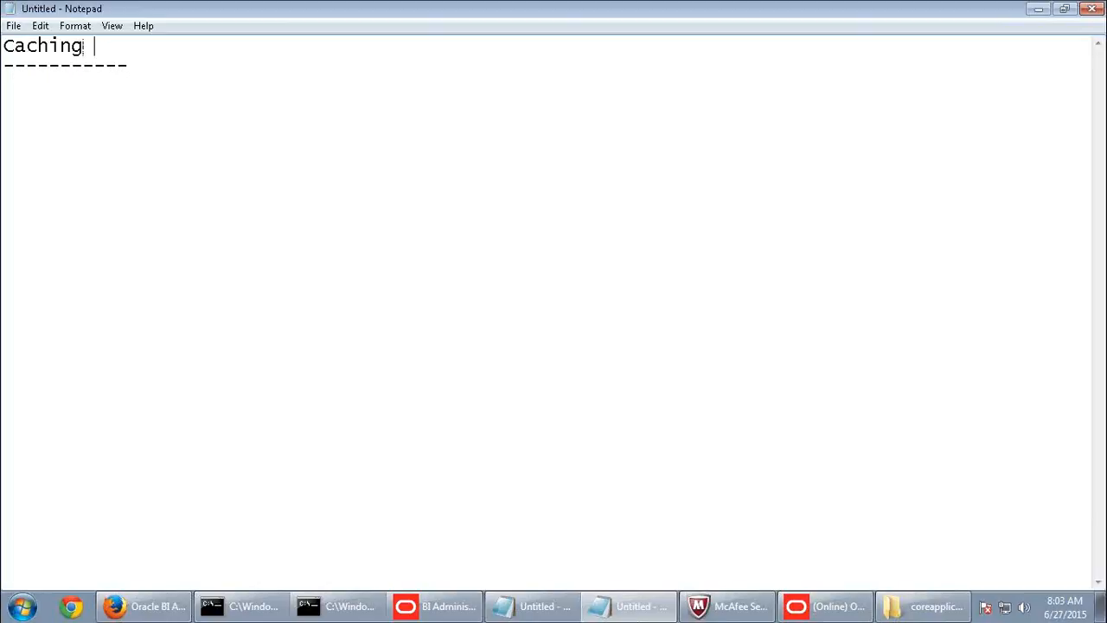
- Finish the 'Caching concepts' heading, then add 'Usage Tracking' underlined with 16 hyphens
text(concepts)
click(79, 84)
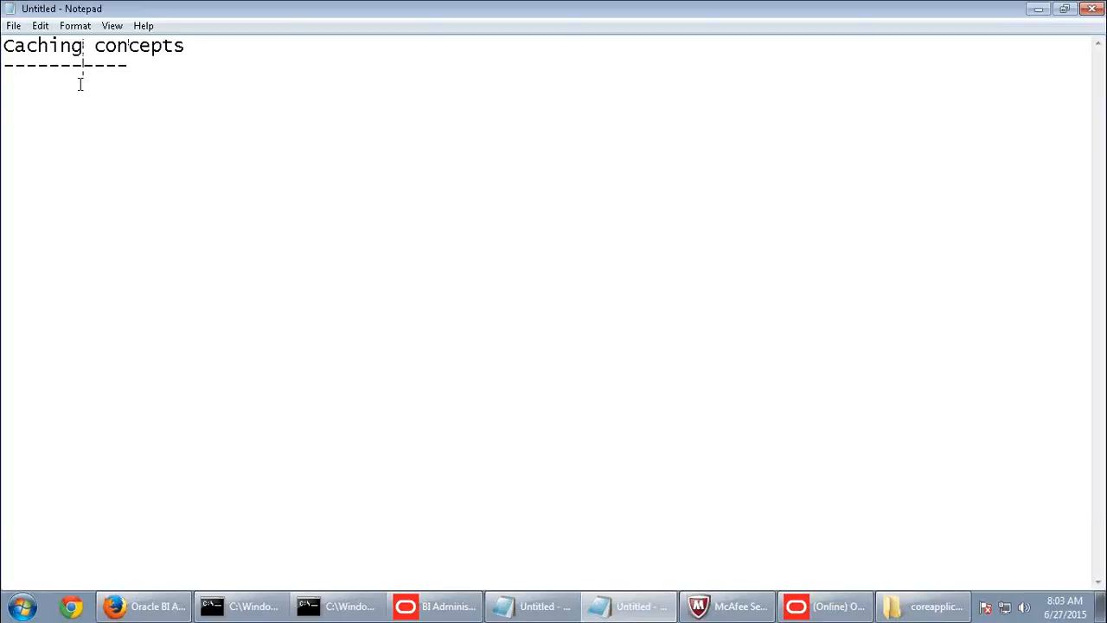
key(Return)
key(Return)
text(Usage Tracking)
key(Return)
text(----------------)
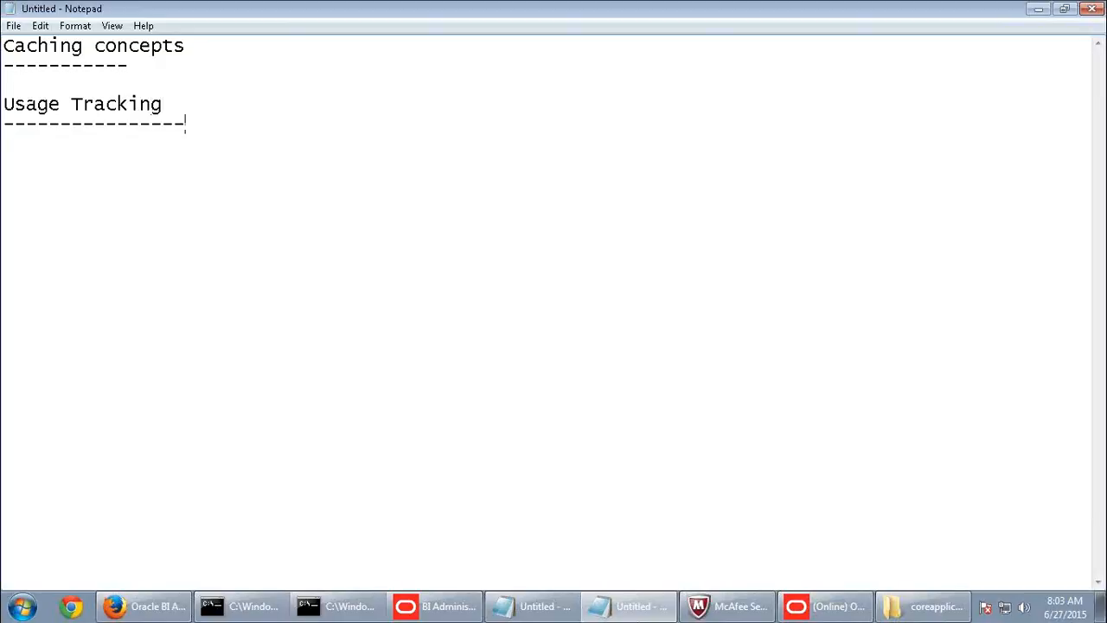
- Lengthen the Caching concepts underline by six hyphens and add blank lines beneath it
click(235, 65)
text(------)
click(3, 65)
click(197, 64)
key(Return)
key(Return)
key(Return)
key(Return)
key(Return)
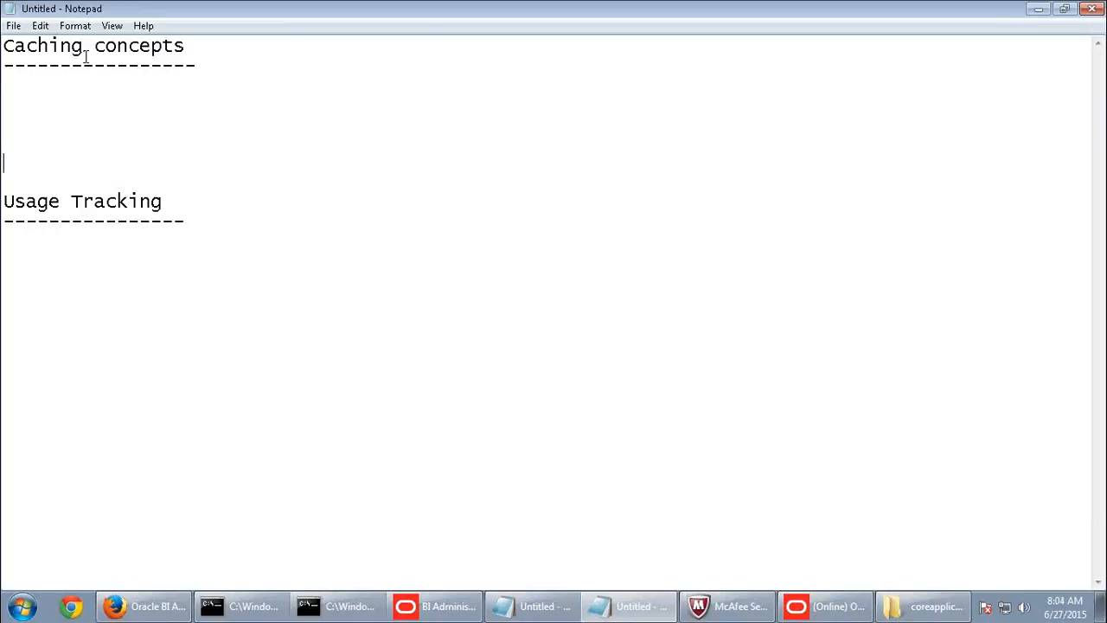
- Leave the caret on a blank line under Caching concepts and switch to Oracle BI Answers
click(11, 83)
click(139, 608)
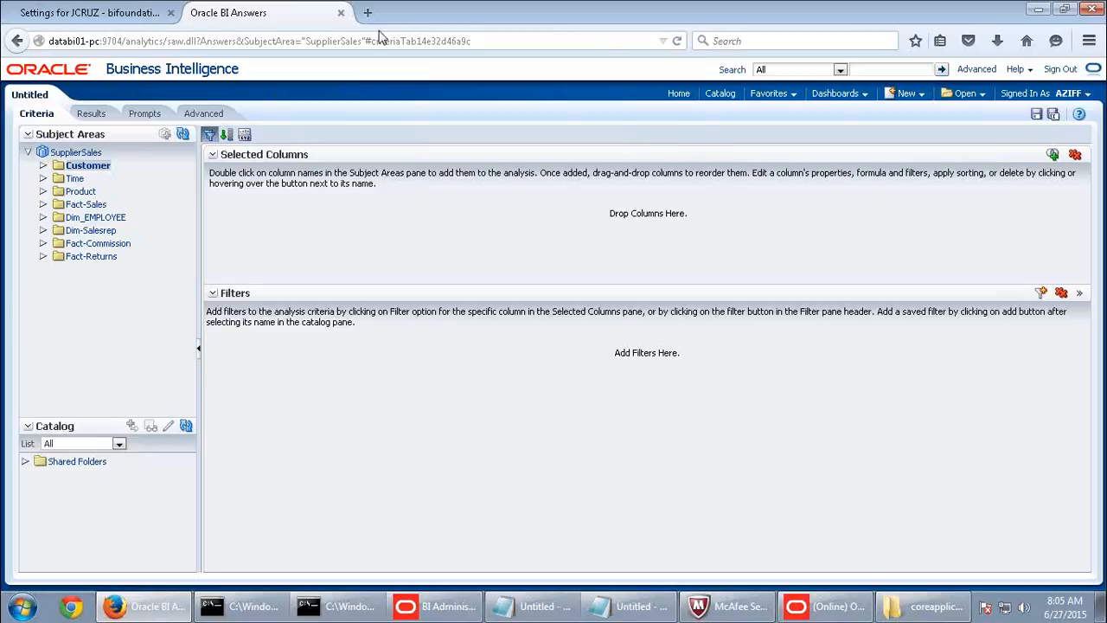
- Go to databi01-pc:7001/em and log in to Enterprise Manager as the administrator
click(86, 12)
click(177, 40)
text(databi01-pc/)
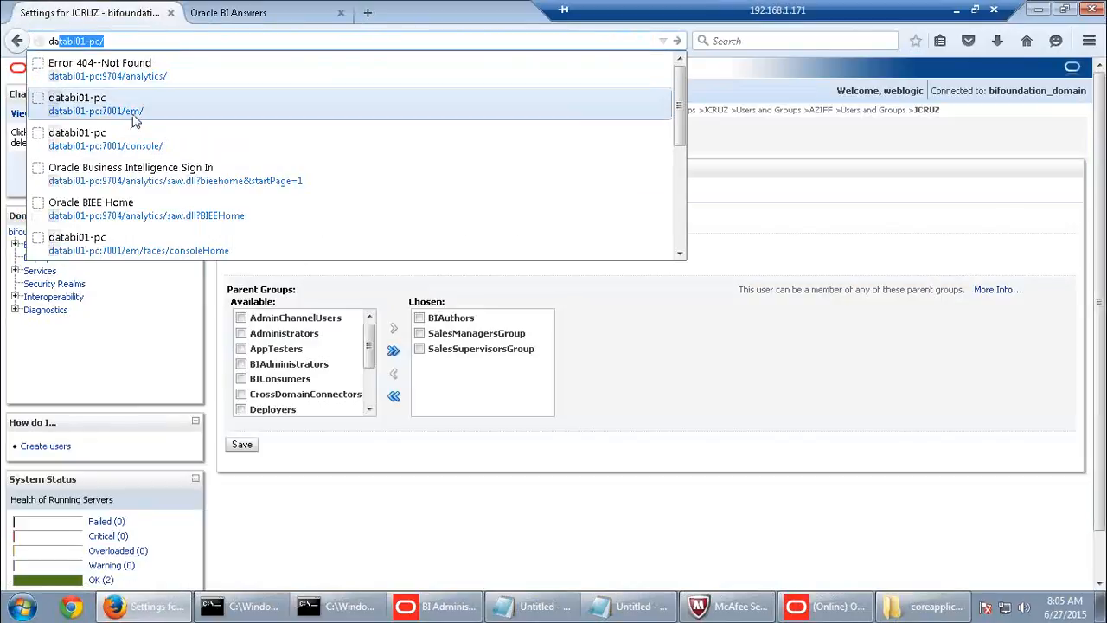
click(134, 111)
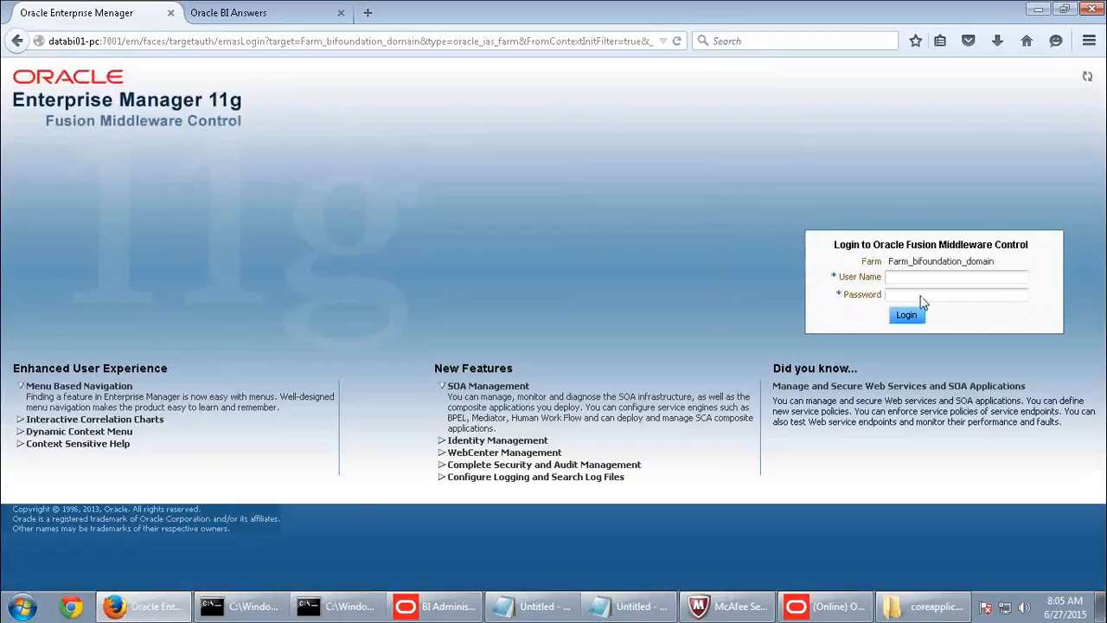
click(918, 281)
click(920, 294)
click(920, 296)
text(welcome1)
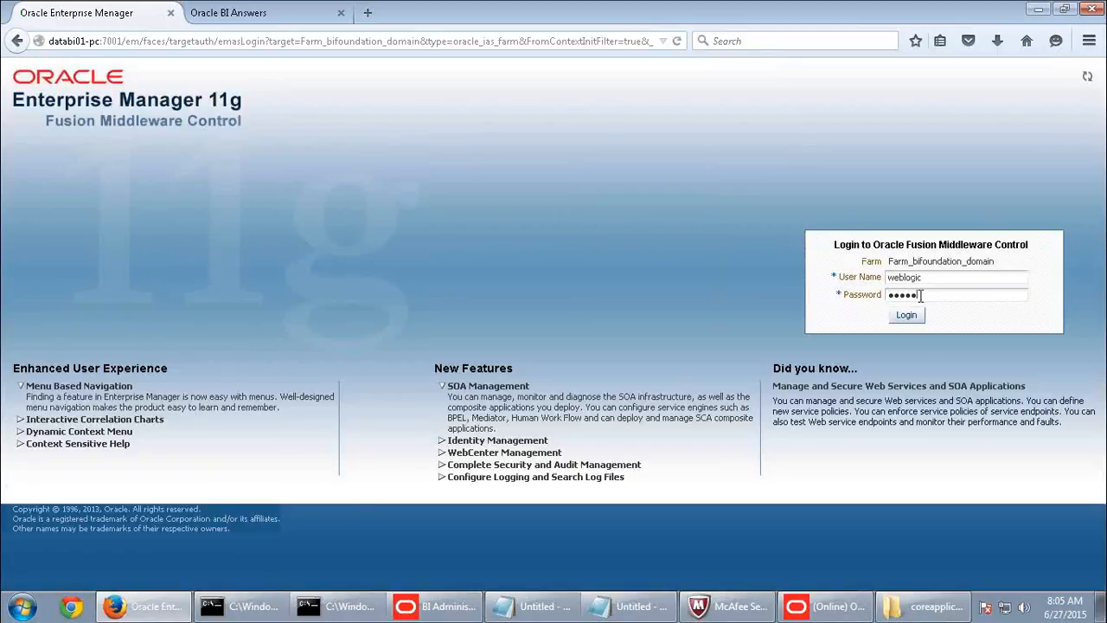
text(1)
key(Return)
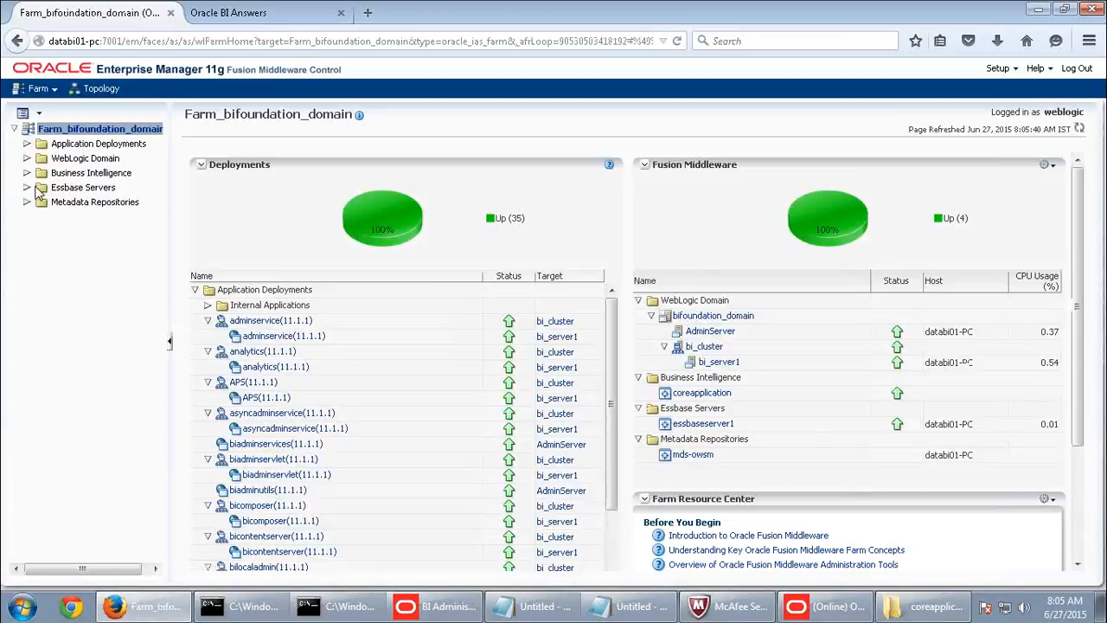
- Expand Business Intelligence and open the coreapplication instance's Capacity Management tab
click(90, 172)
click(99, 187)
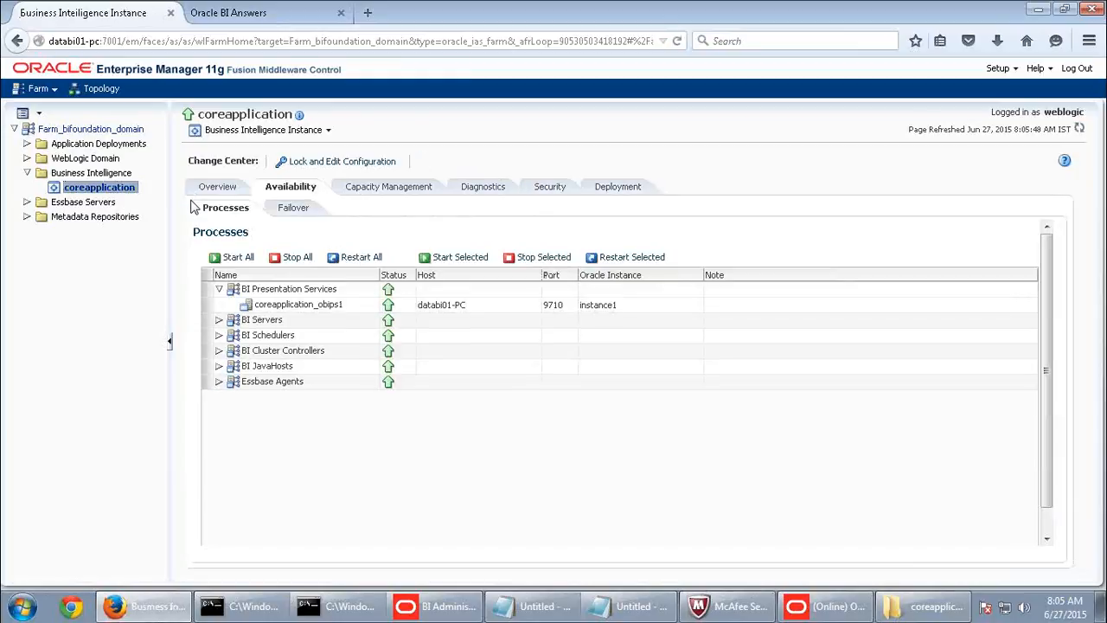
click(371, 189)
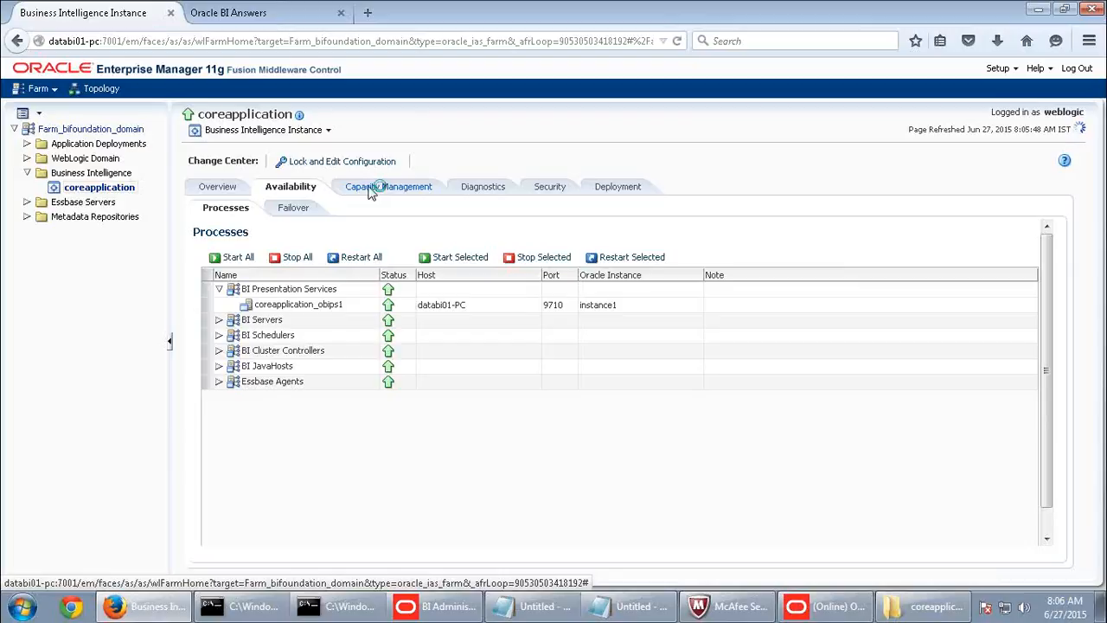
- Show coreapplication's Performance options, lock the configuration, and enter 30 as maximum cache entry size
click(364, 207)
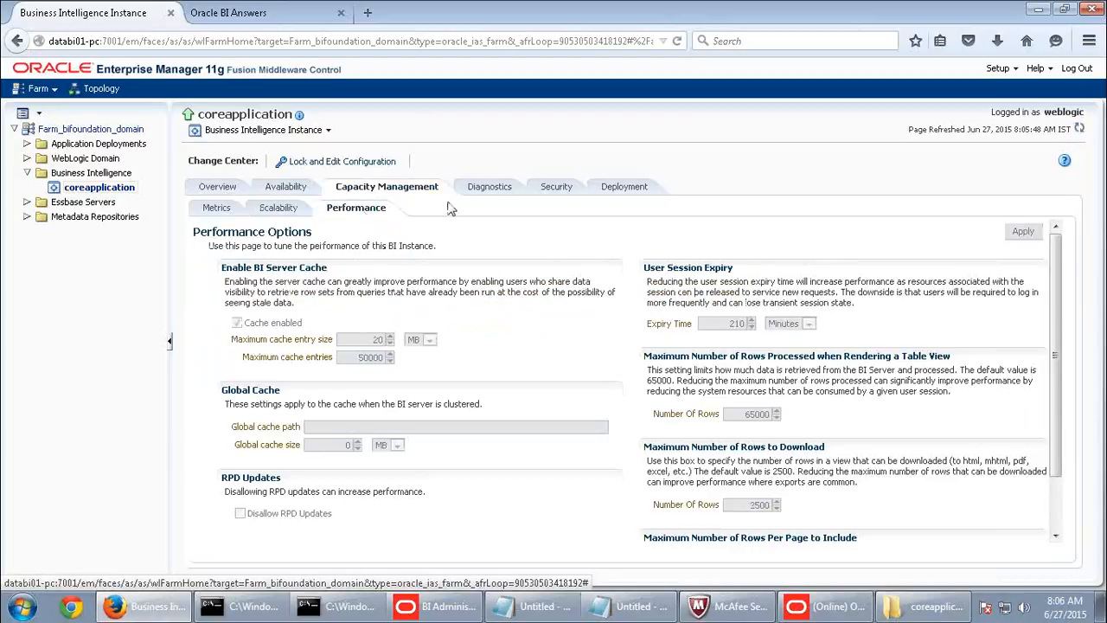
click(324, 165)
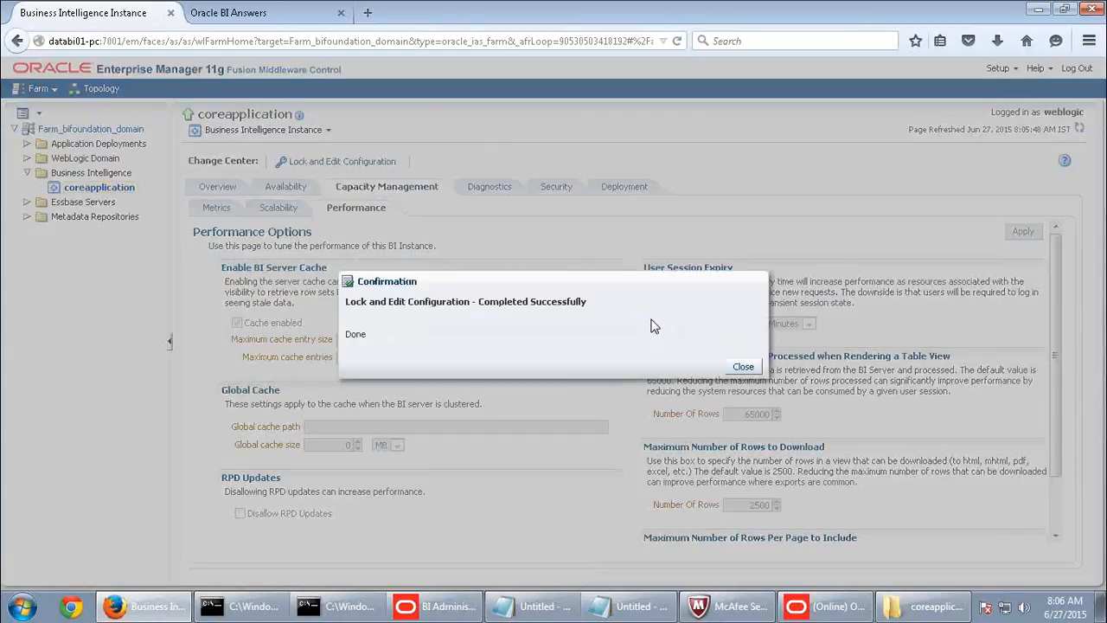
click(744, 367)
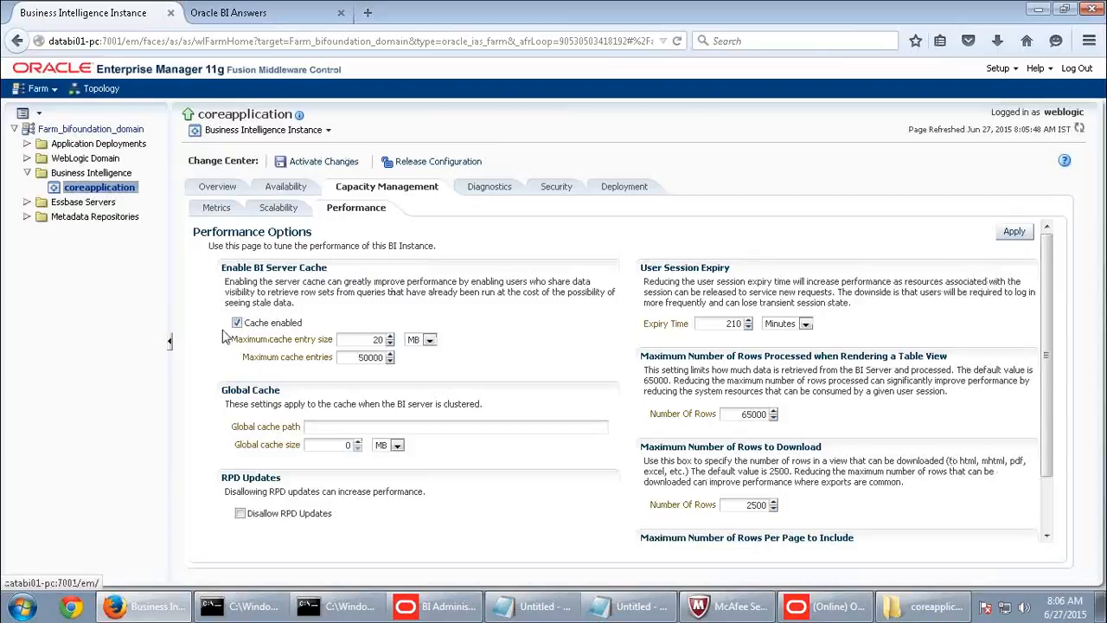
double_click(363, 340)
text(30)
- Highlight the Global Cache heading and description, select the cache path field, then switch to Explorer
drag(281, 390, 222, 398)
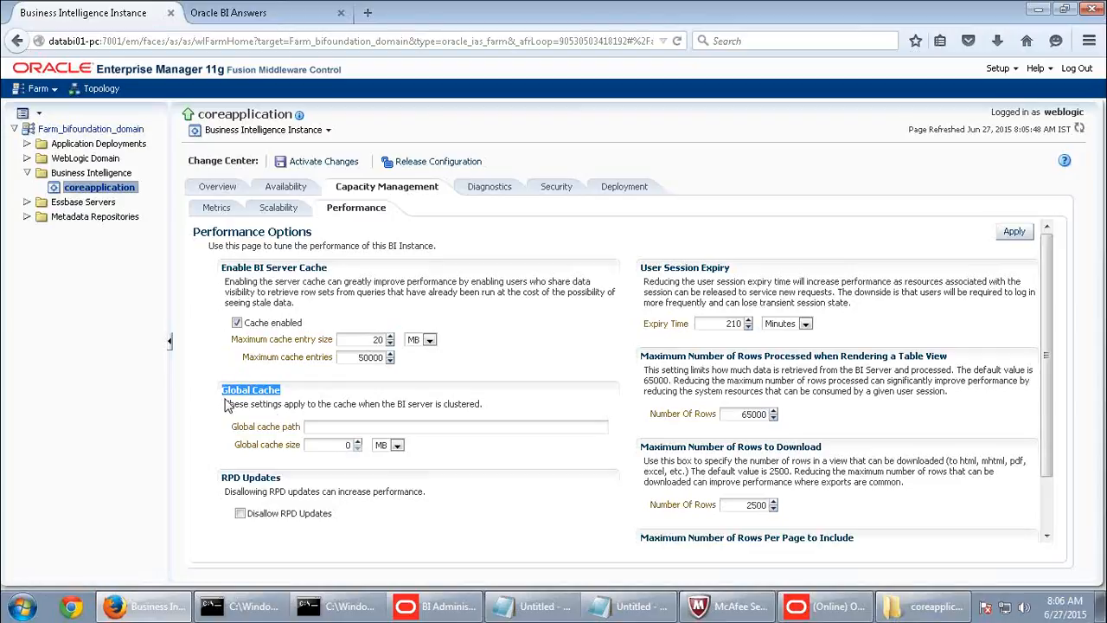
click(490, 404)
drag(467, 404, 223, 407)
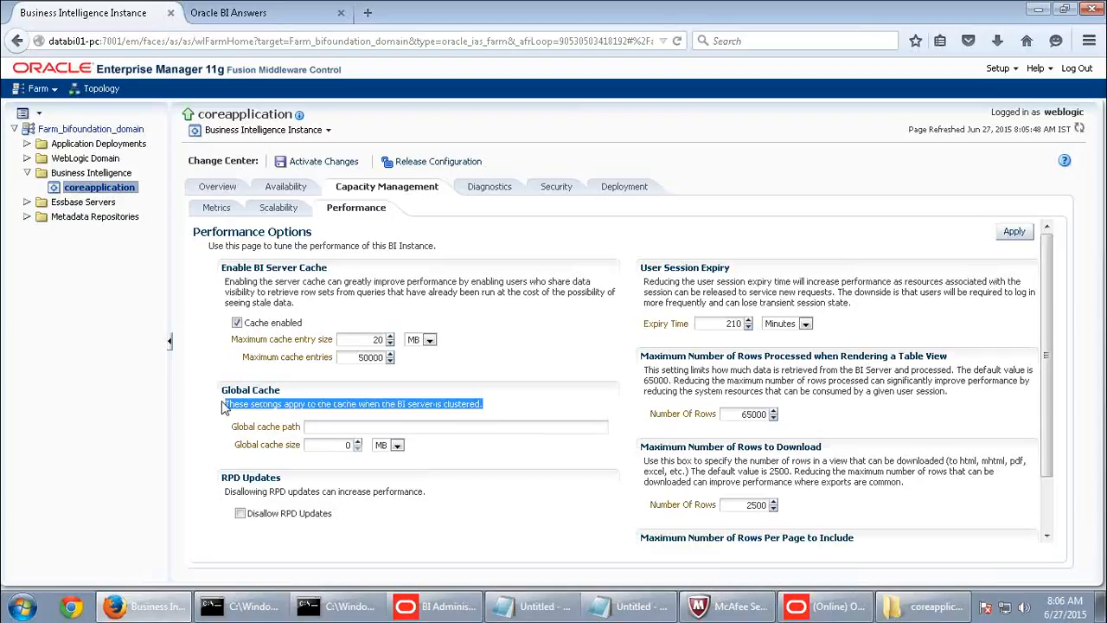
click(338, 425)
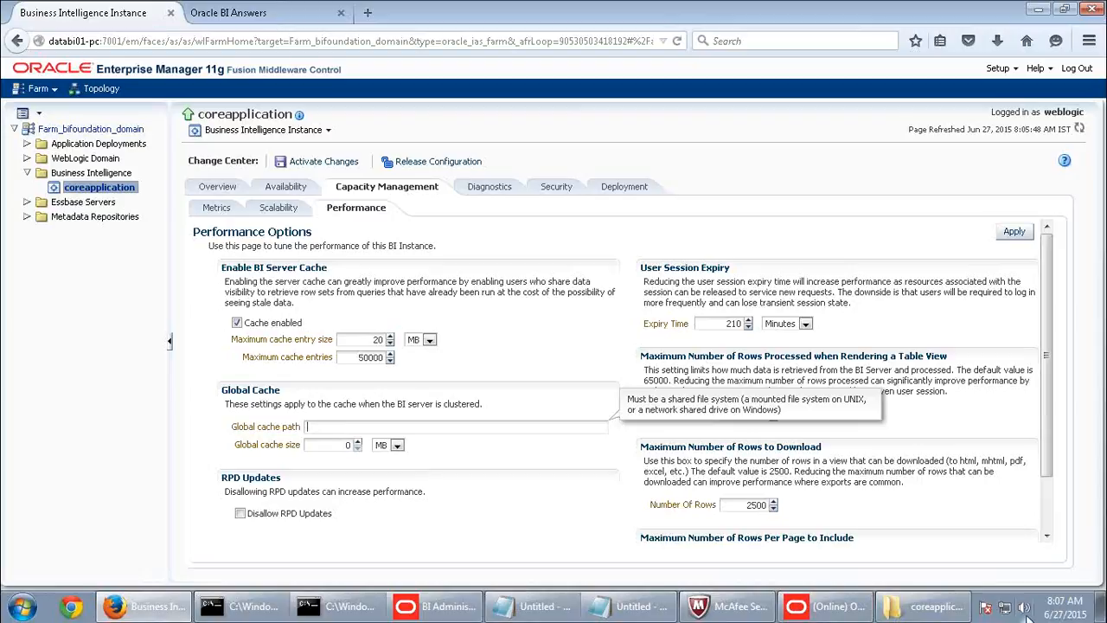
click(933, 610)
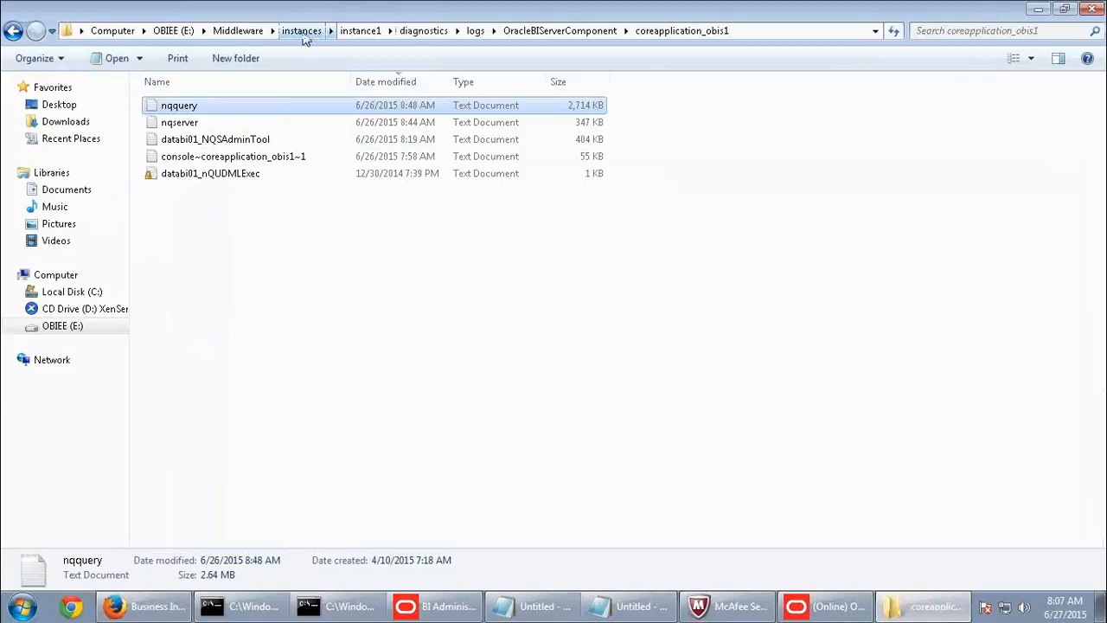
- Open instance1's bifoundation\OracleBIServerComponent\coreapplication_obis1\cache folder, confirm it's empty, and return to Firefox
click(362, 31)
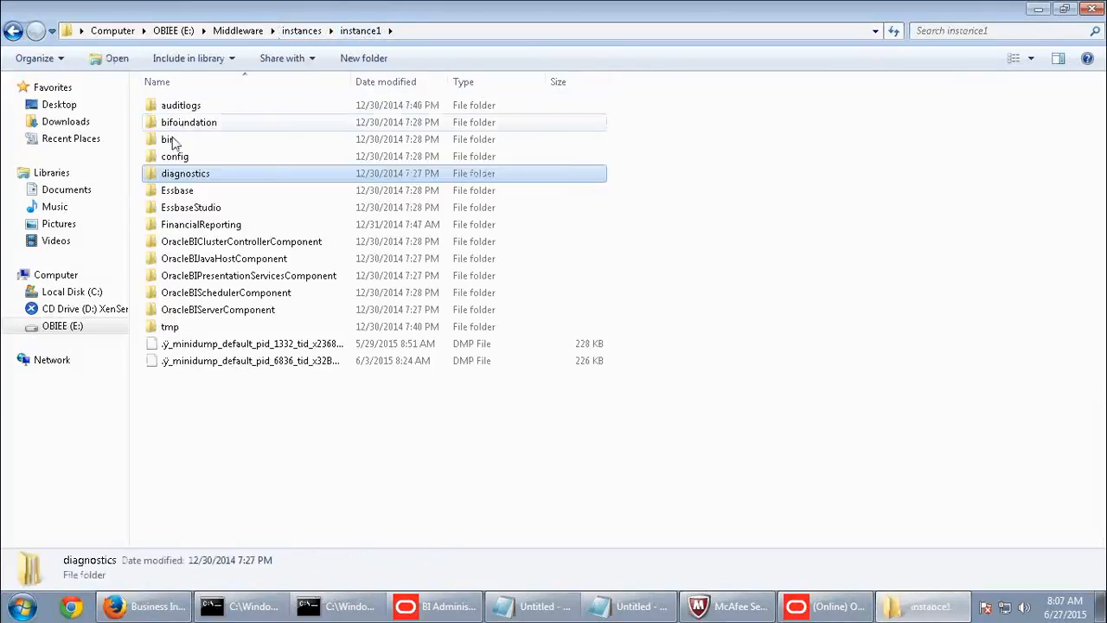
click(199, 125)
double_click(207, 123)
click(238, 210)
double_click(239, 209)
double_click(249, 111)
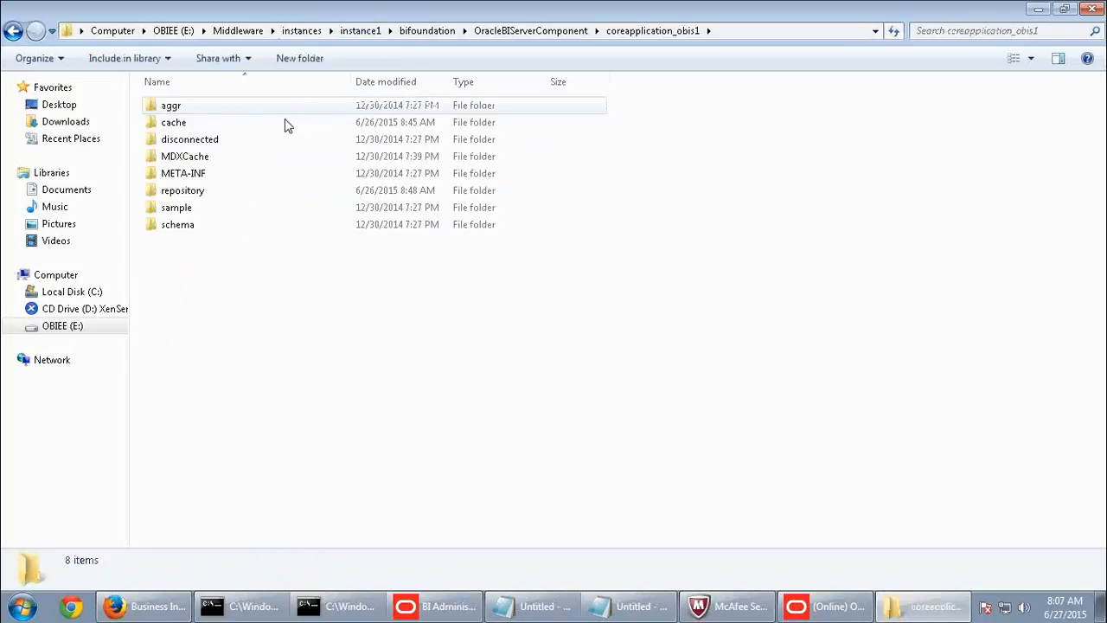
double_click(185, 124)
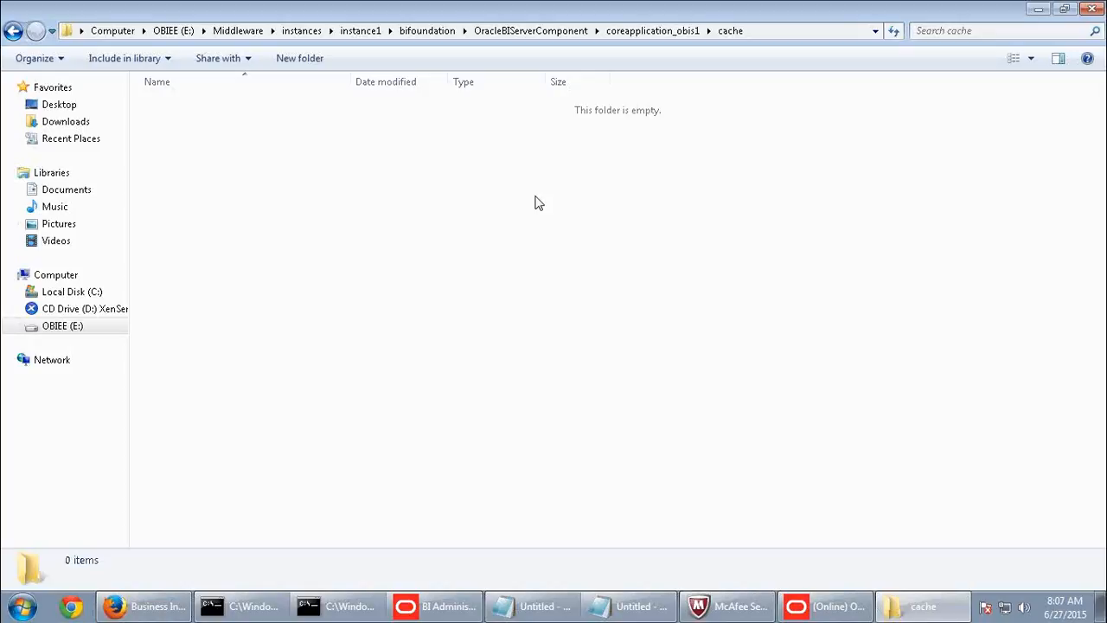
click(147, 605)
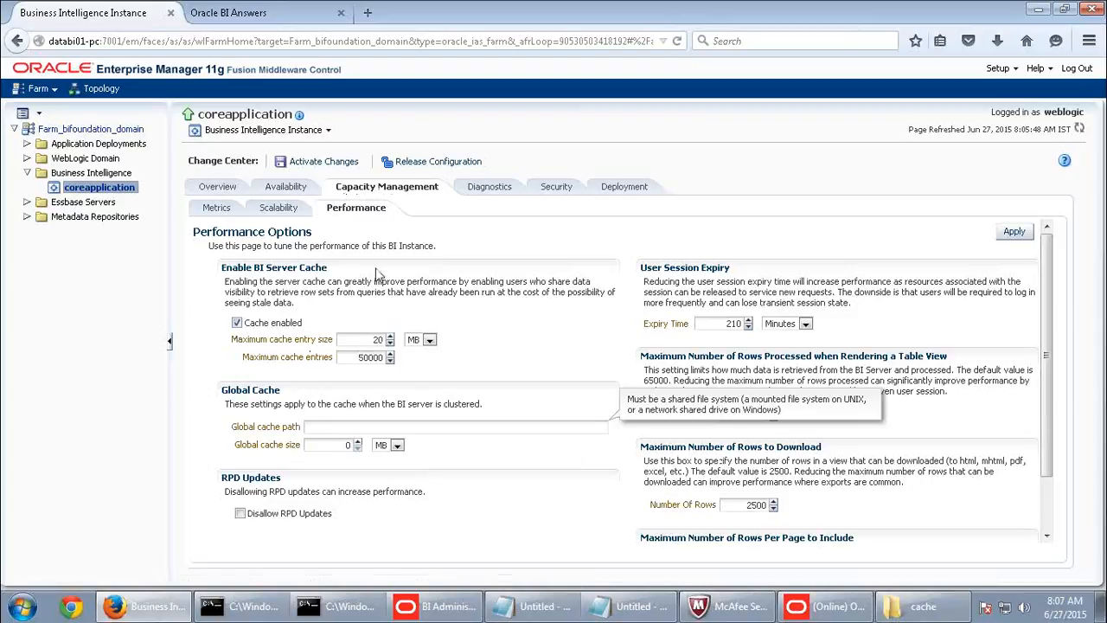
- Build and run an analysis of Product Type by Fact-Sales Dollars, then switch to the Administration Tool
click(250, 16)
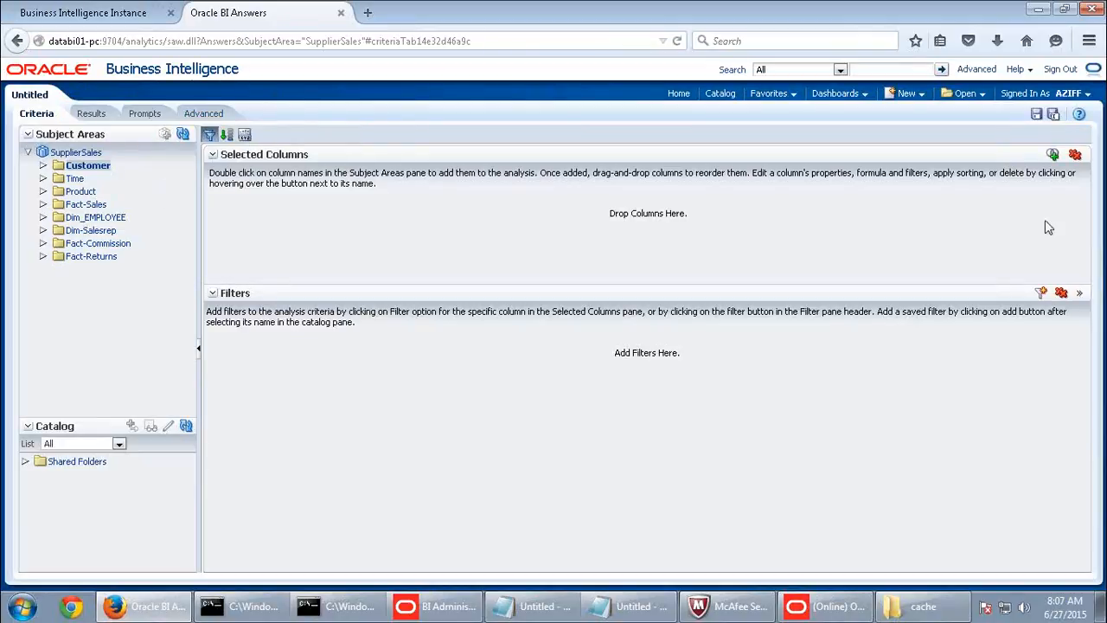
click(1073, 95)
click(76, 194)
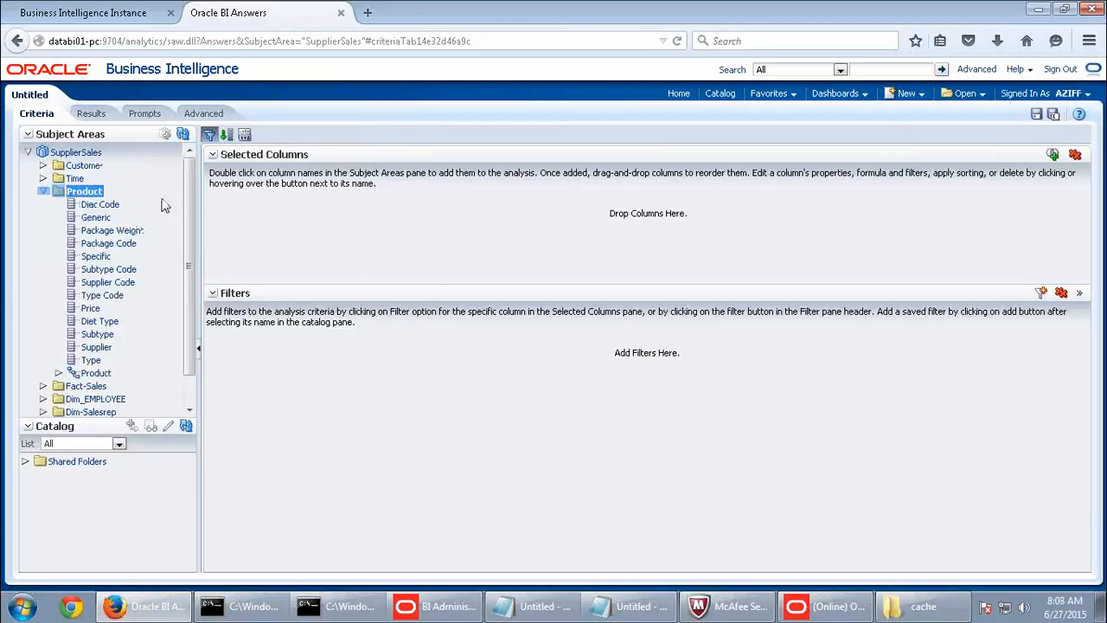
double_click(94, 361)
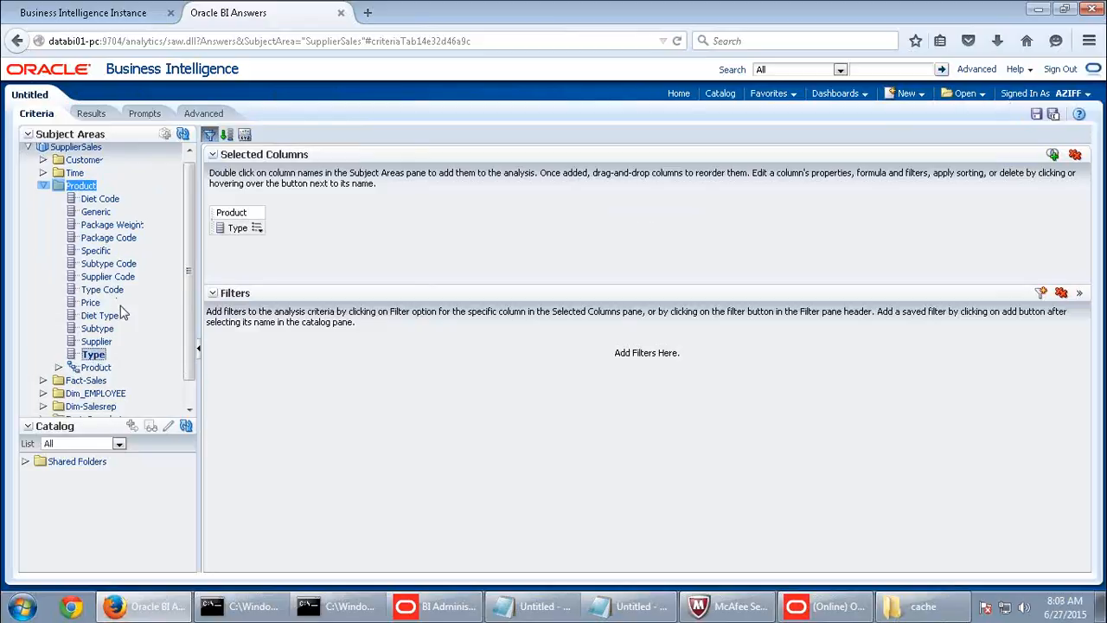
scroll(121, 329, down, 1)
click(92, 355)
scroll(123, 299, down, 3)
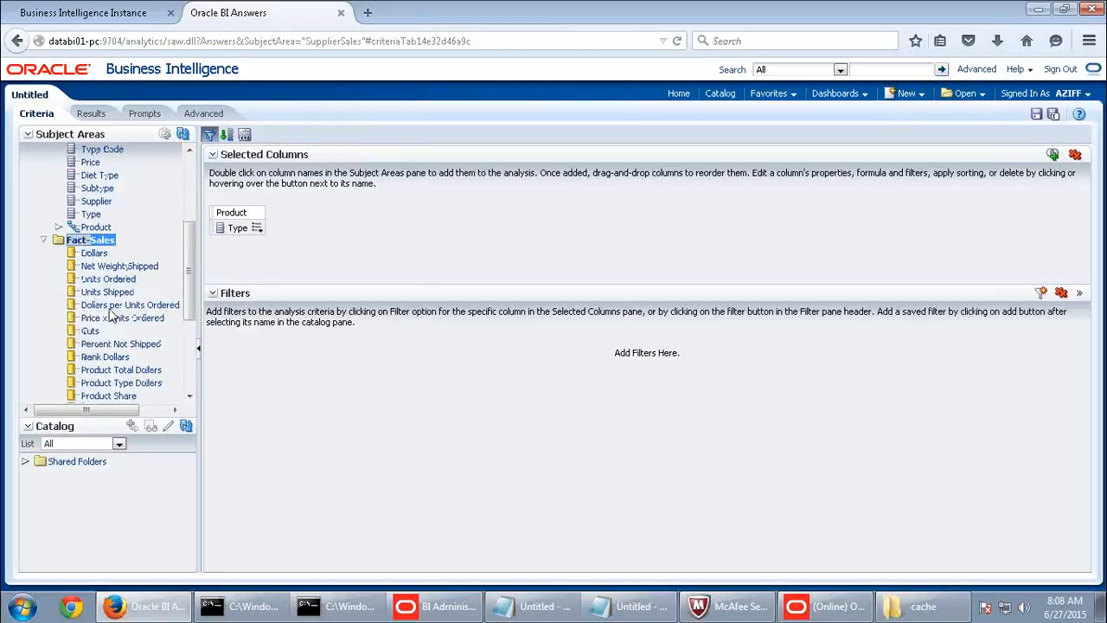
double_click(98, 244)
scroll(146, 311, up, 5)
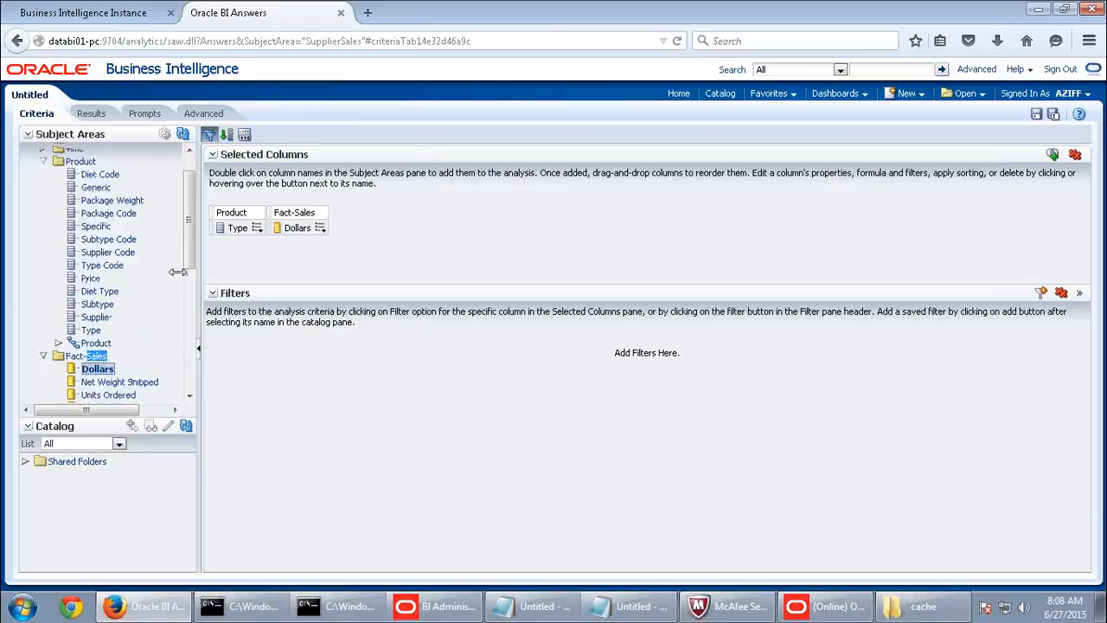
click(89, 113)
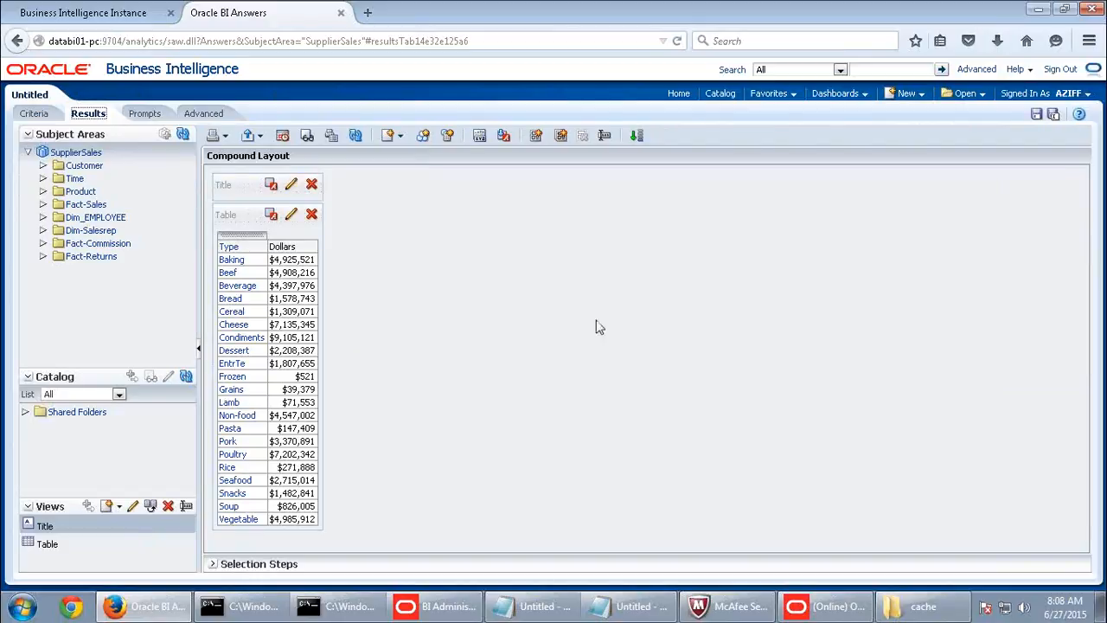
click(818, 606)
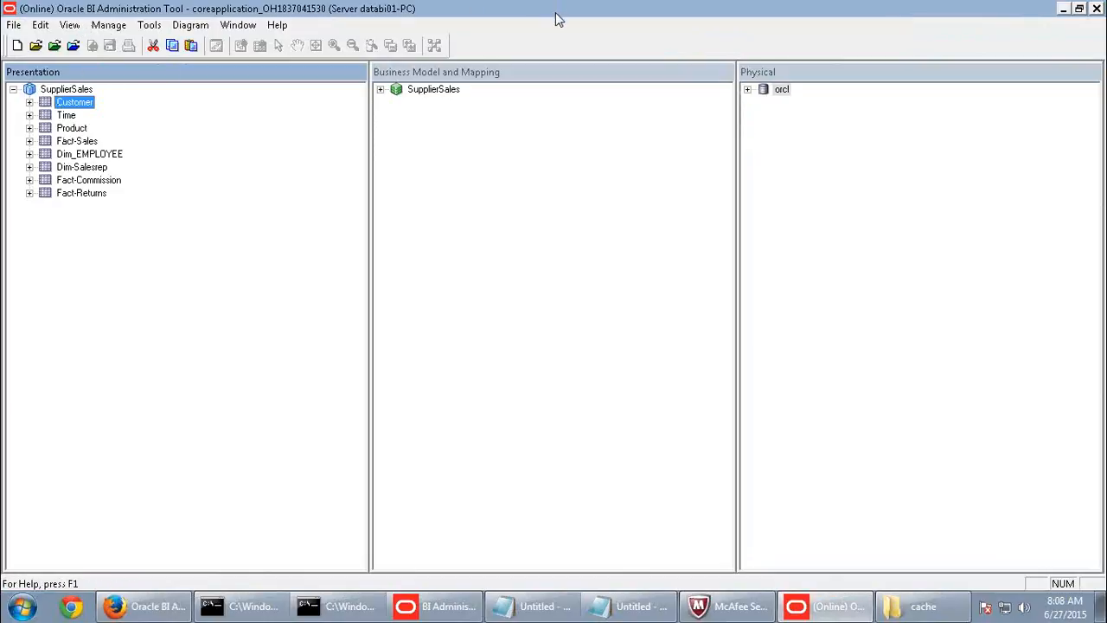
- Open the Cache Manager and select the single SupplierSales cache entry
click(109, 29)
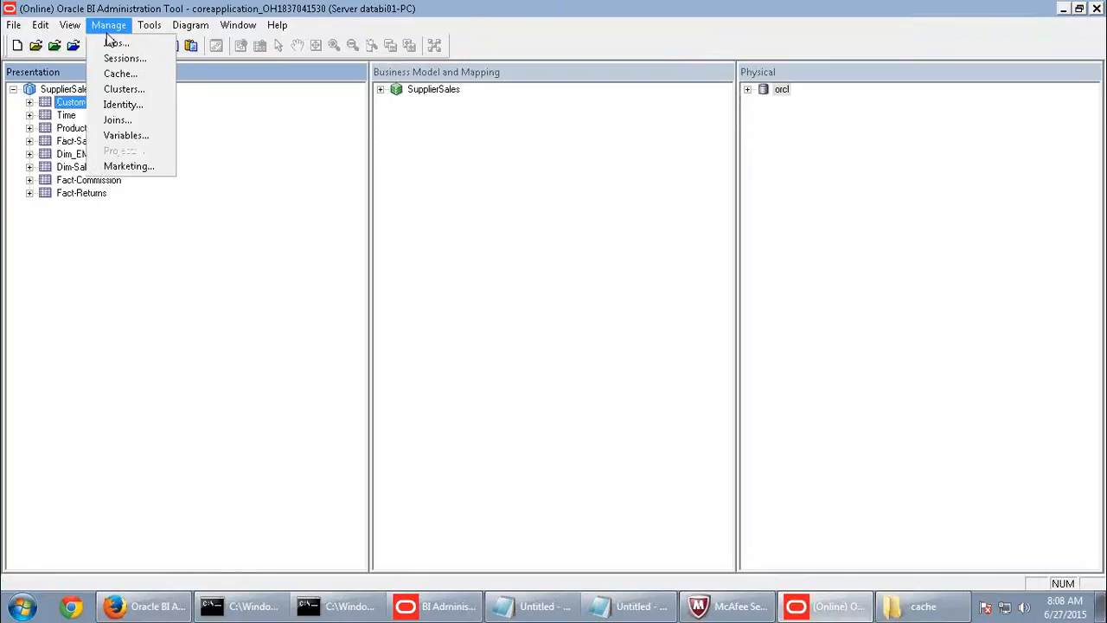
click(118, 75)
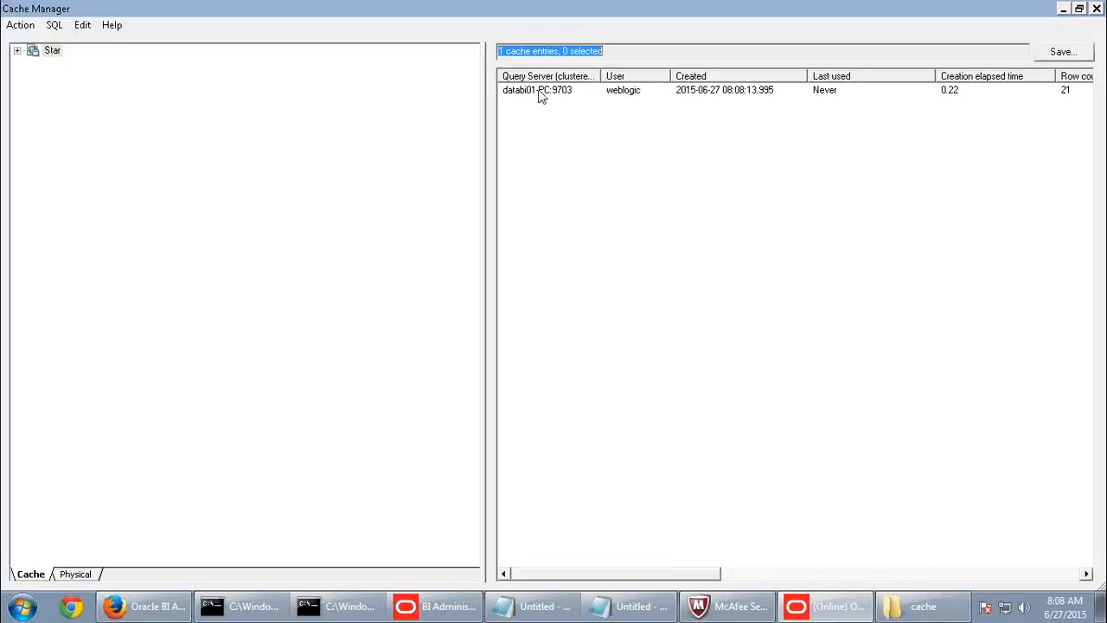
click(541, 92)
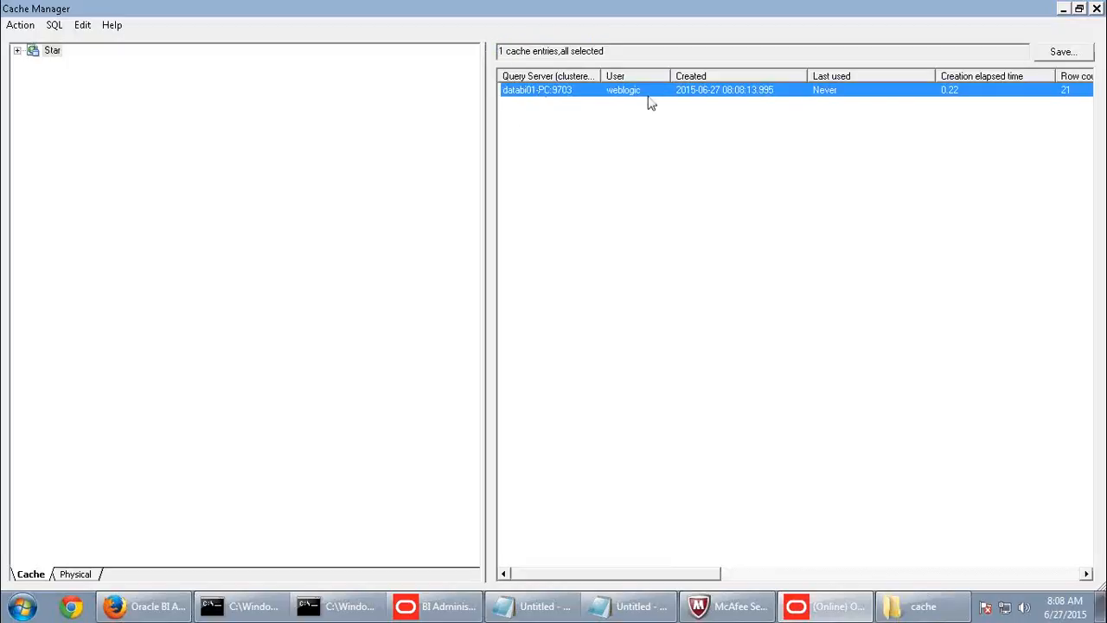
click(145, 606)
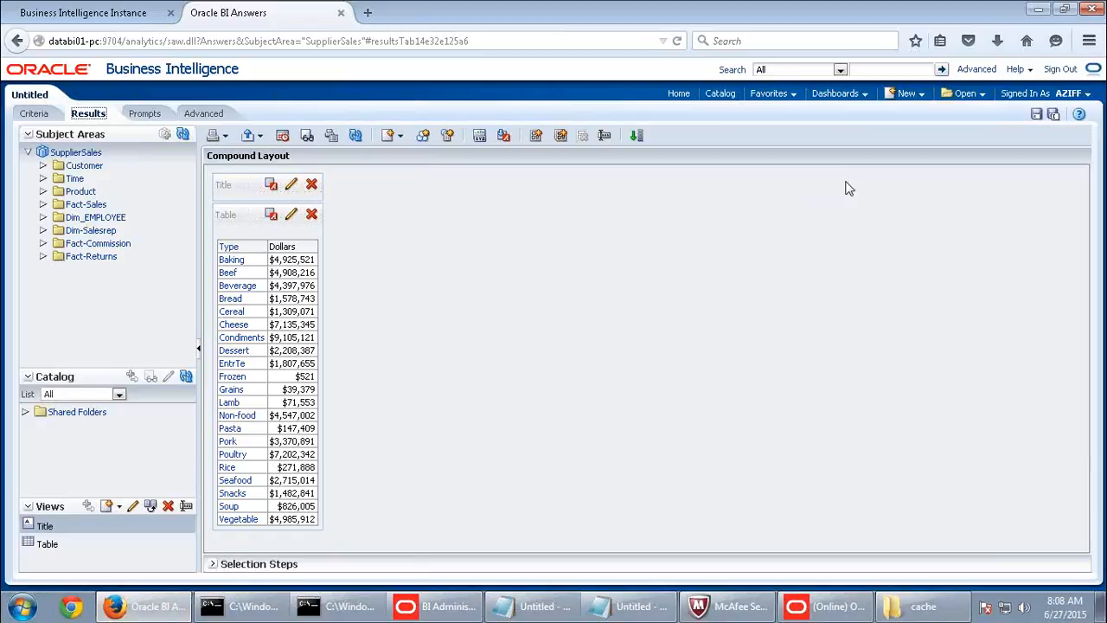
click(1069, 93)
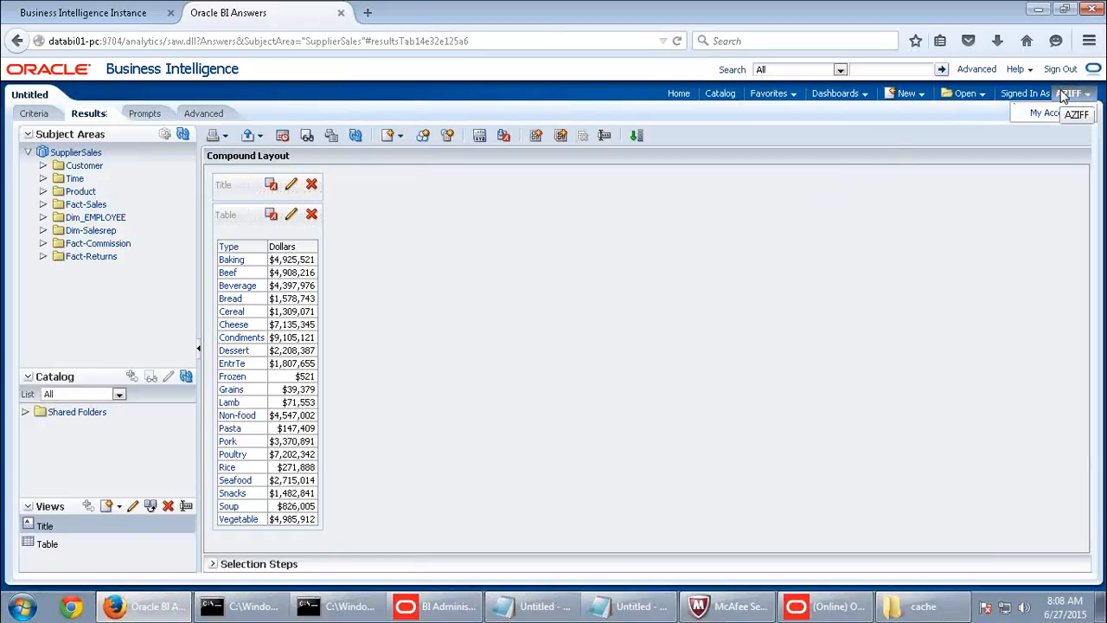
click(822, 606)
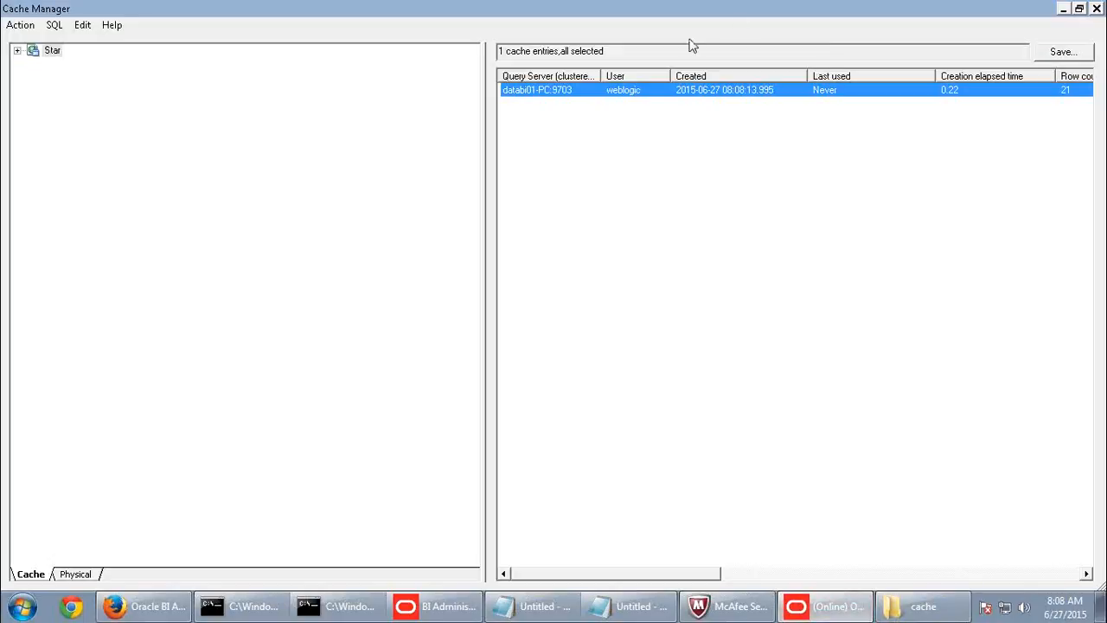
drag(608, 577, 982, 580)
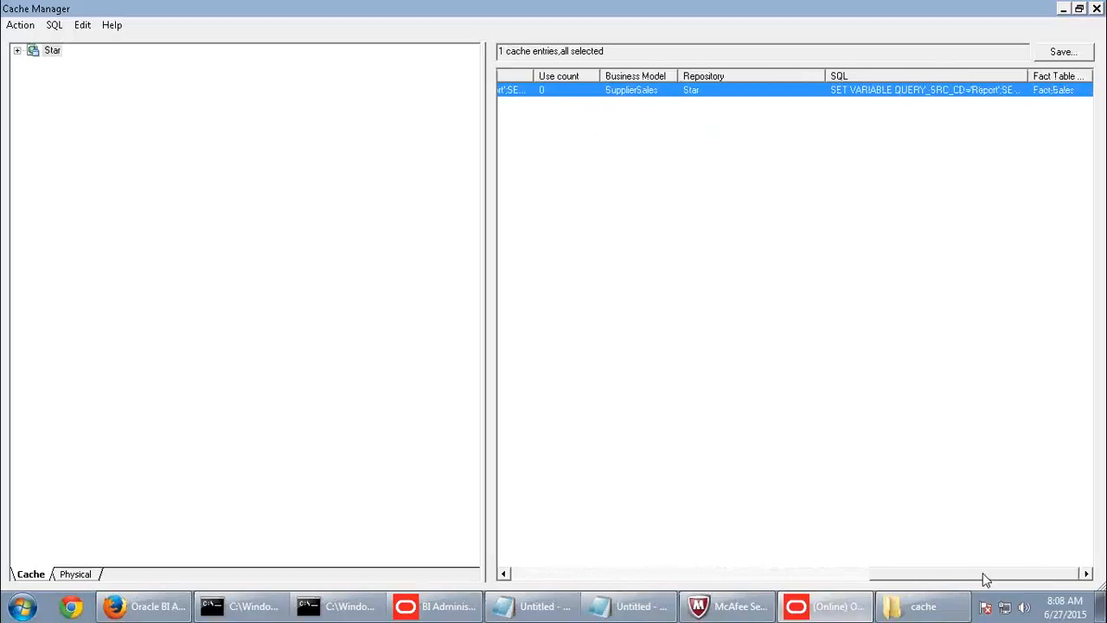
- Show the entry's logical SQL, note its Product Type and Dollars lines, and return to Answers
right_click(989, 92)
click(1010, 136)
drag(510, 323, 555, 325)
drag(427, 332, 588, 336)
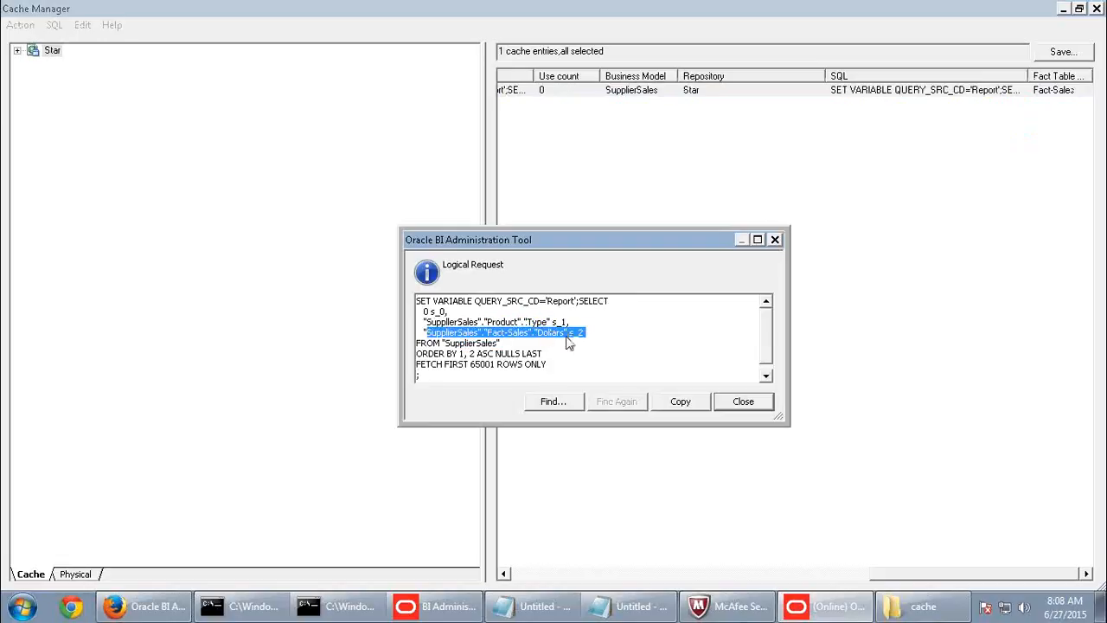
click(748, 405)
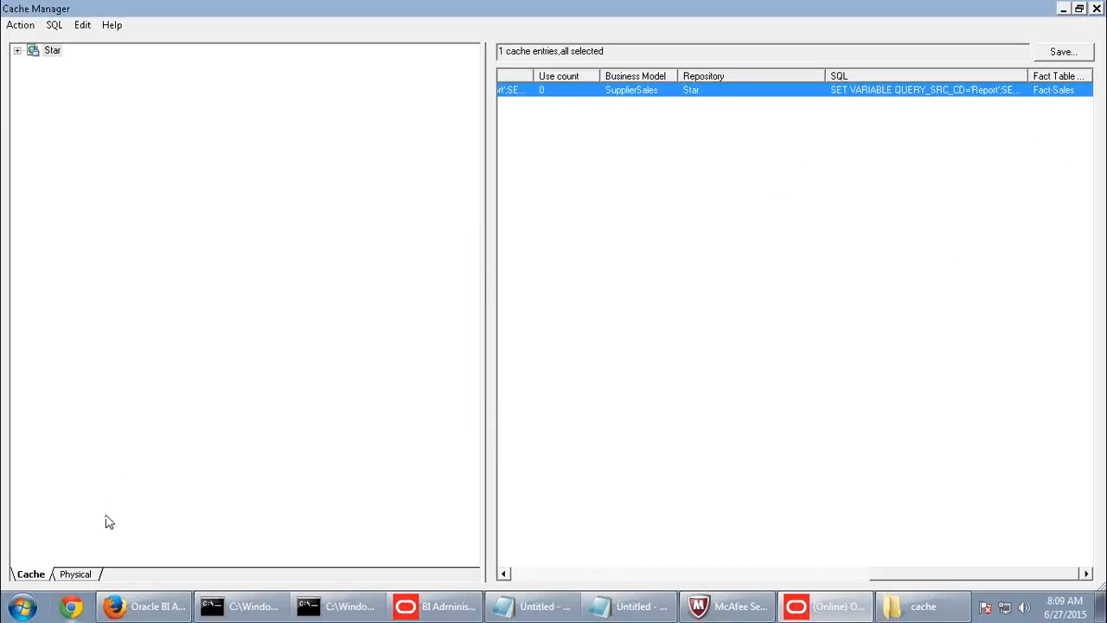
click(146, 606)
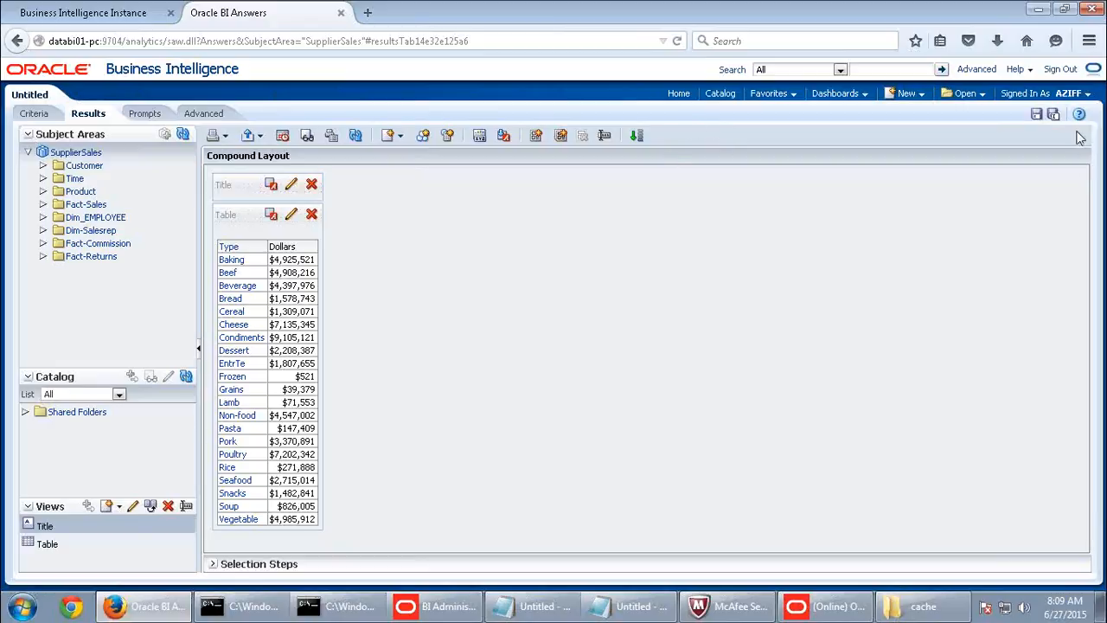
- Sign out, leaving the unsaved analysis, and sign back in with a different saved user ID
click(1061, 69)
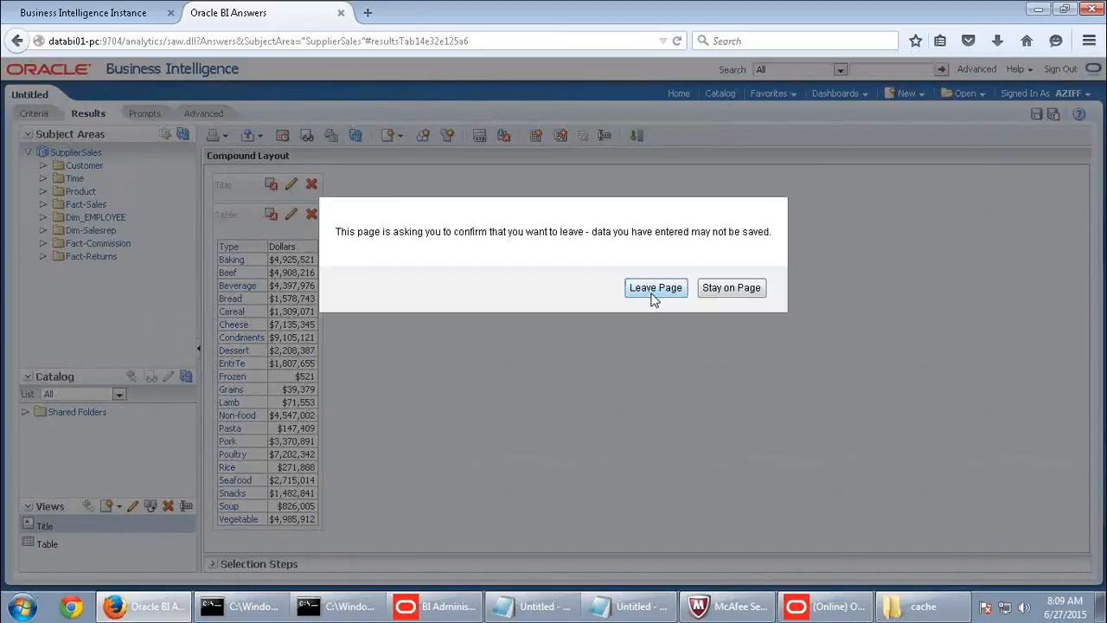
click(653, 291)
click(465, 264)
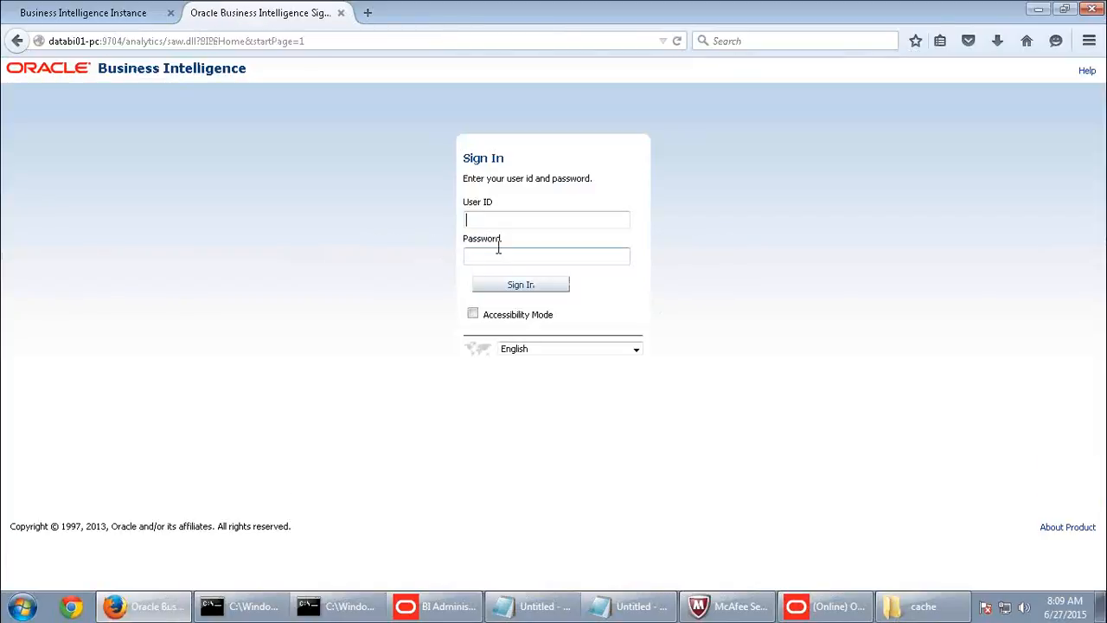
click(497, 223)
click(499, 253)
click(531, 288)
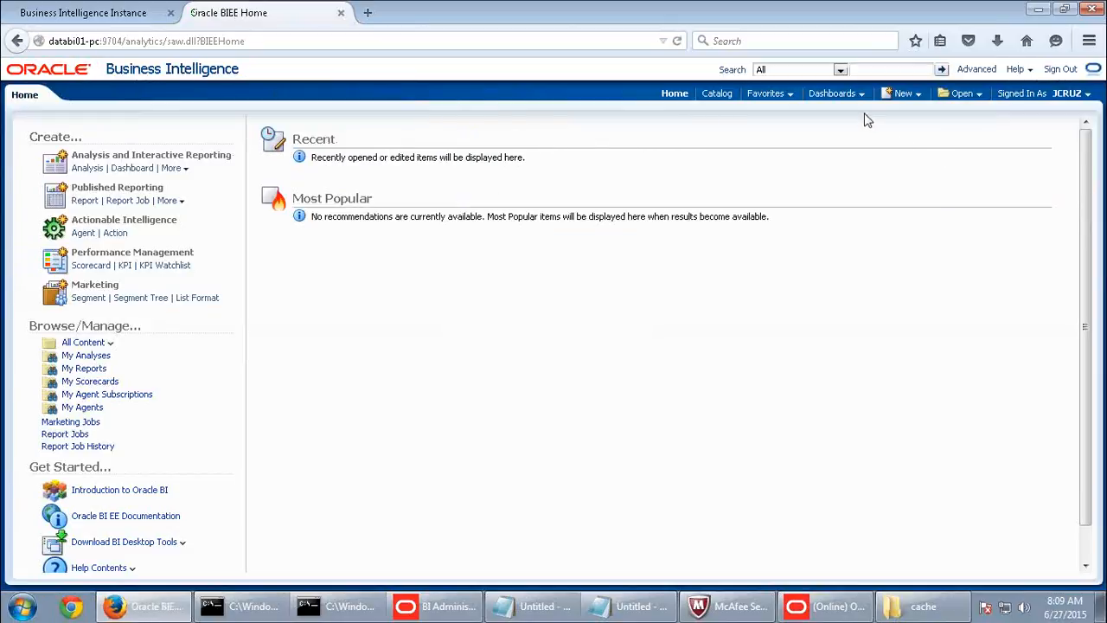
- Create a new analysis based on the SupplierSales subject area
click(903, 93)
click(917, 130)
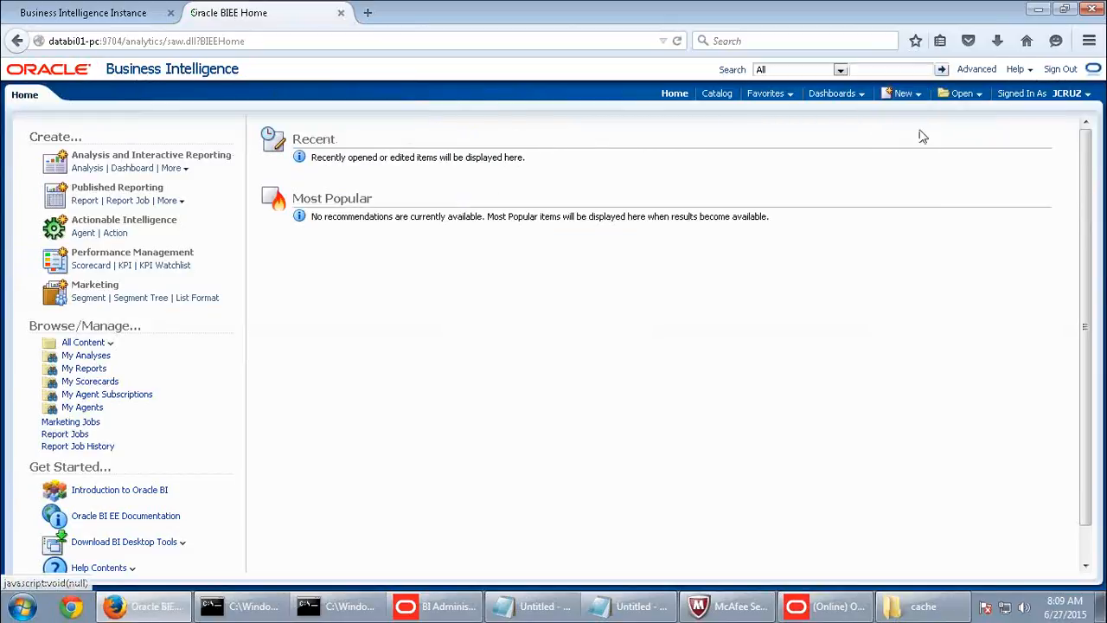
click(863, 149)
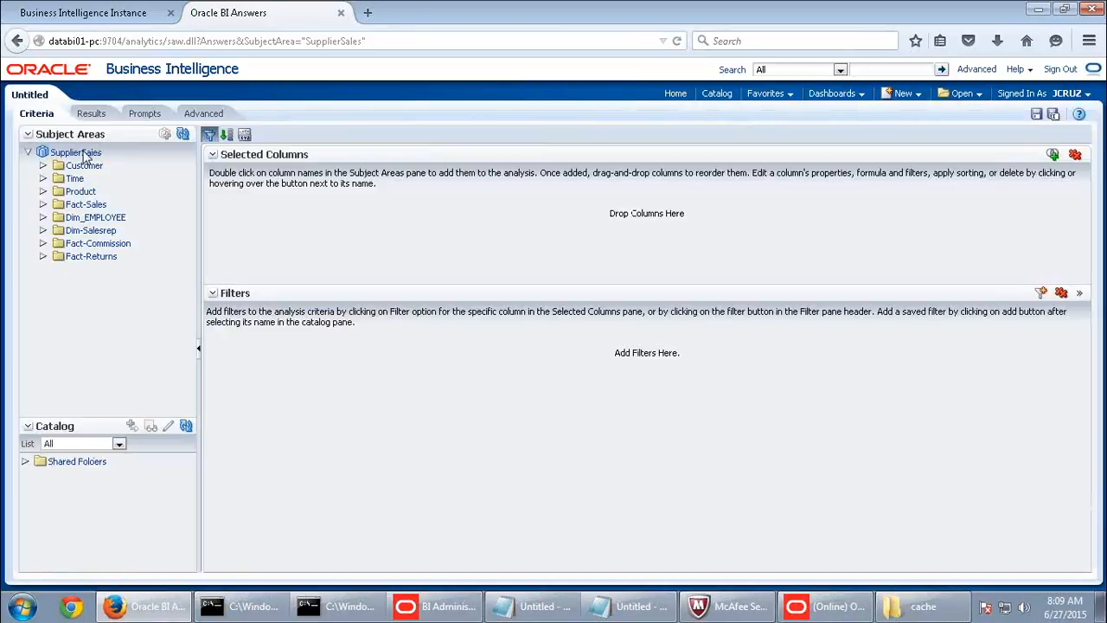
- Add Product Type and Fact-Sales Dollars to the analysis and display its results table
double_click(76, 192)
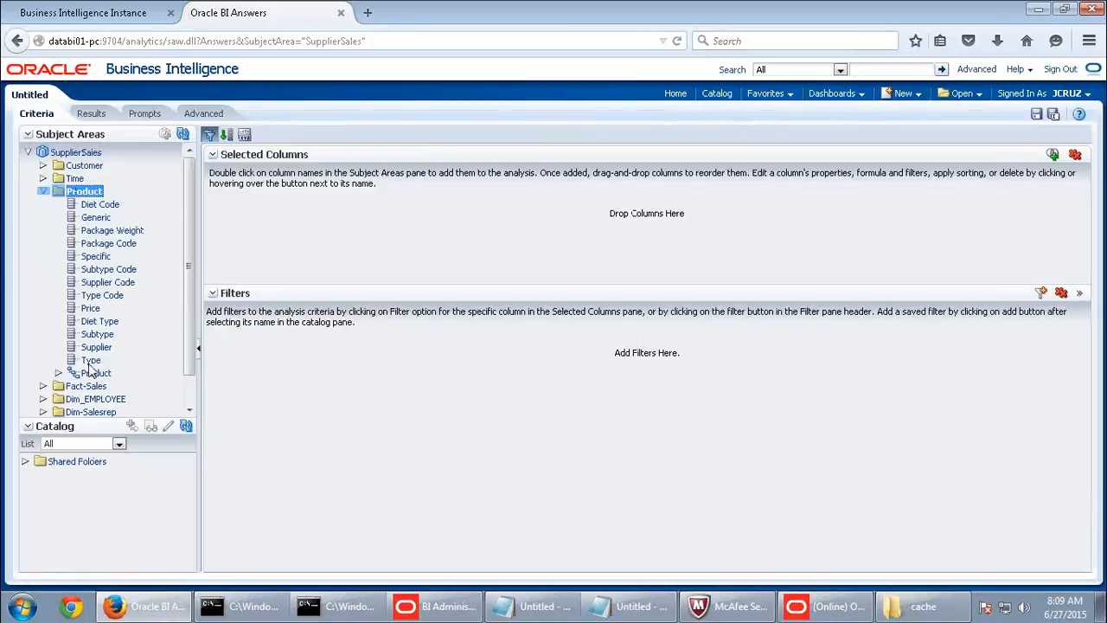
double_click(90, 361)
double_click(90, 386)
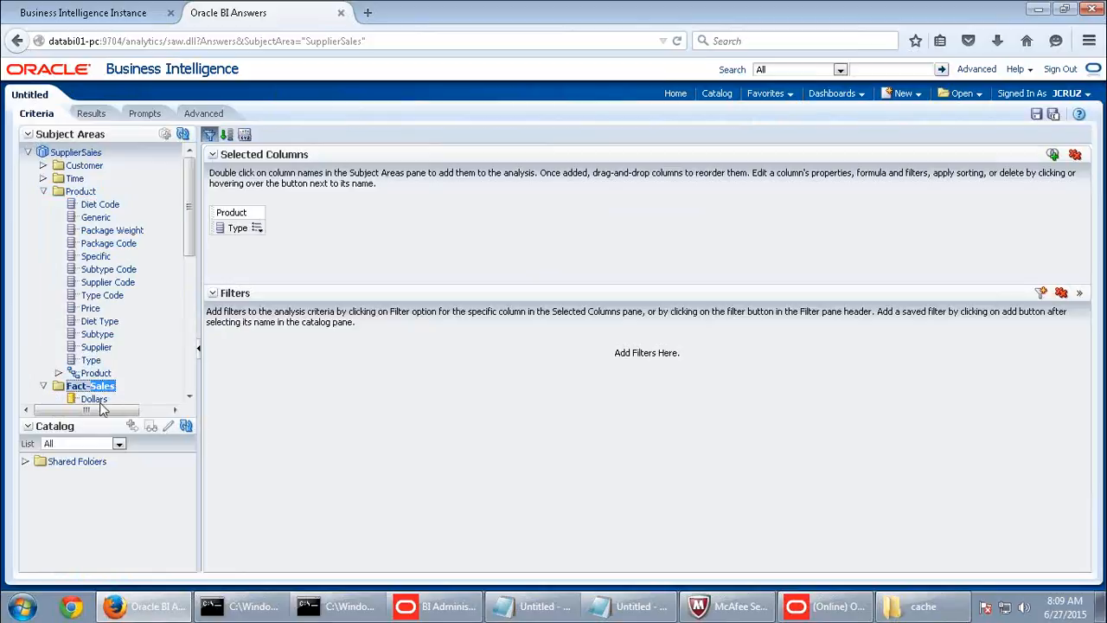
double_click(95, 399)
click(92, 114)
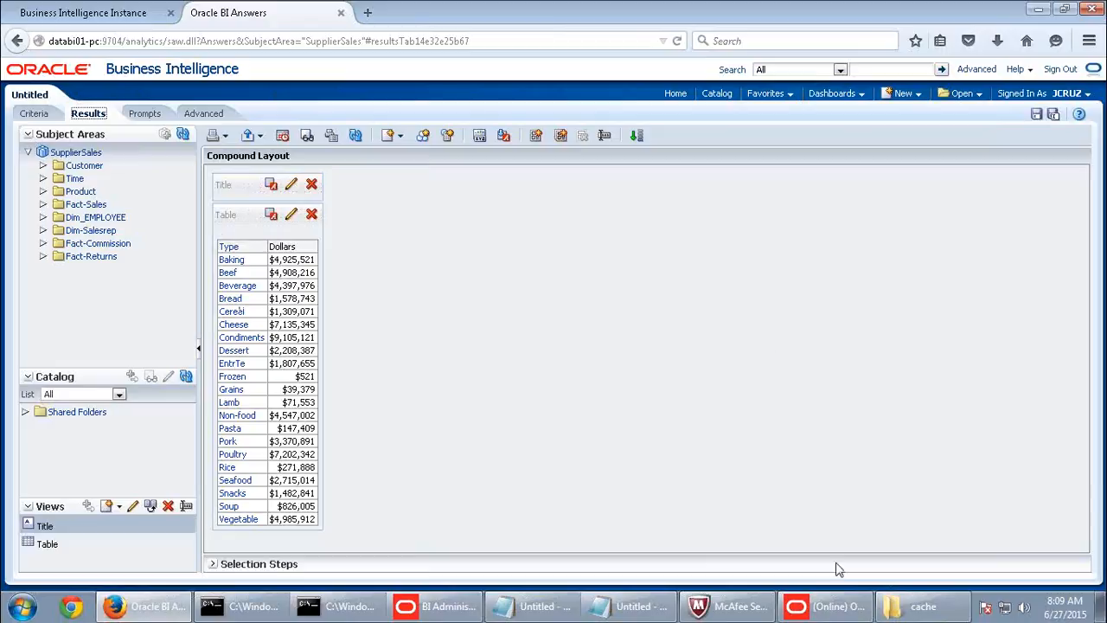
click(839, 608)
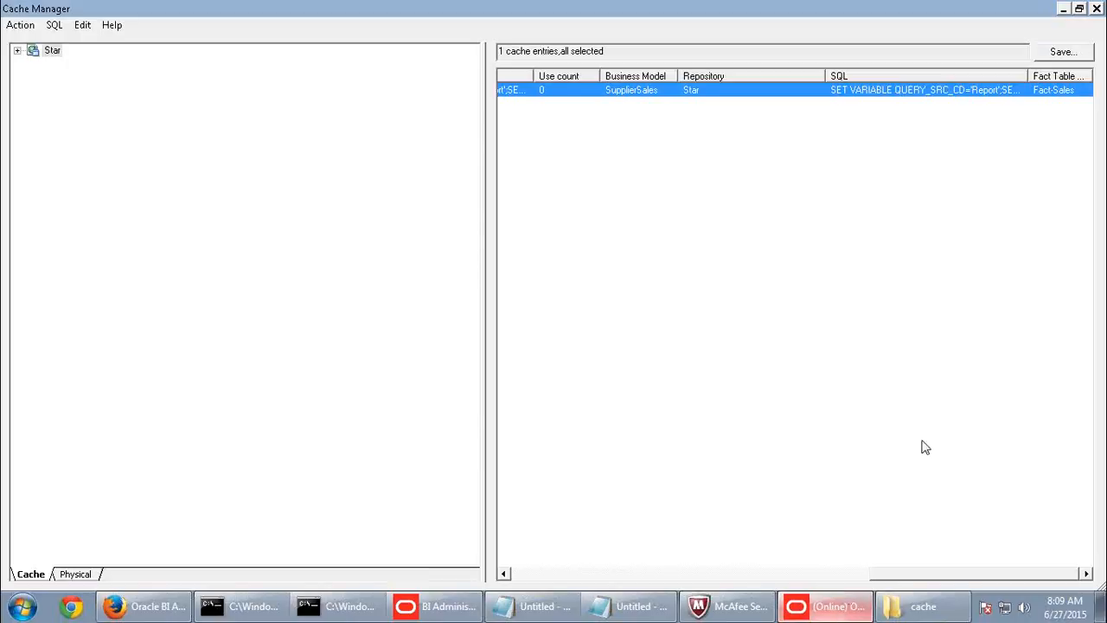
- Refresh the cache list and scroll to the entry's Last used and Use count columns
right_click(589, 165)
click(16, 26)
click(19, 40)
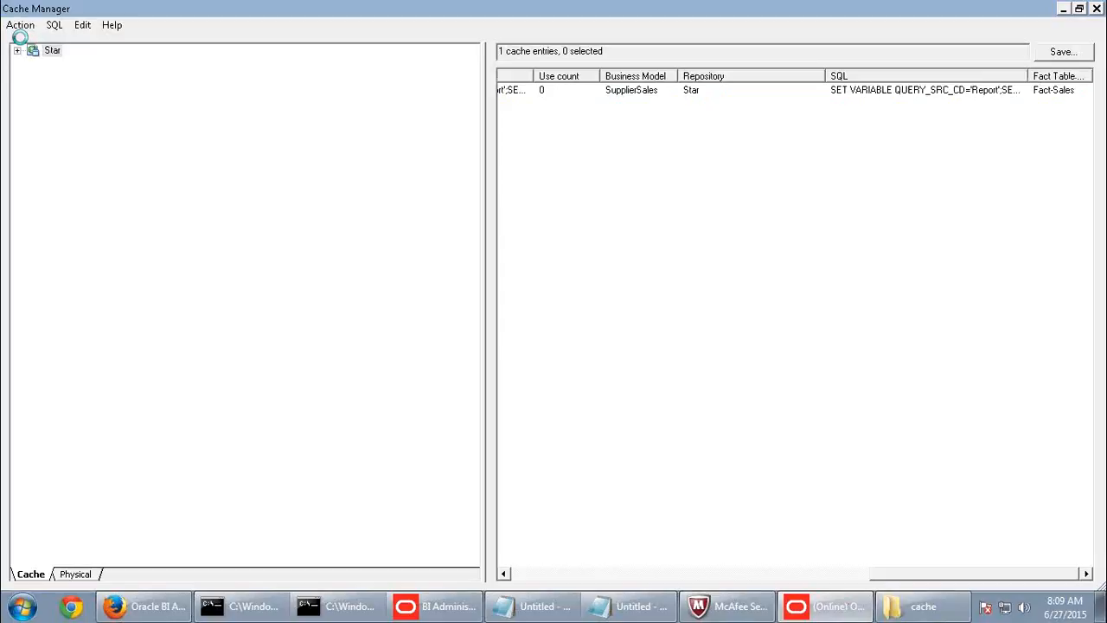
drag(873, 574, 486, 574)
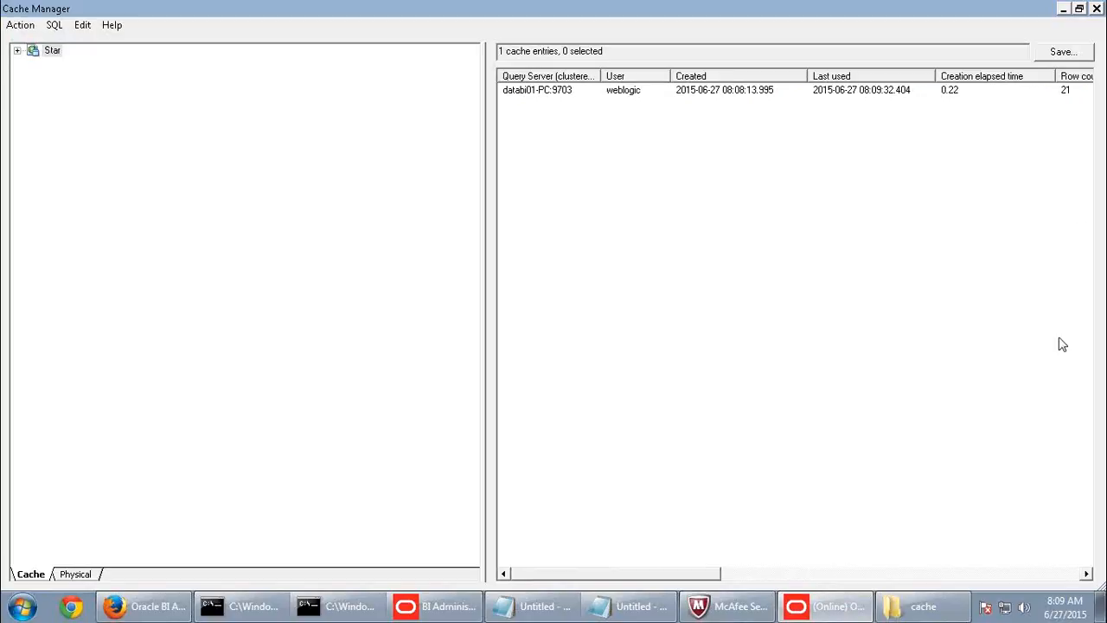
drag(699, 576, 985, 594)
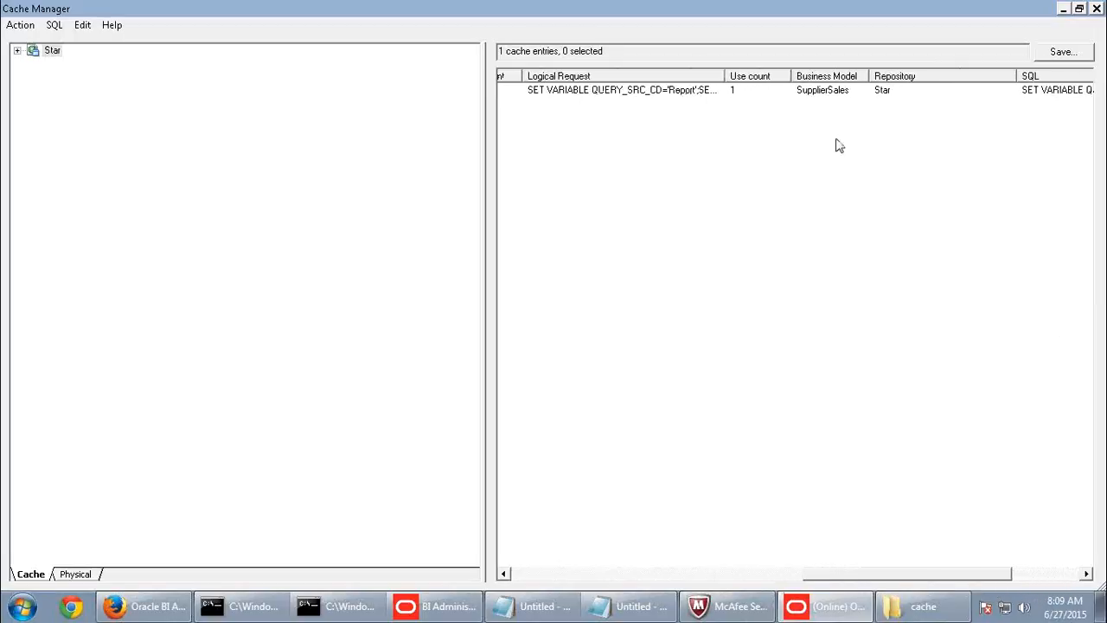
click(749, 91)
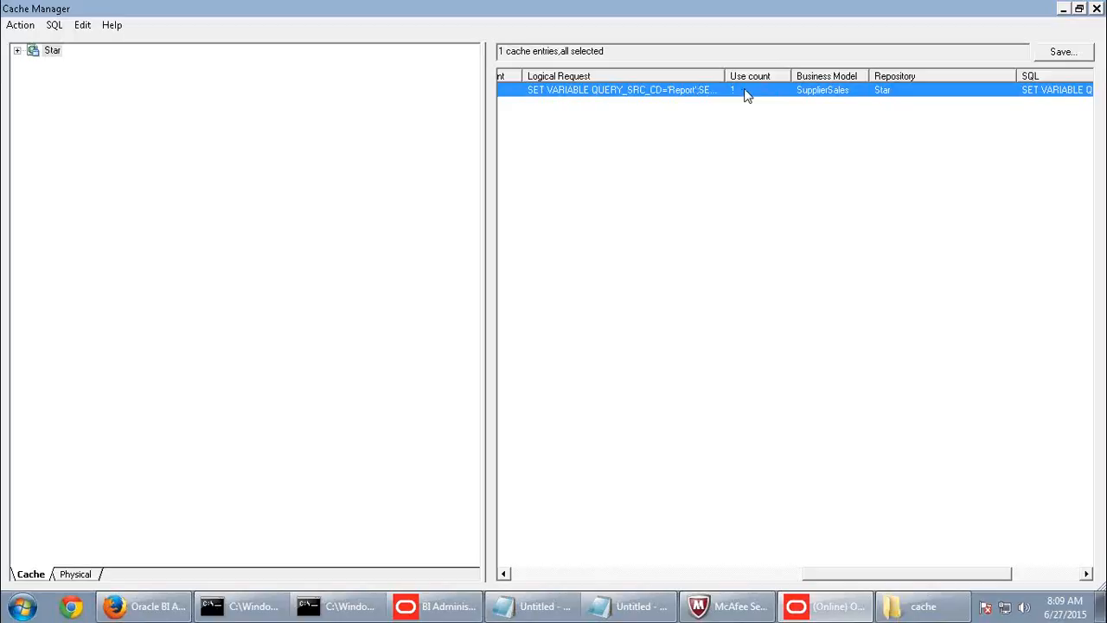
- Glance back at the Answers results, then open the BI Server cache folder on disk
click(147, 606)
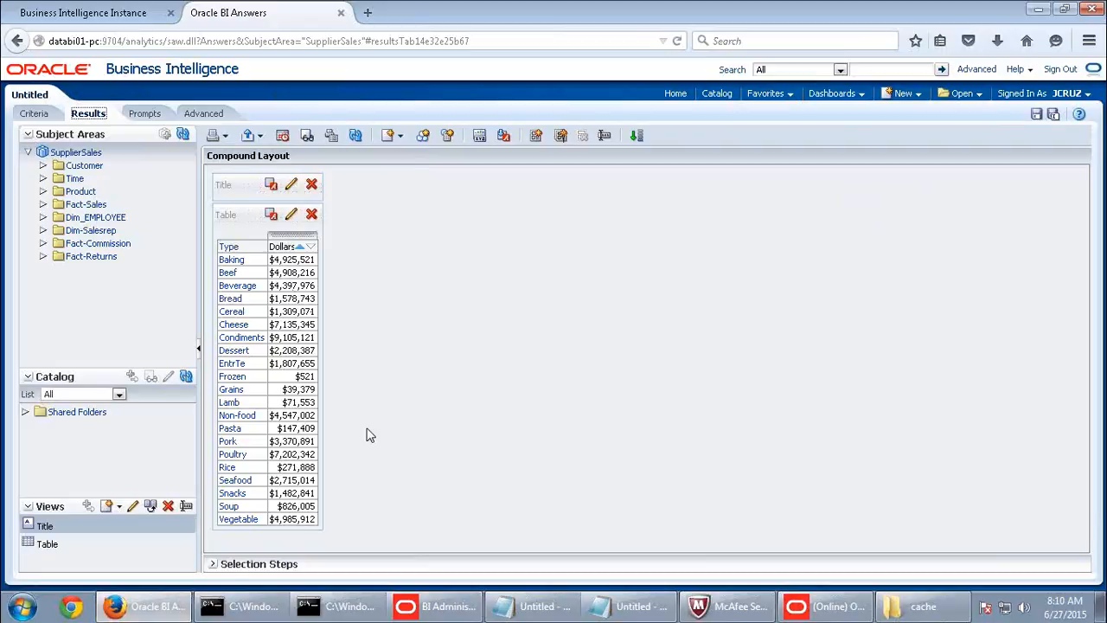
click(823, 605)
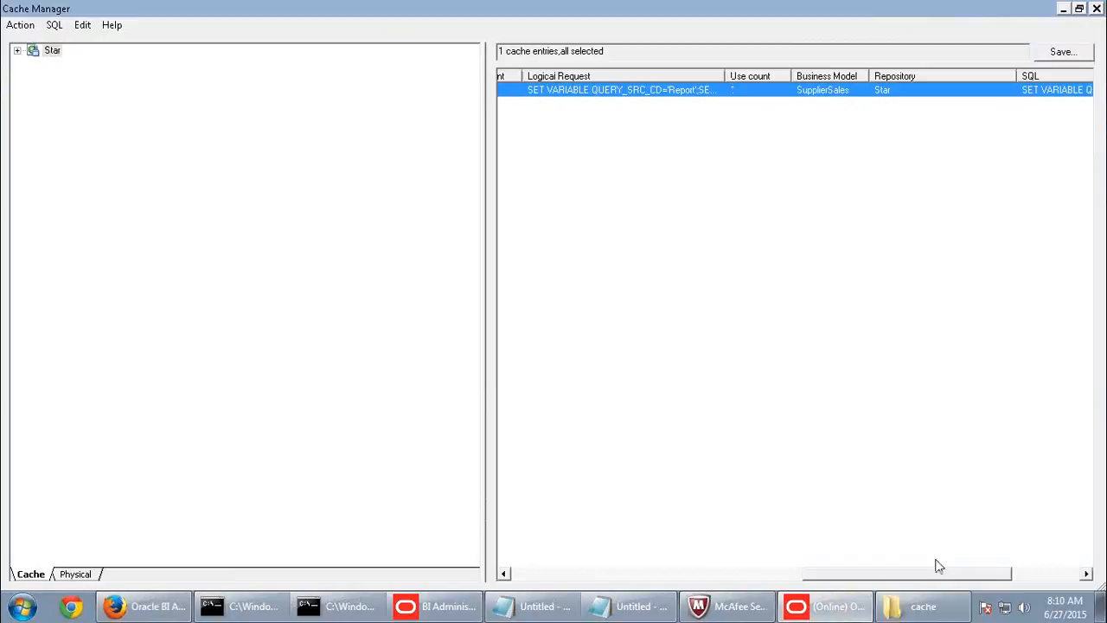
click(893, 608)
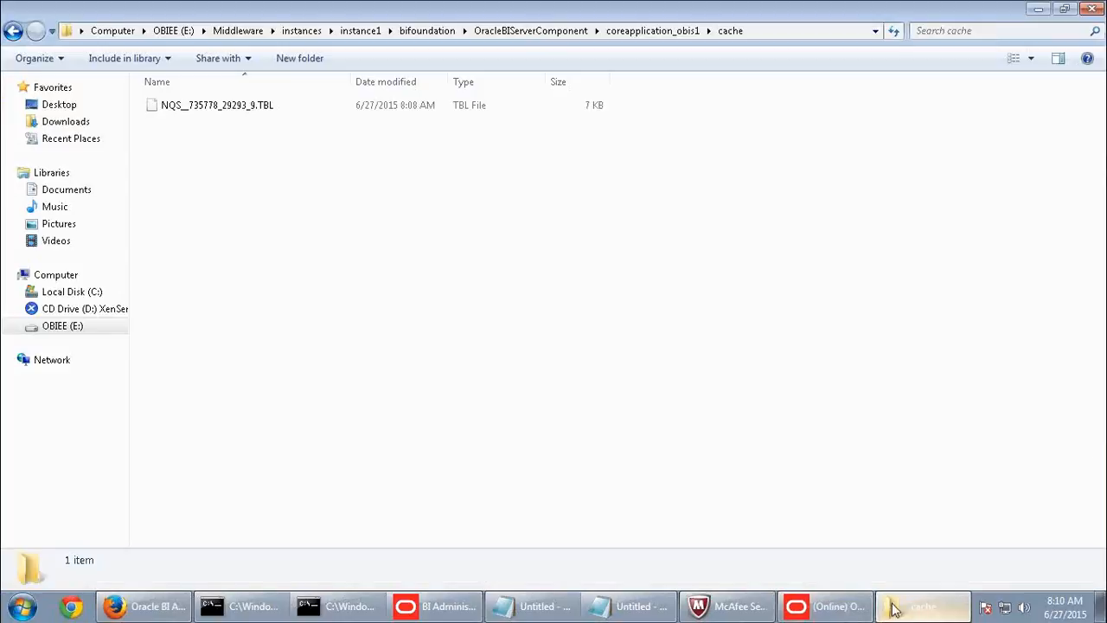
- Inspect the NQS_735778_29293_9.TBL cache file's name, leaving it unchanged
click(279, 110)
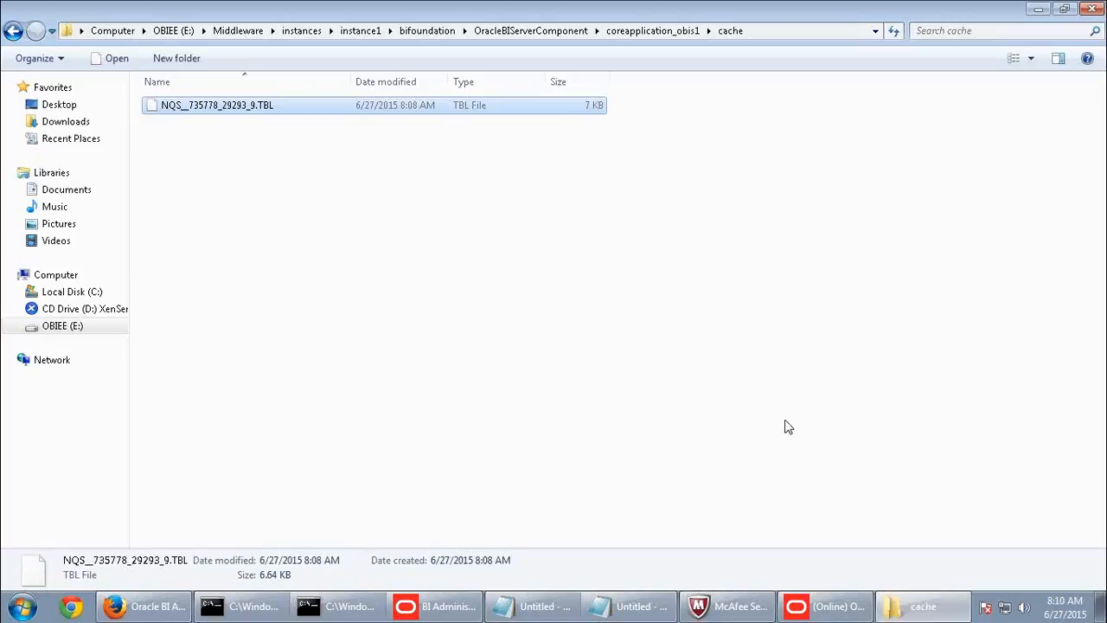
click(249, 108)
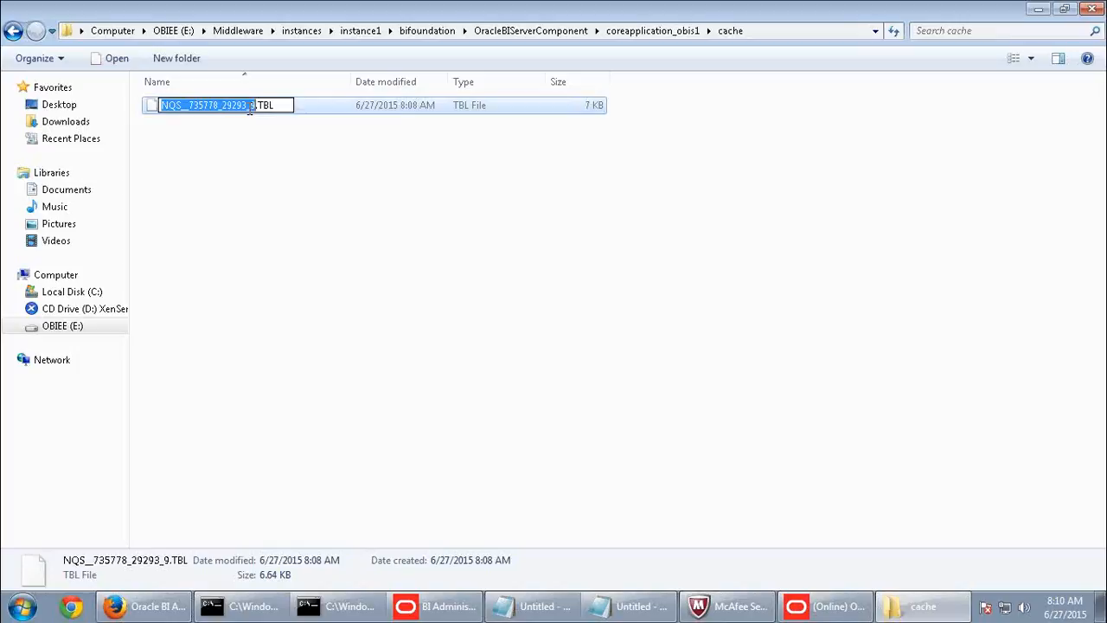
click(260, 118)
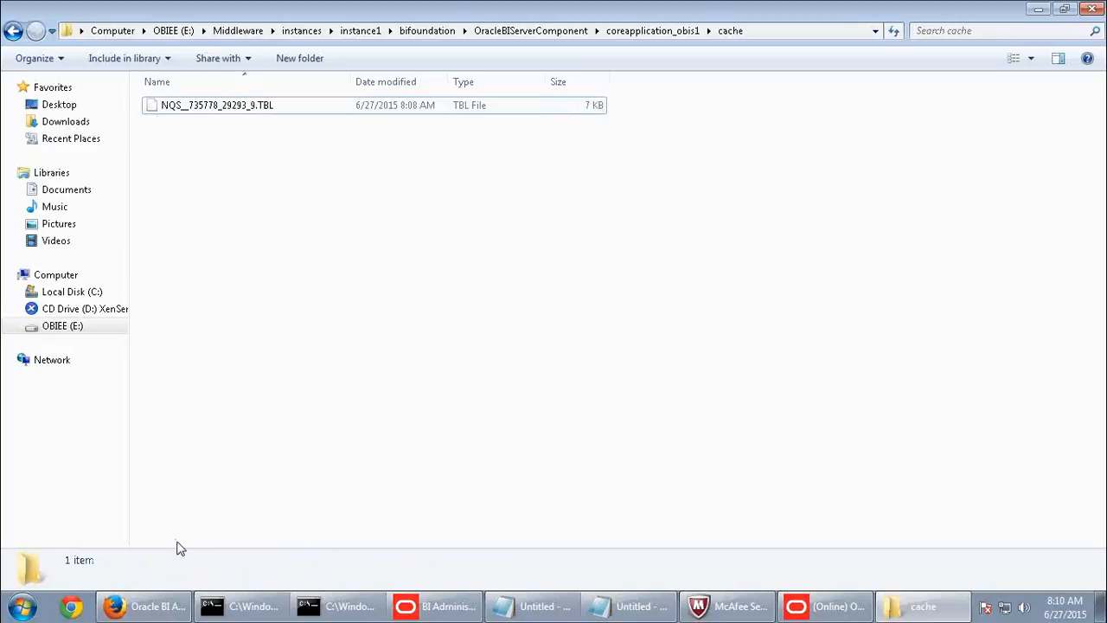
click(147, 610)
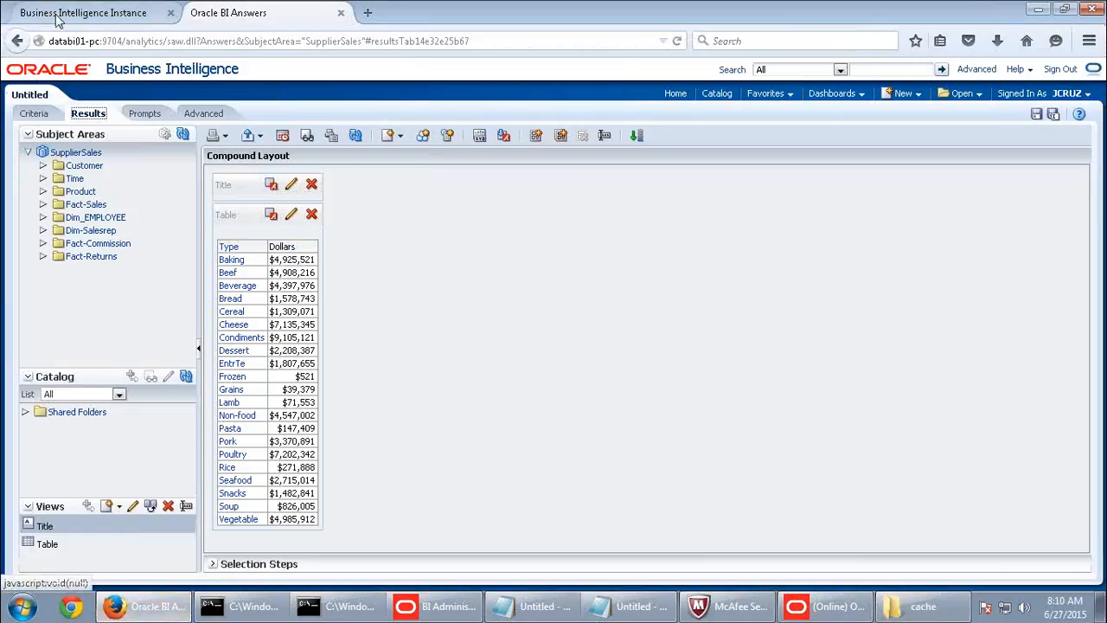
- Check Enterprise Manager's cache settings: enabled, 20 MB max entry, 50000 max entries
click(82, 13)
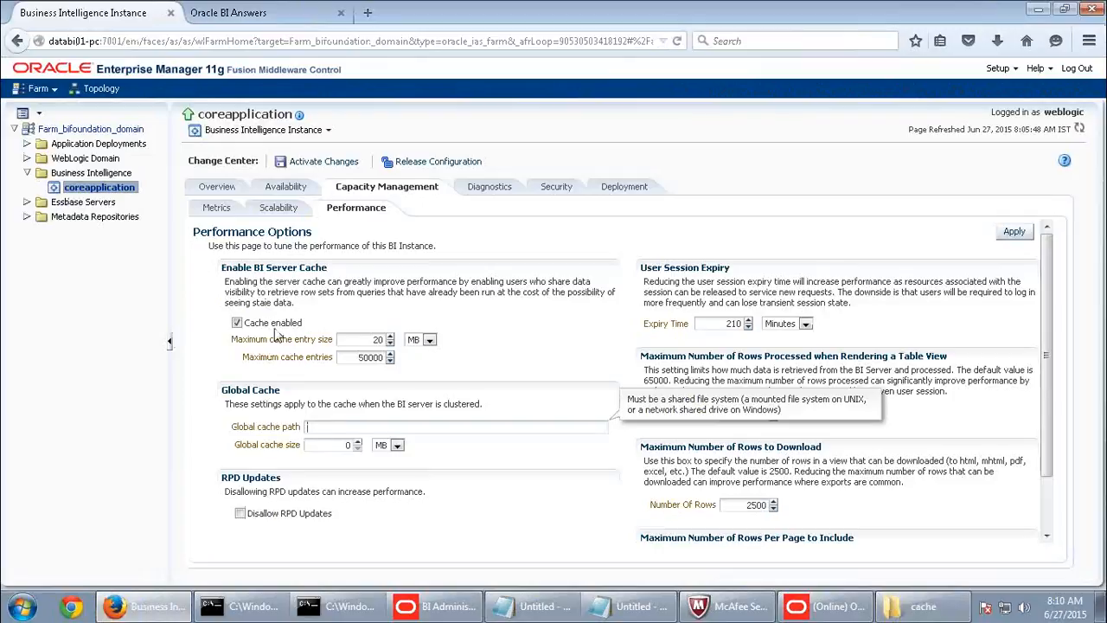
click(286, 12)
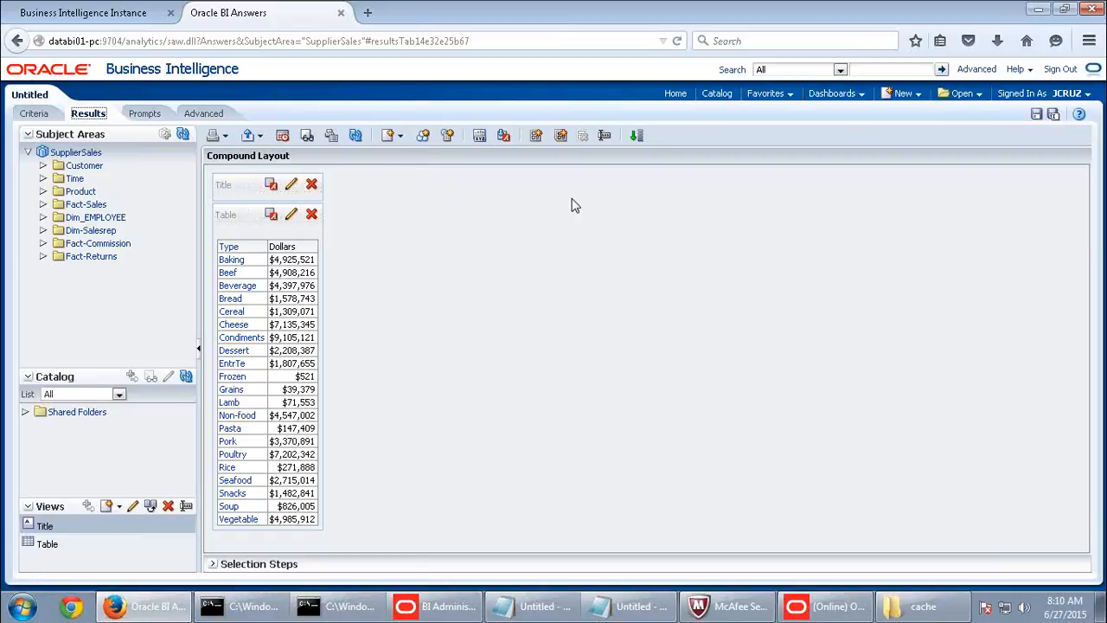
- Check the single cached TBL file in the cache folder before purging
click(923, 605)
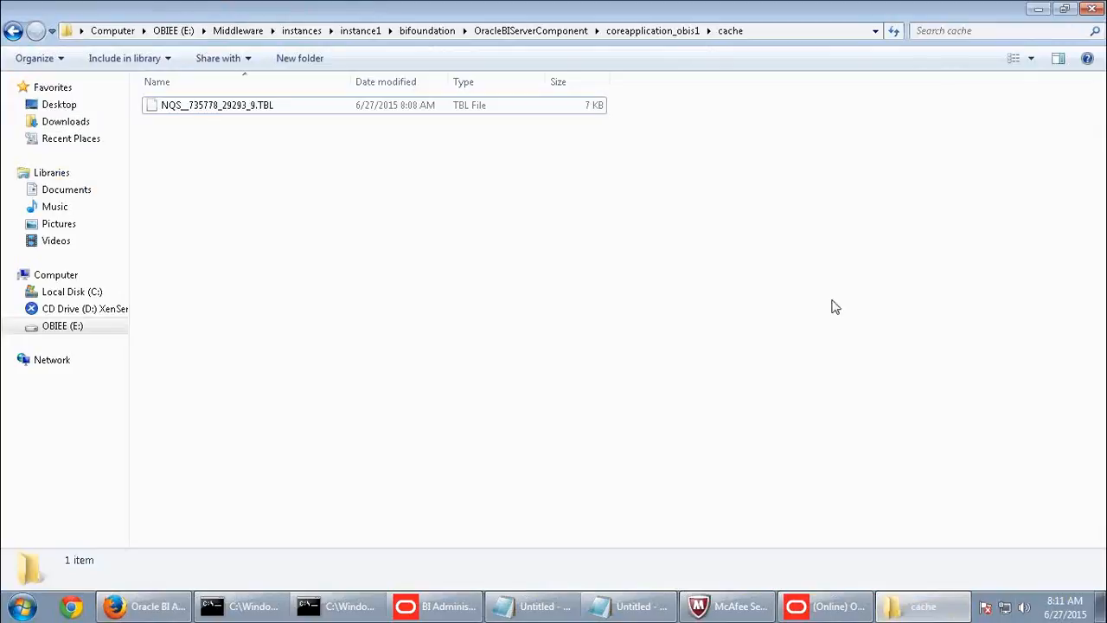
click(223, 110)
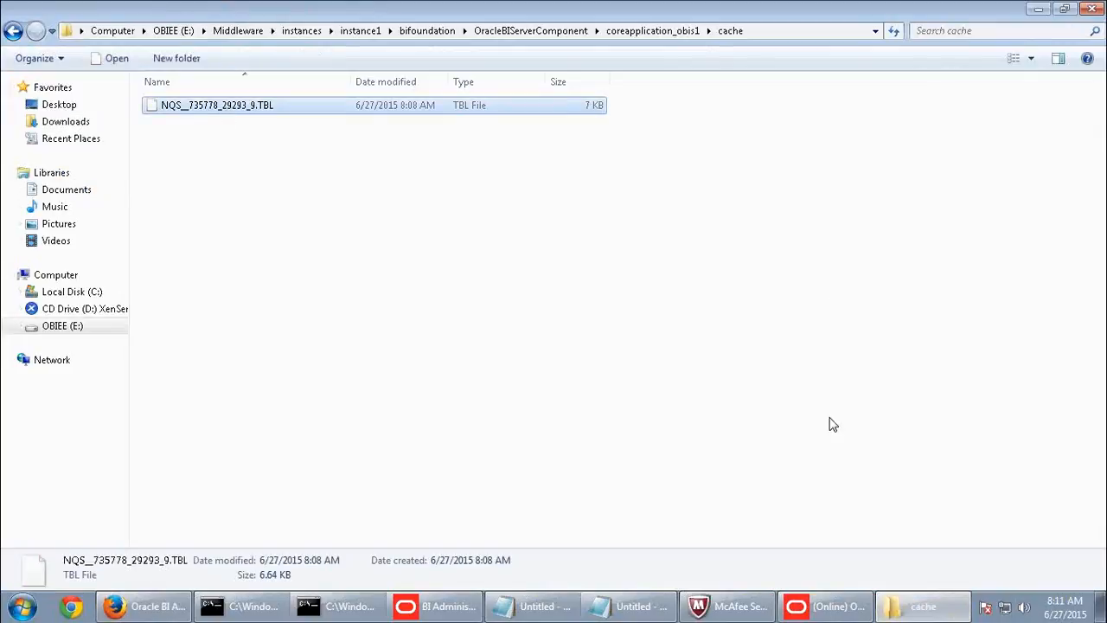
click(826, 608)
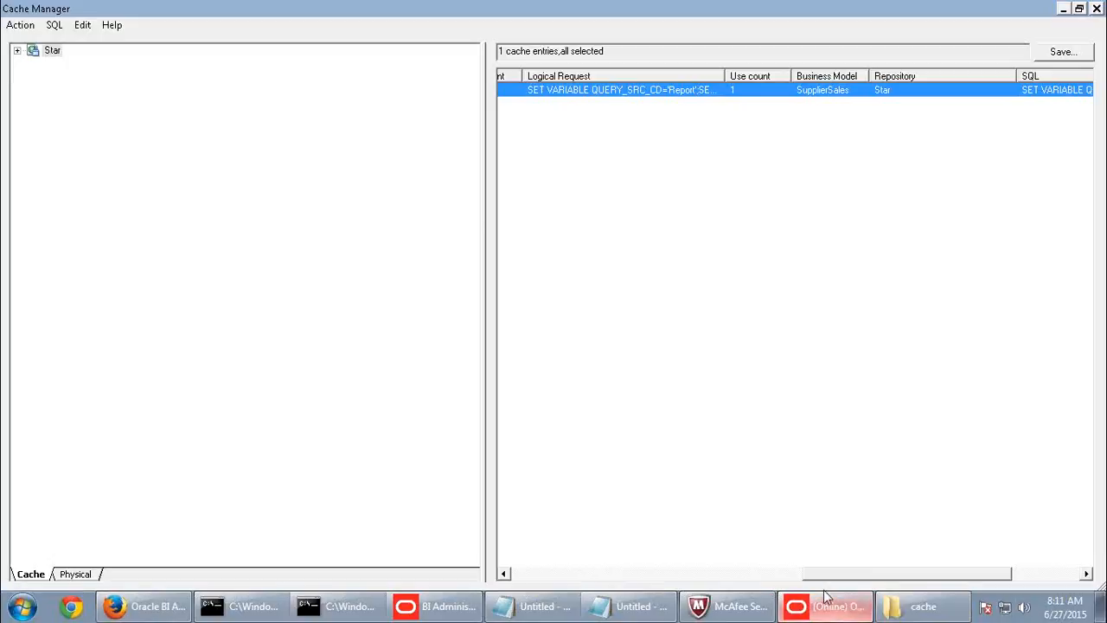
- Purge the only cache entry in Cache Manager and acknowledge the confirmation
right_click(554, 89)
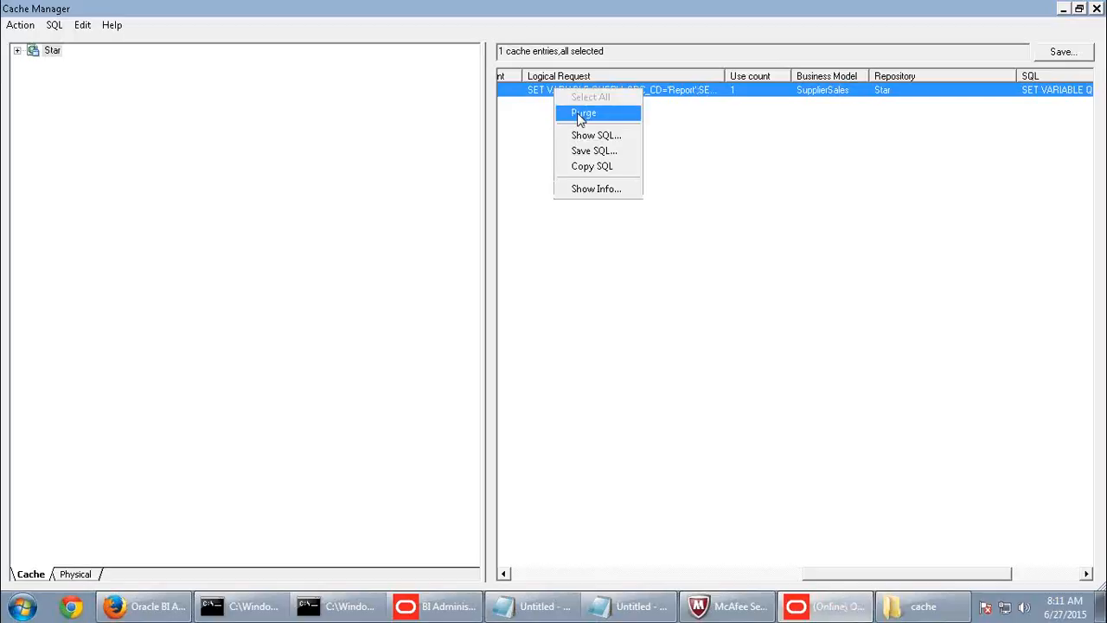
click(796, 153)
click(641, 93)
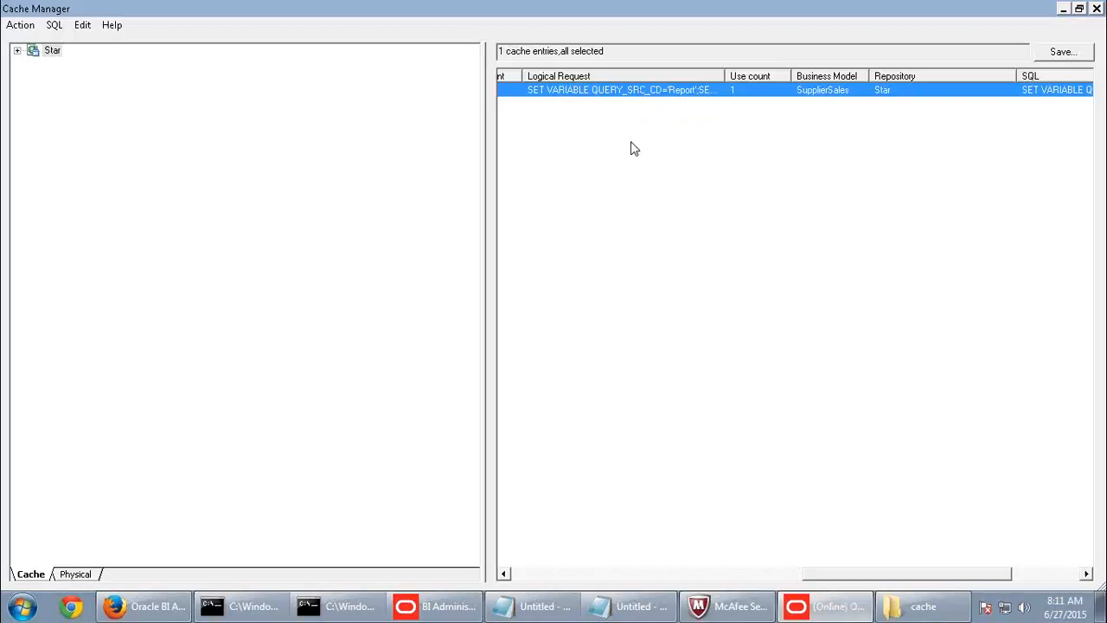
right_click(572, 91)
click(588, 119)
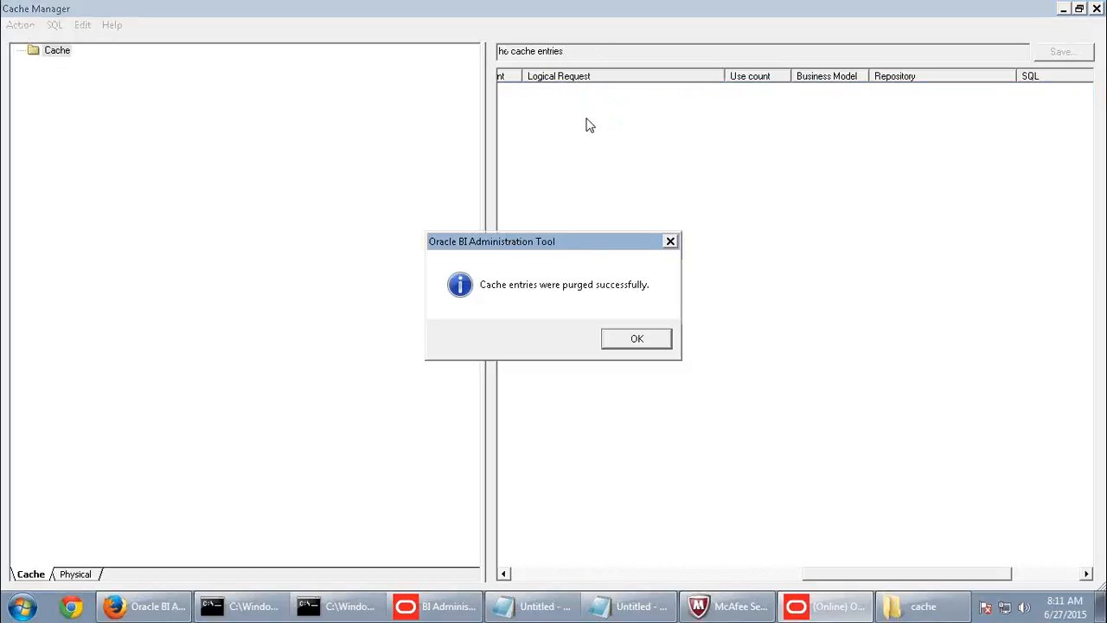
click(617, 339)
- Verify the cache folder is now empty, then bring the Answers analysis back
click(923, 606)
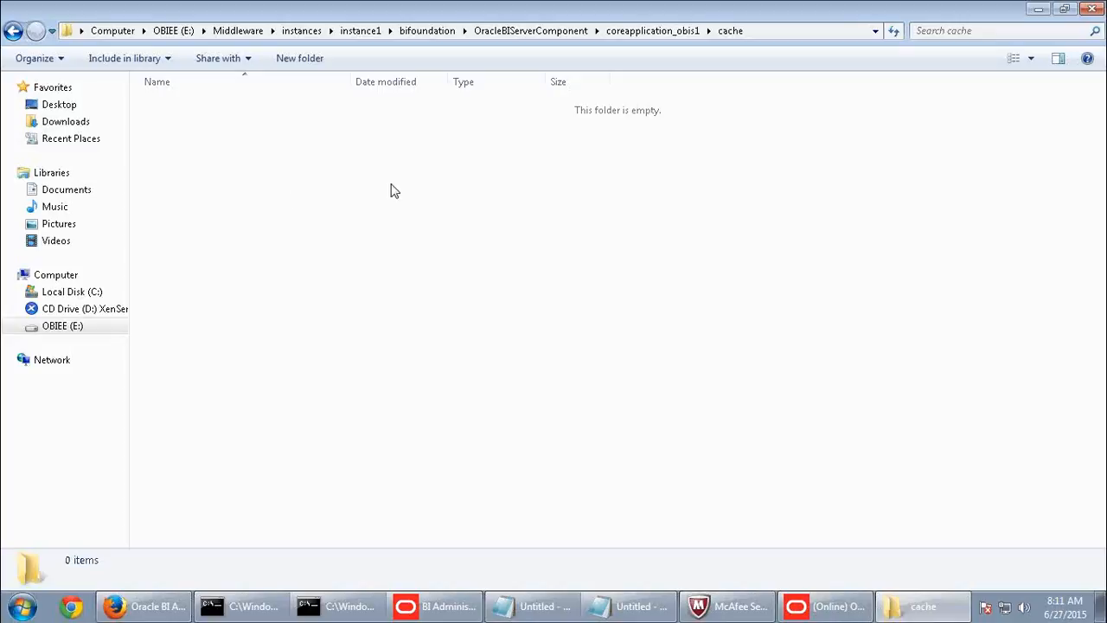
click(844, 610)
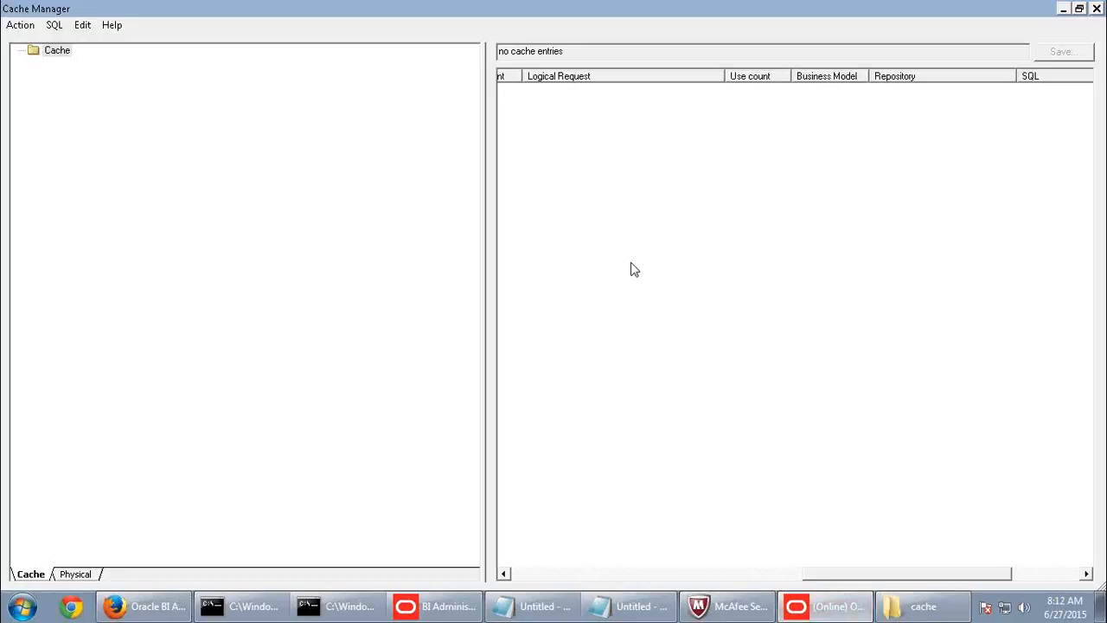
click(130, 612)
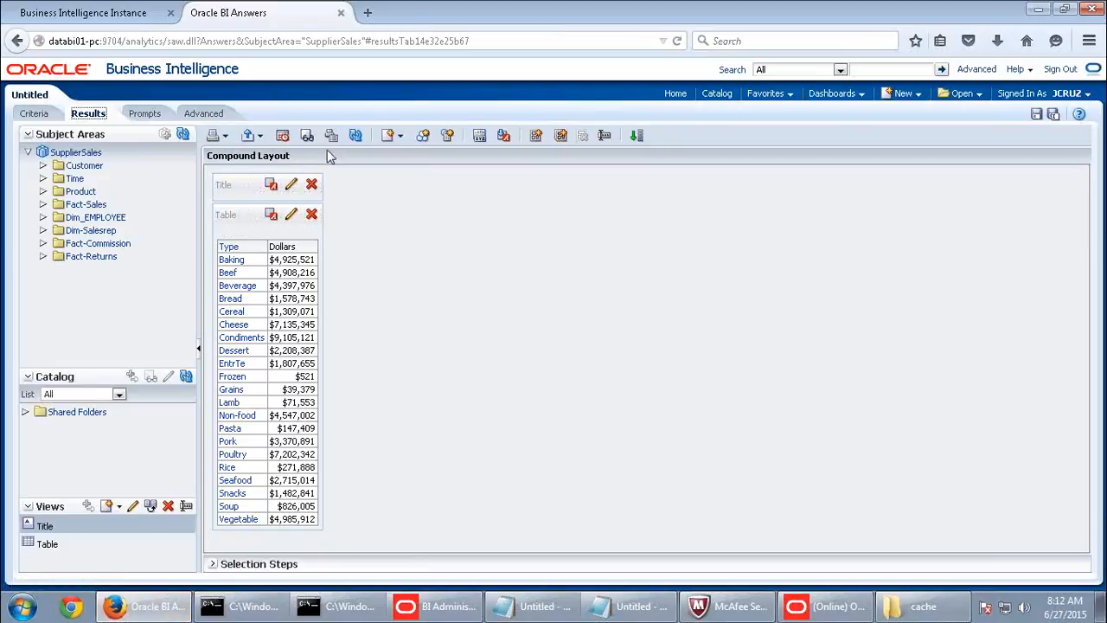
- Rerun the Type-by-Dollars analysis and refresh Cache Manager to see the new 21-row entry
click(359, 133)
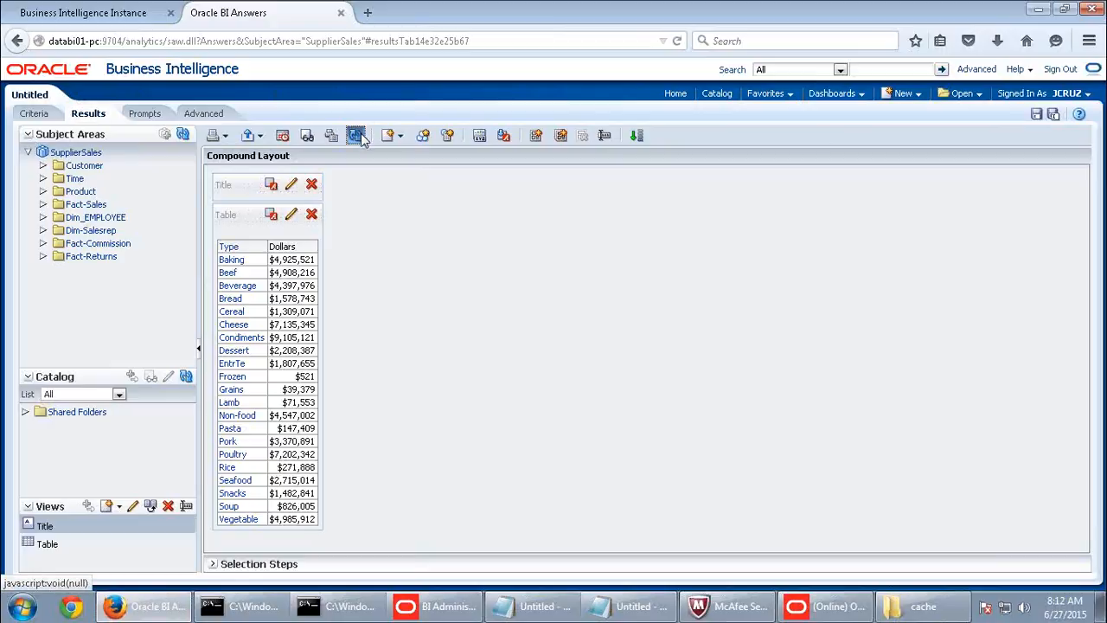
click(820, 609)
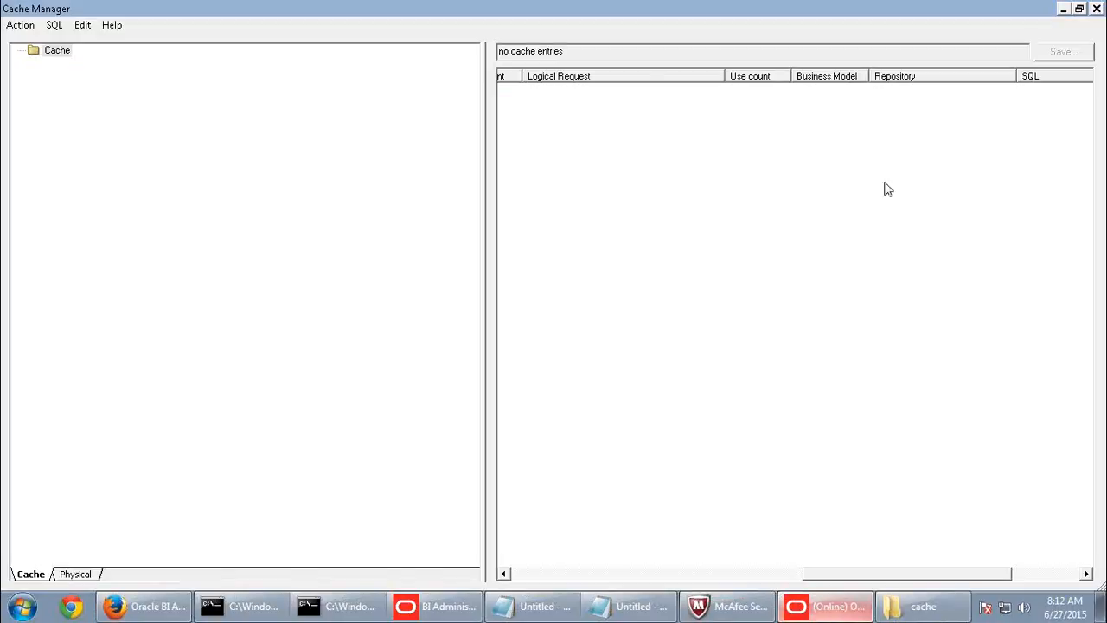
right_click(597, 149)
click(20, 25)
click(24, 41)
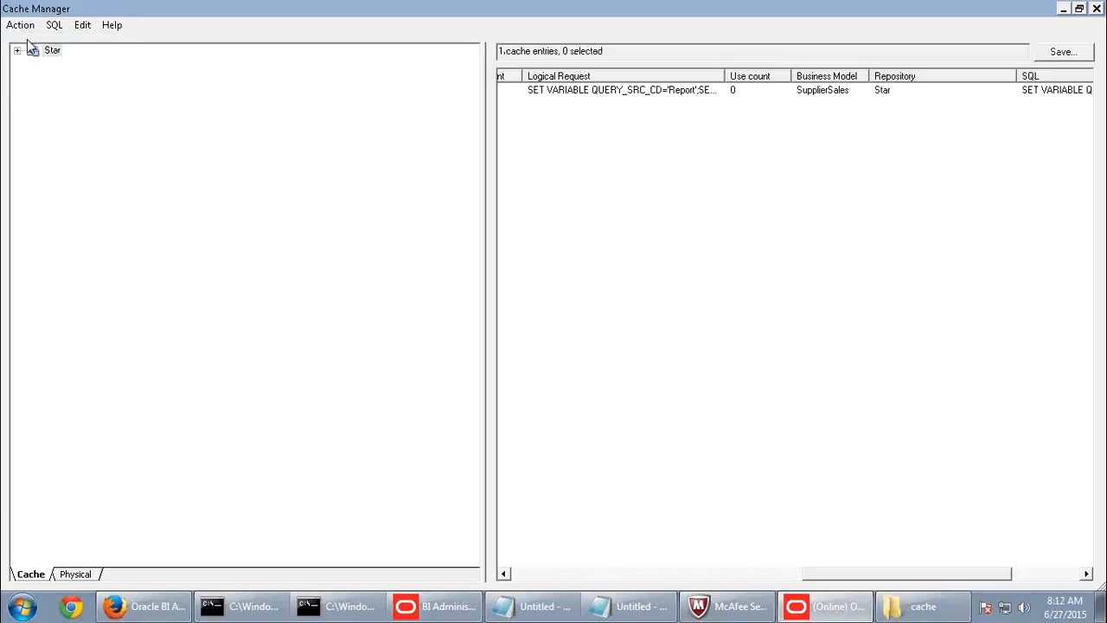
click(649, 93)
drag(829, 575, 490, 582)
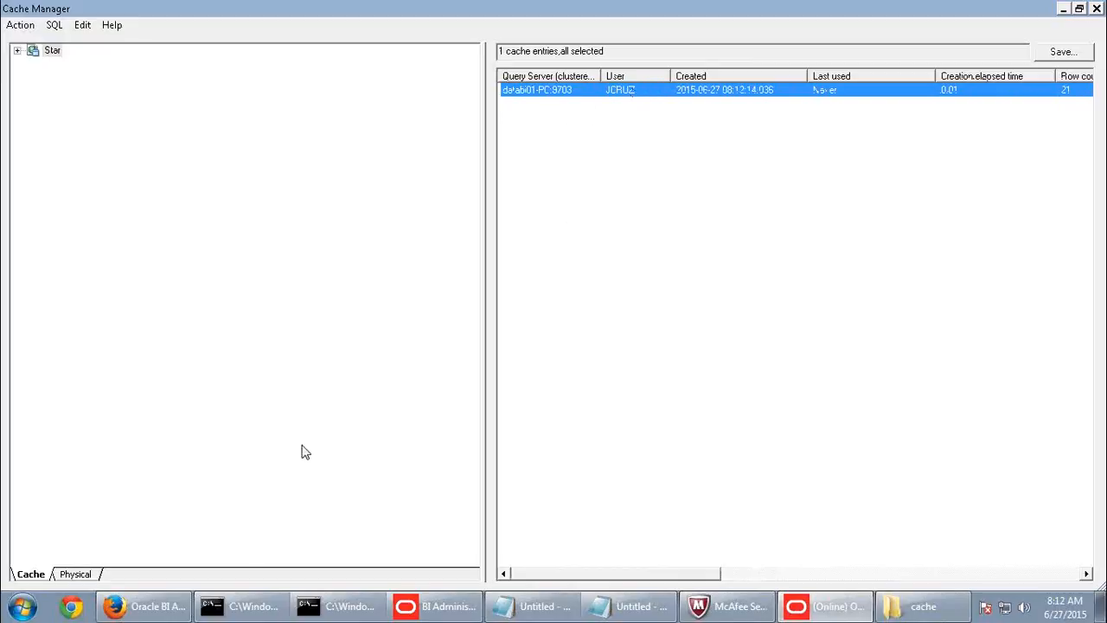
click(156, 606)
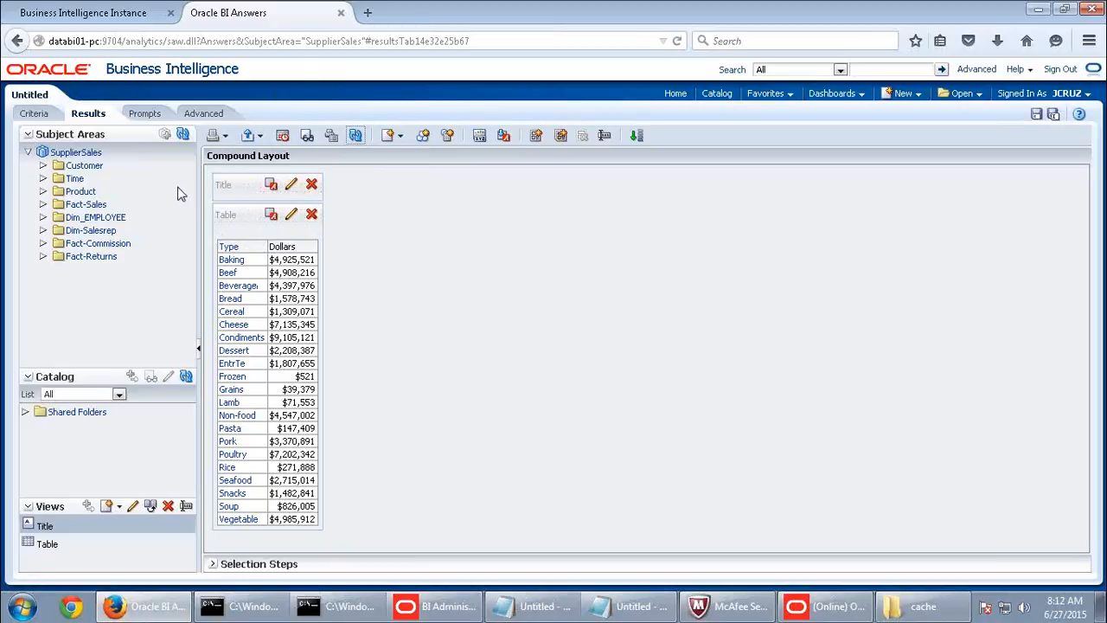
- Add Product Subtype to the Type and Dollars analysis, then return to Cache Manager
click(43, 191)
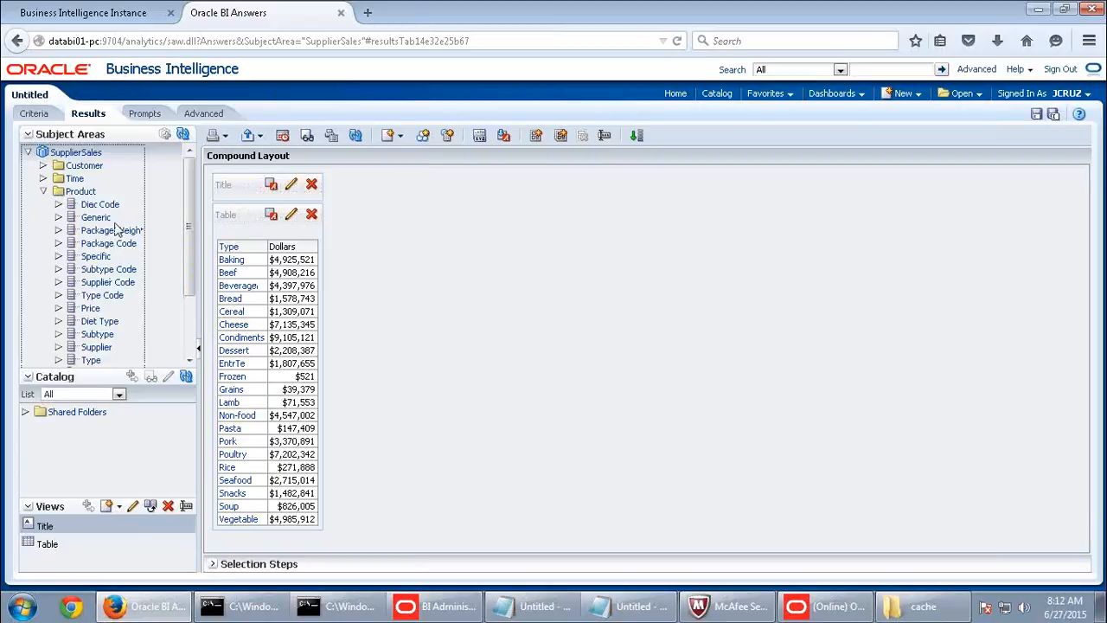
scroll(117, 277, down, 3)
click(107, 273)
double_click(102, 272)
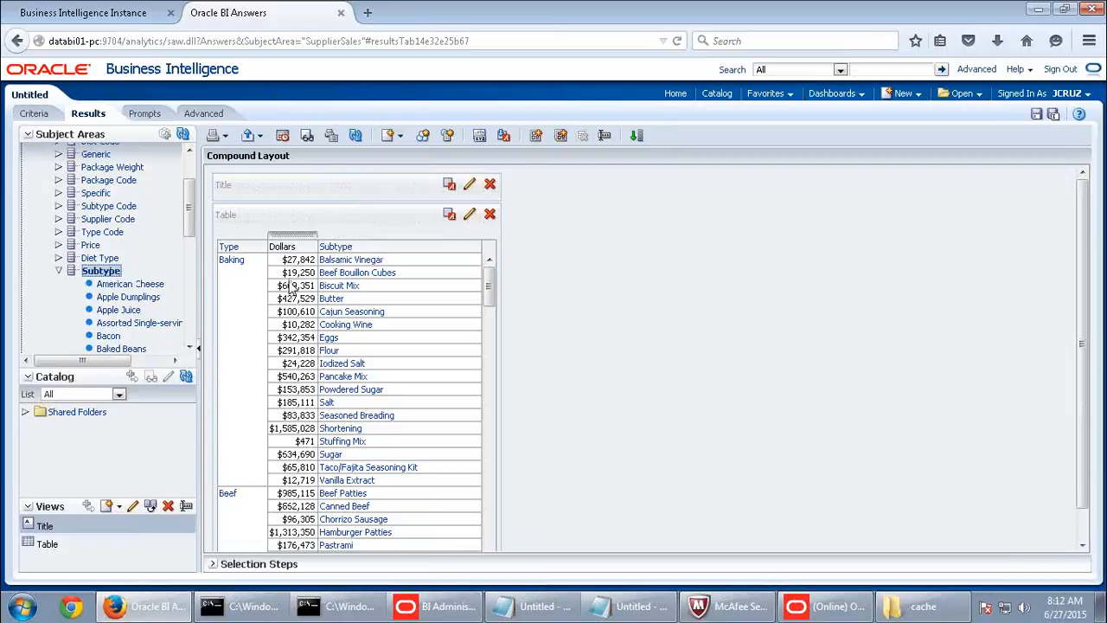
click(826, 605)
right_click(650, 287)
click(19, 26)
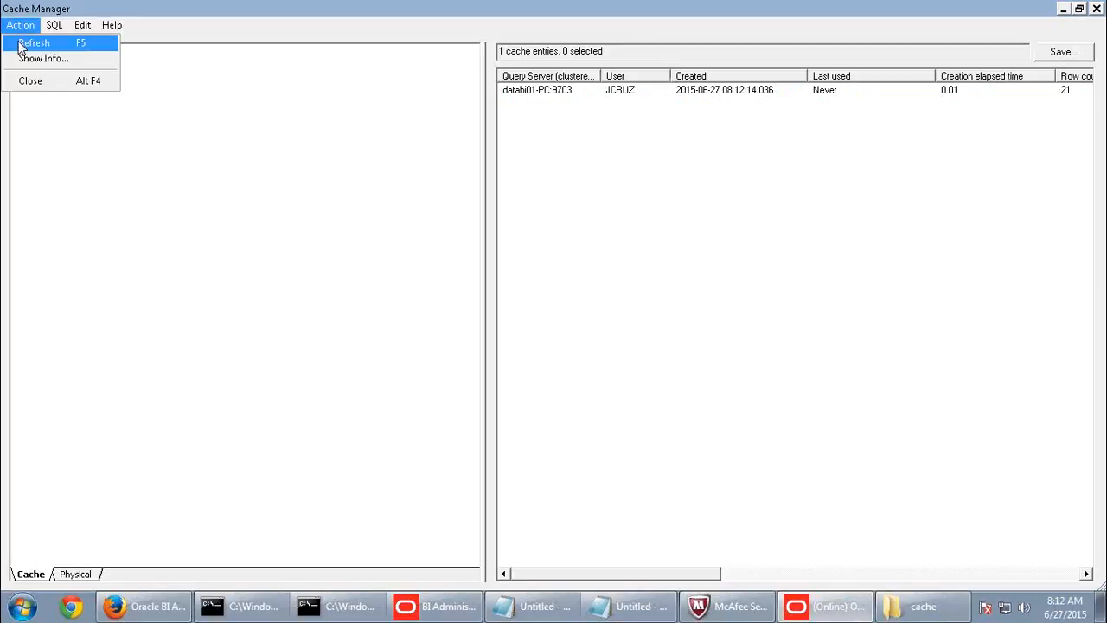
- Refresh Cache Manager to list three entries and widen the SQL column
click(18, 41)
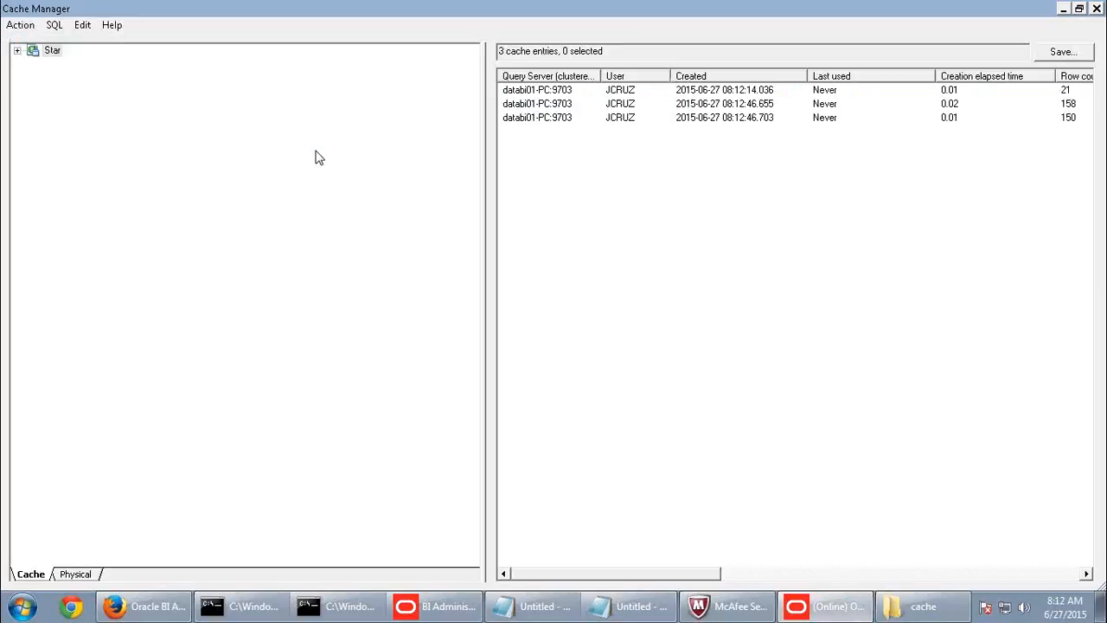
click(613, 104)
click(617, 118)
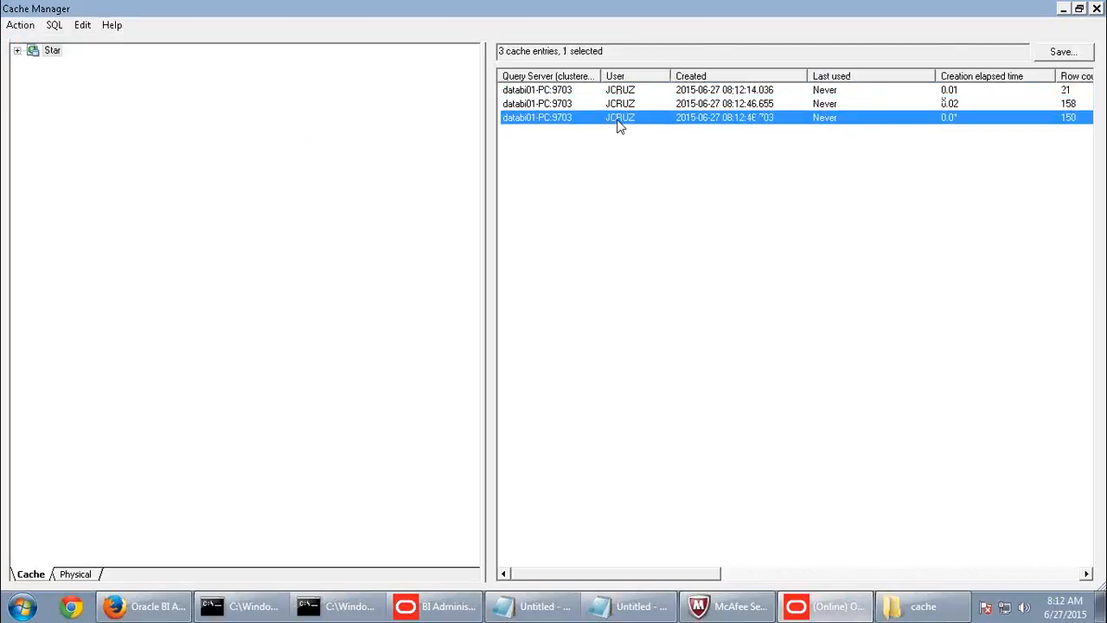
drag(685, 578, 1068, 559)
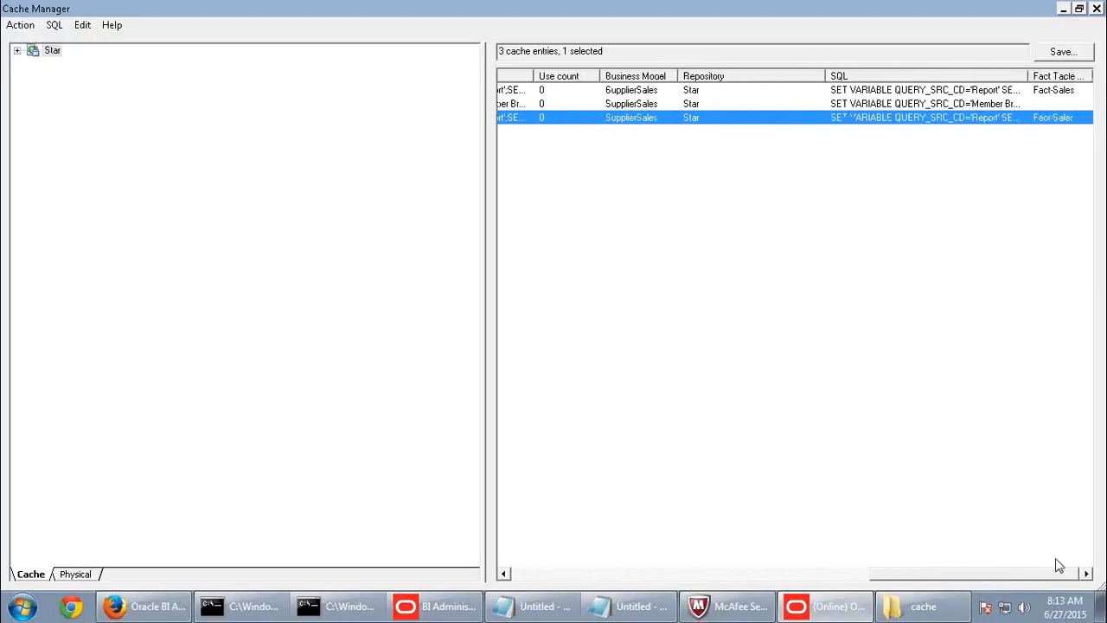
double_click(1029, 77)
drag(865, 574, 993, 571)
- Review the logical SQL of the second and third cache entries, then return to Answers
right_click(766, 105)
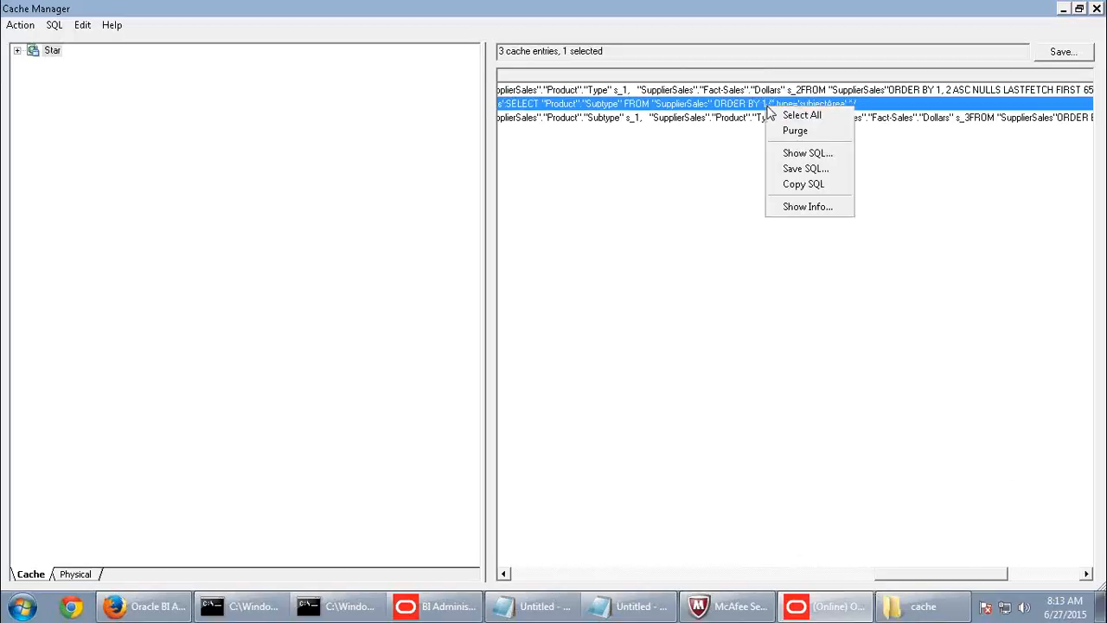
click(797, 154)
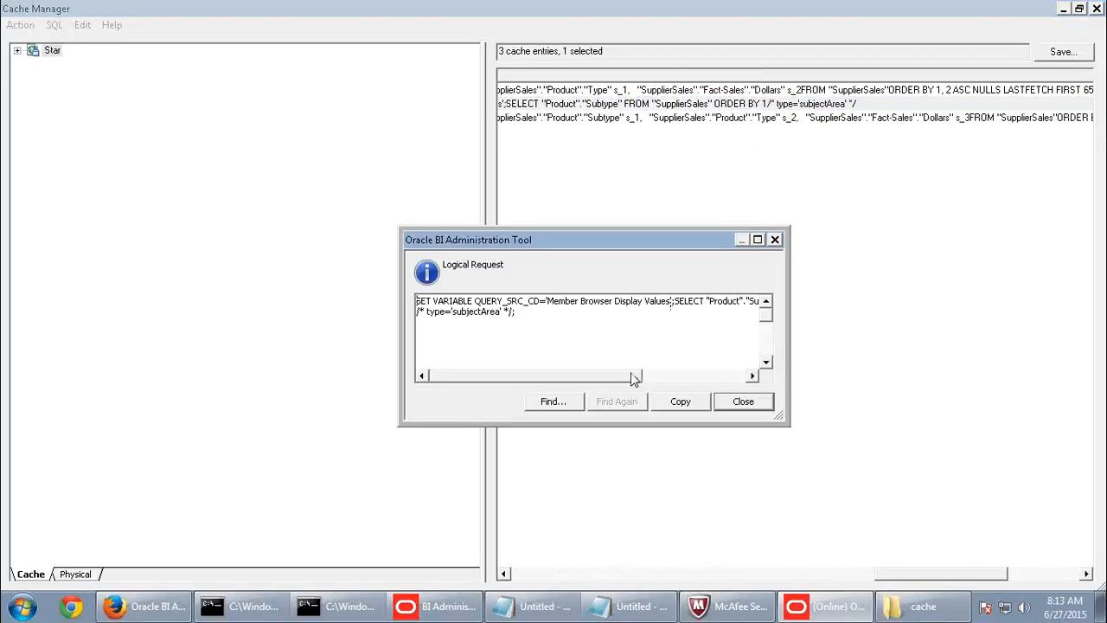
drag(619, 379, 741, 378)
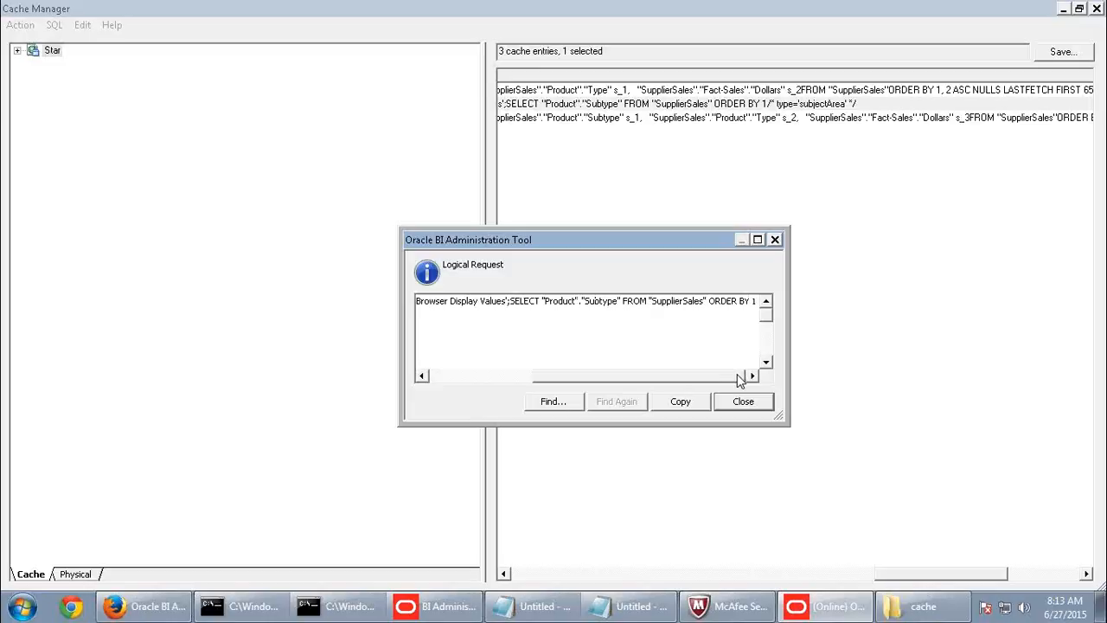
click(740, 404)
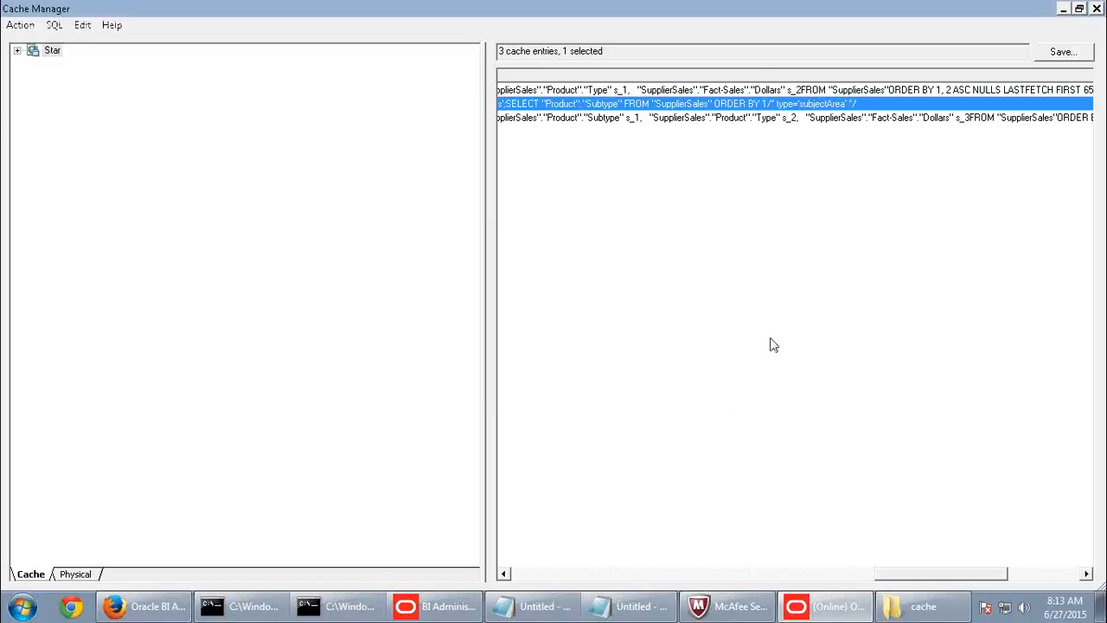
right_click(731, 121)
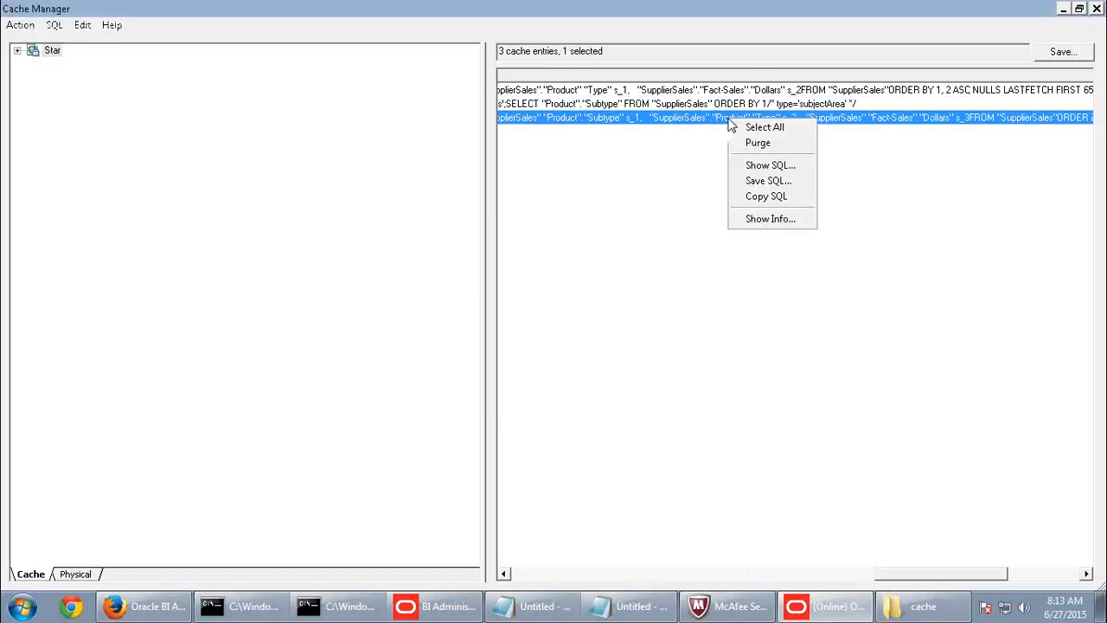
click(760, 165)
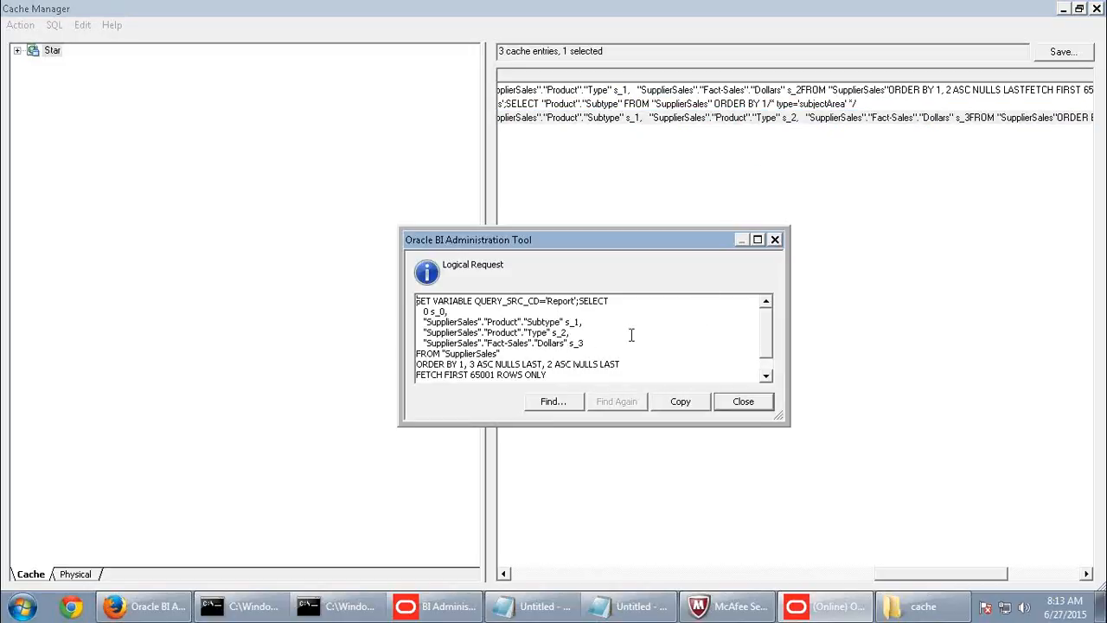
click(738, 404)
click(739, 92)
click(759, 119)
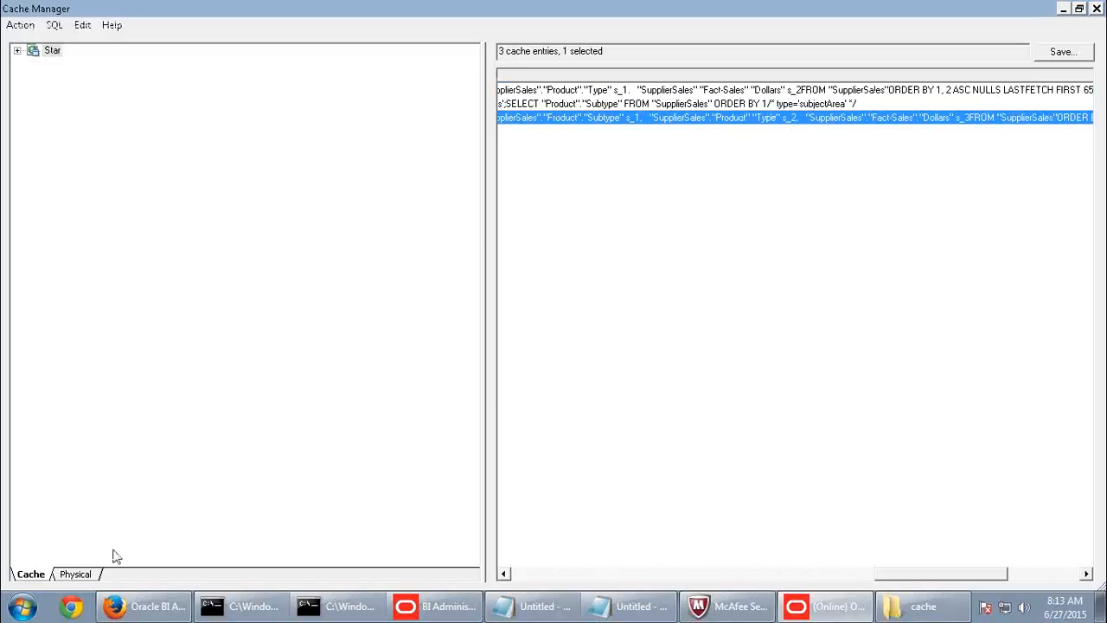
click(124, 604)
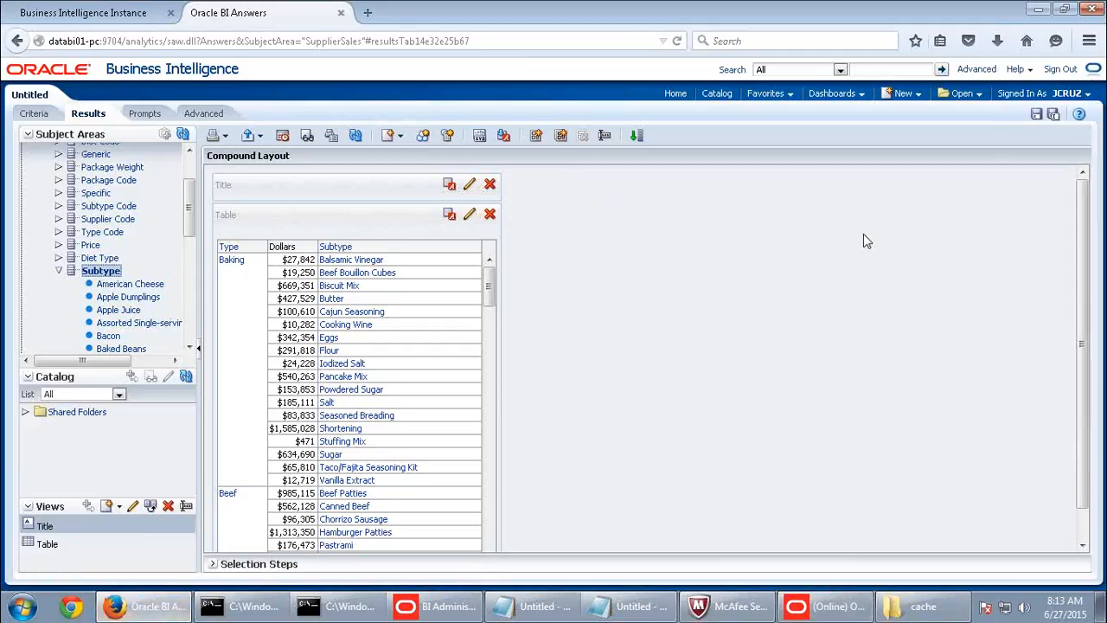
- Sign out and sign back in as a different saved user with their password
click(1057, 70)
click(655, 289)
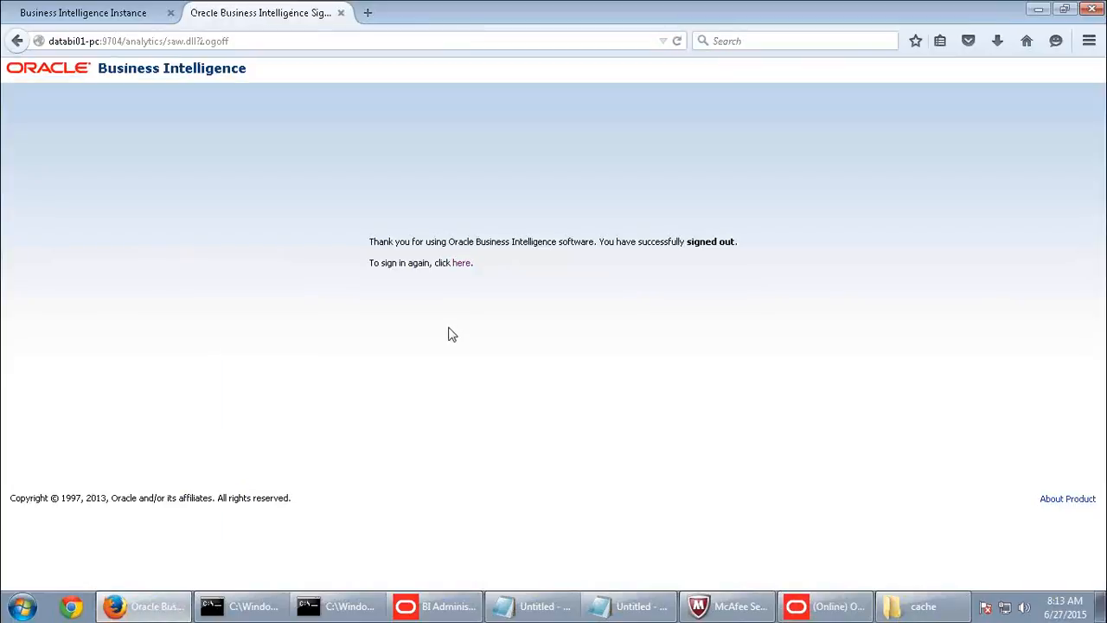
click(456, 263)
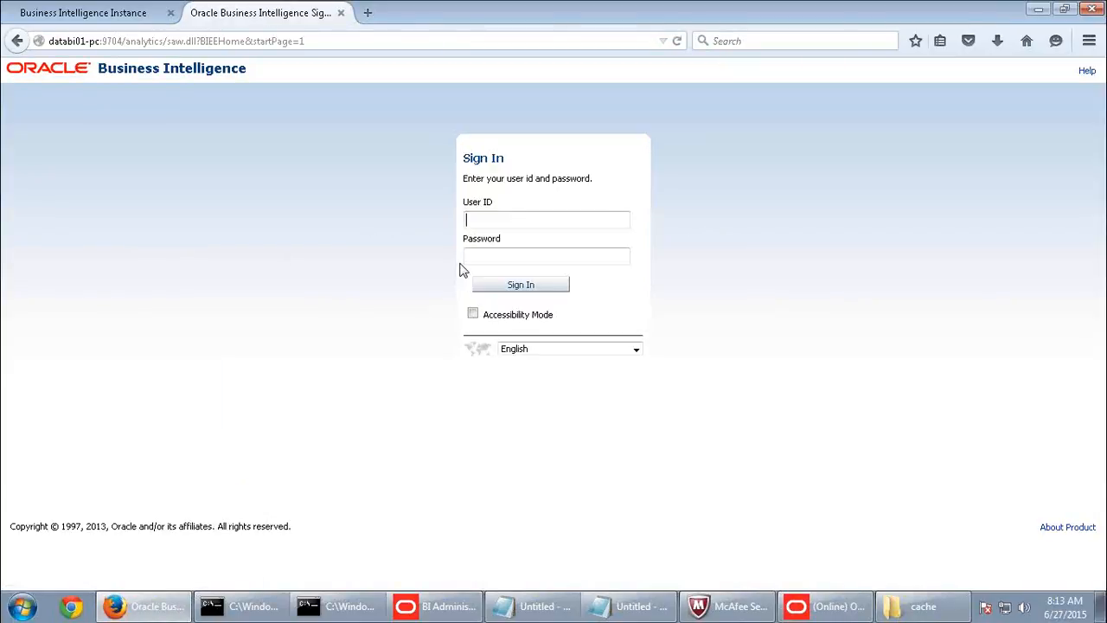
click(511, 223)
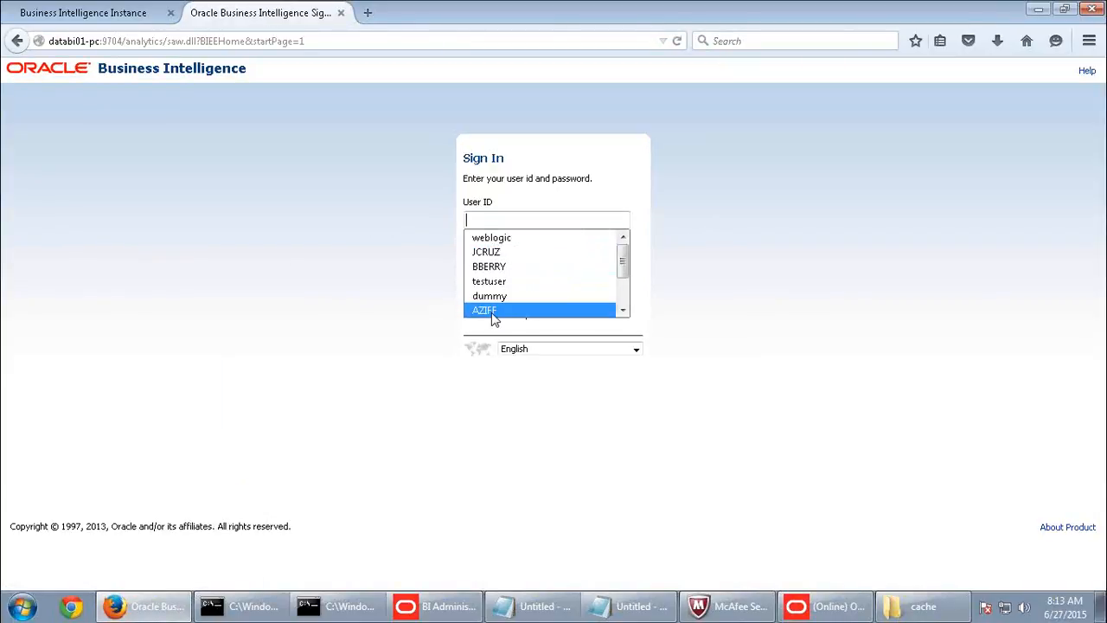
click(490, 310)
click(491, 257)
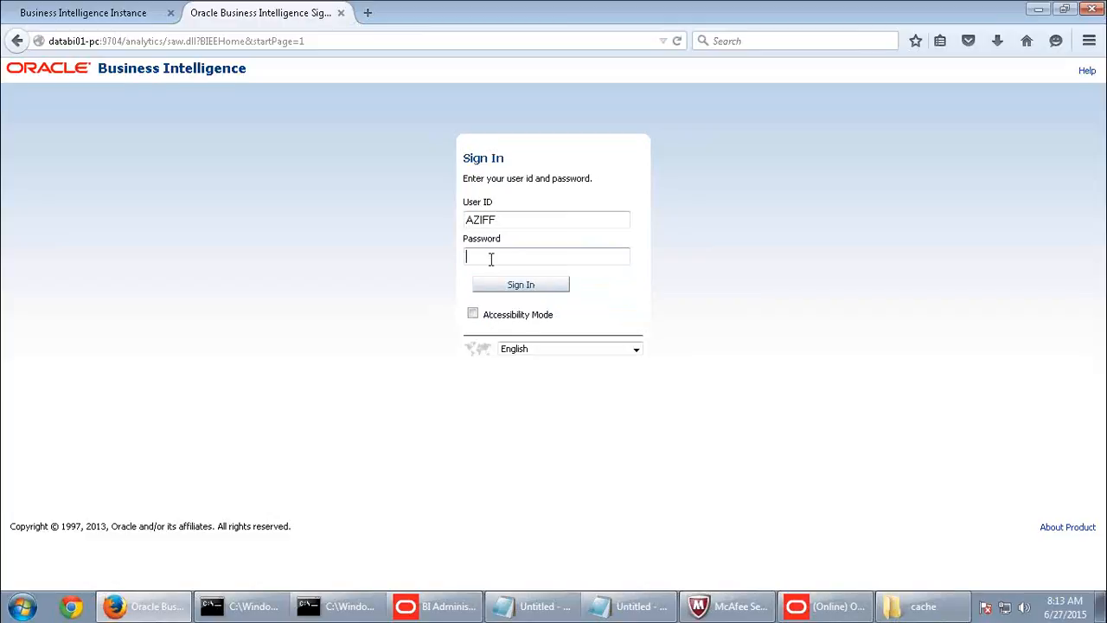
text(******)
click(516, 286)
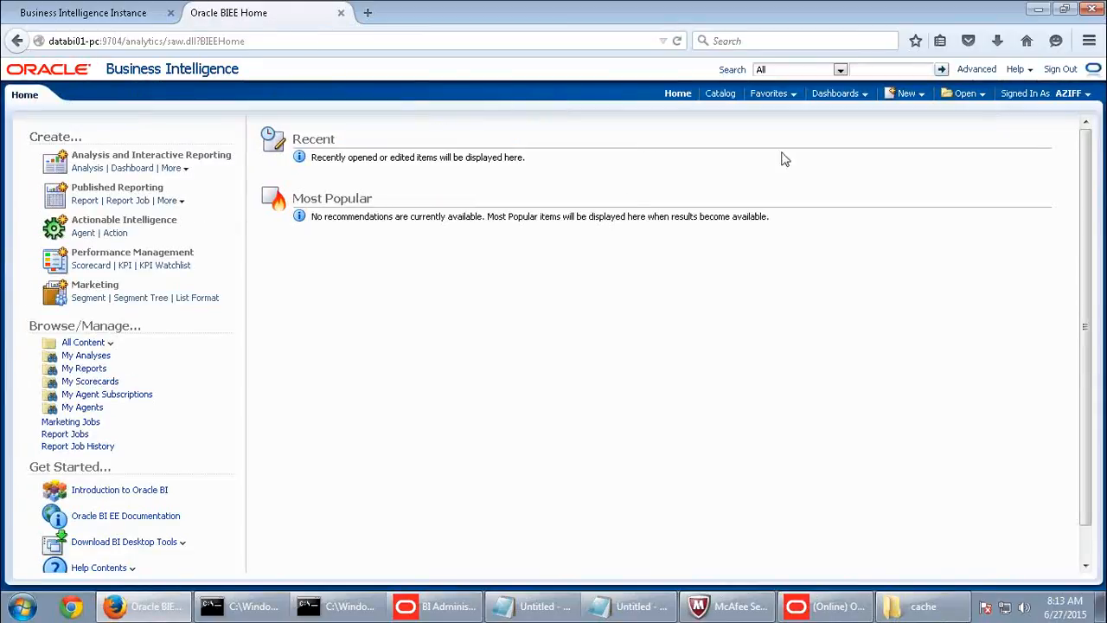
- Create a new SupplierSales analysis of Product Subtype with Fact-Sales Dollars and show its results
click(906, 93)
click(910, 139)
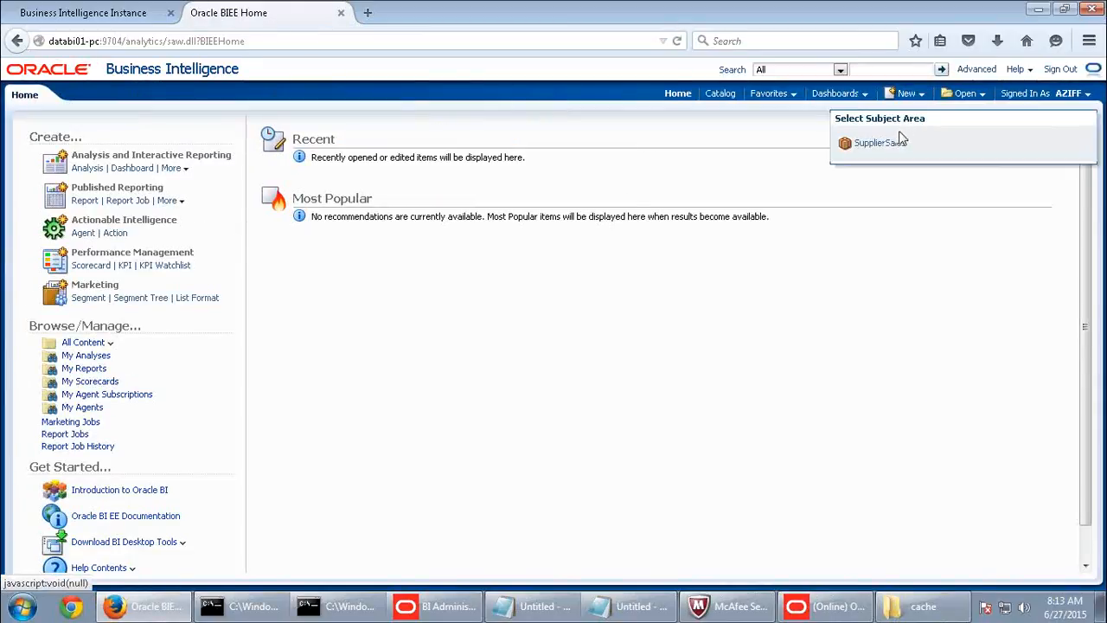
click(873, 145)
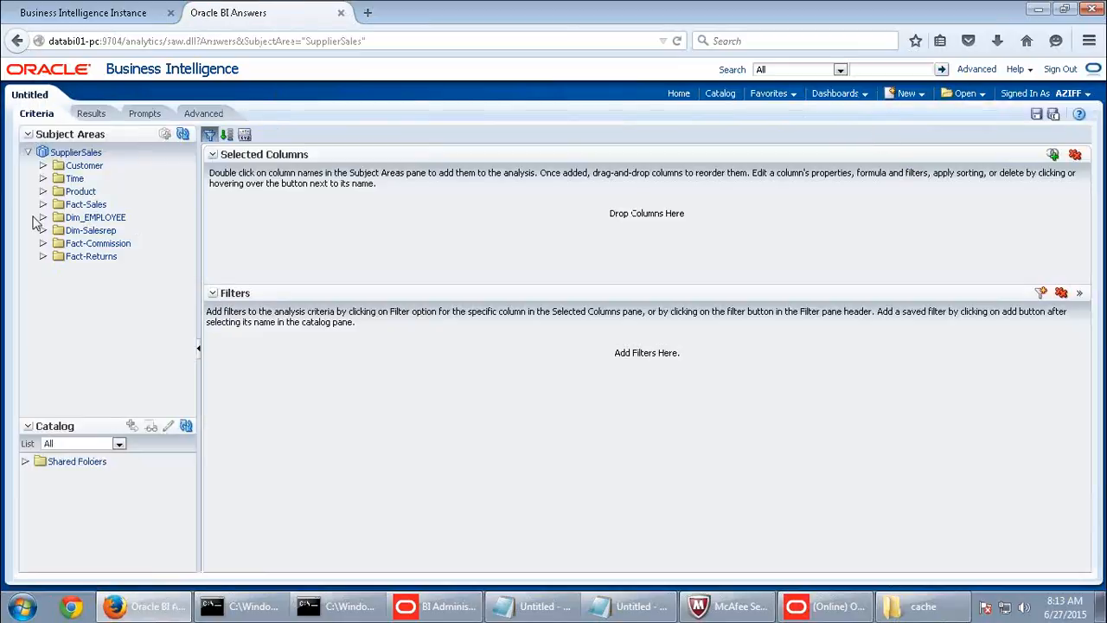
click(43, 192)
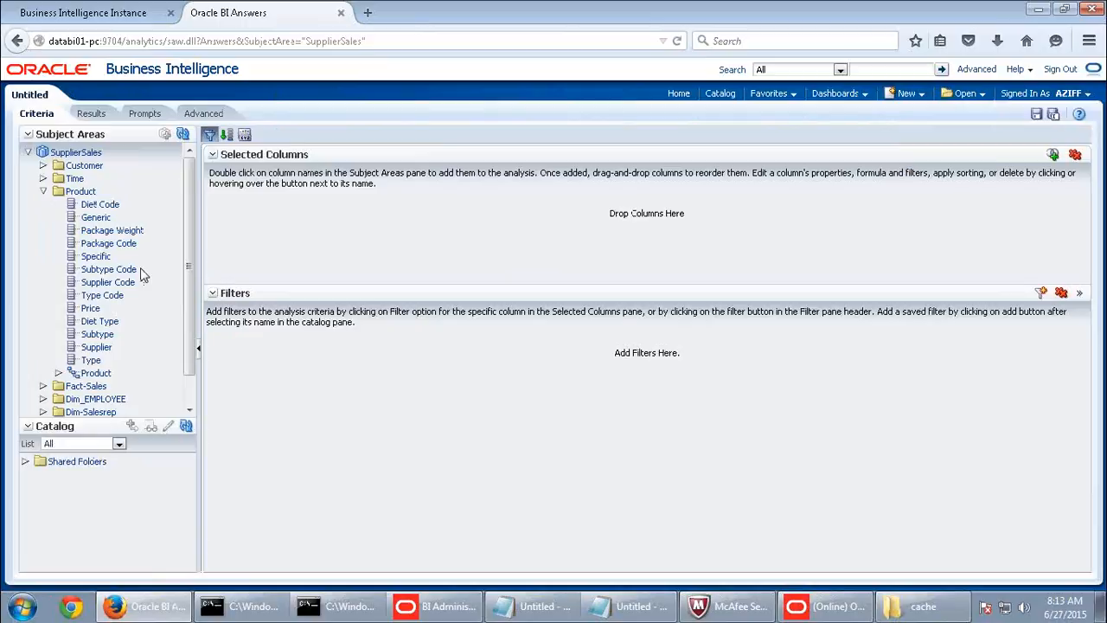
double_click(98, 335)
scroll(91, 355, down, 1)
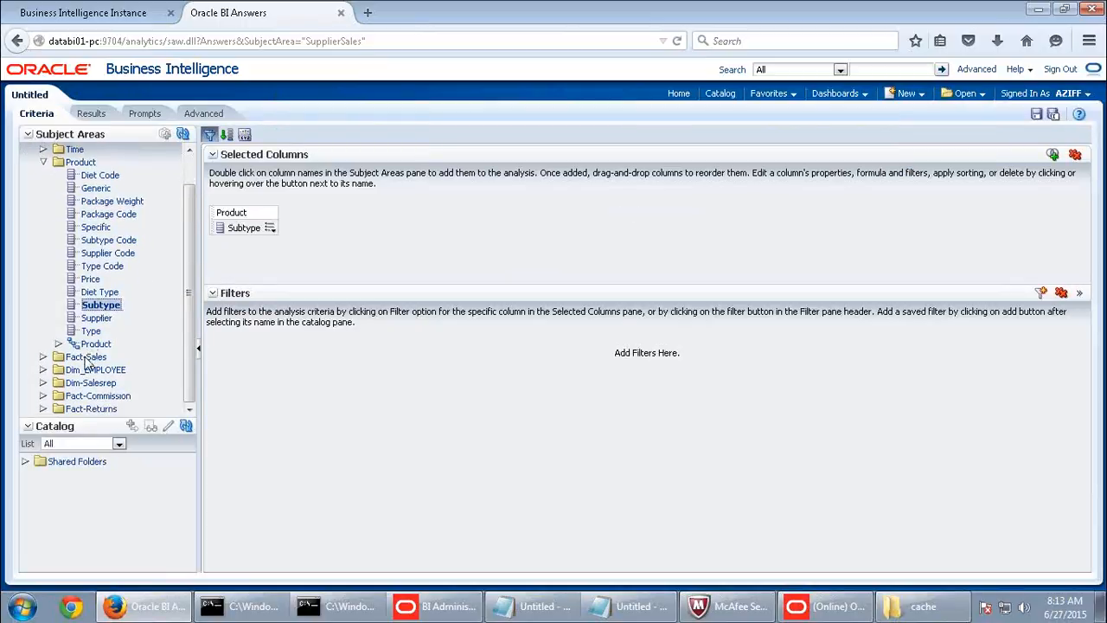
double_click(86, 357)
double_click(97, 369)
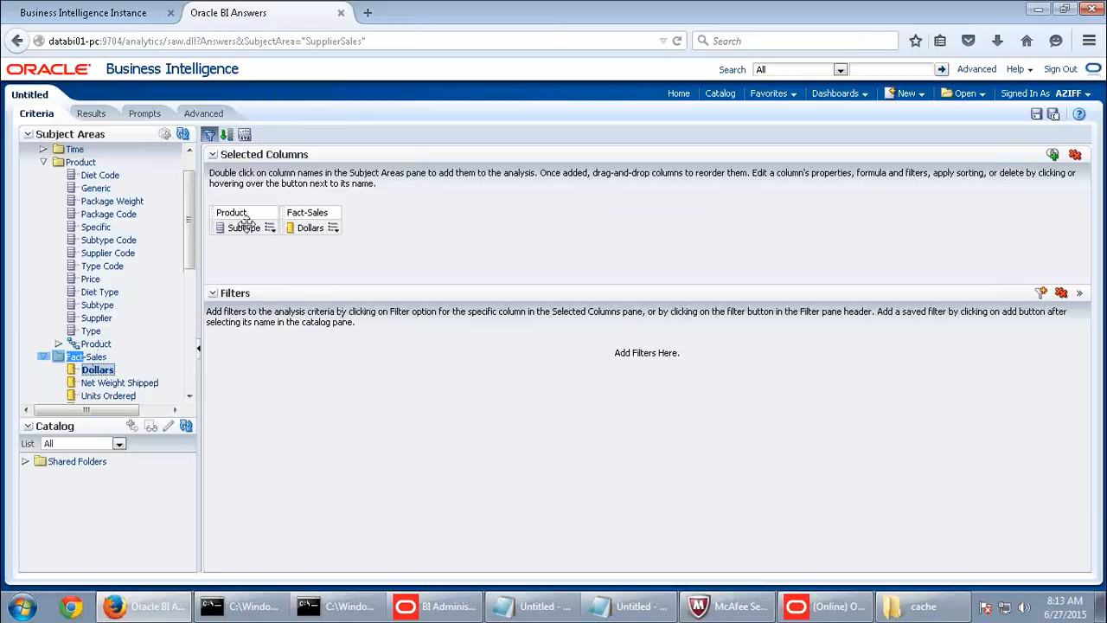
click(334, 229)
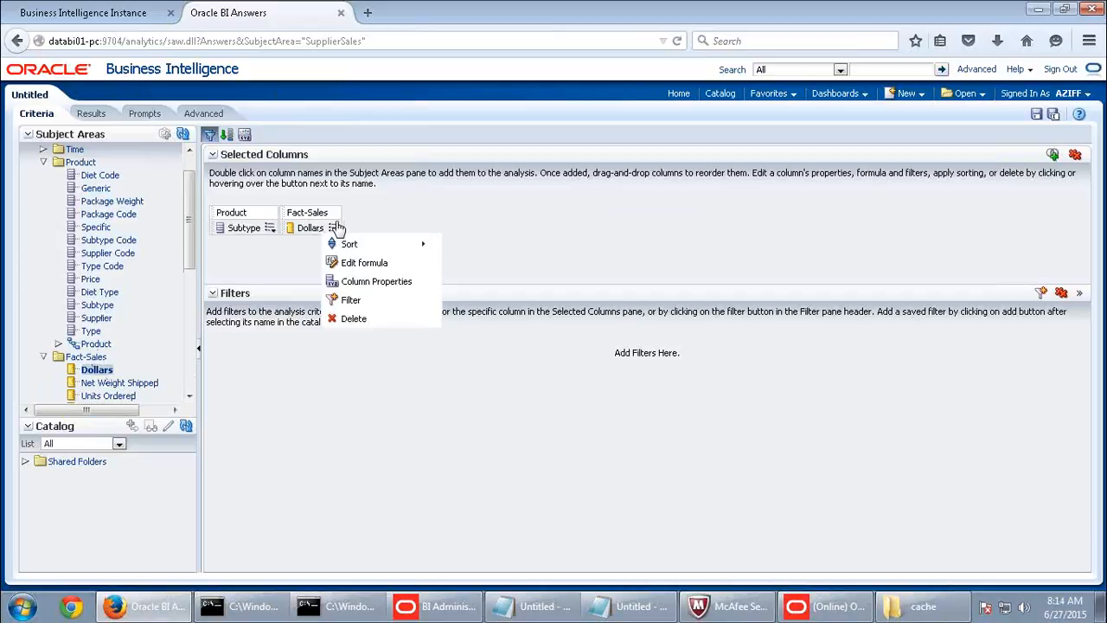
click(606, 193)
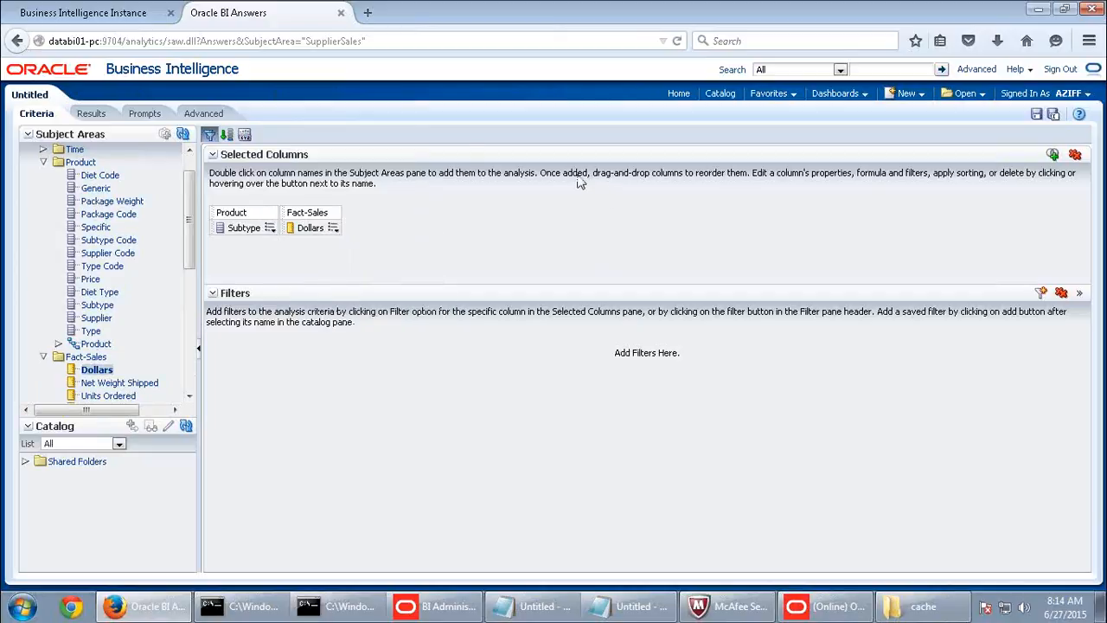
click(90, 115)
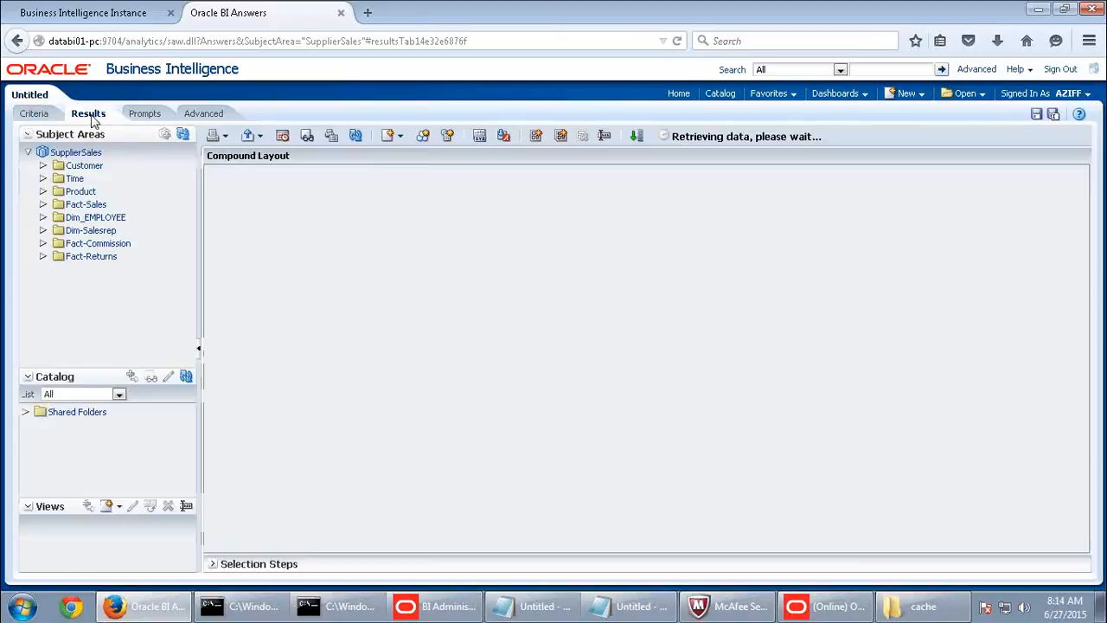
- Refresh Cache Manager to see the entries added by the Subtype analysis
click(831, 607)
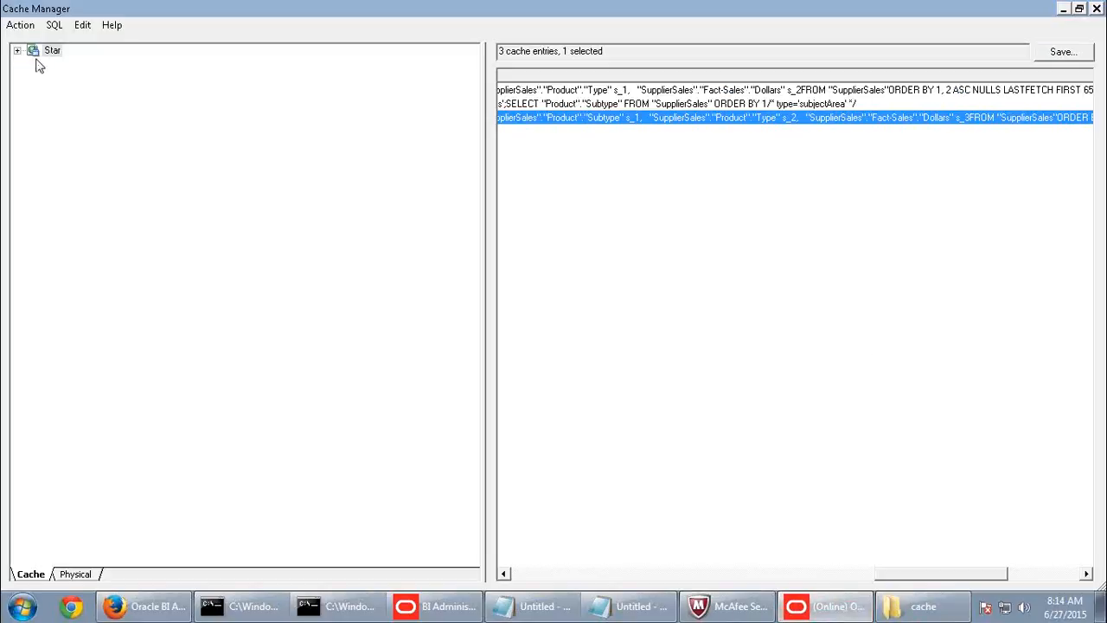
click(23, 26)
click(29, 40)
drag(928, 575, 783, 557)
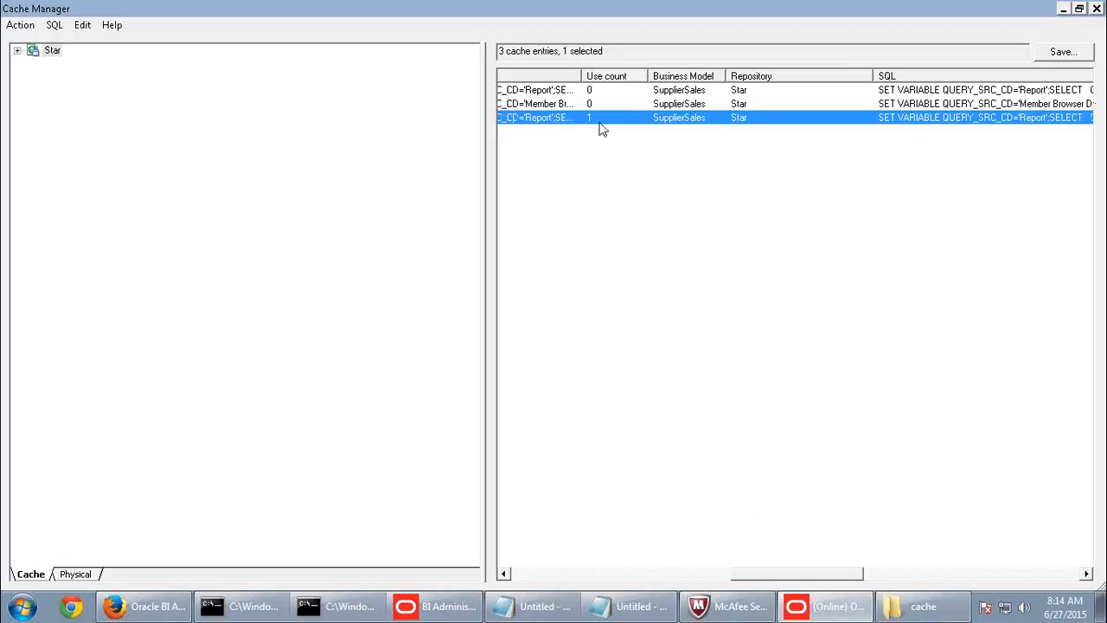
- Add Product's Generic column to the Subtype and Dollars results
click(145, 606)
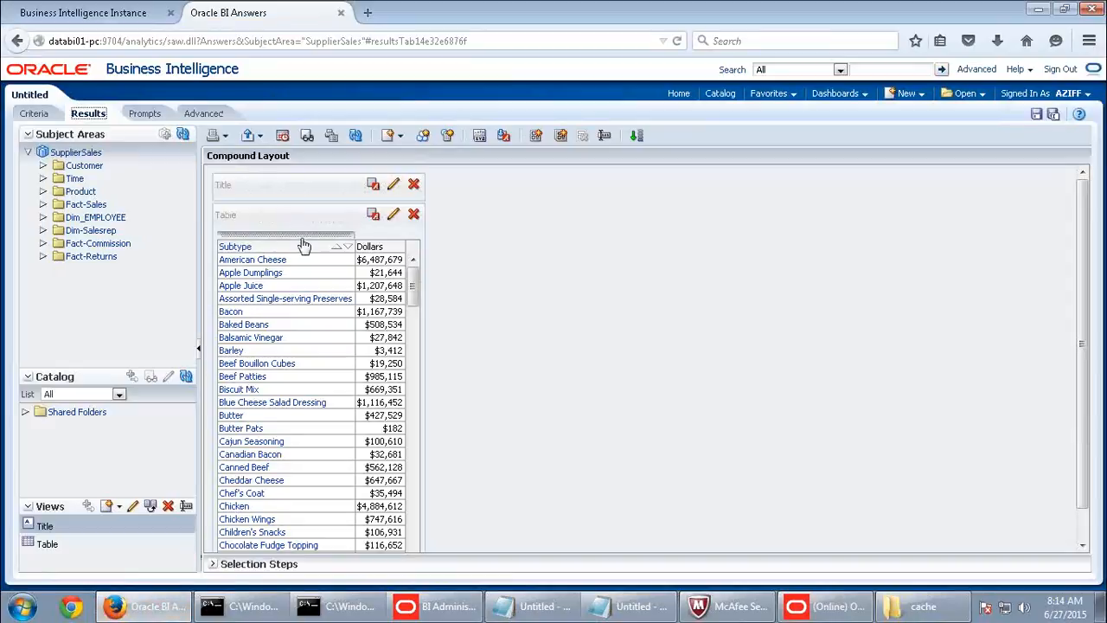
click(43, 191)
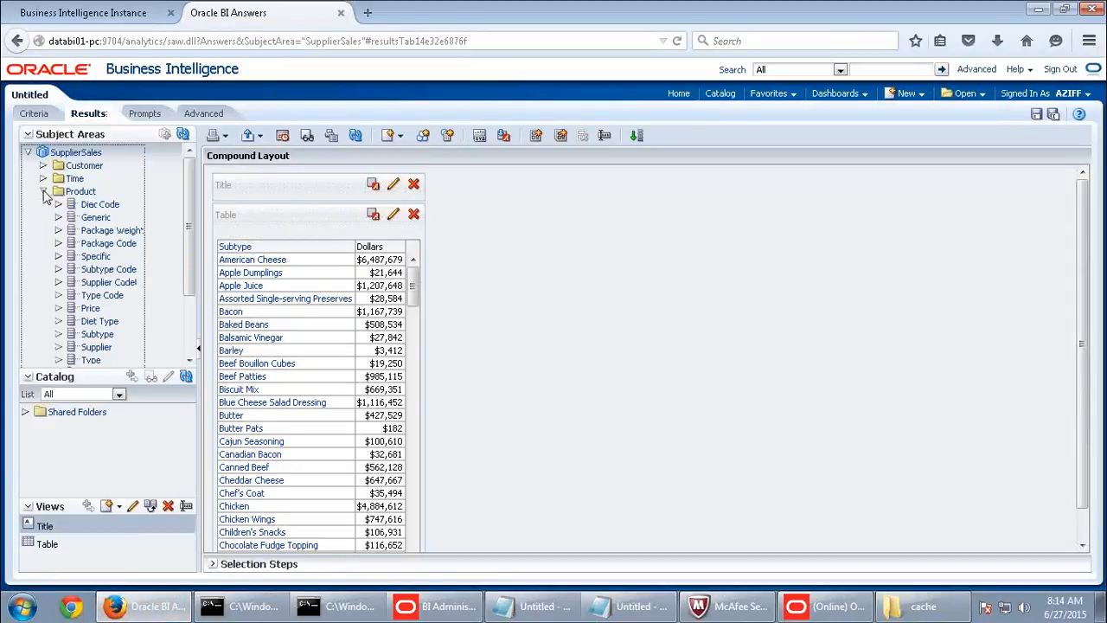
click(99, 220)
double_click(99, 219)
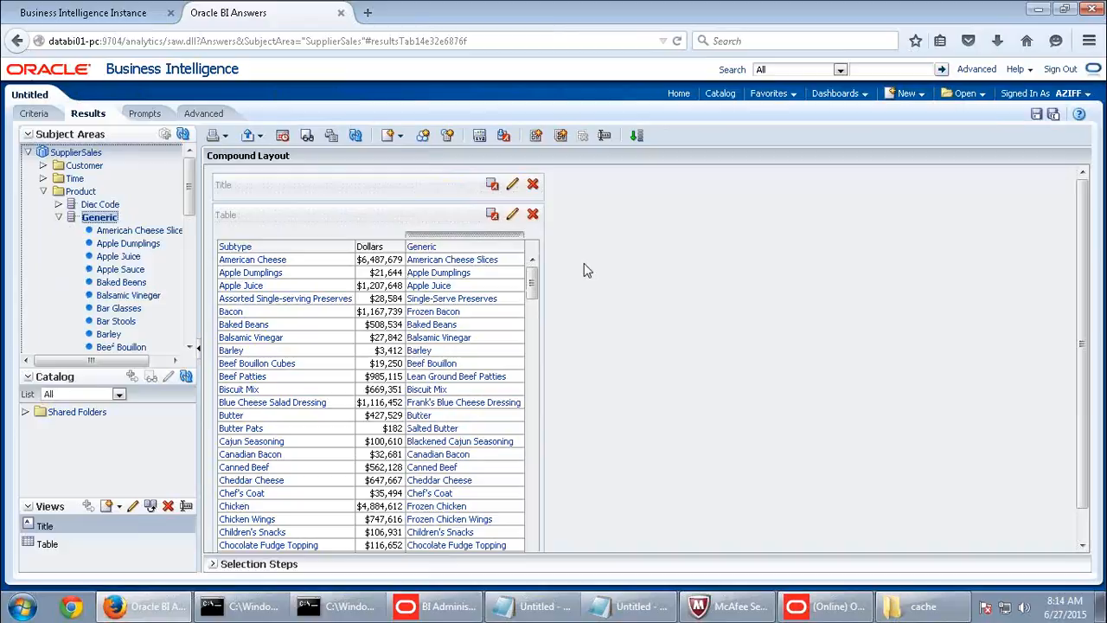
- Refresh Cache Manager again to show five entries, reviewing the two newest
click(826, 606)
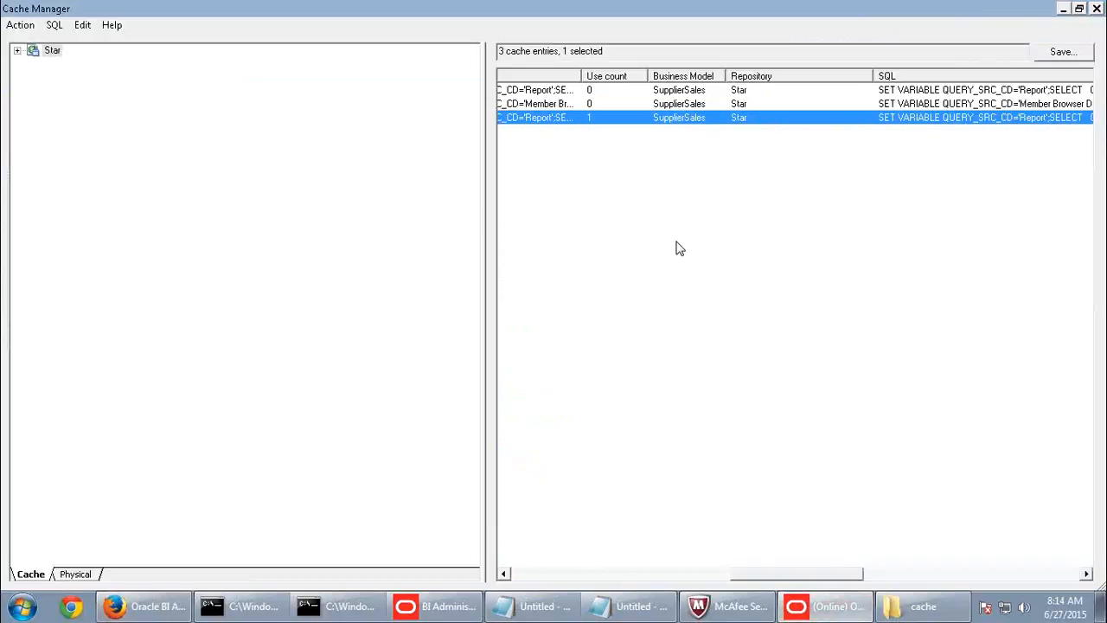
click(20, 24)
click(28, 40)
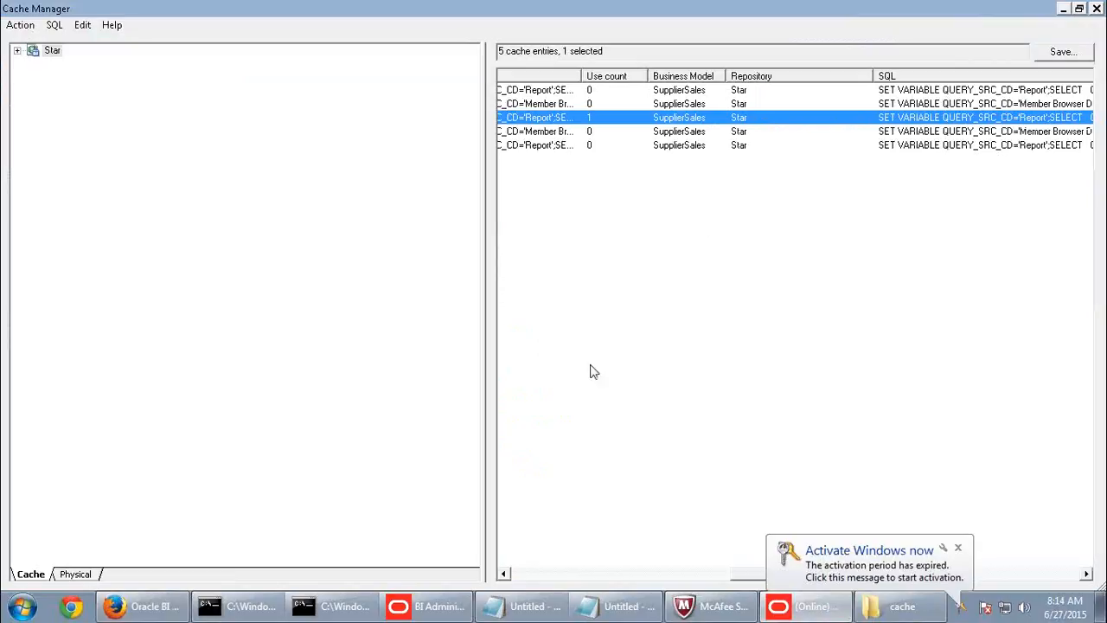
drag(748, 576, 571, 578)
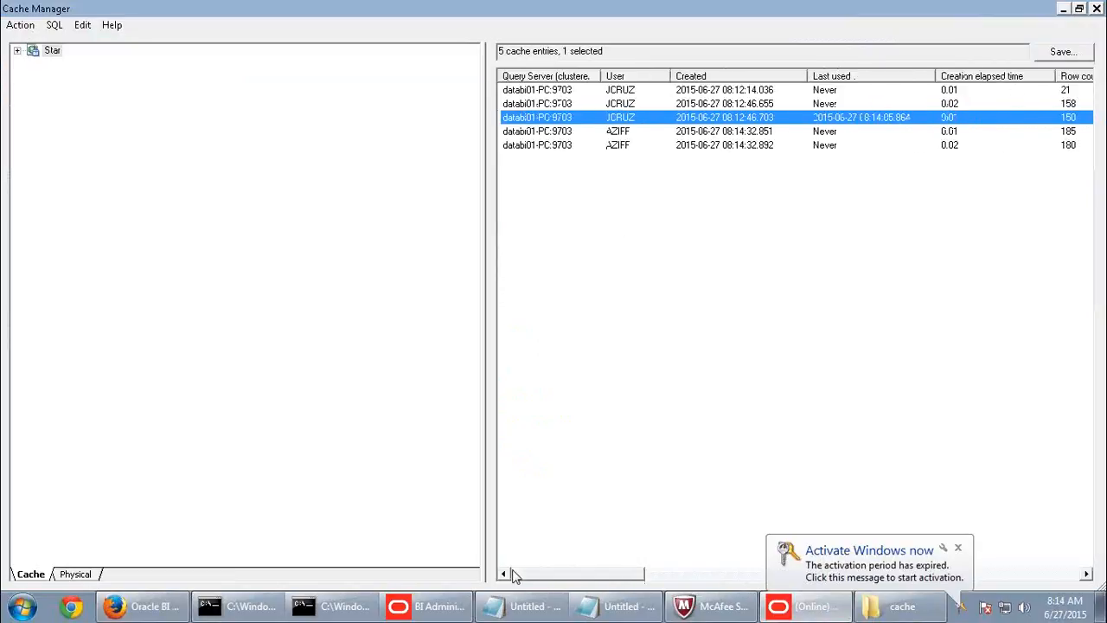
click(624, 133)
click(617, 147)
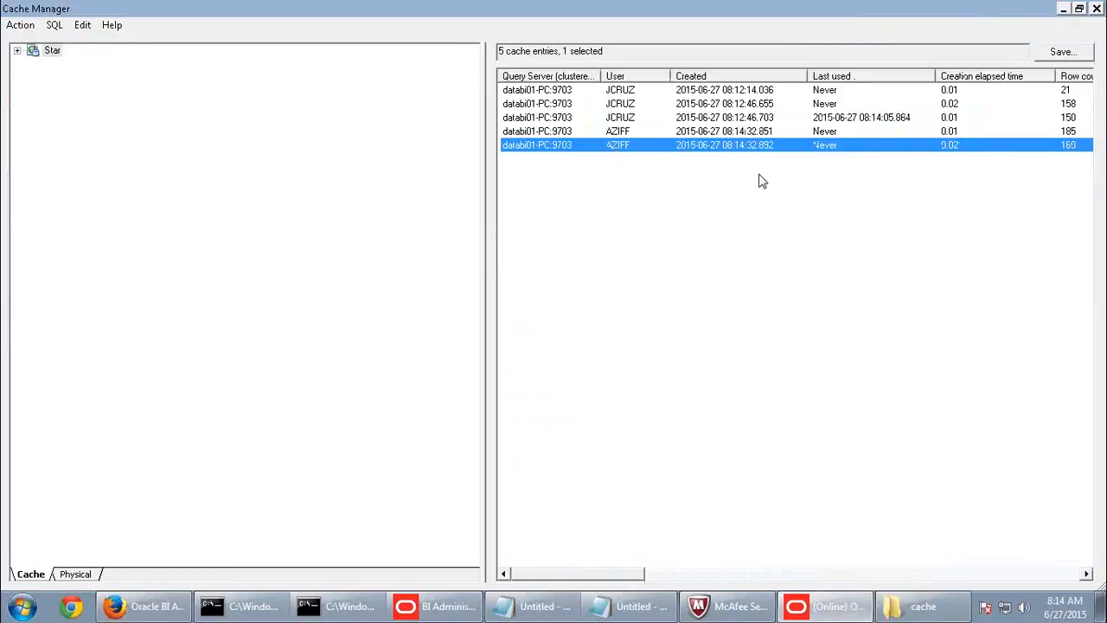
click(184, 604)
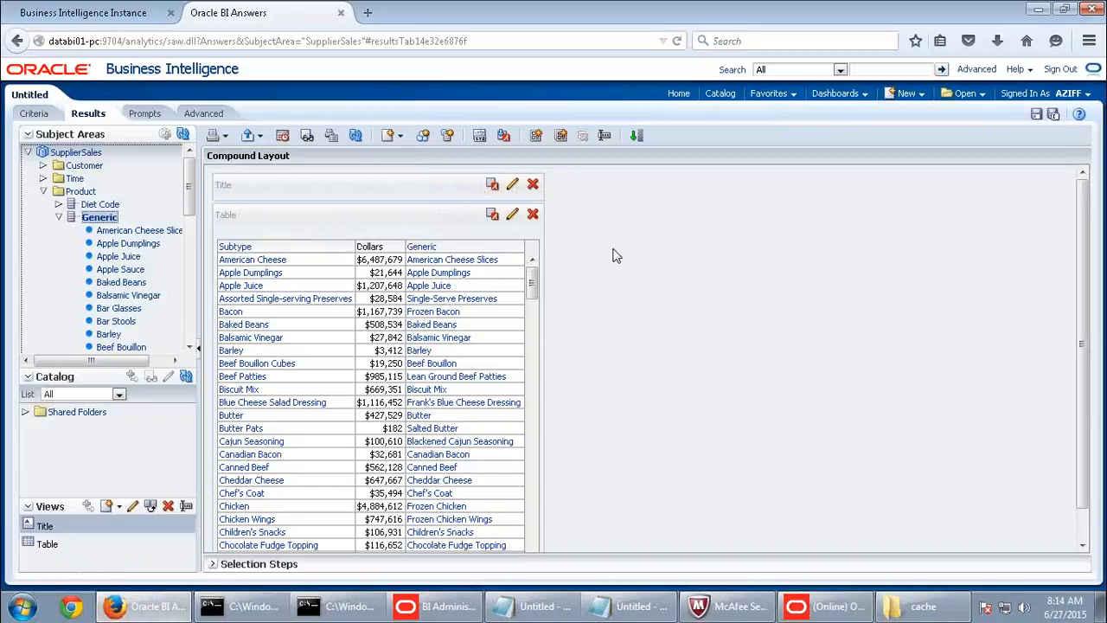
- Build and run a new SupplierSales analysis with Product Type, Subtype, Generic and Specific columns
click(904, 93)
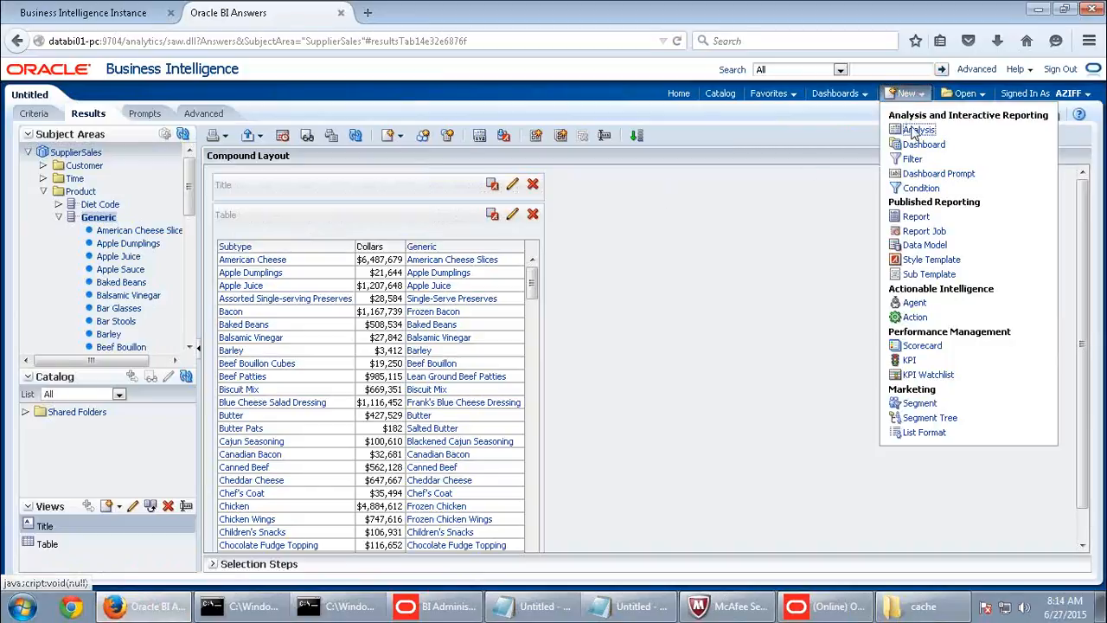
click(913, 130)
click(897, 138)
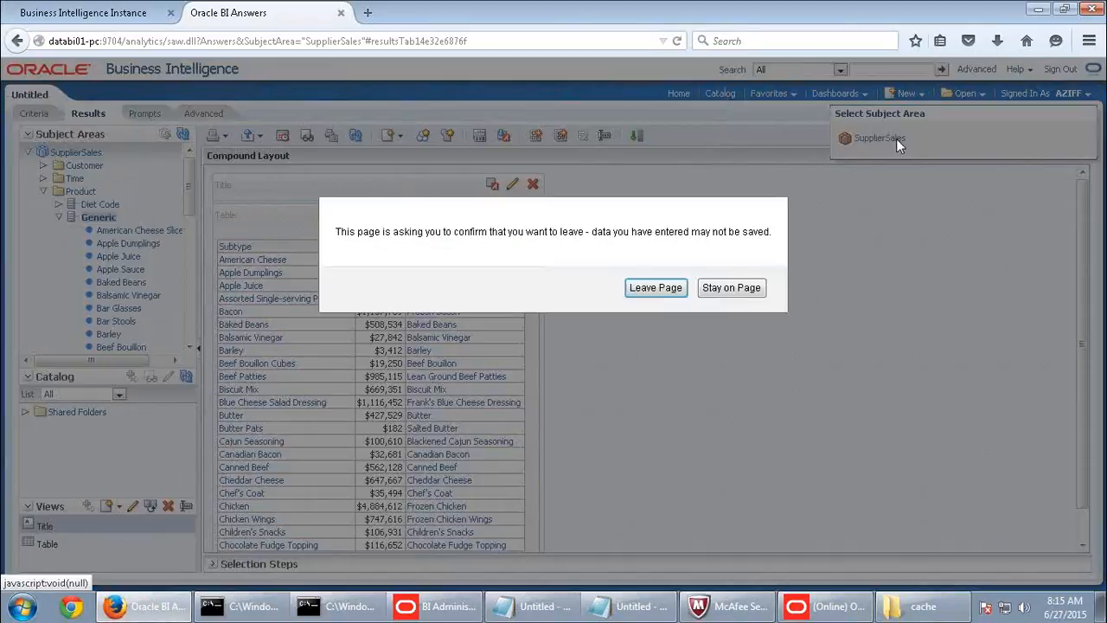
click(655, 294)
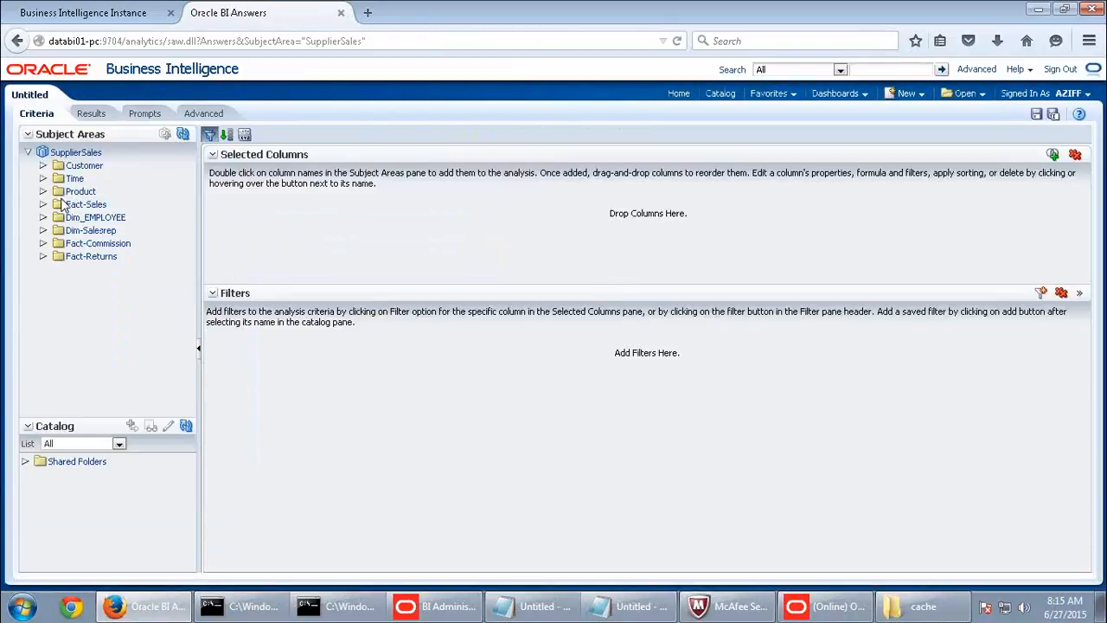
click(43, 191)
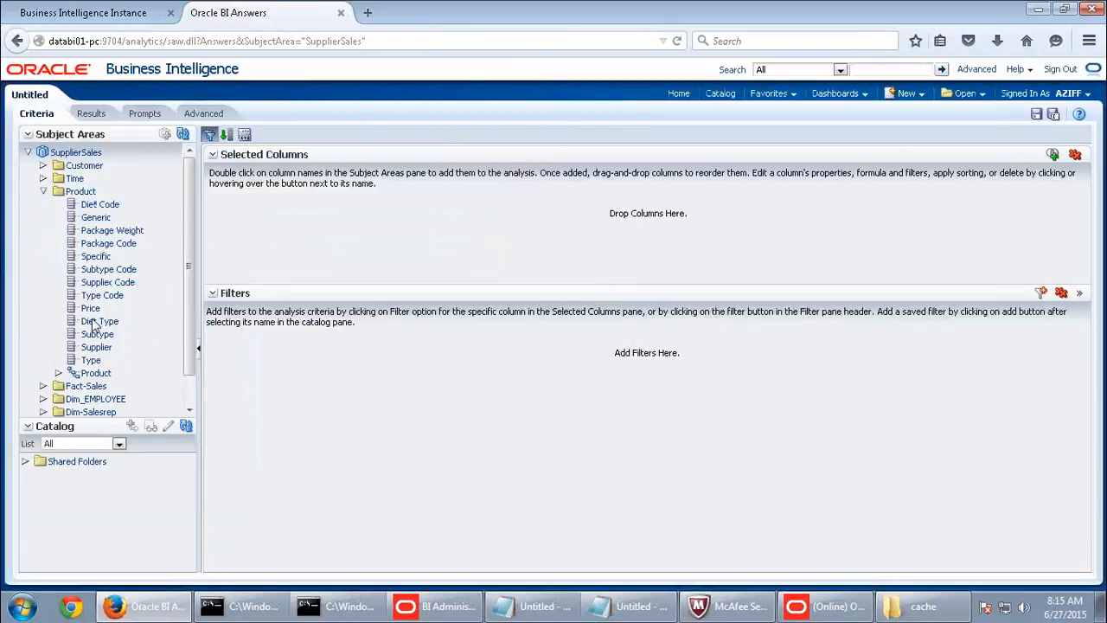
double_click(93, 360)
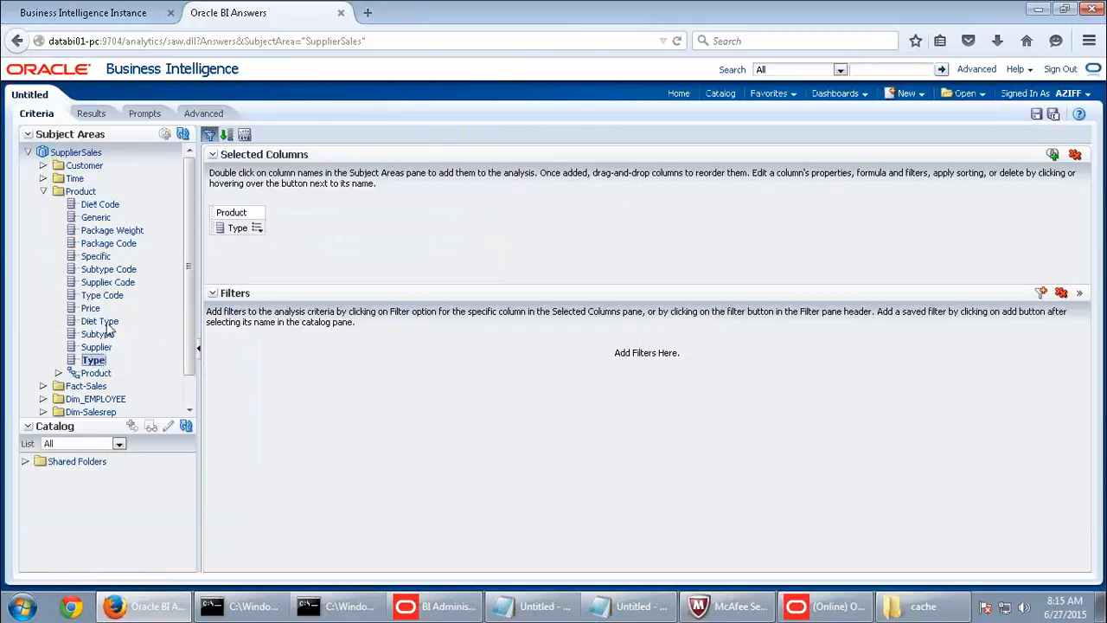
double_click(107, 337)
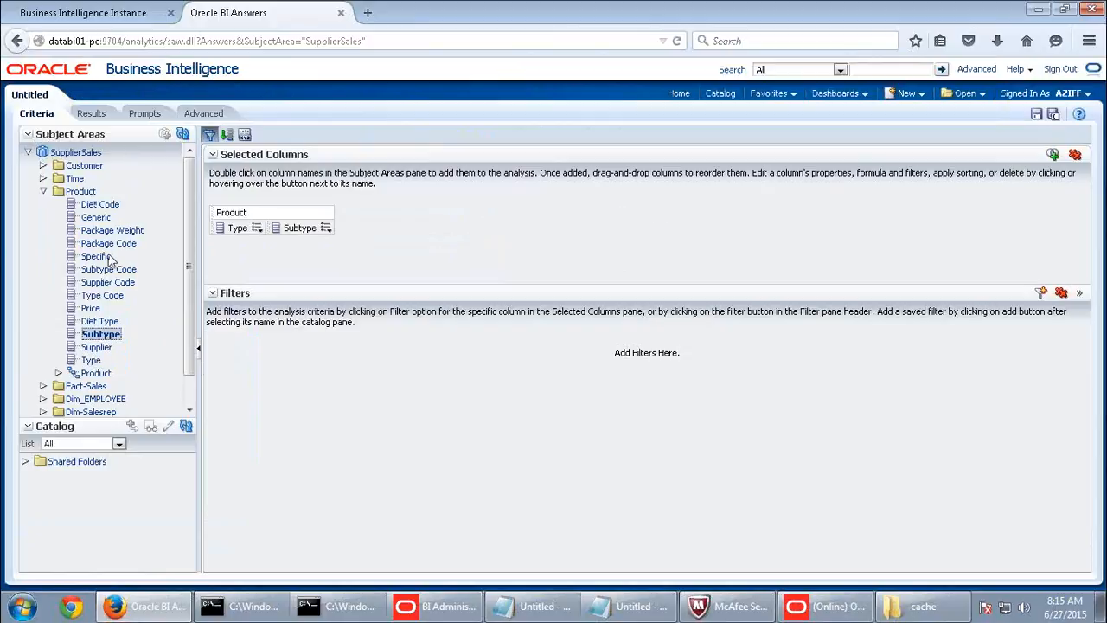
double_click(102, 219)
click(101, 261)
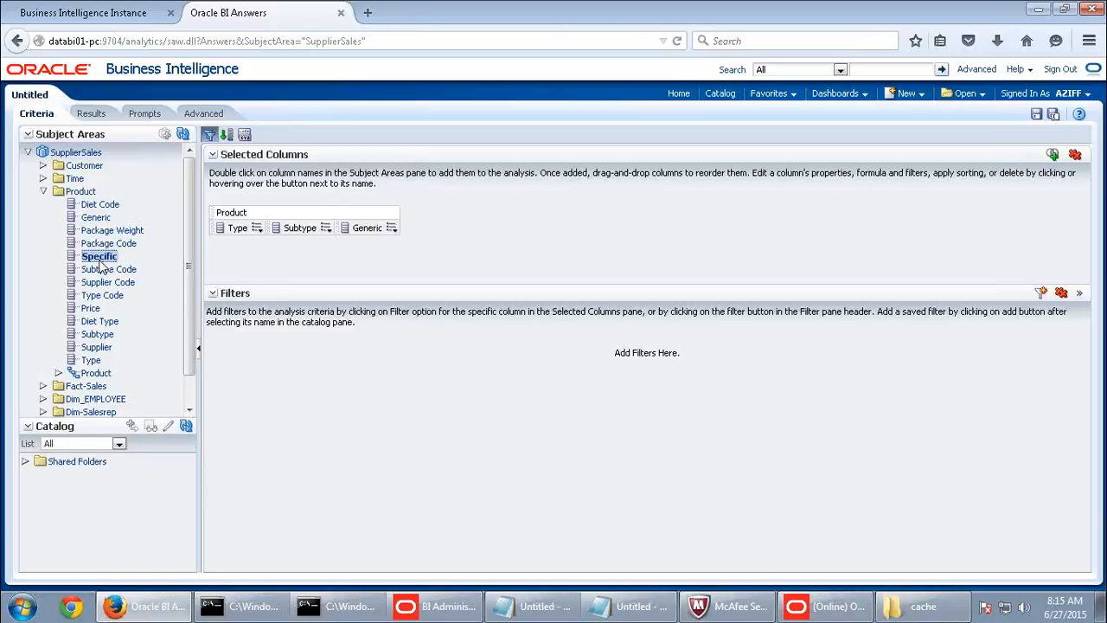
double_click(101, 262)
click(90, 114)
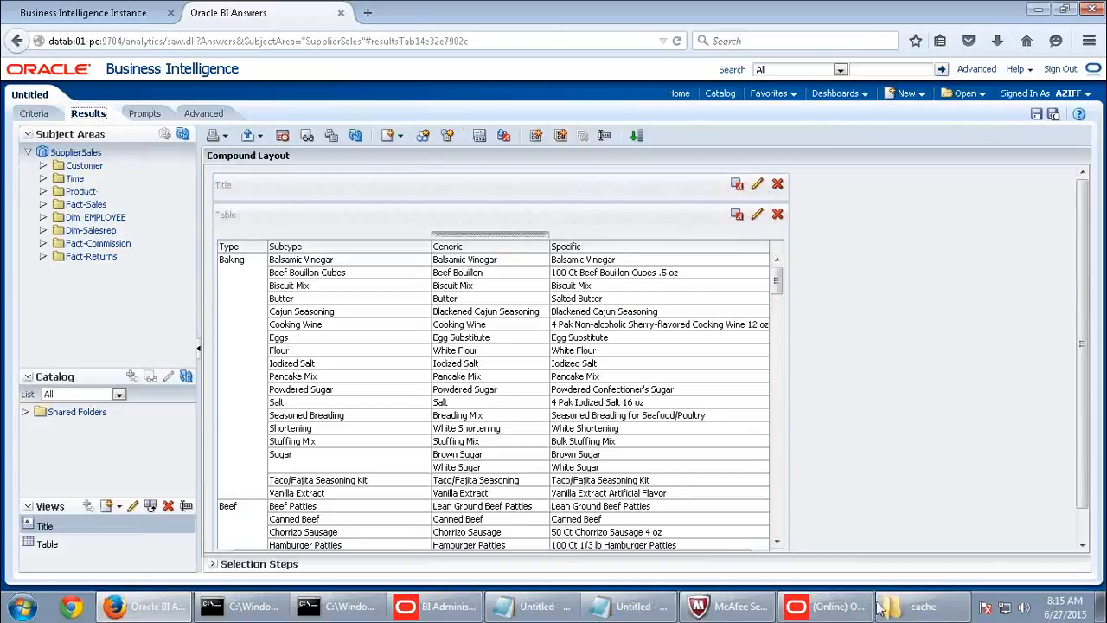
- Refresh Cache Manager and select the new sixth cache entry, then return to the analysis
click(826, 607)
click(14, 26)
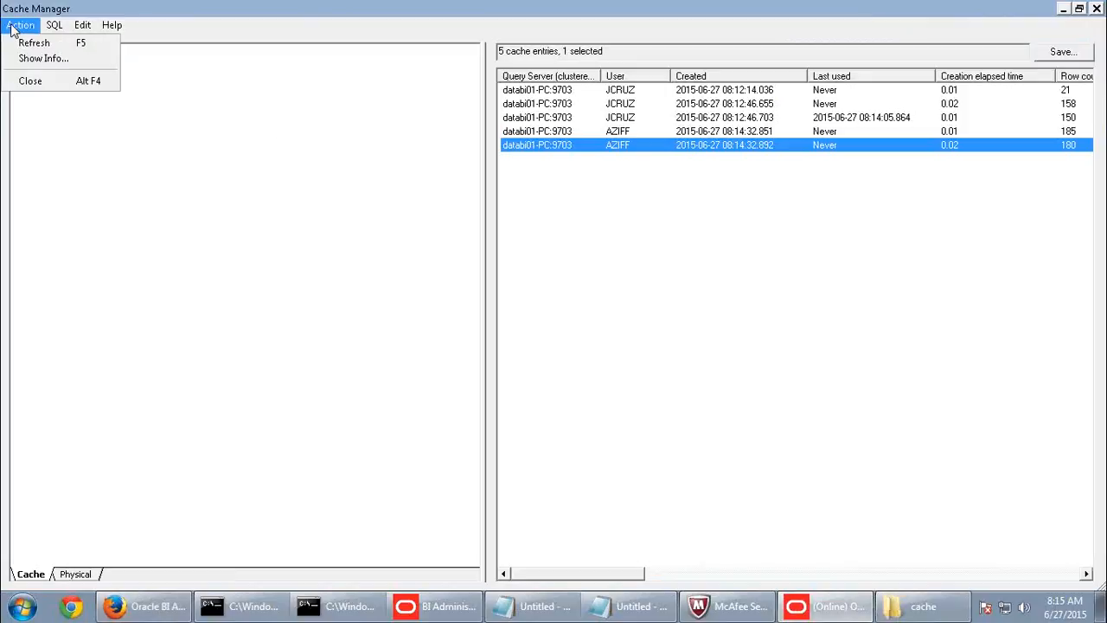
click(21, 43)
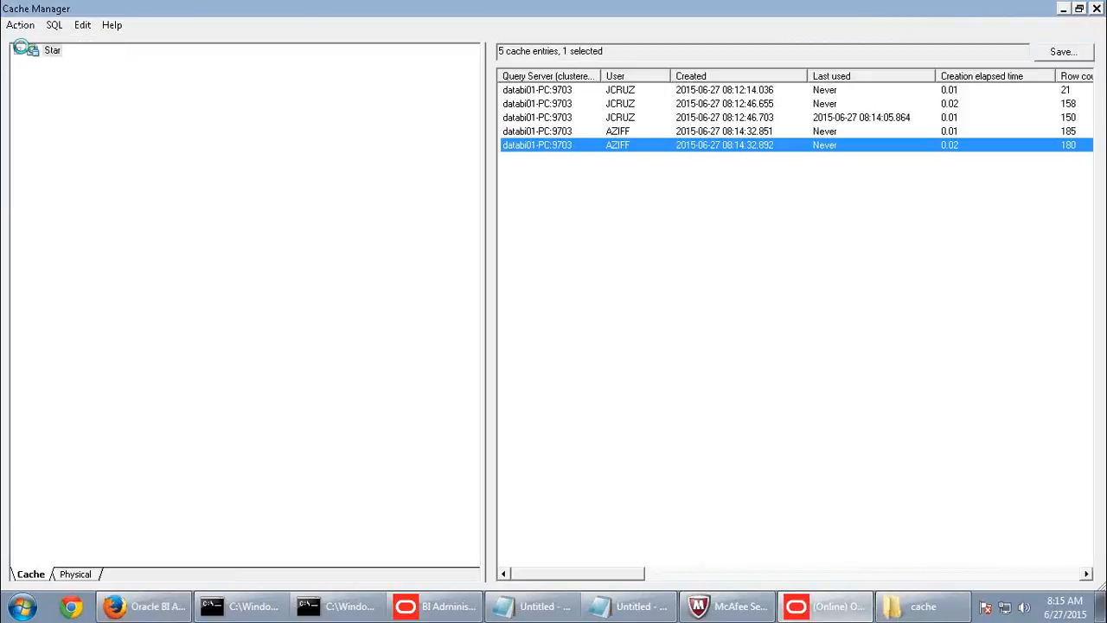
click(617, 160)
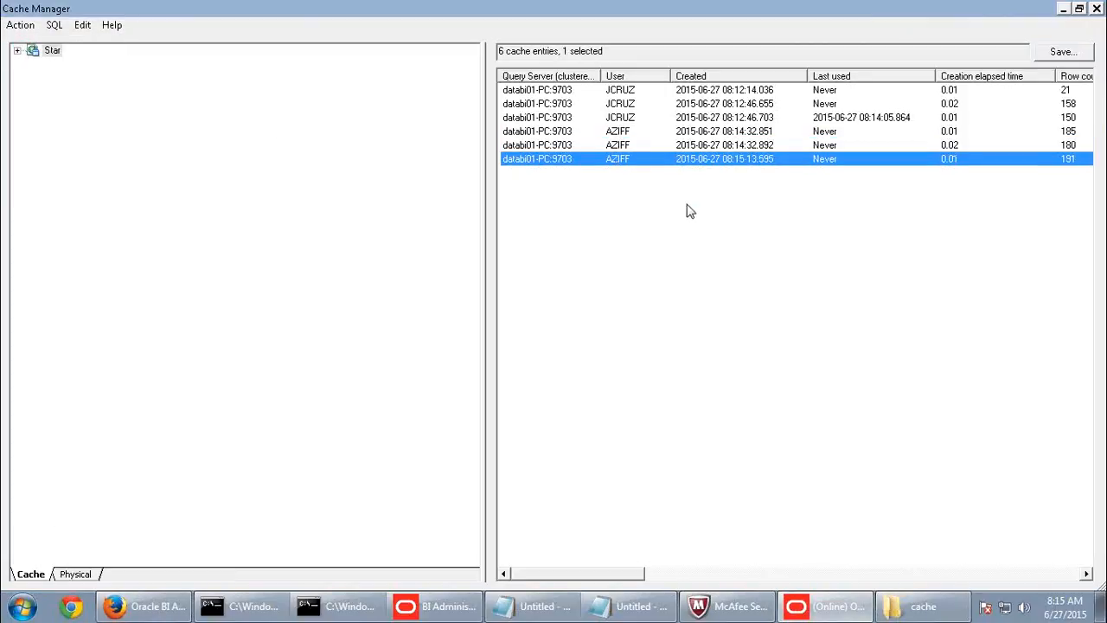
click(147, 606)
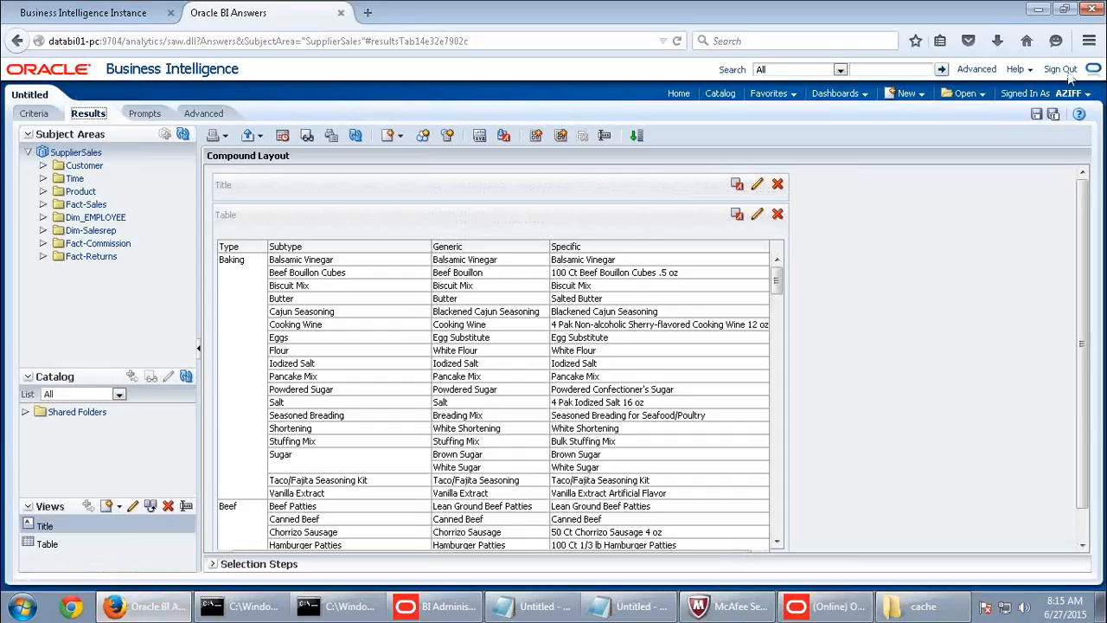
- Sign out and sign back in as a different saved user, entering that user's password
click(1061, 72)
click(582, 288)
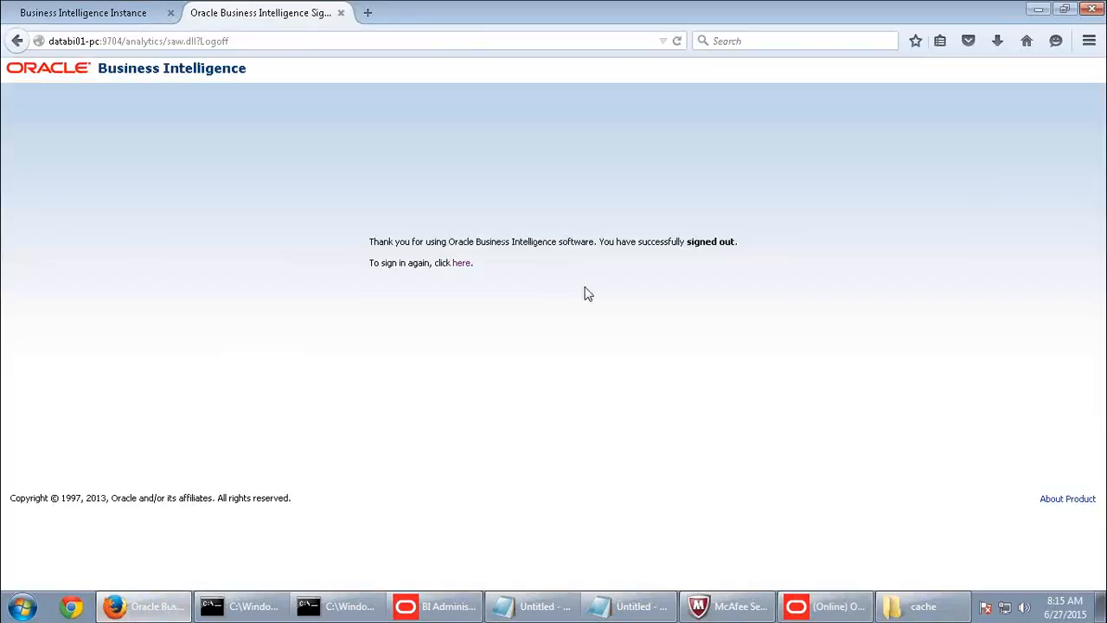
click(465, 263)
click(498, 220)
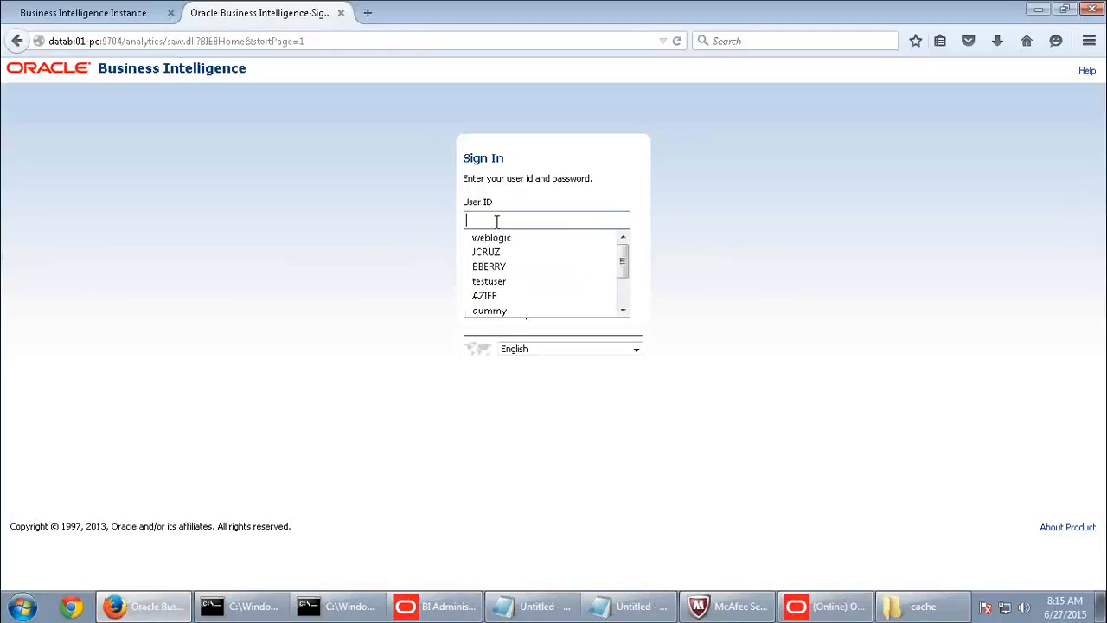
click(486, 252)
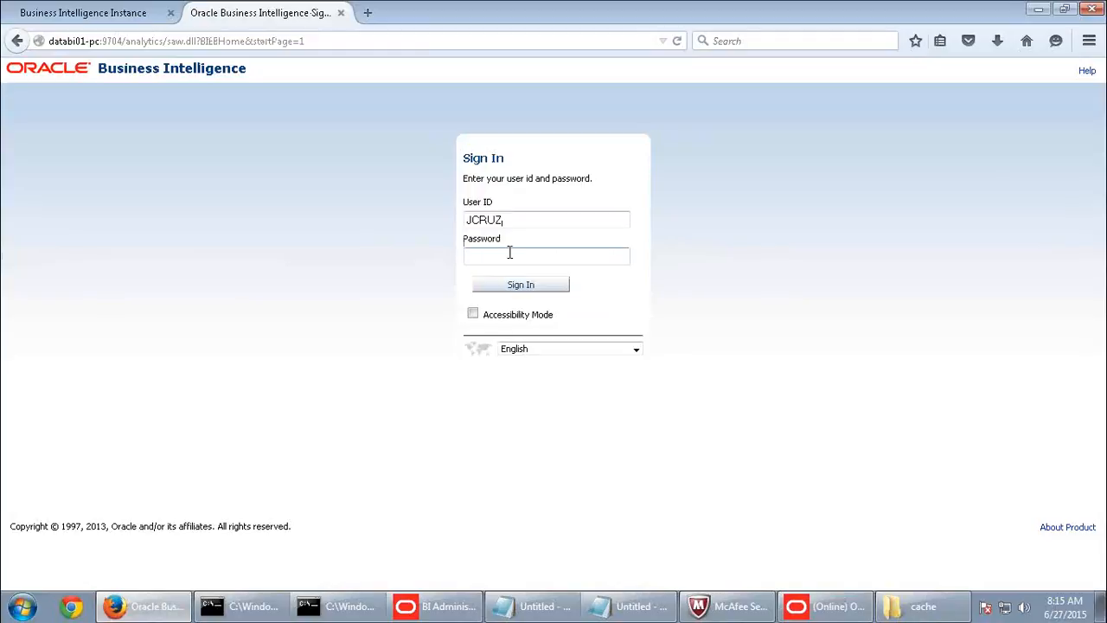
text(aaaa)
click(516, 285)
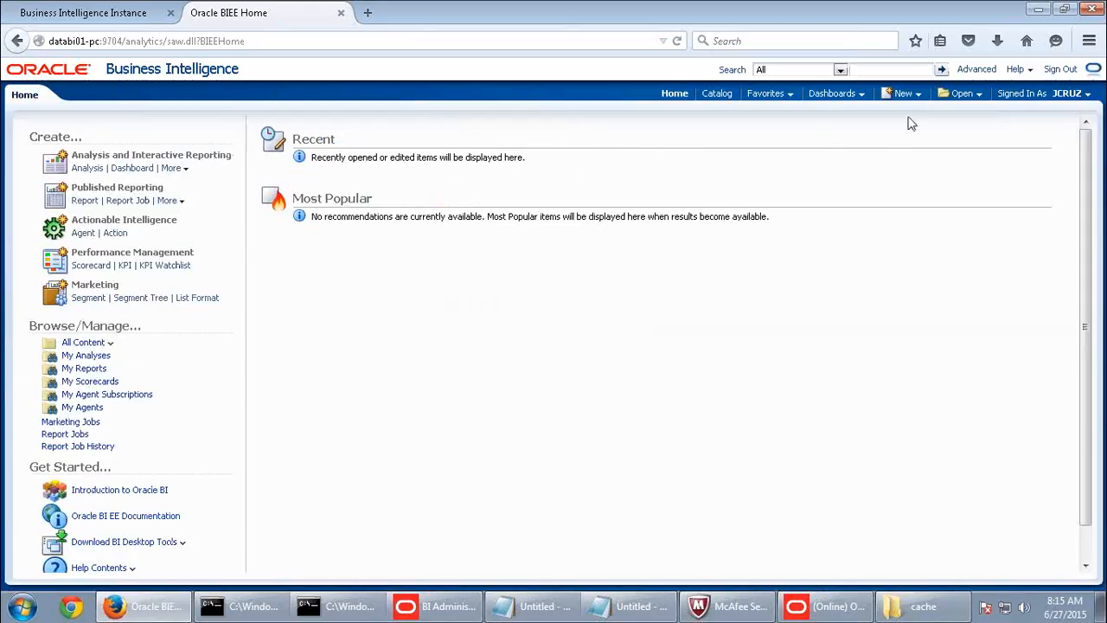
- Create and run a SupplierSales analysis of Product Type, Subtype and Generic
click(908, 95)
click(901, 130)
click(878, 144)
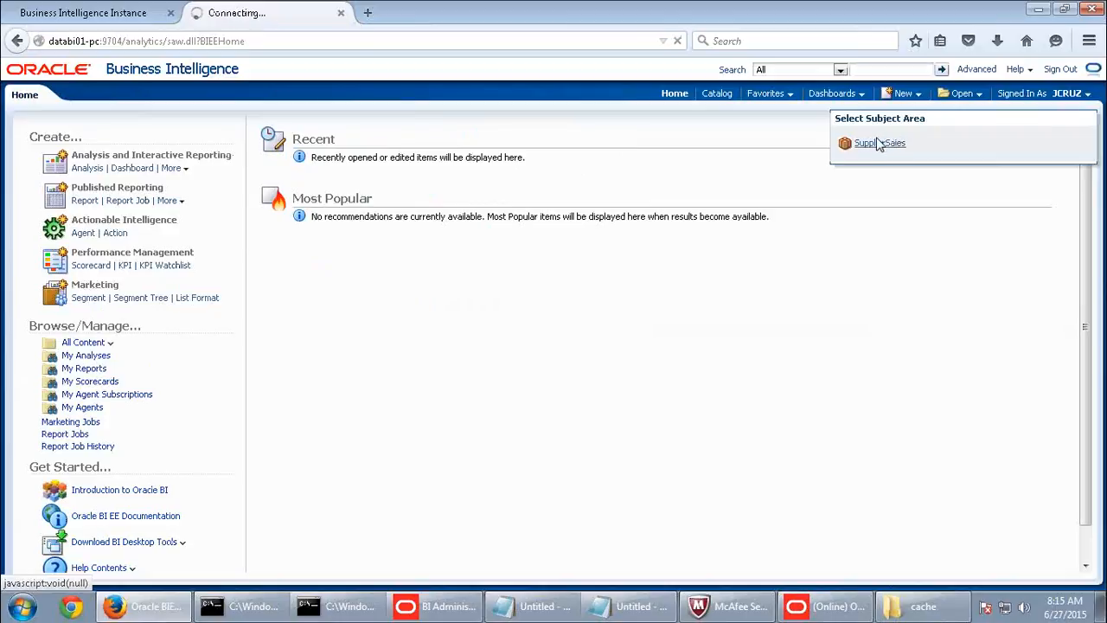
click(91, 192)
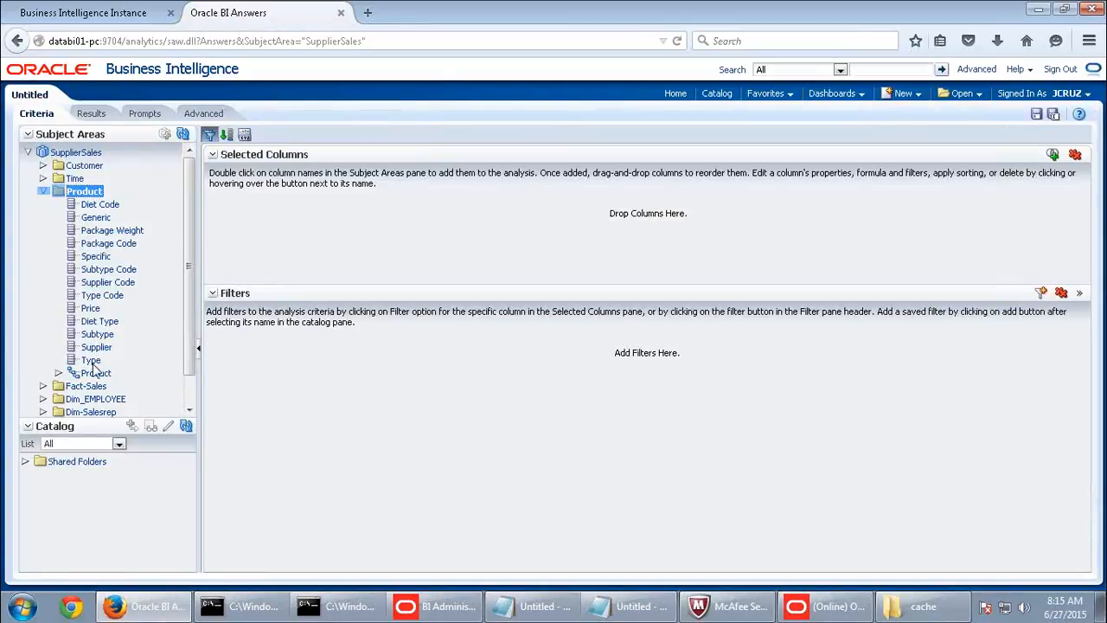
double_click(92, 362)
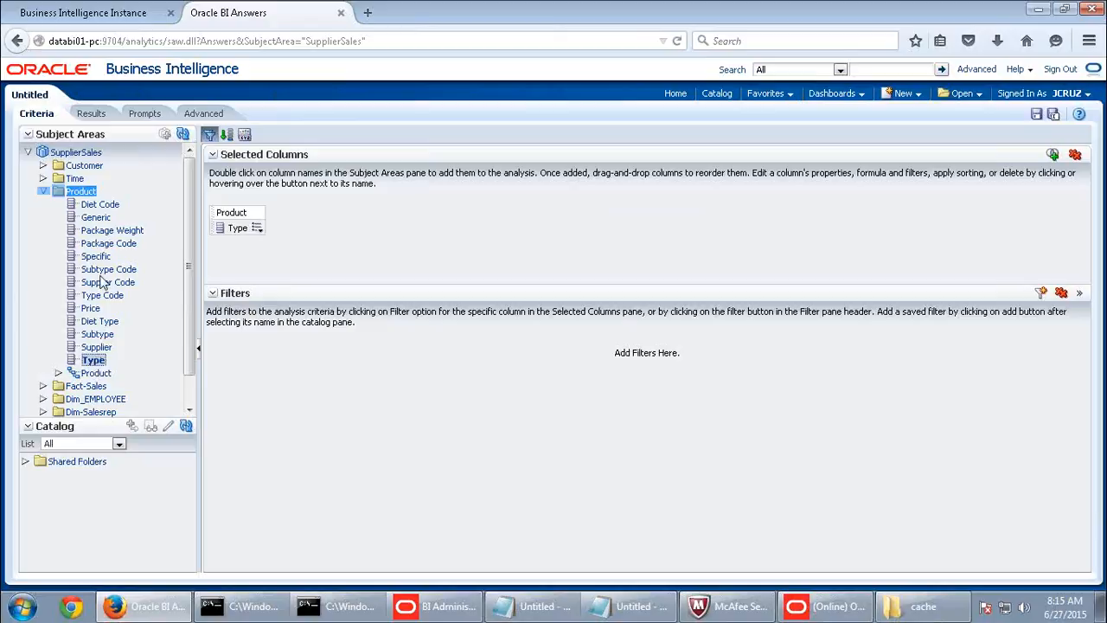
double_click(100, 335)
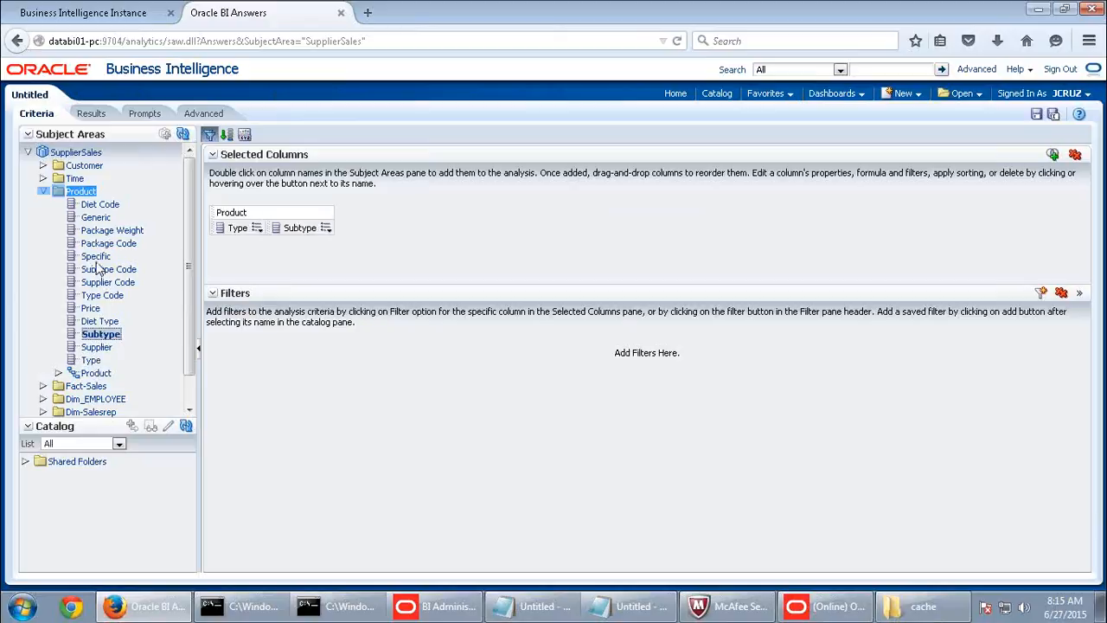
double_click(96, 218)
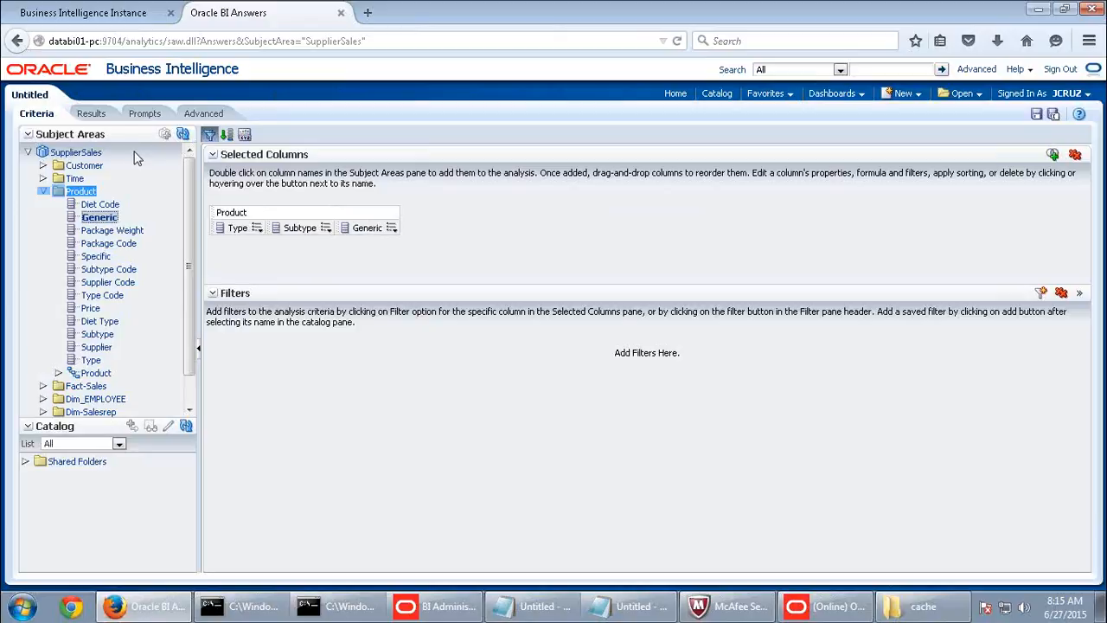
click(91, 116)
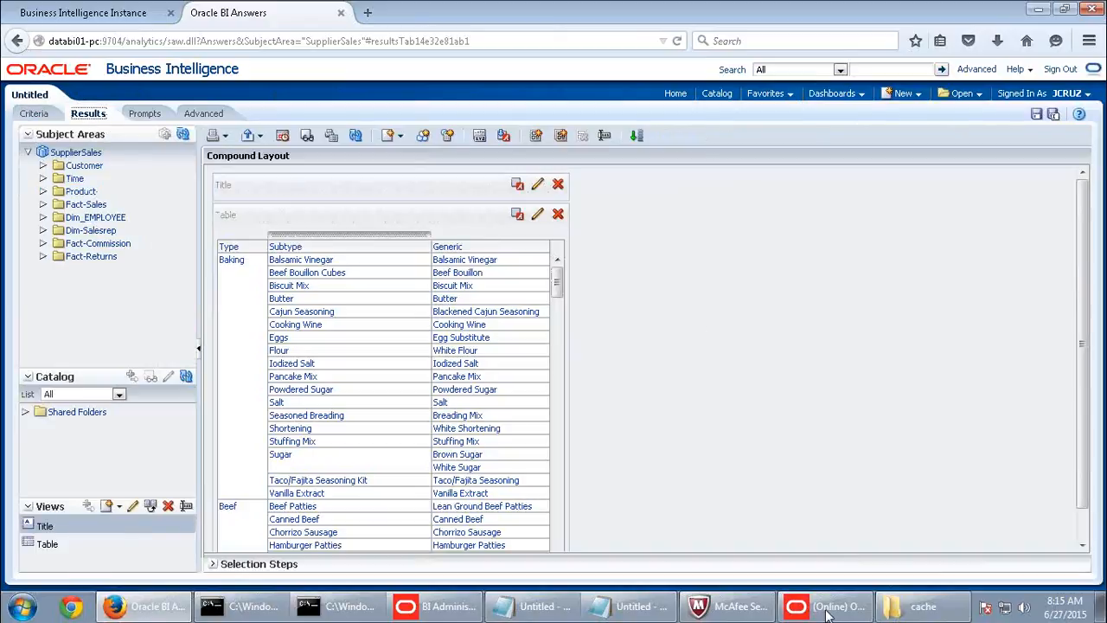
click(826, 611)
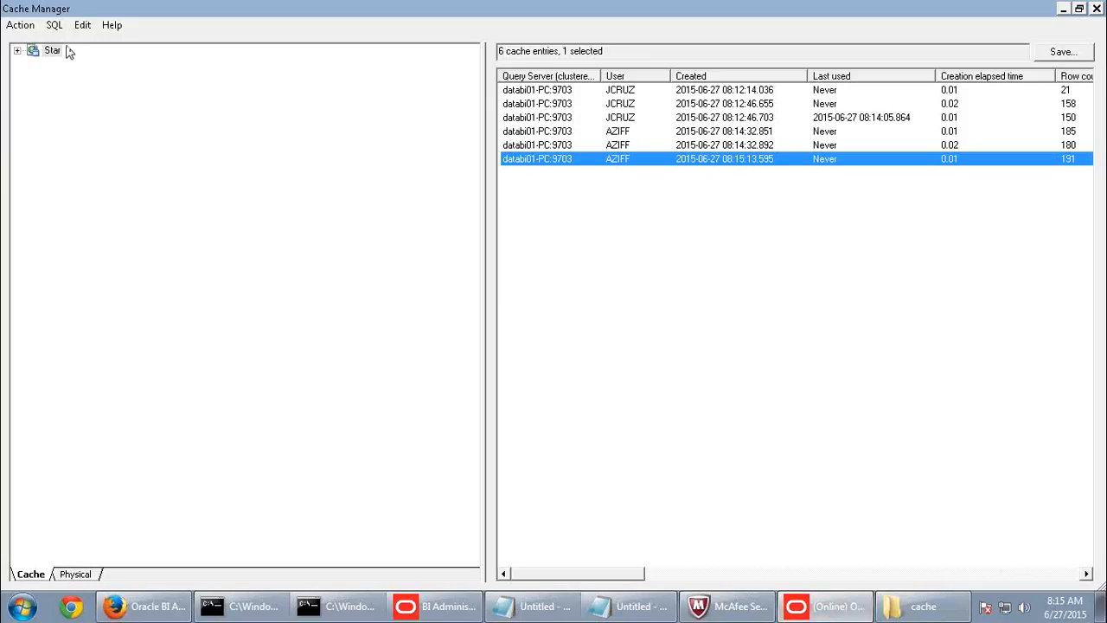
- Refresh the cache list and select the new seventh entry, then view the analysis results
click(20, 24)
click(22, 41)
click(609, 173)
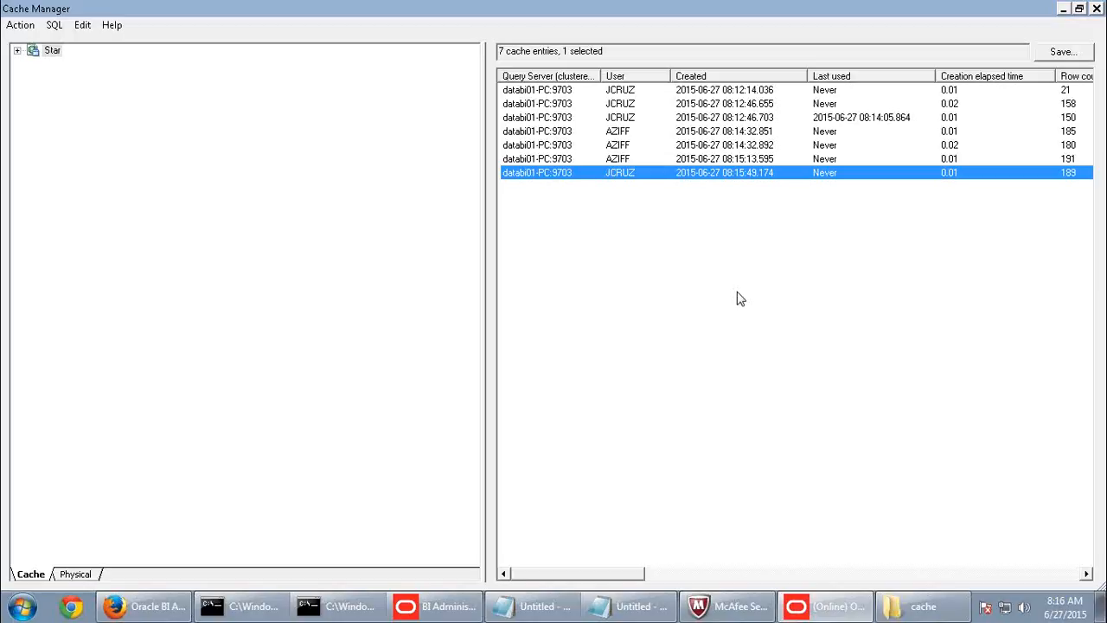
click(143, 607)
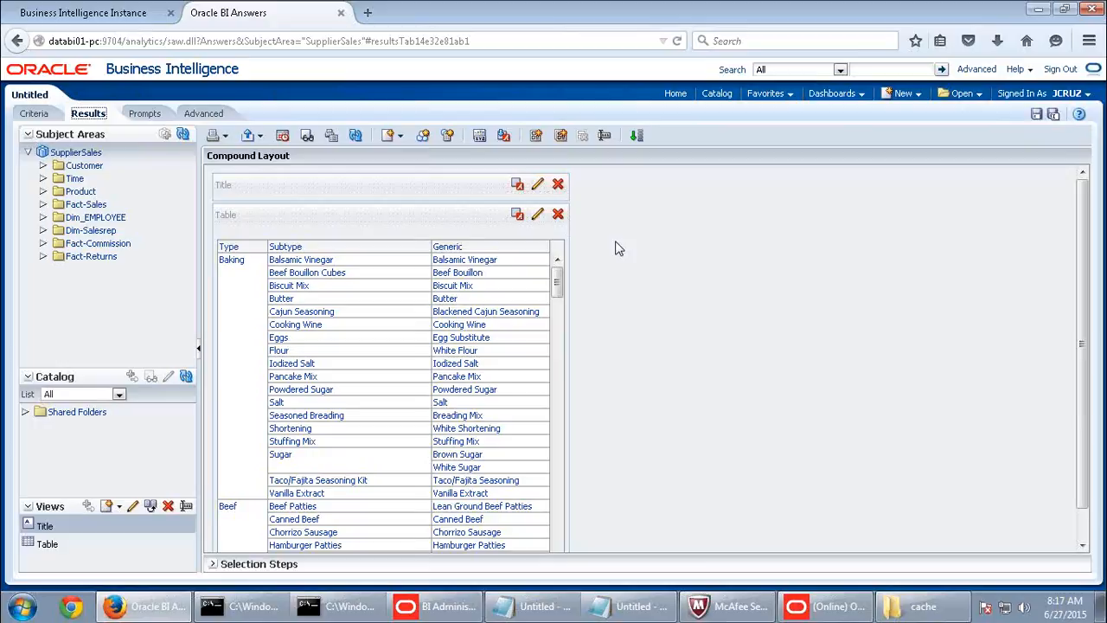
- Check a cache entry's context menu without purging, then bring up the cache folder
click(846, 610)
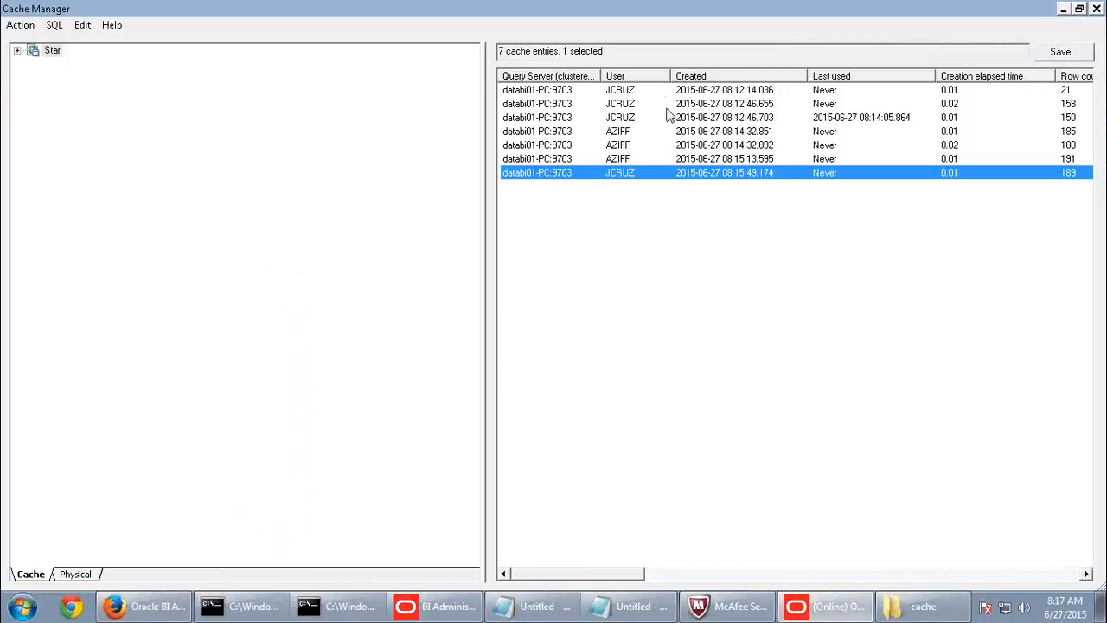
right_click(547, 90)
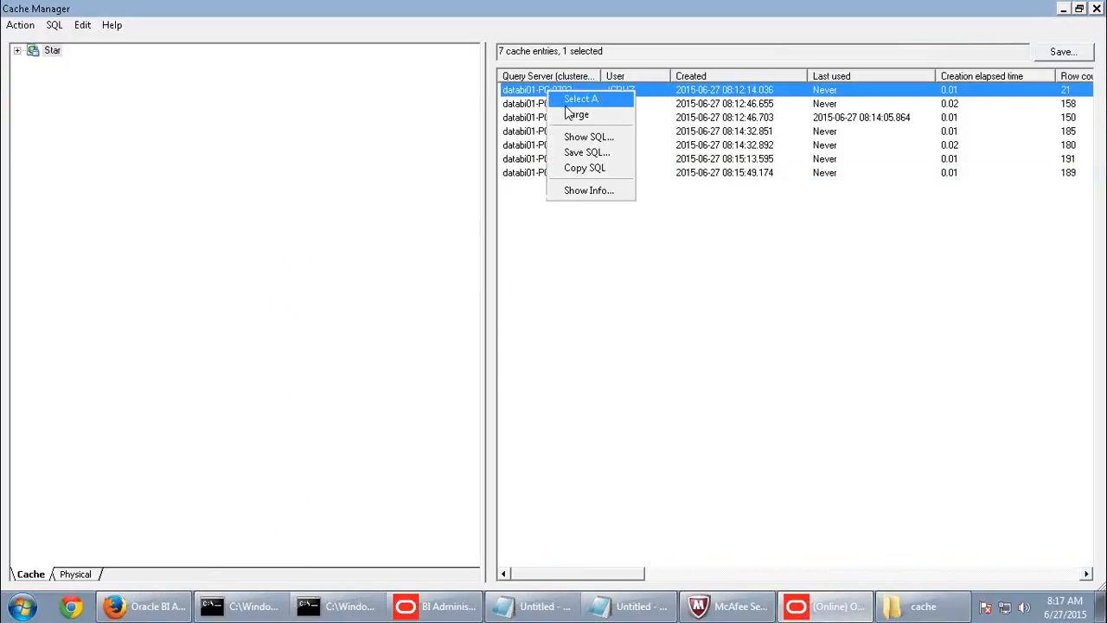
click(740, 433)
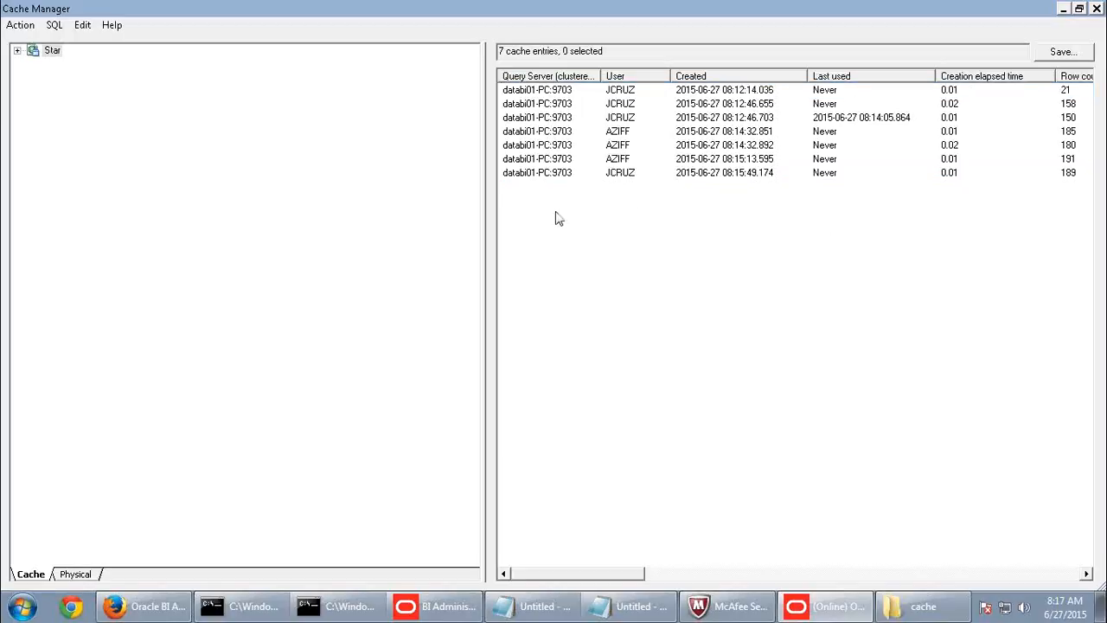
click(921, 606)
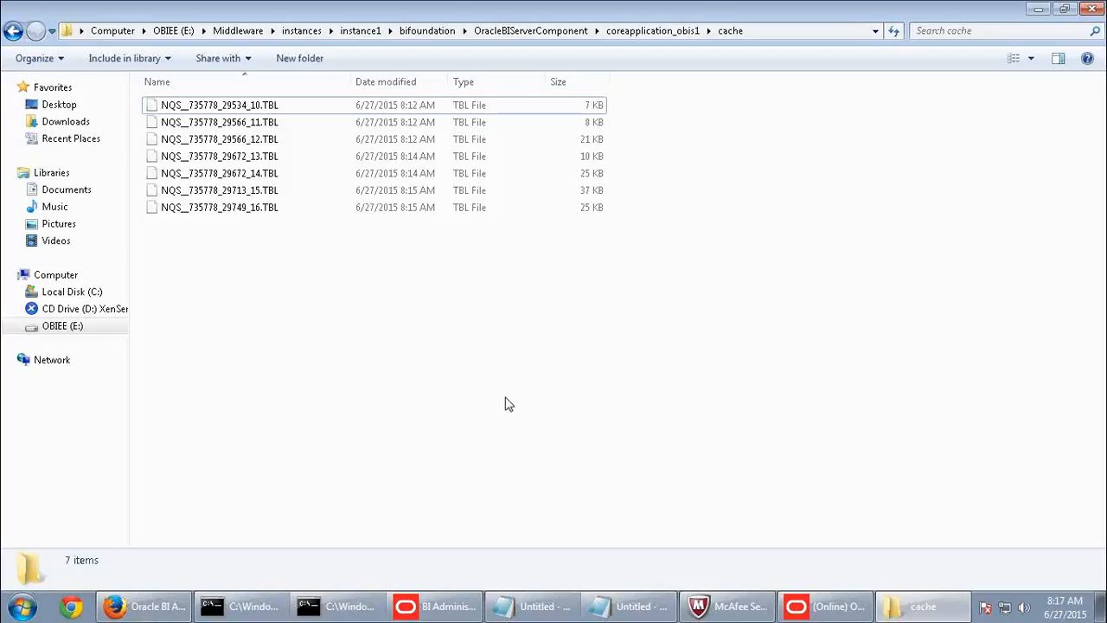
- Inspect the cached TBL files' details, ending on NQS__735778_29713_15.TBL, then return to Firefox
click(597, 122)
click(597, 156)
click(597, 173)
click(593, 208)
click(592, 191)
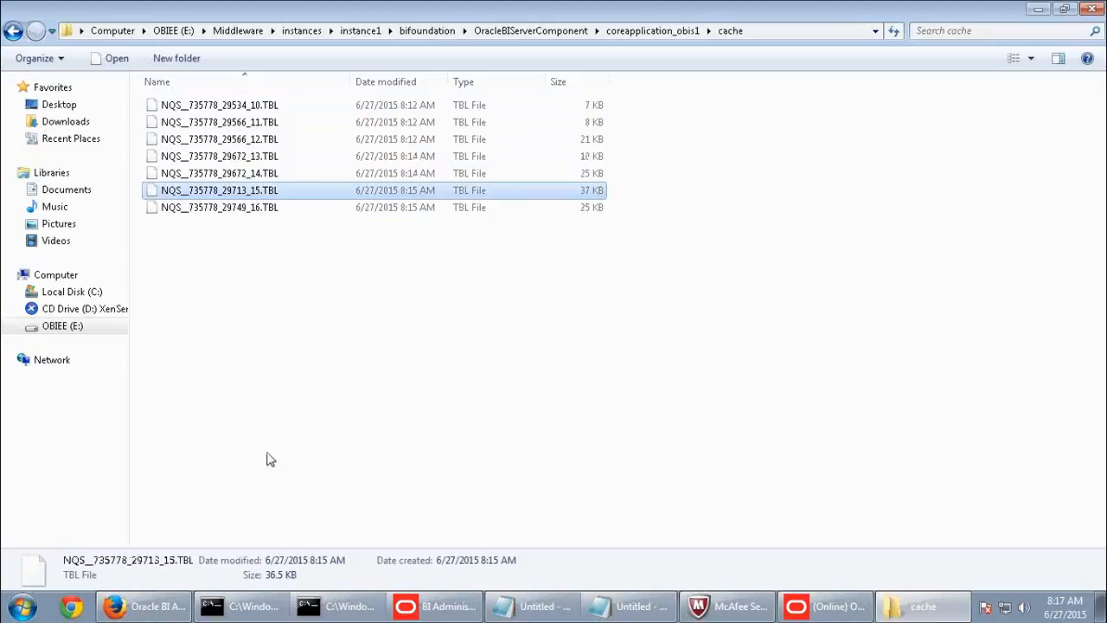
click(145, 606)
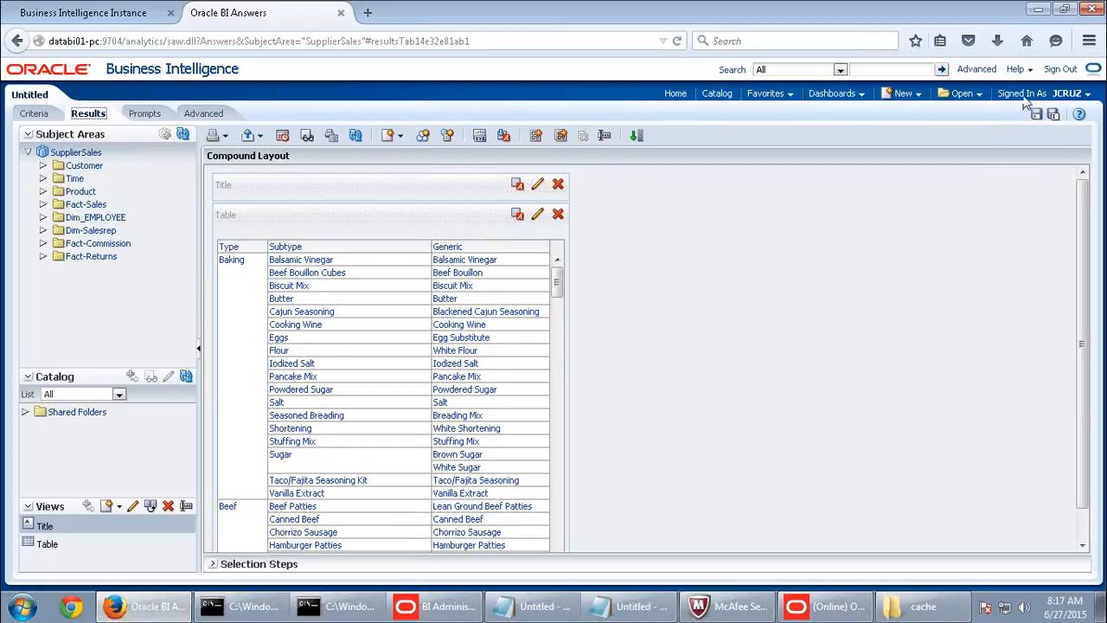
- Sign out, leave the page, and sign back in as the administrator with its password
click(1064, 70)
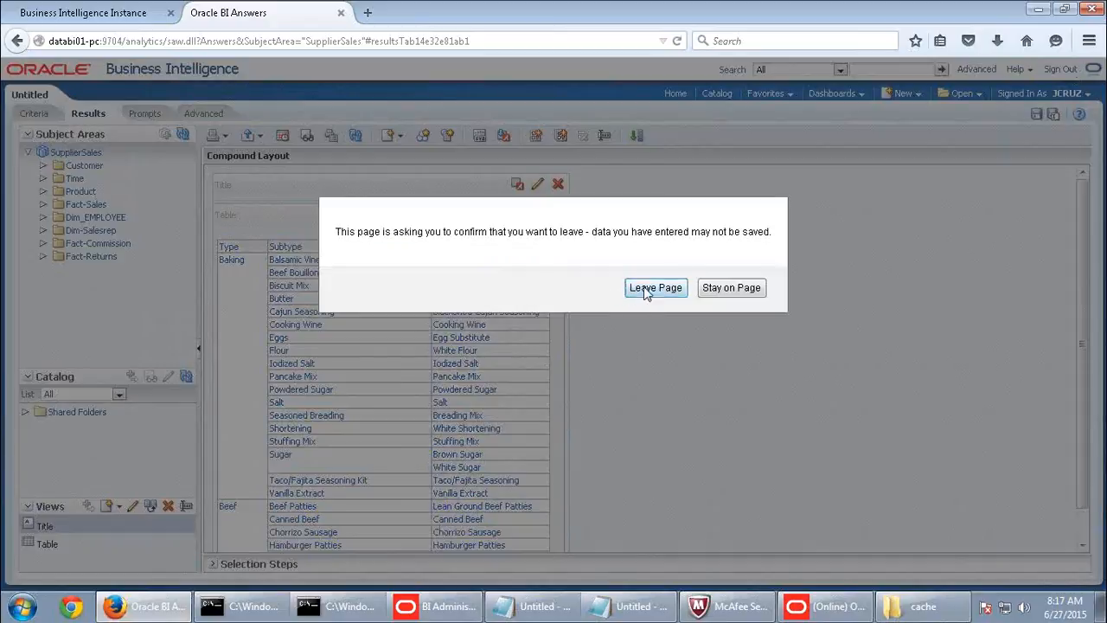
click(585, 289)
click(465, 264)
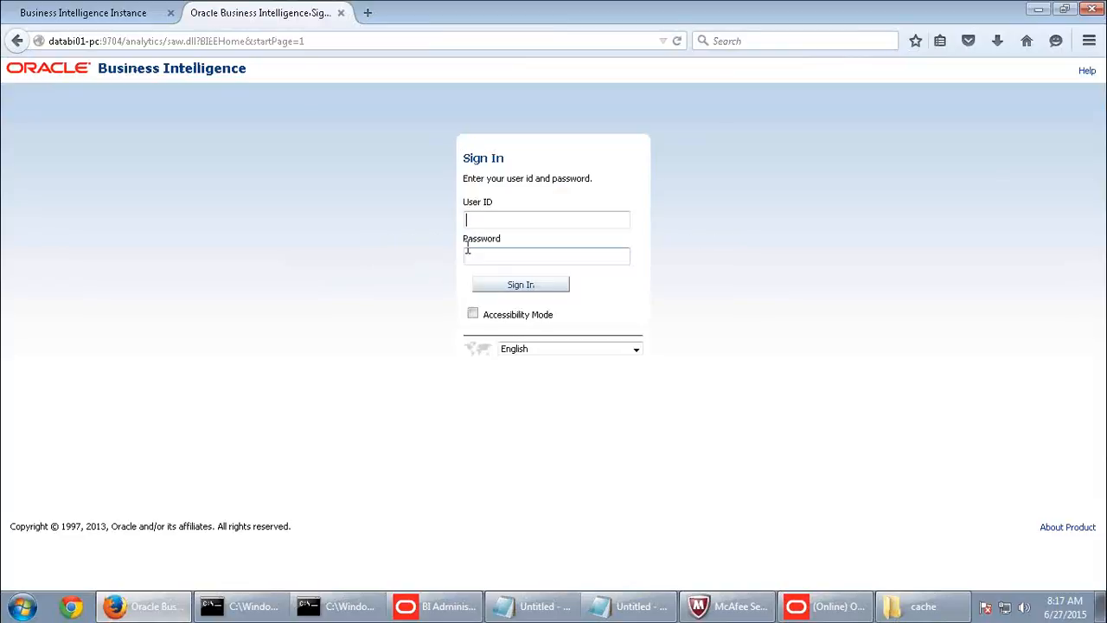
click(486, 223)
click(491, 237)
click(488, 251)
text(welcome1)
key(Return)
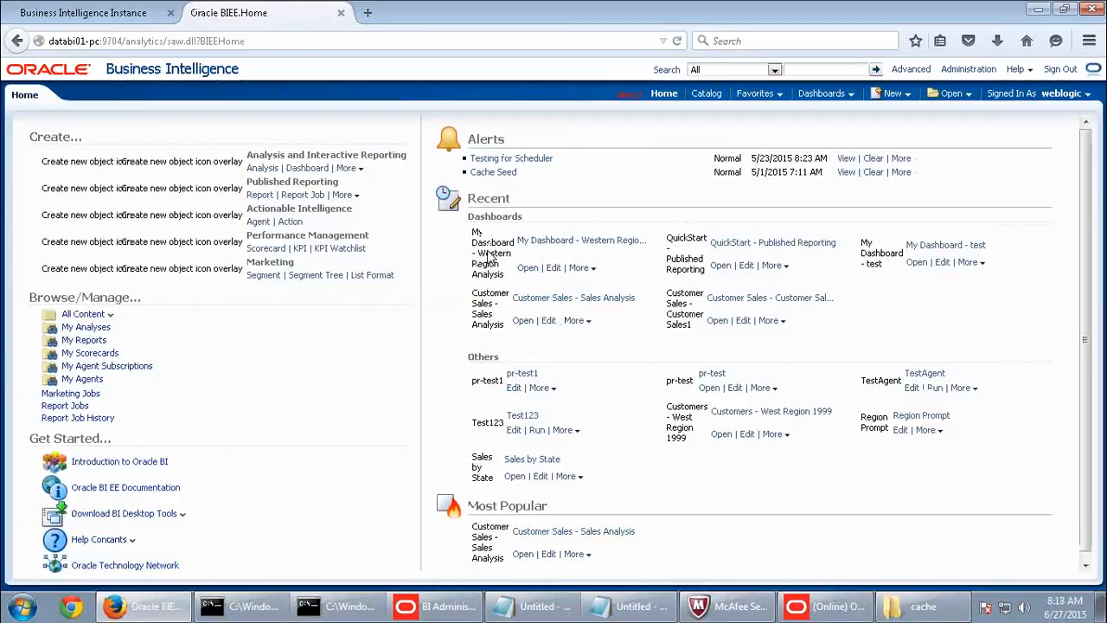
- Issue 'call sapurgeallcache()' from Administration > Issue SQL to purge the whole BI Server cache
click(967, 72)
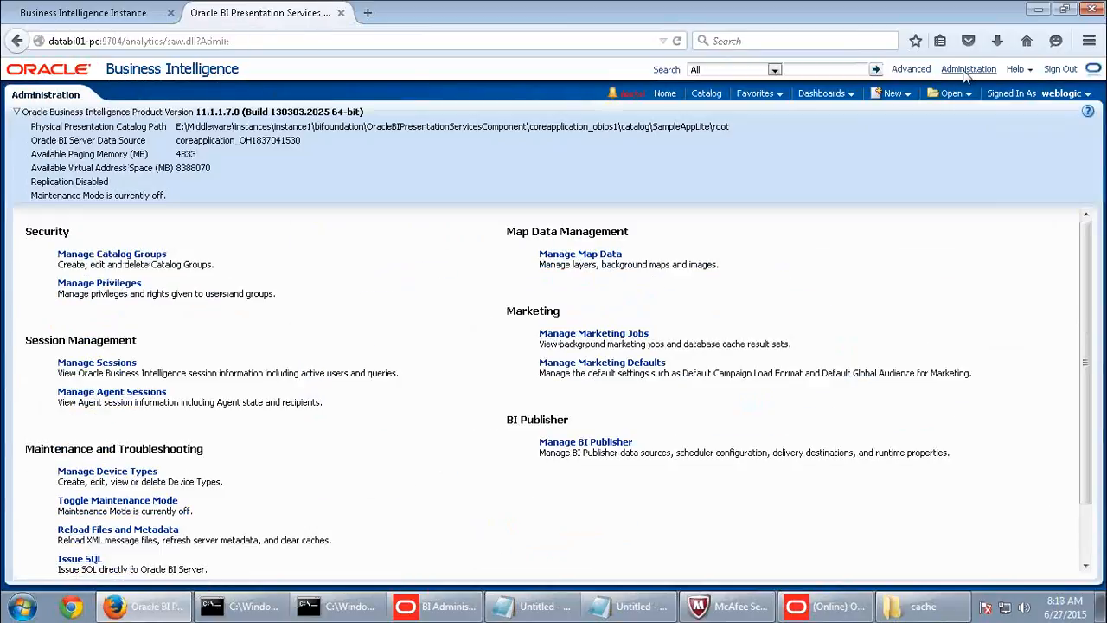
scroll(339, 451, down, 2)
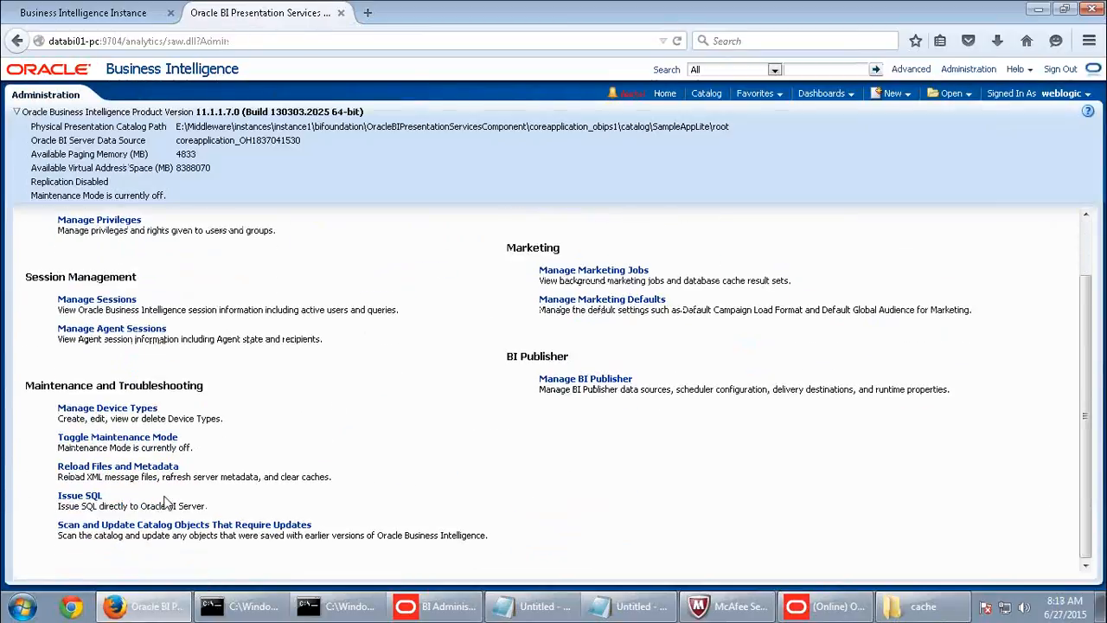
click(79, 497)
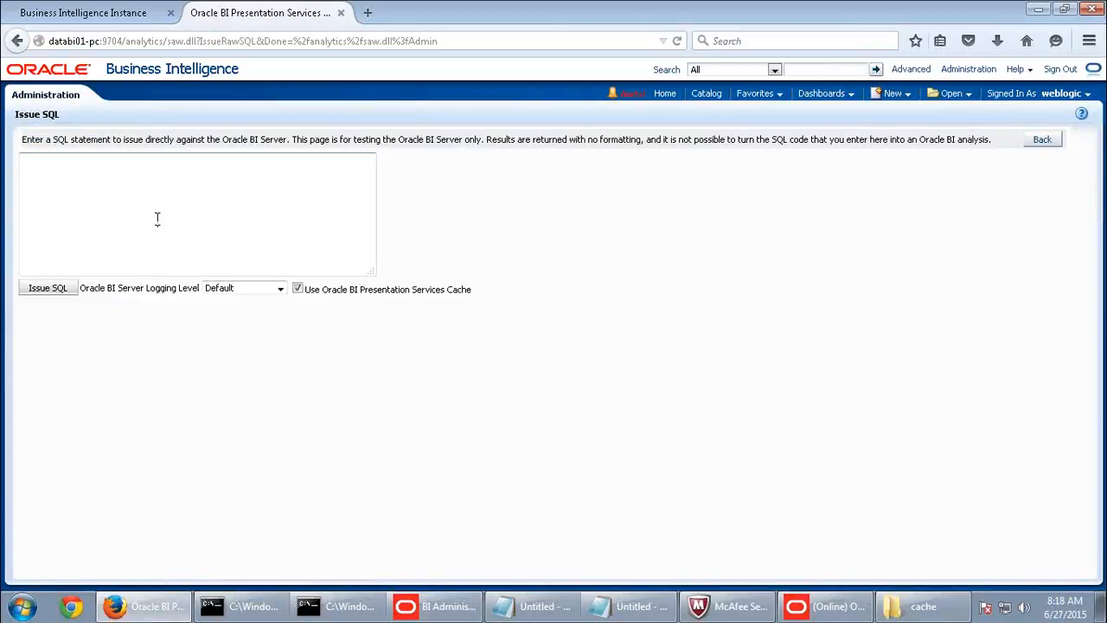
text(call sapurgeal)
key(BackSpace)
text(allcache())
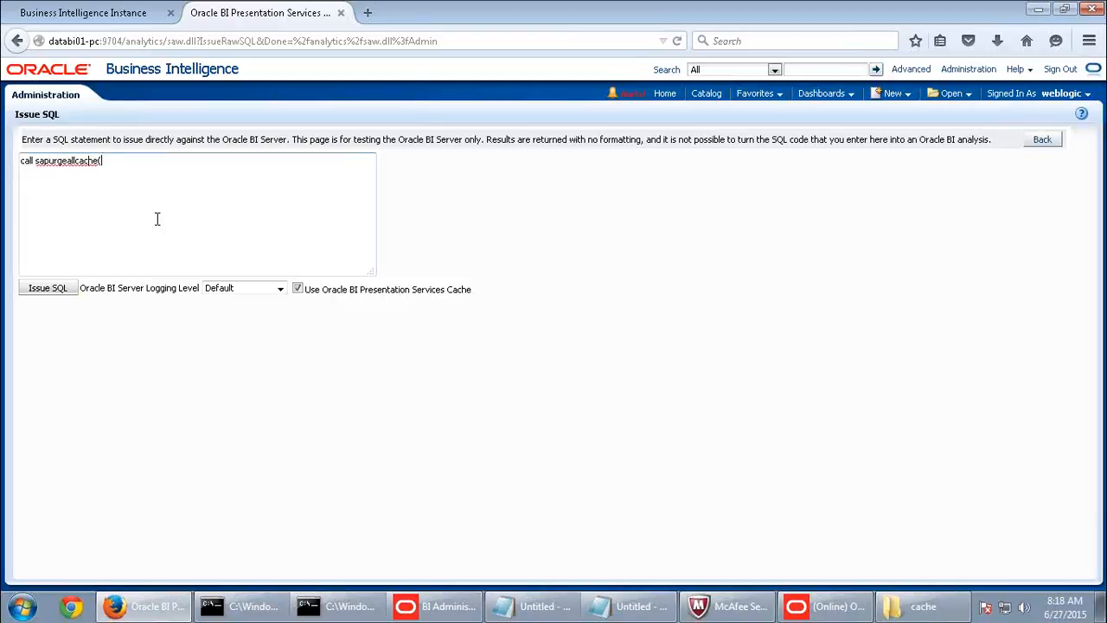
click(49, 288)
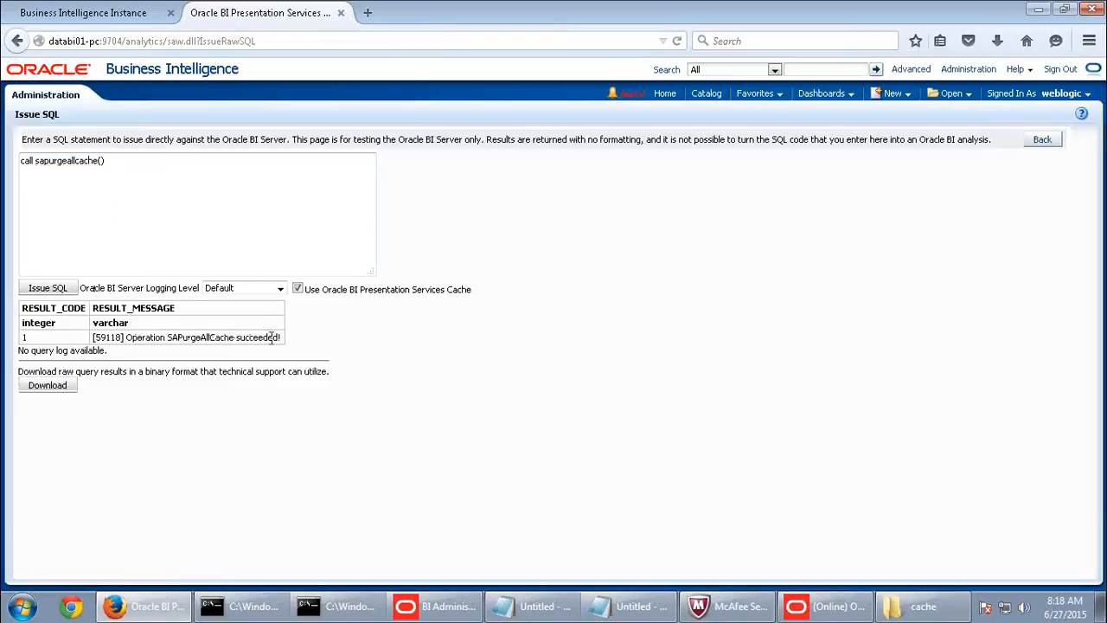
- Refresh Cache Manager to confirm no cache entries remain, then view the emptied cache folder
click(805, 605)
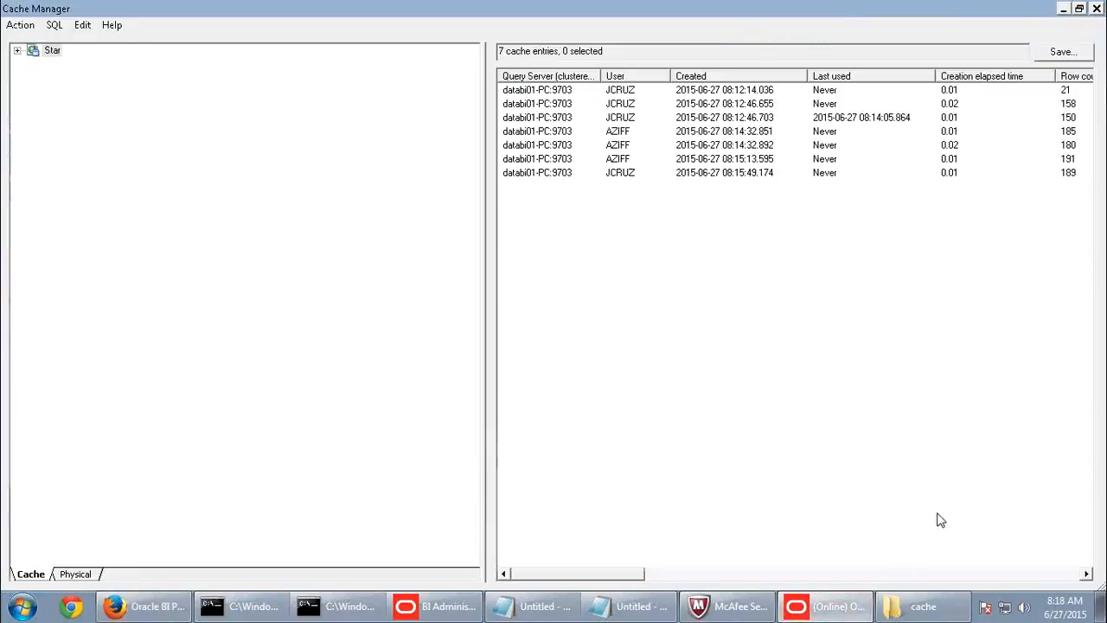
click(22, 26)
click(26, 39)
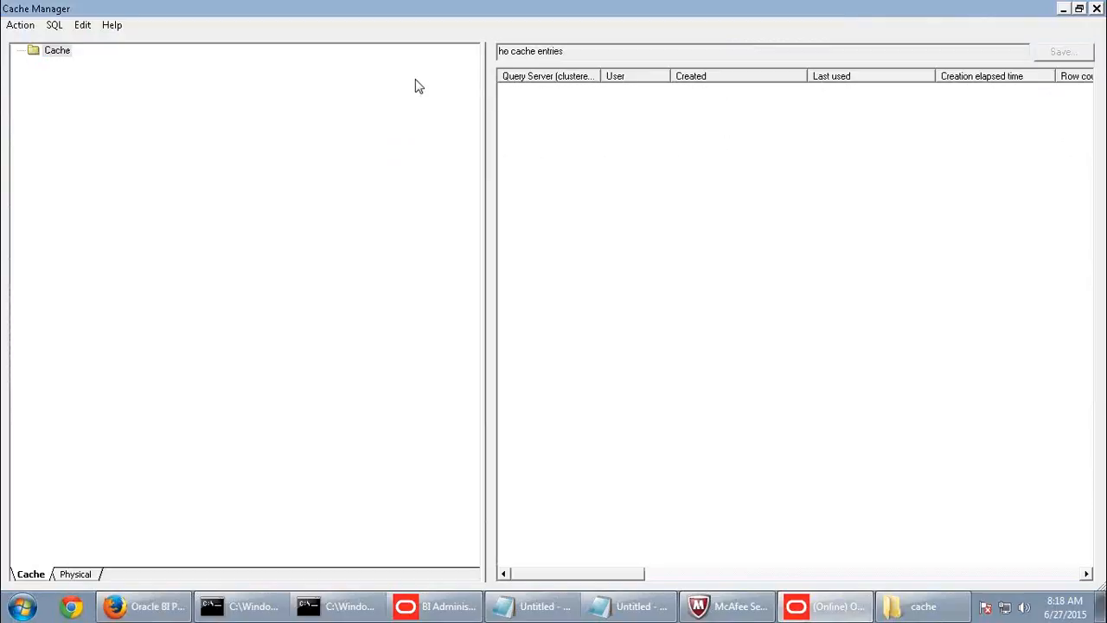
click(919, 607)
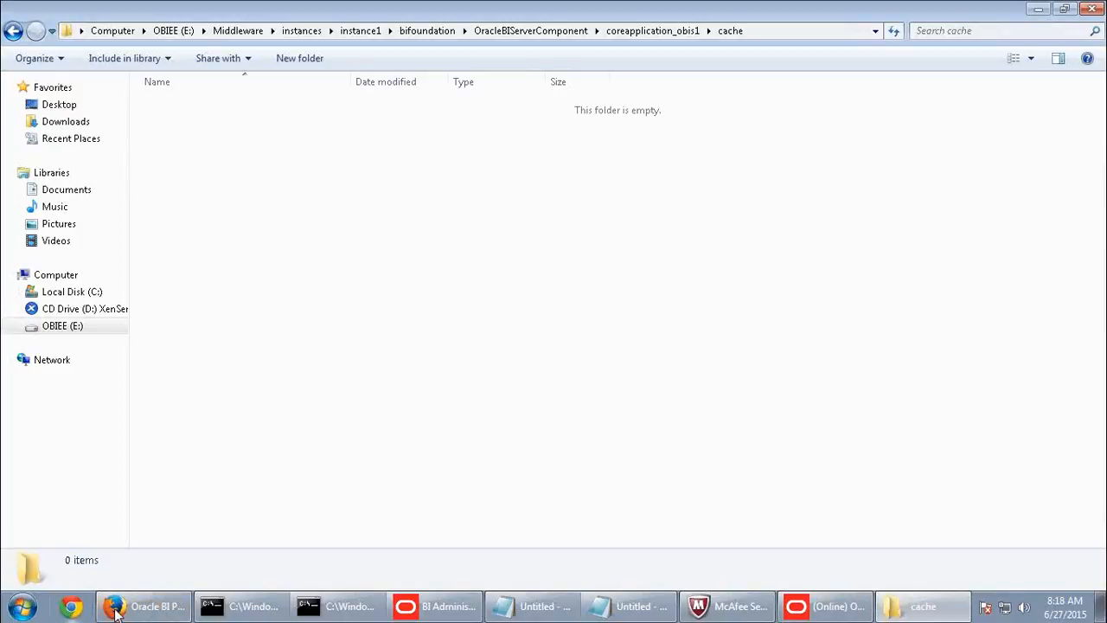
- Return from the empty cache folder to the Issue SQL page in Firefox
click(146, 606)
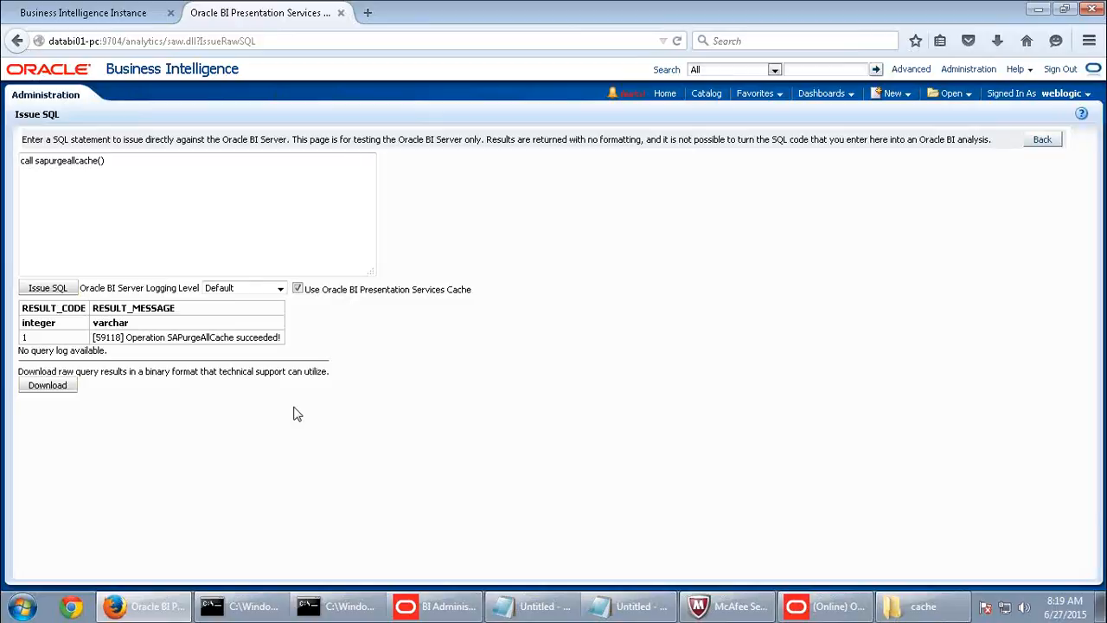
- Confirm Cache Manager still shows no entries after the purge, then open its Action menu
click(1041, 141)
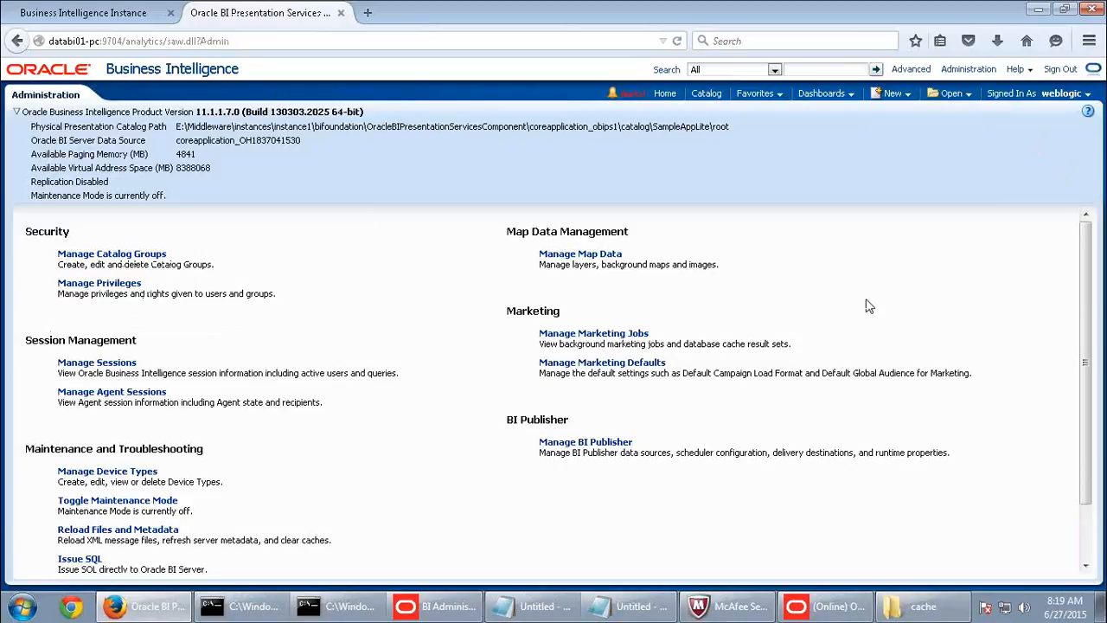
click(830, 606)
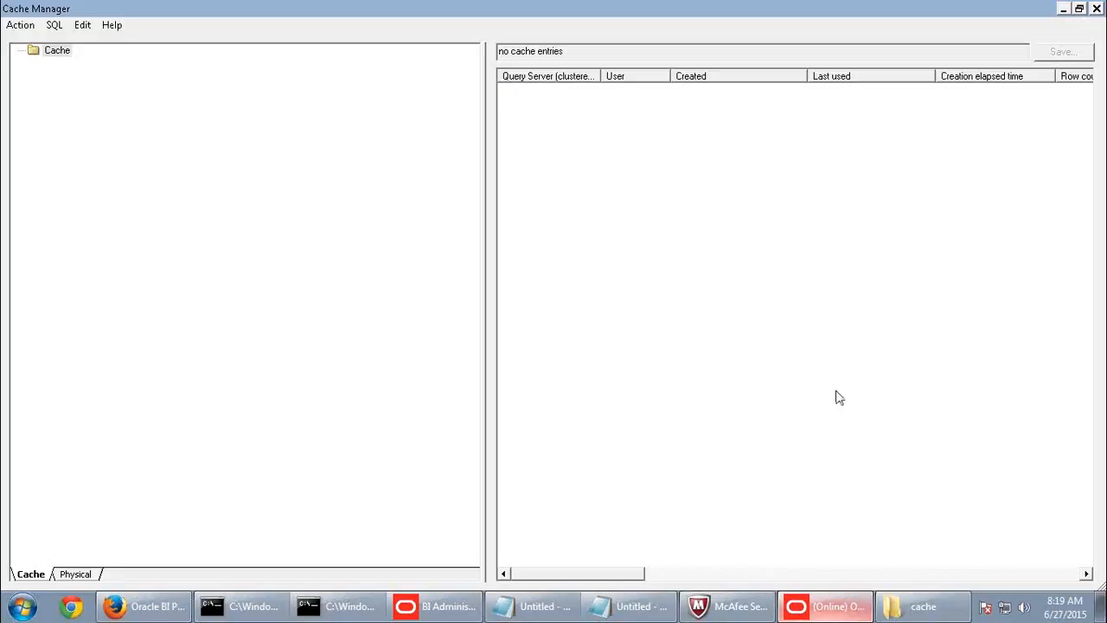
right_click(578, 112)
click(505, 201)
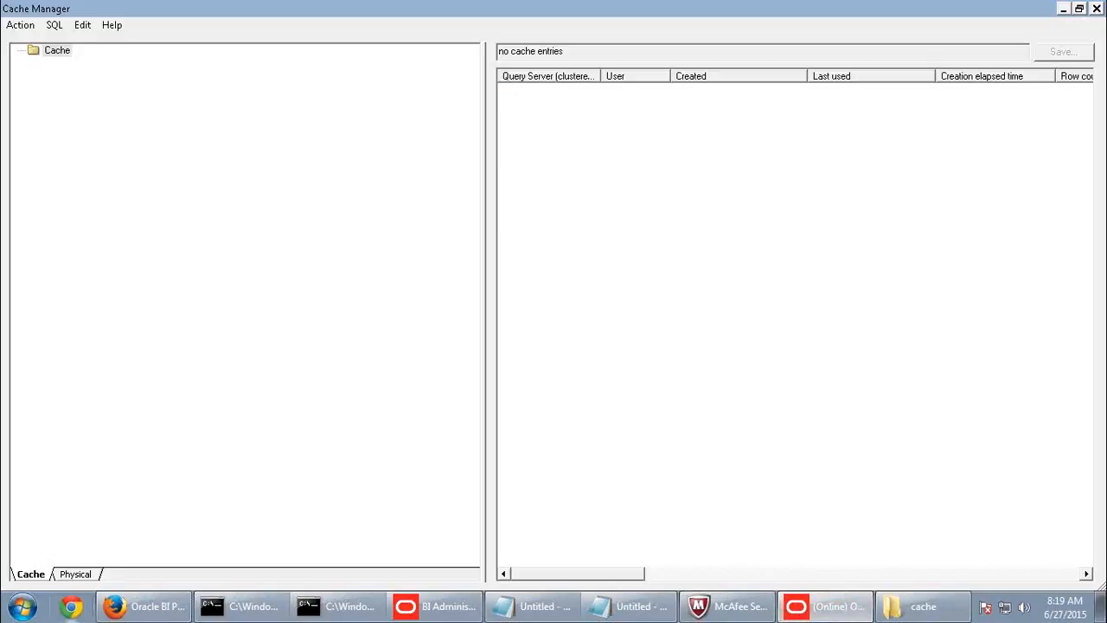
click(146, 607)
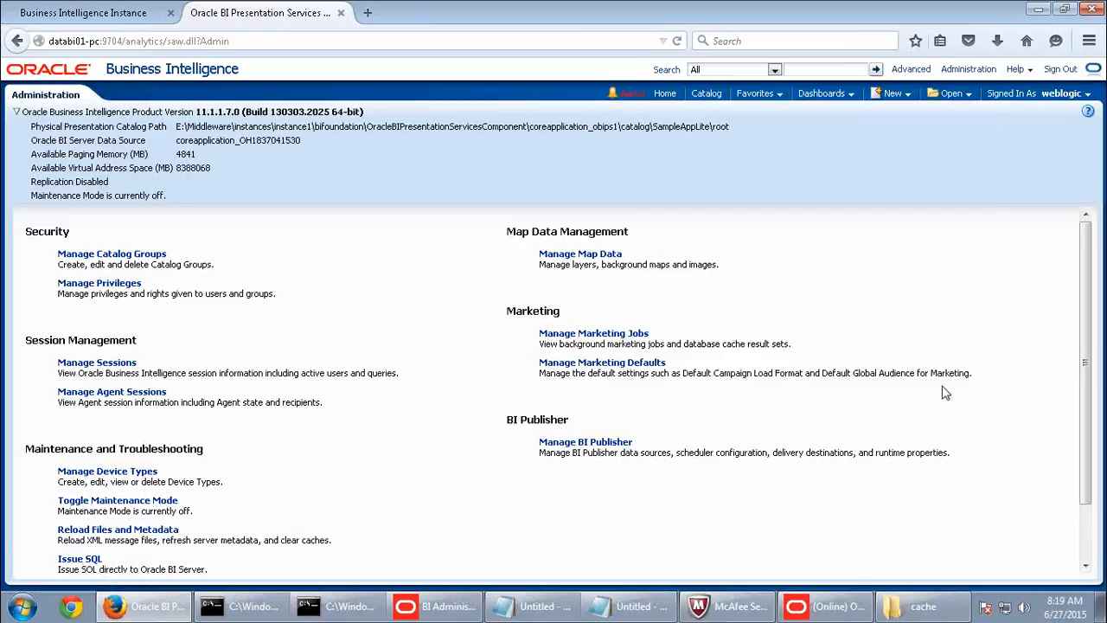
click(854, 613)
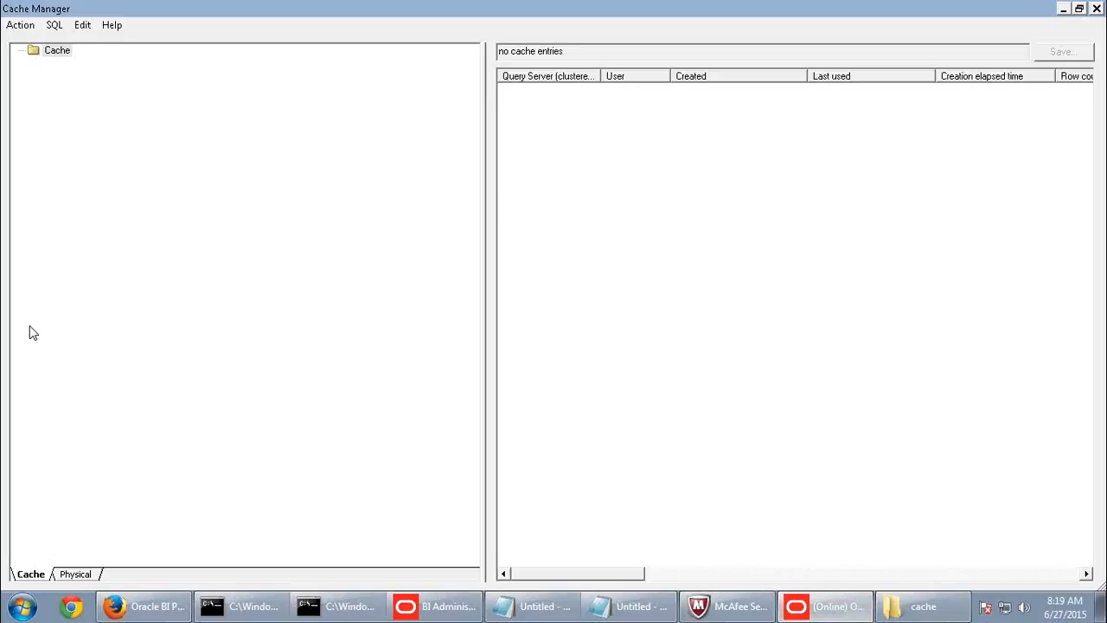
click(16, 31)
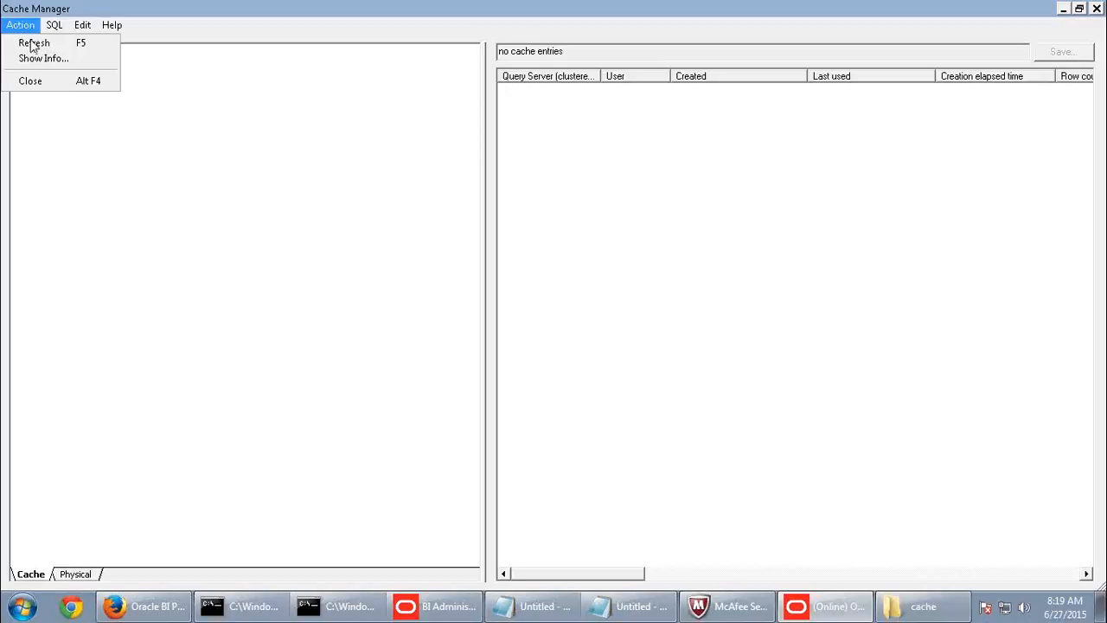
- Show cache info maximized, highlighting the 0 current entries and 50000 maximum entries values
click(33, 63)
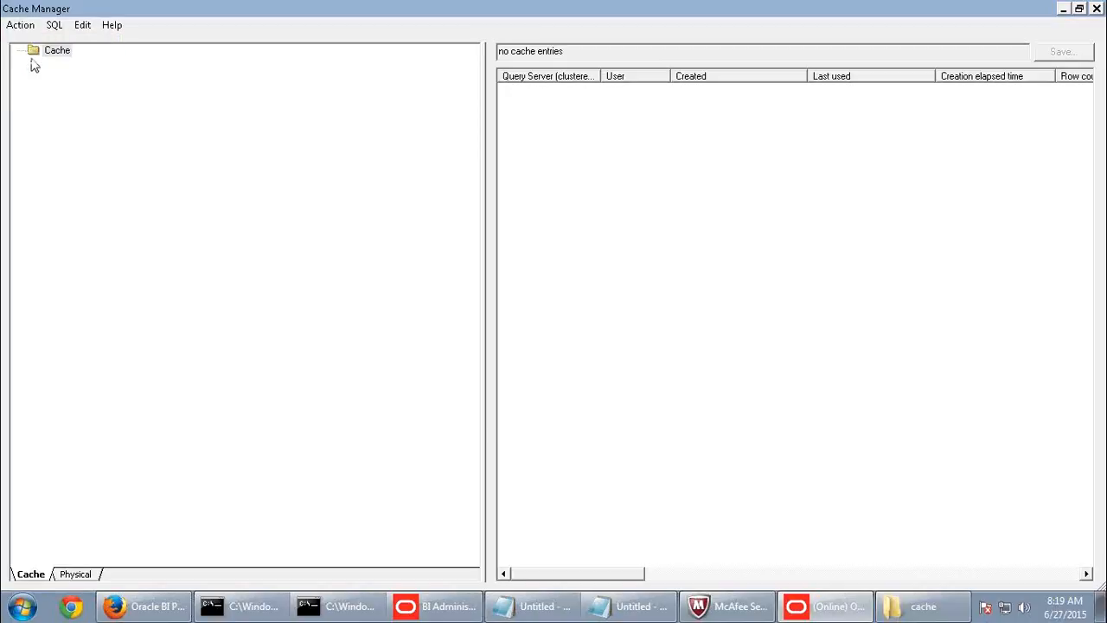
click(758, 241)
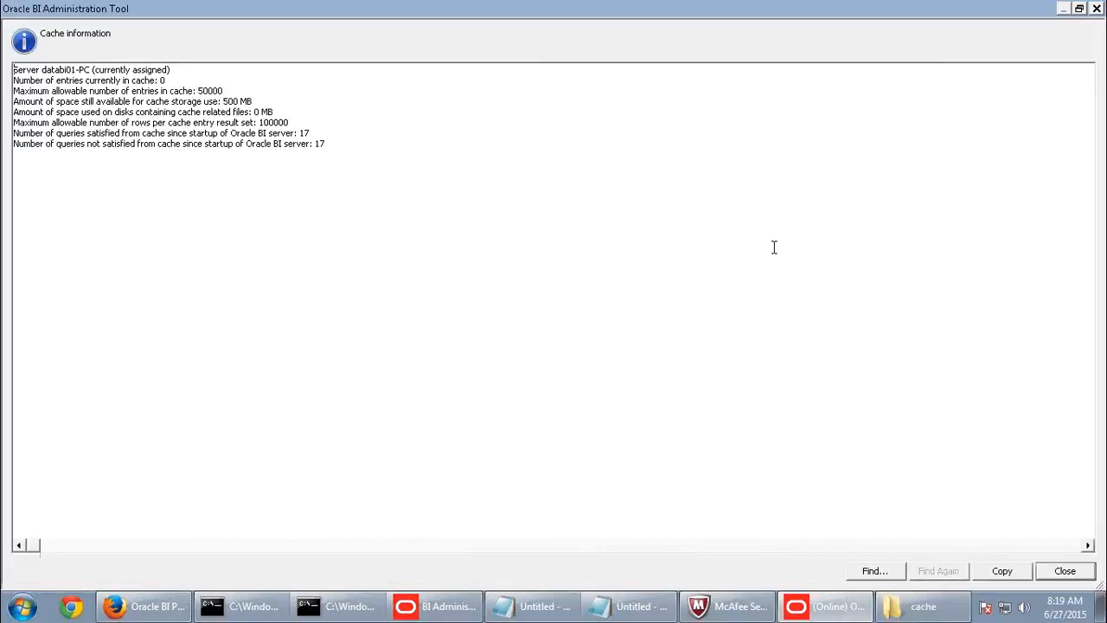
drag(14, 69, 176, 69)
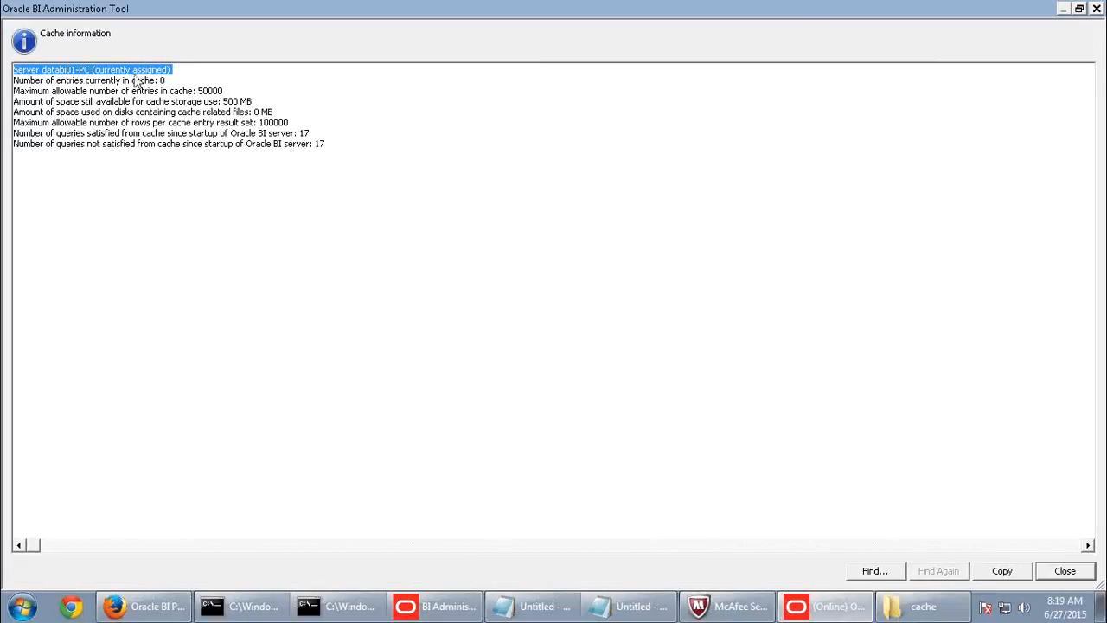
click(20, 81)
drag(20, 80, 173, 79)
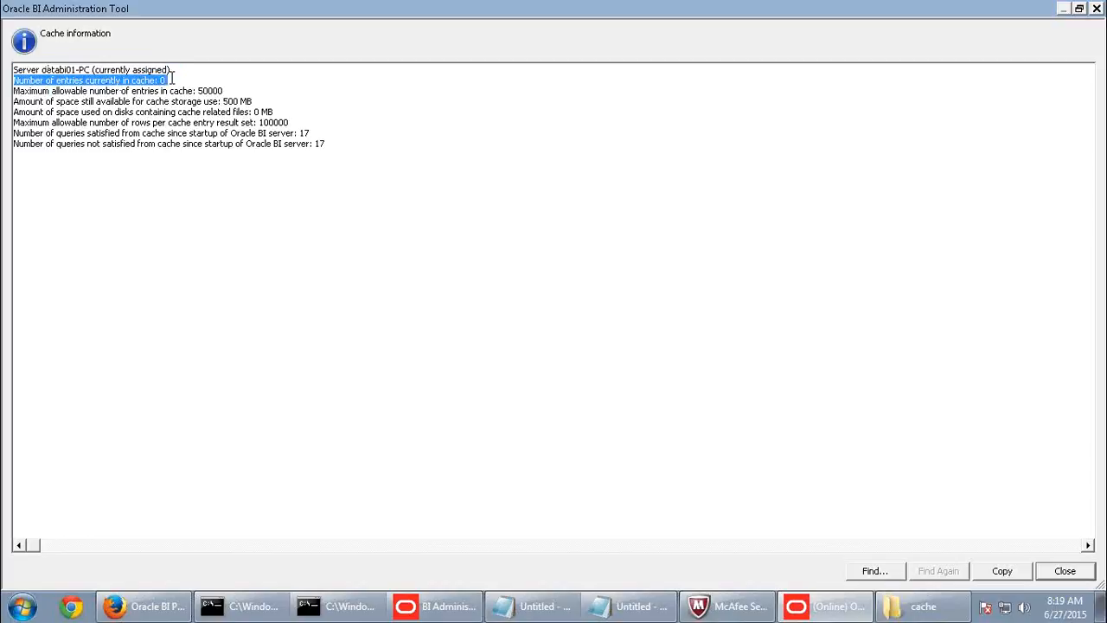
drag(14, 91, 223, 93)
click(230, 82)
double_click(221, 91)
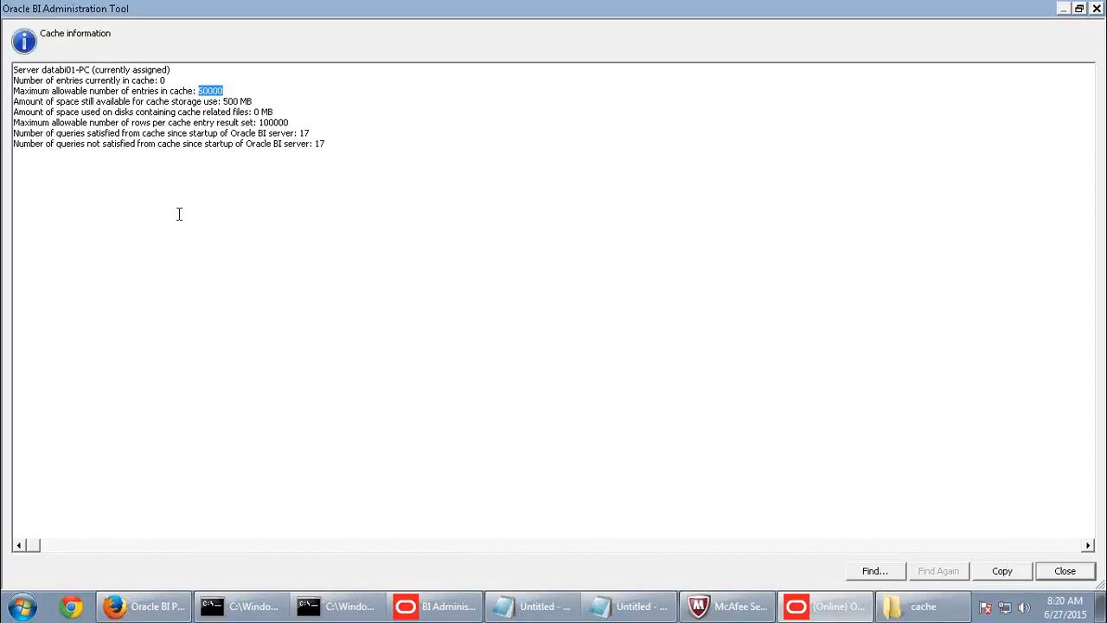
click(143, 605)
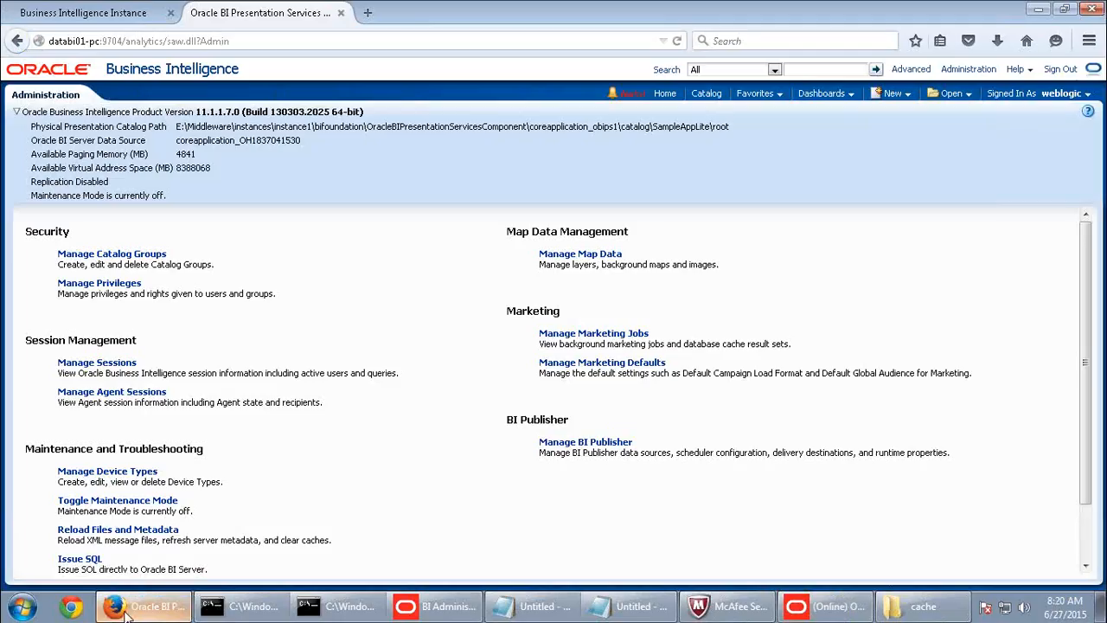
- Compare Enterprise Manager's cache settings (enabled, 50000 maximum entries) with the cache information, then show the empty cache folder
click(121, 17)
drag(357, 357, 442, 365)
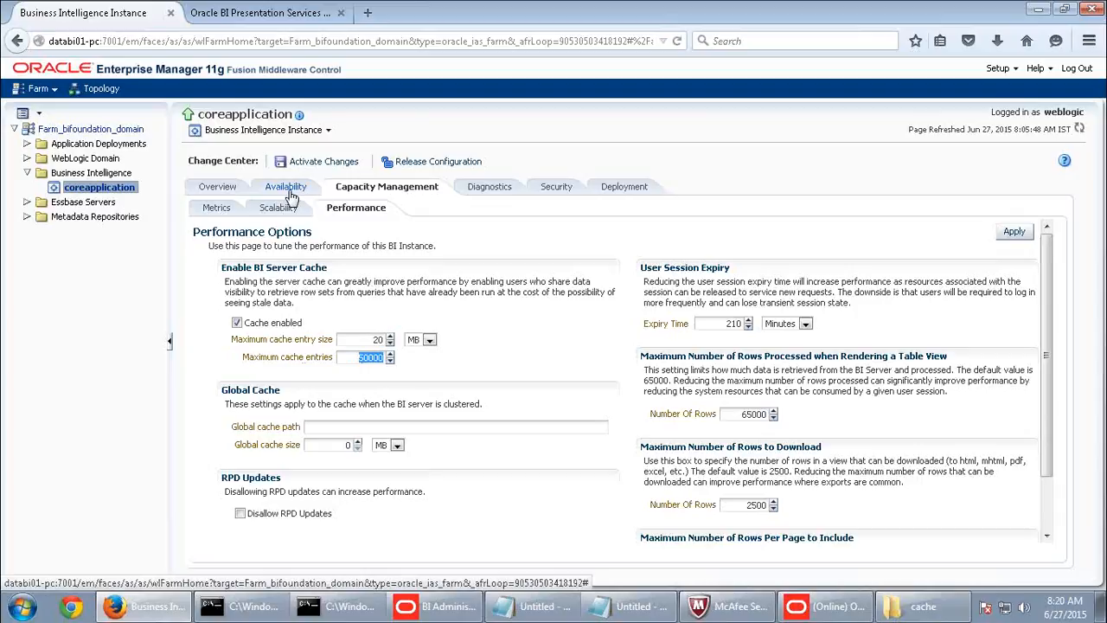
click(844, 606)
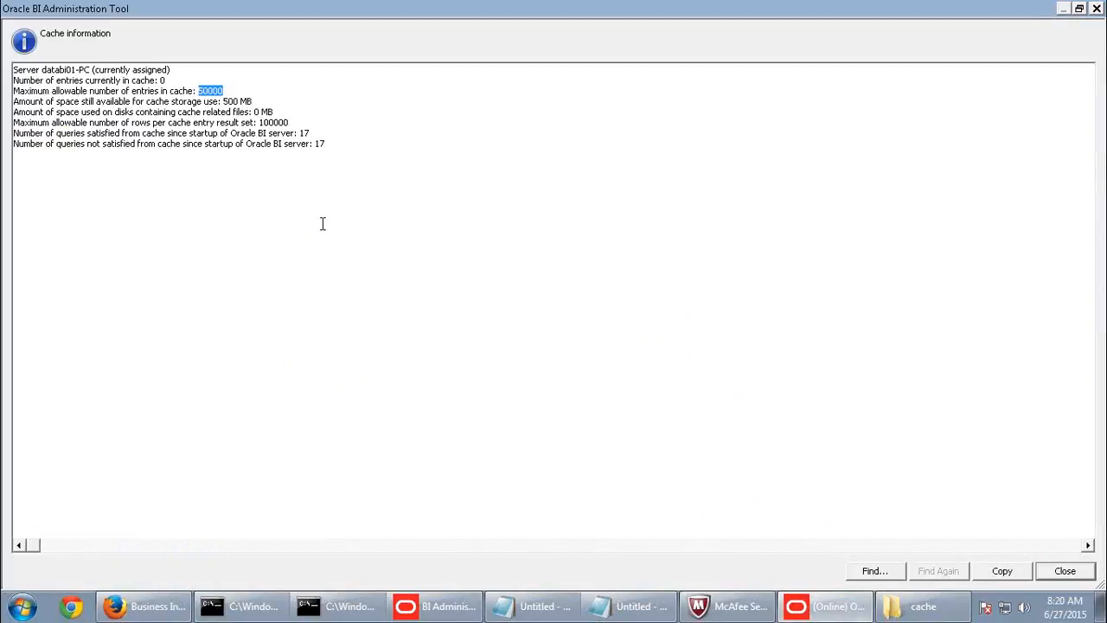
click(143, 606)
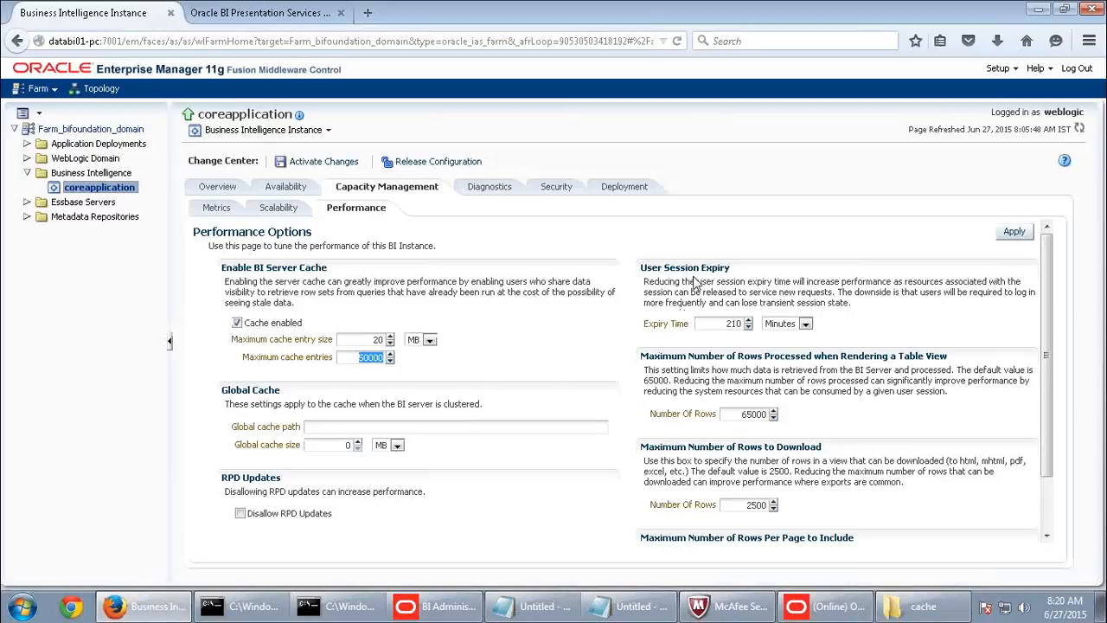
drag(738, 265, 904, 281)
click(926, 370)
click(147, 607)
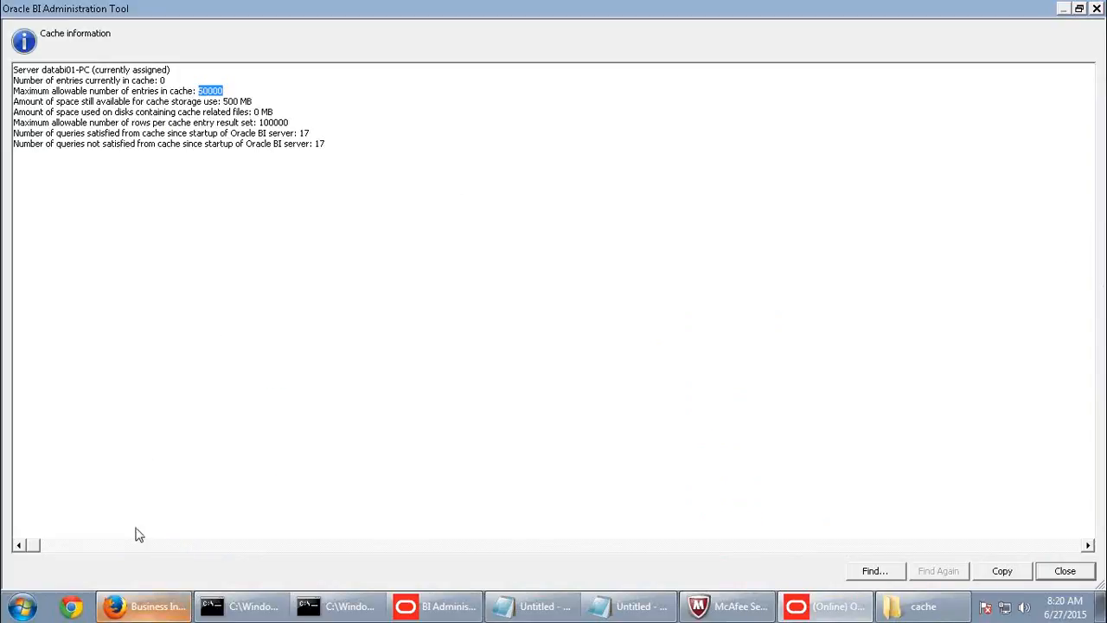
click(145, 606)
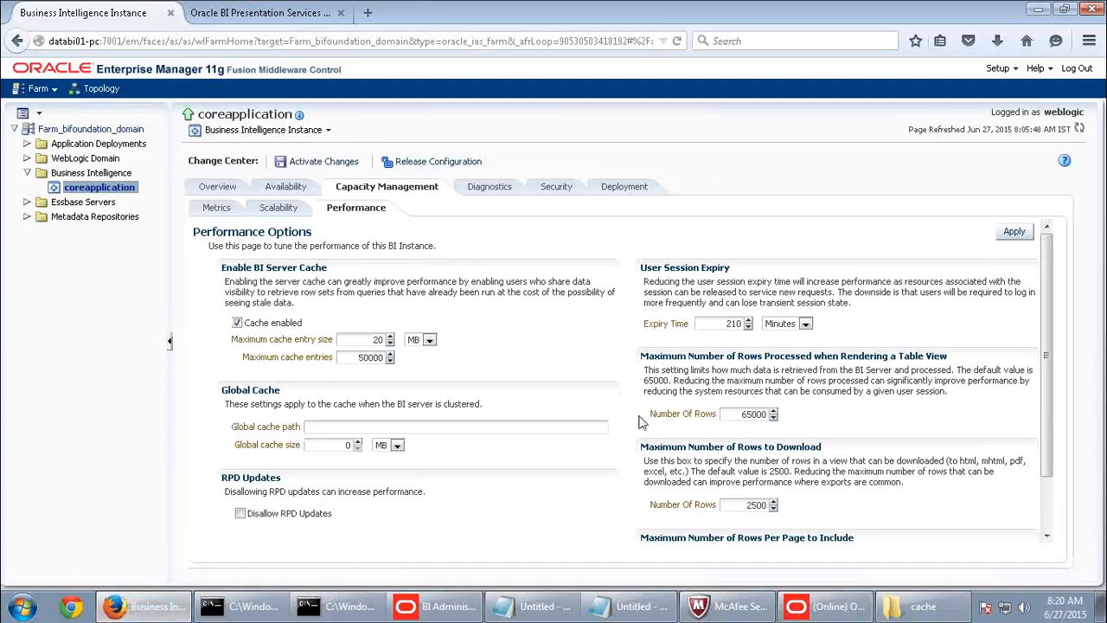
click(891, 607)
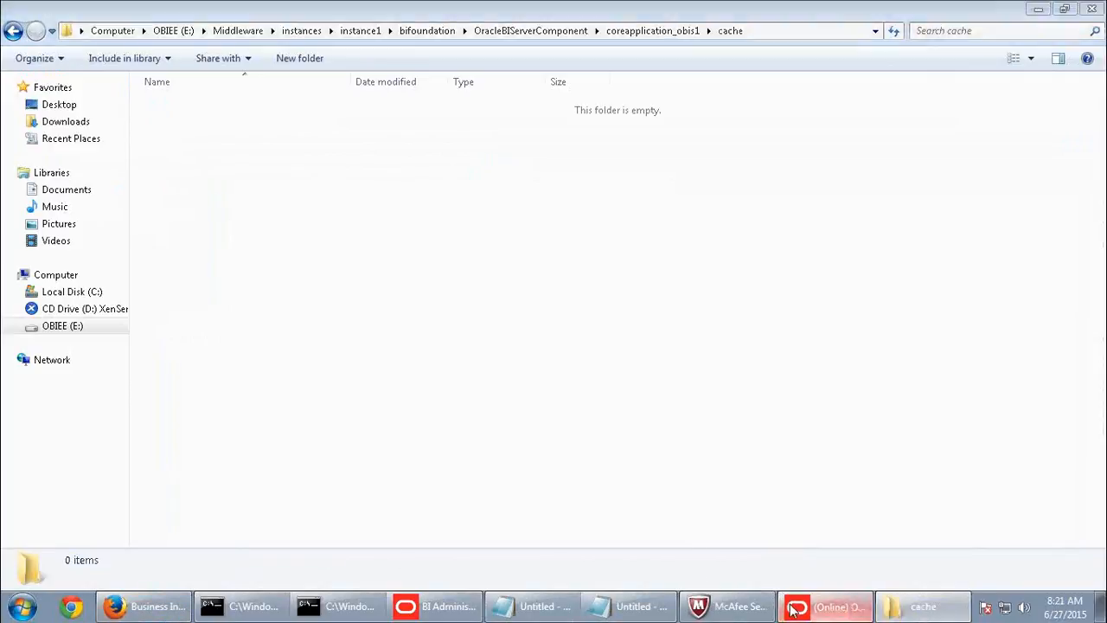
- Review the cache statistics: 500 MB space available, 0 MB disk used, 100000 rows per entry
click(826, 607)
drag(55, 101, 256, 97)
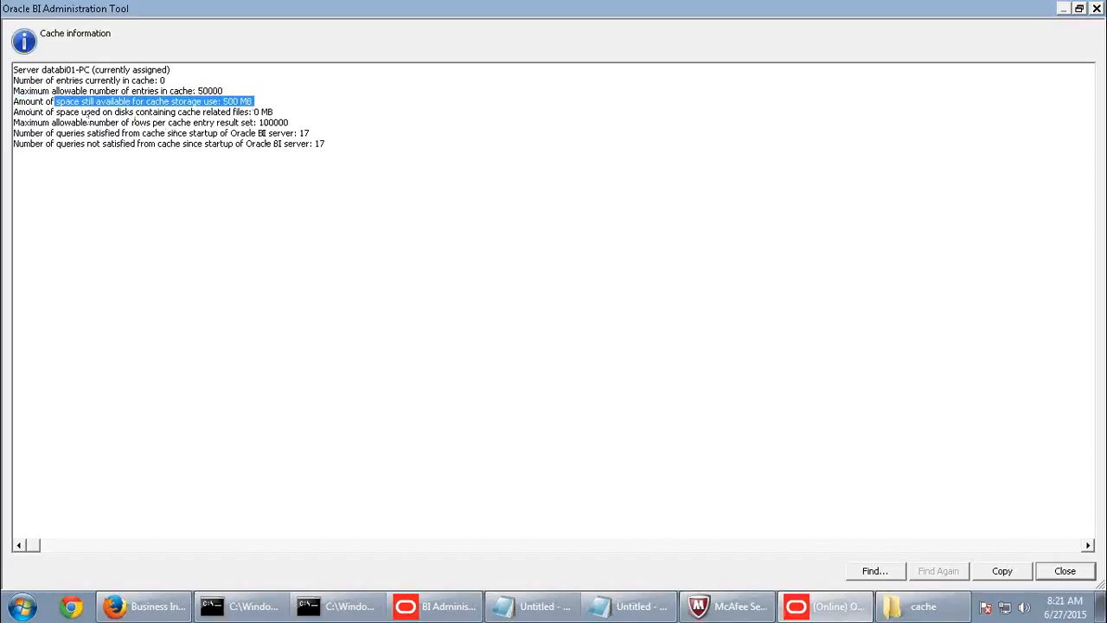
click(61, 118)
drag(60, 116, 282, 107)
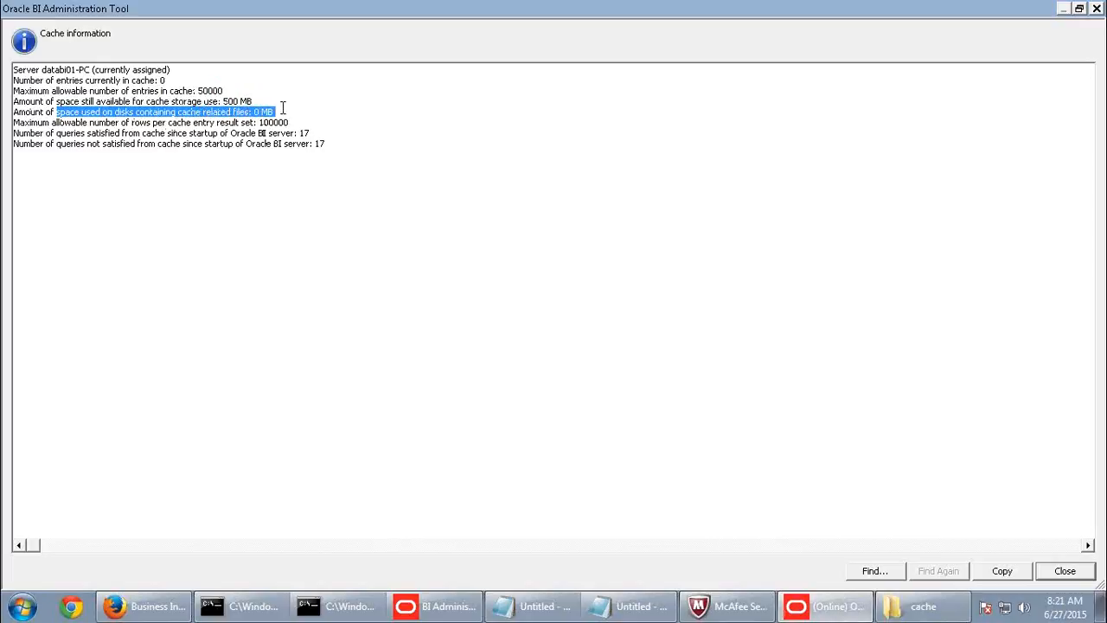
click(282, 107)
drag(62, 127, 287, 121)
double_click(272, 123)
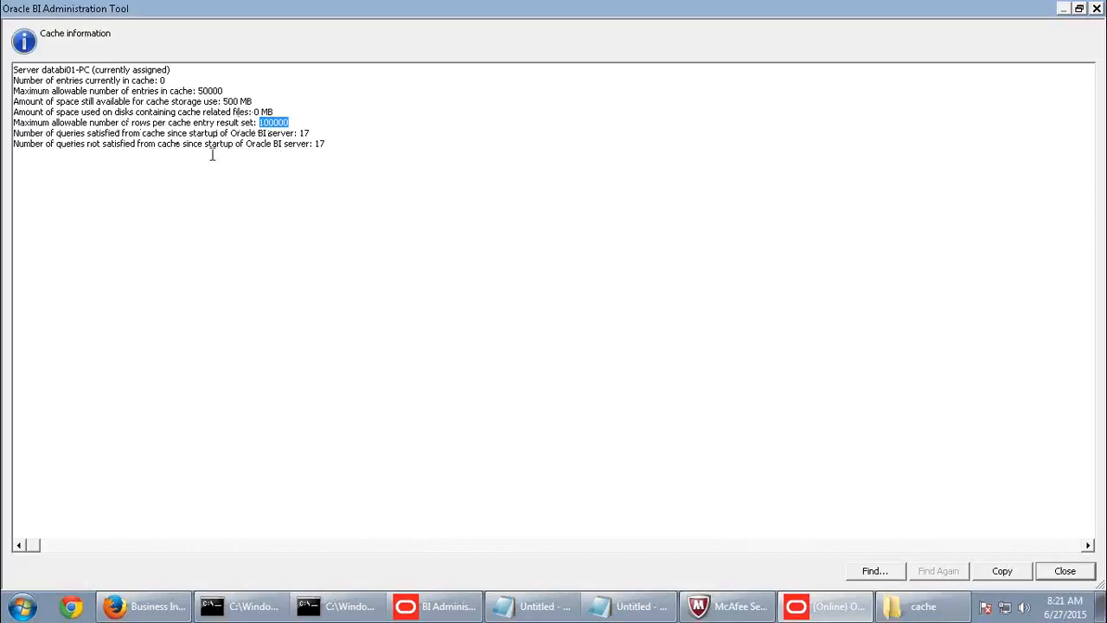
drag(51, 124, 205, 130)
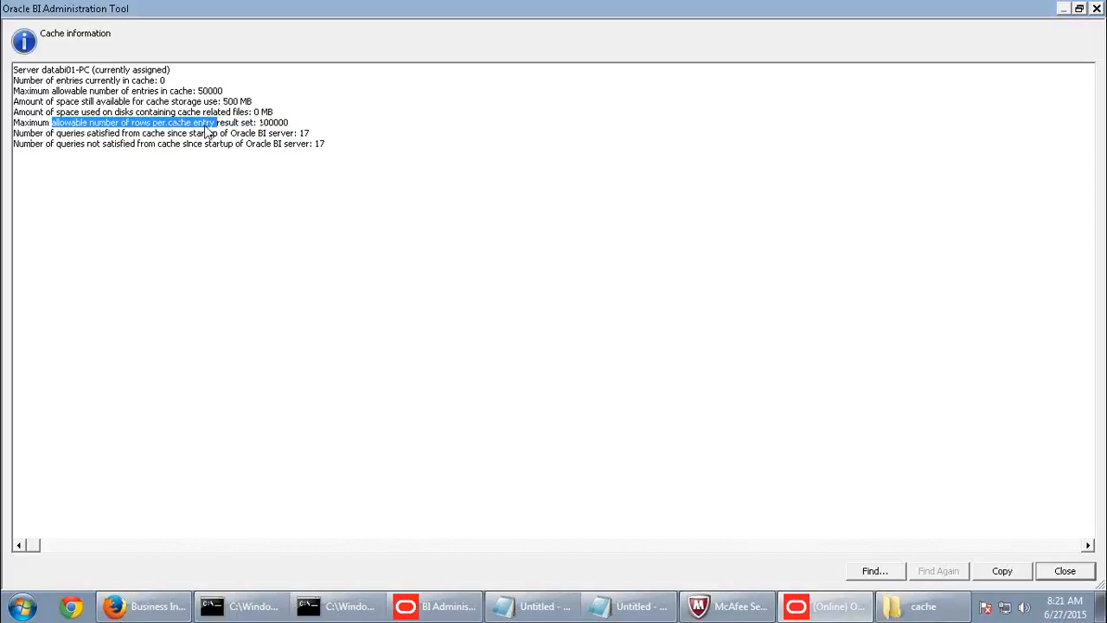
drag(294, 124, 134, 124)
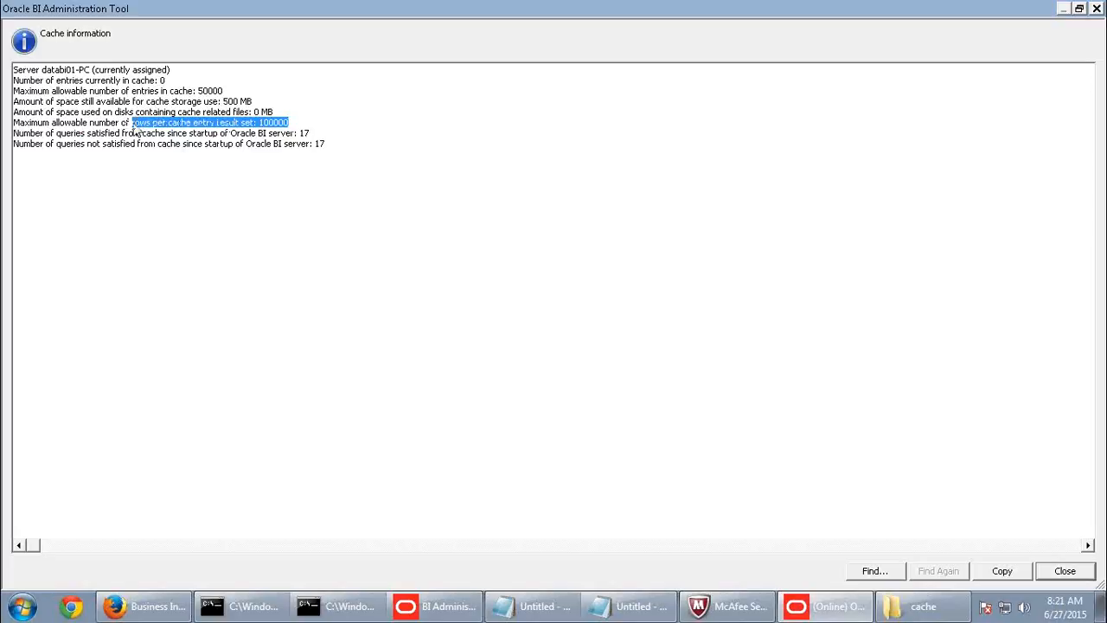
- Review the queries satisfied from cache, including 17 unsatisfied, then return to the empty cache folder
drag(14, 134, 283, 143)
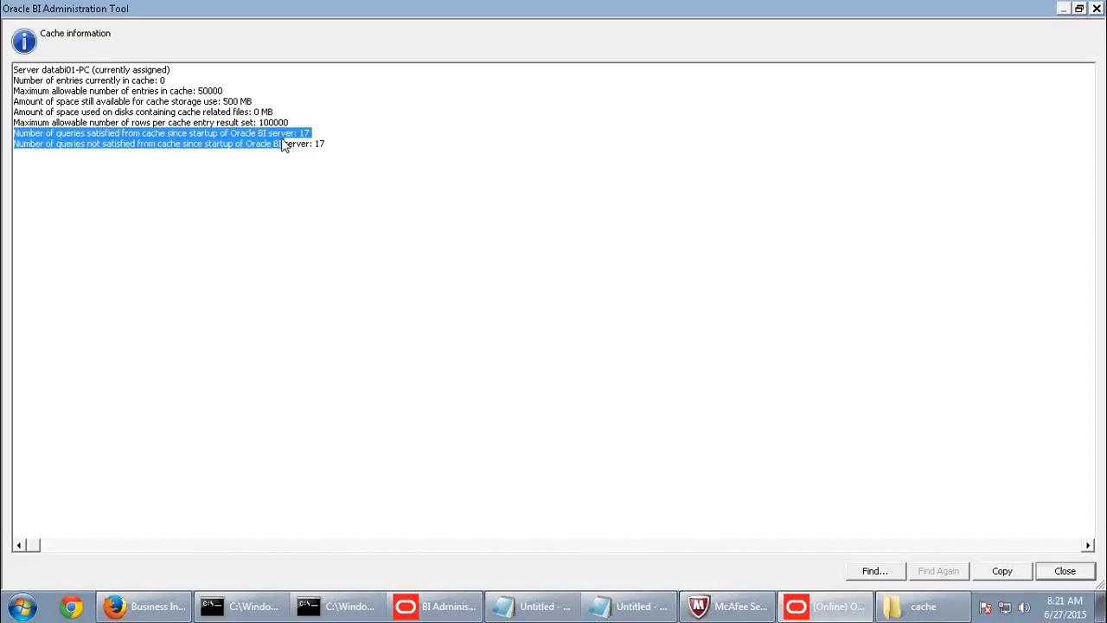
click(321, 130)
mouse_move(309, 132)
mouse_down()
mouse_move(295, 132)
mouse_move(315, 144)
mouse_up()
click(336, 153)
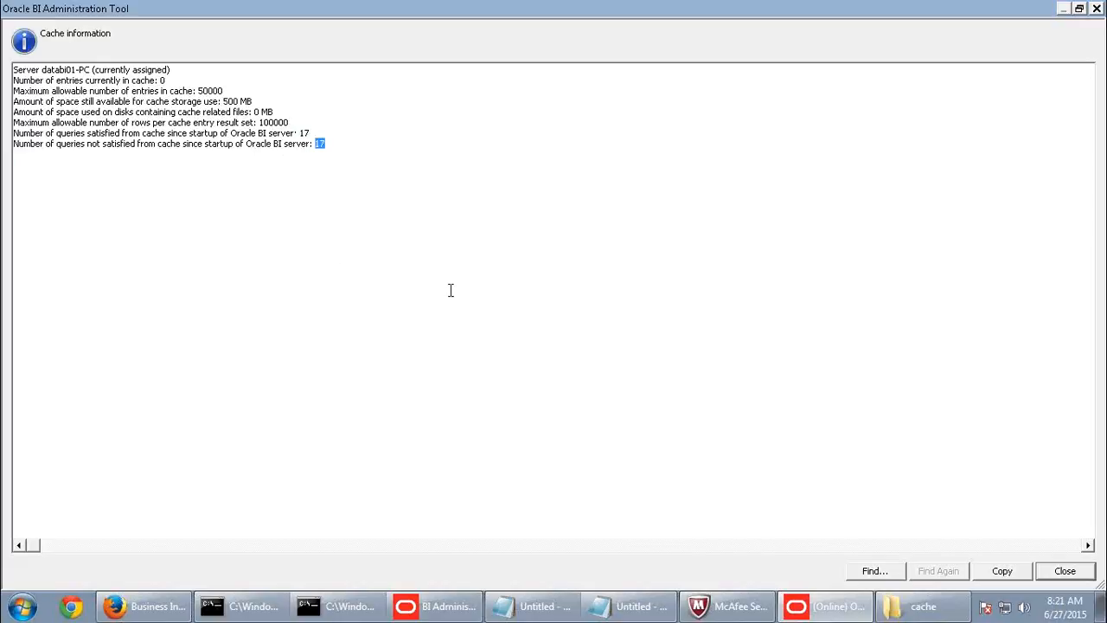
mouse_move(721, 597)
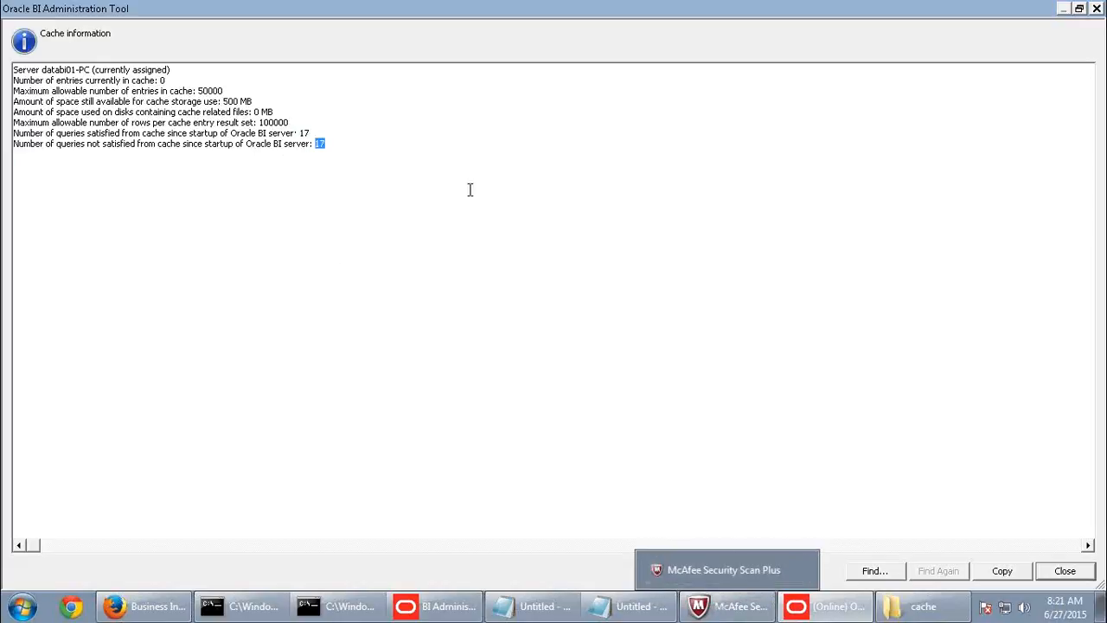
drag(178, 112, 255, 101)
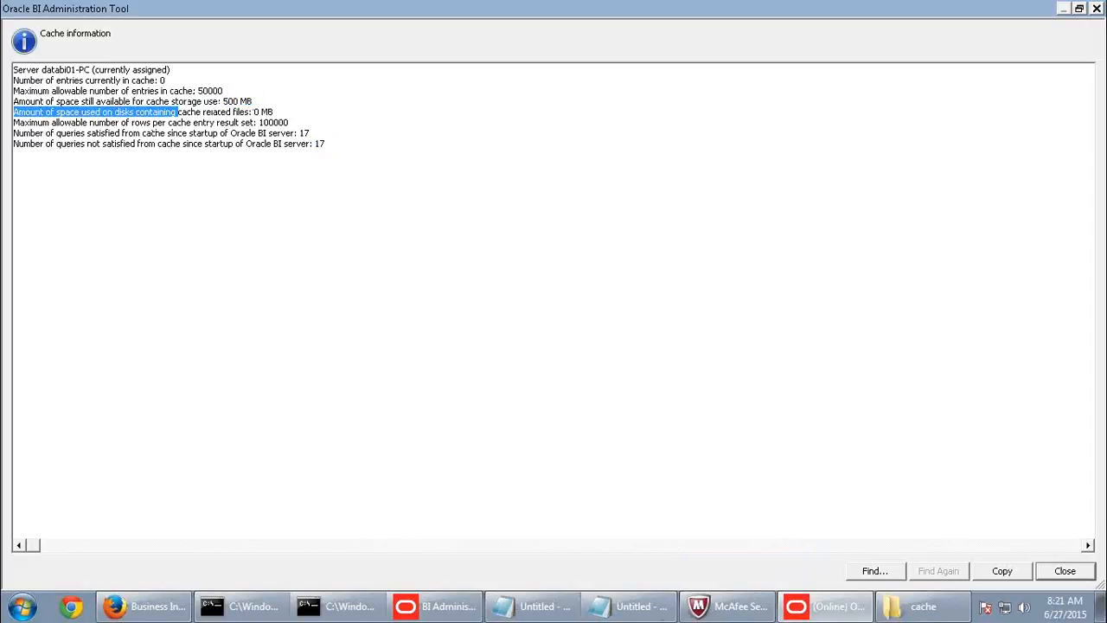
click(921, 605)
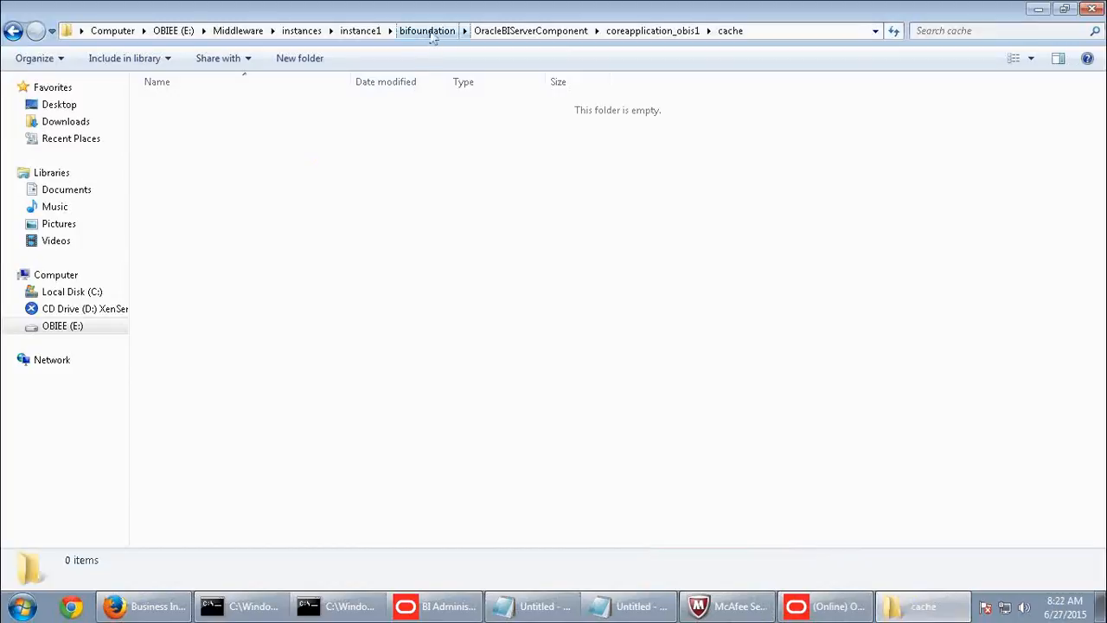
- Go from instance1 through config > OracleBIServerComponent > coreapplication_obis1 and open NQSConfig.INI maximized in Notepad
click(362, 31)
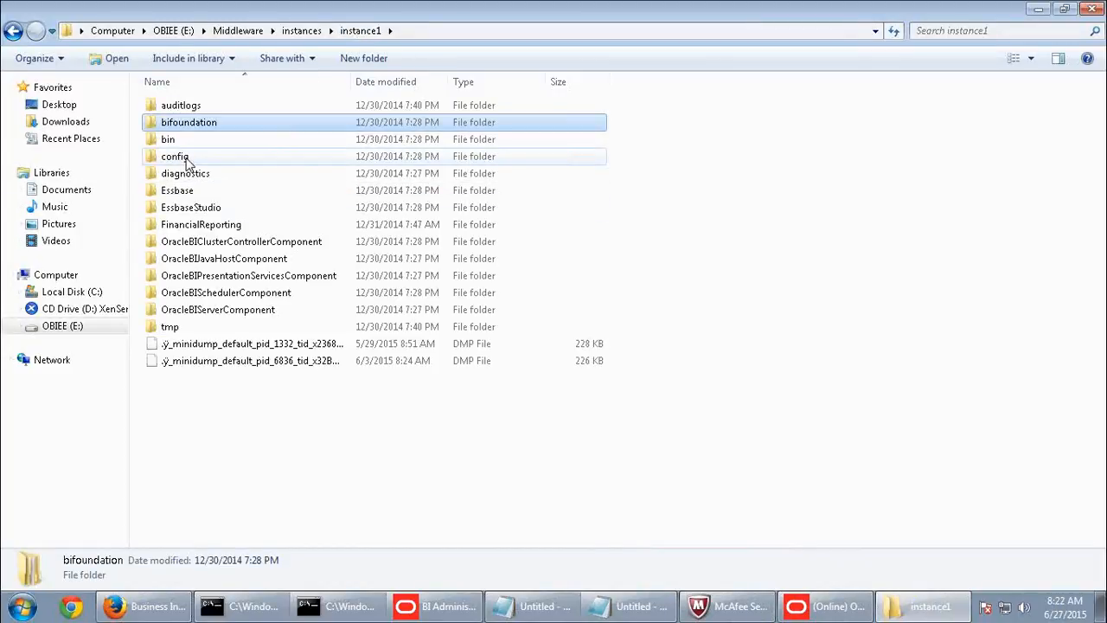
double_click(185, 160)
click(229, 298)
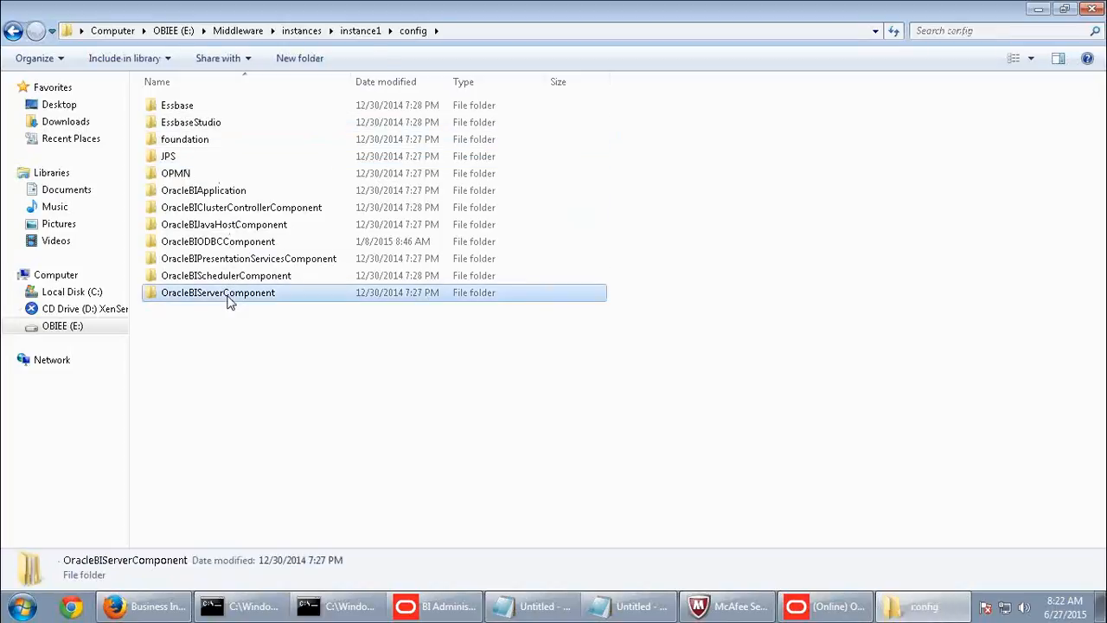
double_click(229, 298)
double_click(221, 105)
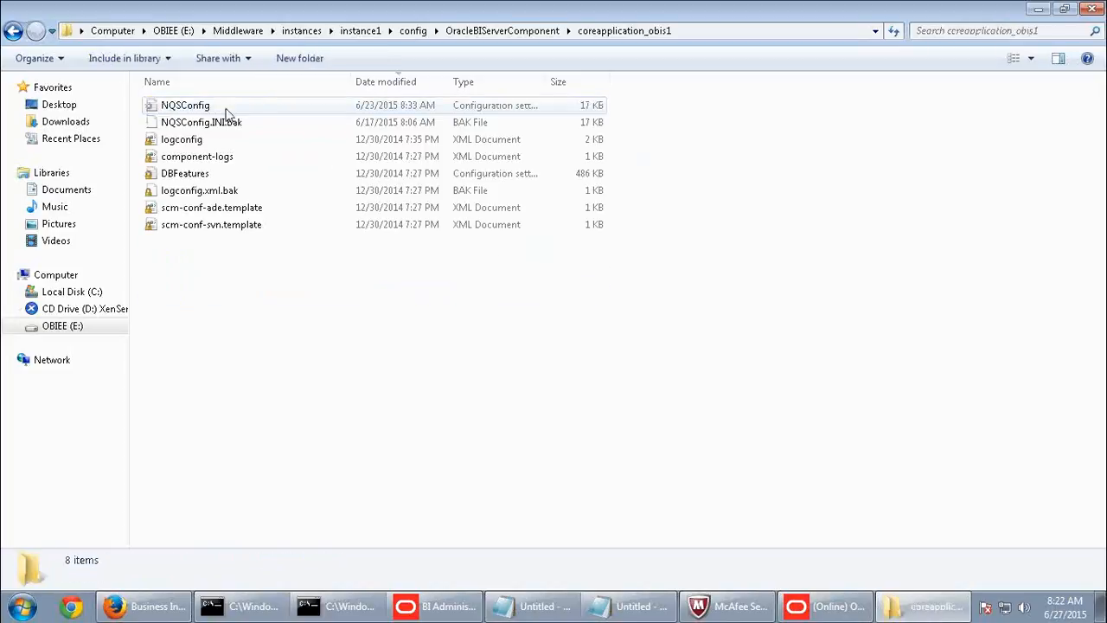
double_click(180, 106)
double_click(307, 94)
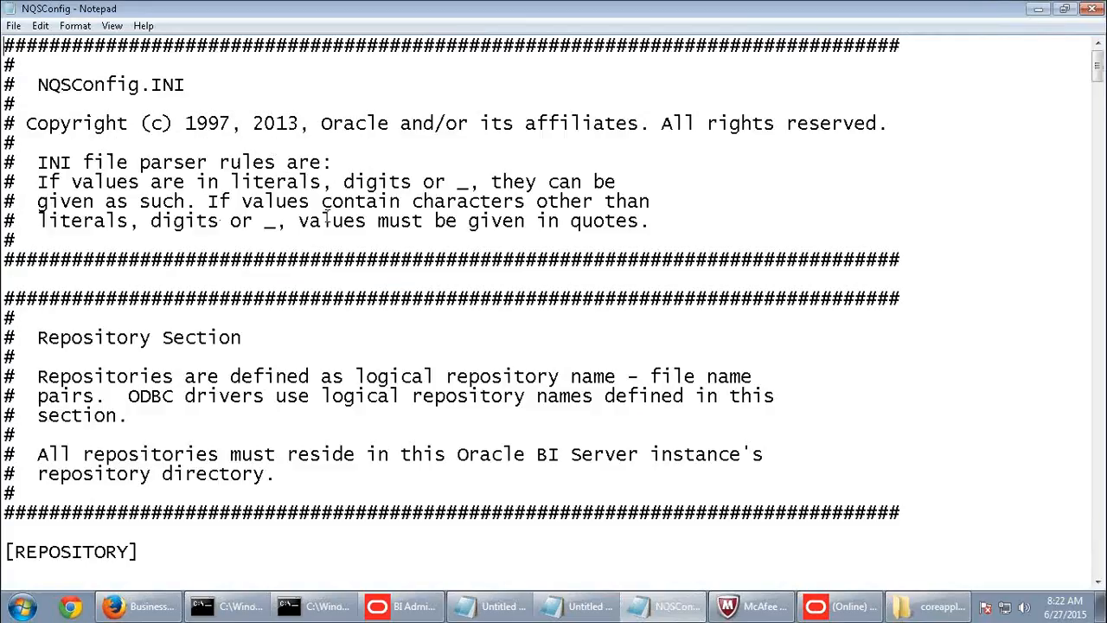
- Search NQSConfig.INI for 'cache' and highlight the ENABLE = YES cache setting
key(ctrl+f)
text(cache)
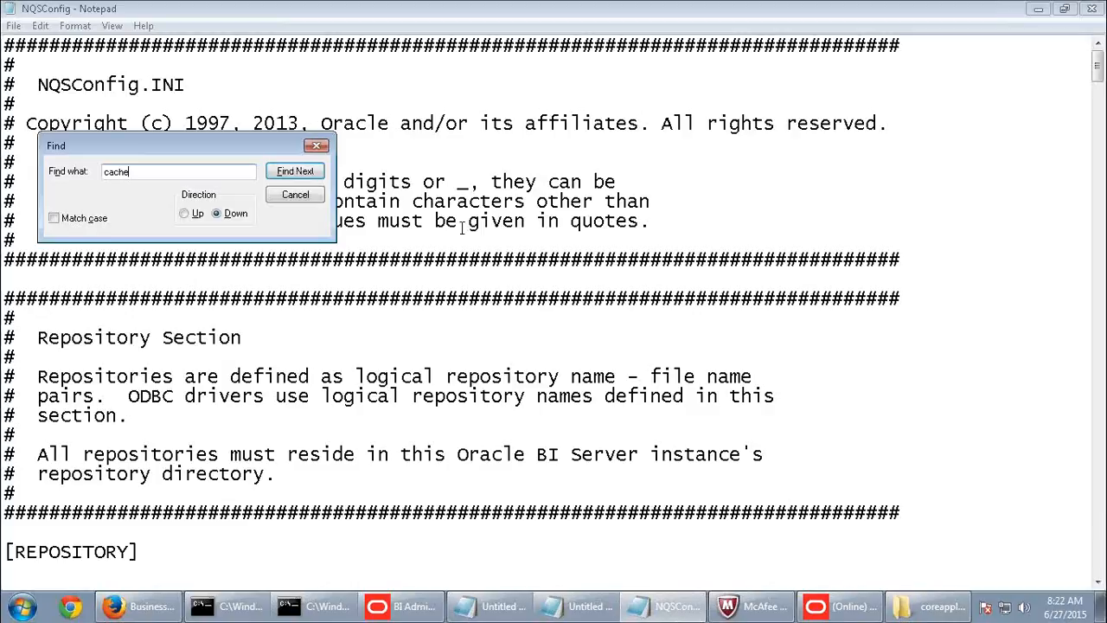
click(295, 172)
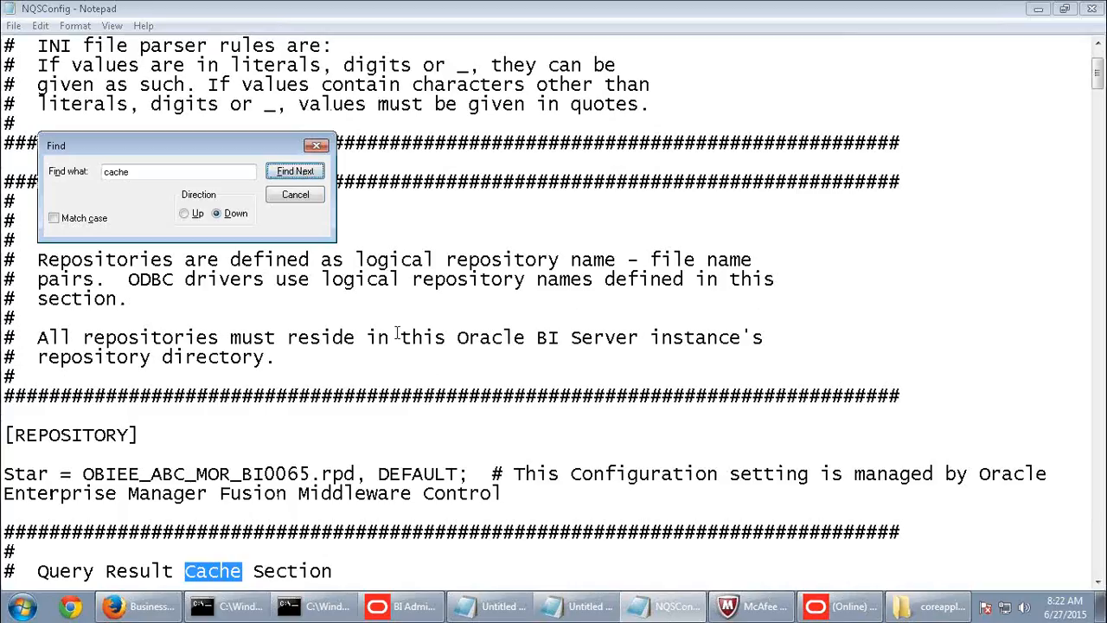
click(295, 193)
scroll(482, 372, down, 2)
scroll(481, 385, down, 6)
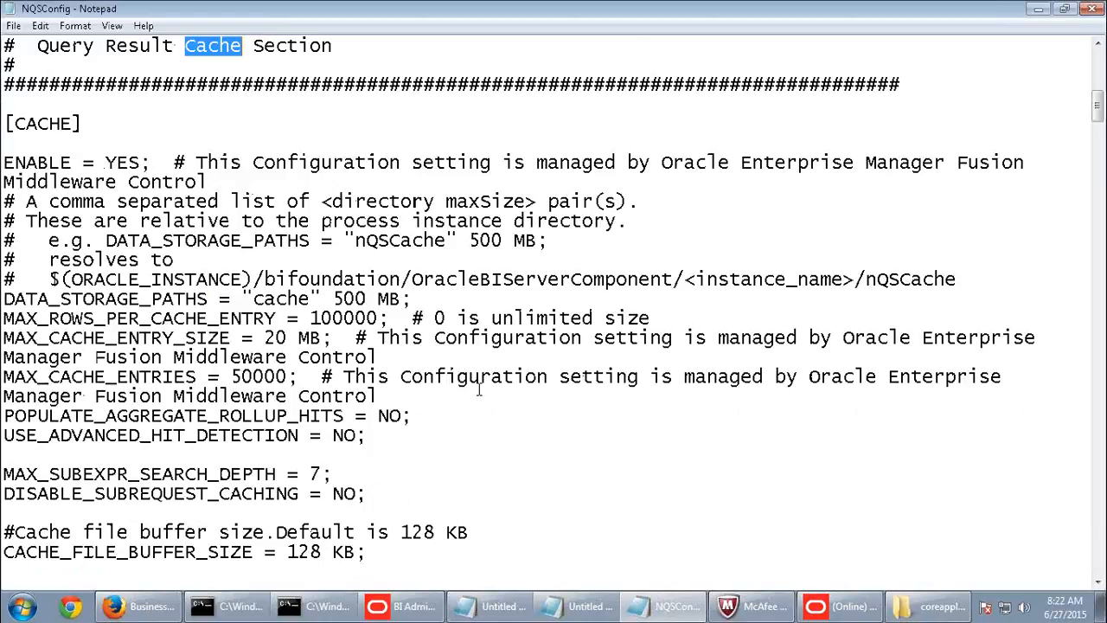
scroll(73, 216, up, 3)
drag(27, 221, 106, 222)
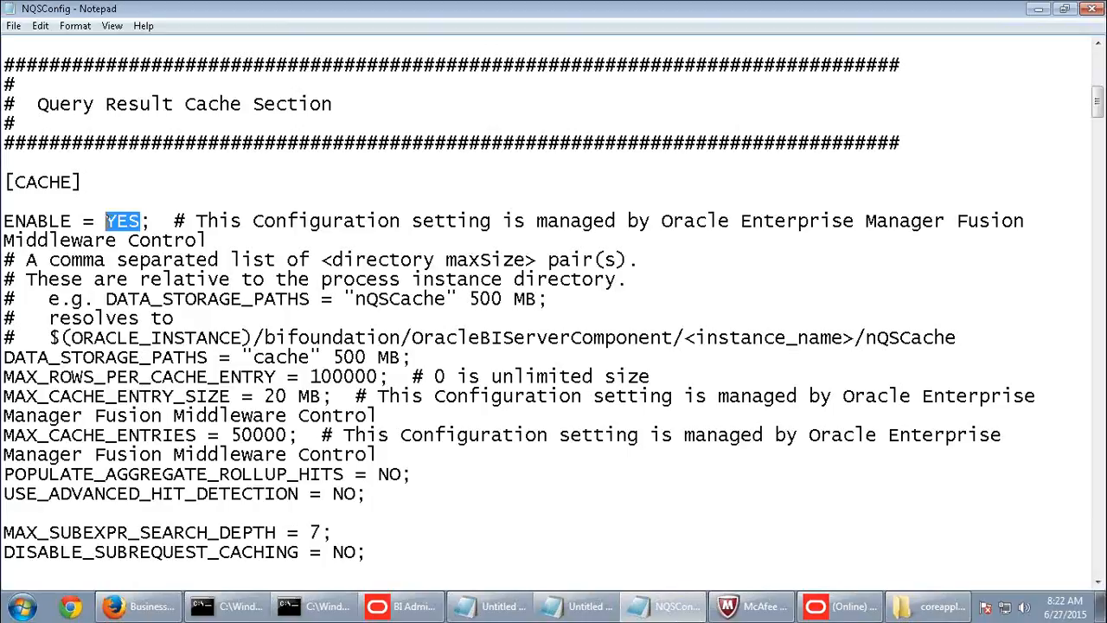
- Scroll through the [CACHE] section of NQSConfig.INI to survey its settings
scroll(121, 223, down, 2)
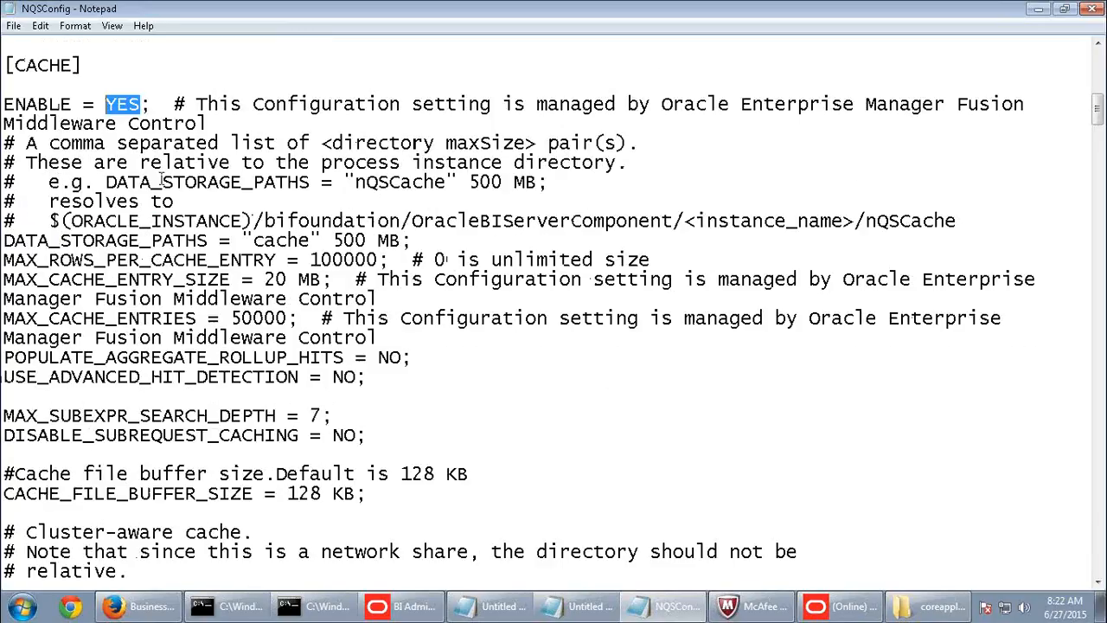
drag(253, 103, 778, 104)
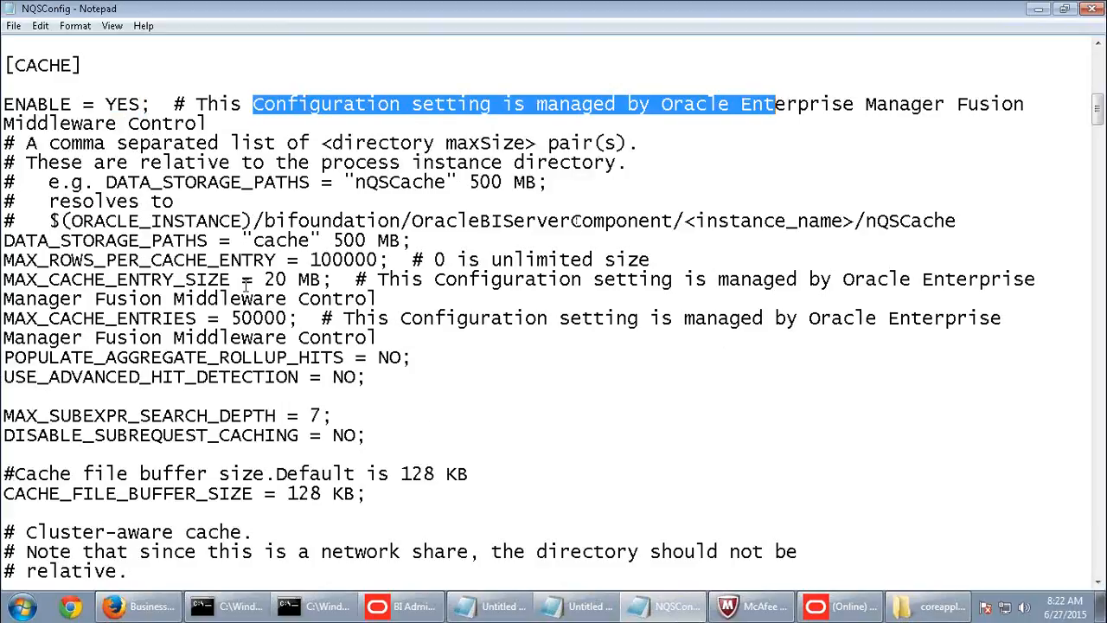
scroll(248, 318, down, 2)
scroll(249, 317, down, 4)
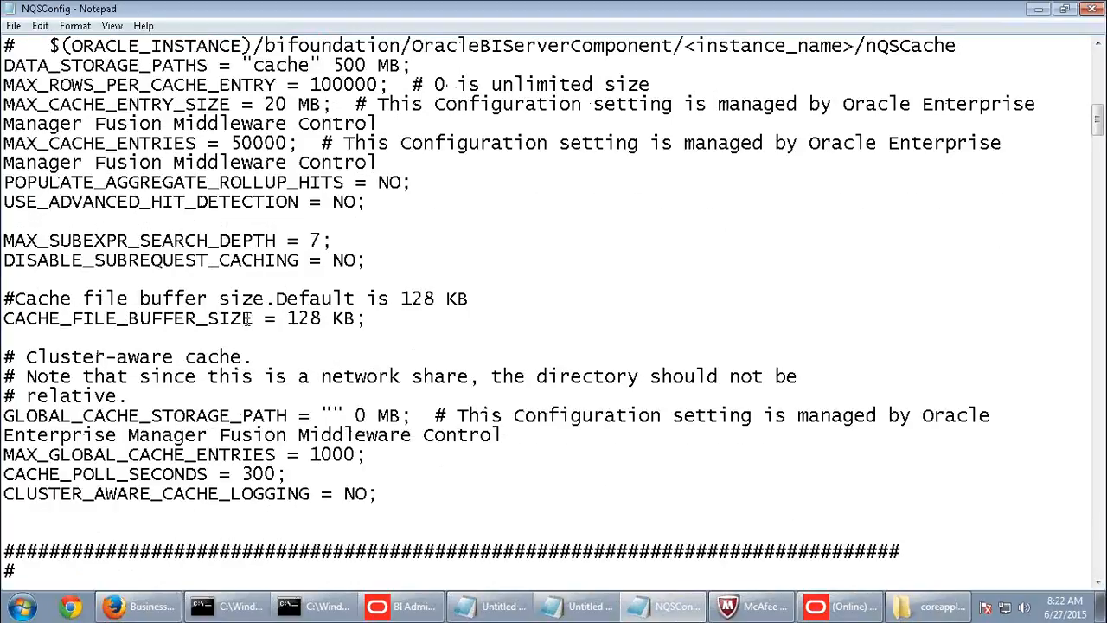
scroll(248, 318, down, 1)
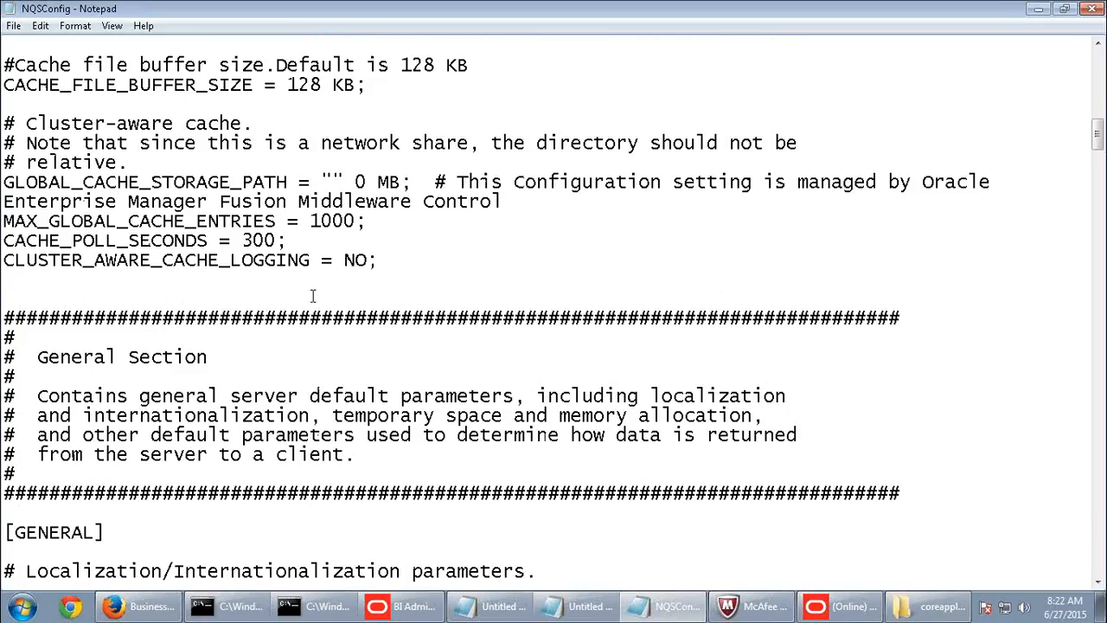
scroll(234, 245, up, 1)
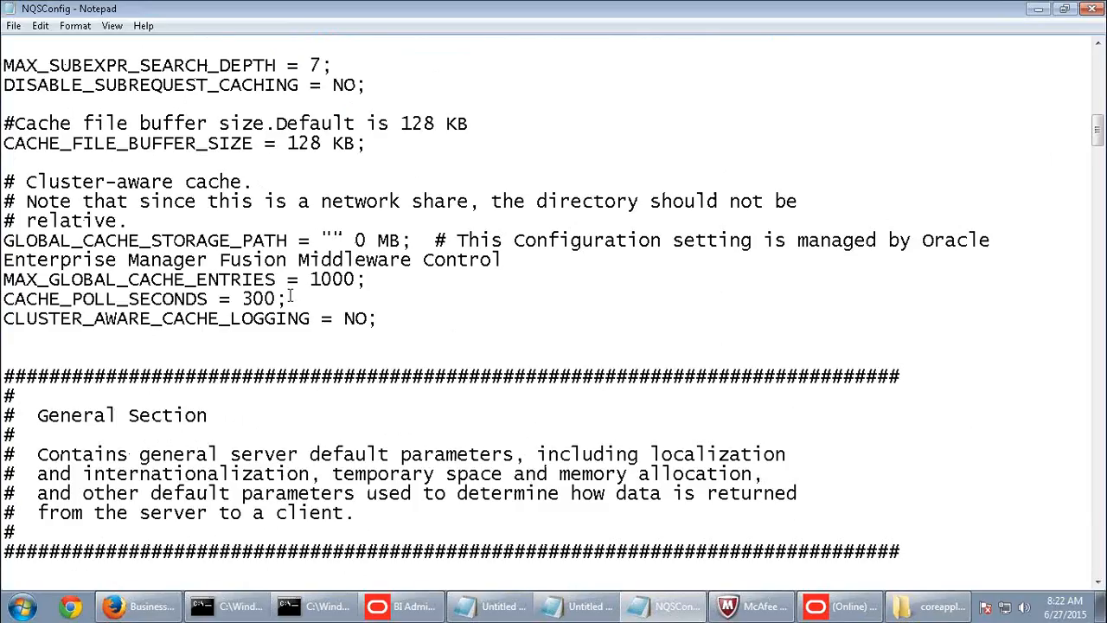
scroll(291, 296, up, 1)
scroll(291, 296, up, 2)
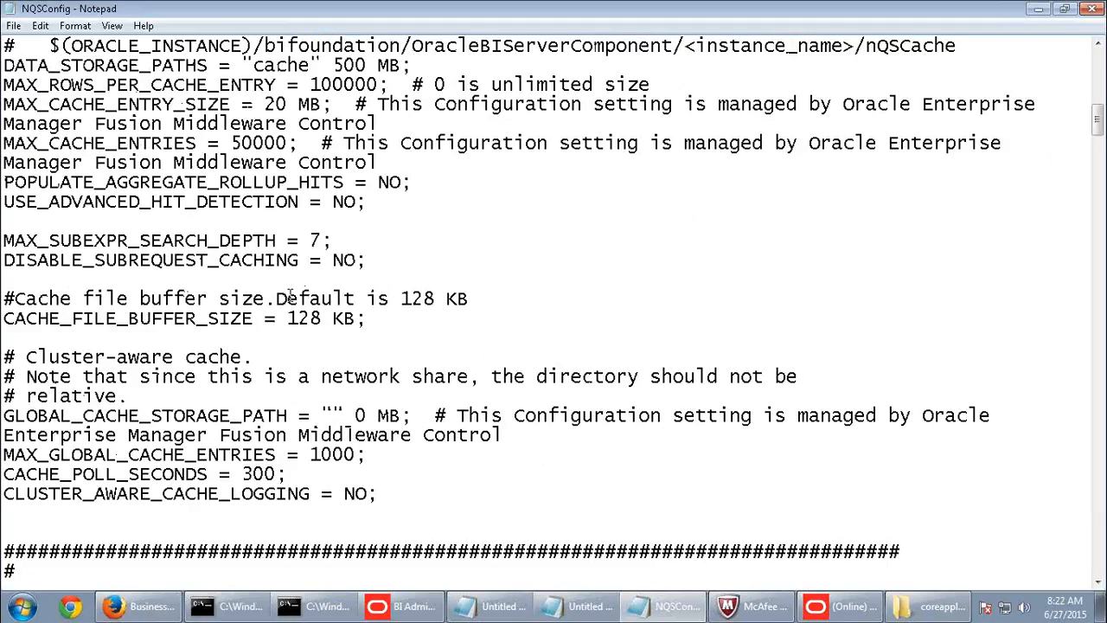
scroll(290, 296, down, 3)
scroll(290, 296, down, 4)
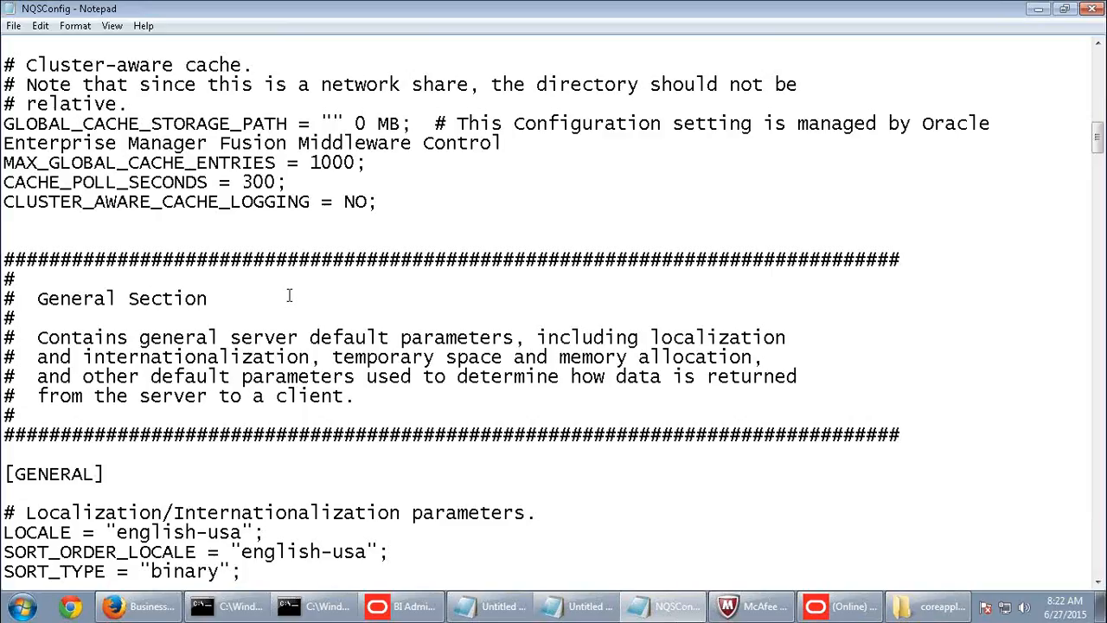
scroll(291, 296, down, 3)
scroll(291, 296, up, 7)
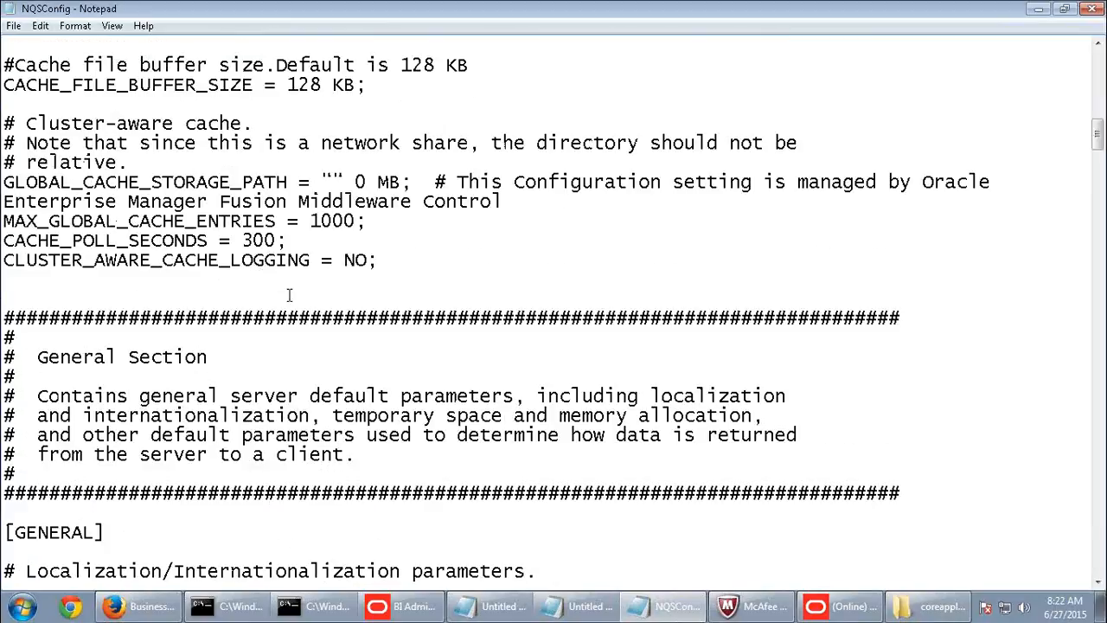
scroll(290, 295, up, 2)
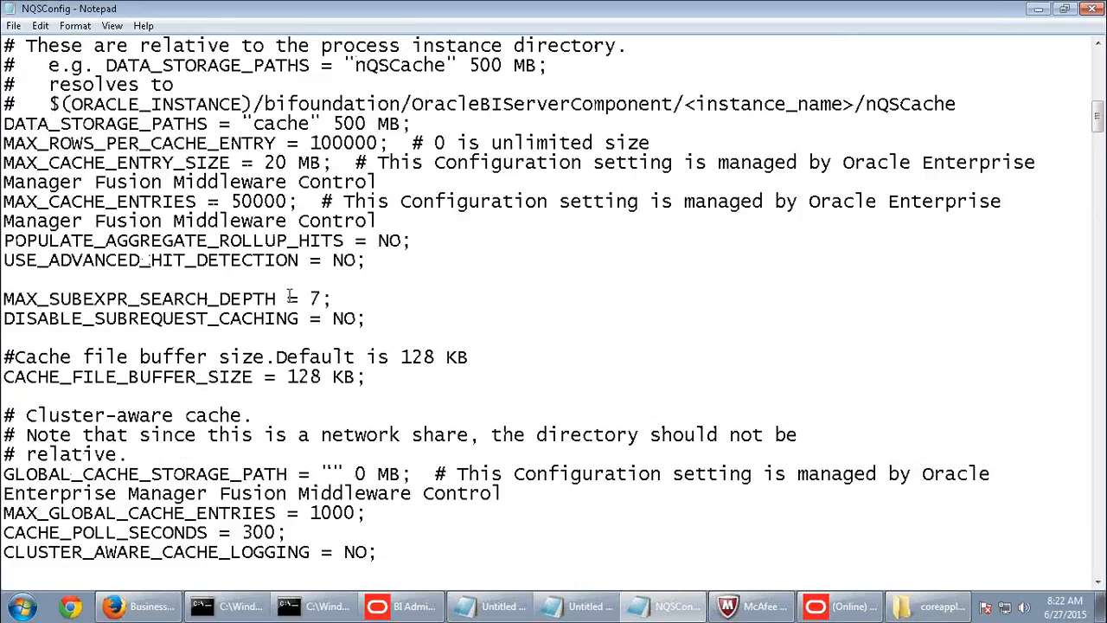
scroll(290, 296, up, 1)
- Highlight the cache storage path at 500 MB, 100000 rows per entry and 20 MB entry size
drag(15, 182, 405, 182)
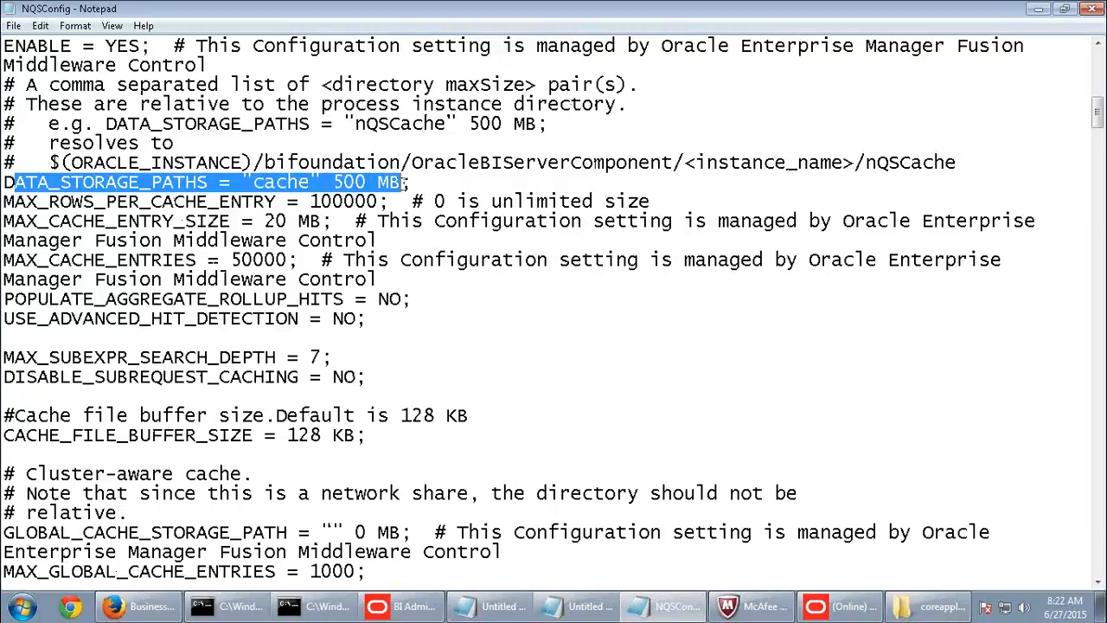
click(494, 185)
click(959, 166)
drag(928, 162, 258, 165)
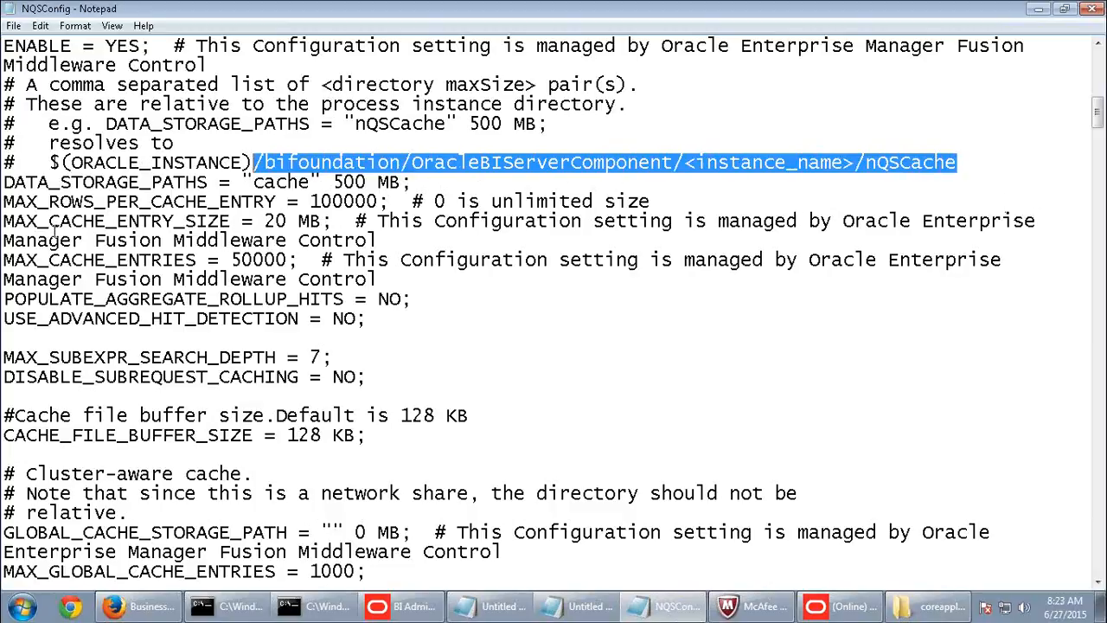
drag(336, 183, 403, 184)
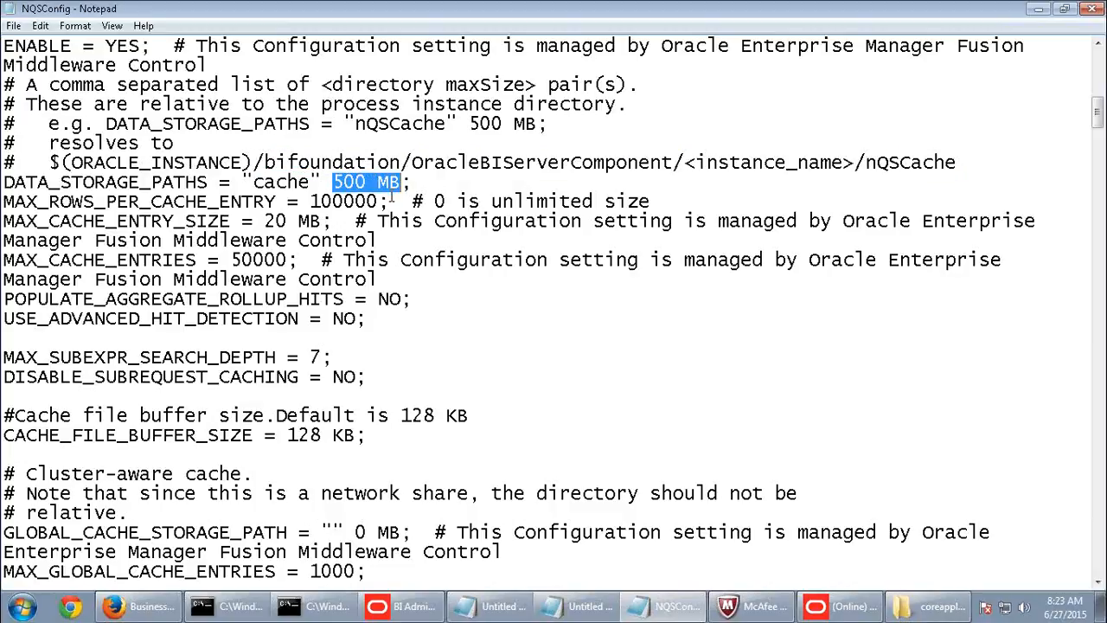
drag(3, 202, 379, 202)
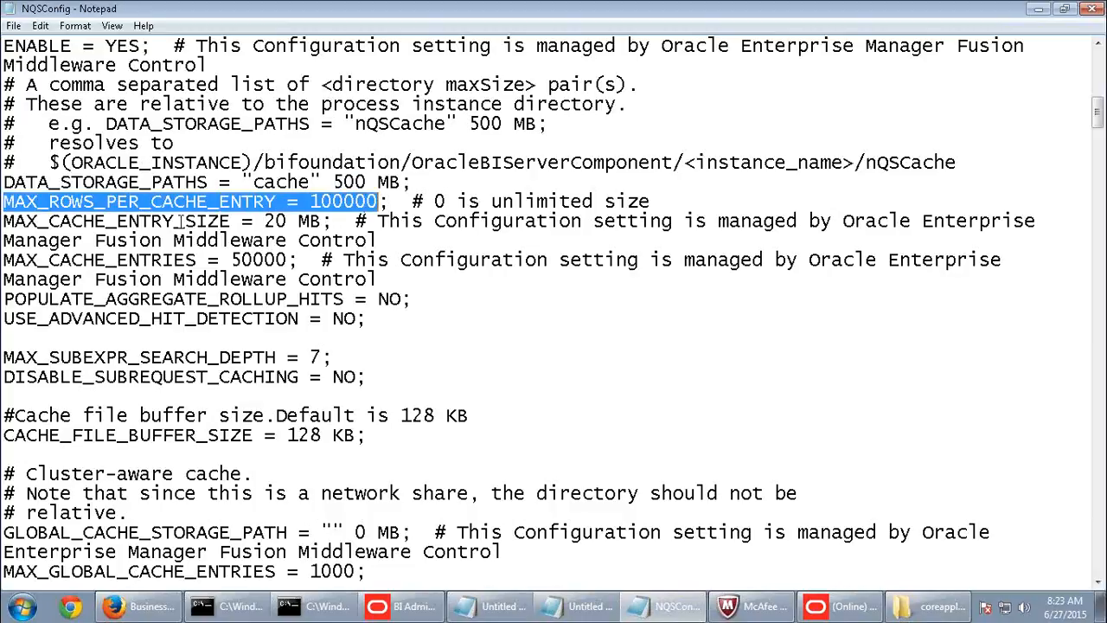
drag(116, 222, 325, 223)
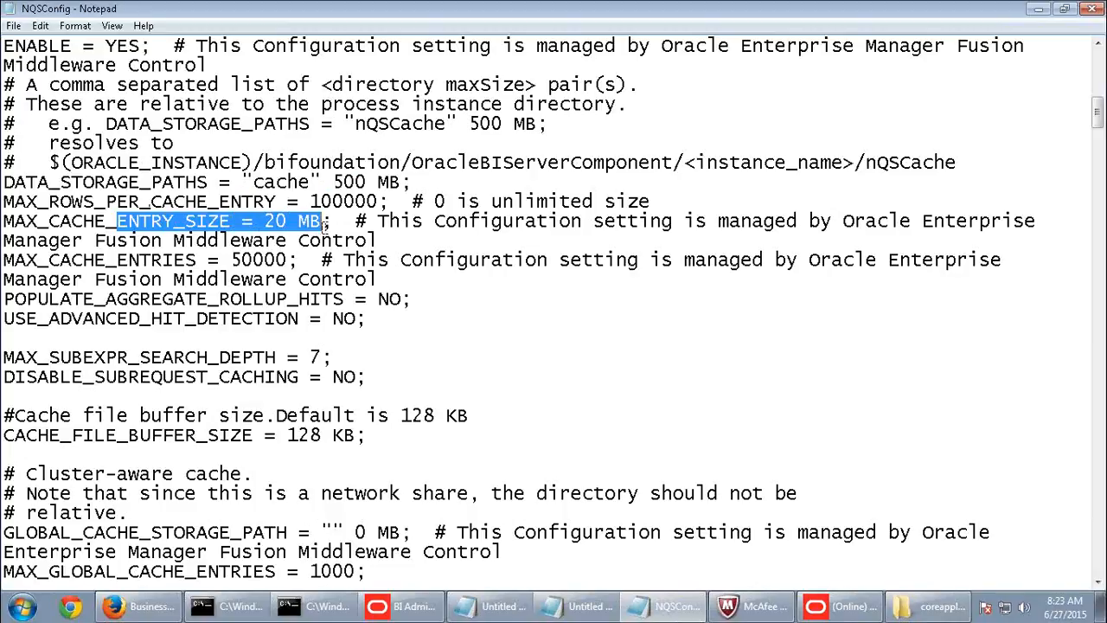
drag(416, 224, 447, 223)
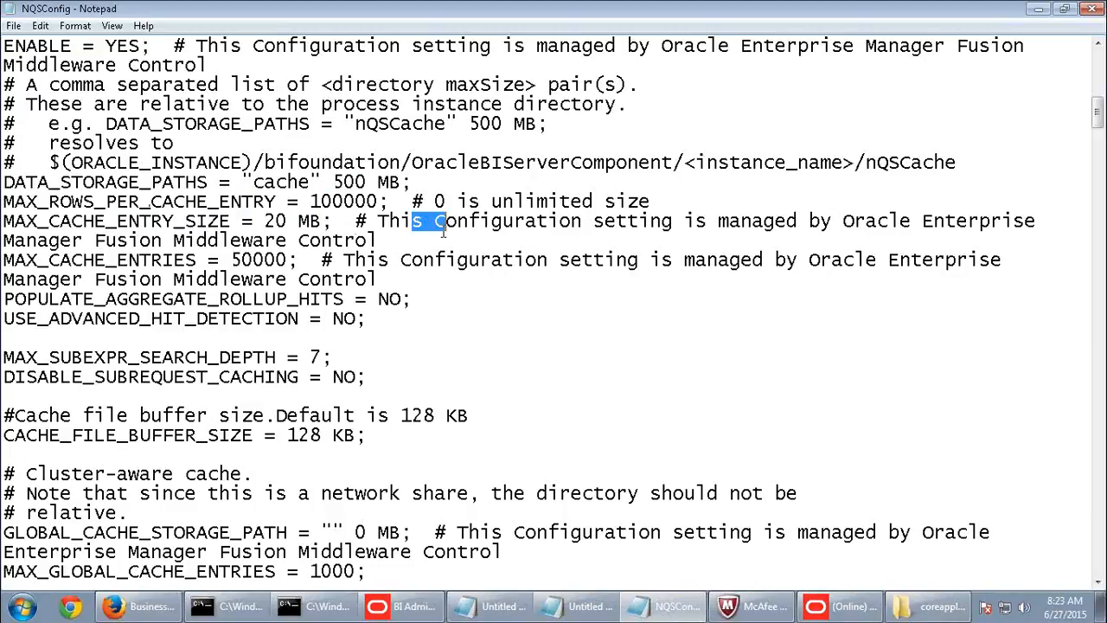
click(137, 606)
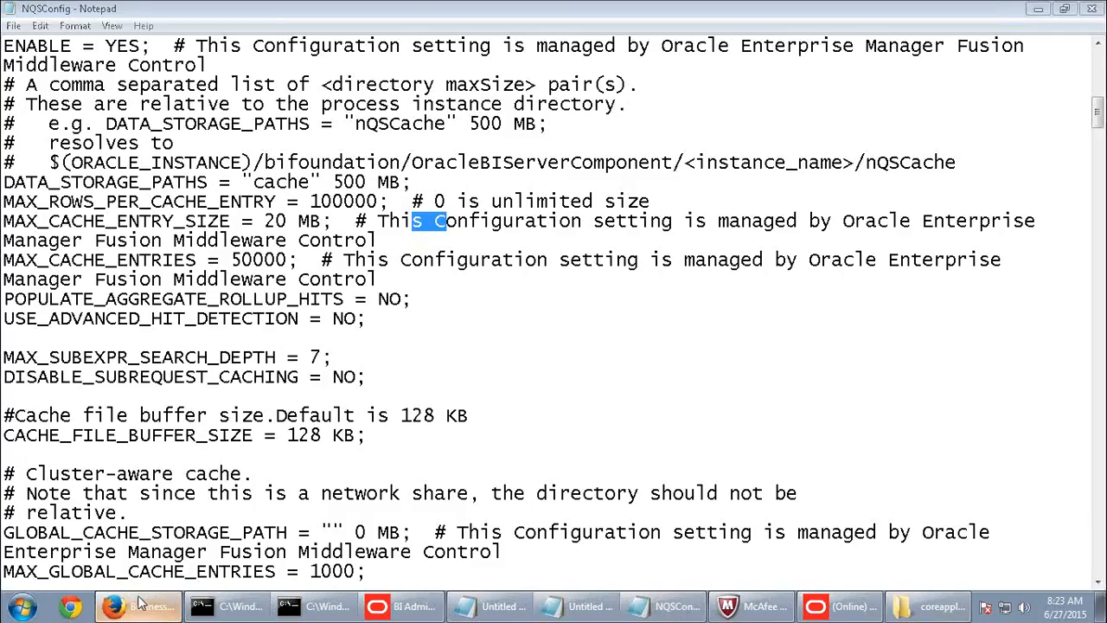
- Highlight the 20 MB maximum entry size, then close NQSConfig.INI and the cache information report
double_click(377, 340)
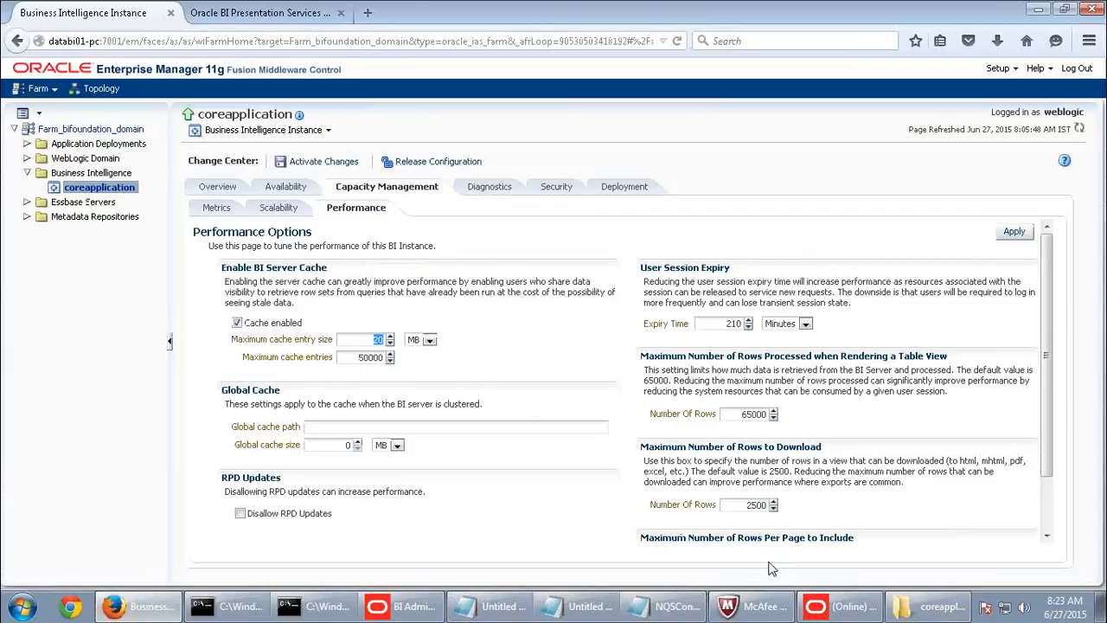
click(838, 606)
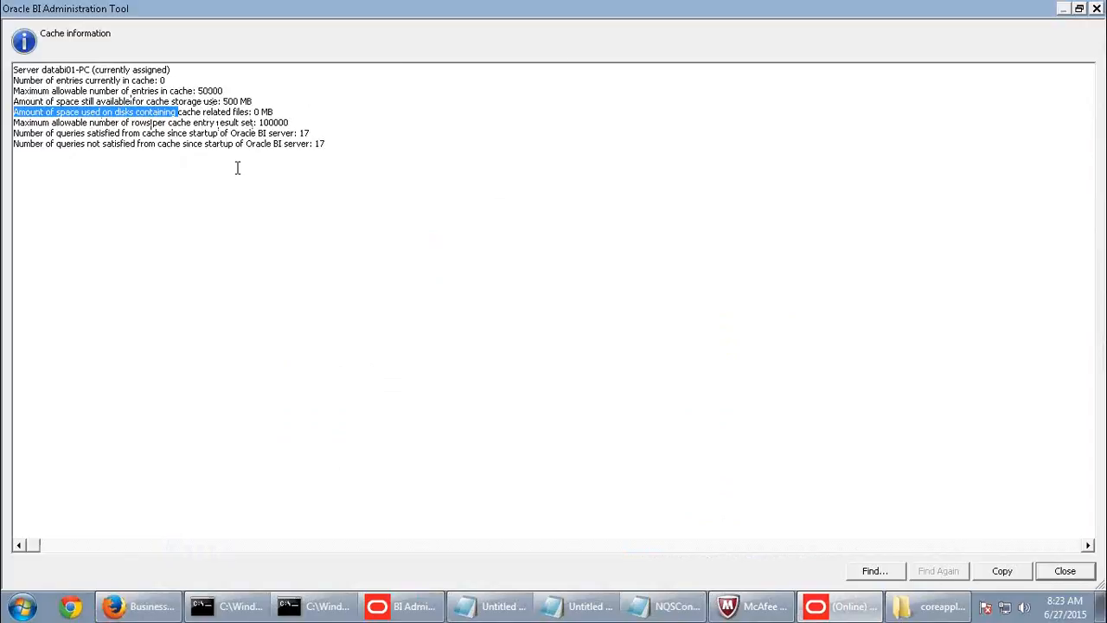
click(666, 607)
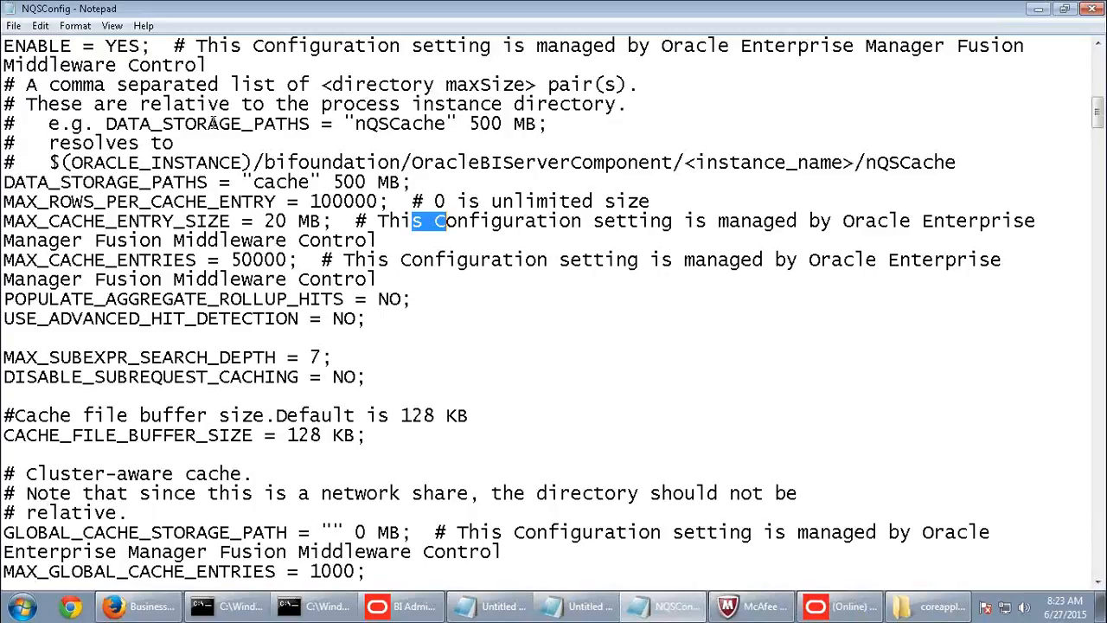
click(1091, 9)
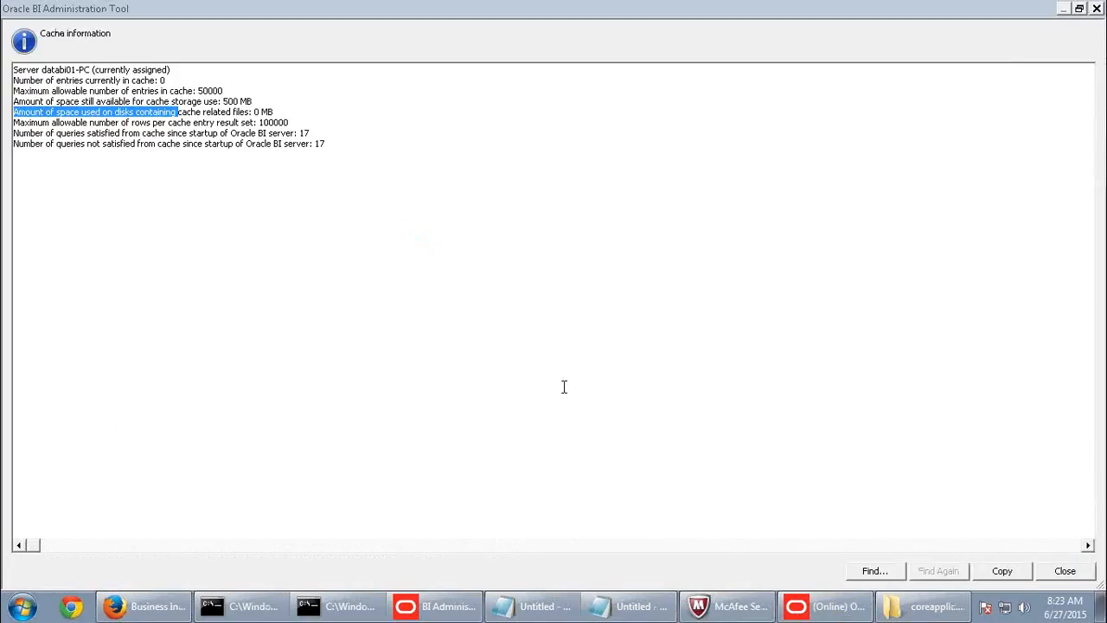
click(1065, 572)
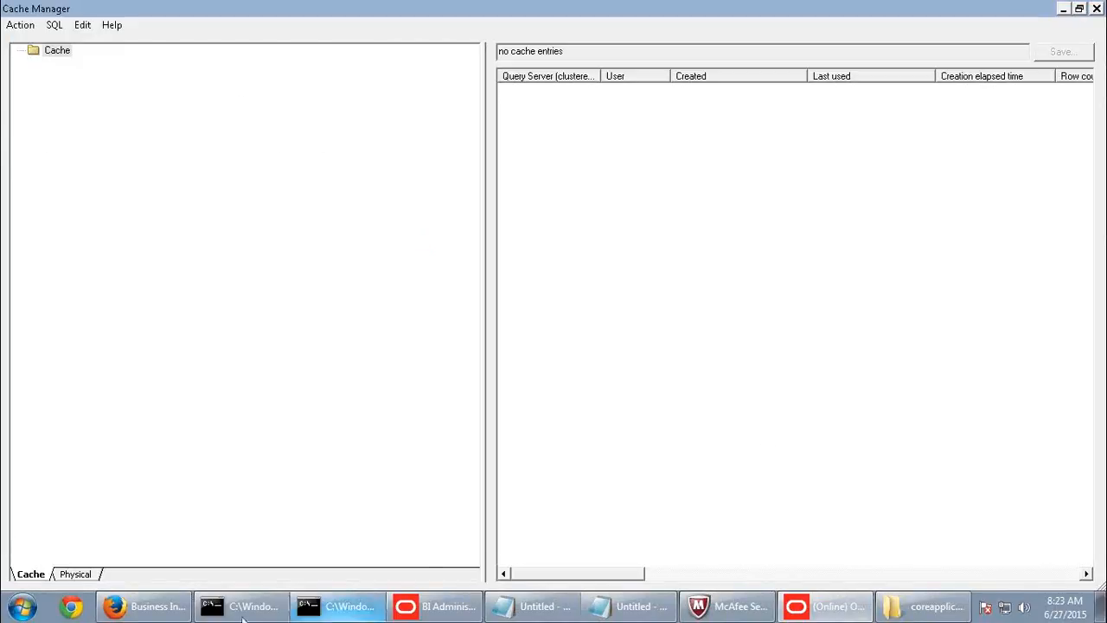
click(183, 610)
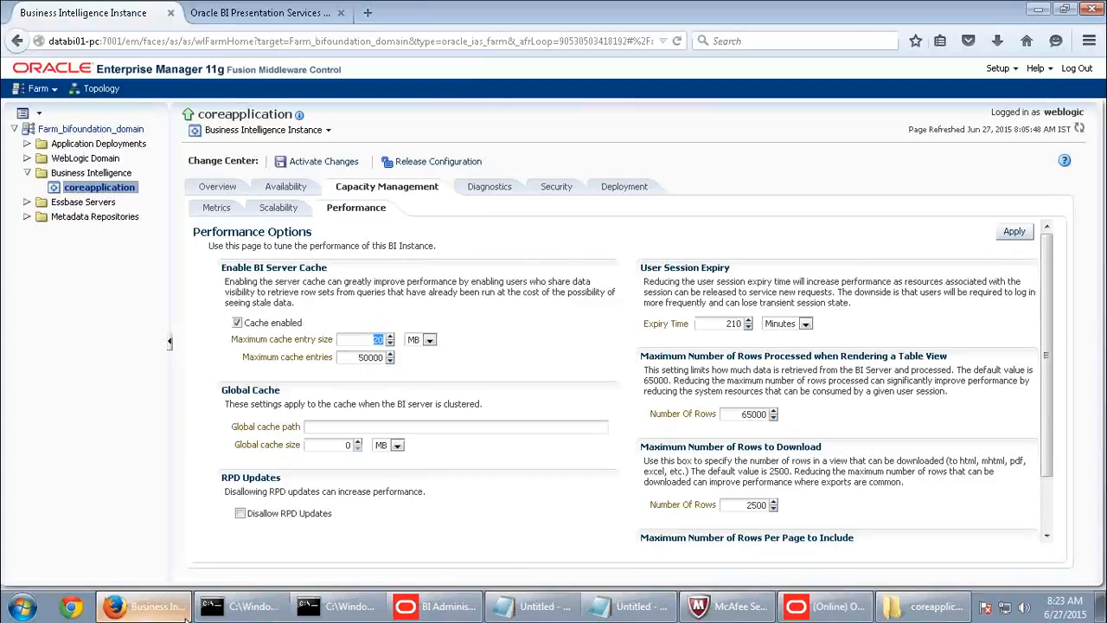
- From the Presentation Services page, go Home and open the saved Sales by State analysis
click(293, 13)
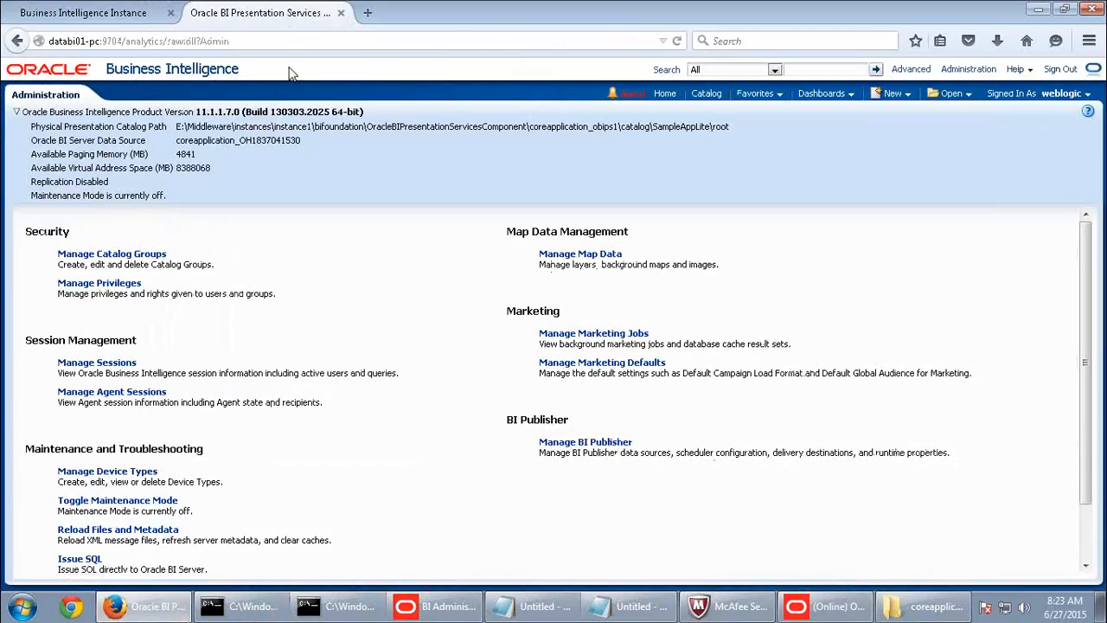
click(662, 95)
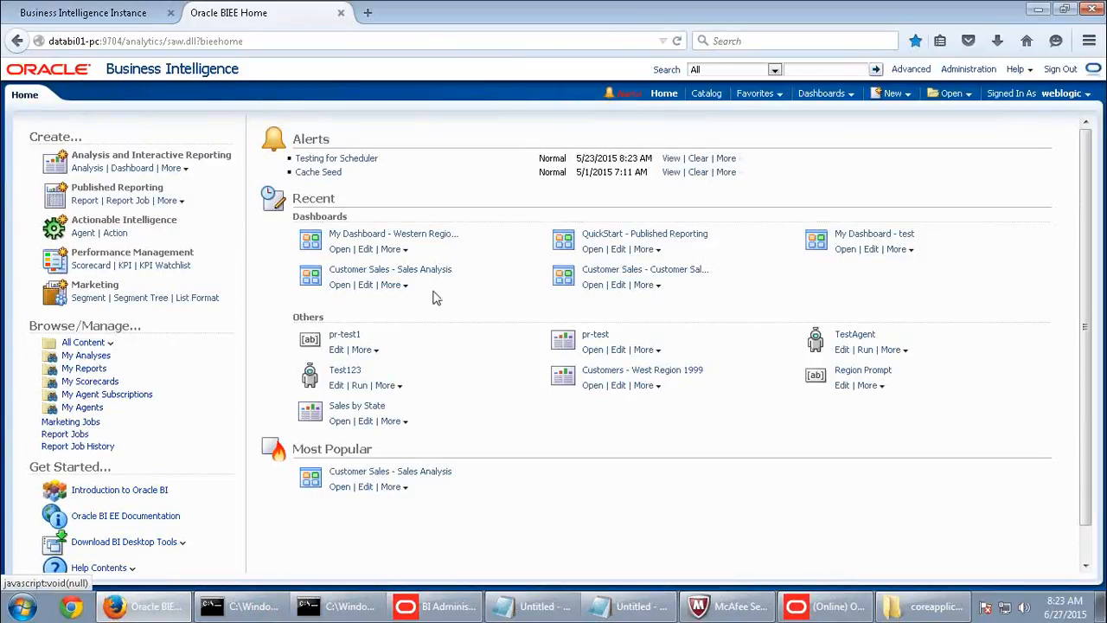
click(340, 421)
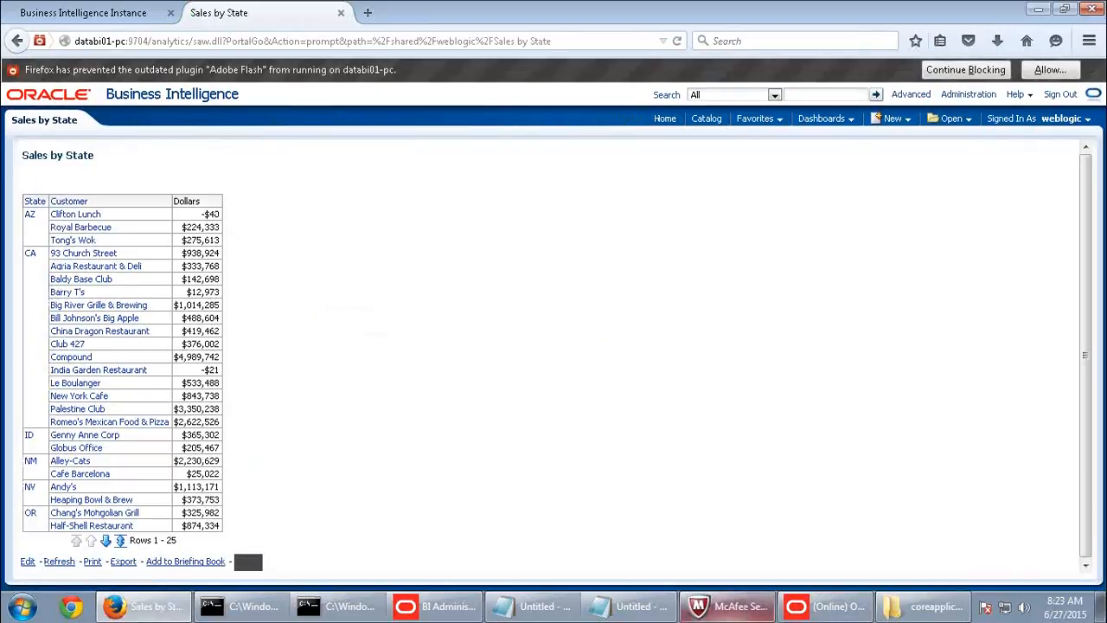
- Refresh Cache Manager and purge the one new Sales by State cache entry
click(827, 605)
click(26, 29)
click(31, 42)
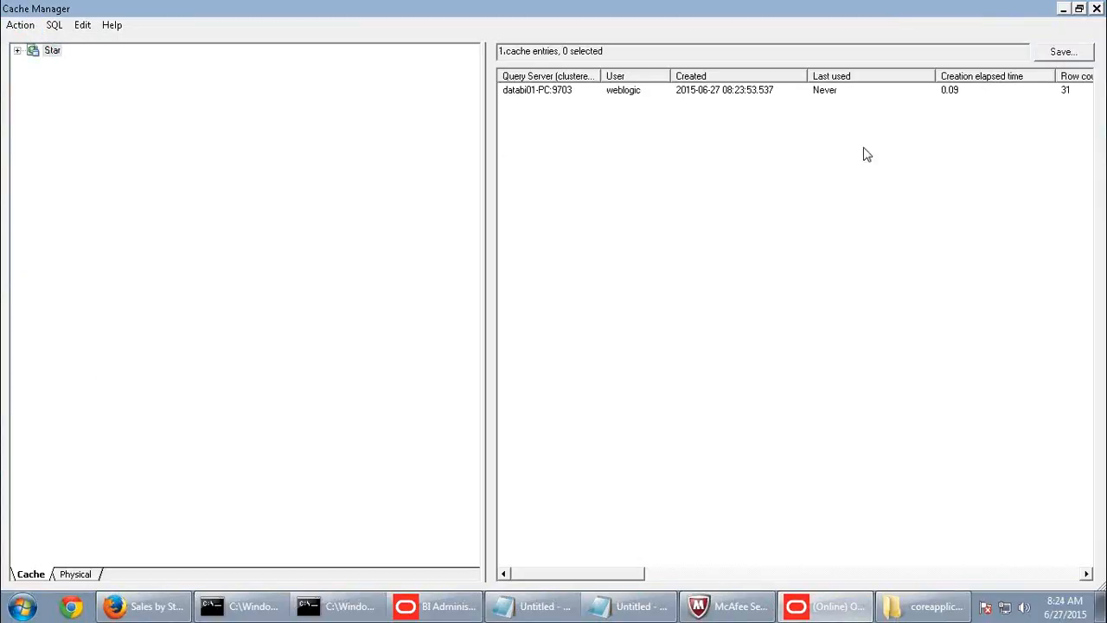
right_click(585, 91)
click(606, 121)
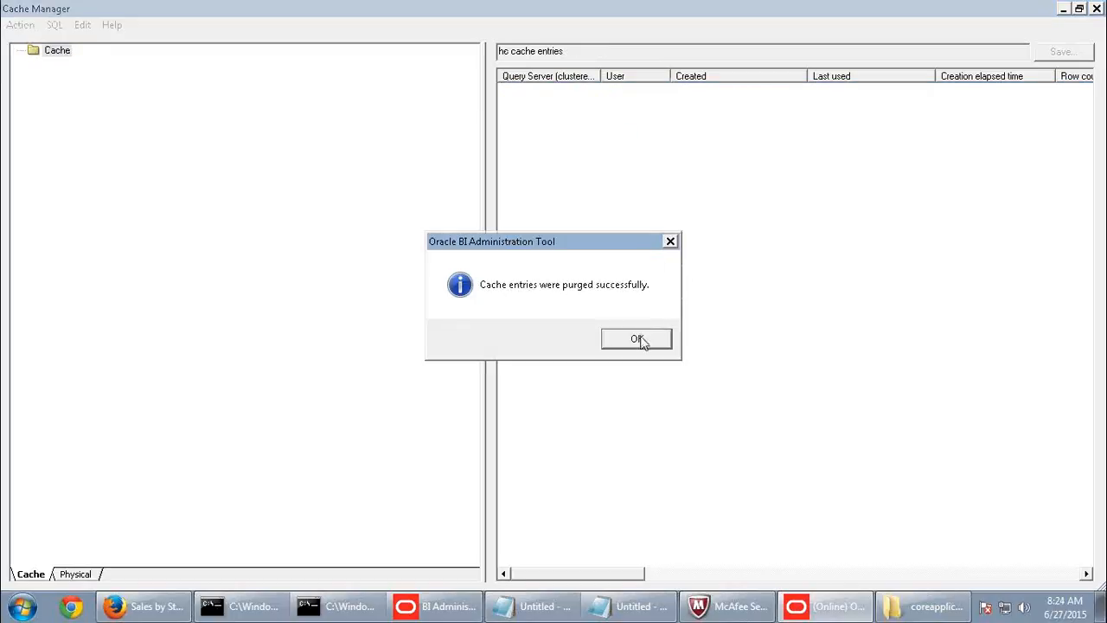
click(641, 337)
click(149, 610)
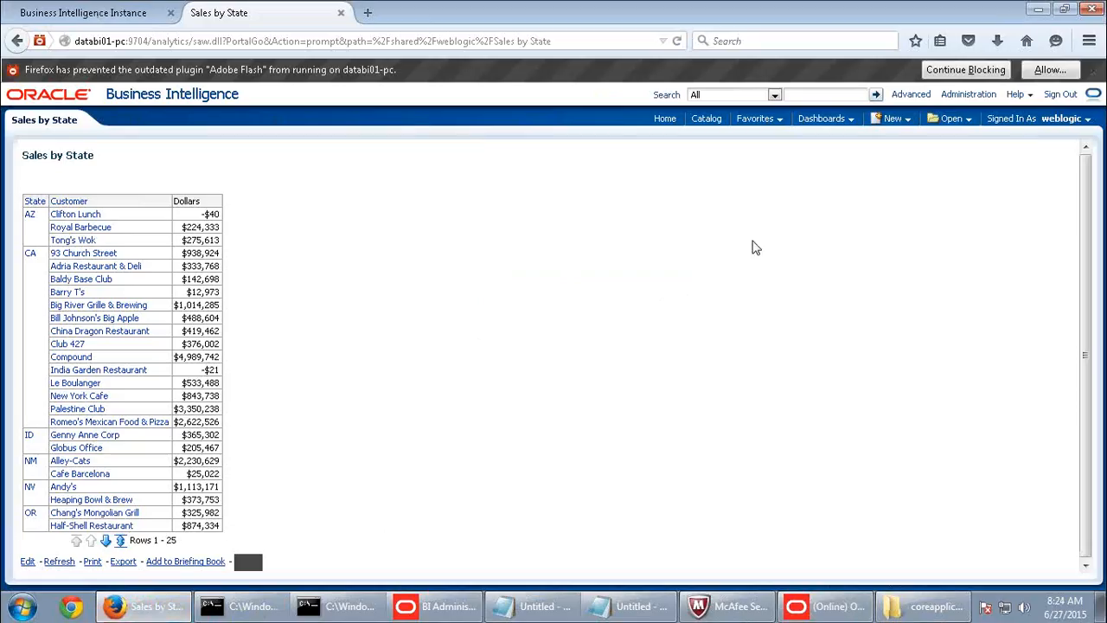
click(898, 121)
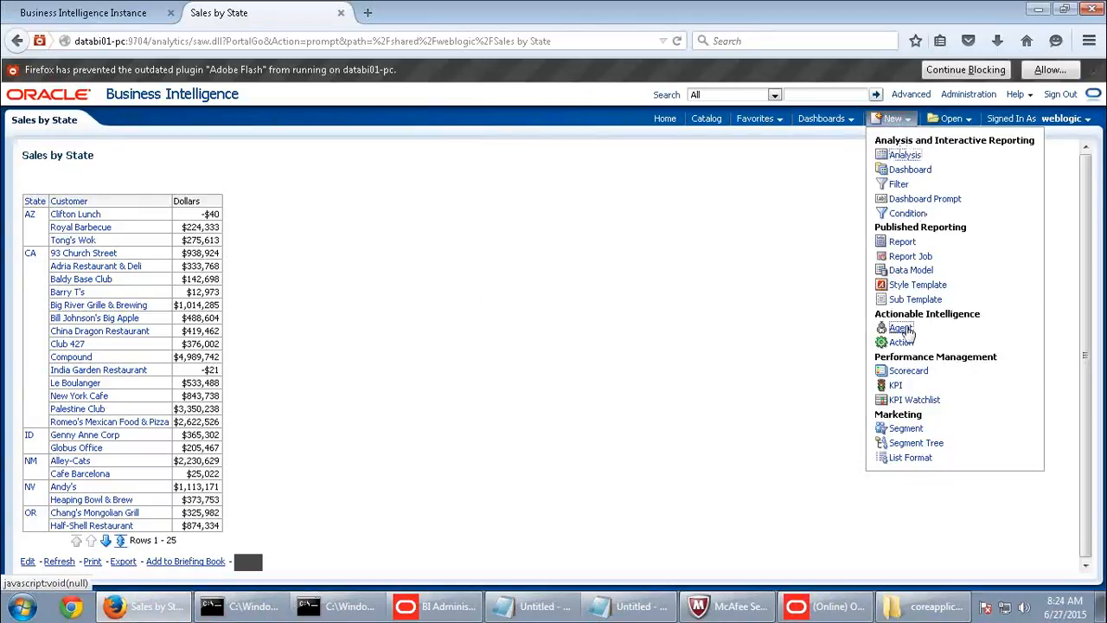
- Create a new agent recurring daily from 06/27/2015 08:25 AM and review its Condition settings
click(907, 330)
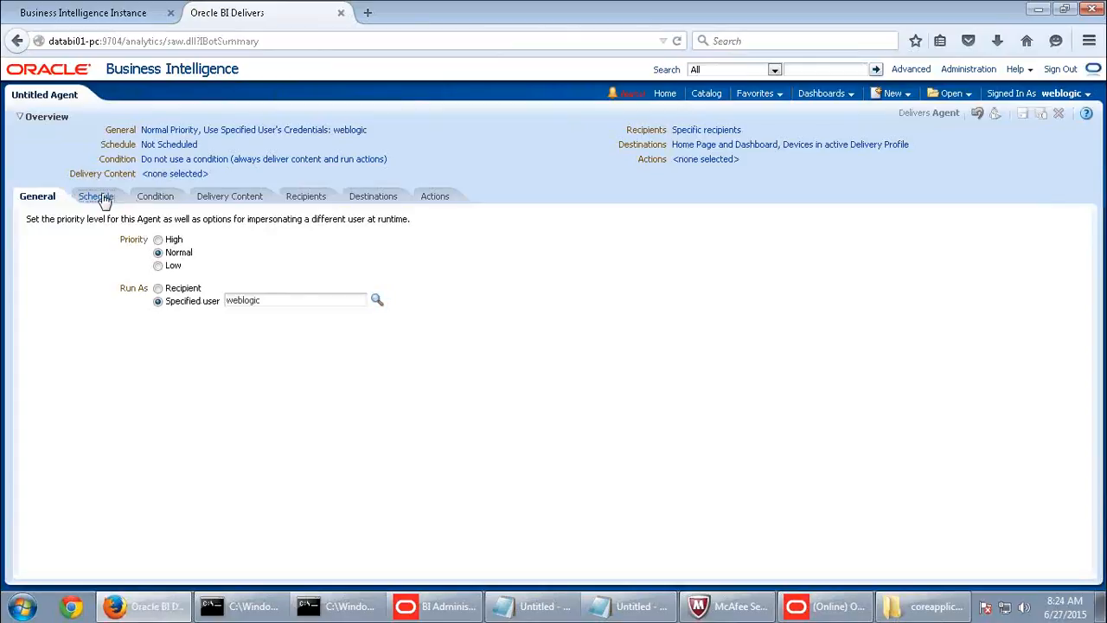
click(102, 198)
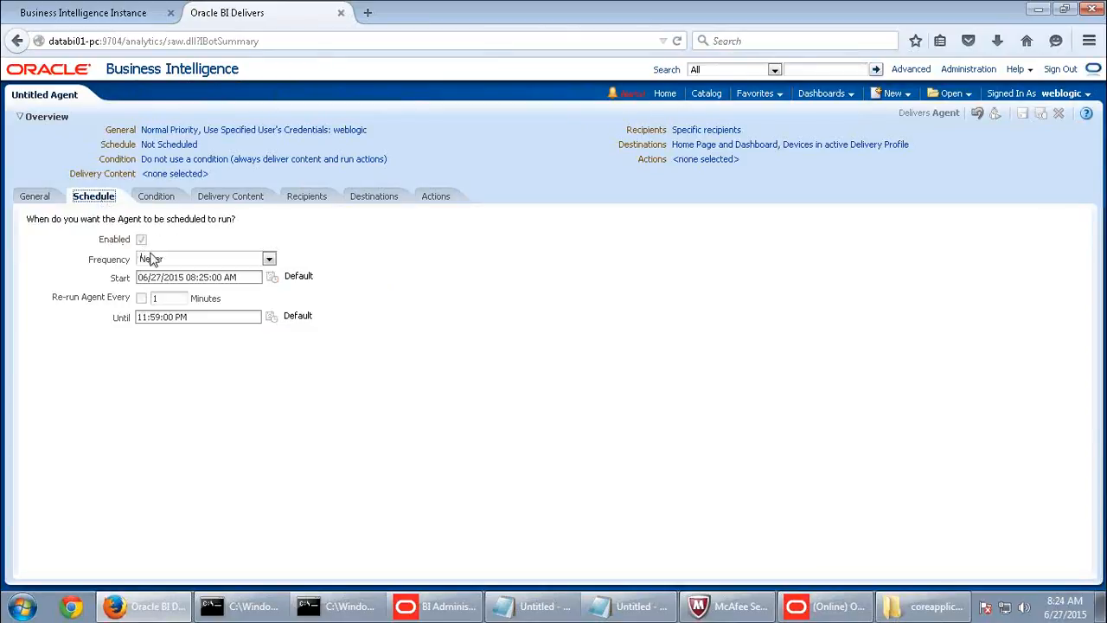
click(151, 259)
click(164, 294)
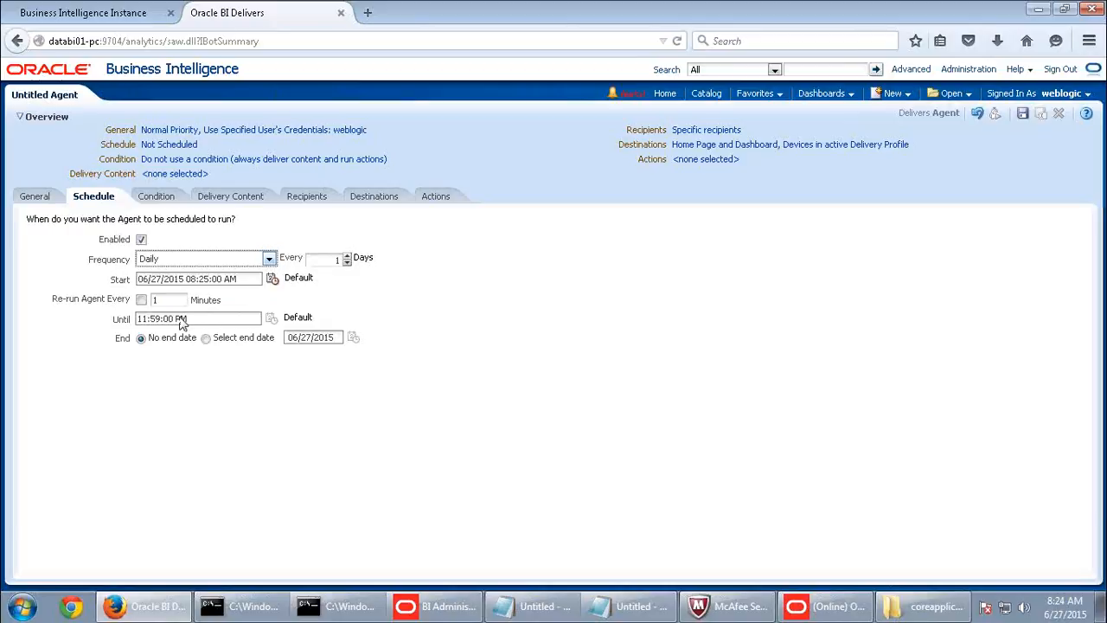
click(144, 324)
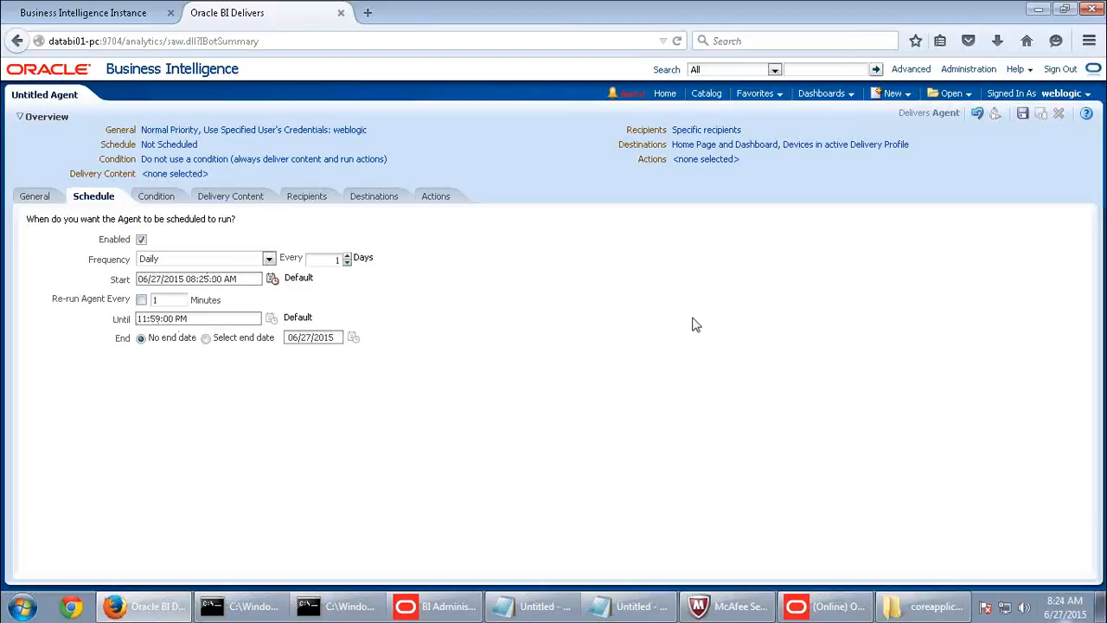
click(168, 199)
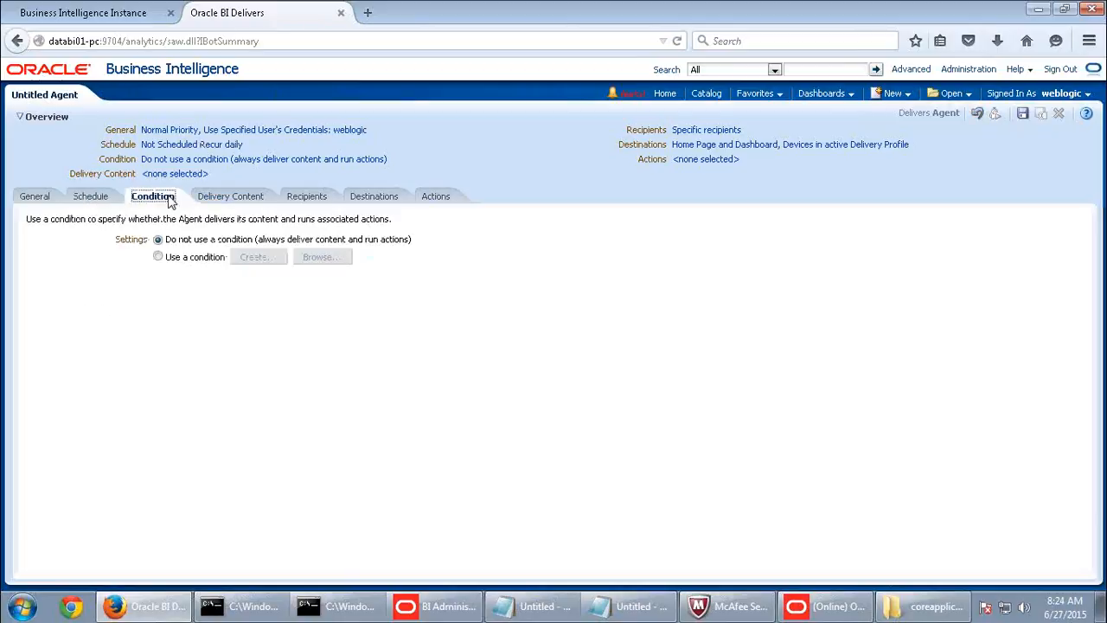
click(224, 197)
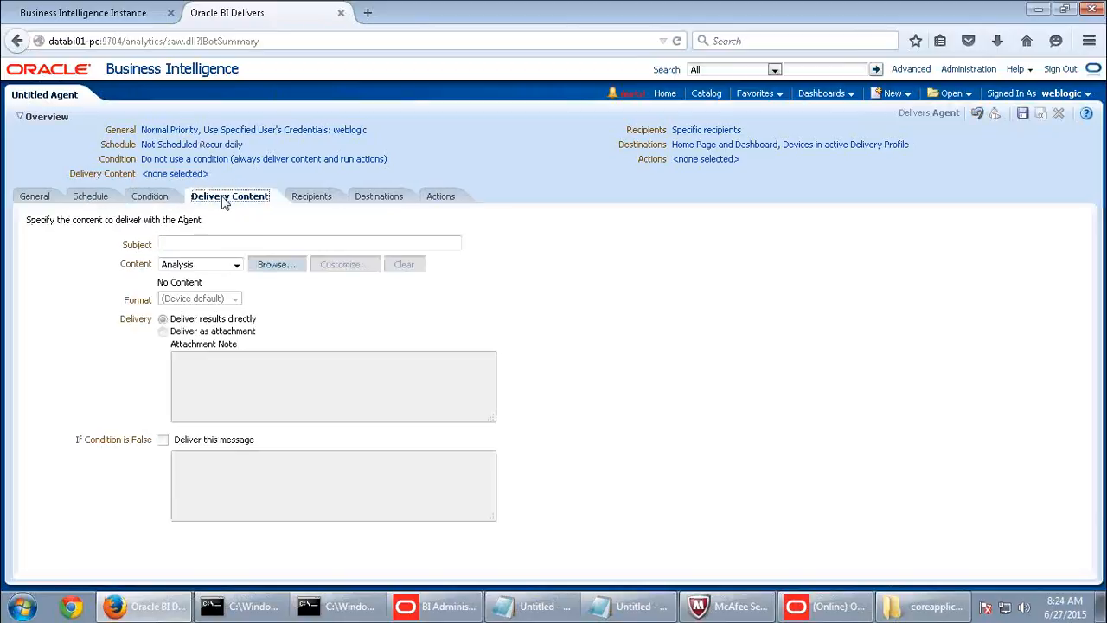
- Choose the Sales by State analysis from Shared Folders as the agent's delivery content
click(276, 267)
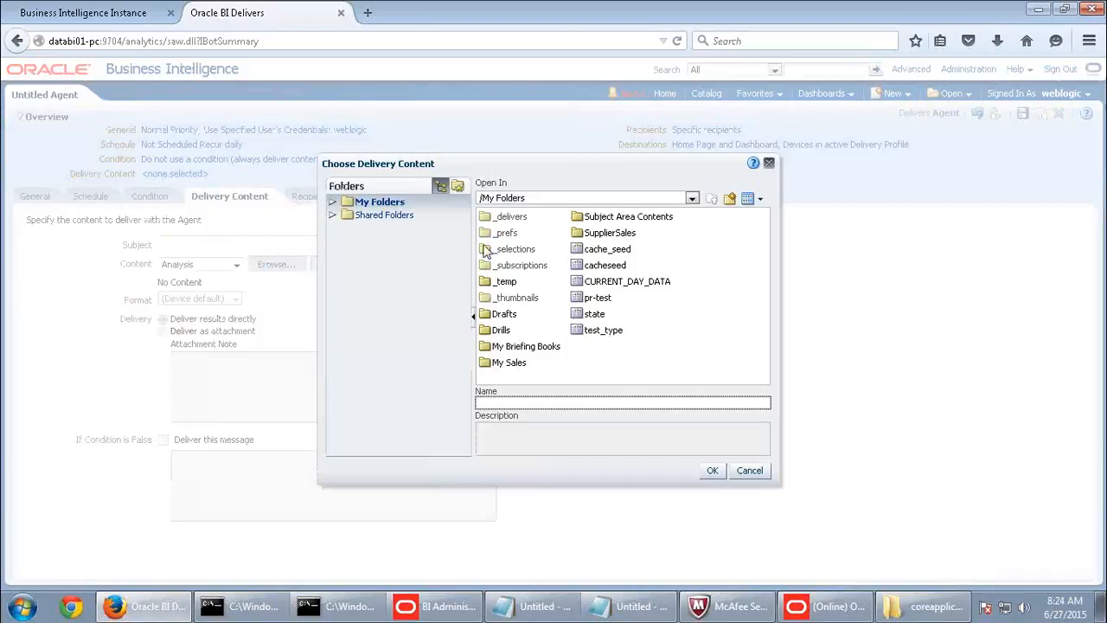
click(380, 216)
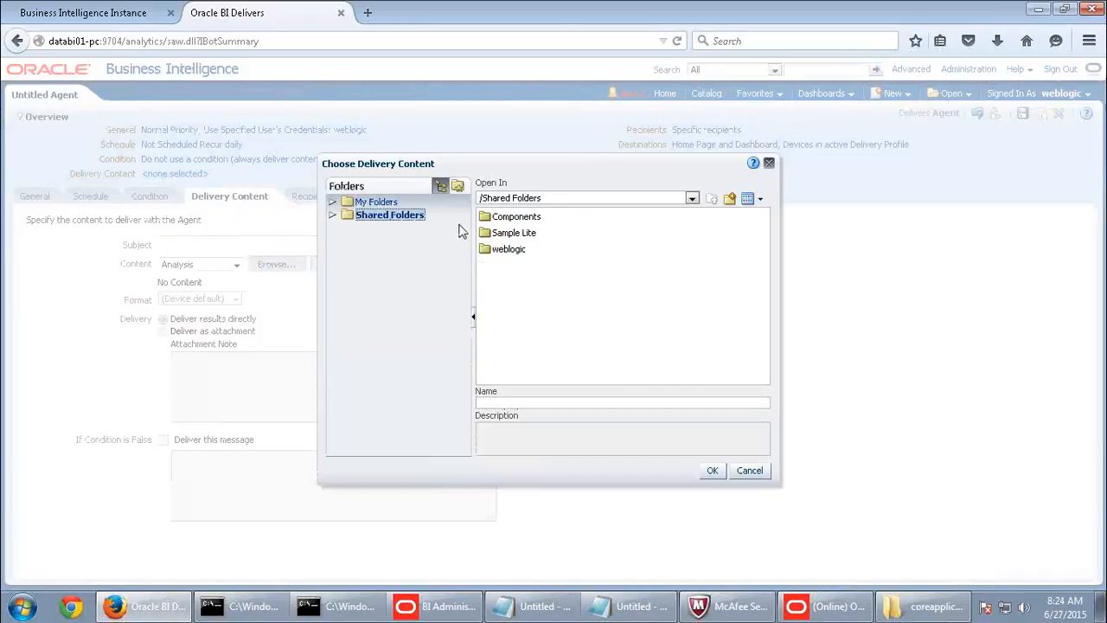
double_click(386, 216)
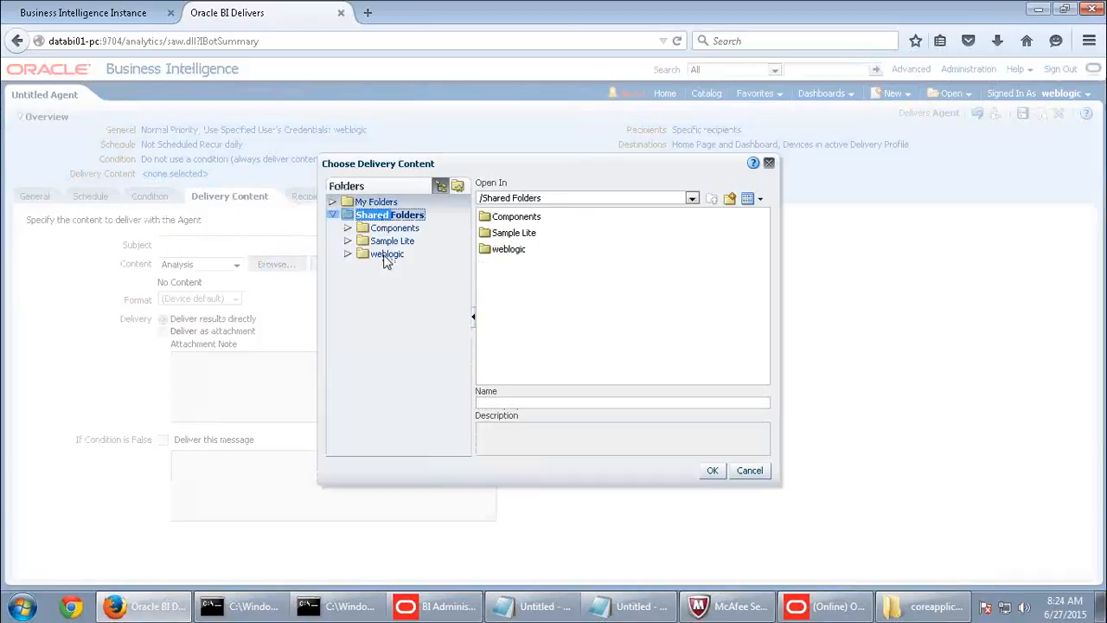
double_click(388, 254)
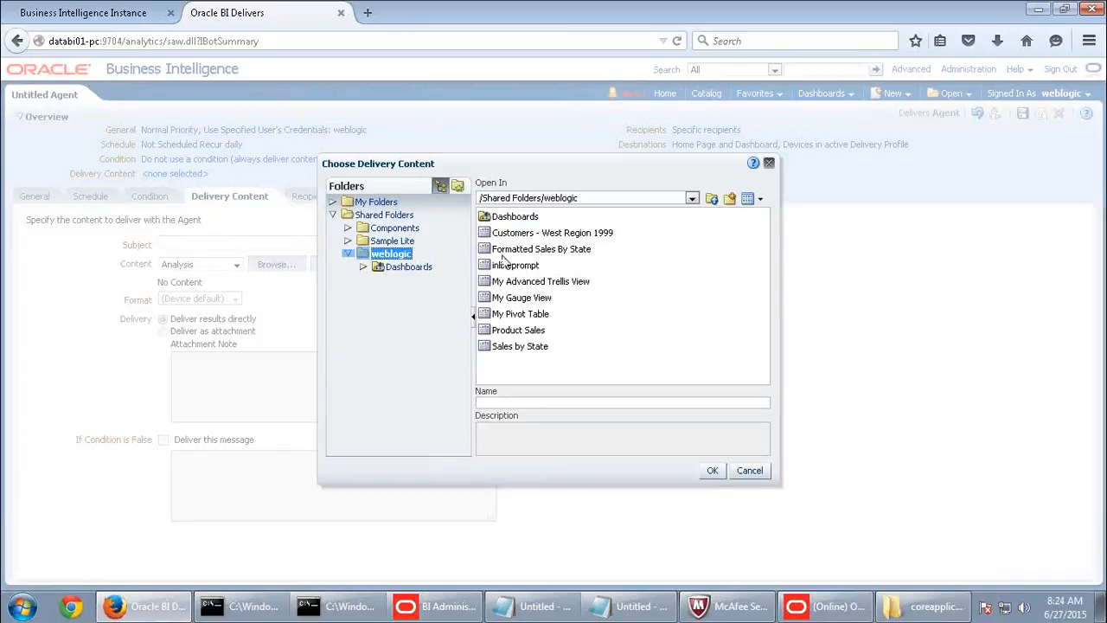
click(516, 347)
click(717, 474)
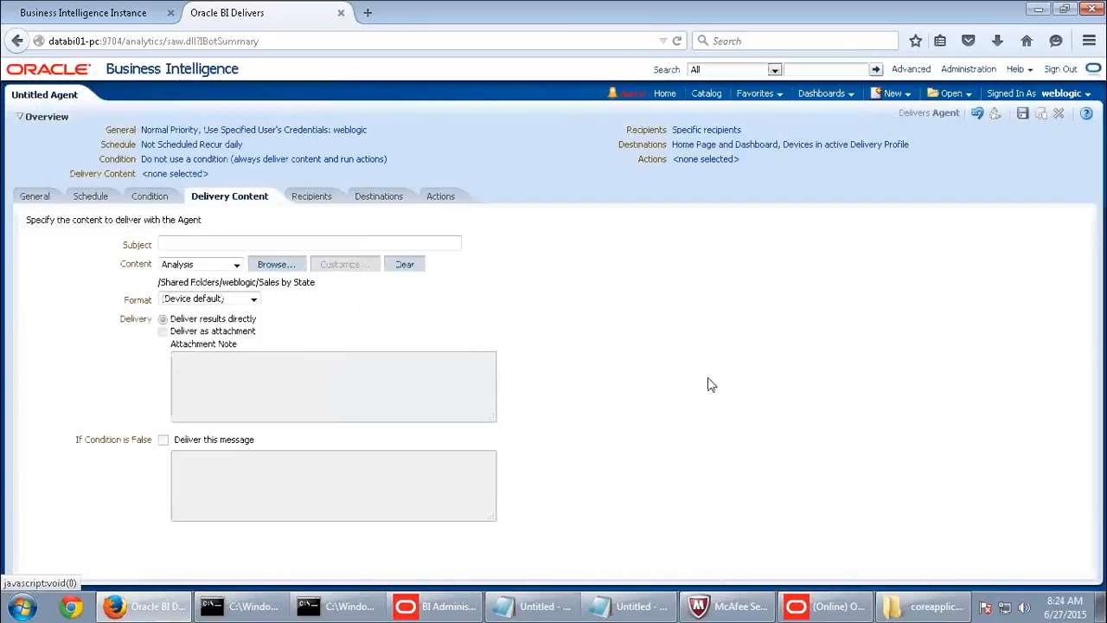
- Set the only destination to Oracle BI Server Cache, unchecking Home Page and Devices
click(312, 197)
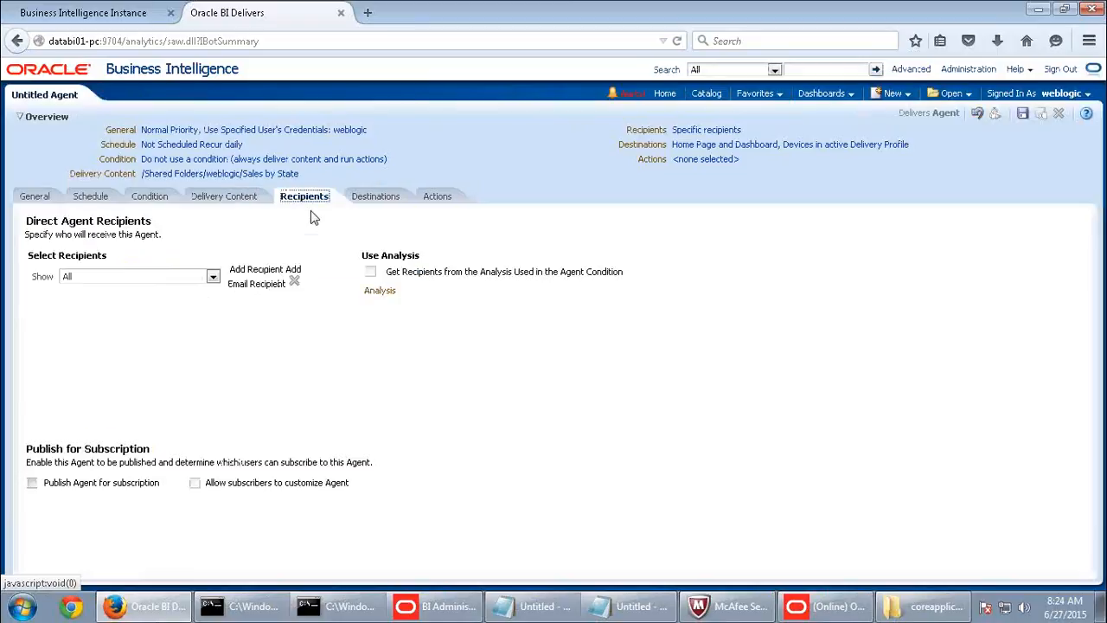
click(371, 201)
click(158, 359)
click(158, 240)
click(158, 252)
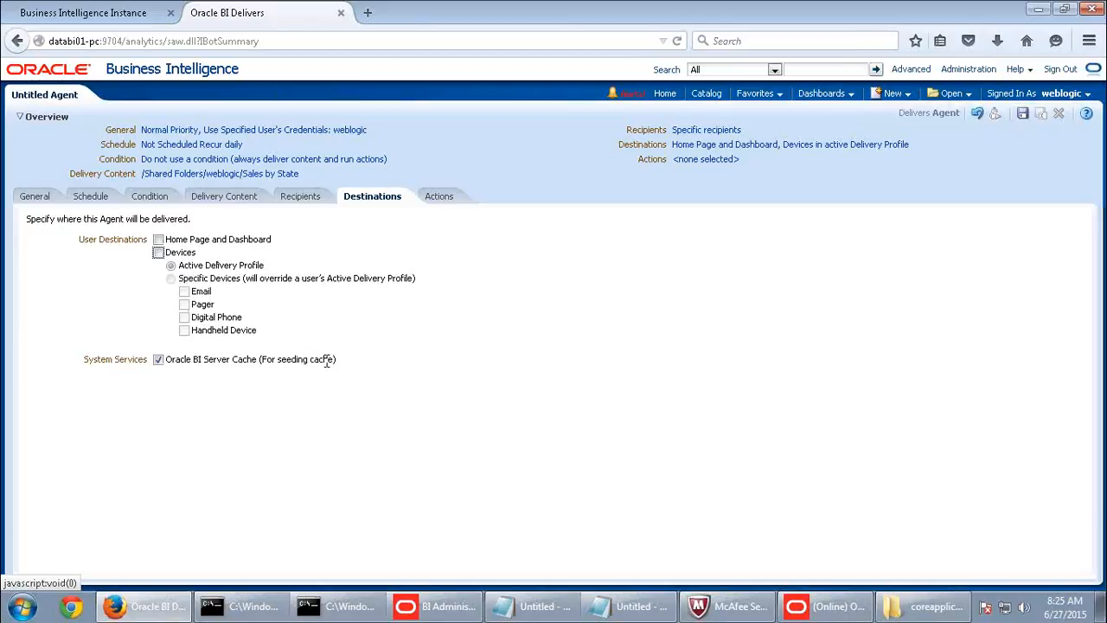
- Save the agent as 'cache seed' in My Folders
click(1023, 115)
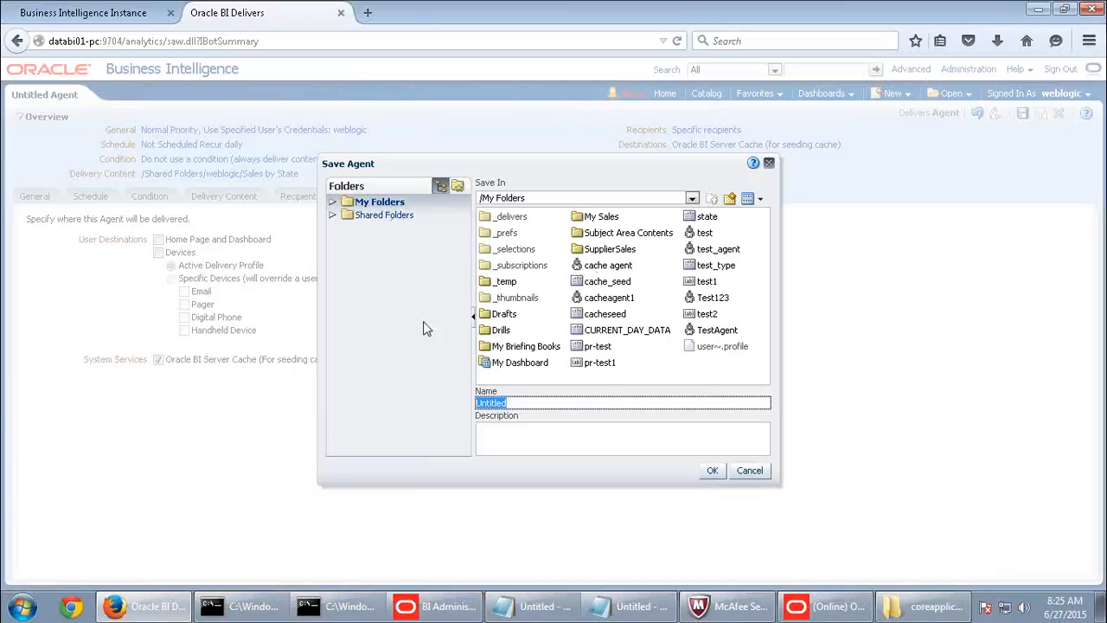
text(cache seed)
click(712, 471)
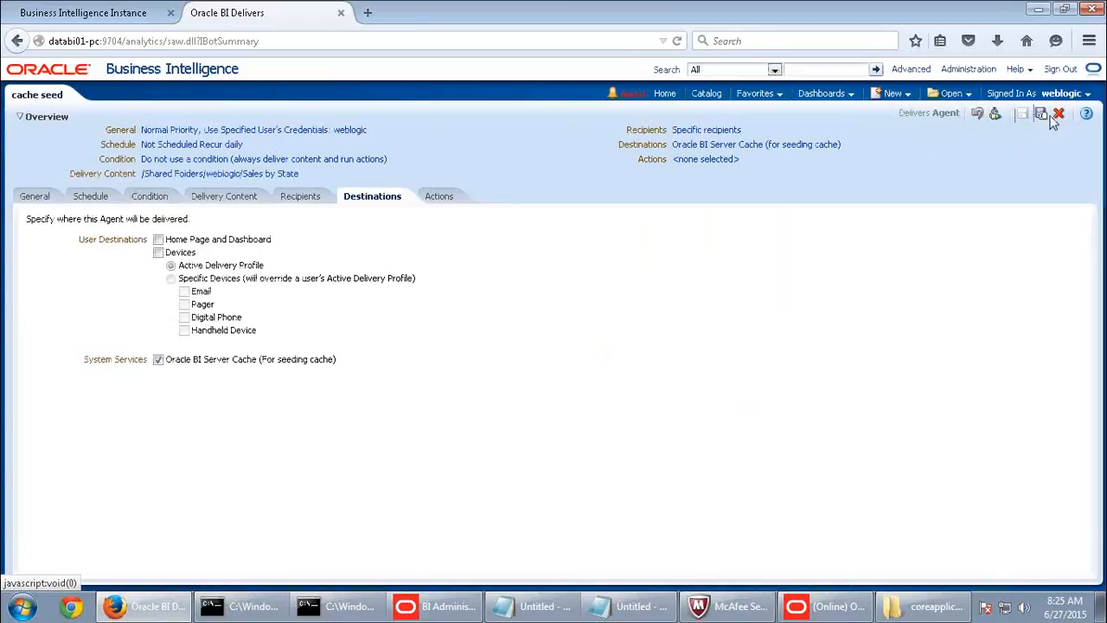
- Run the cache seed agent now, acknowledge its success, and check the Alerts list
click(996, 116)
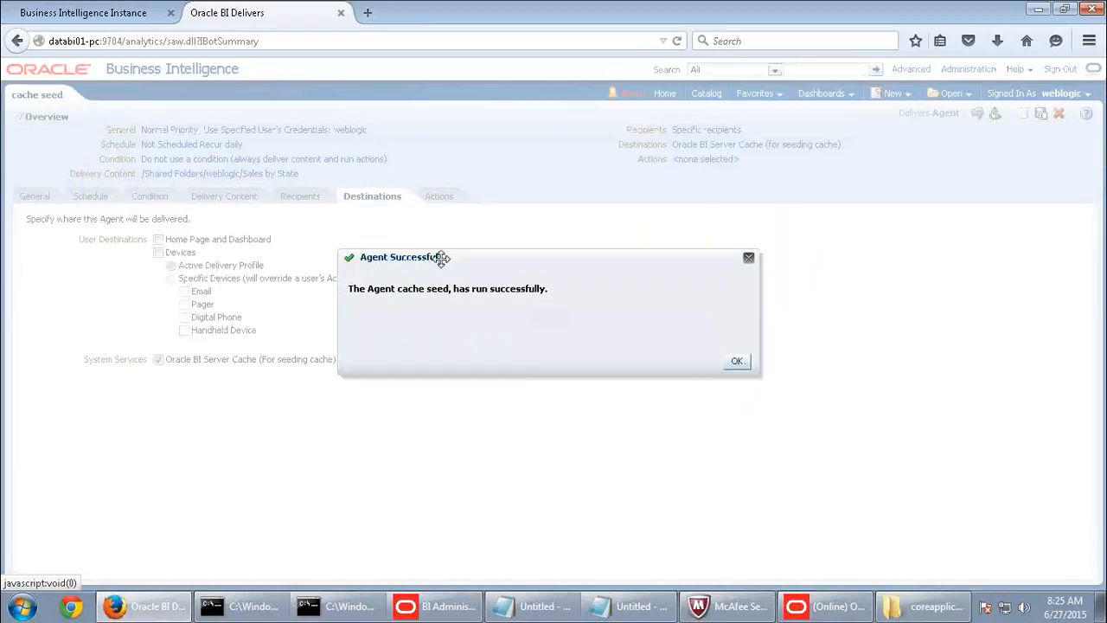
click(734, 362)
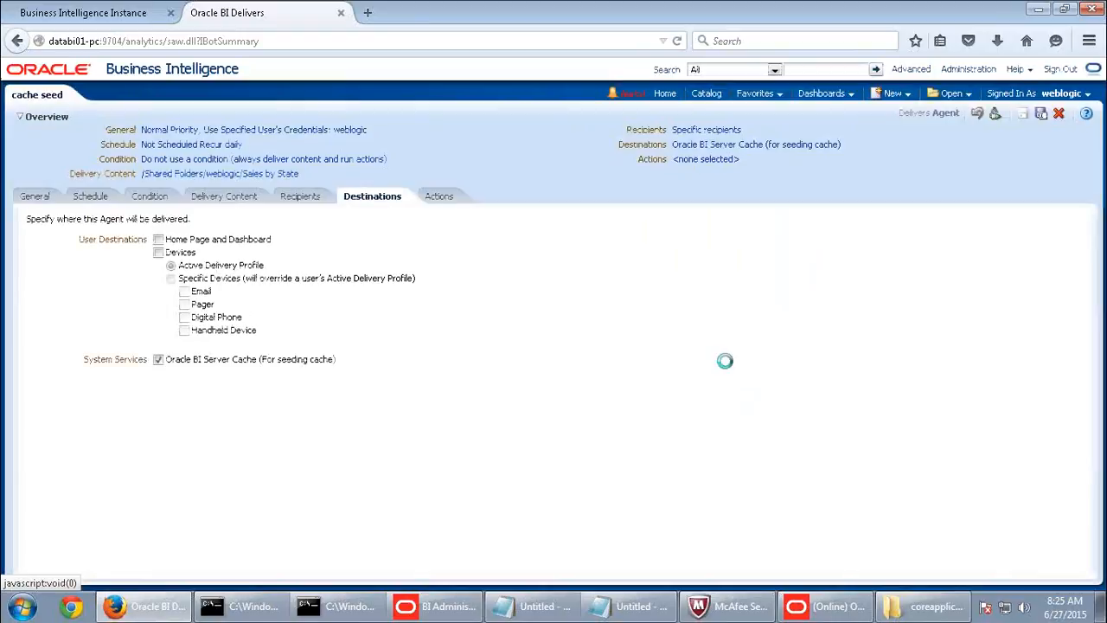
click(639, 94)
mouse_move(347, 315)
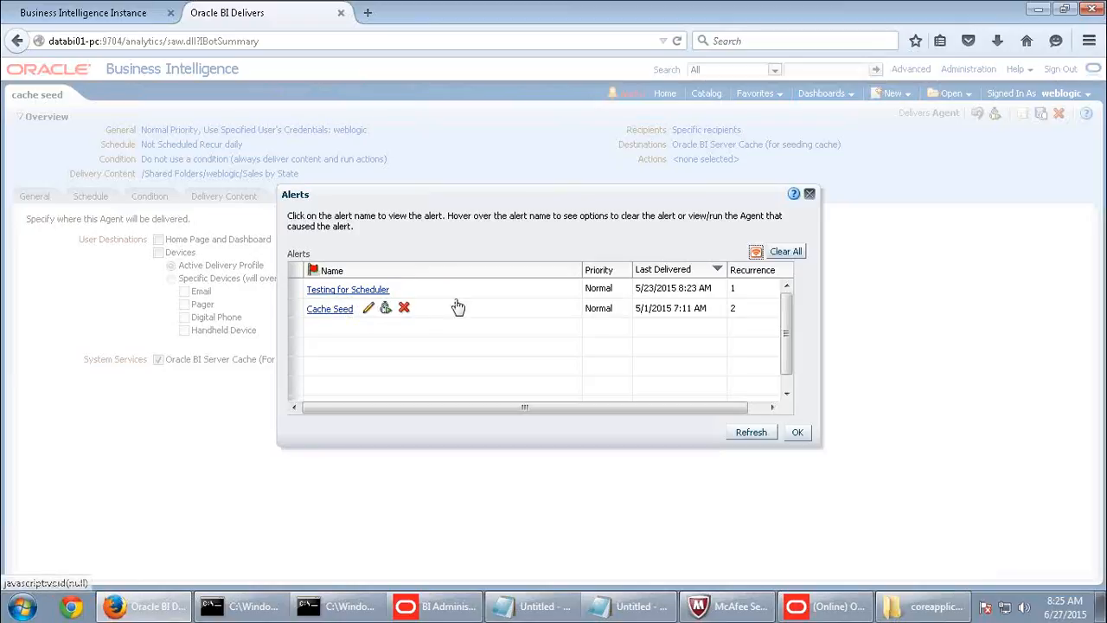
click(797, 432)
- Refresh the Cache Manager and select the newly seeded cache entry (31 rows, created 08:25)
click(822, 606)
click(21, 25)
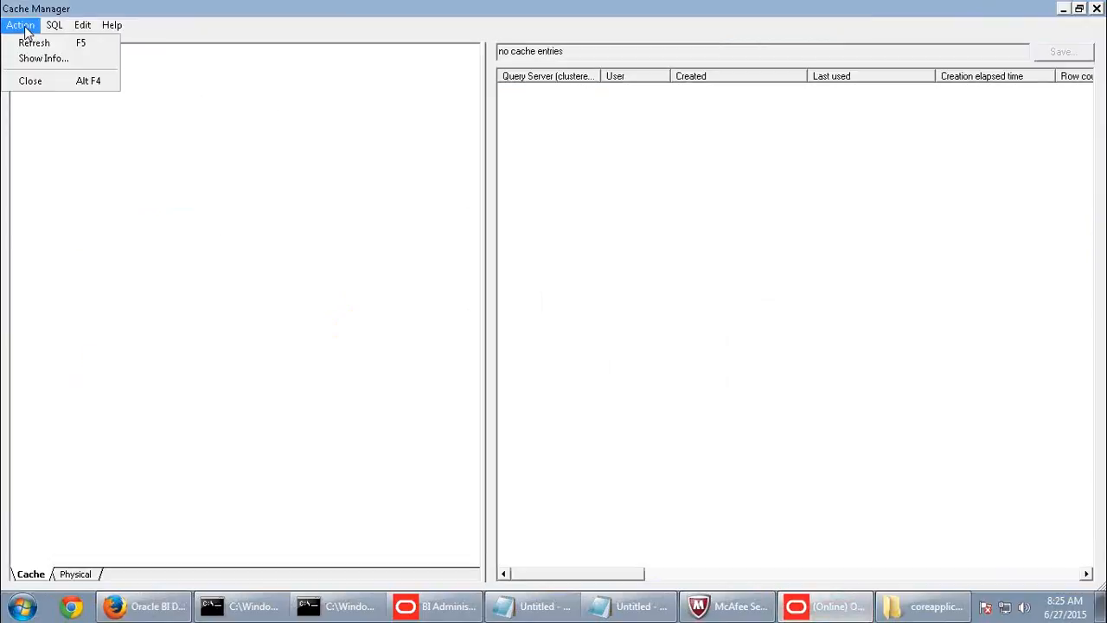
click(33, 41)
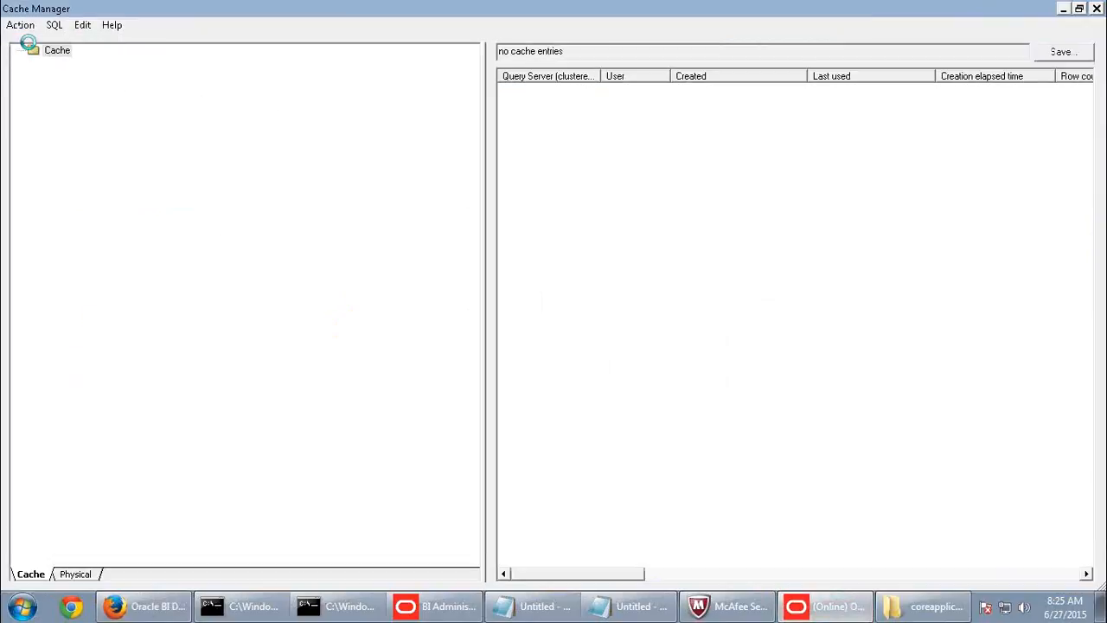
click(614, 90)
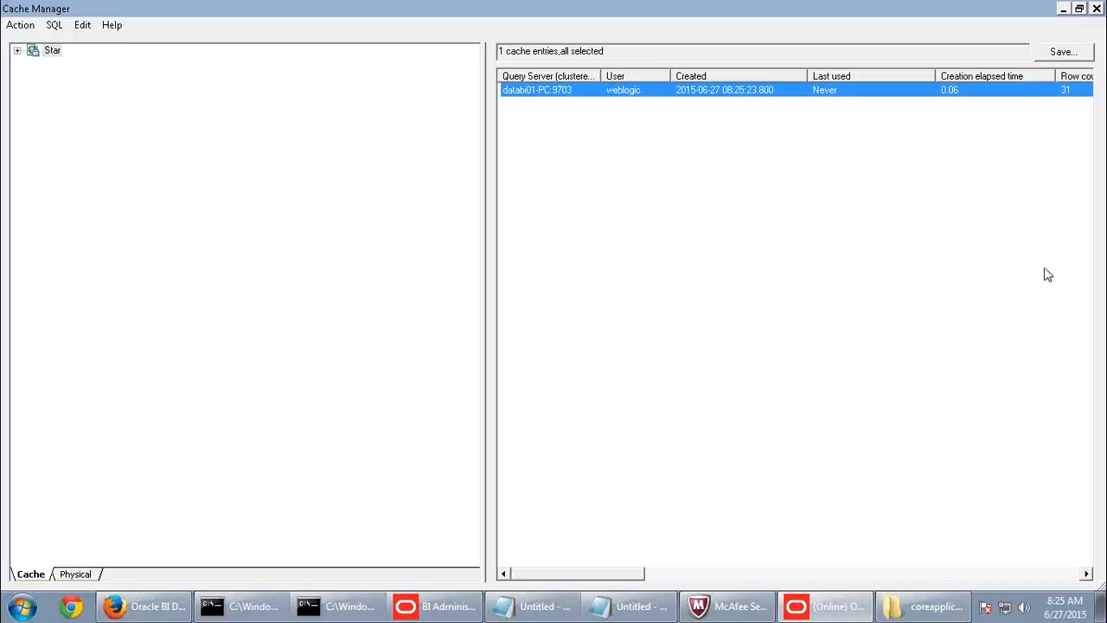
- Compare the cache seed agent page with the Cache Manager's new entry
click(130, 615)
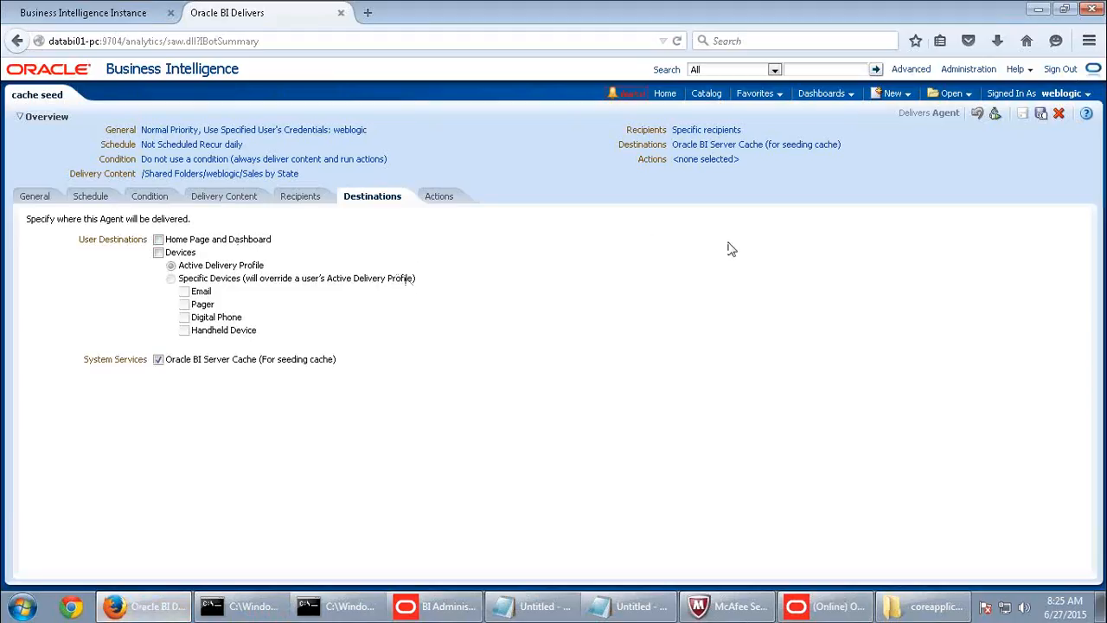
click(826, 606)
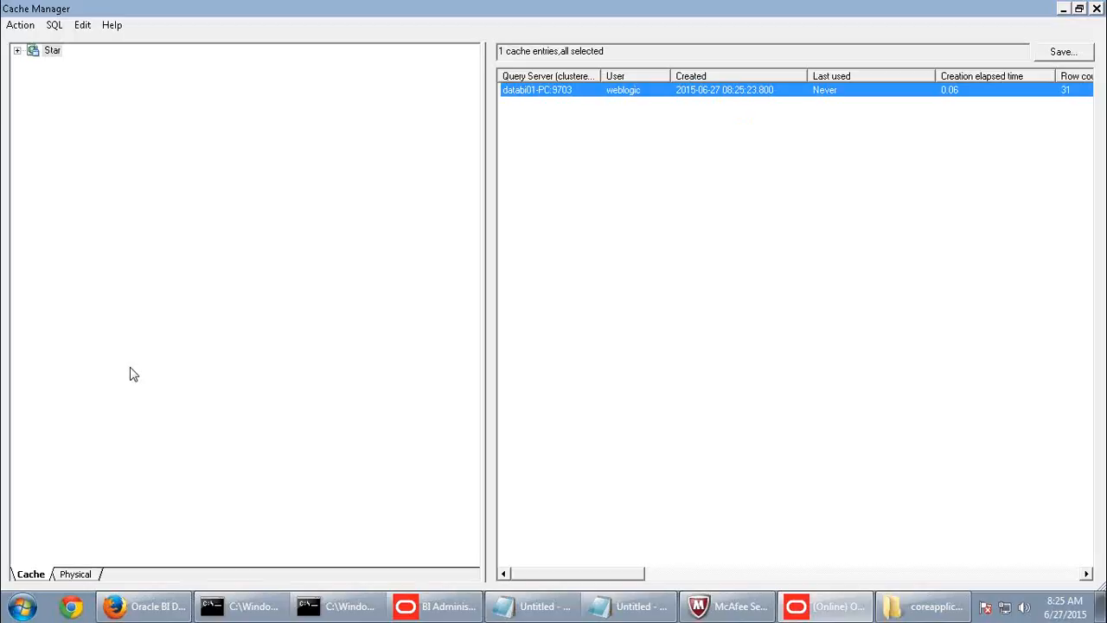
click(148, 607)
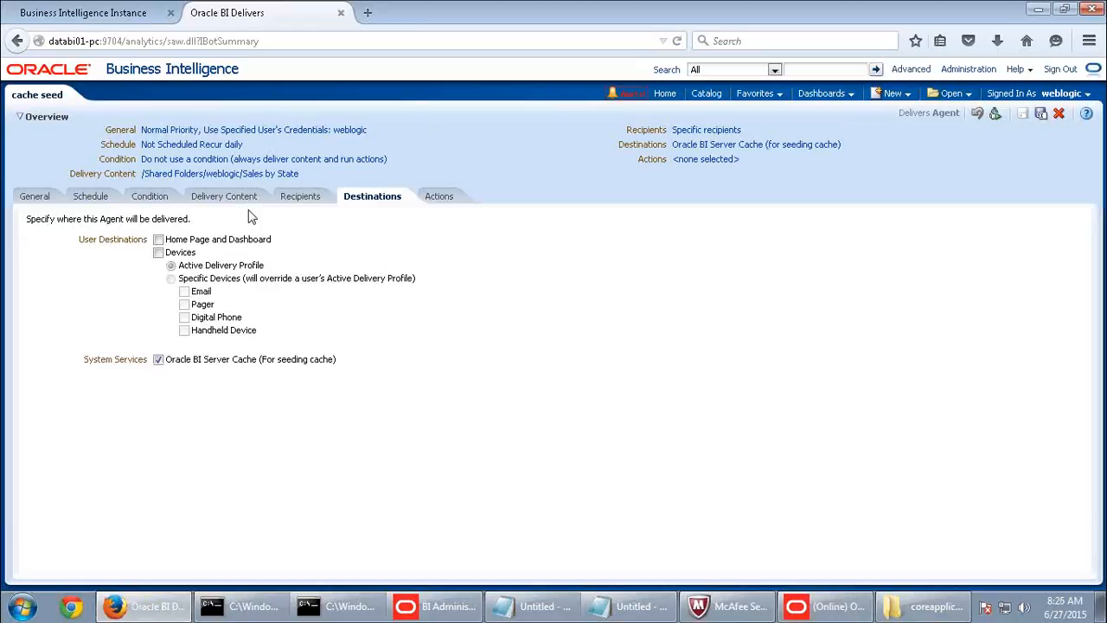
click(796, 609)
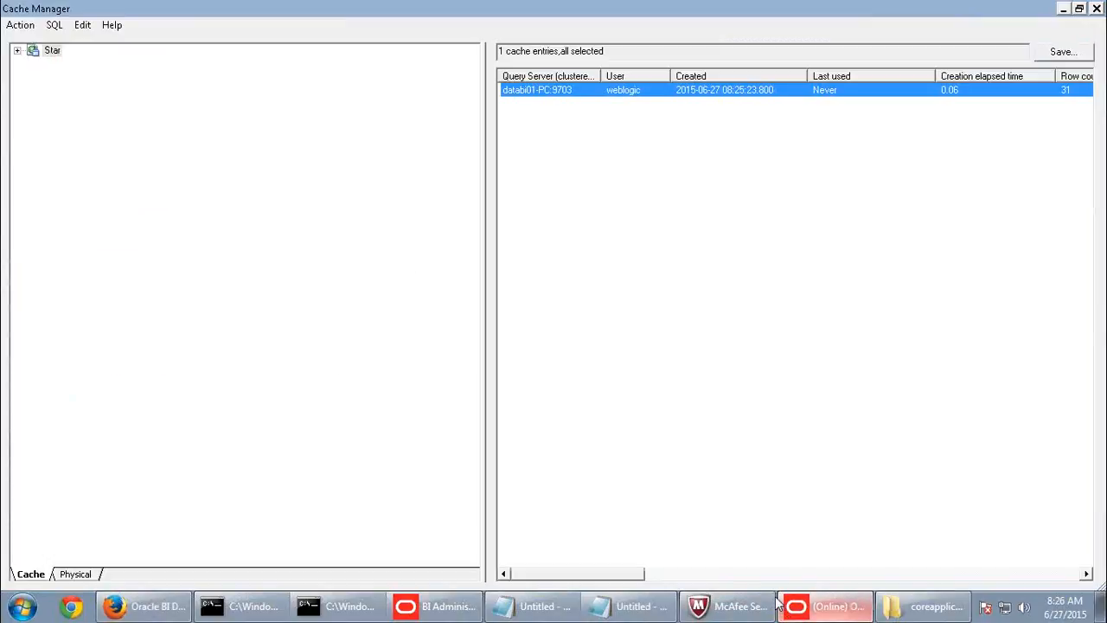
- Dismiss the McAfee scan warning and bring the untitled Notepad notes to the front
click(130, 608)
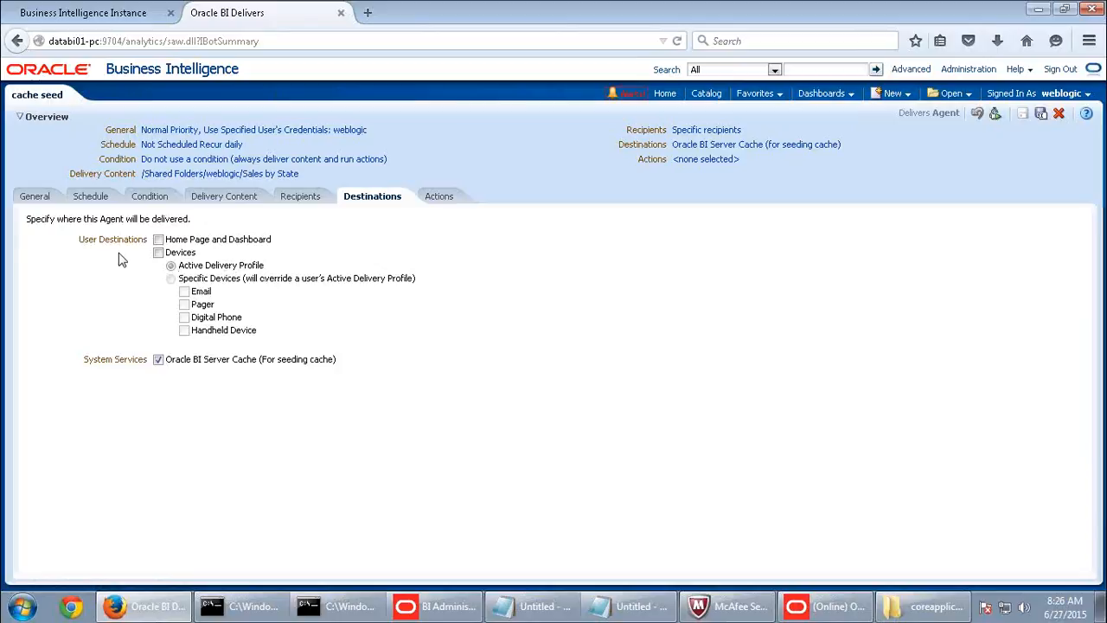
click(740, 608)
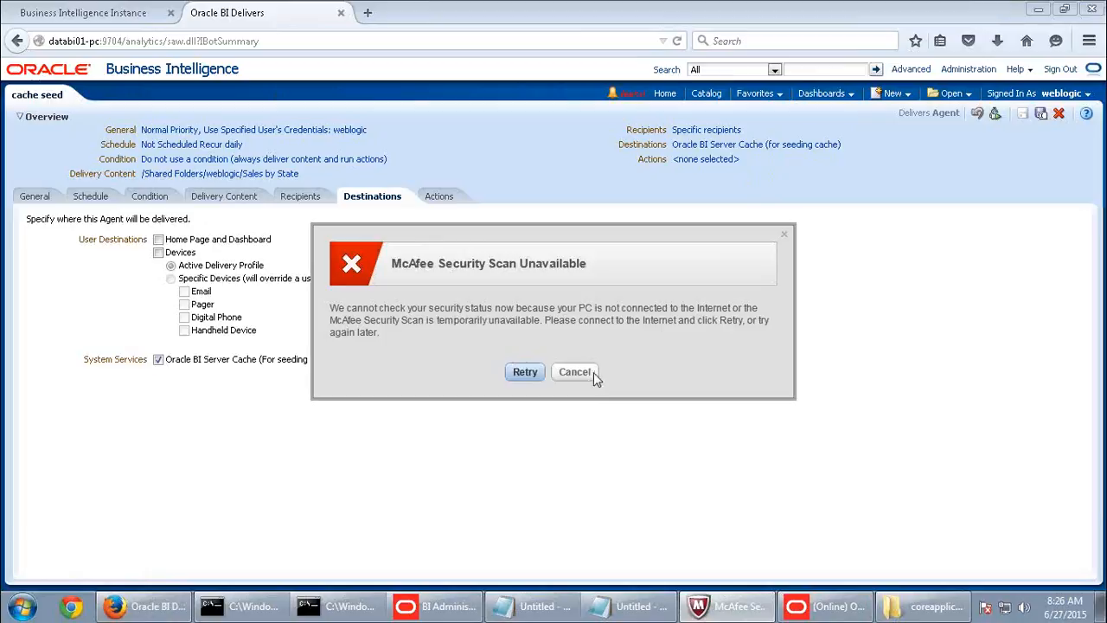
click(574, 372)
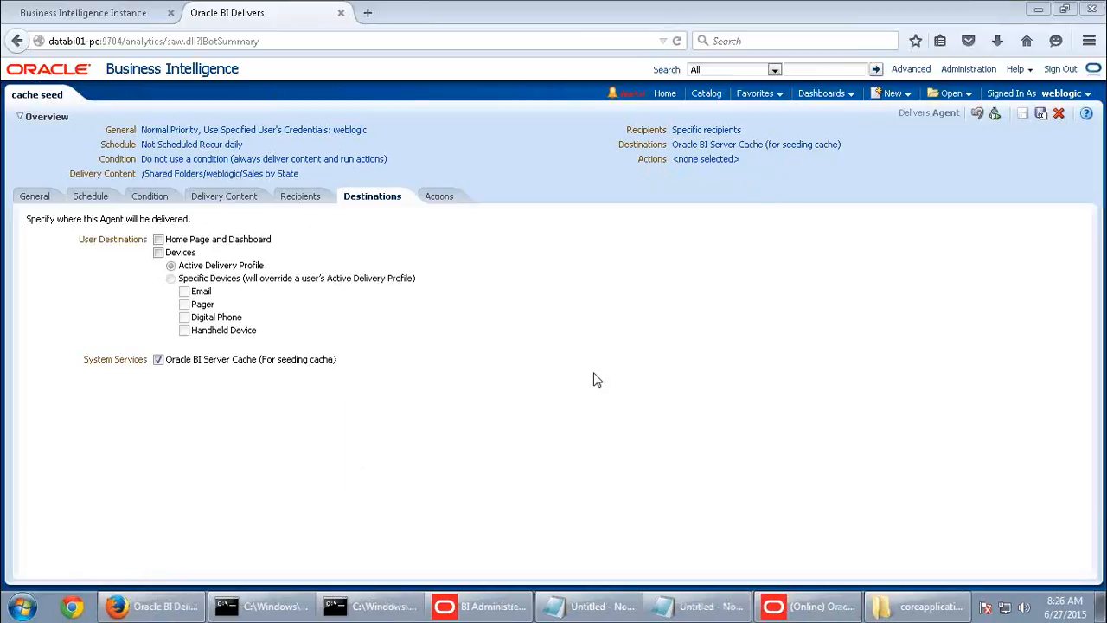
click(696, 607)
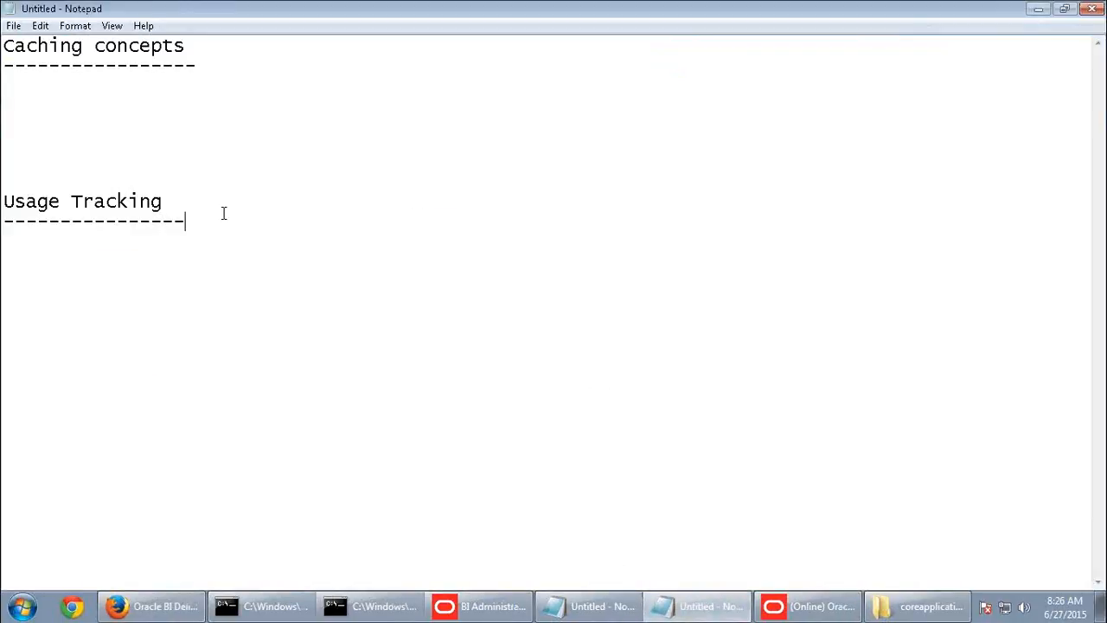
- Delete the Caching concepts heading, its dashes and blank lines, then return to the agent page
key(Return)
key(Return)
key(Return)
key(Return)
click(86, 123)
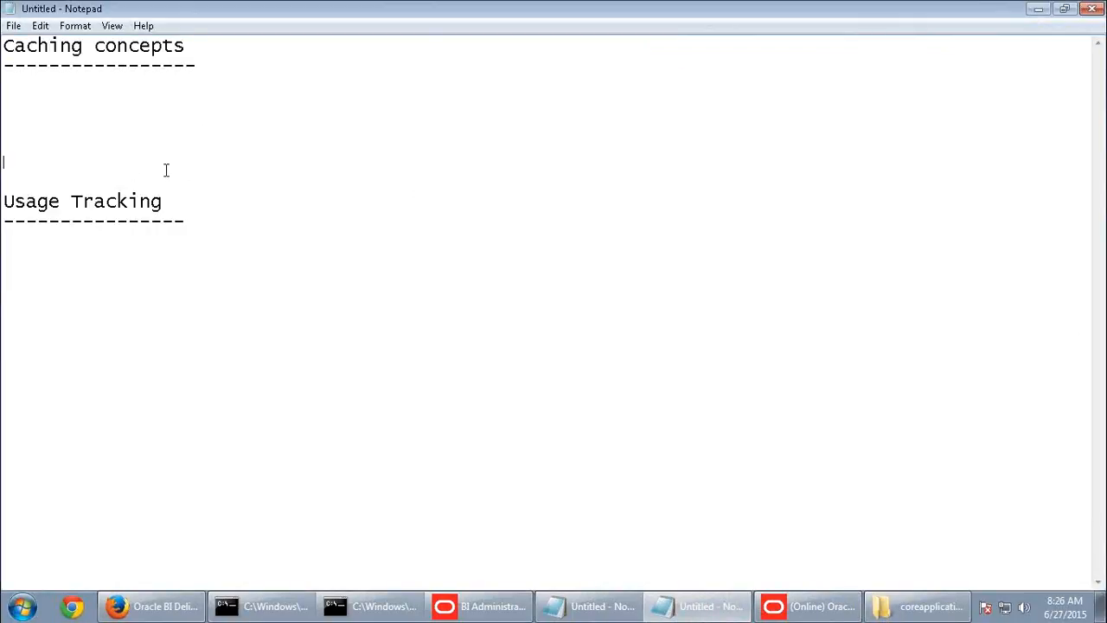
double_click(3, 65)
drag(3, 62, 4, 48)
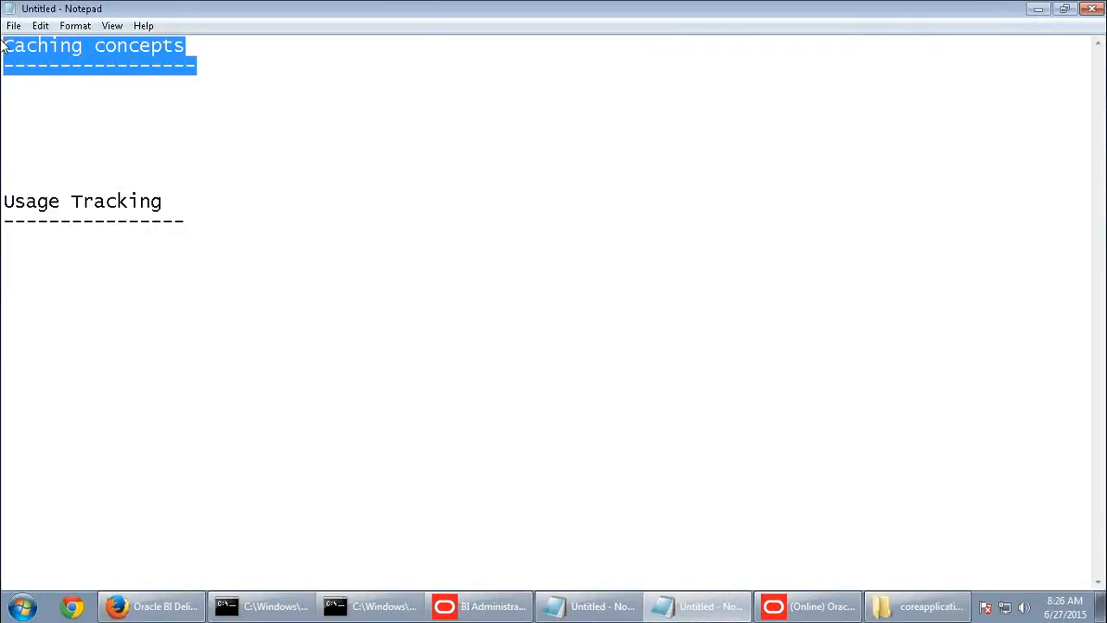
key(Delete)
key(Delete)
key(Delete)
key(Delete)
key(Delete)
key(Delete)
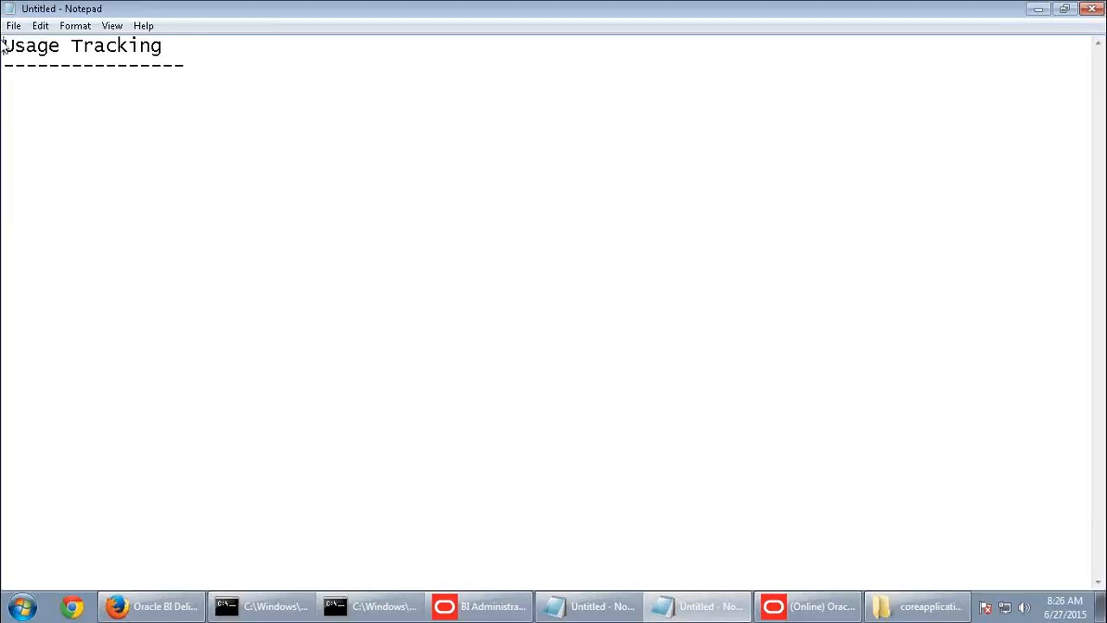
click(171, 610)
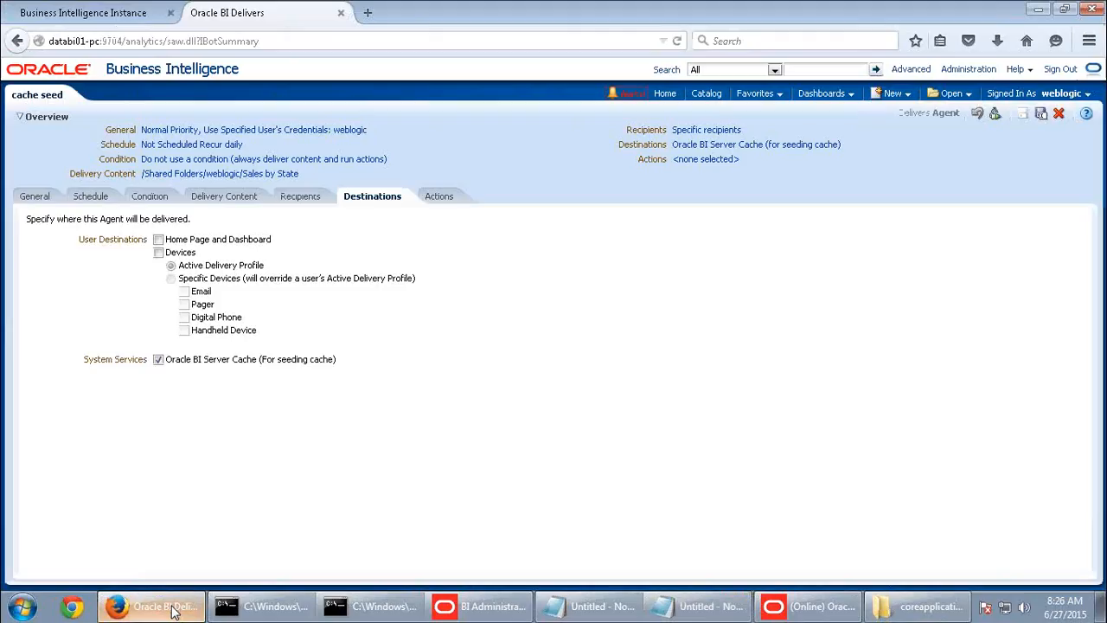
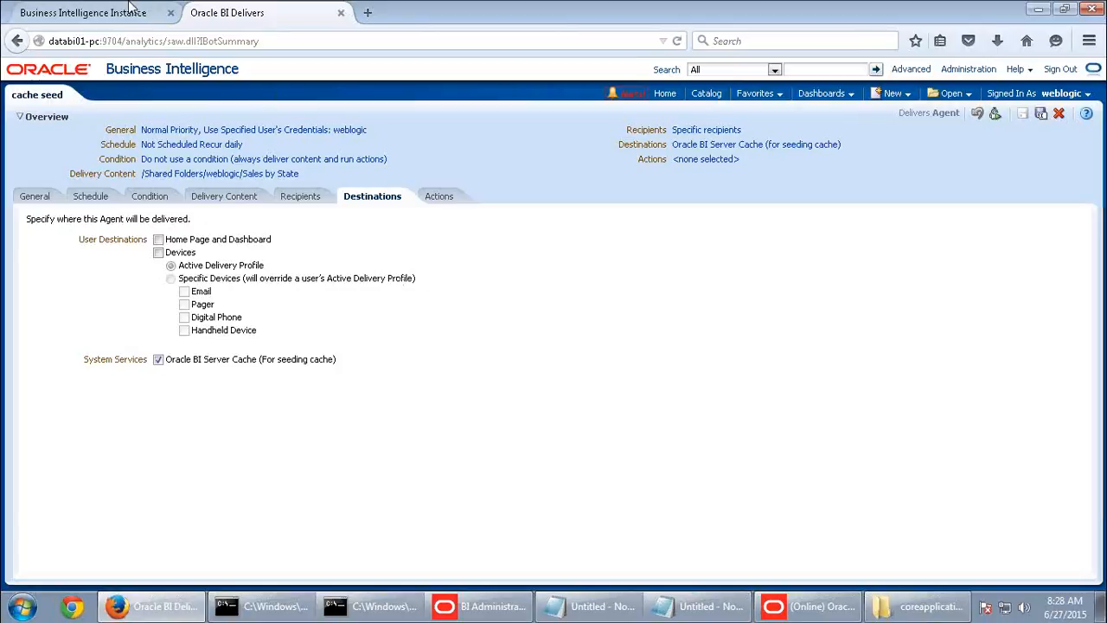
- Sign out of Enterprise Manager, close its tab, and start typing under the Usage Tracking heading in Notepad
click(156, 13)
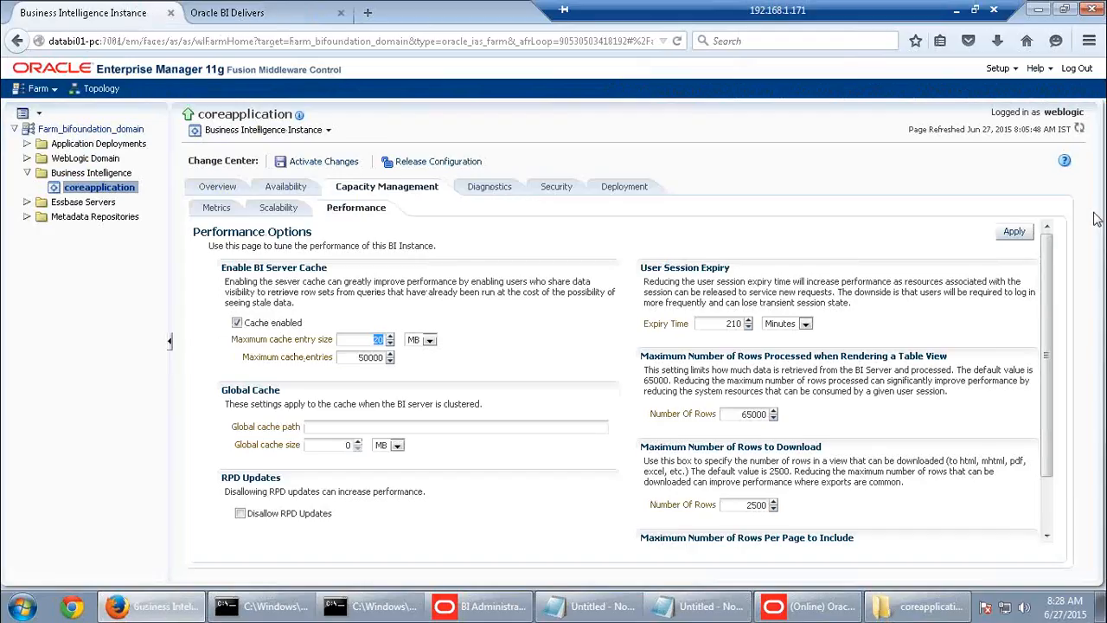
click(1078, 70)
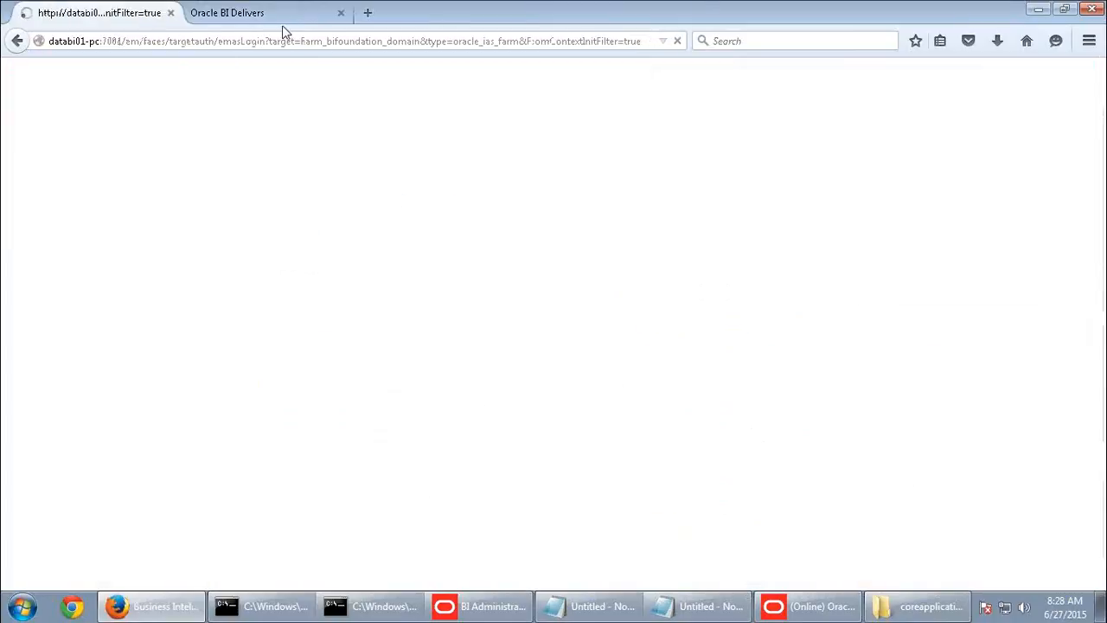
click(171, 15)
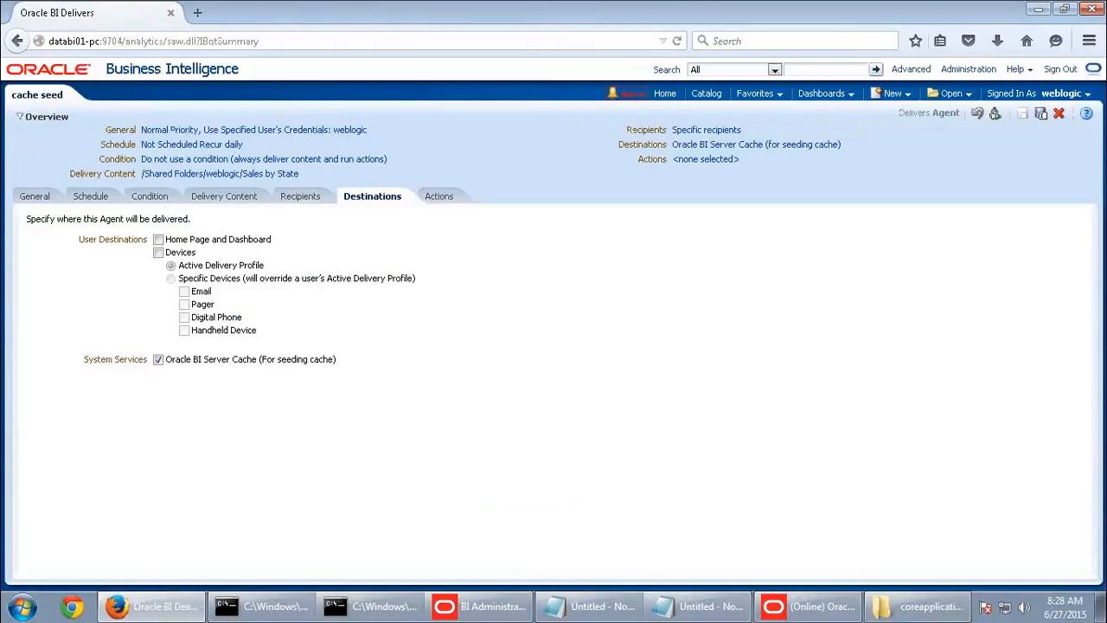
key(alt+Tab)
click(45, 90)
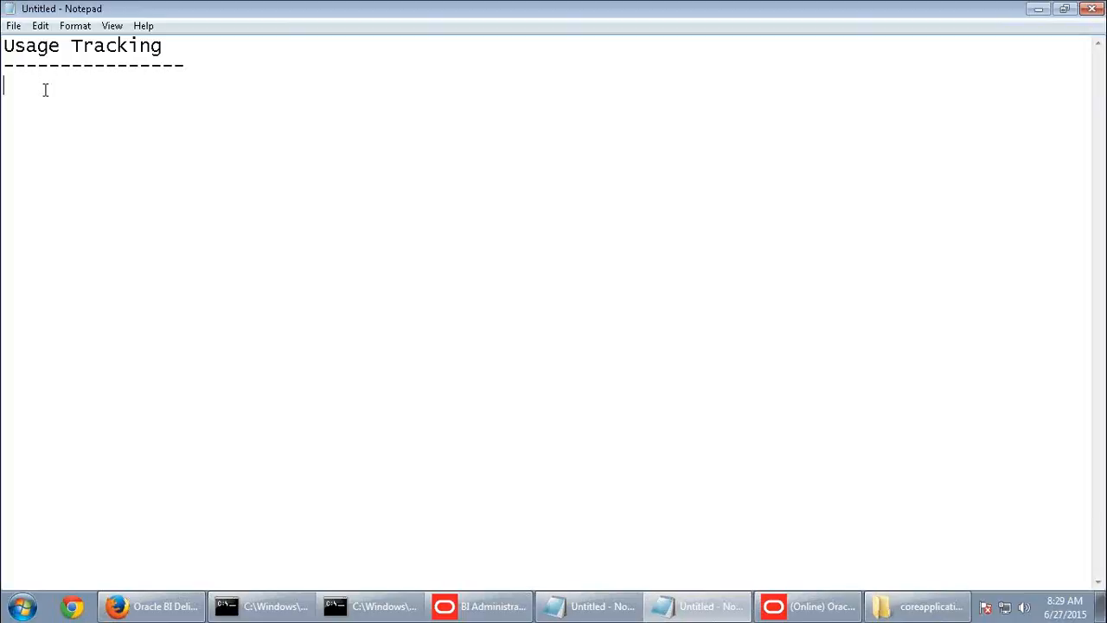
- Write BIPLATFORM above S_NQ_ACCT in the notes, highlight S_NQ_ACCT, and reveal the desktop
text(S_NQ_ACCT)
key(Home)
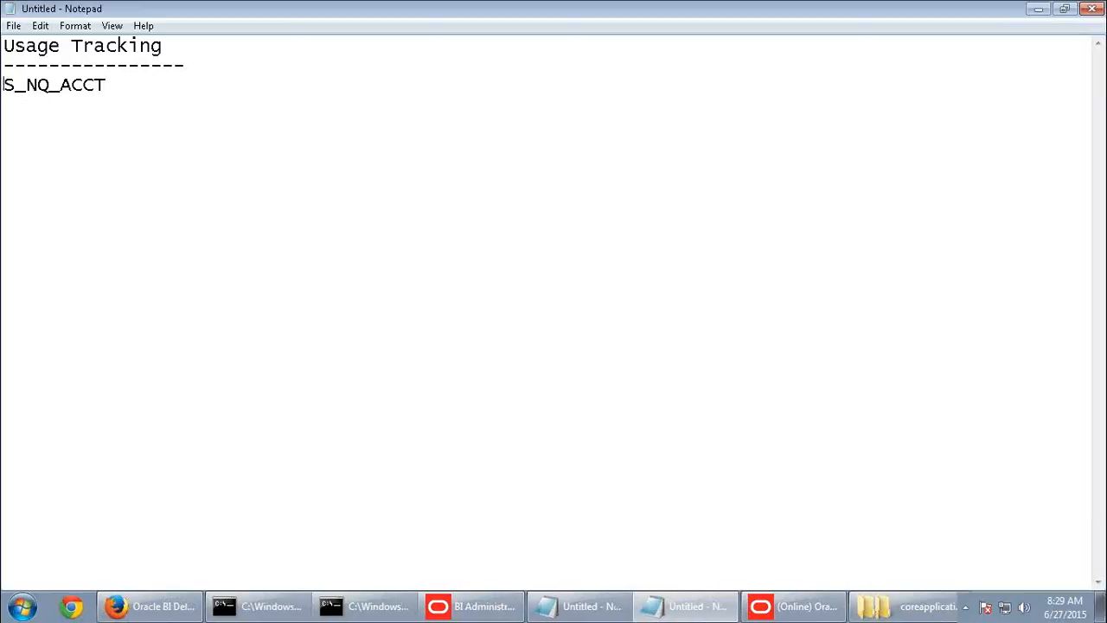
text(BIPLATFO)
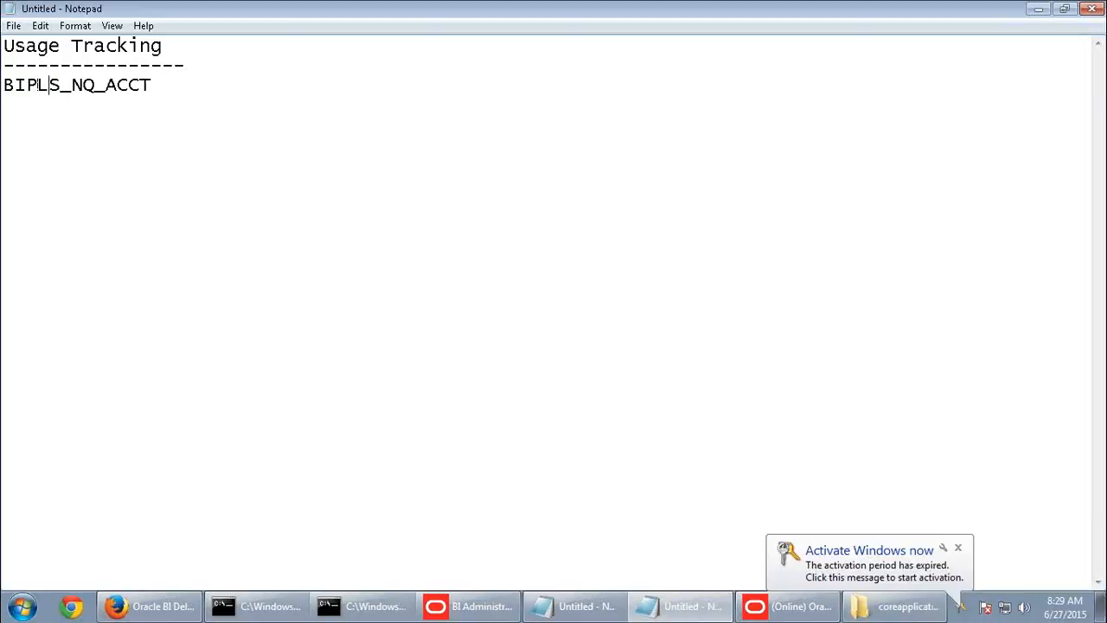
text(RM)
key(Return)
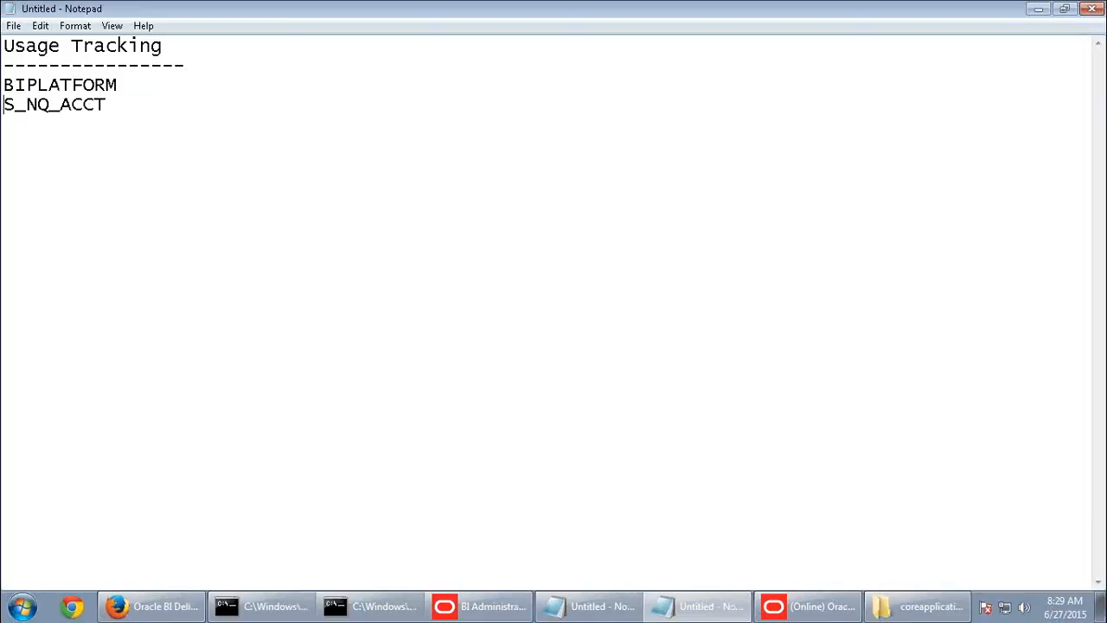
drag(111, 105, 2, 105)
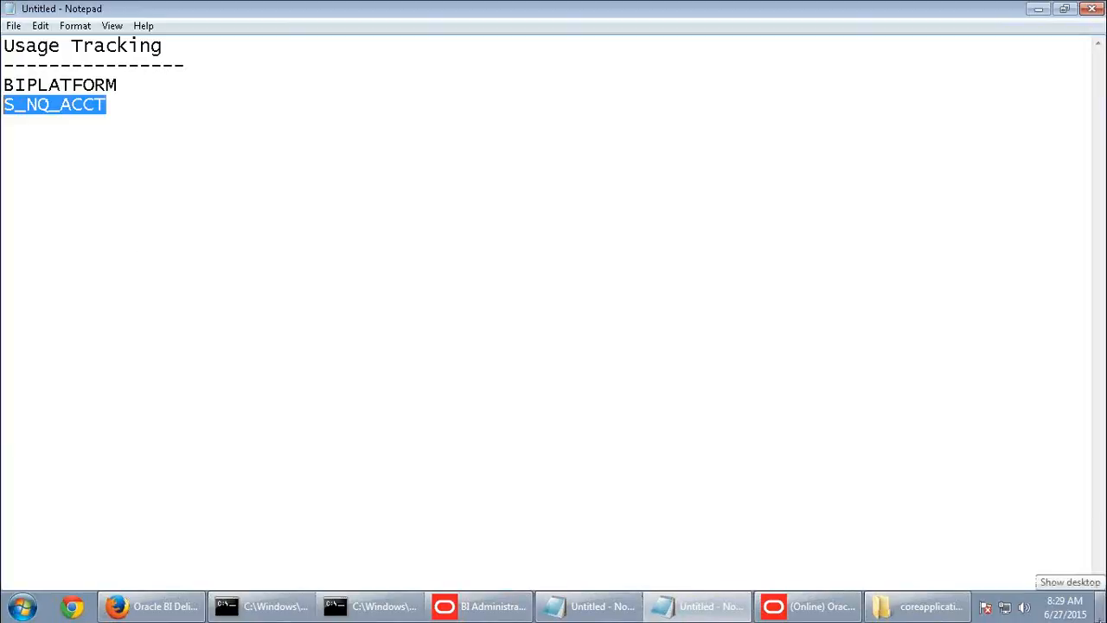
click(1103, 606)
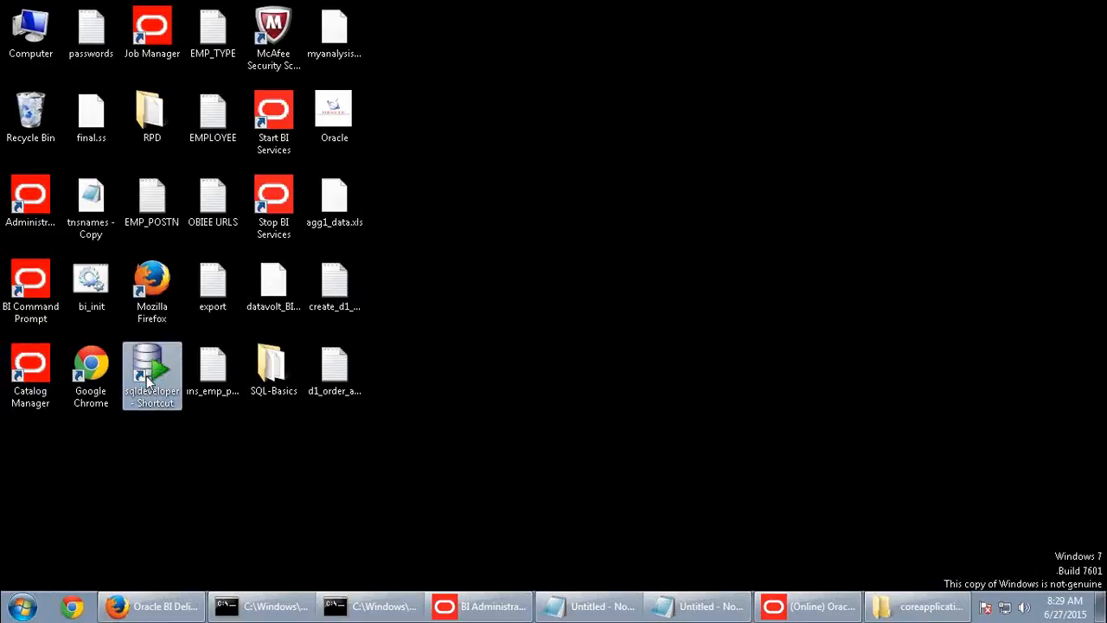
mouse_move(794, 9)
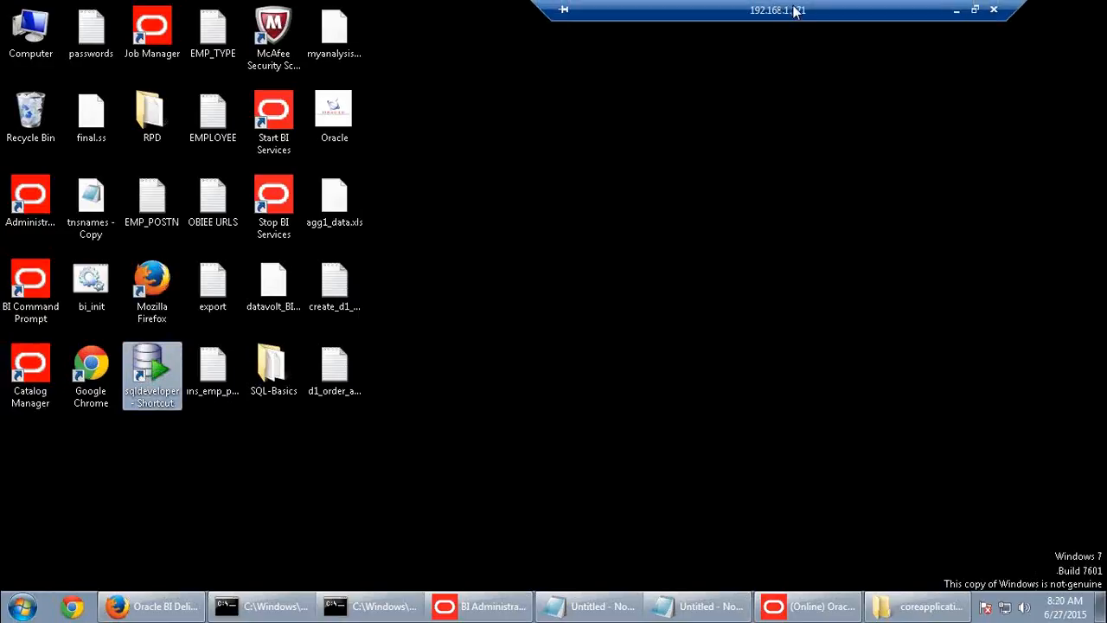
click(960, 10)
click(612, 610)
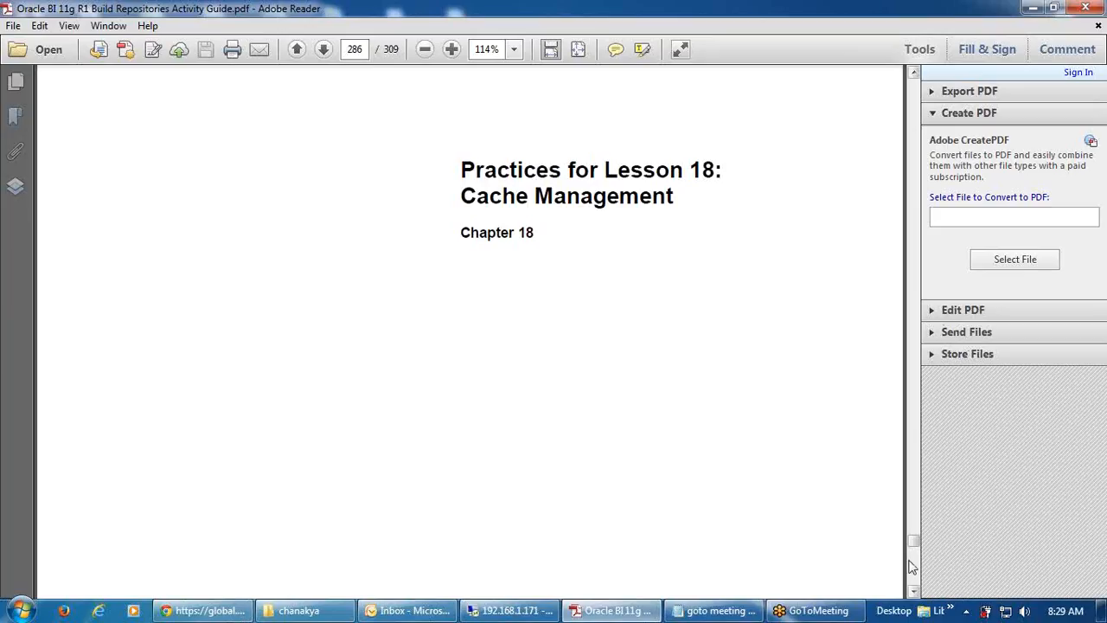
scroll(910, 566, down, 15)
scroll(910, 567, down, 20)
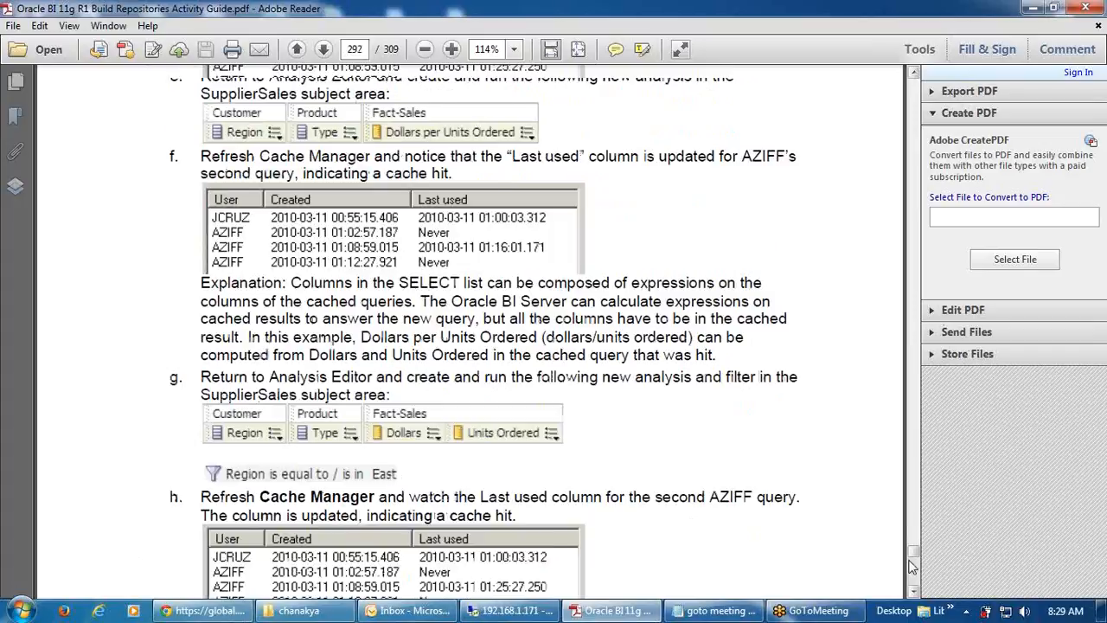
scroll(731, 579, down, 15)
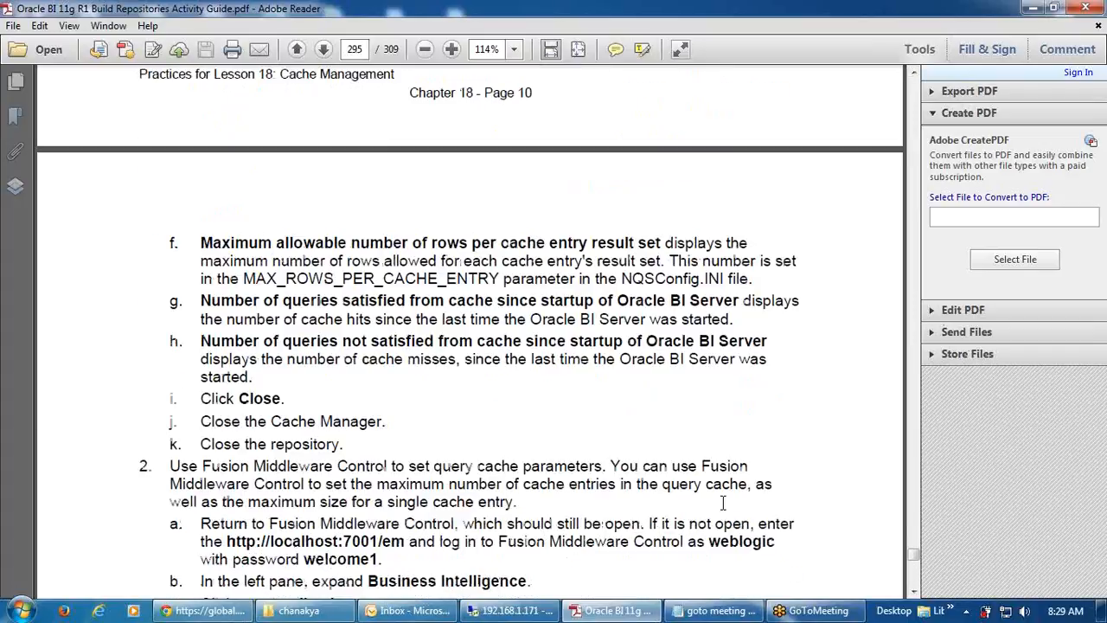
scroll(732, 517, down, 20)
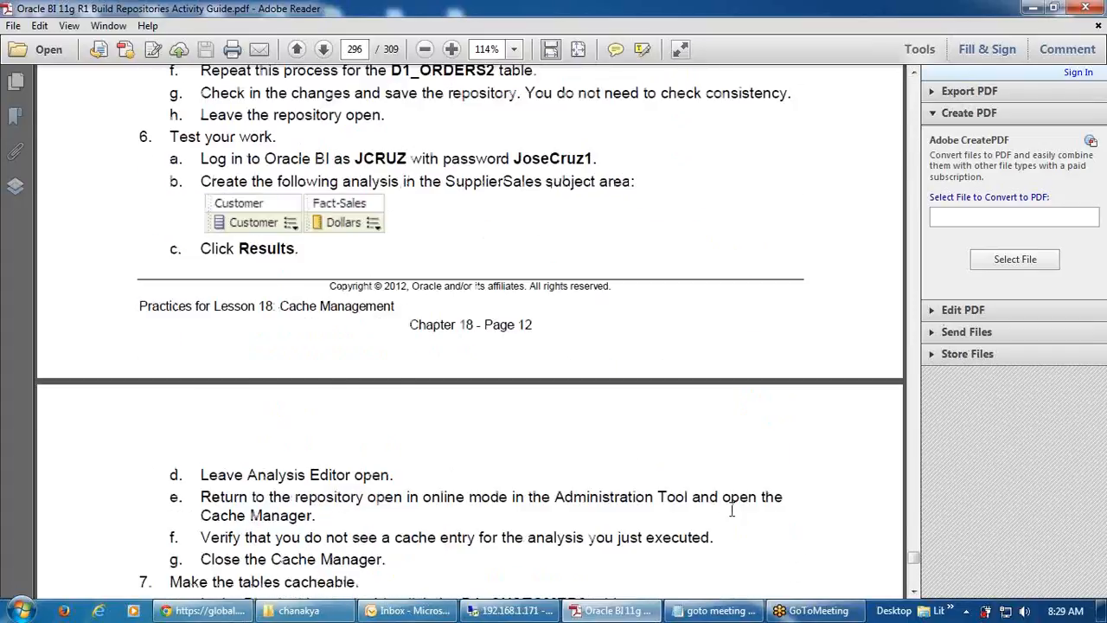
scroll(718, 509, down, 10)
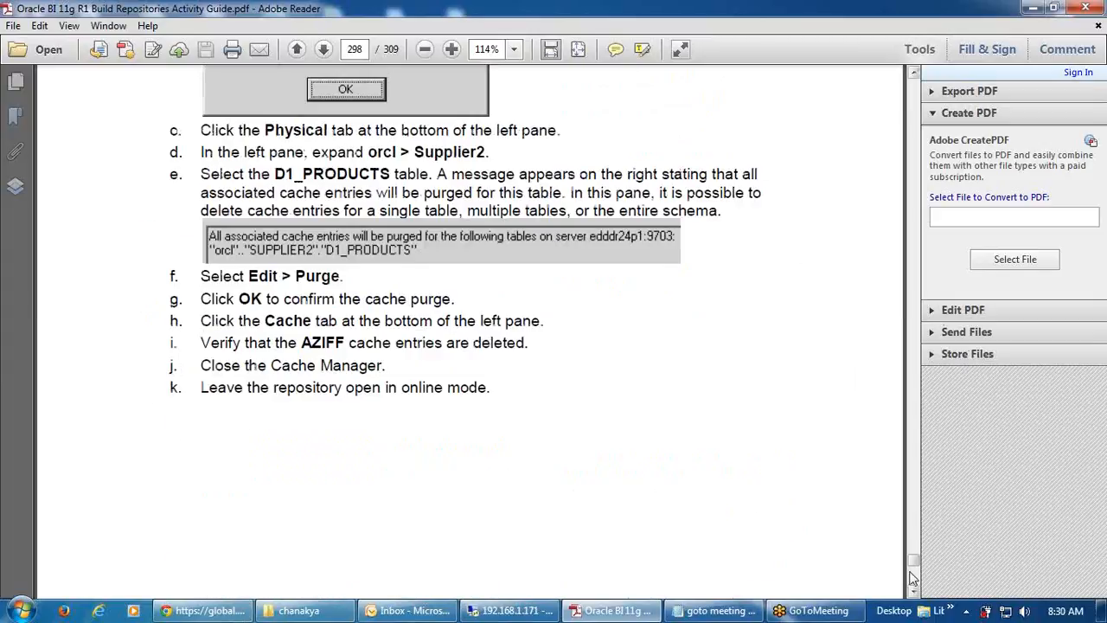
scroll(913, 578, down, 8)
scroll(913, 578, down, 15)
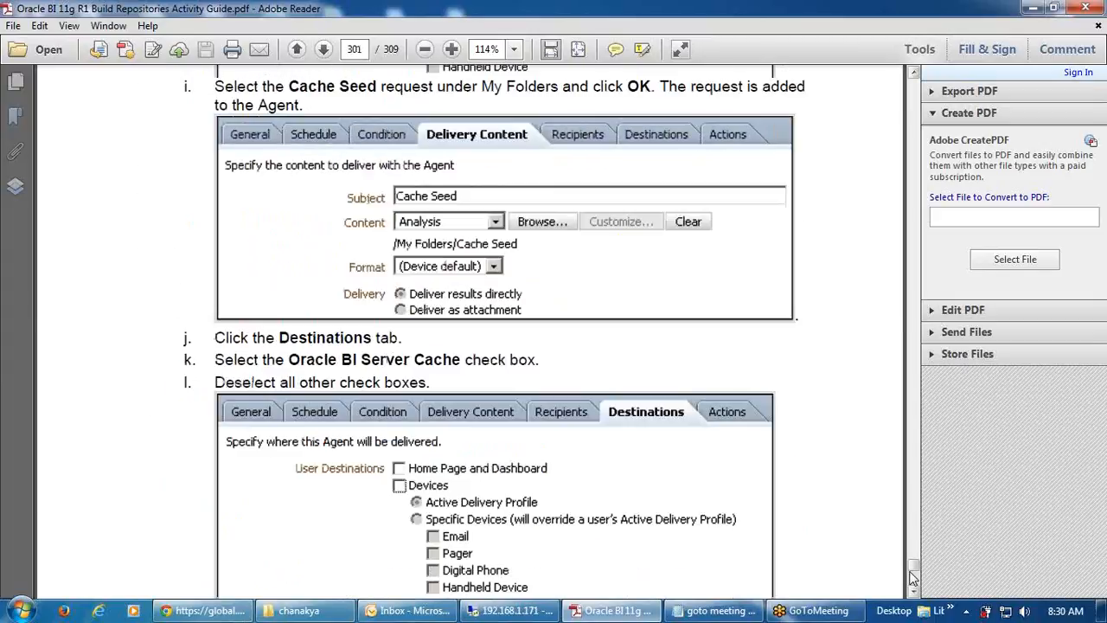
scroll(636, 500, down, 15)
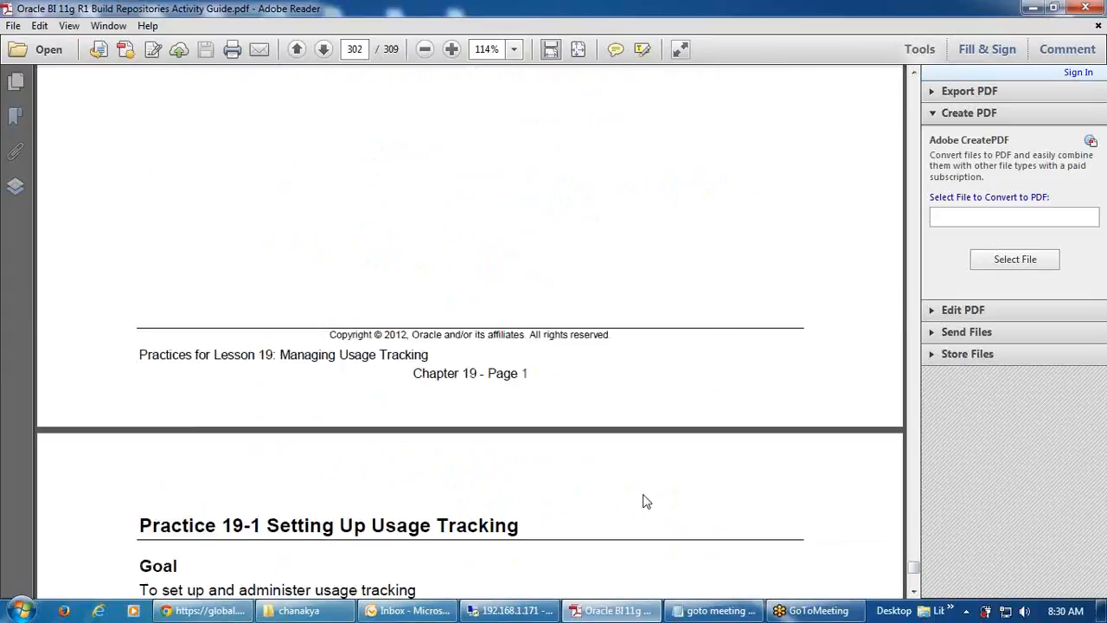
scroll(644, 493, down, 5)
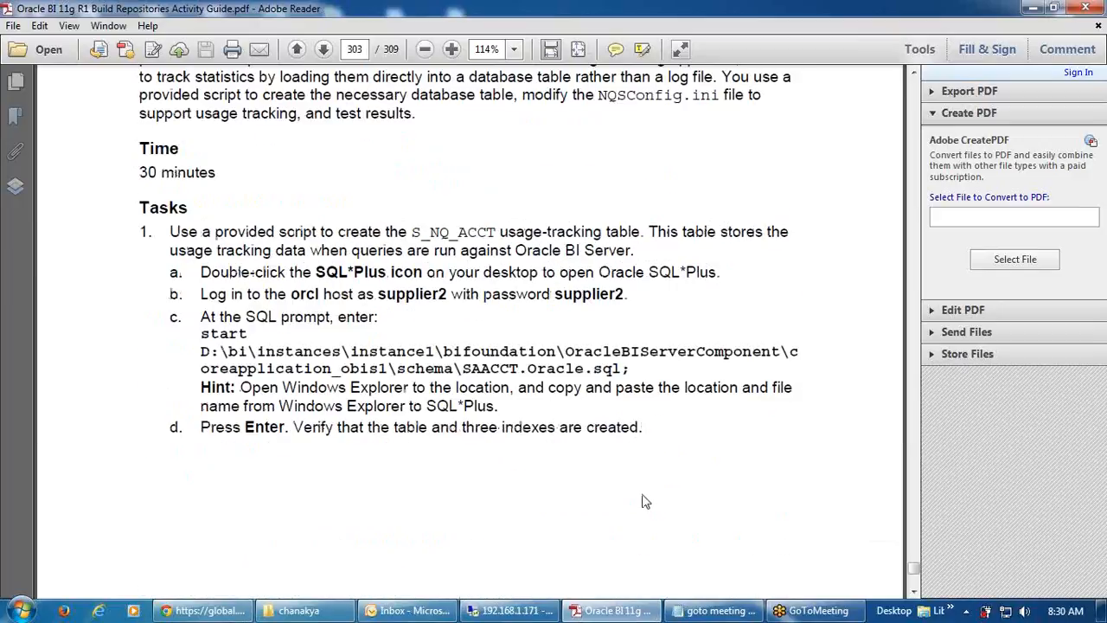
scroll(642, 498, down, 1)
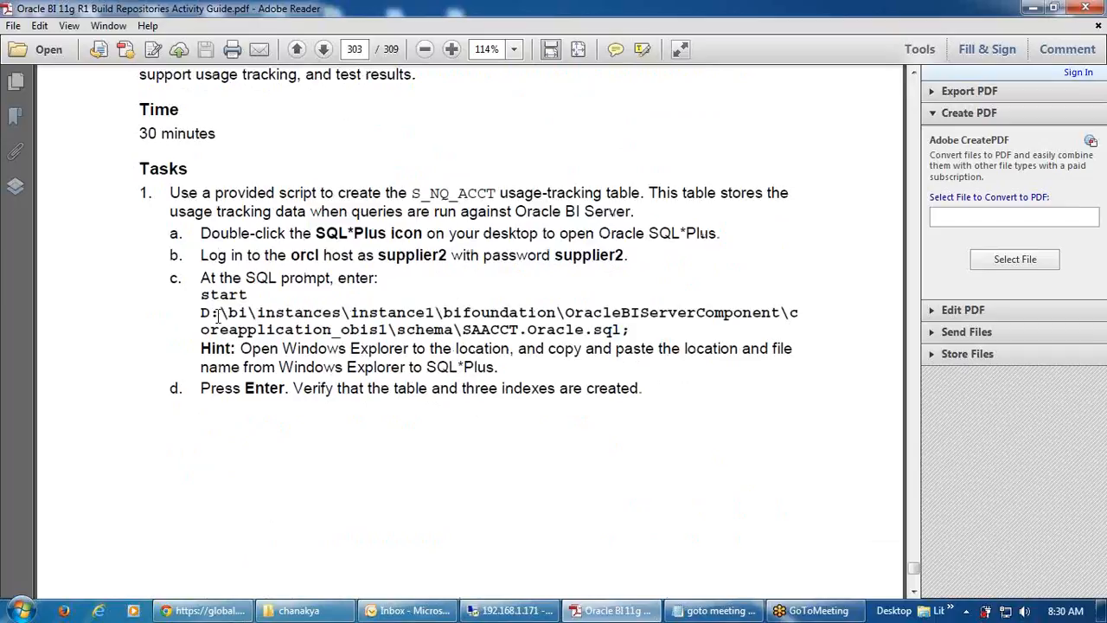
scroll(445, 277, down, 18)
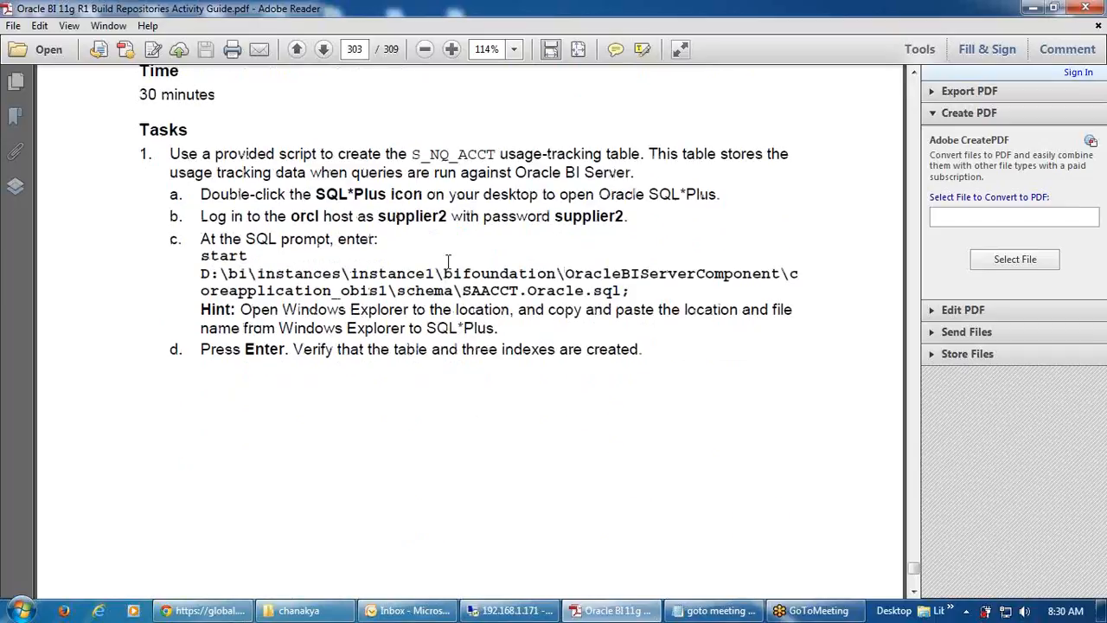
scroll(445, 274, down, 1)
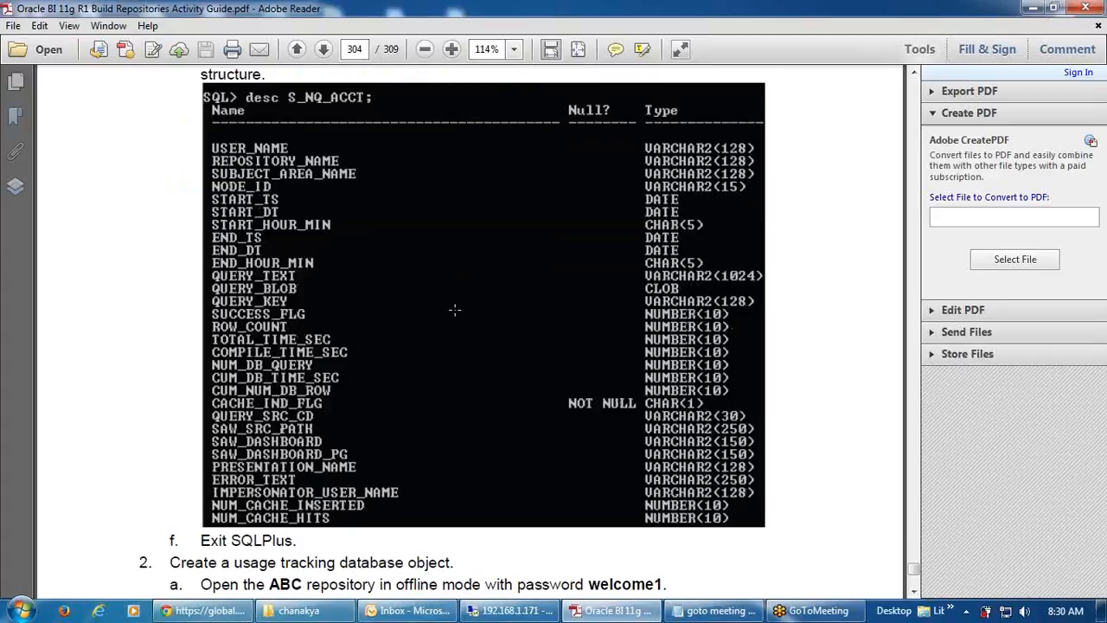
scroll(454, 309, down, 7)
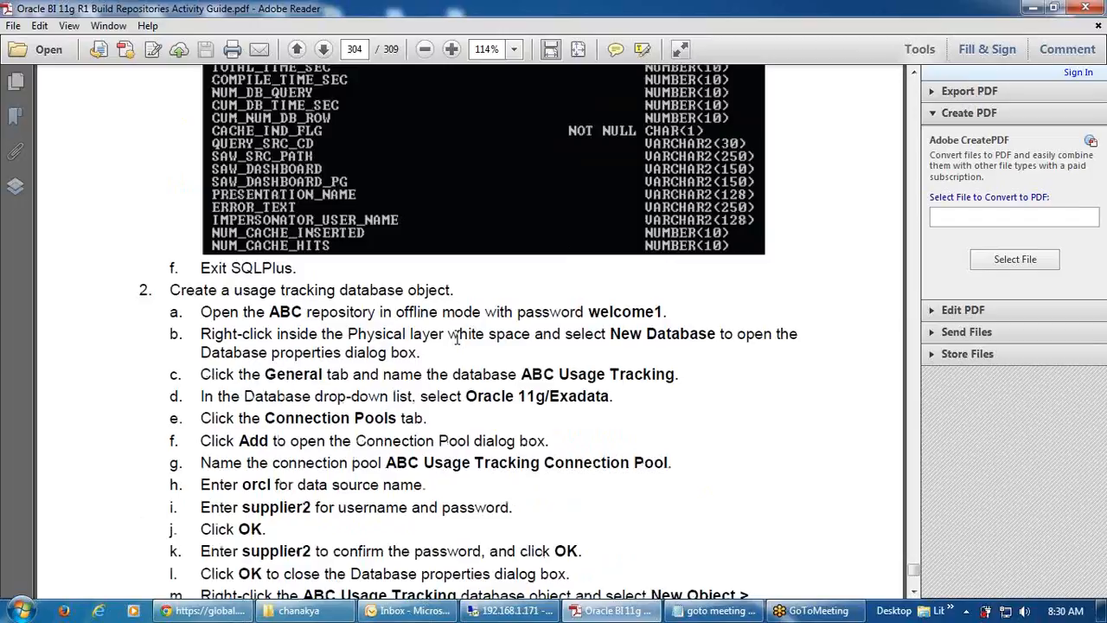
scroll(456, 337, down, 2)
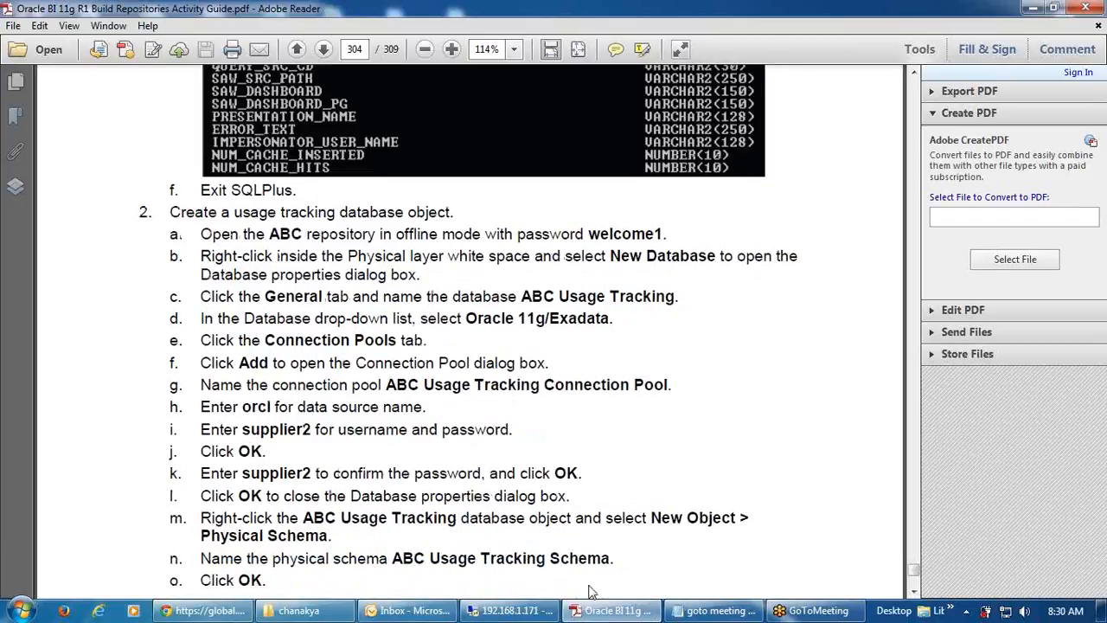
click(511, 611)
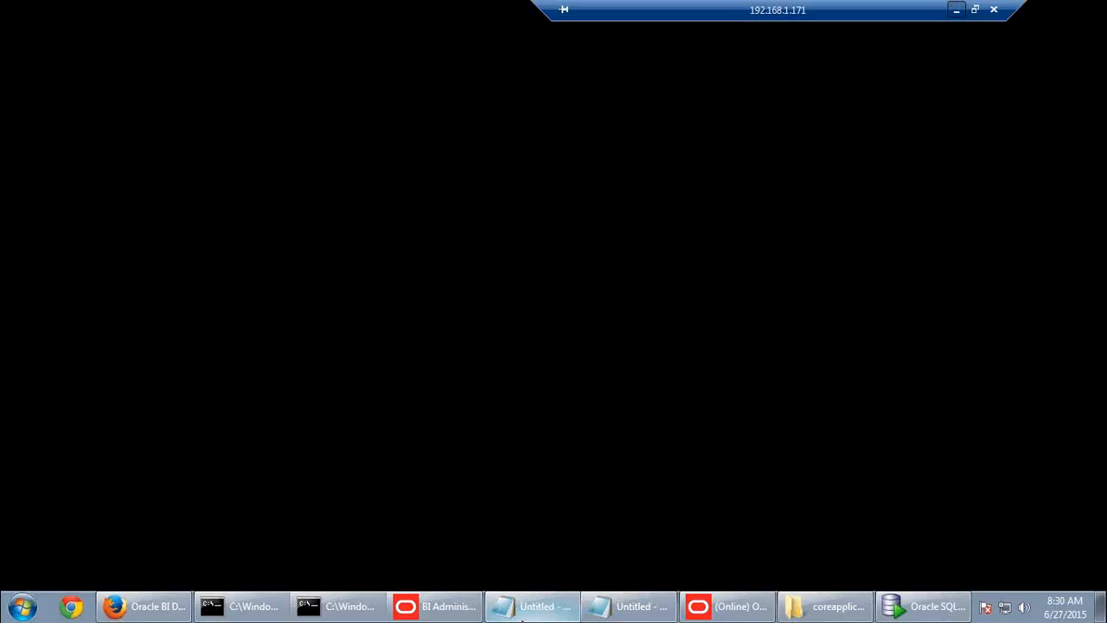
- Open SQL Developer and connect to DEV_BIPLATFORM with its password
click(876, 601)
click(721, 94)
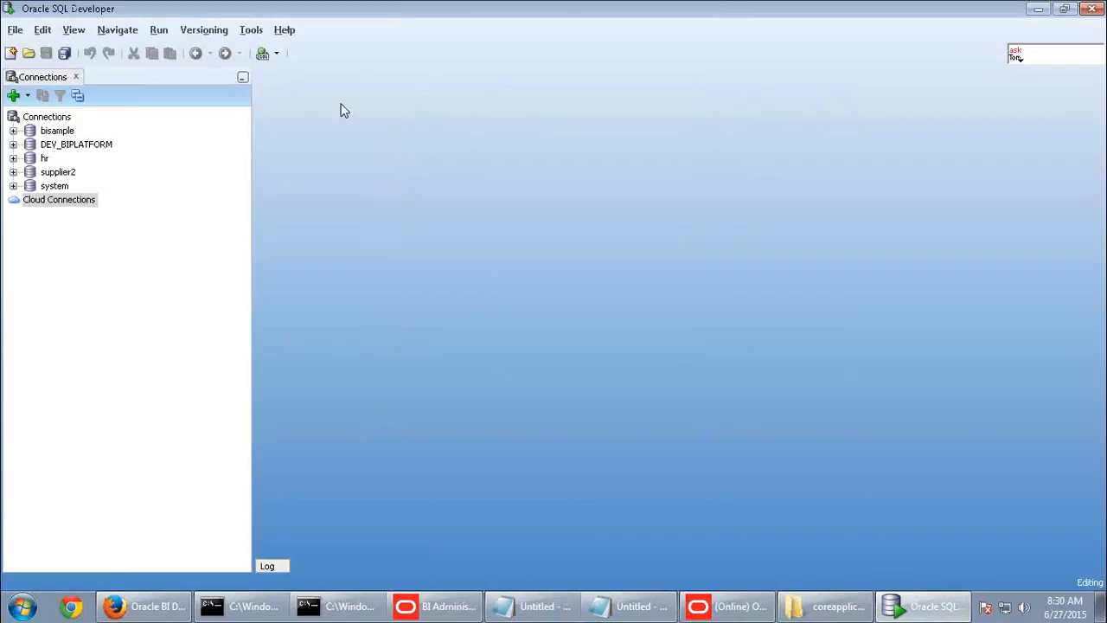
double_click(86, 145)
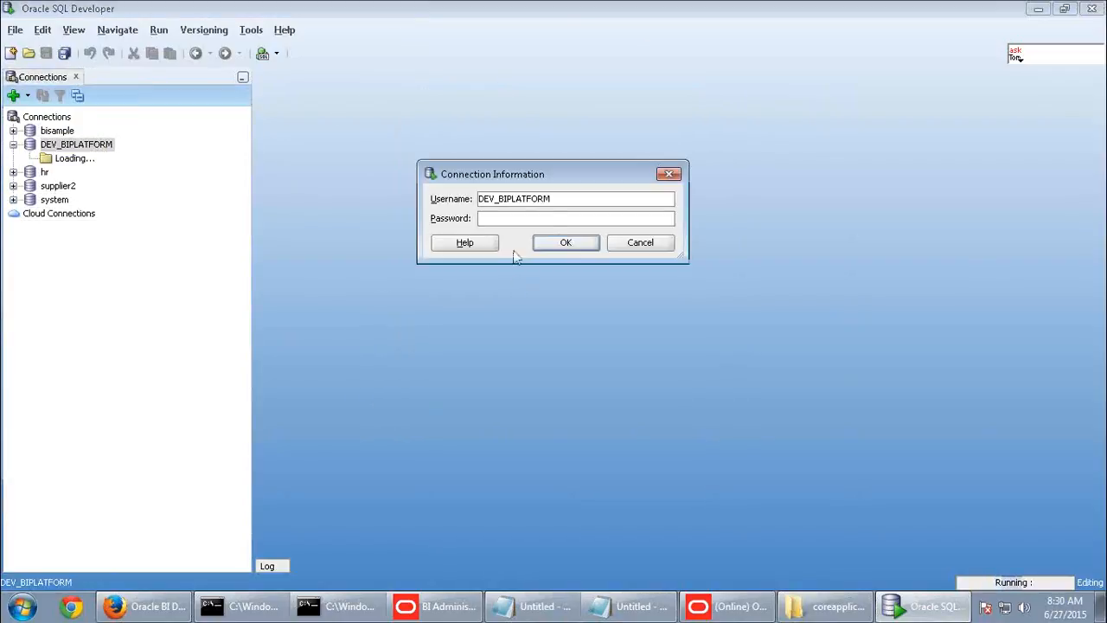
text(*******)
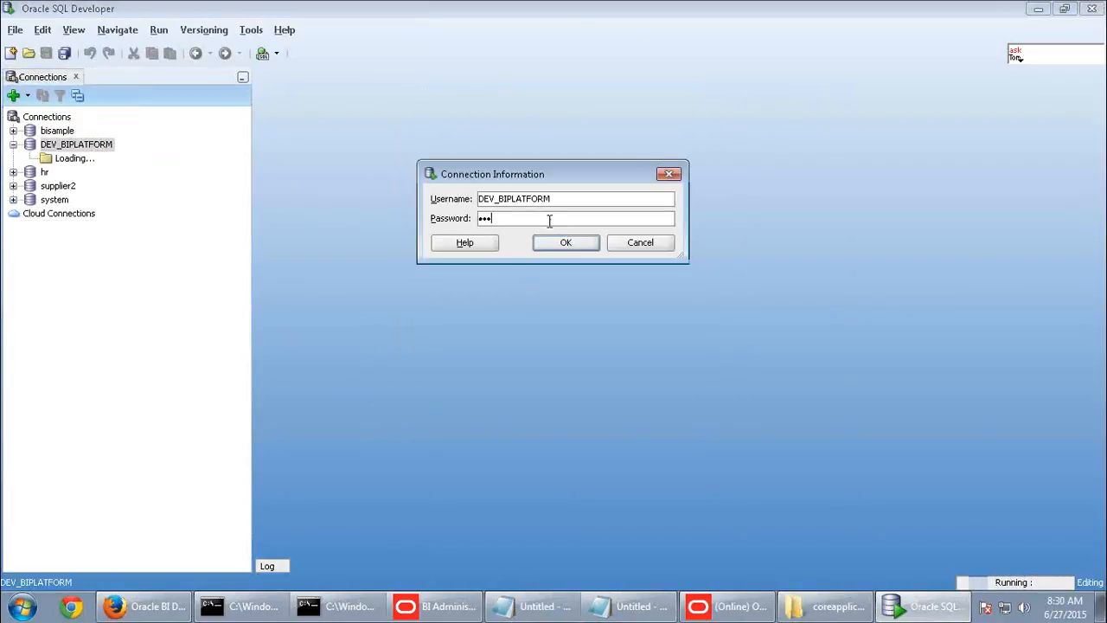
click(554, 243)
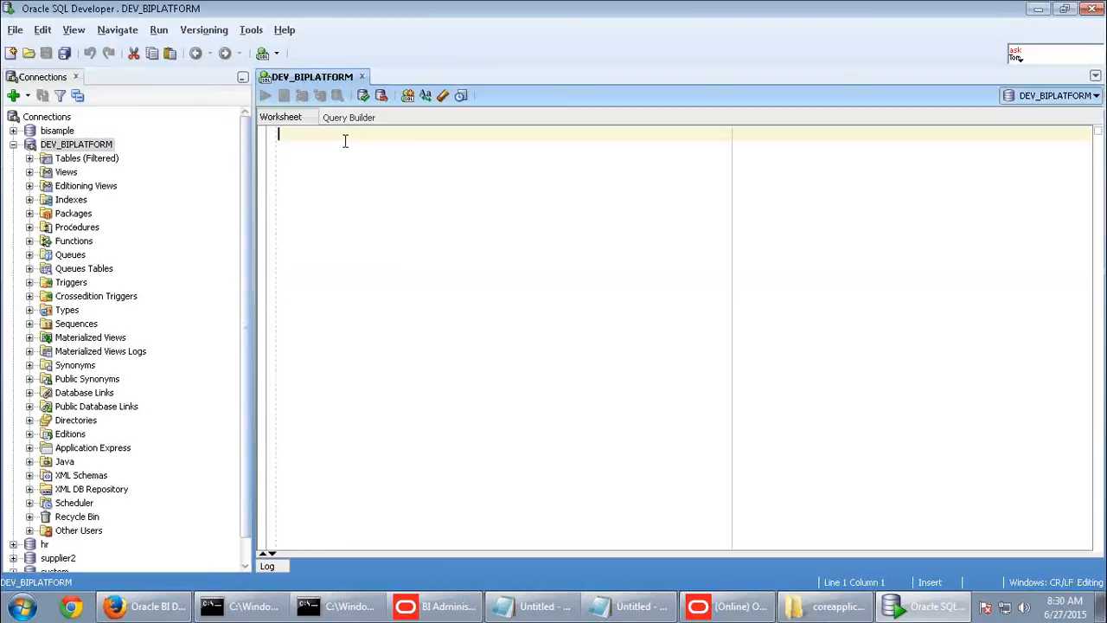
- Run select * from S_NQ_ACCT, which shows the columns but no rows
text(select)
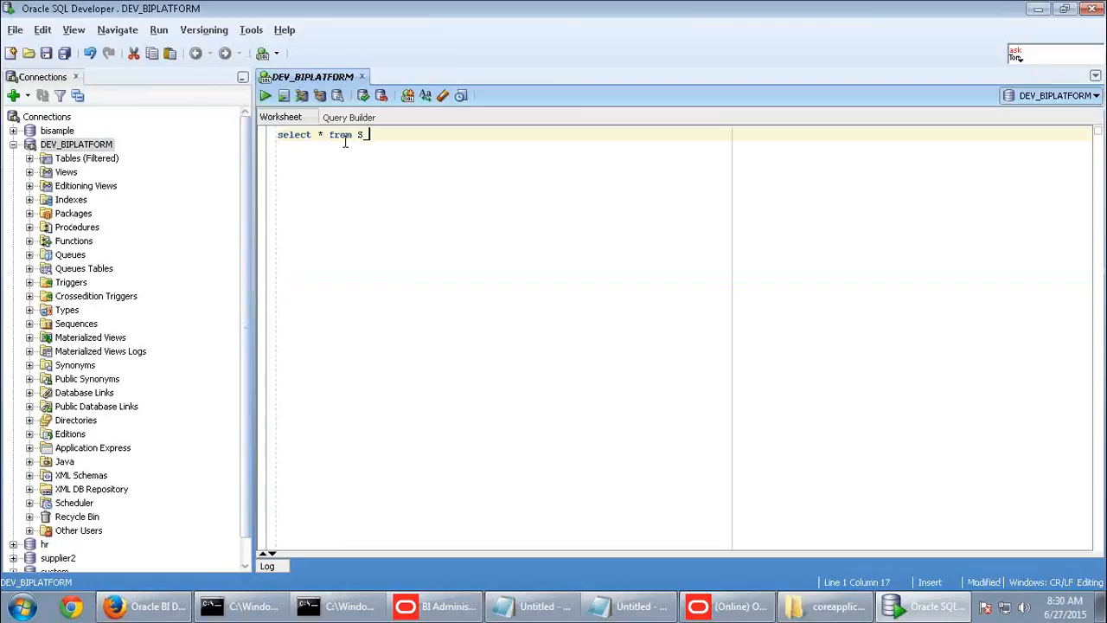
text(* from S_NQ_ACCT)
click(266, 96)
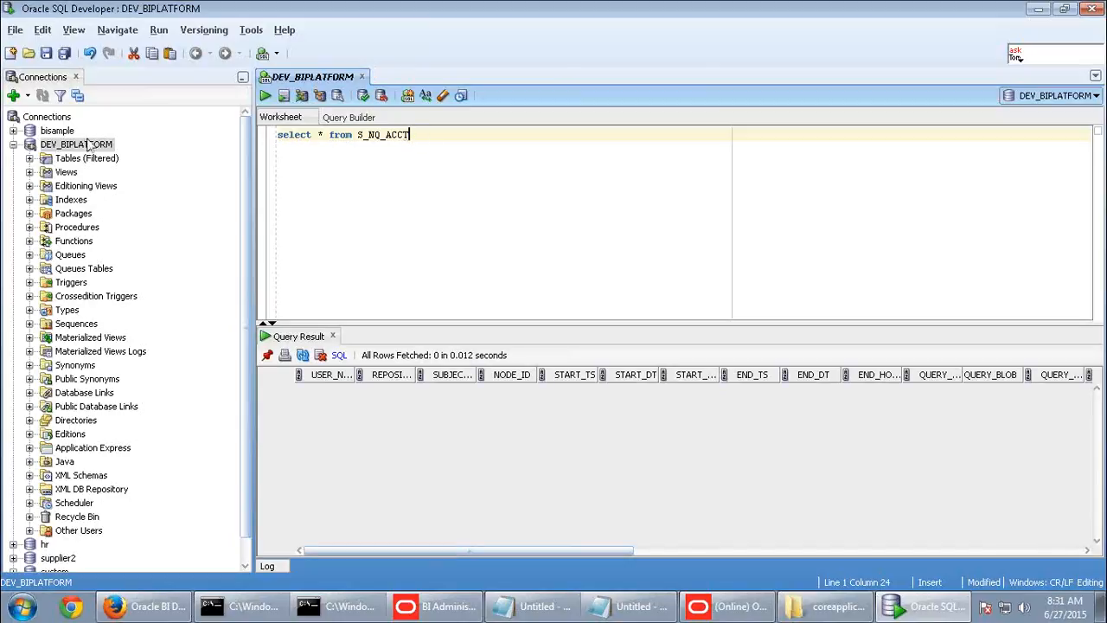
- Expand DEV_BIPLATFORM's tables and briefly view the S_NQ_JOB table definition
click(29, 159)
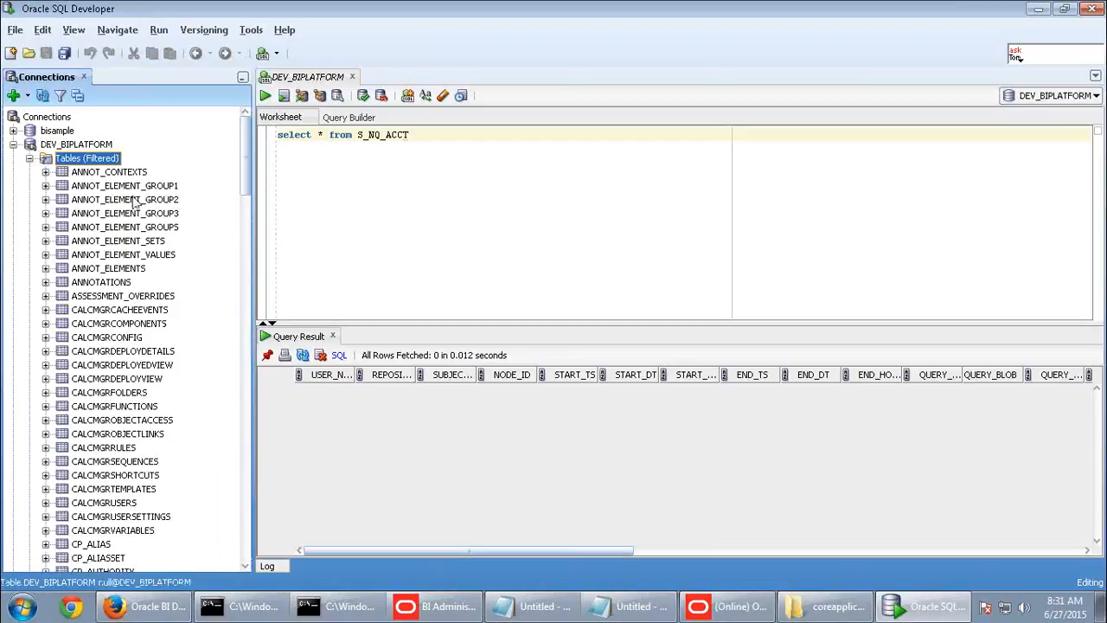
drag(243, 166, 250, 388)
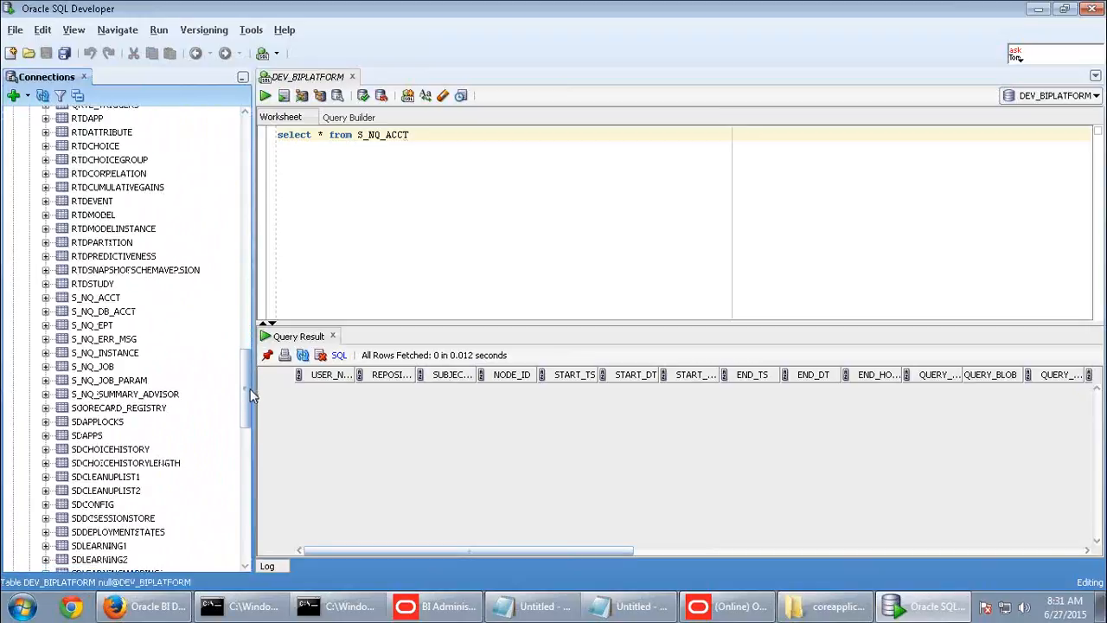
double_click(95, 368)
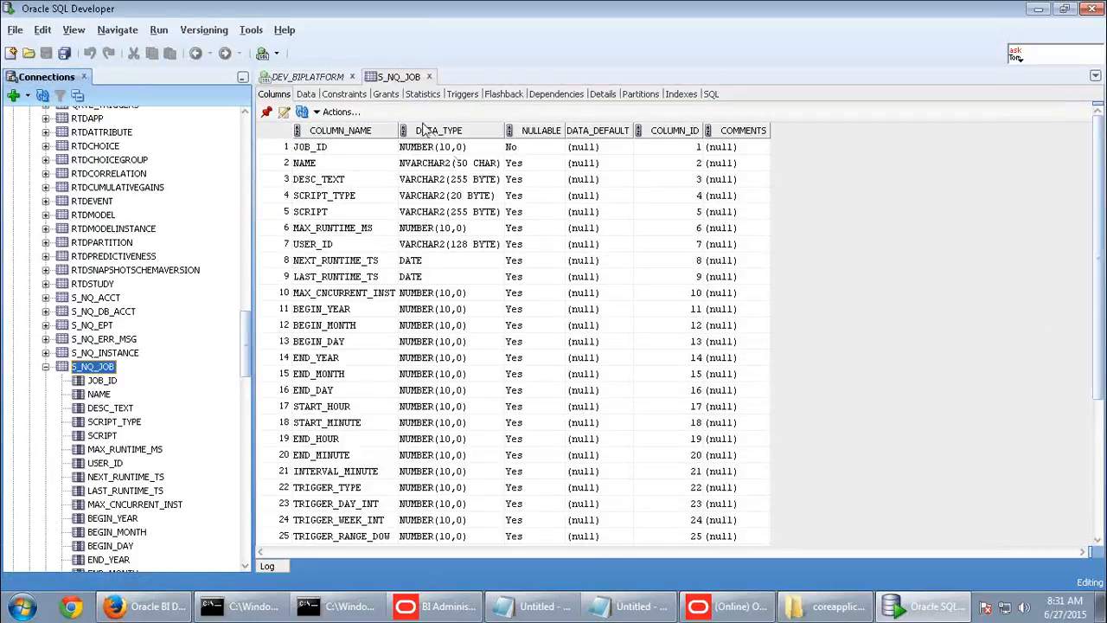
click(429, 77)
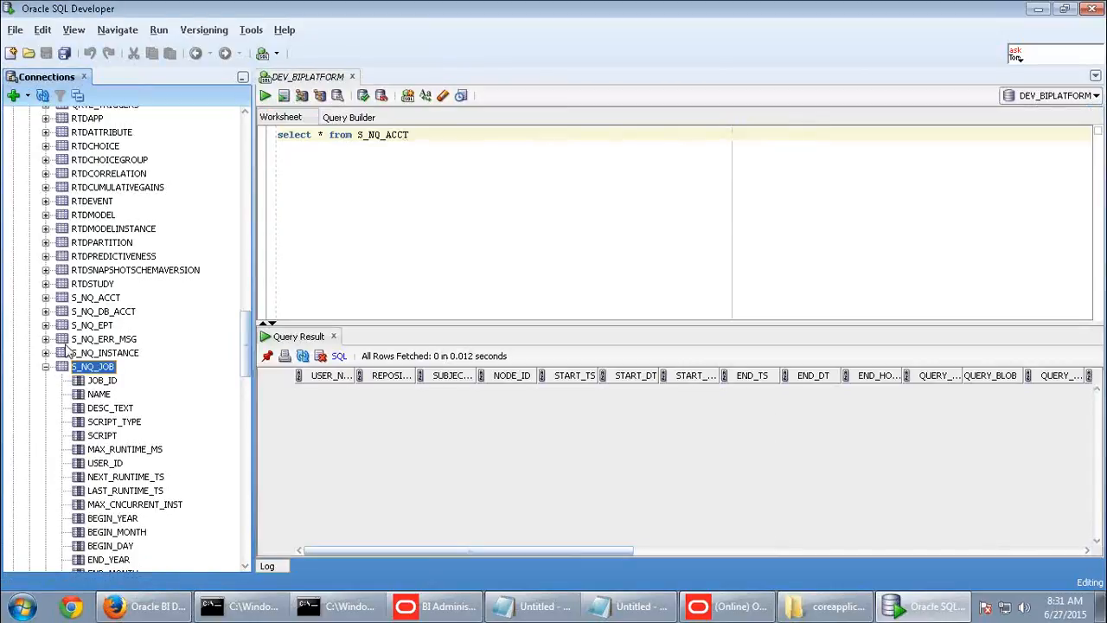
- In S_NQ_ACCT's columns, review USER_NAME, REPOSITORY_NAME, SUBJECT_AREA_NAME, the START/END time columns and QUERY_BLOB
click(86, 299)
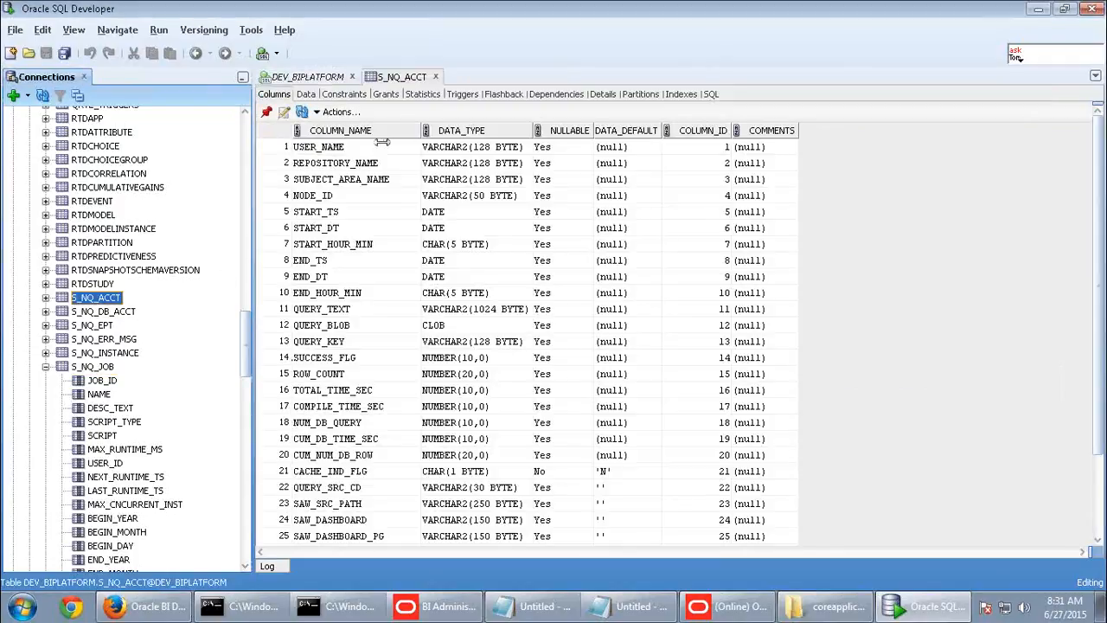
click(353, 149)
click(372, 166)
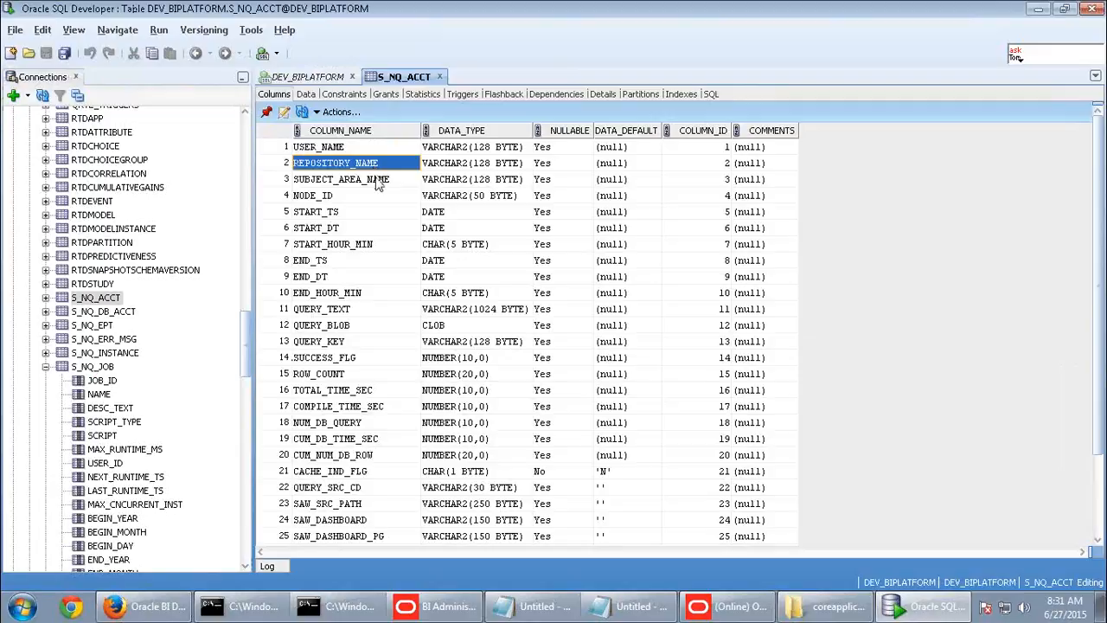
click(377, 182)
click(345, 216)
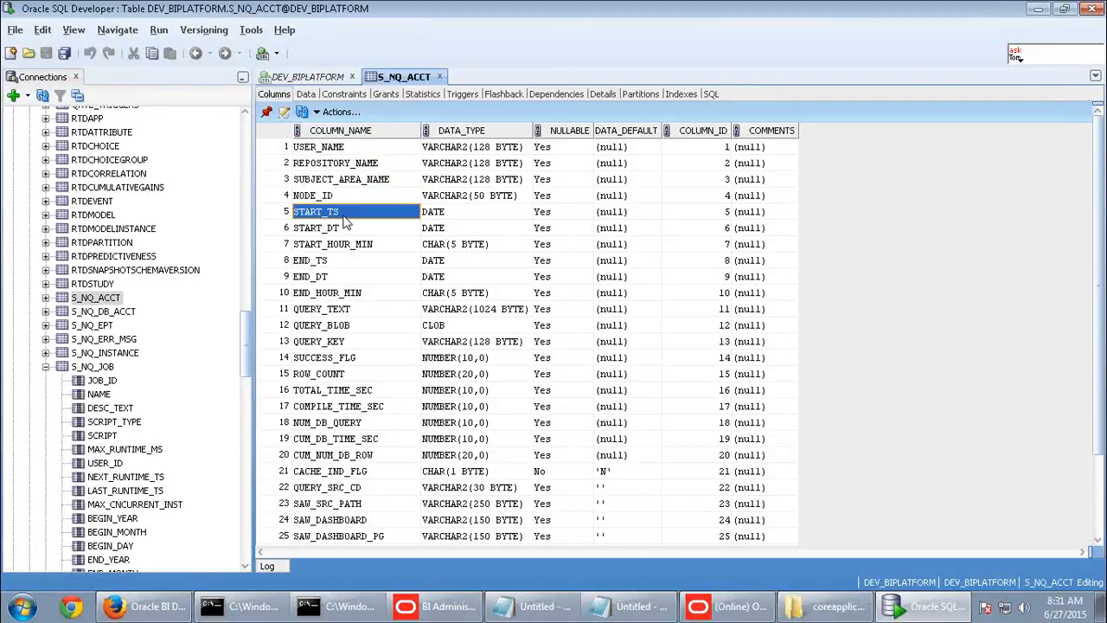
click(346, 230)
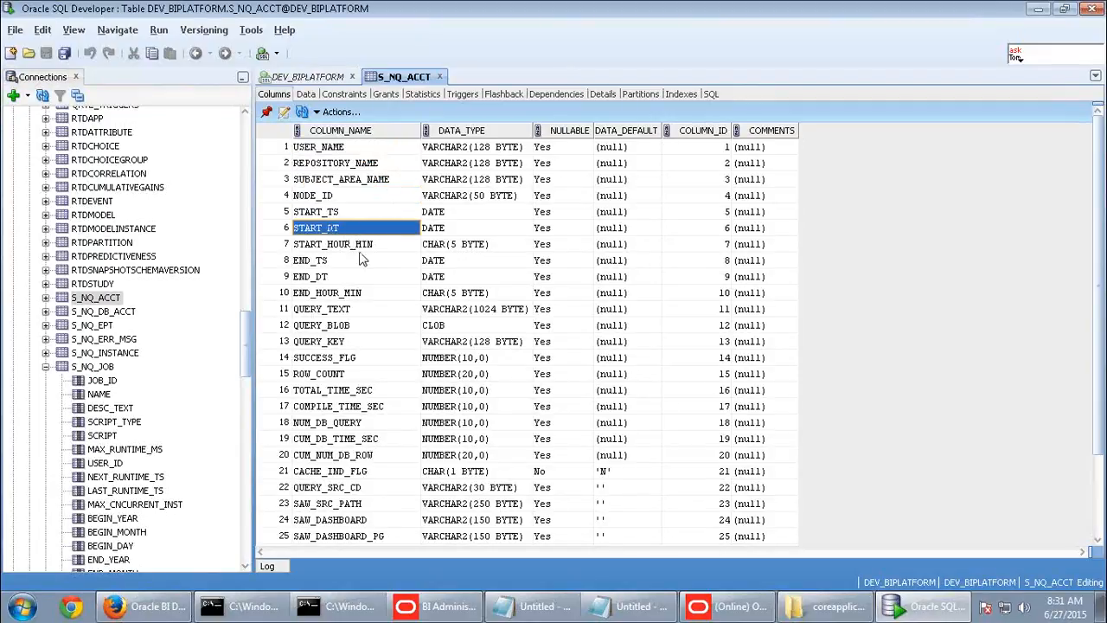
click(361, 251)
click(356, 262)
click(353, 277)
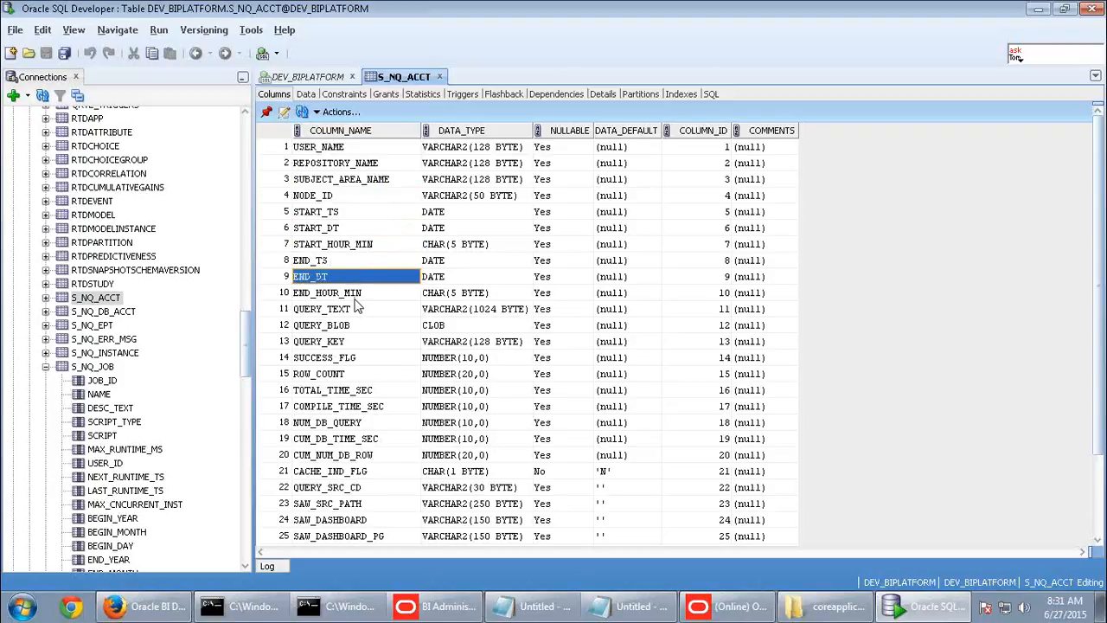
click(365, 326)
- Review QUERY_SRC_CD, CACHE_IND_FLG, ERROR_TEXT, PRESENTATION_NAME and NUM_CACHE_HITS, then close the table view
scroll(371, 329, down, 2)
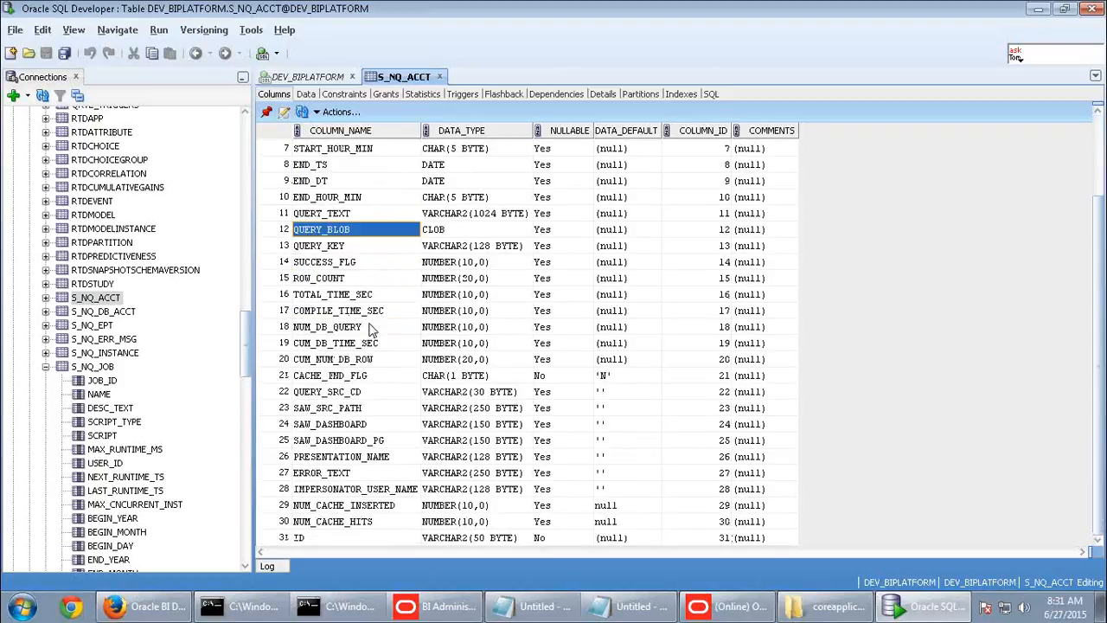
click(344, 392)
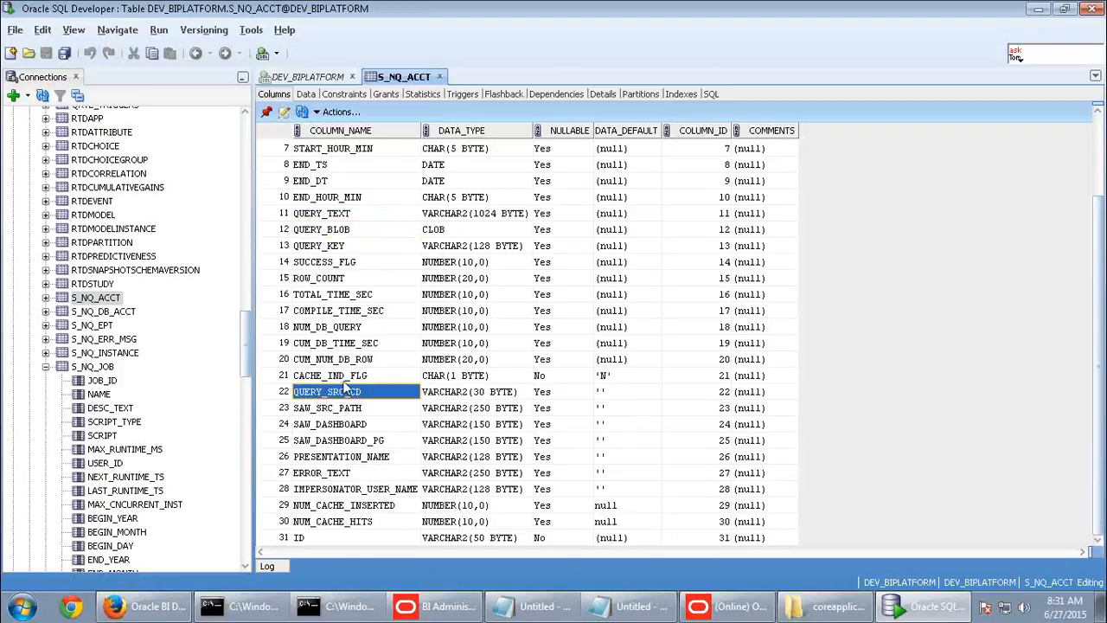
click(344, 380)
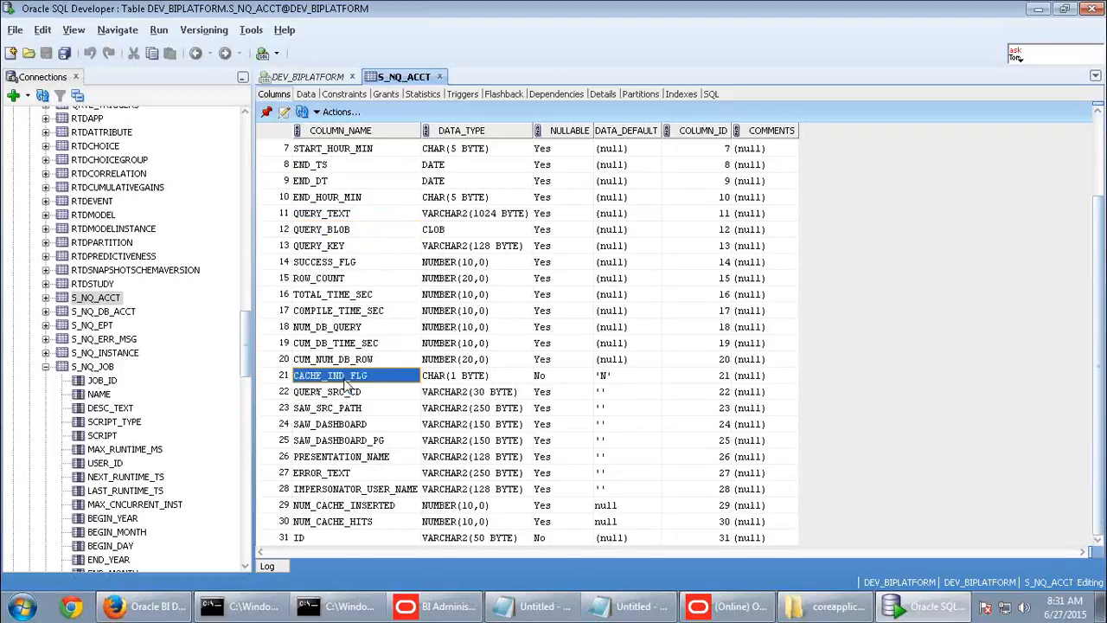
click(330, 475)
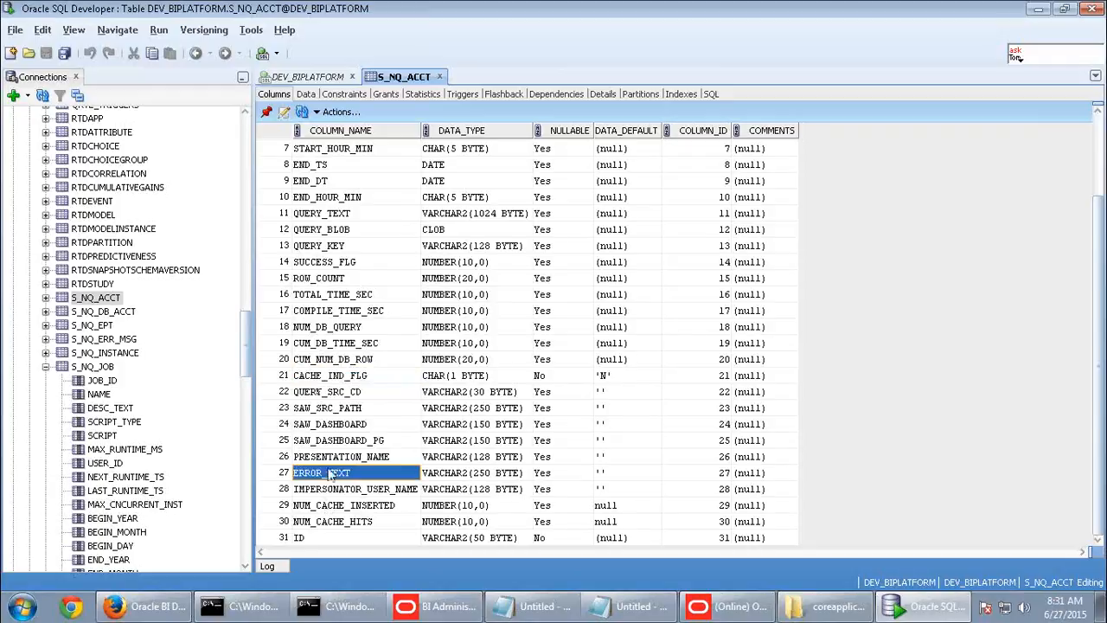
click(336, 458)
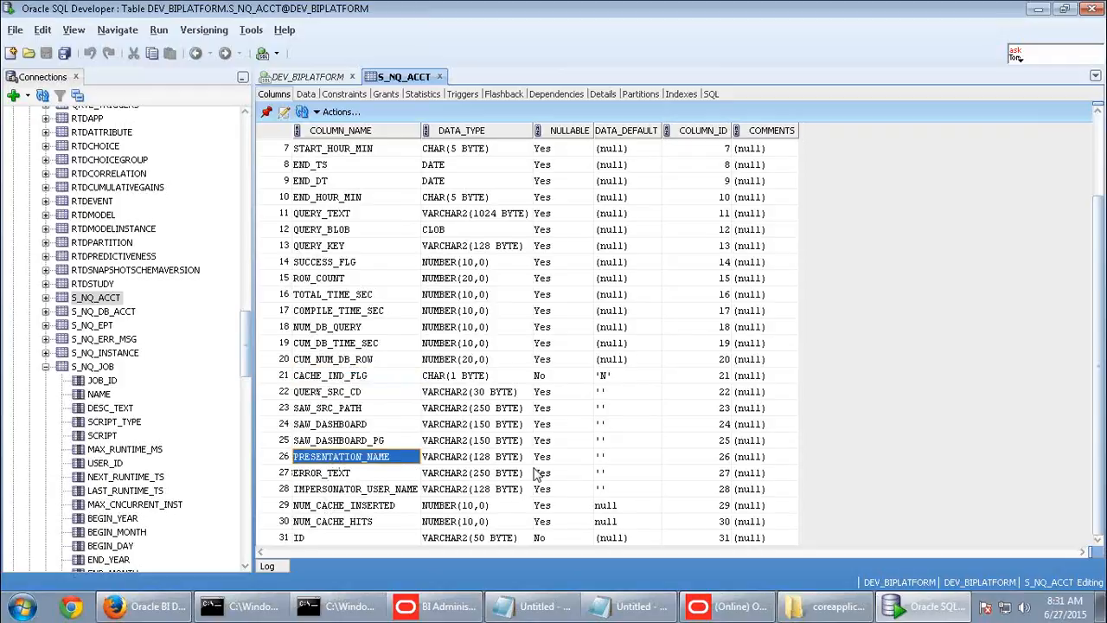
click(341, 523)
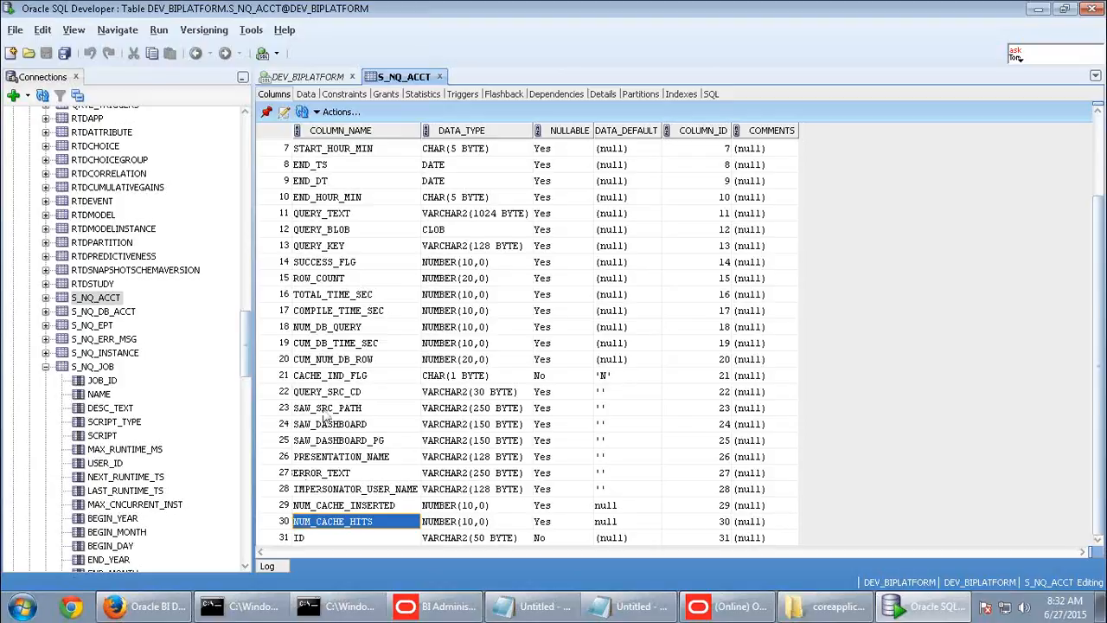
scroll(327, 414, up, 2)
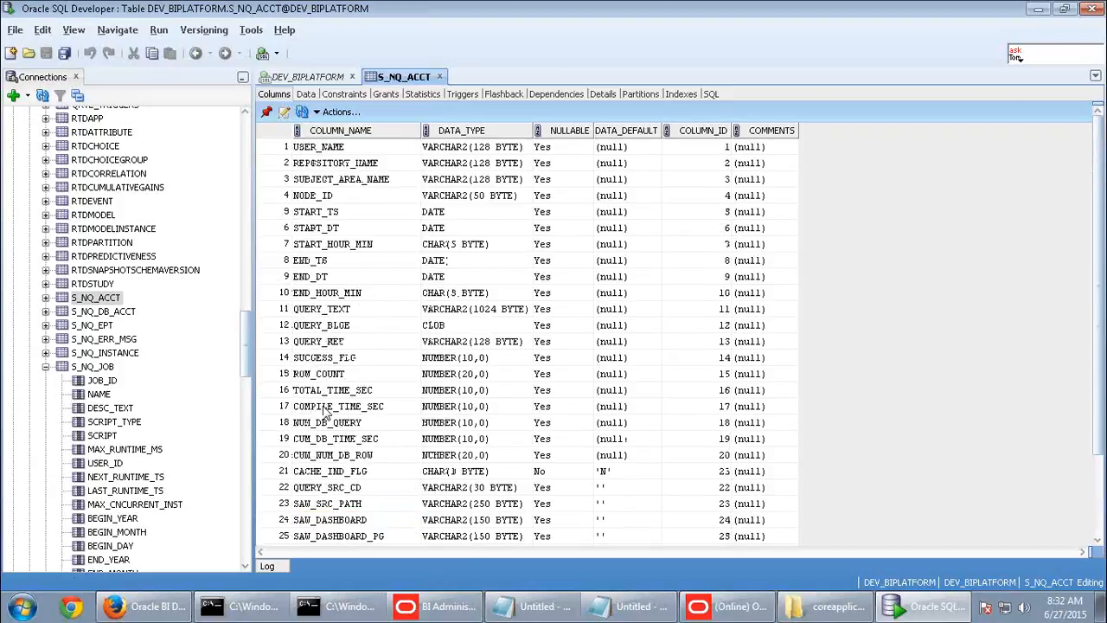
click(440, 77)
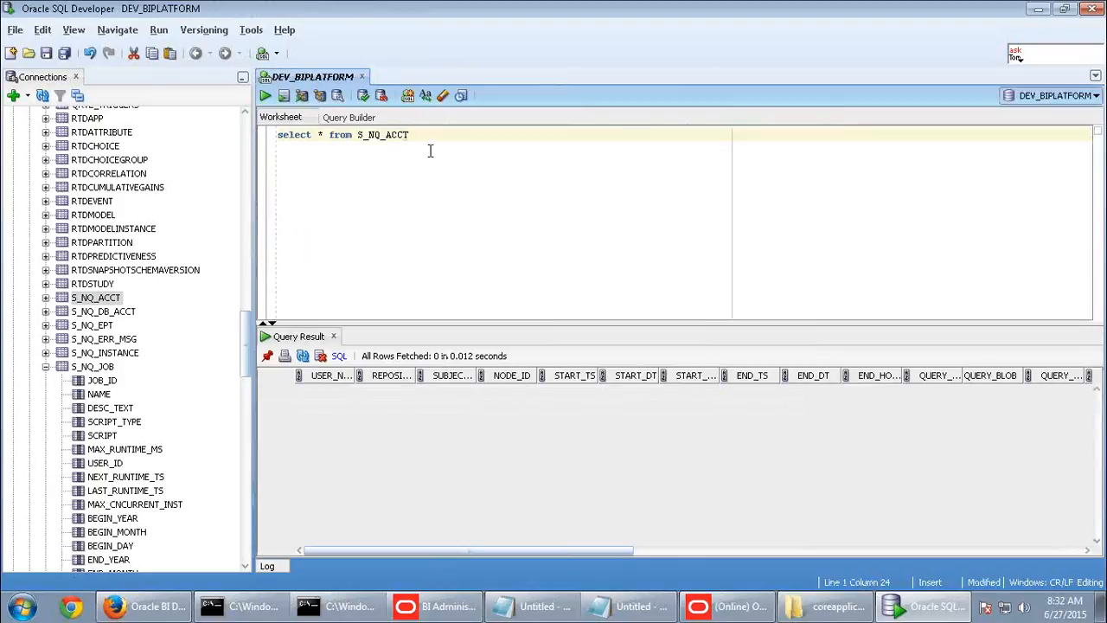
- Switch to the BI Administration Tool and close the Cache Manager
drag(293, 139, 239, 136)
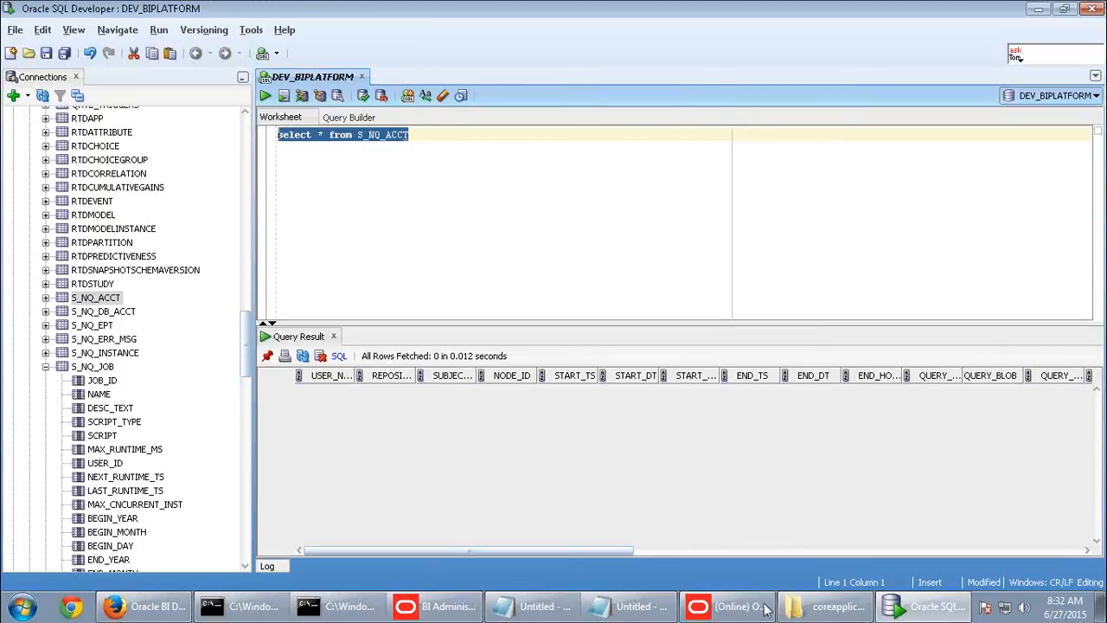
click(727, 606)
click(714, 185)
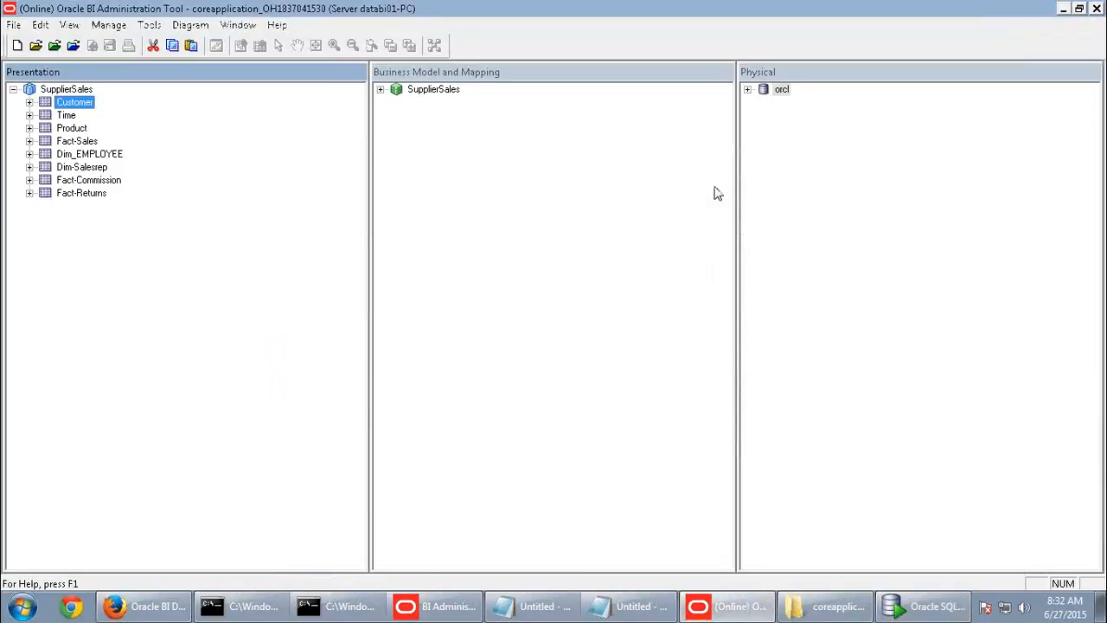
- Find the database name ABC Usage Tracking in the guide, then start a new Physical-layer database
click(13, 89)
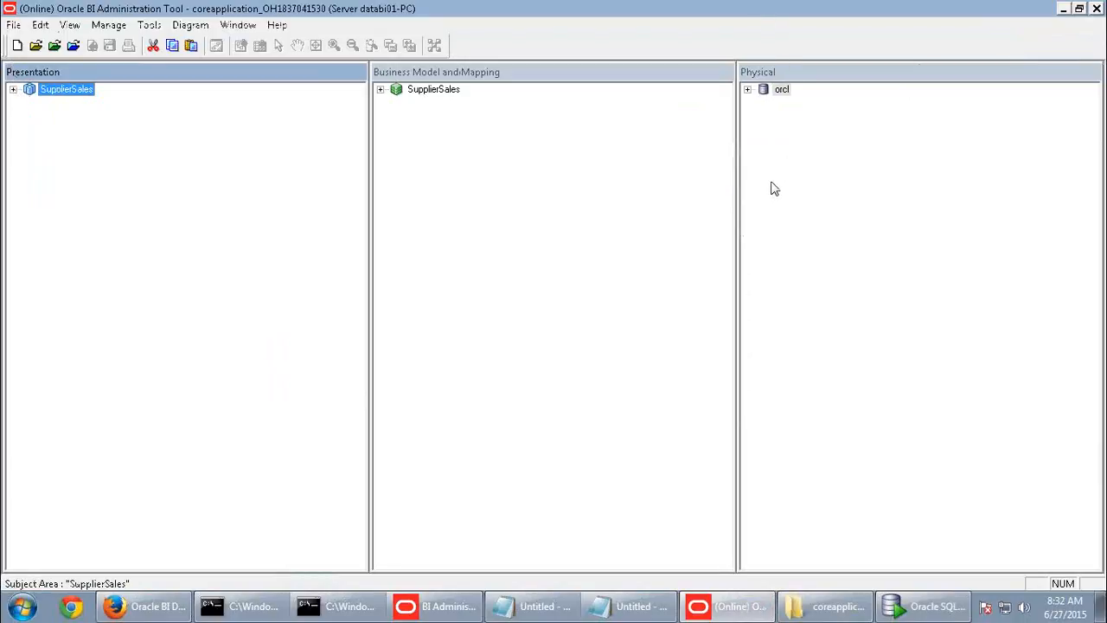
mouse_move(761, 4)
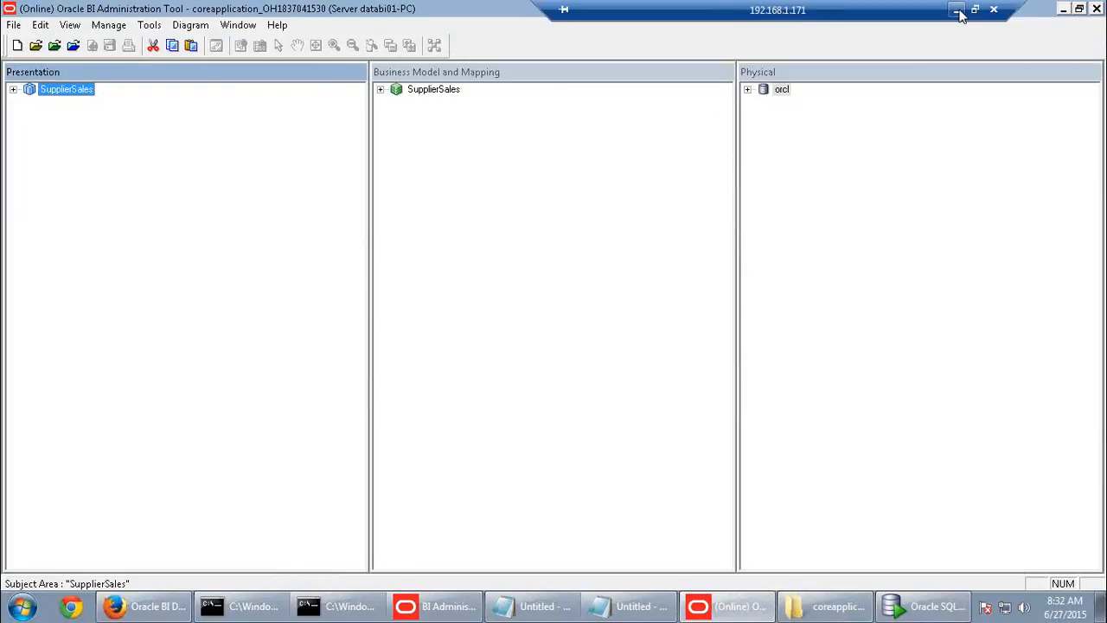
click(957, 12)
drag(524, 296, 647, 303)
key(ctrl+c)
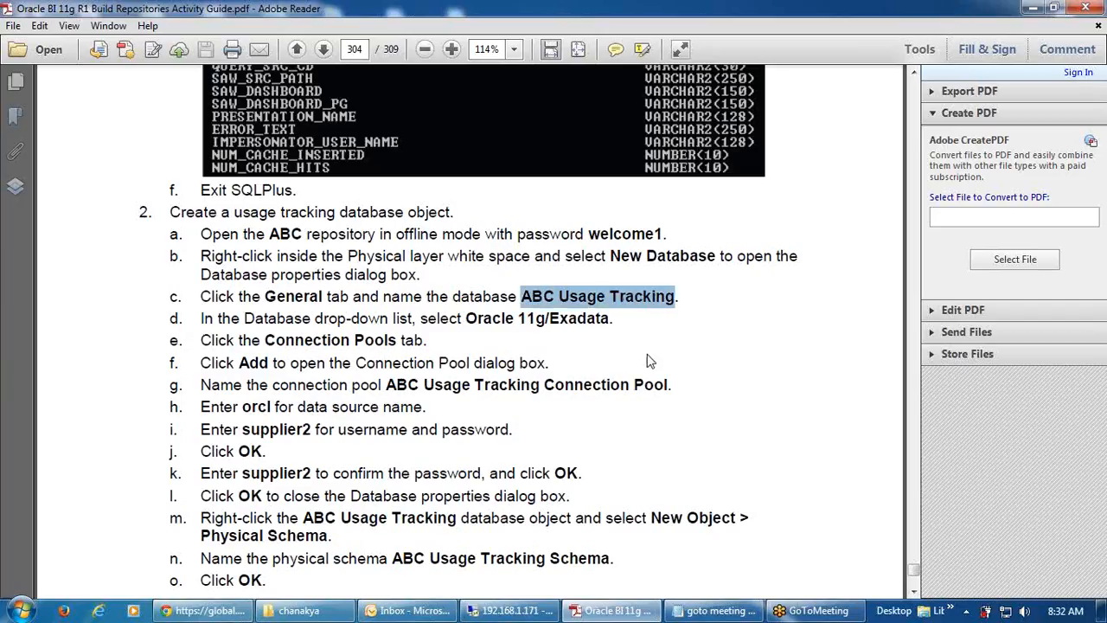
click(510, 611)
right_click(769, 209)
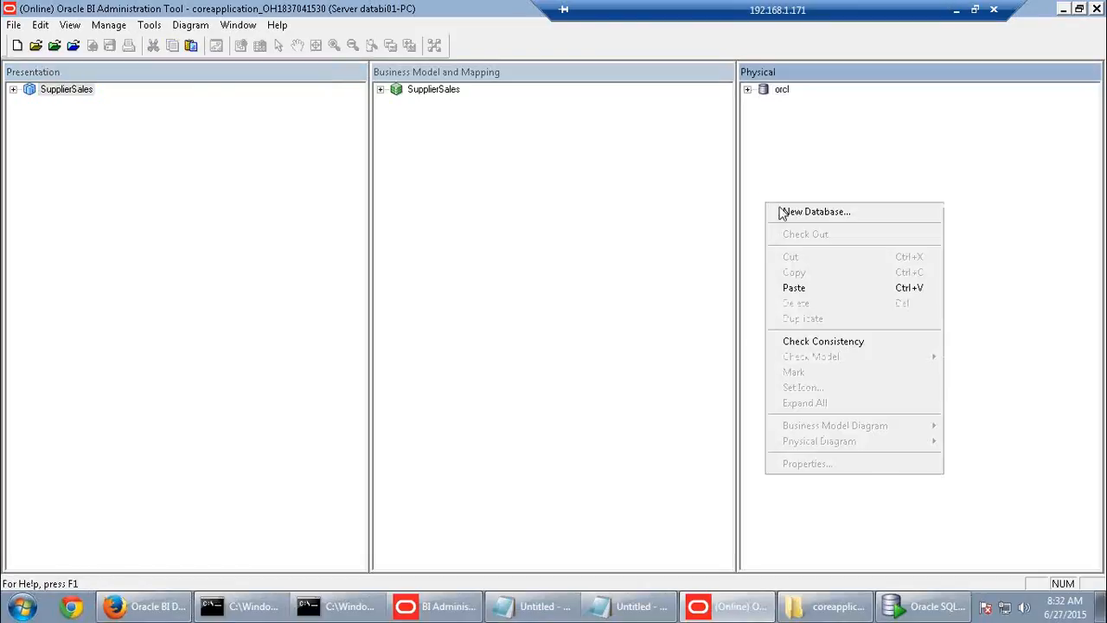
click(783, 213)
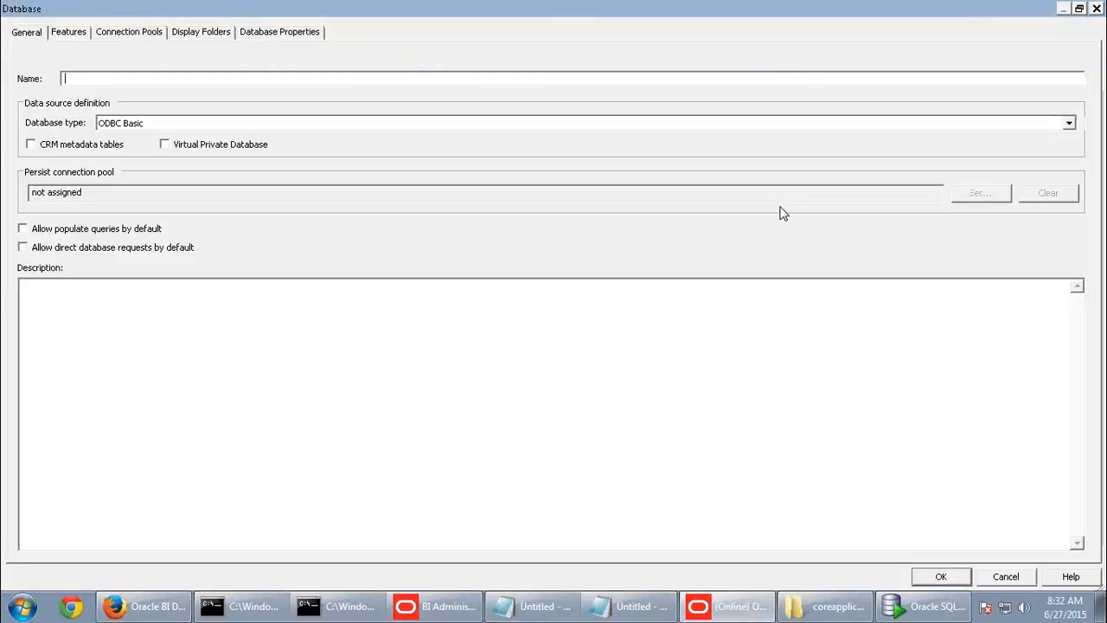
- Set the database type to Oracle 11g, name it ABC Usage Tracking, and save it
click(154, 126)
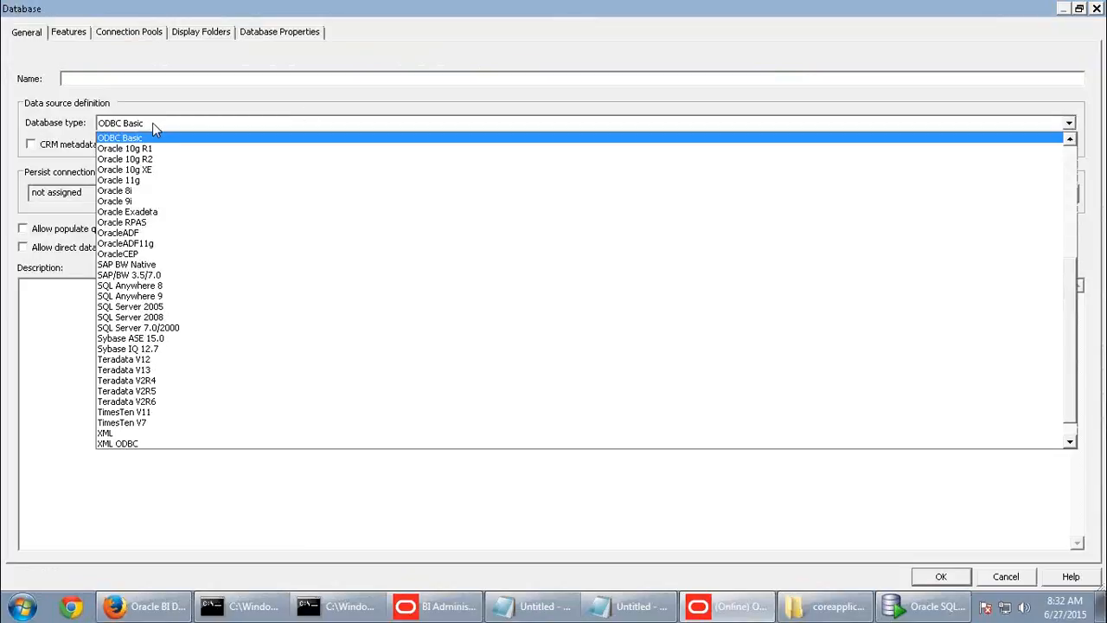
click(139, 179)
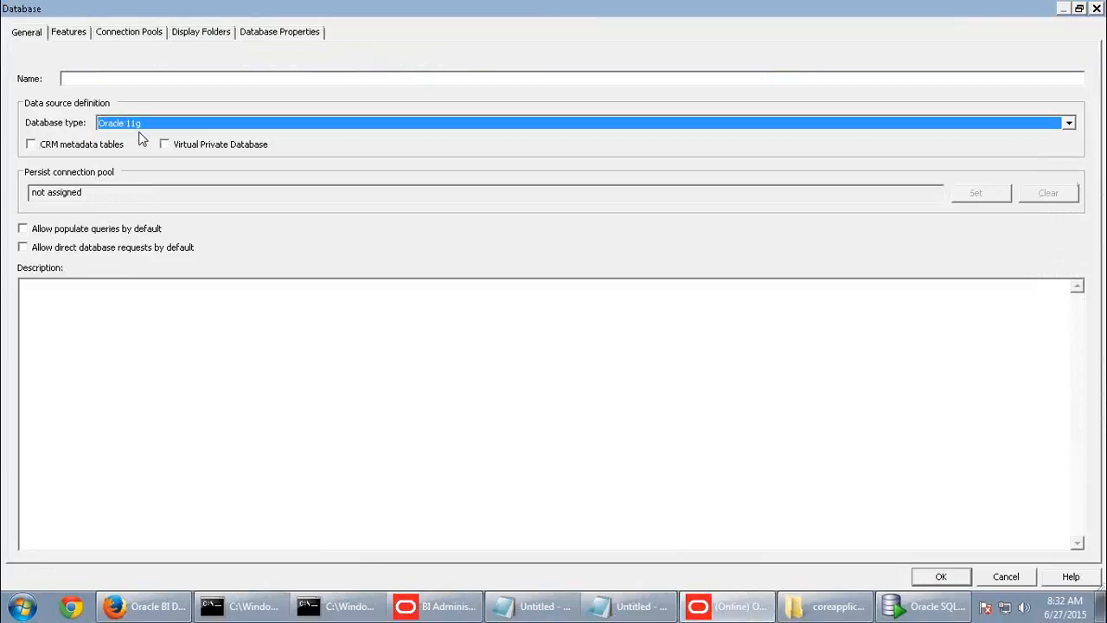
click(85, 78)
key(ctrl+v)
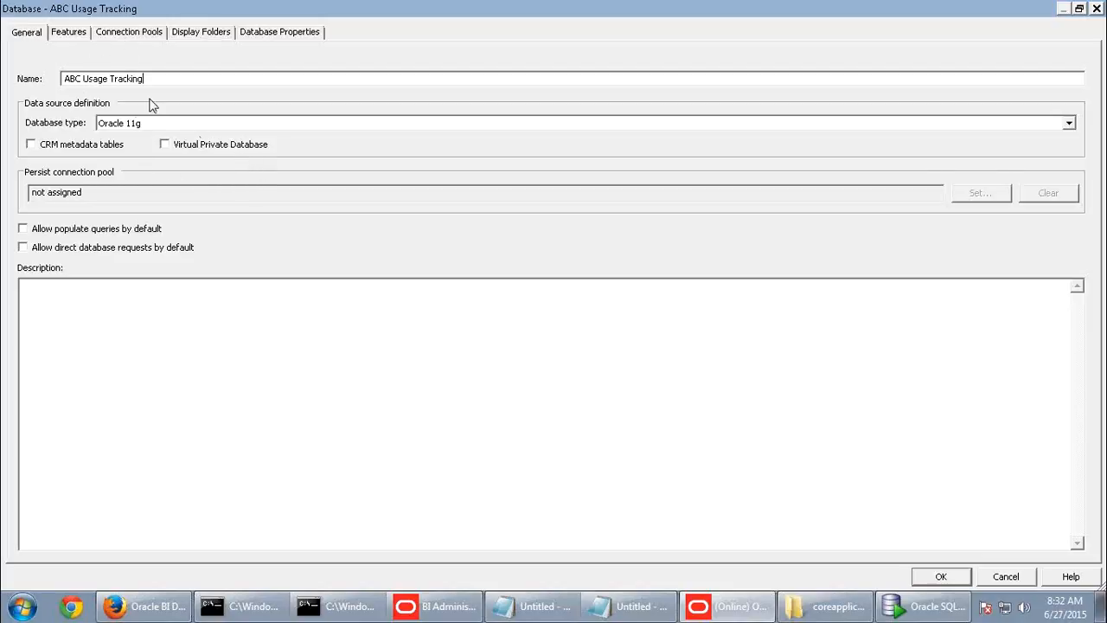
drag(151, 78, 21, 77)
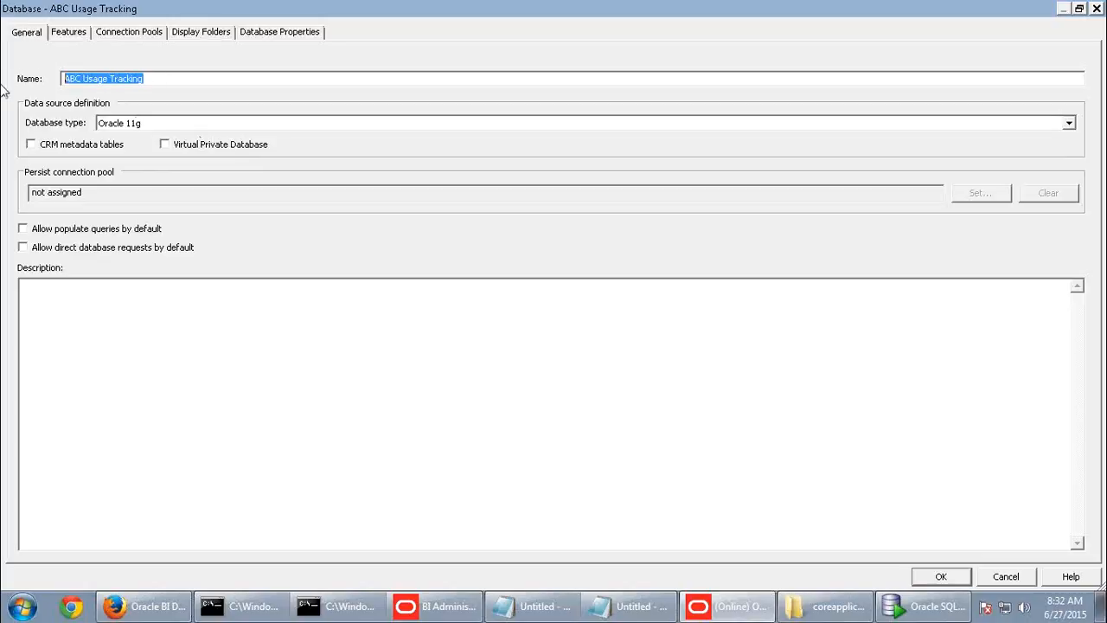
click(962, 577)
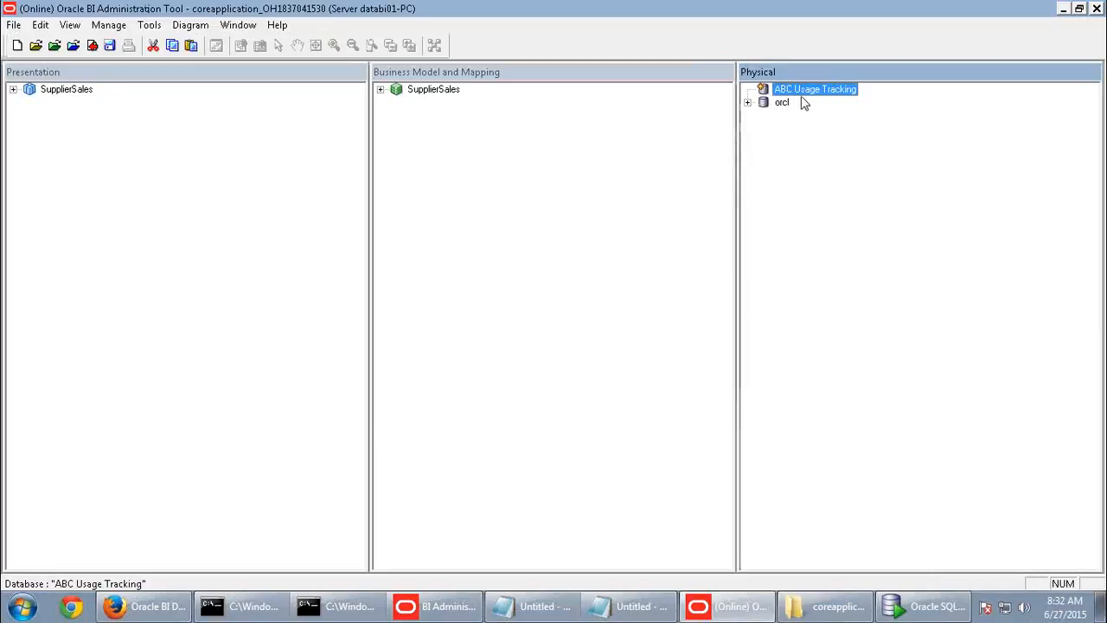
click(782, 104)
click(813, 95)
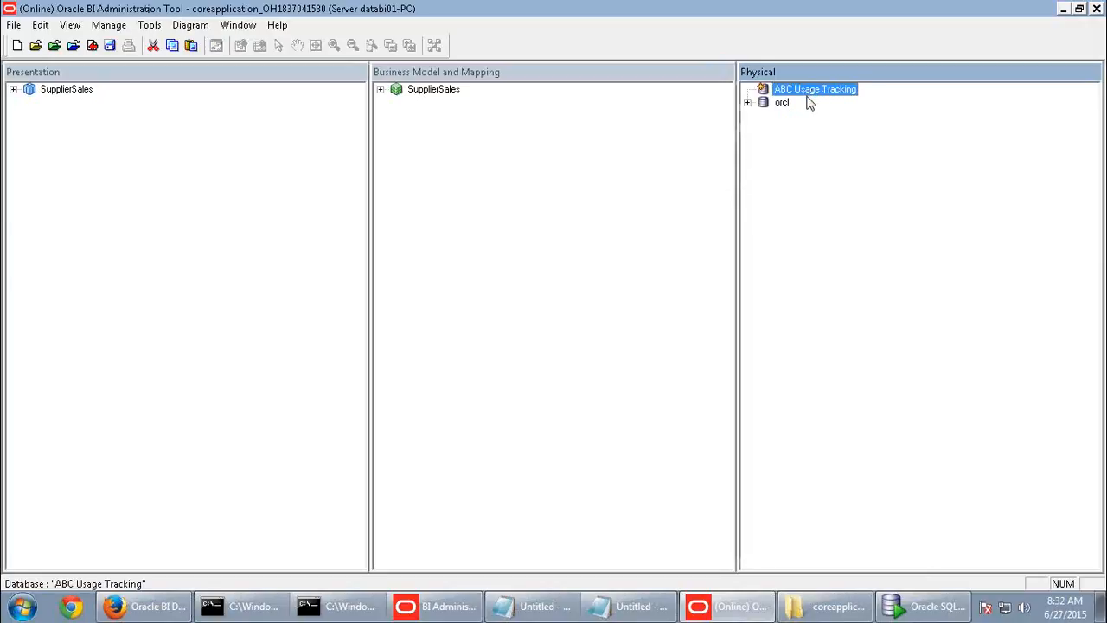
- Add a connection pool to ABC Usage Tracking named ABC Usage Tracking Connection Pool, copied from the guide
right_click(818, 93)
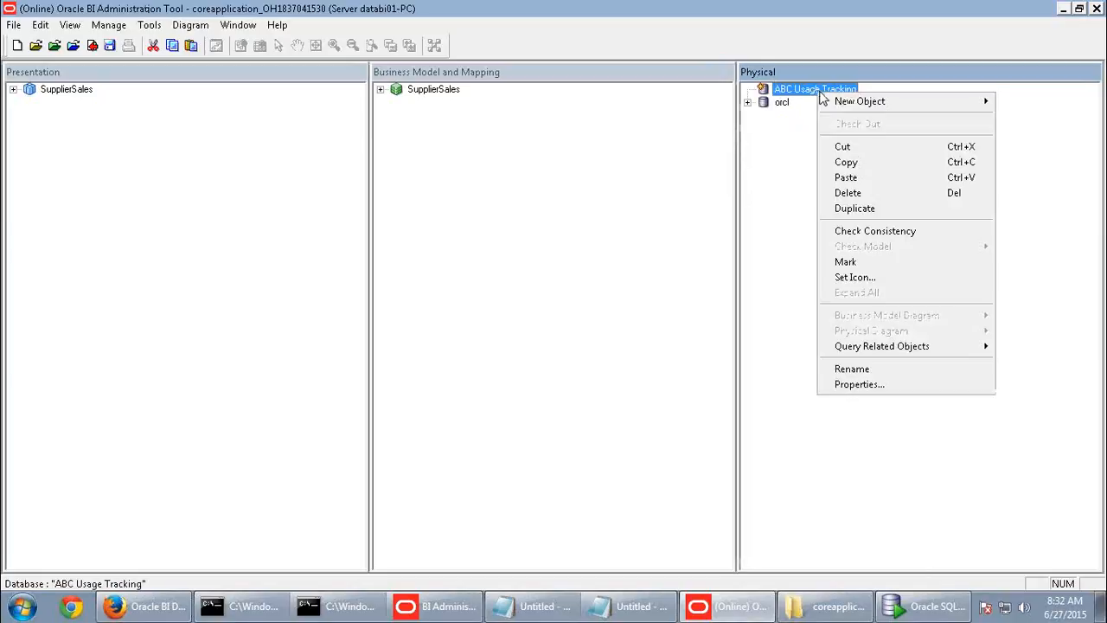
mouse_move(833, 102)
click(765, 117)
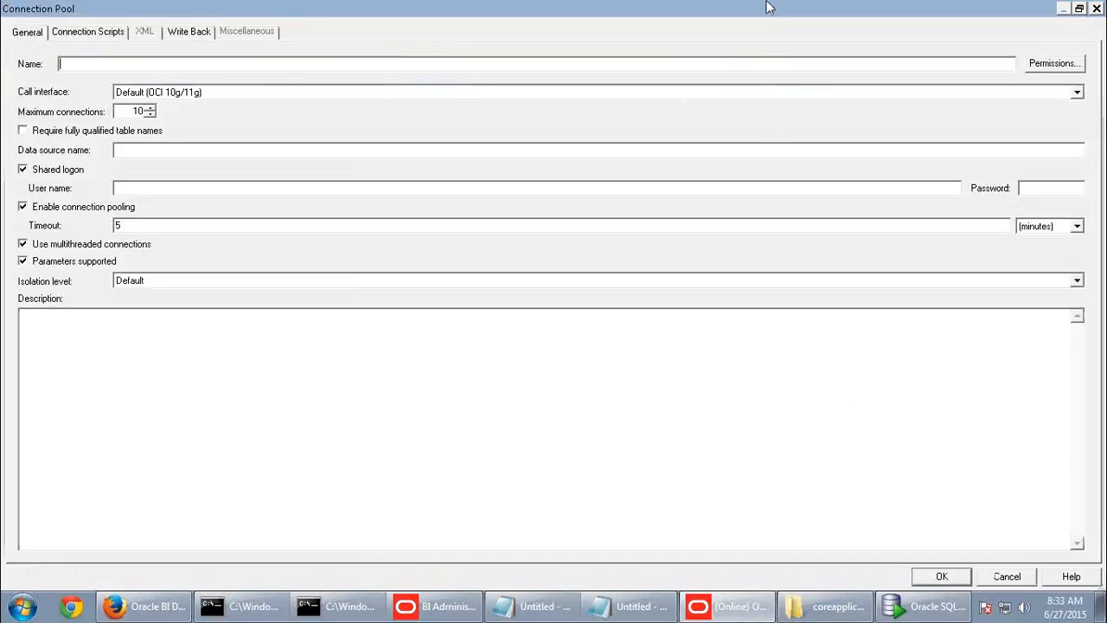
mouse_move(770, 7)
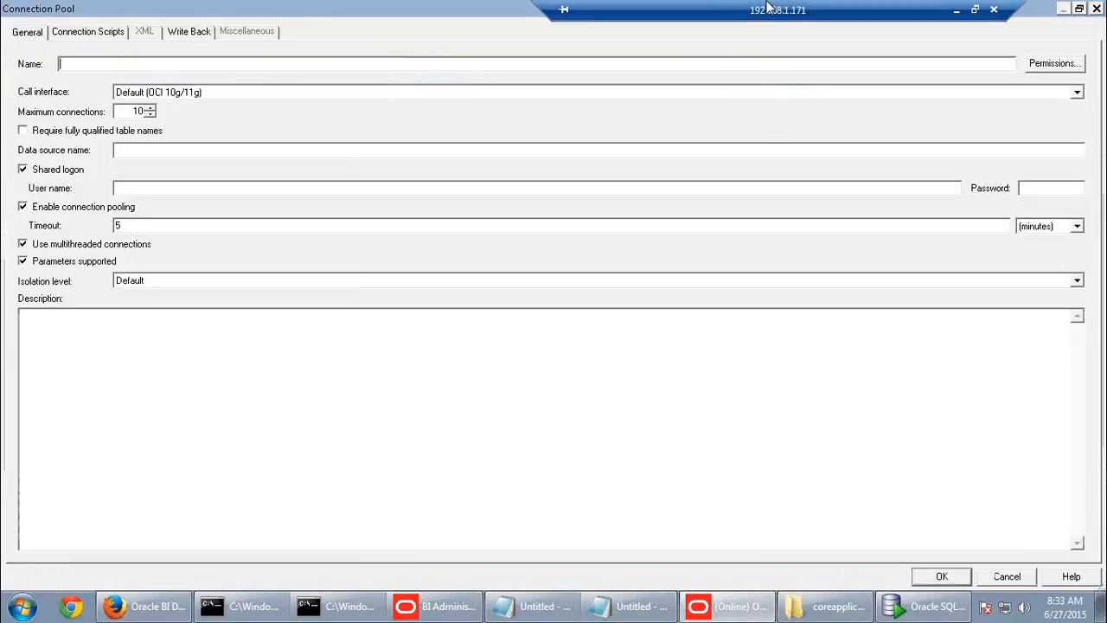
click(956, 6)
drag(391, 381, 668, 389)
key(ctrl+c)
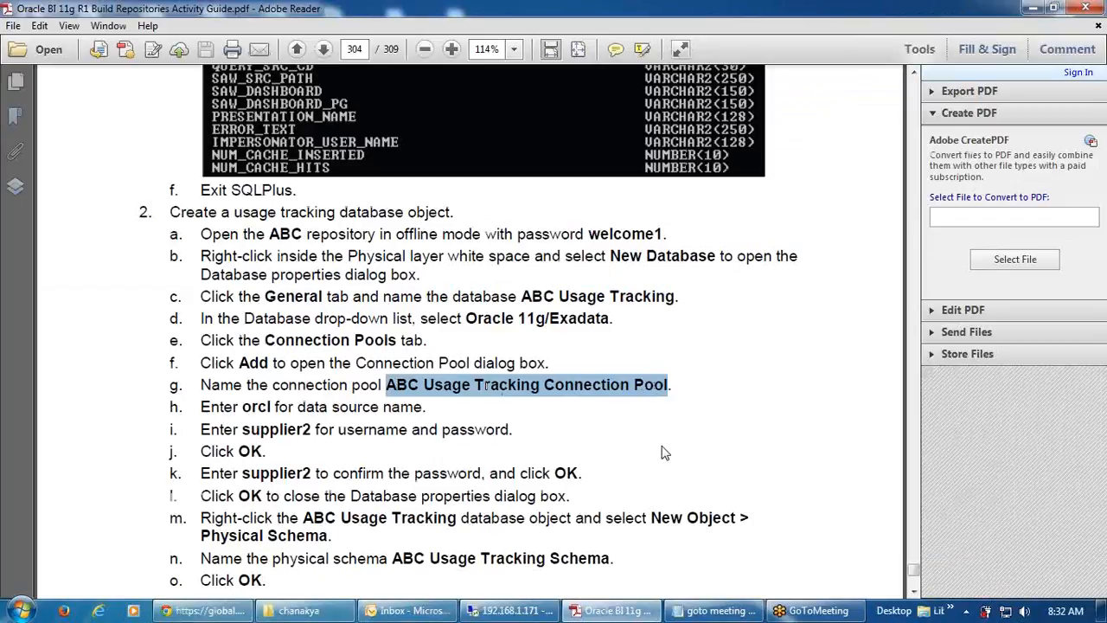
click(511, 611)
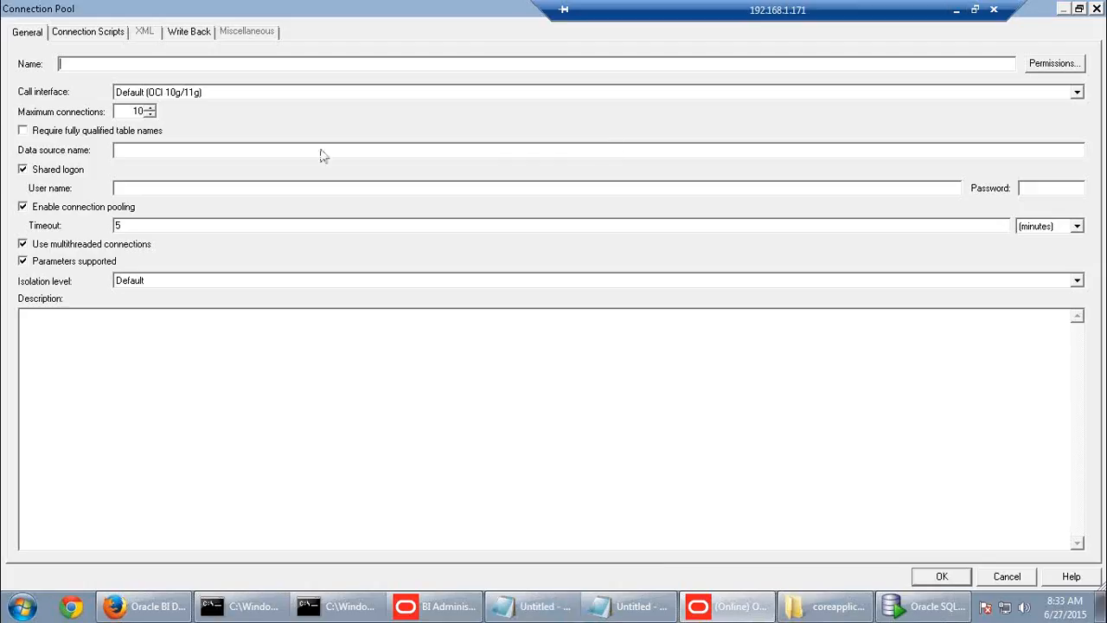
key(ctrl+v)
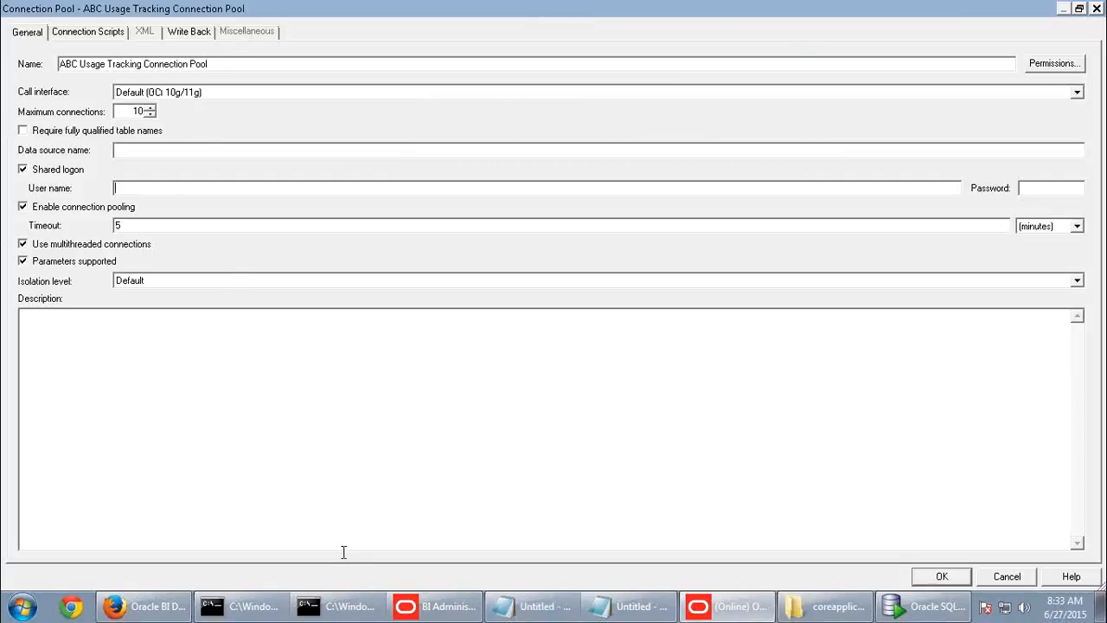
click(924, 607)
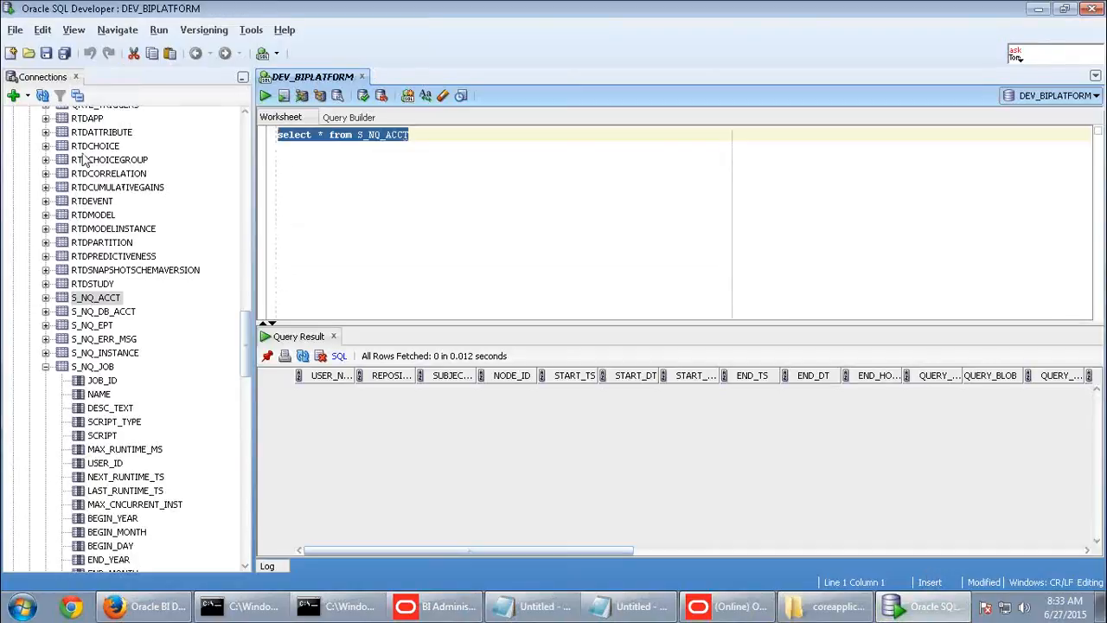
- Connect to supplier2 with its password and expand its tables, briefly viewing D1_DISTRICT
drag(246, 326, 241, 121)
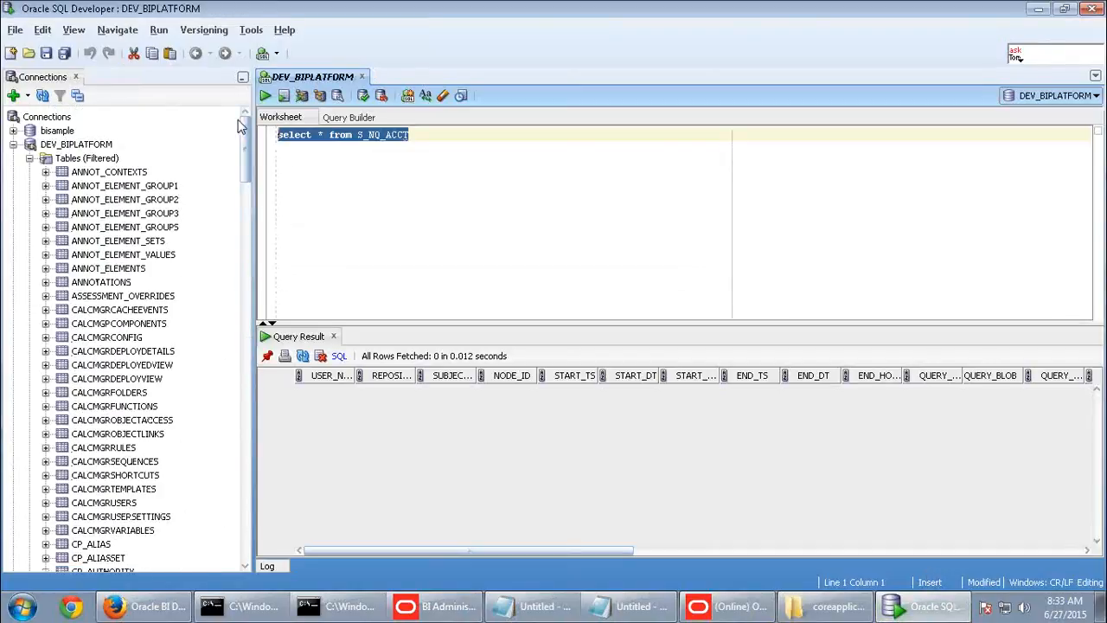
click(14, 144)
double_click(57, 172)
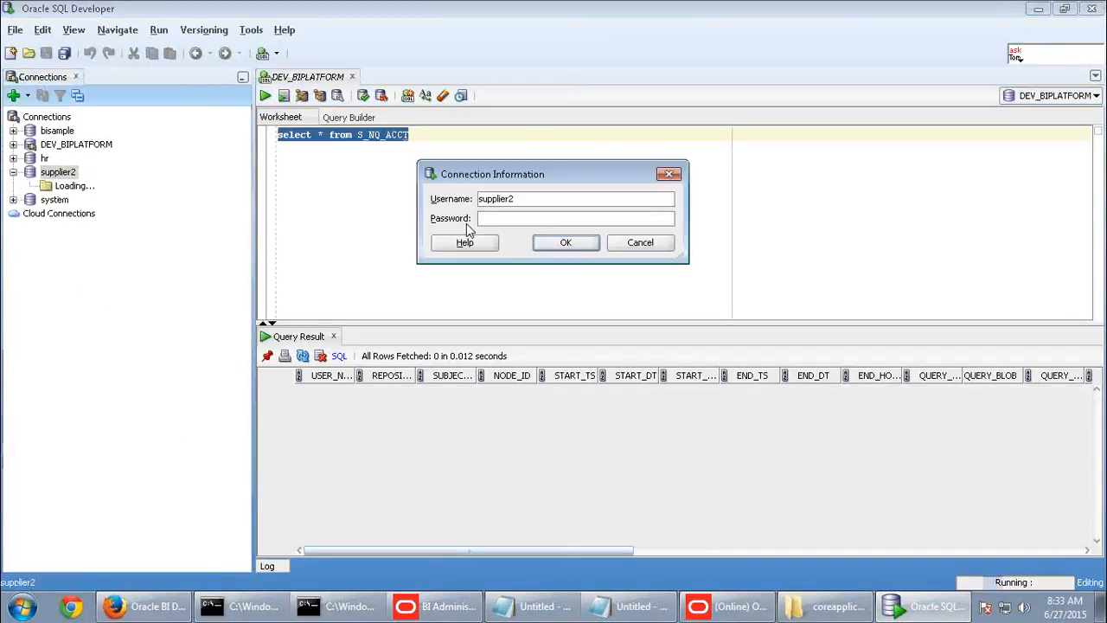
click(535, 220)
text(supplier2)
click(565, 242)
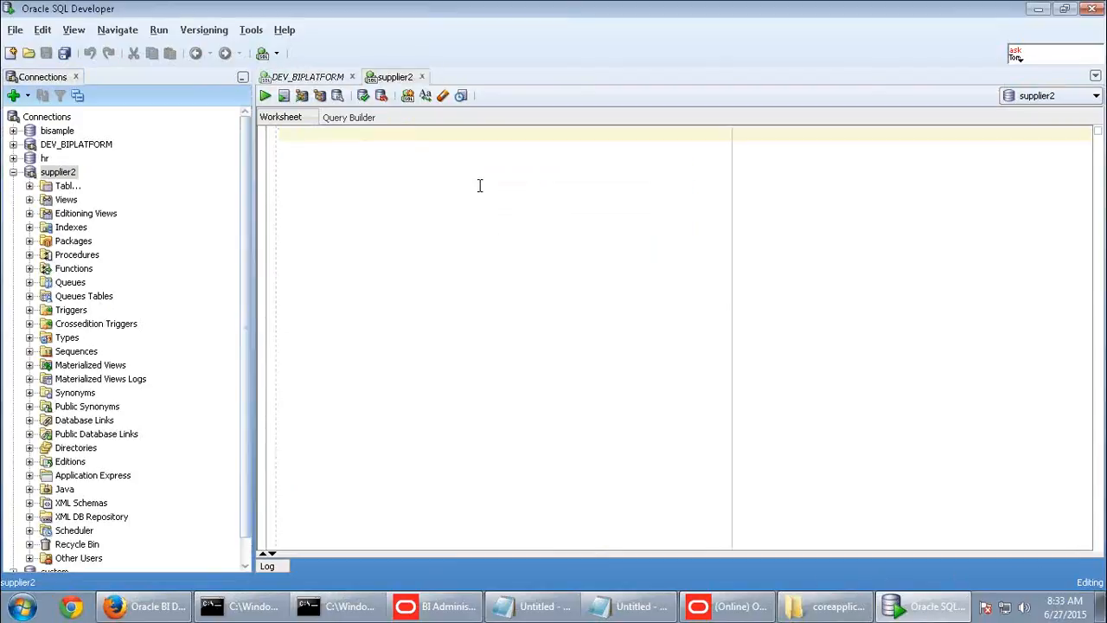
click(29, 185)
click(108, 324)
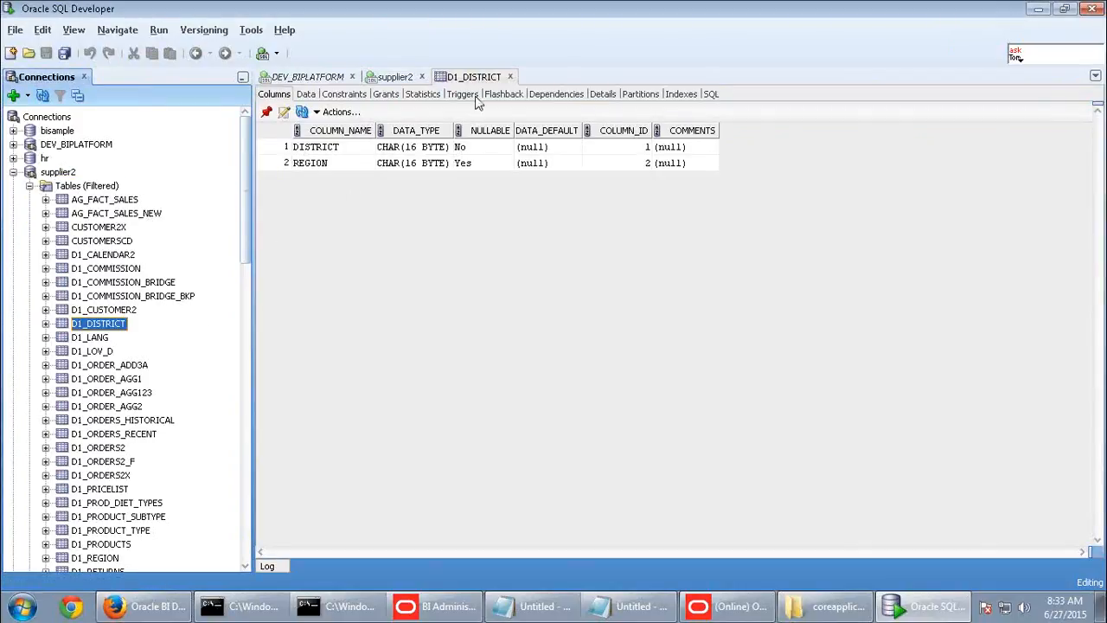
click(512, 77)
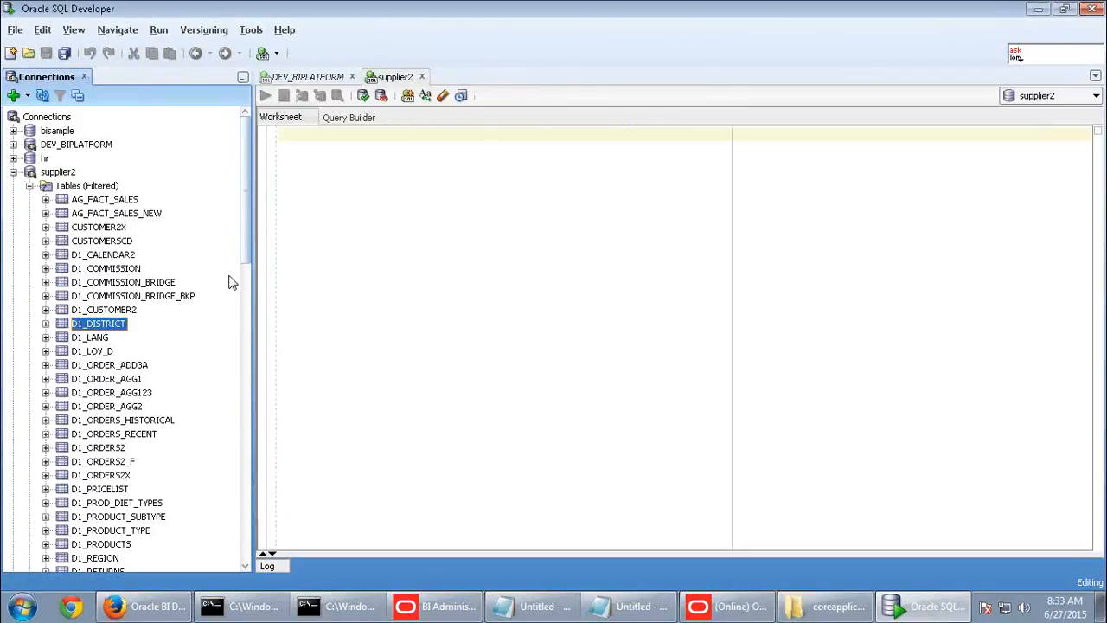
- Run select * from S_NQ_ACCT in the supplier2 worksheet, returning 18 rows, then close DEV_BIPLATFORM's worksheet
click(307, 77)
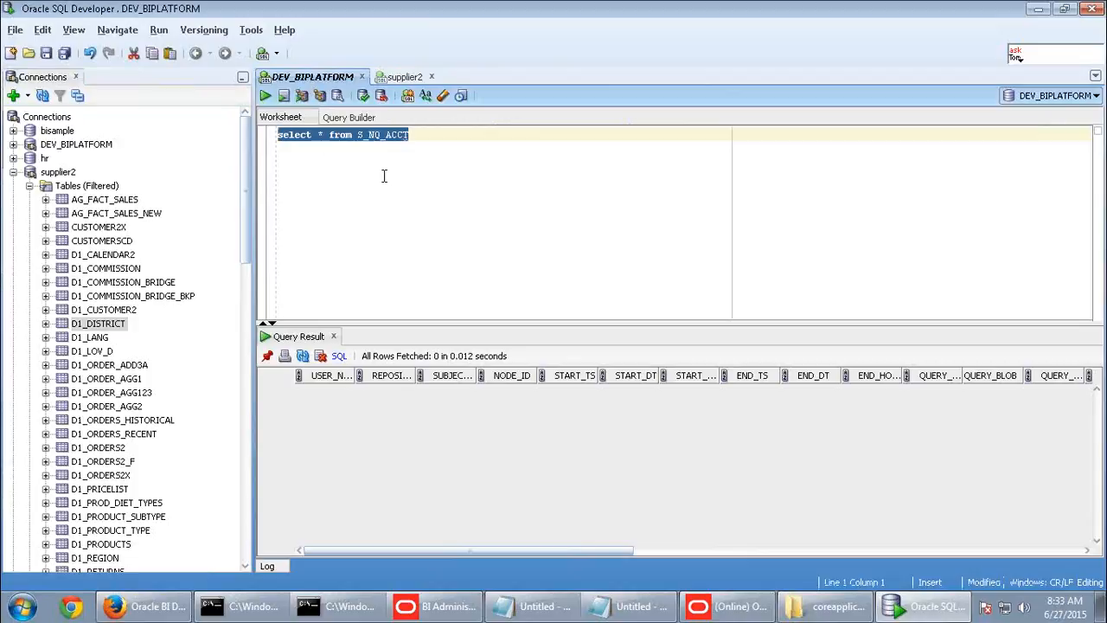
click(405, 77)
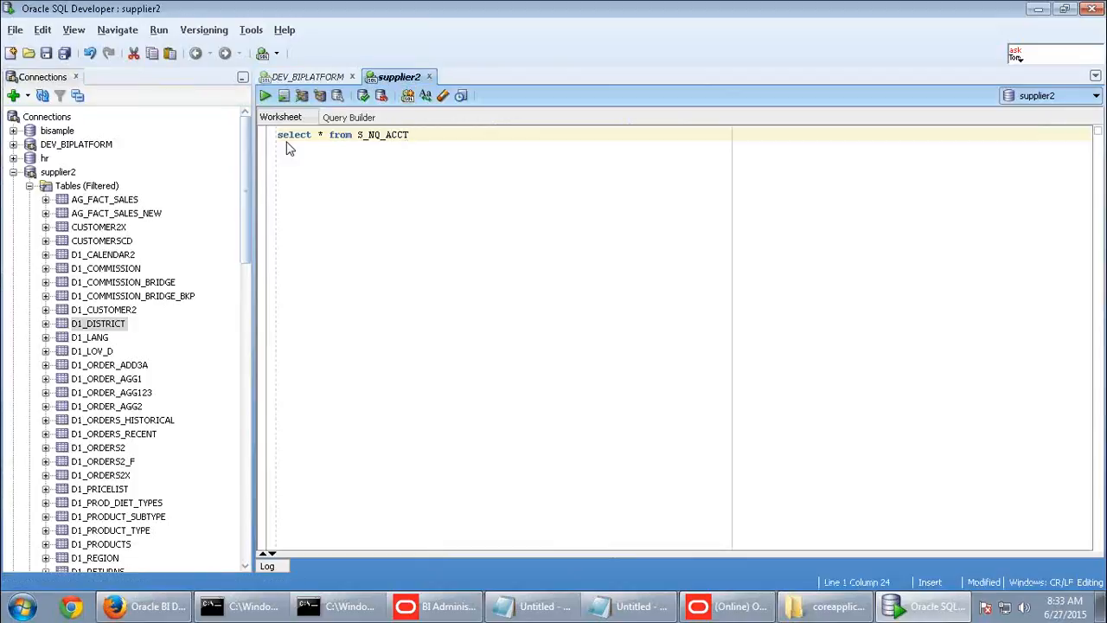
click(266, 95)
scroll(515, 426, down, 3)
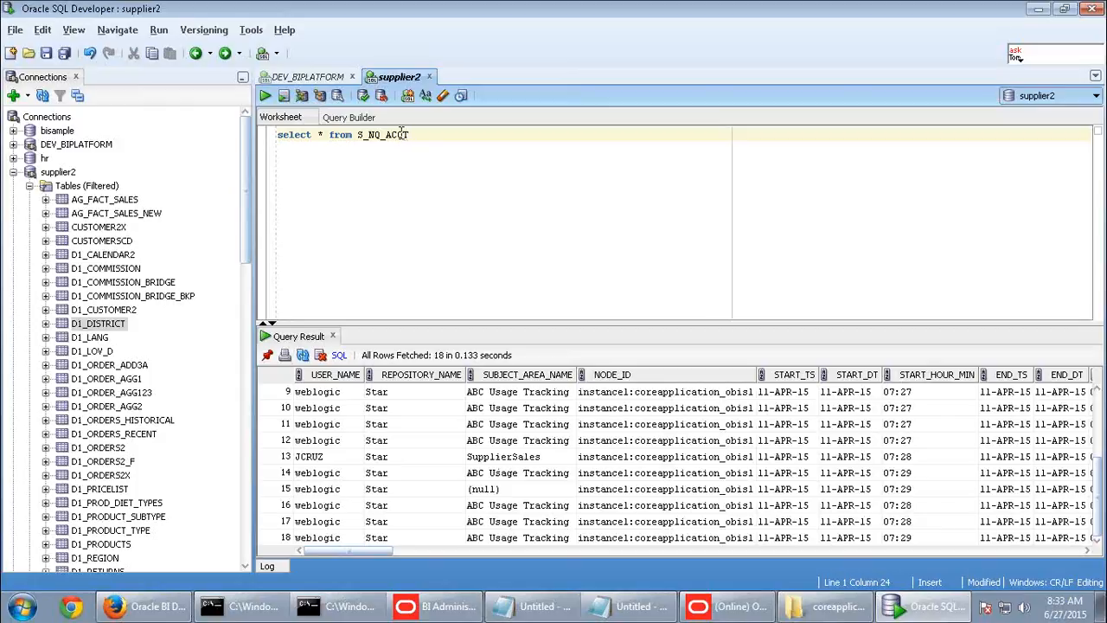
click(352, 77)
- Cancel saving the worksheet and empty the table with truncate table s_nq_acct
click(512, 250)
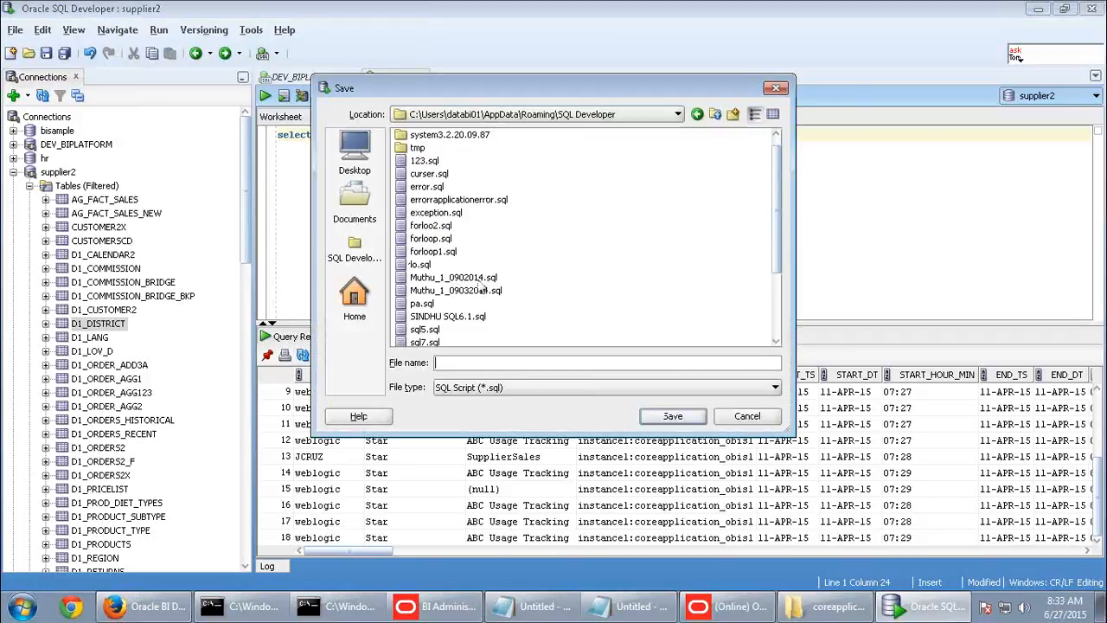
click(747, 416)
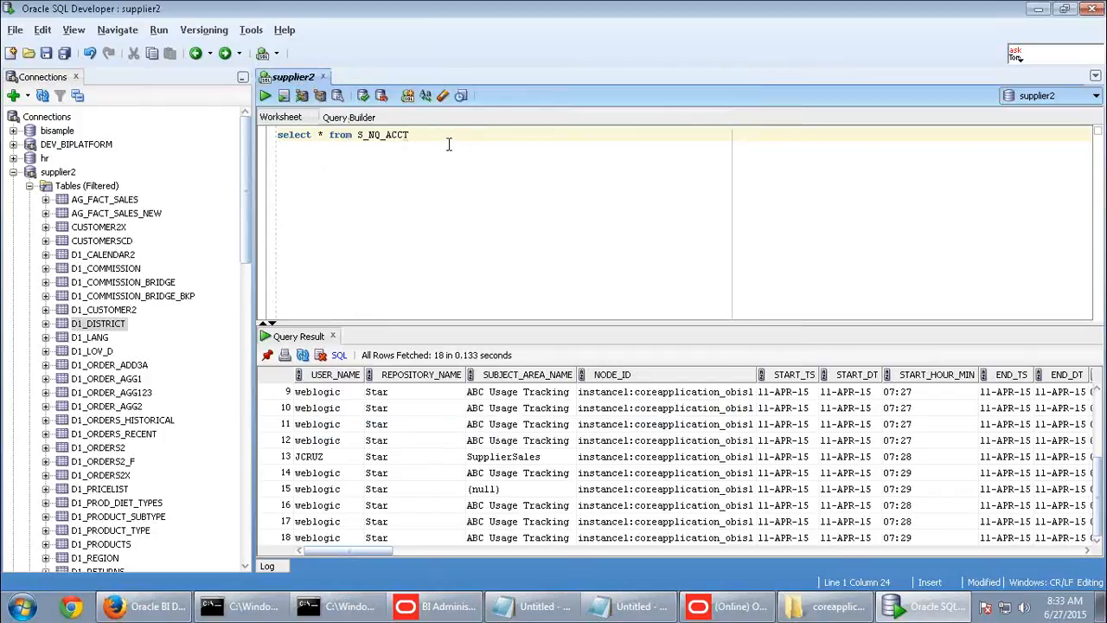
key(BackSpace)
key(BackSpace)
key(BackSpace)
key(BackSpace)
key(BackSpace)
key(BackSpace)
key(BackSpace)
key(BackSpace)
key(BackSpace)
key(BackSpace)
key(BackSpace)
key(BackSpace)
key(BackSpace)
key(BackSpace)
key(BackSpace)
key(BackSpace)
key(BackSpace)
key(BackSpace)
key(BackSpace)
key(BackSpace)
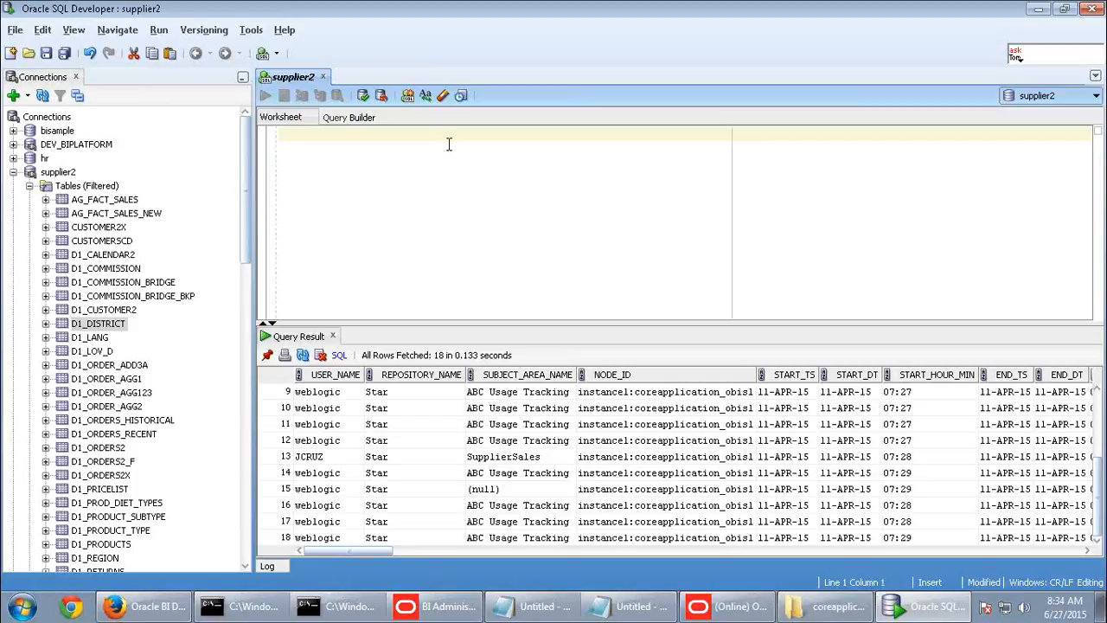
text(tr)
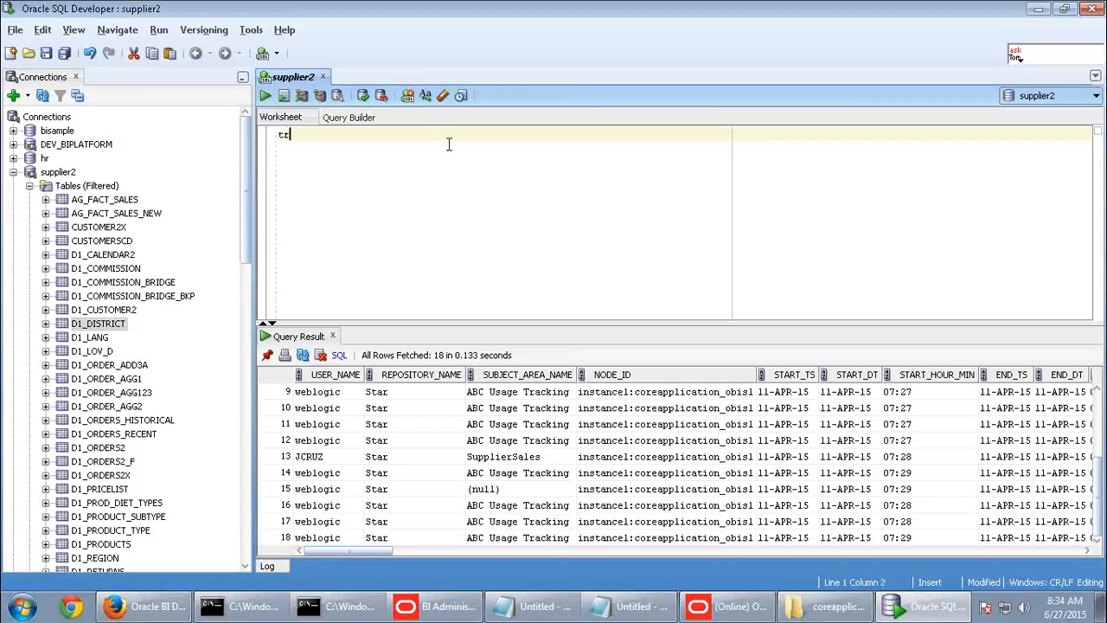
text(uncate s_nq_acct)
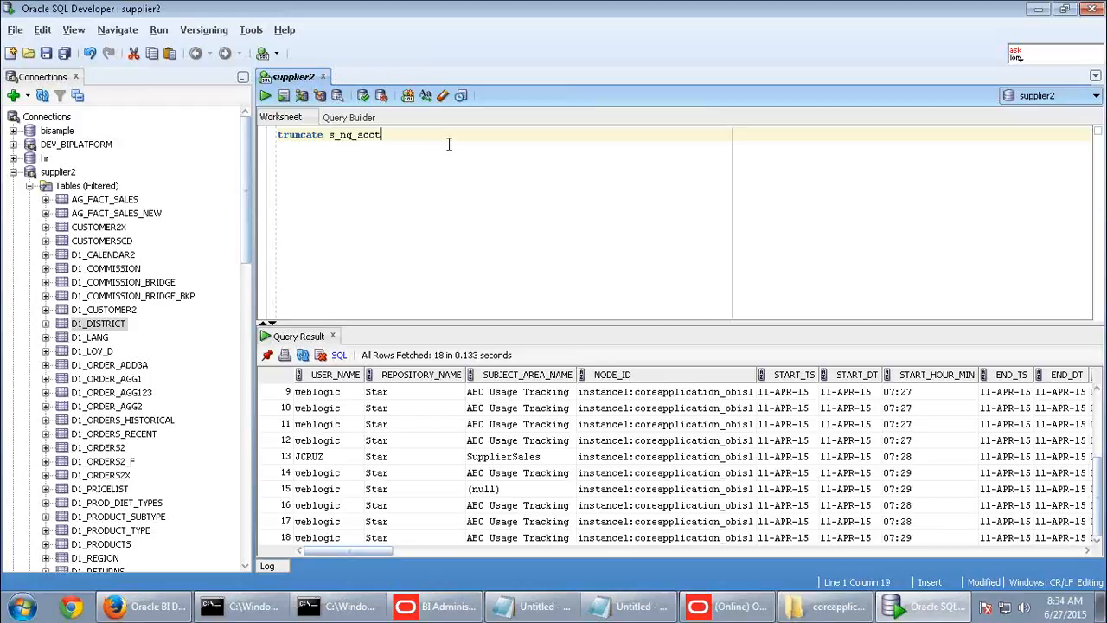
click(266, 95)
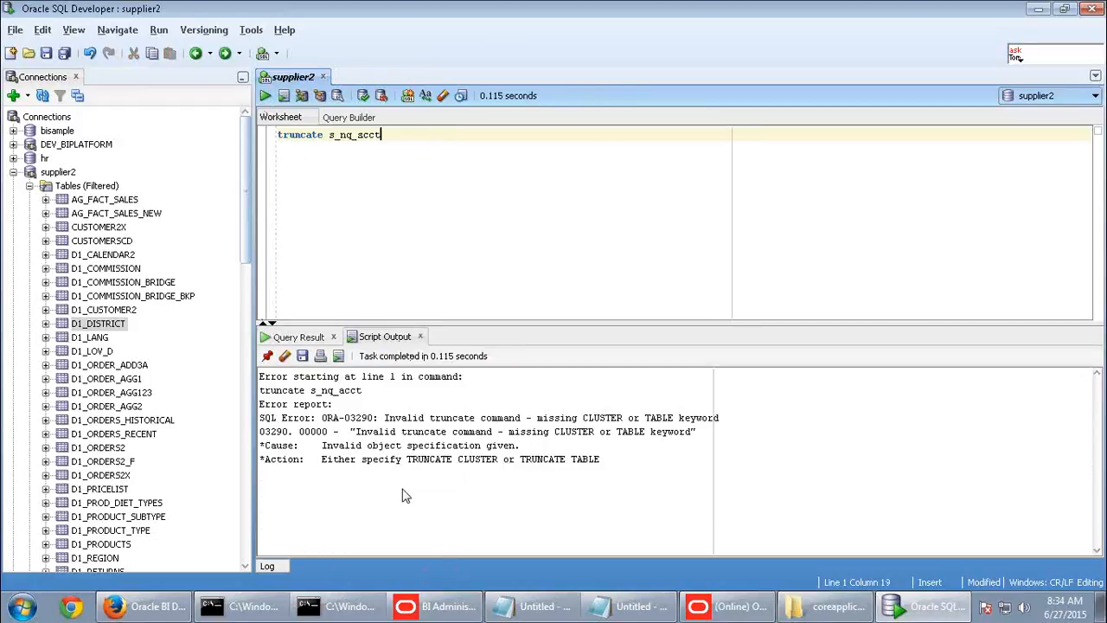
click(327, 136)
text(table)
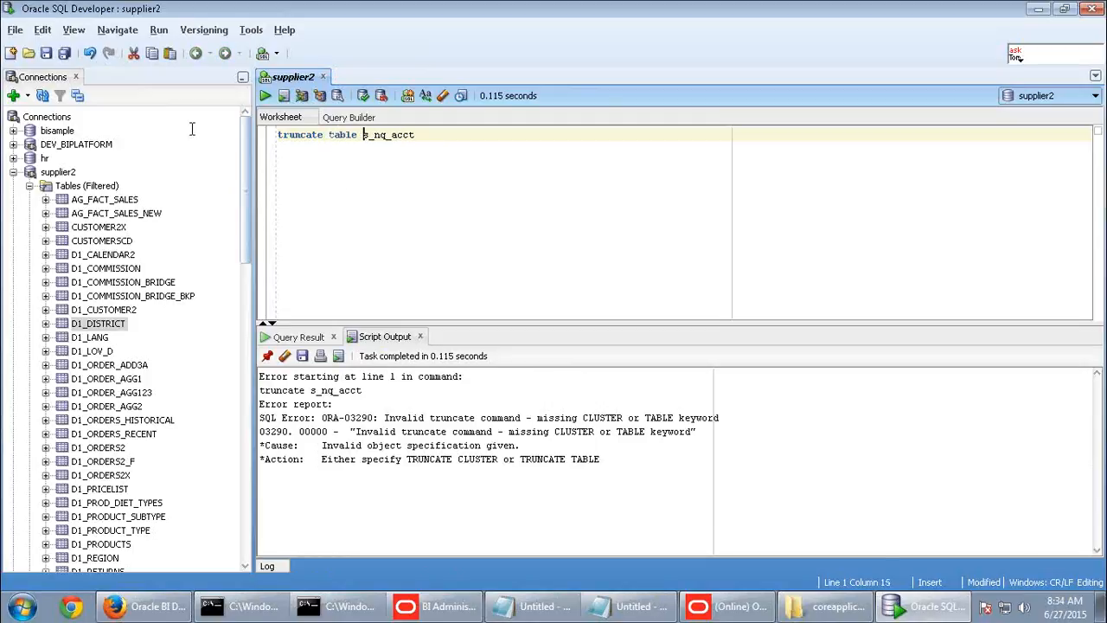
click(266, 96)
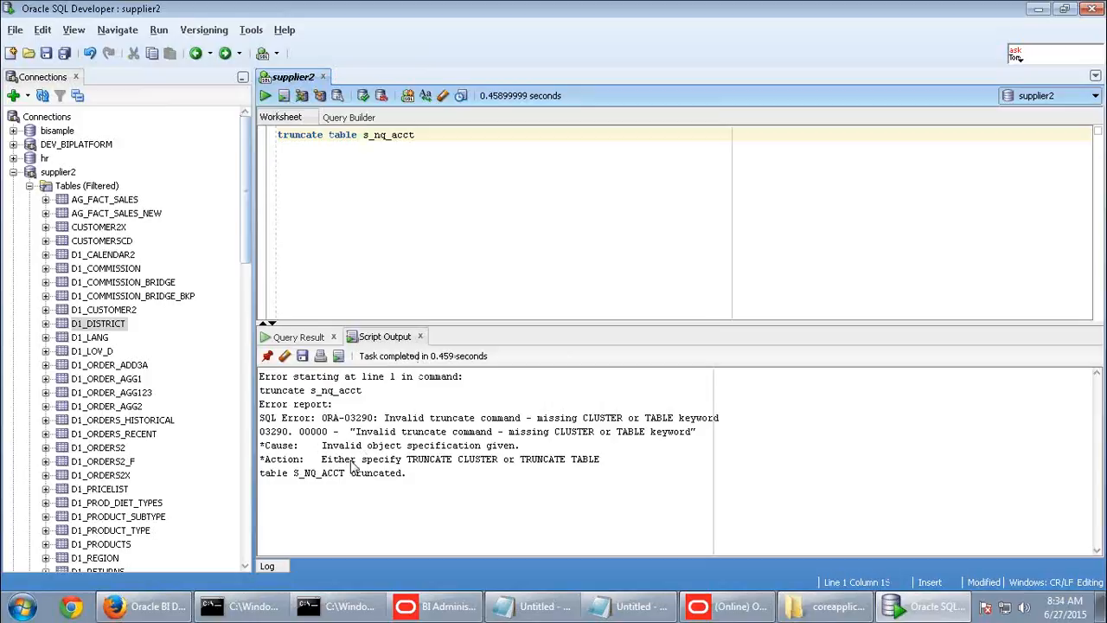
- Re-run select * from s_nq_acct to confirm it's empty, then scan its columns
drag(451, 138, 221, 134)
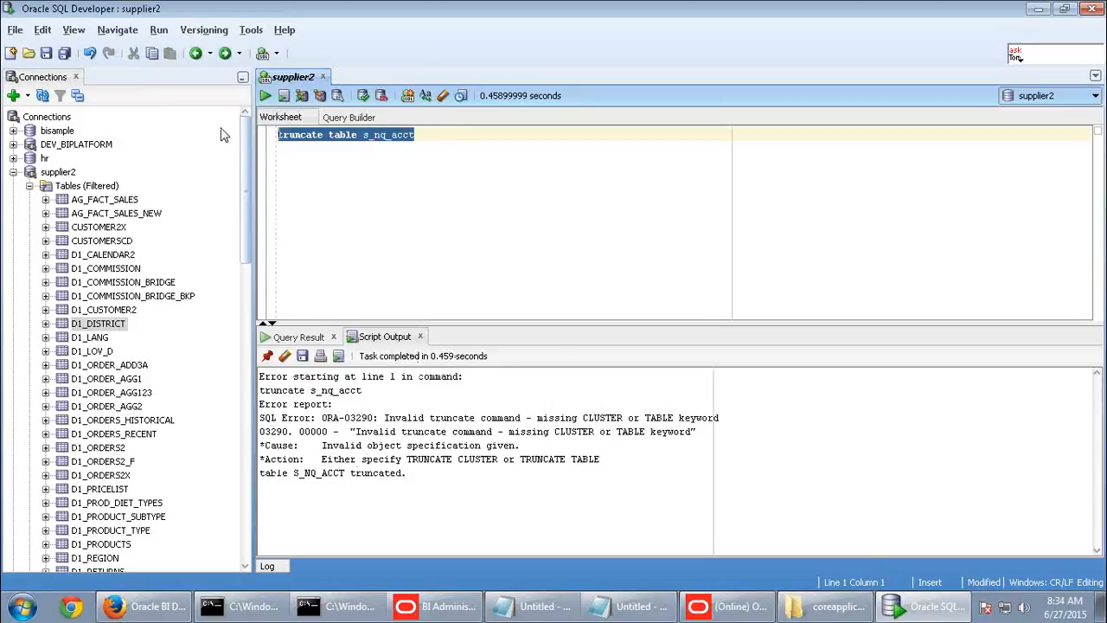
text(select * from s)
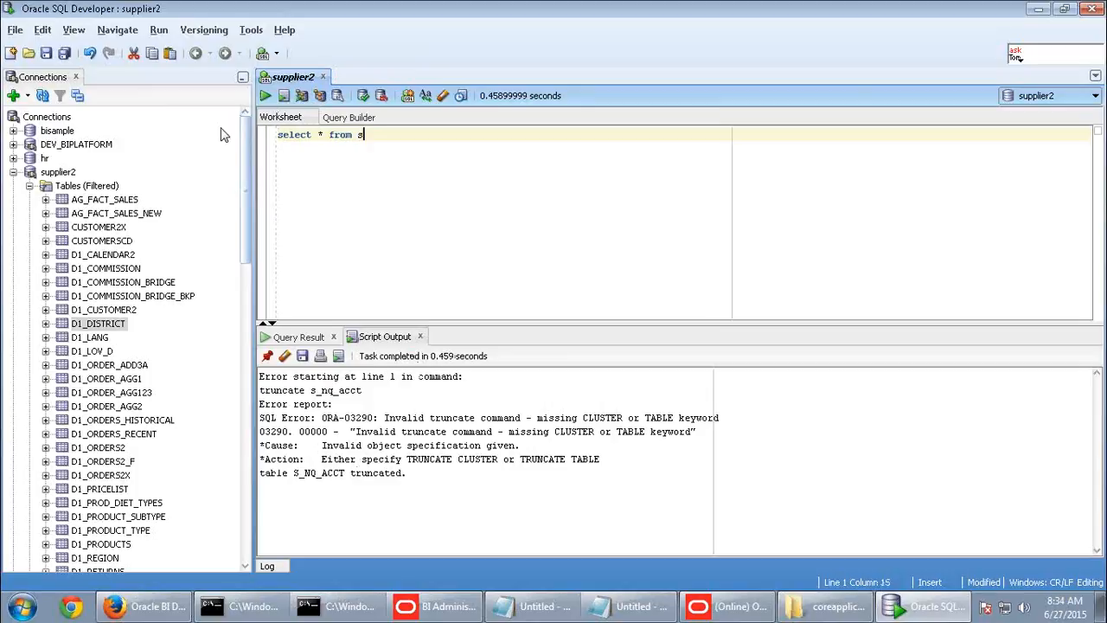
text(_nq_acct)
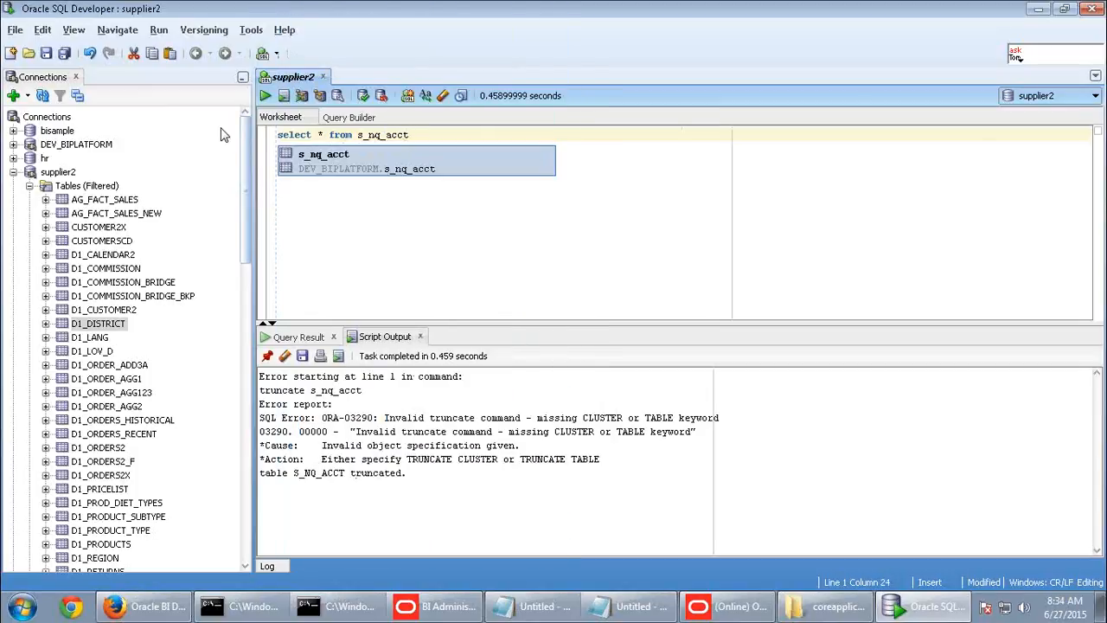
click(266, 96)
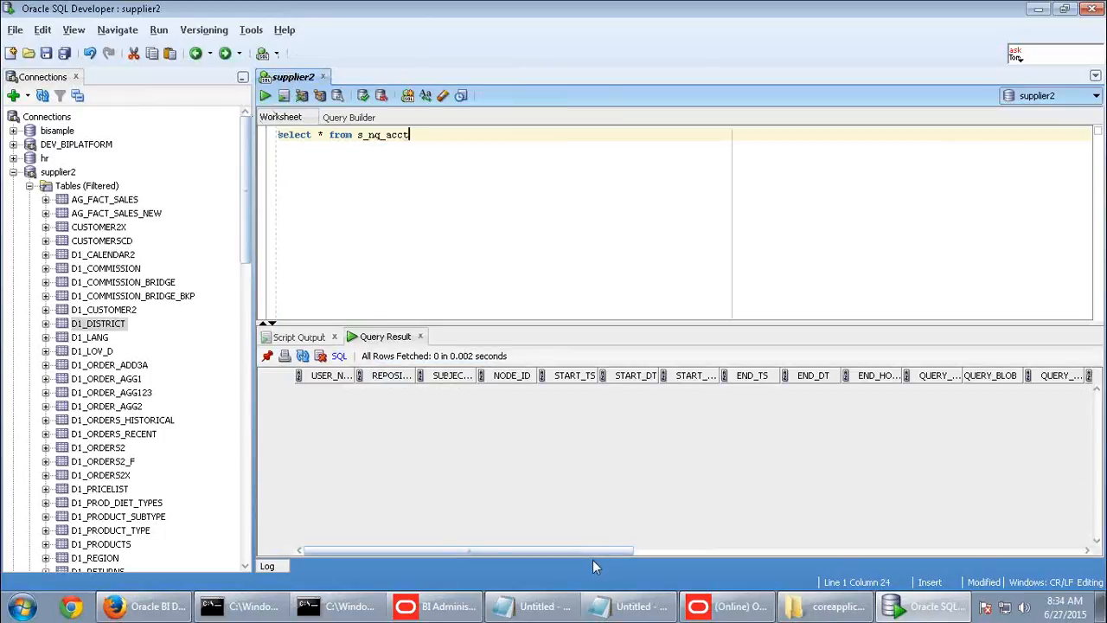
scroll(753, 554, right, 2)
click(752, 551)
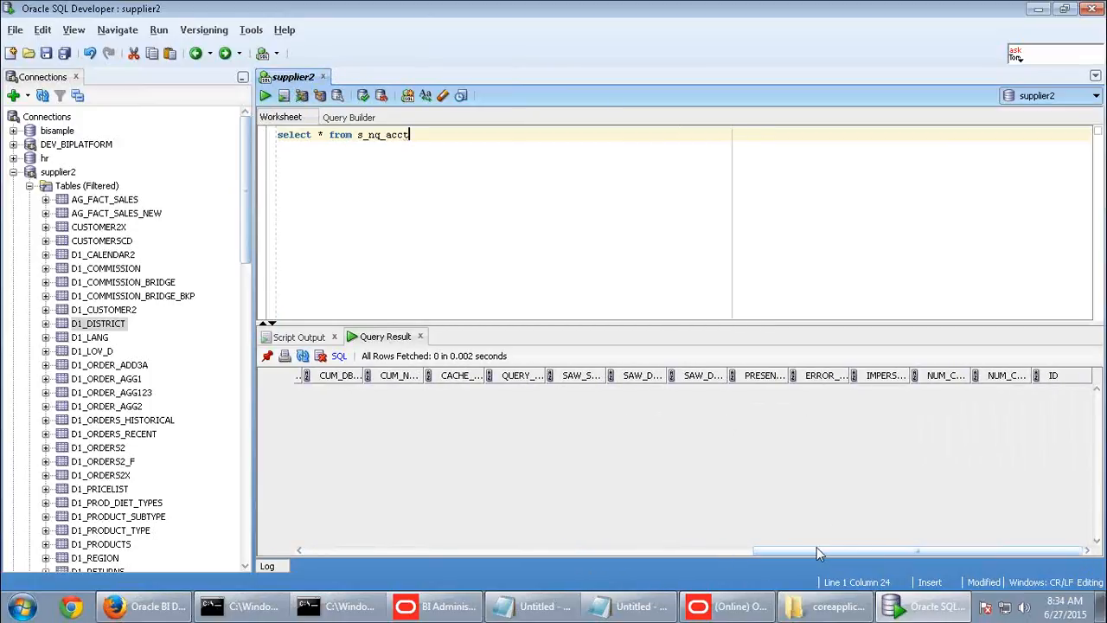
drag(817, 551, 310, 561)
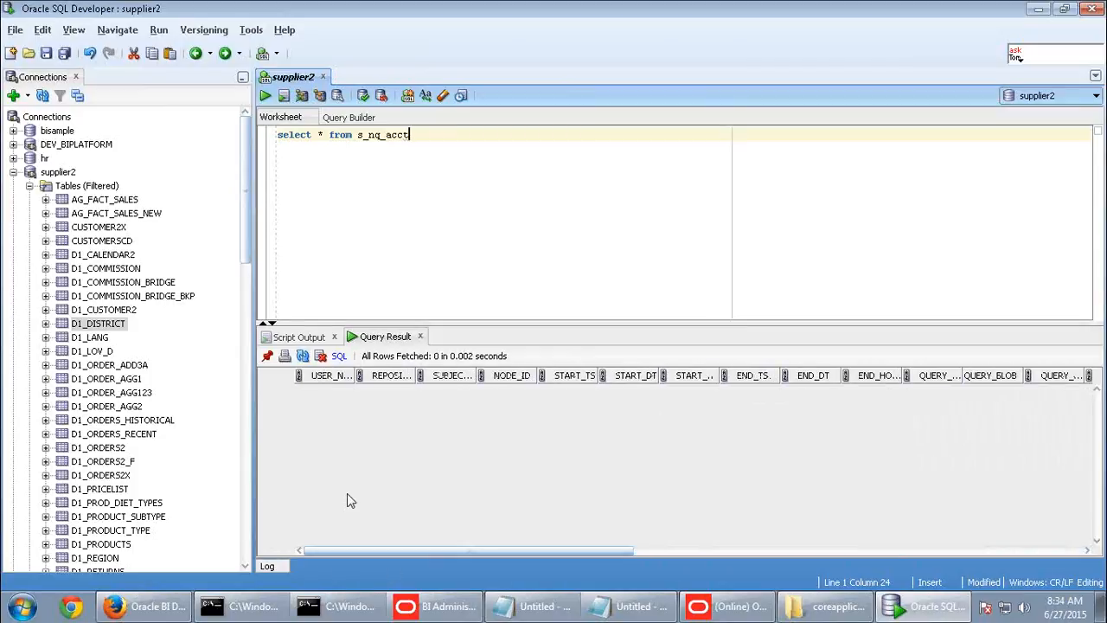
click(727, 606)
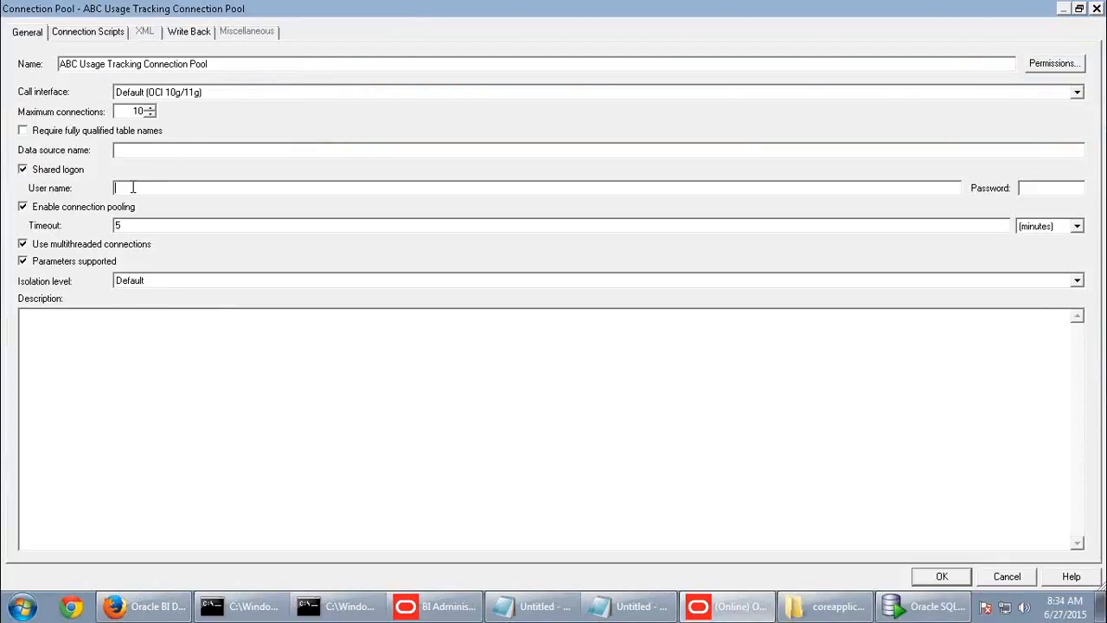
- Give the connection pool user supplier2, its password, and data source orcl, confirming the password
text(supplier2)
click(1063, 192)
text(su)
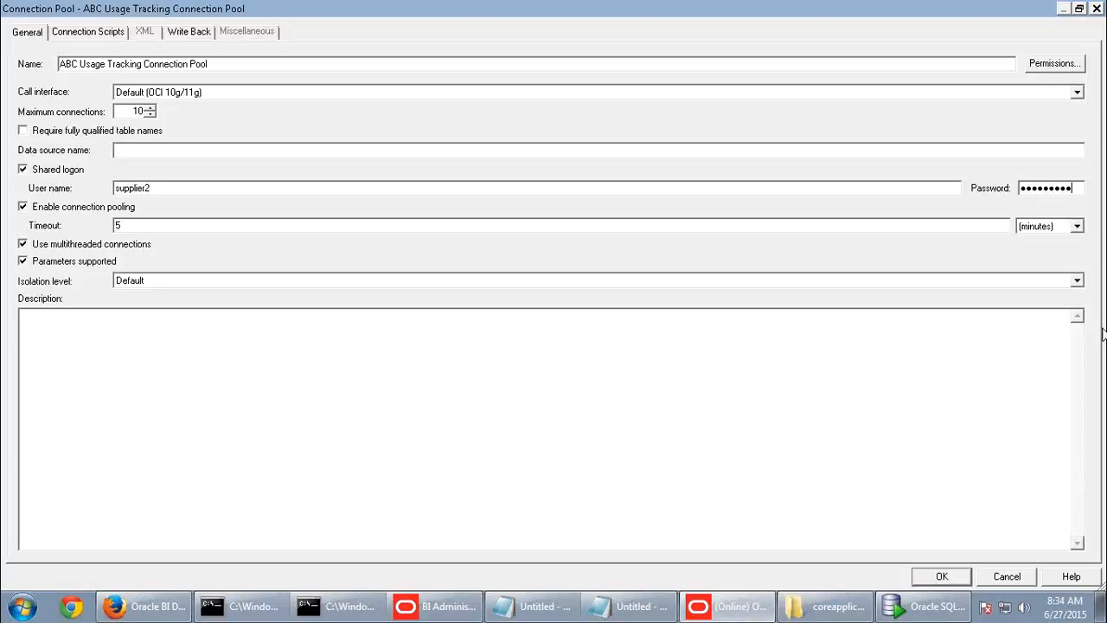
click(948, 577)
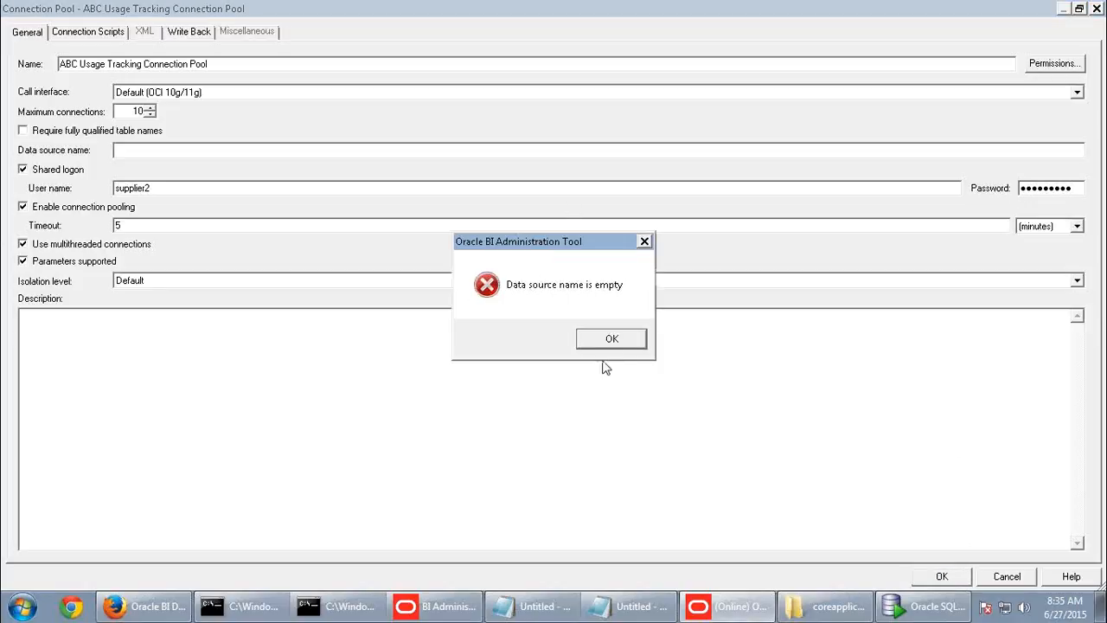
click(611, 338)
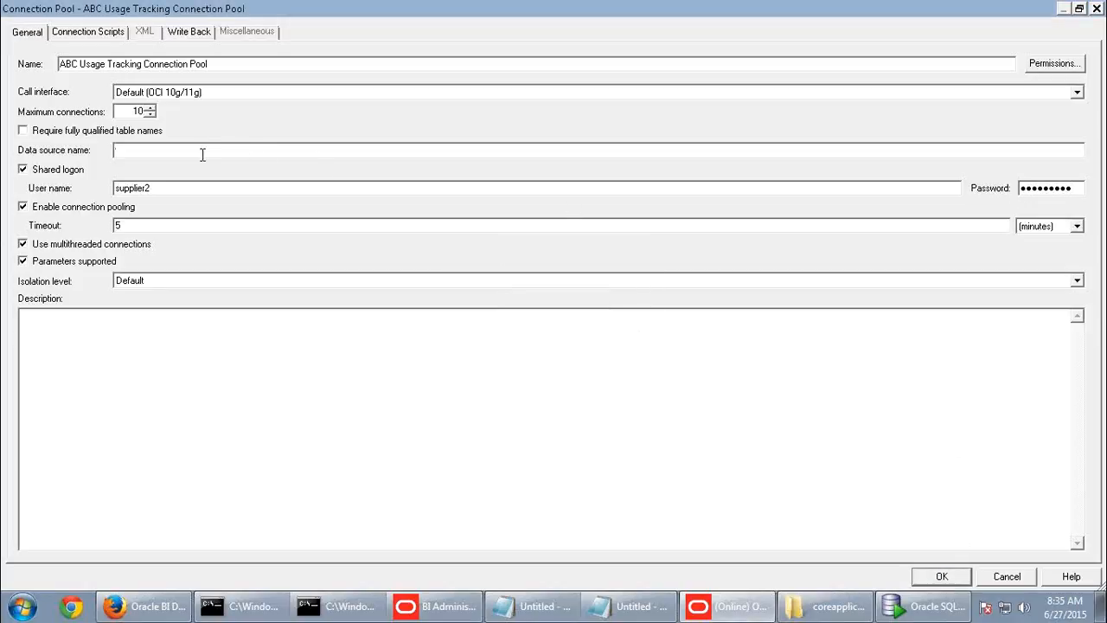
text(orcl)
click(952, 576)
text(s)
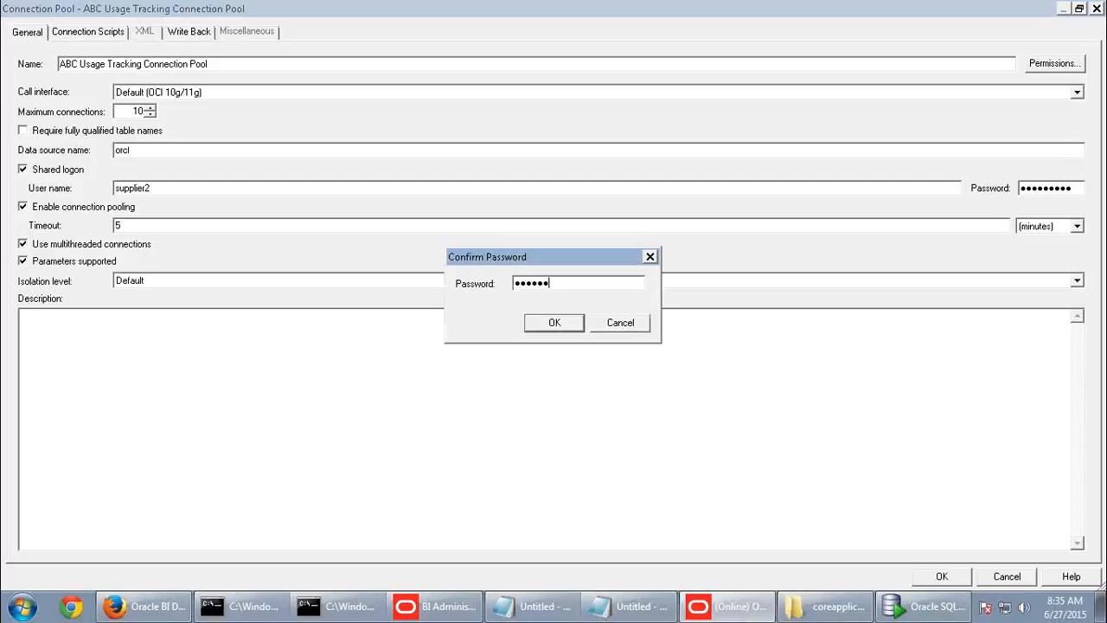
click(563, 325)
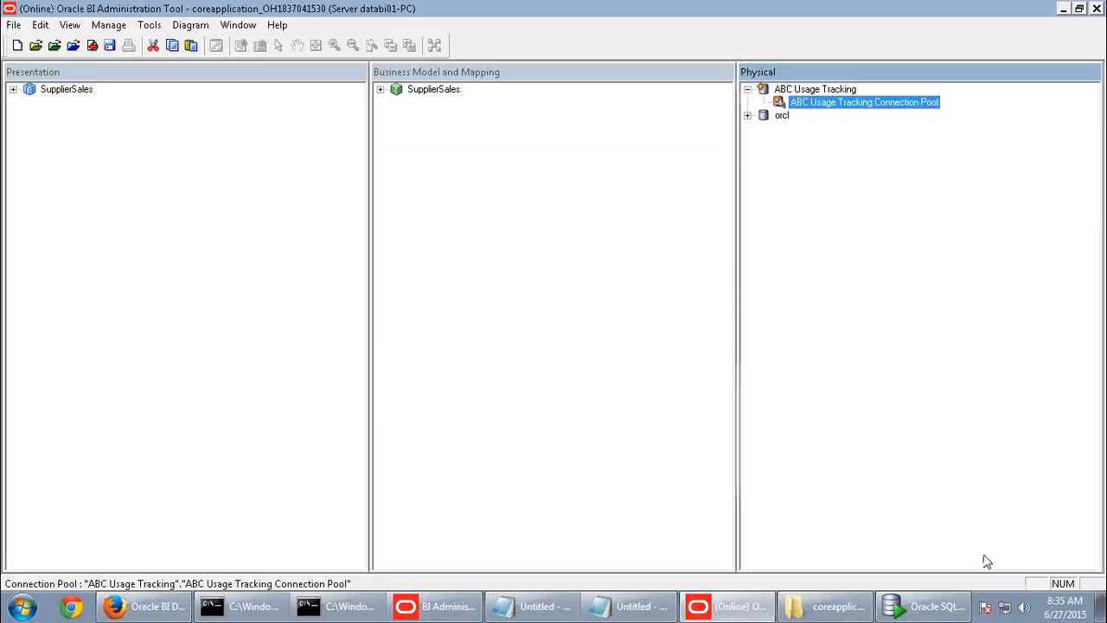
- Import the S_NQ_ACCT table from SUPPLIER2 through the ABC Usage Tracking connection pool's Import Metadata wizard
right_click(889, 104)
click(910, 114)
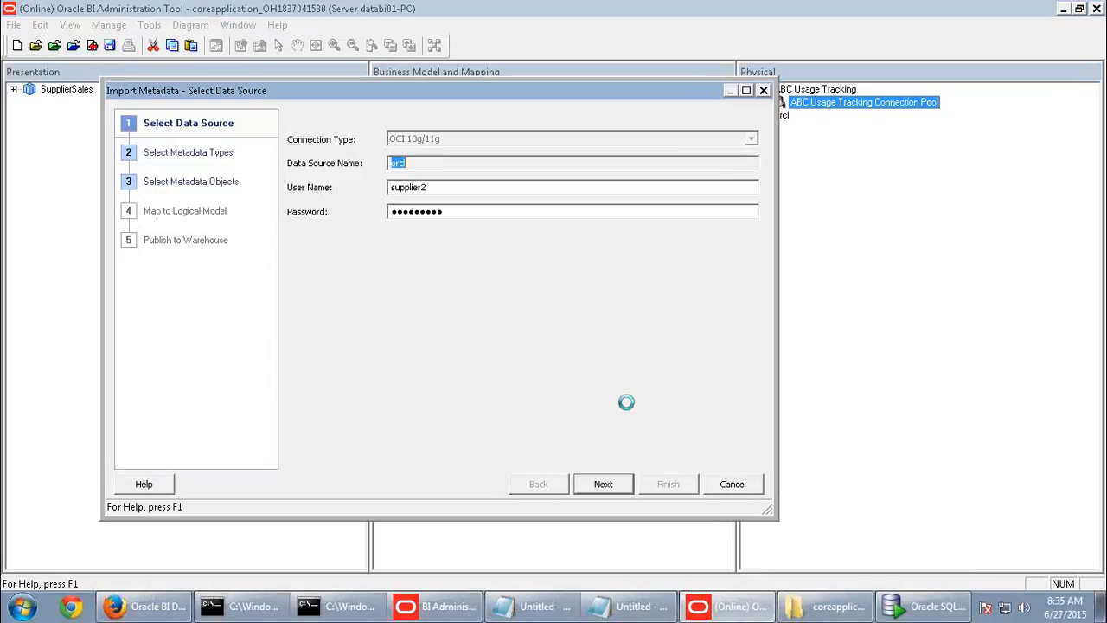
click(608, 485)
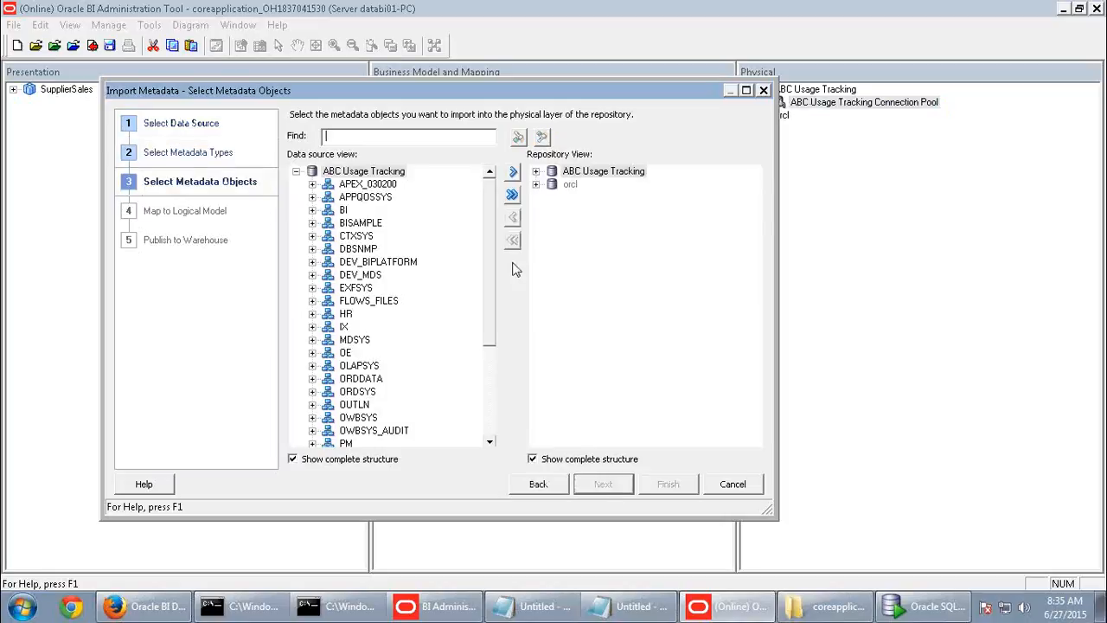
scroll(489, 299, down, 4)
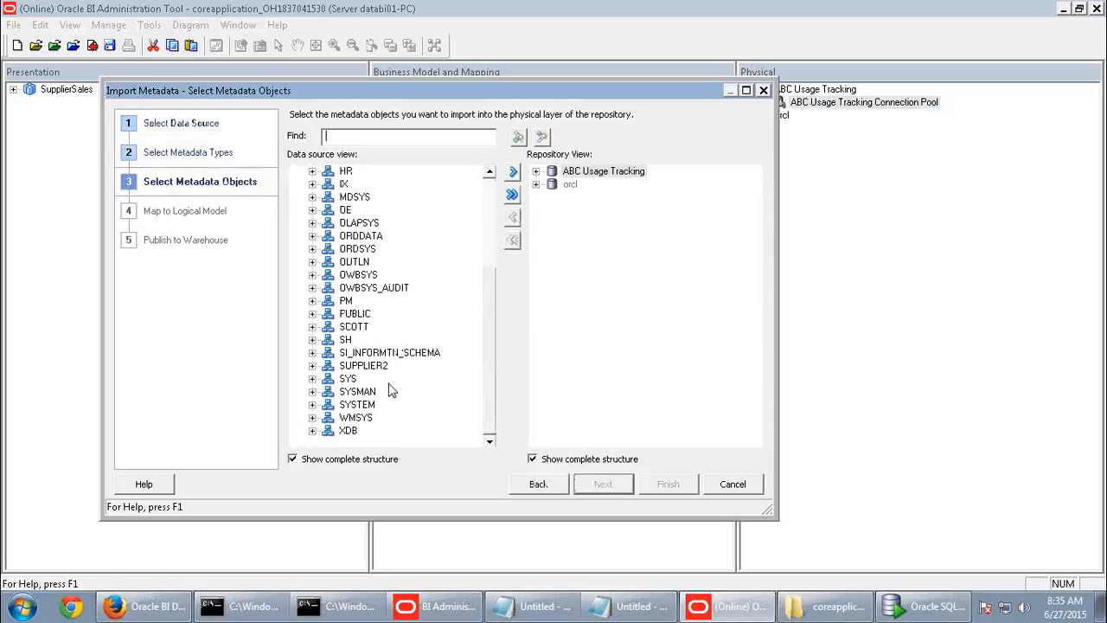
click(312, 378)
scroll(489, 435, down, 2)
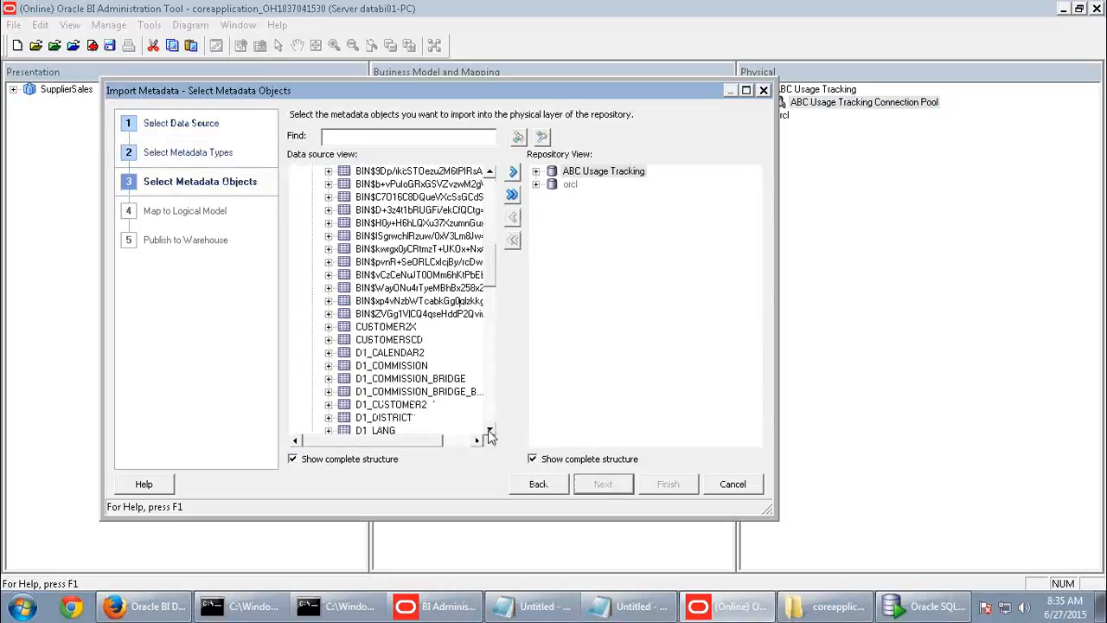
scroll(490, 436, down, 13)
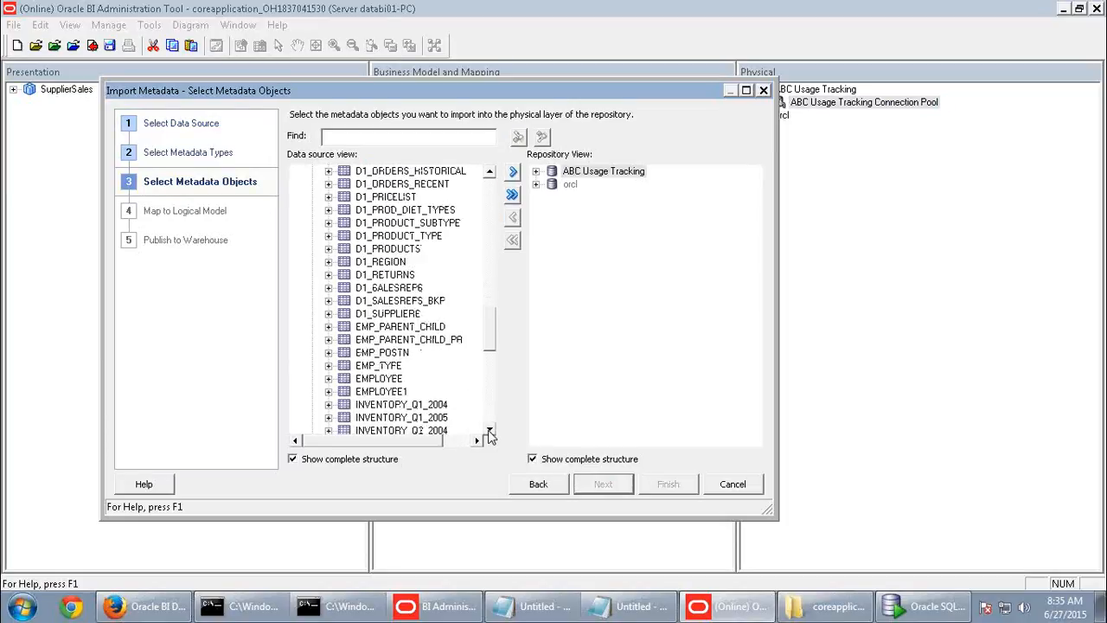
scroll(490, 436, down, 9)
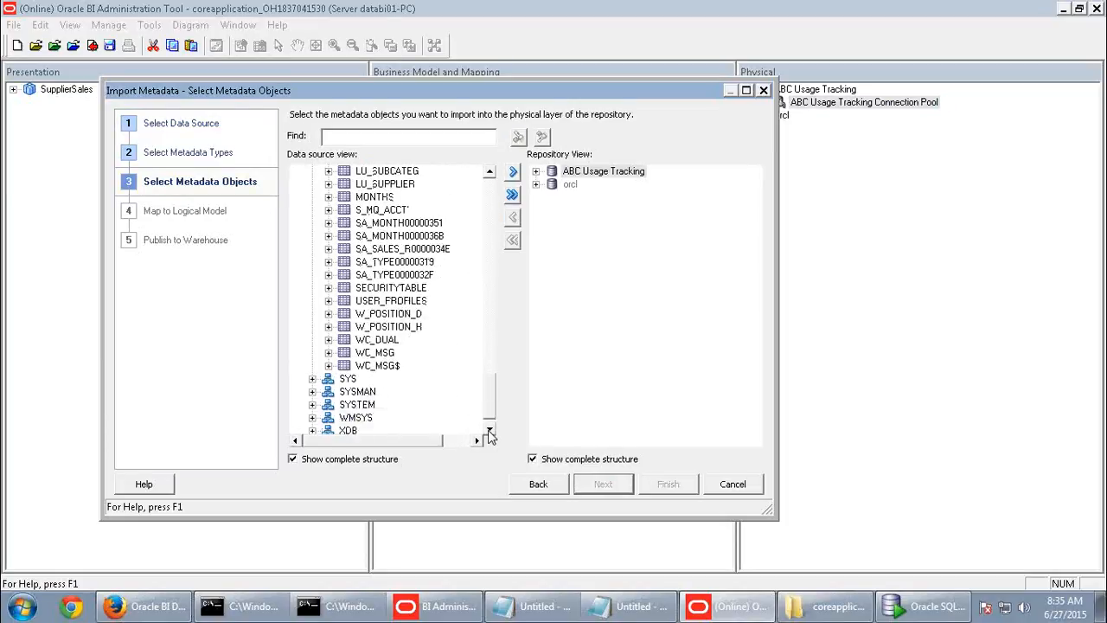
click(385, 199)
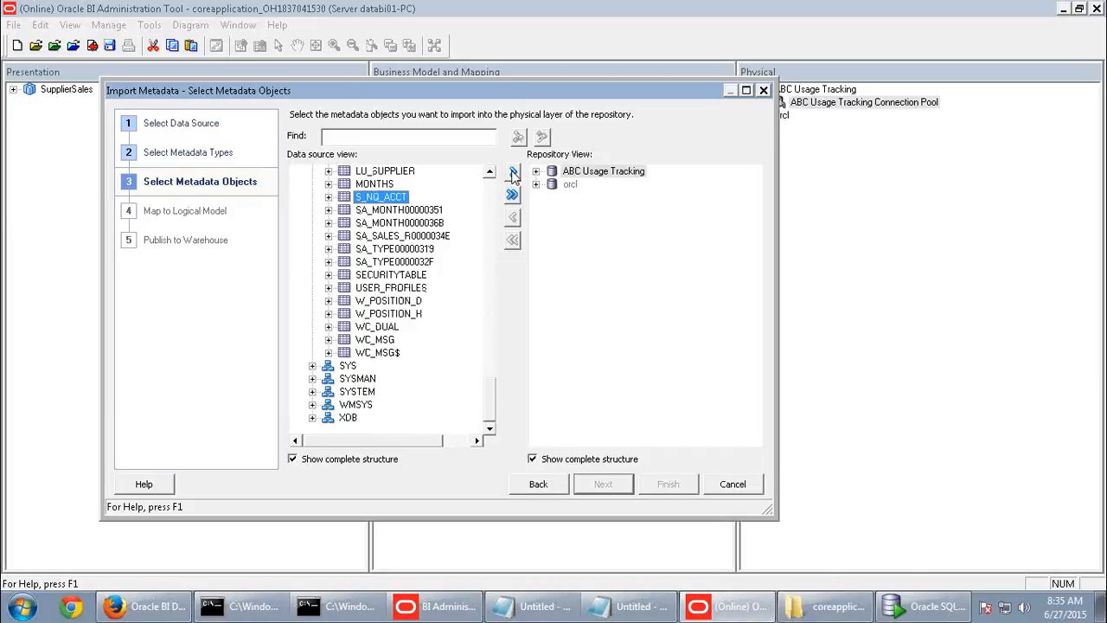
click(514, 173)
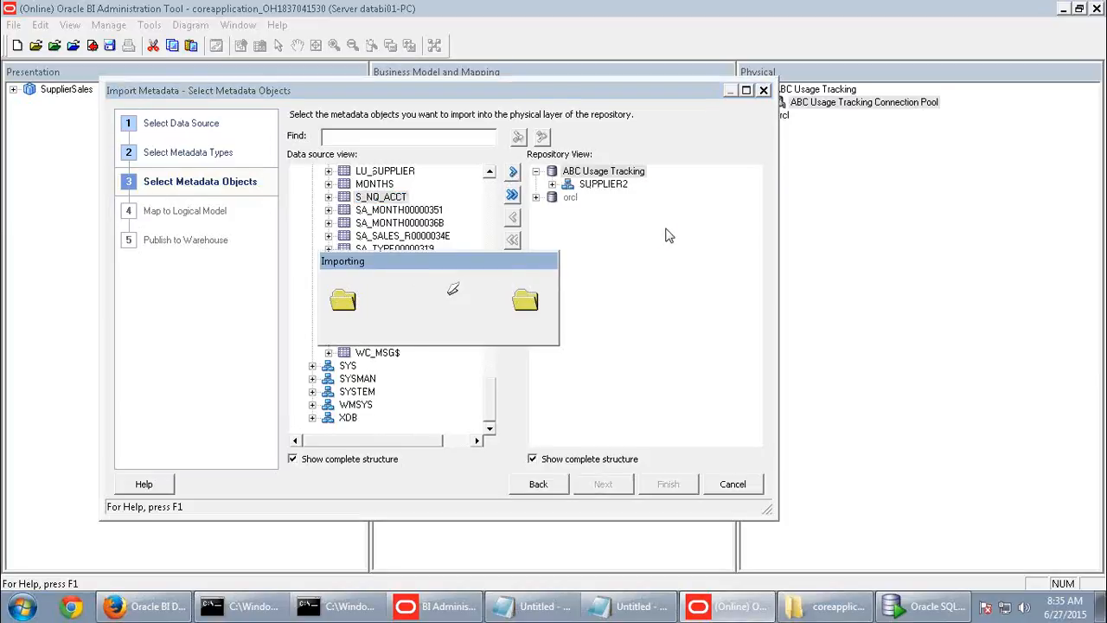
click(667, 485)
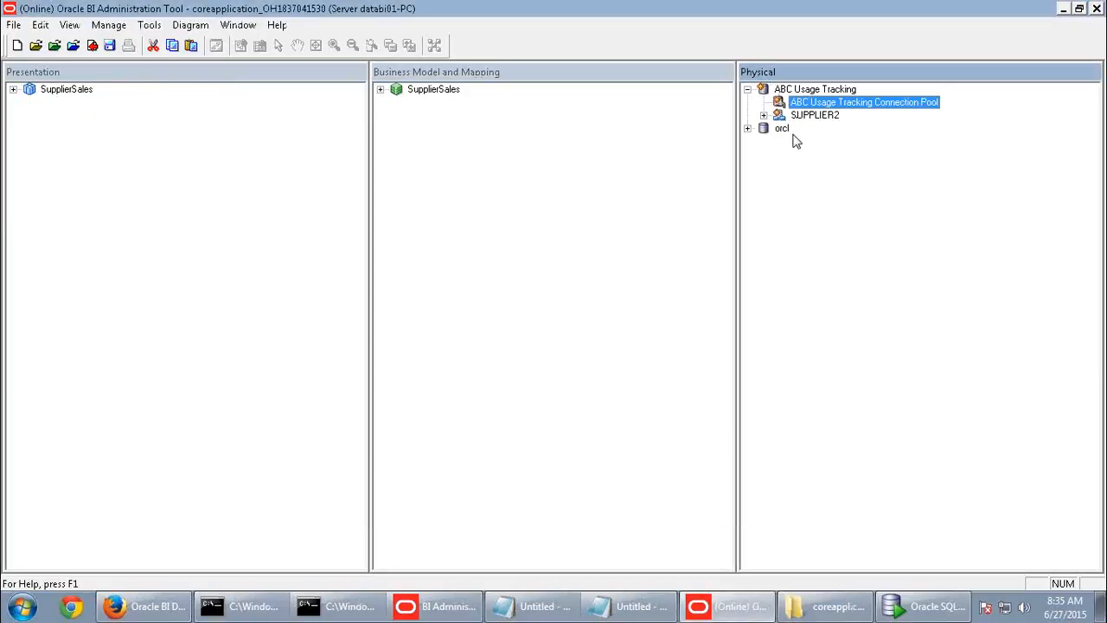
click(805, 118)
- Expand SUPPLIER2 > S_NQ_ACCT to review columns like CACHE_IND_FLG and CUM_NUM_DB_ROW, then collapse it
click(764, 115)
click(831, 129)
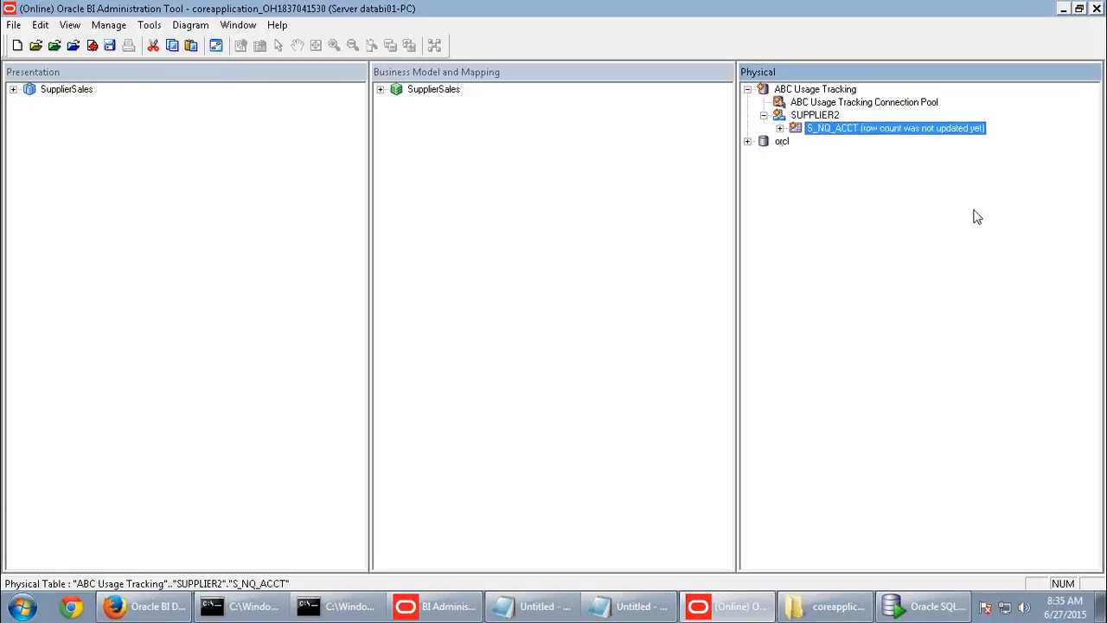
click(779, 129)
click(881, 143)
click(876, 180)
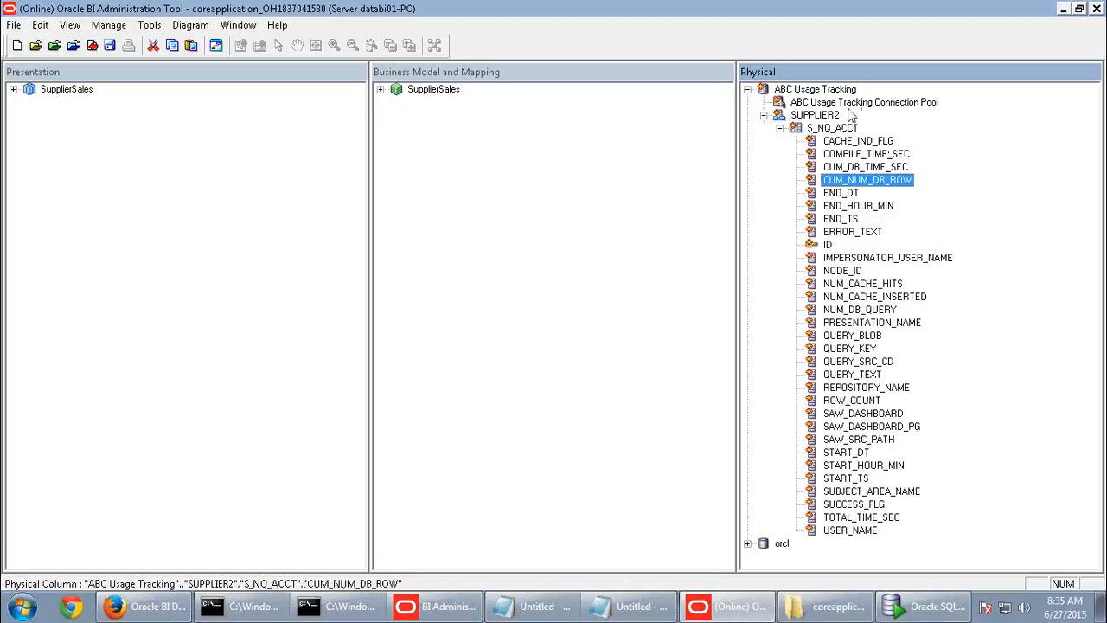
click(764, 115)
click(747, 90)
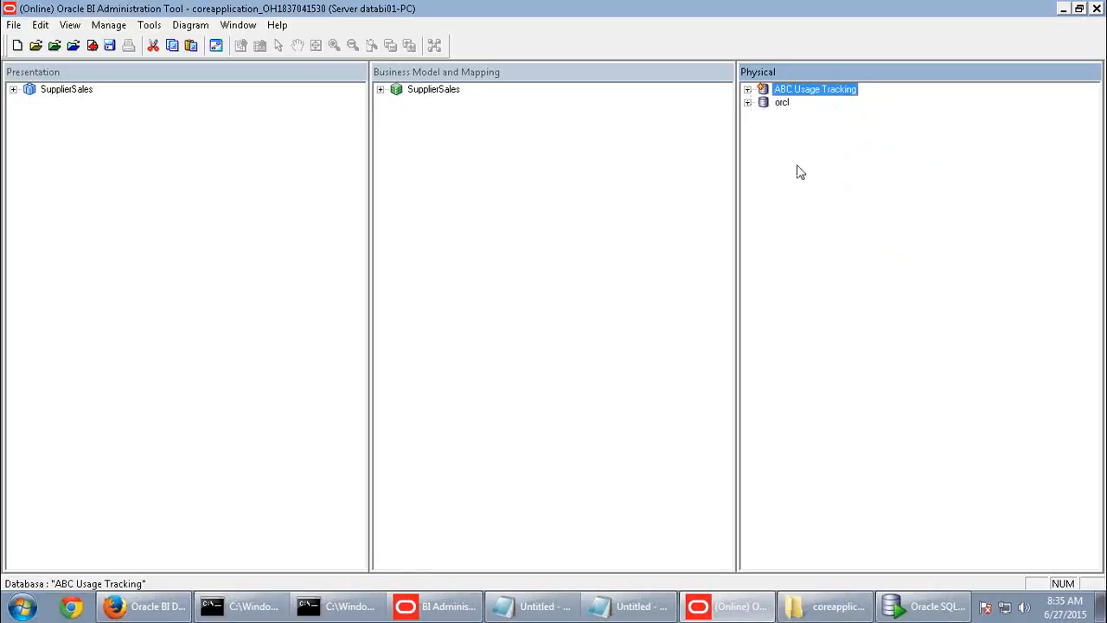
click(747, 90)
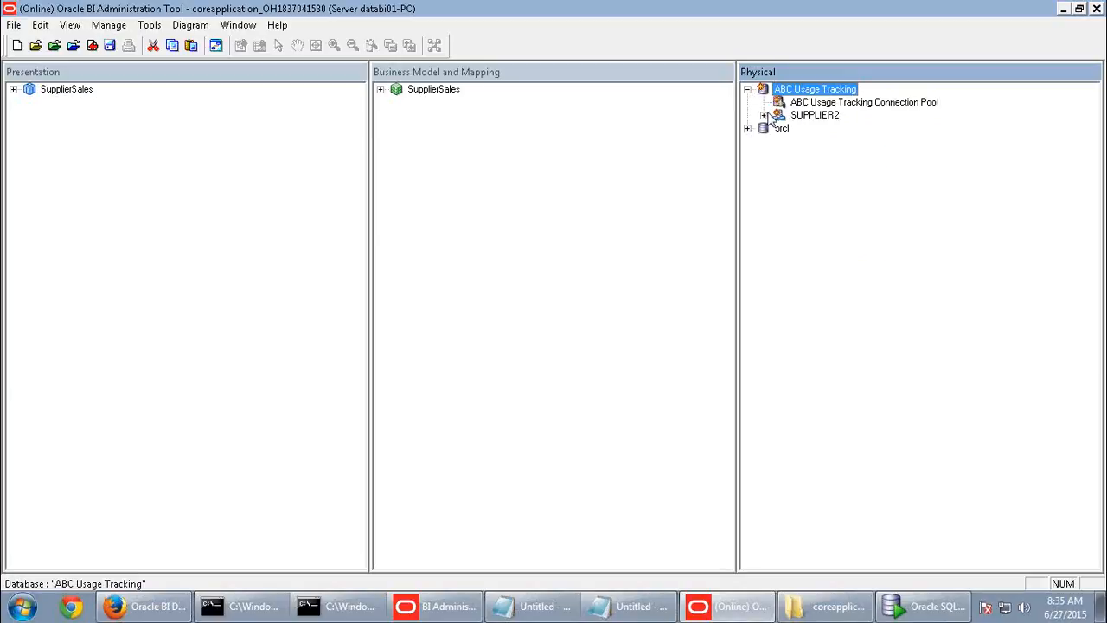
click(764, 115)
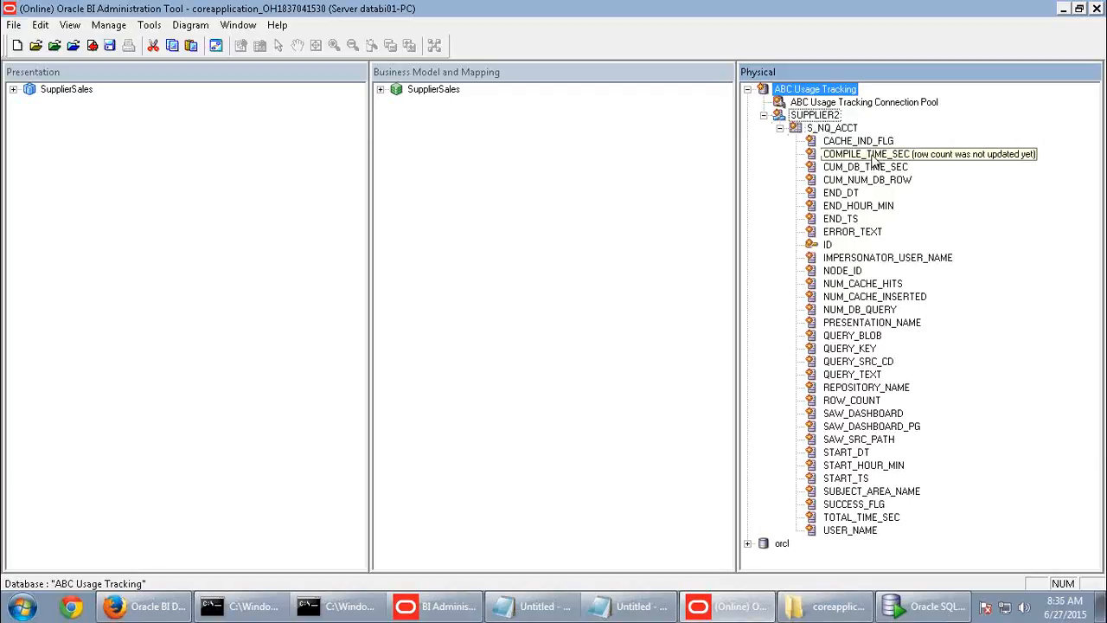
click(779, 128)
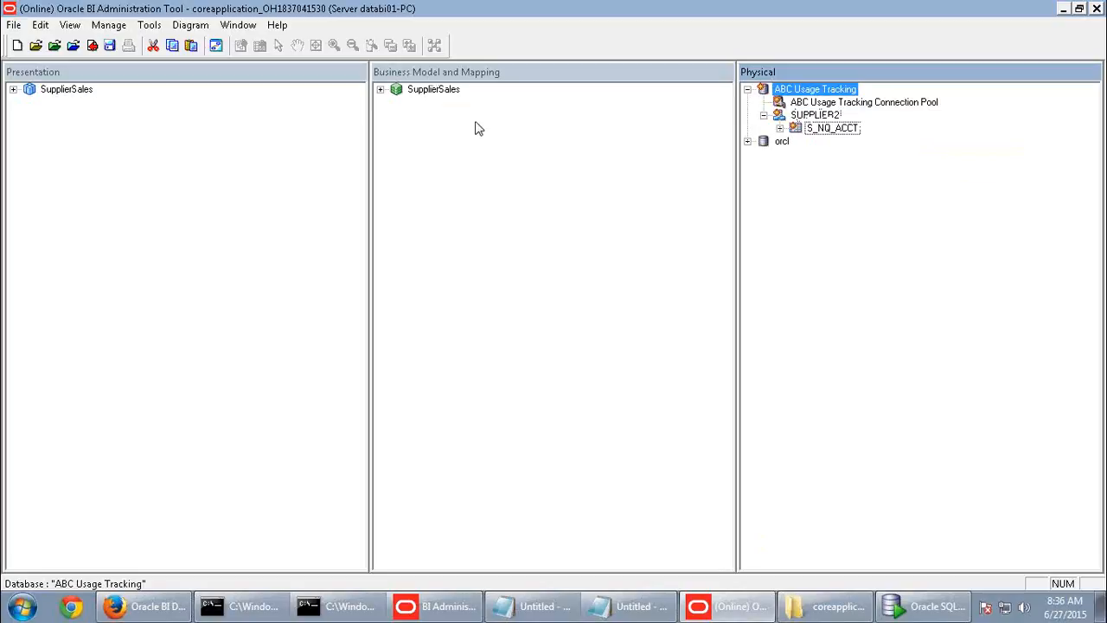
- In the guide PDF, highlight 'ABC Usage Tracking Schema' in step r, then return to the Administration Tool
mouse_move(913, 9)
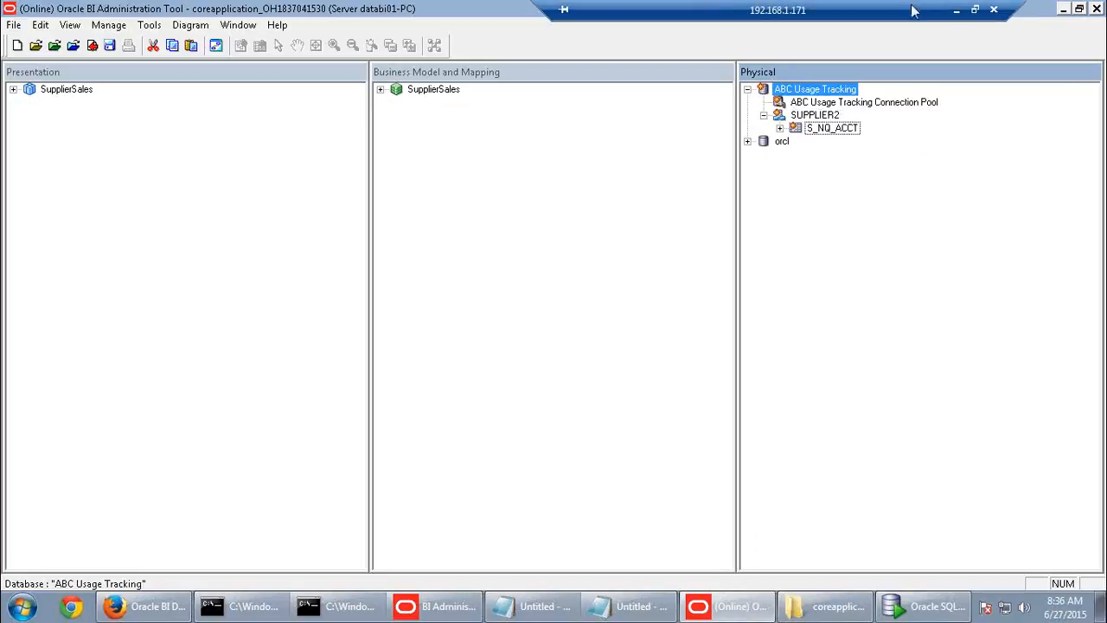
click(959, 9)
scroll(604, 350, down, 5)
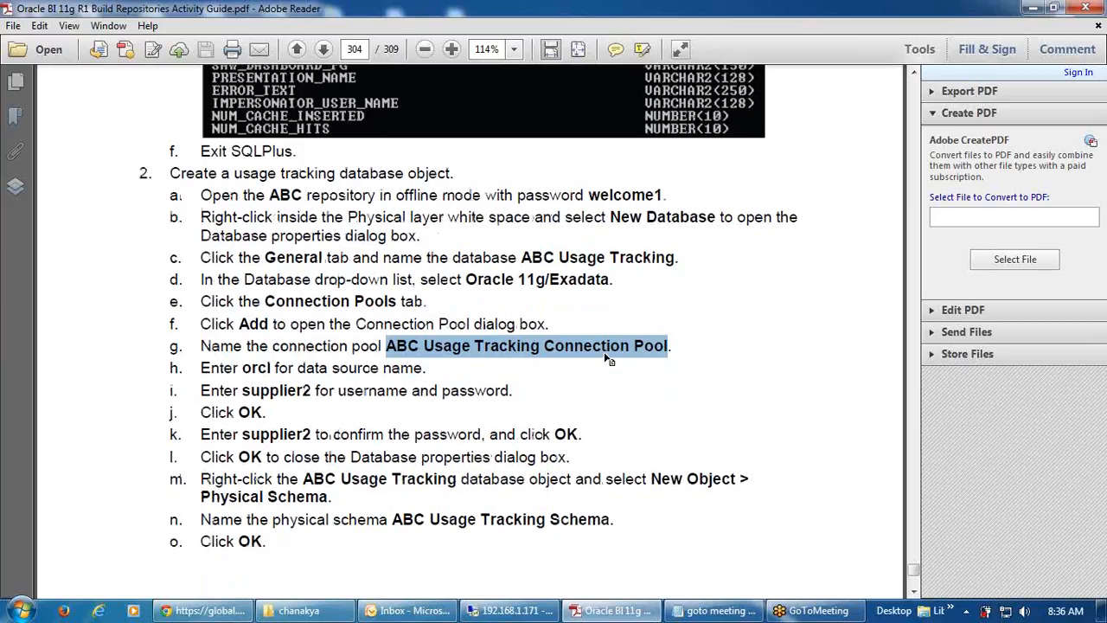
scroll(604, 350, down, 13)
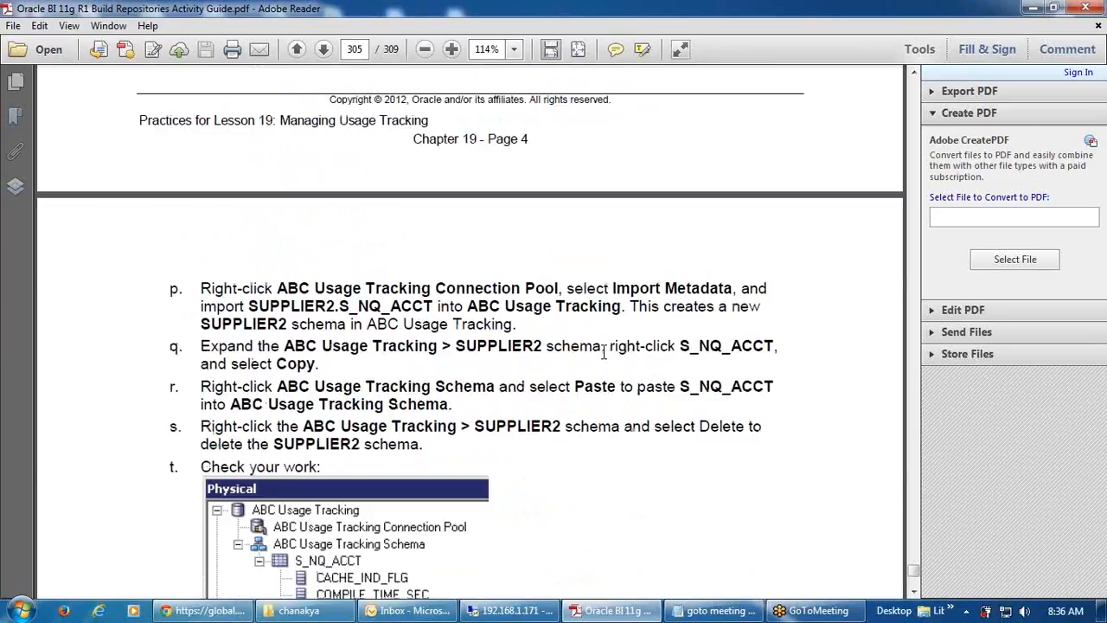
scroll(562, 403, up, 2)
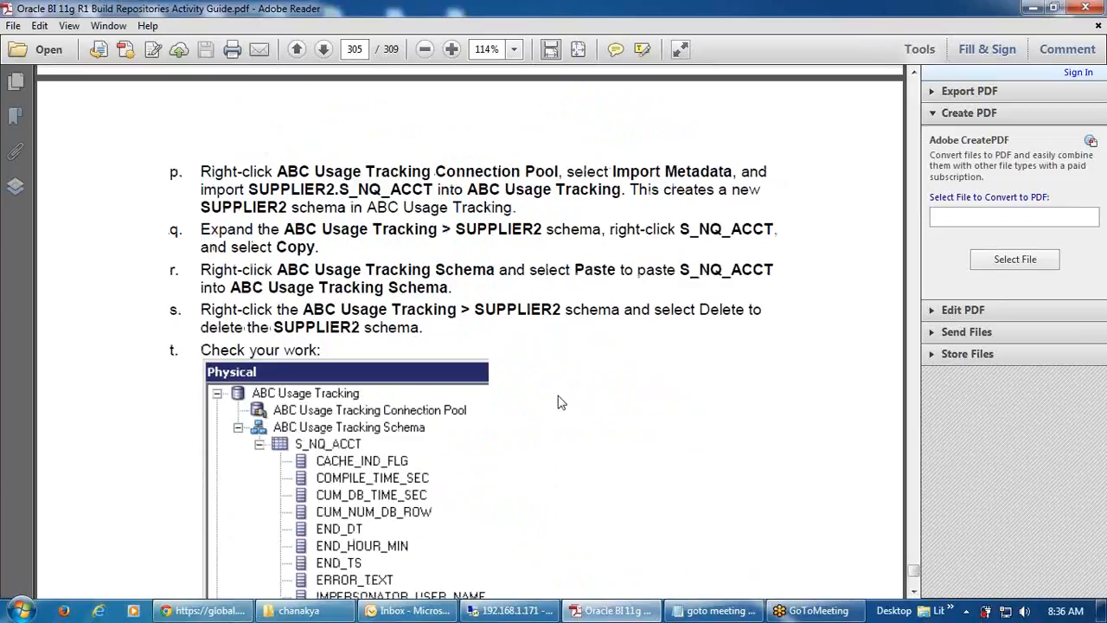
scroll(569, 332, up, 1)
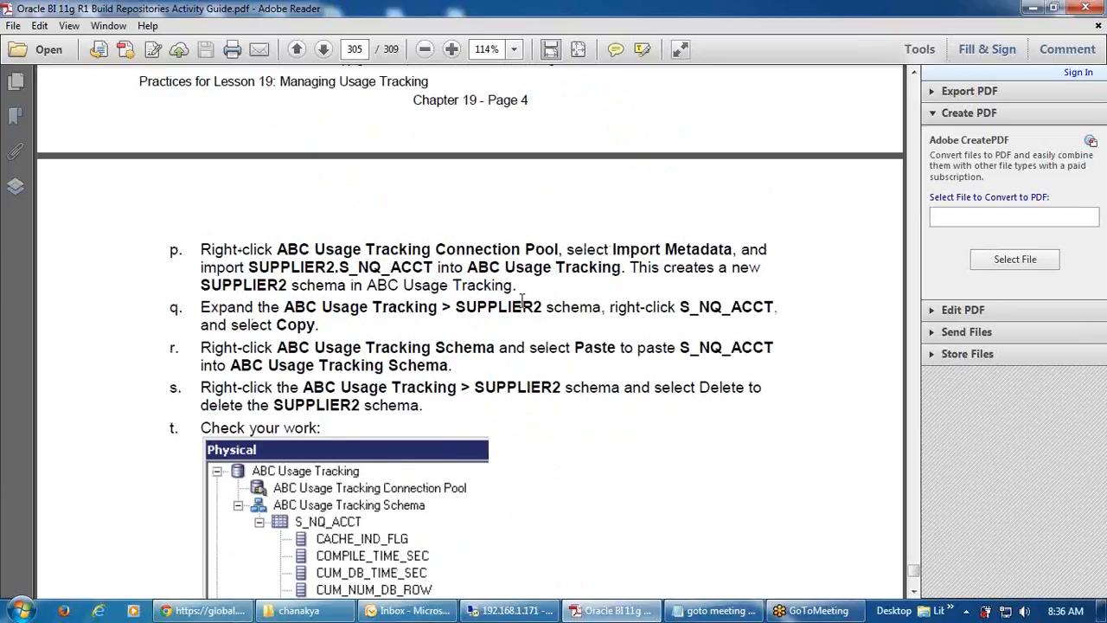
drag(279, 346, 494, 348)
key(ctrl+c)
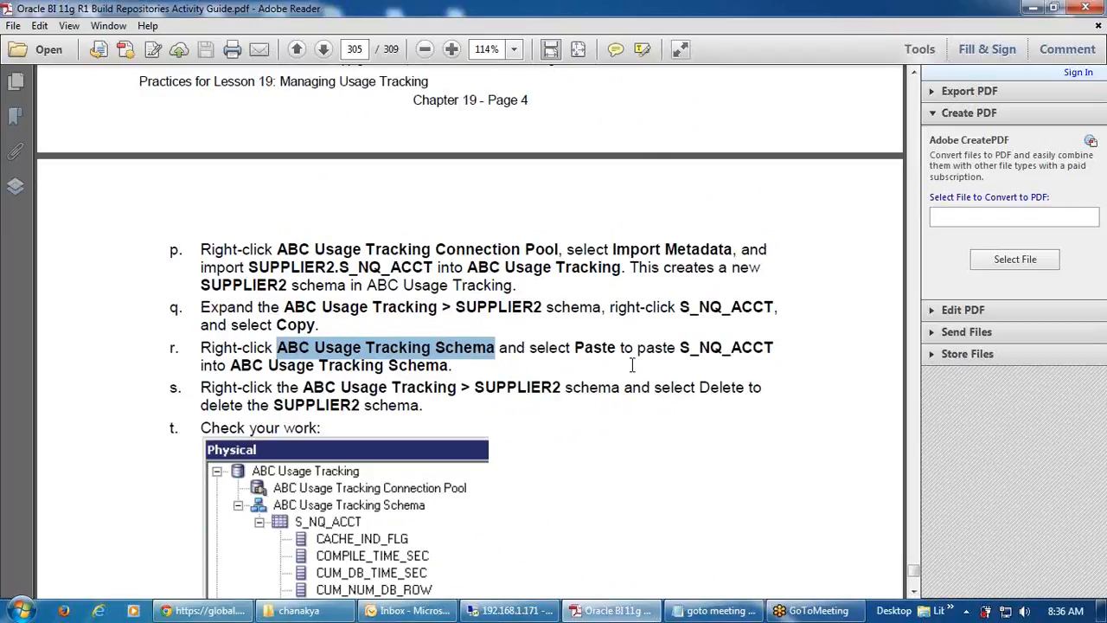
click(530, 611)
- Rename the SUPPLIER2 schema to 'ABC Usage Tracking Schema' by pasting the new name
click(829, 118)
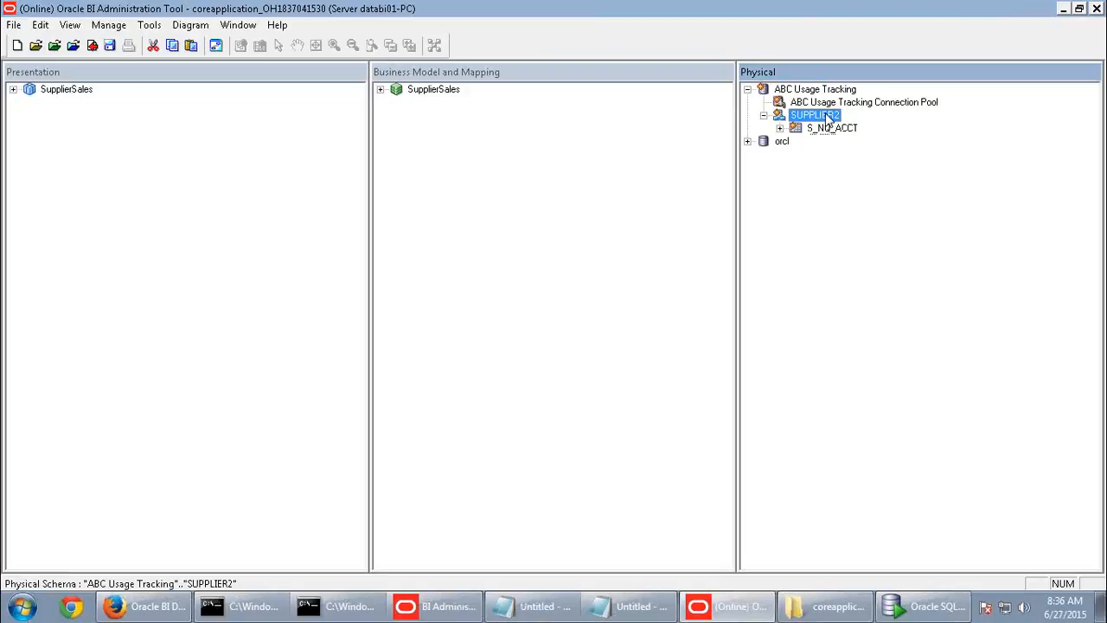
click(829, 116)
key(ctrl+v)
key(Return)
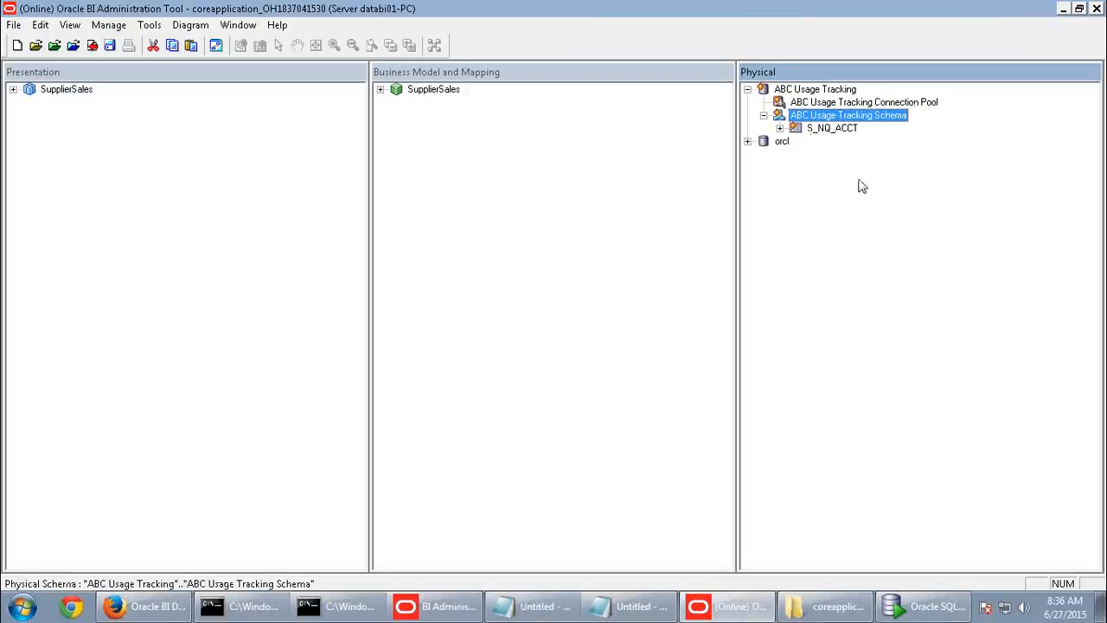
- Check in the repository changes, running the global consistency check
click(835, 129)
click(836, 117)
click(831, 130)
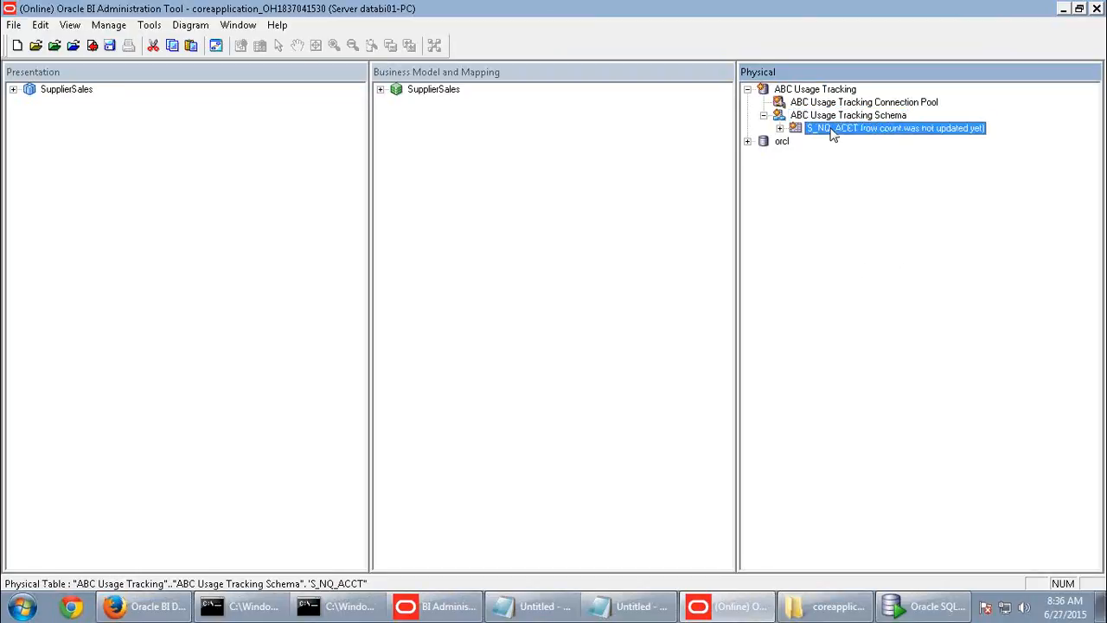
click(92, 45)
click(488, 338)
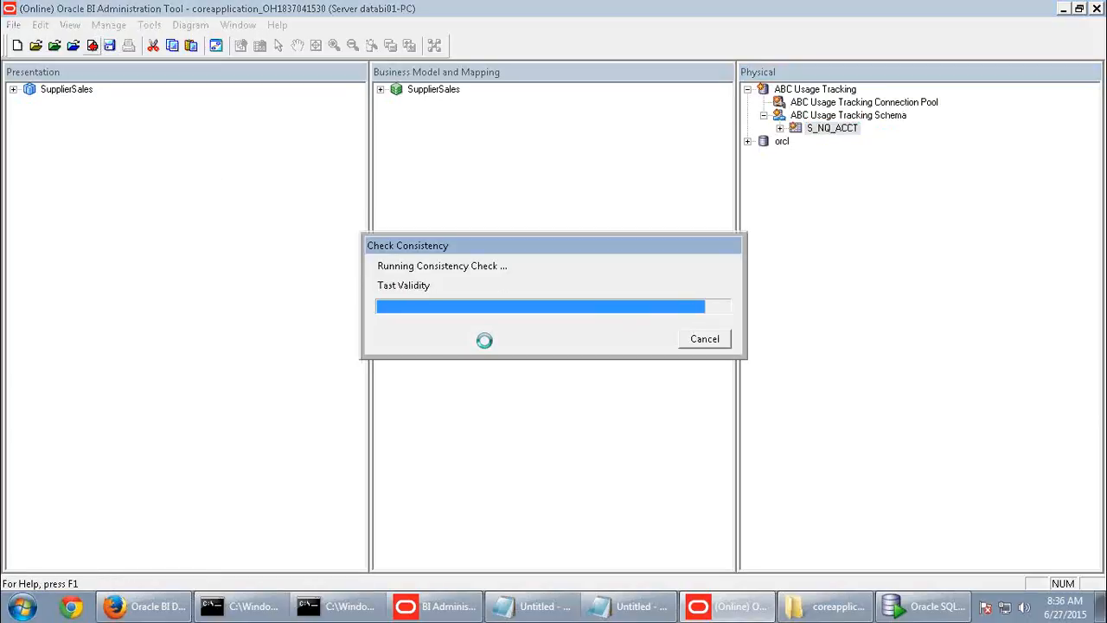
click(704, 339)
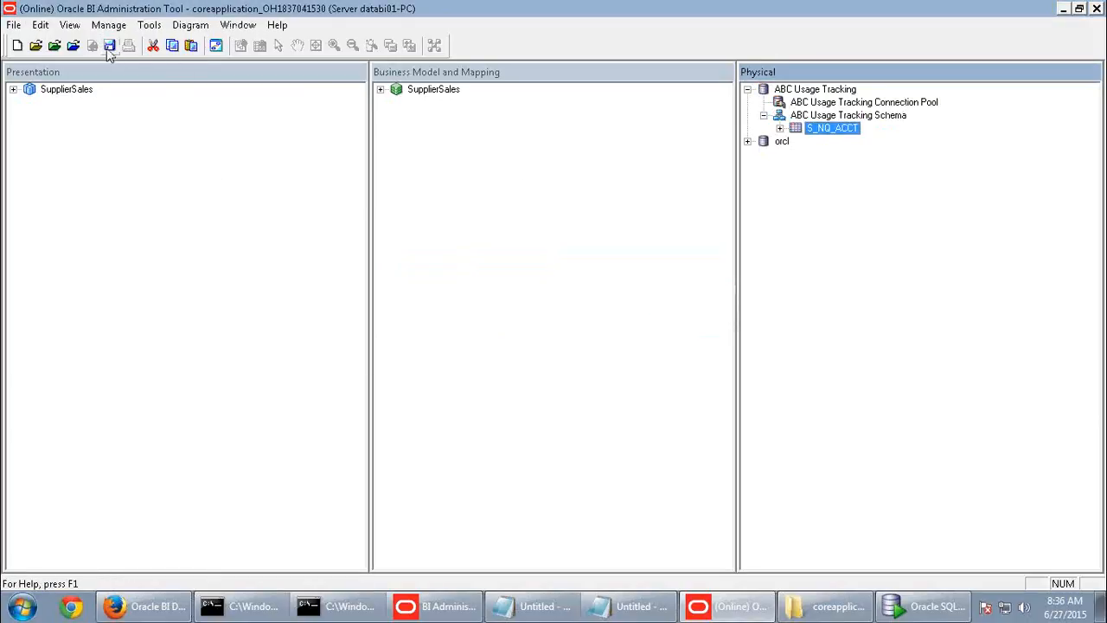
- Try View Data on S_NQ_ACCT and dismiss the no-data message
right_click(819, 137)
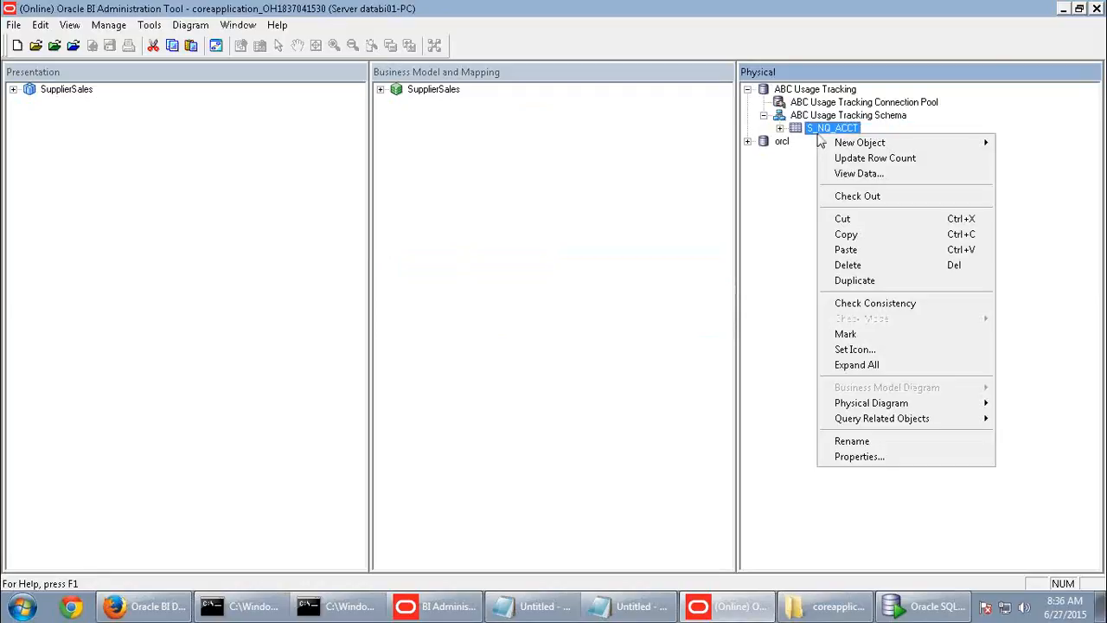
click(853, 174)
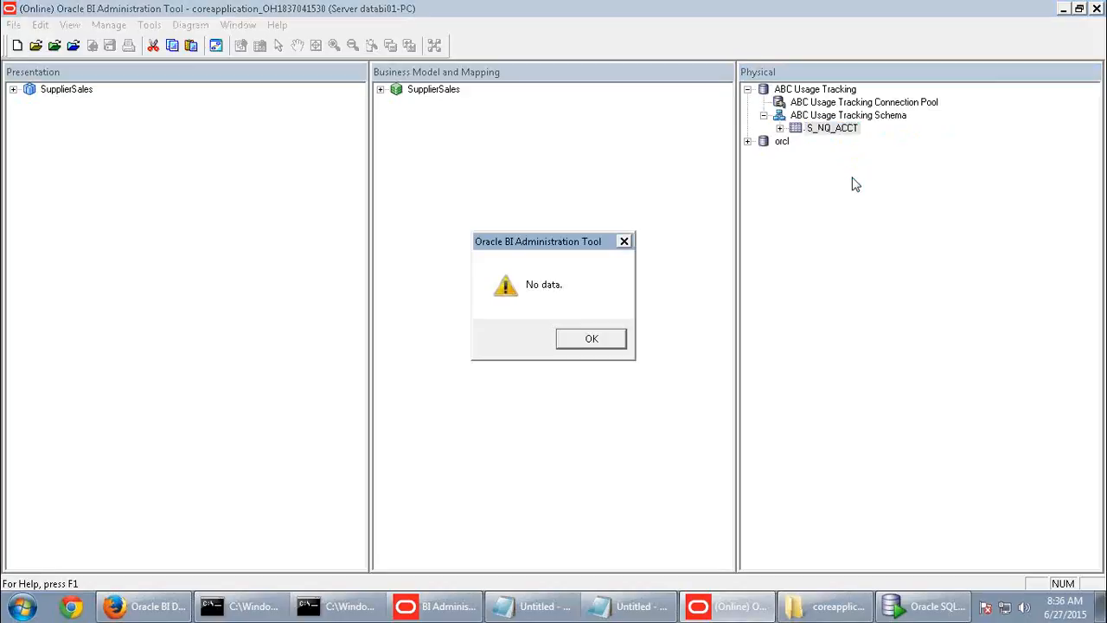
click(605, 341)
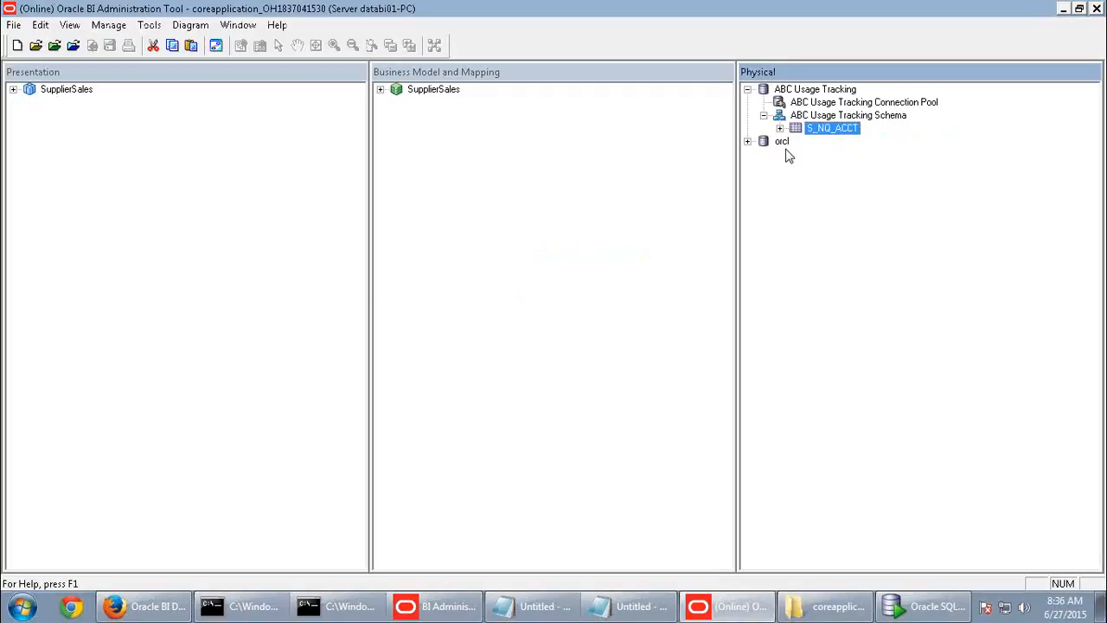
- Scroll the guide to step 3 and highlight the business model name 'ABC Usage Tracking'
mouse_move(790, 7)
click(958, 11)
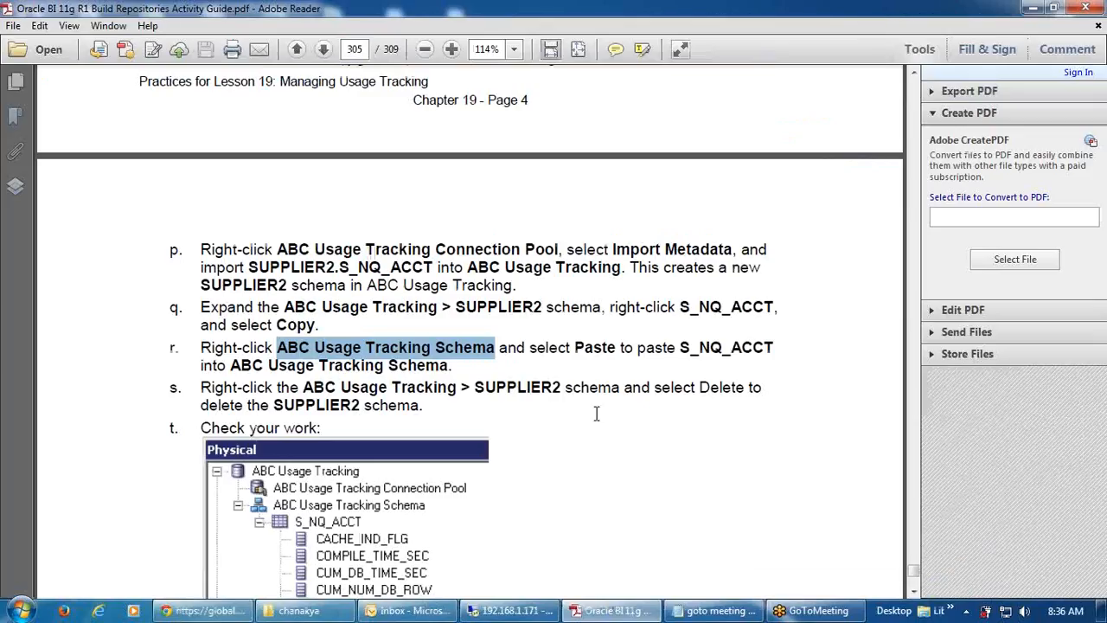
scroll(621, 390, down, 15)
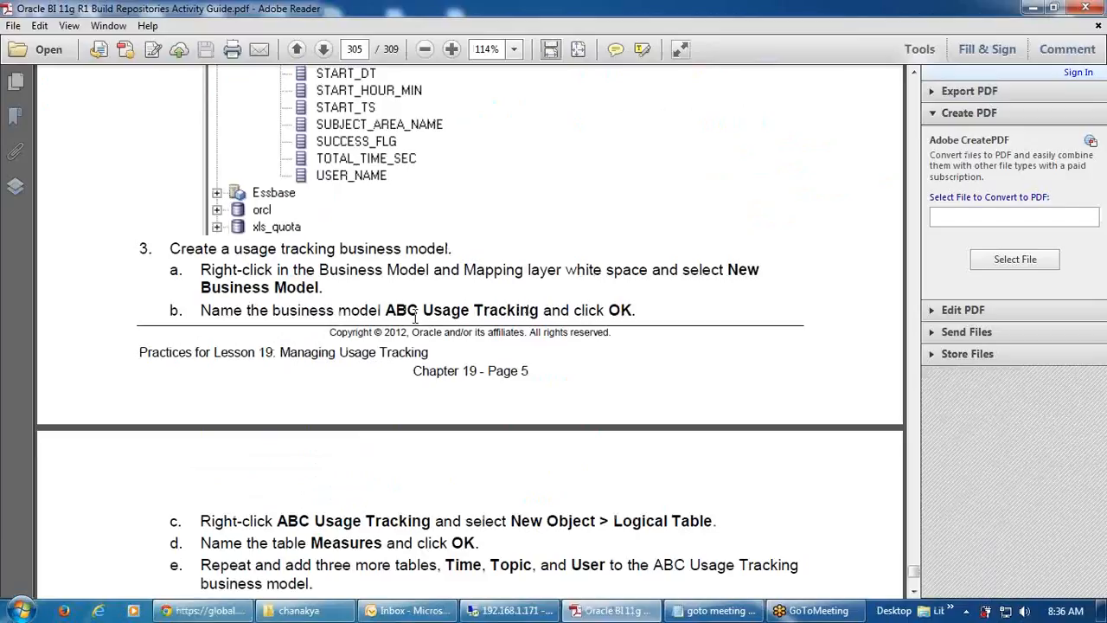
drag(387, 310, 506, 317)
key(ctrl+c)
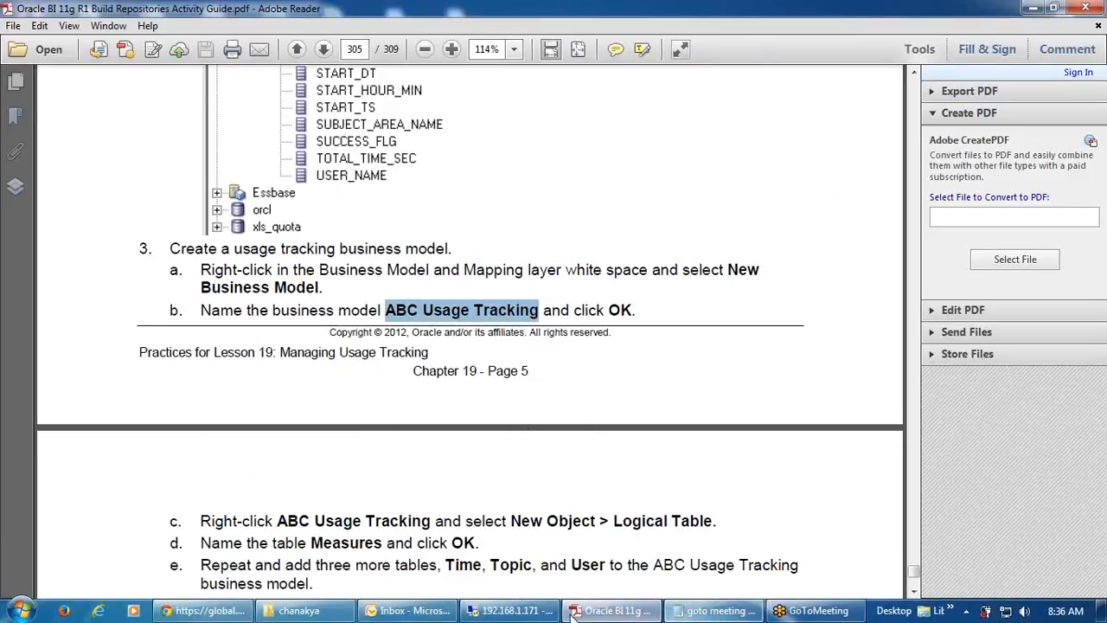
click(519, 610)
- Add a new business model named 'ABC Usage Tracking' to the Business Model and Mapping layer
right_click(414, 187)
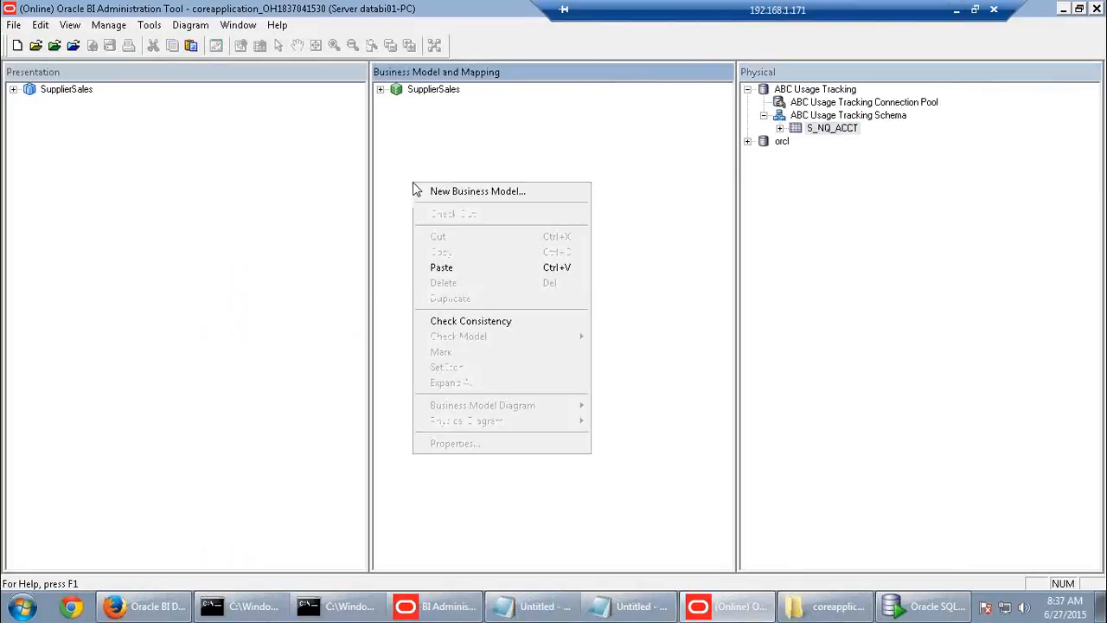
click(467, 190)
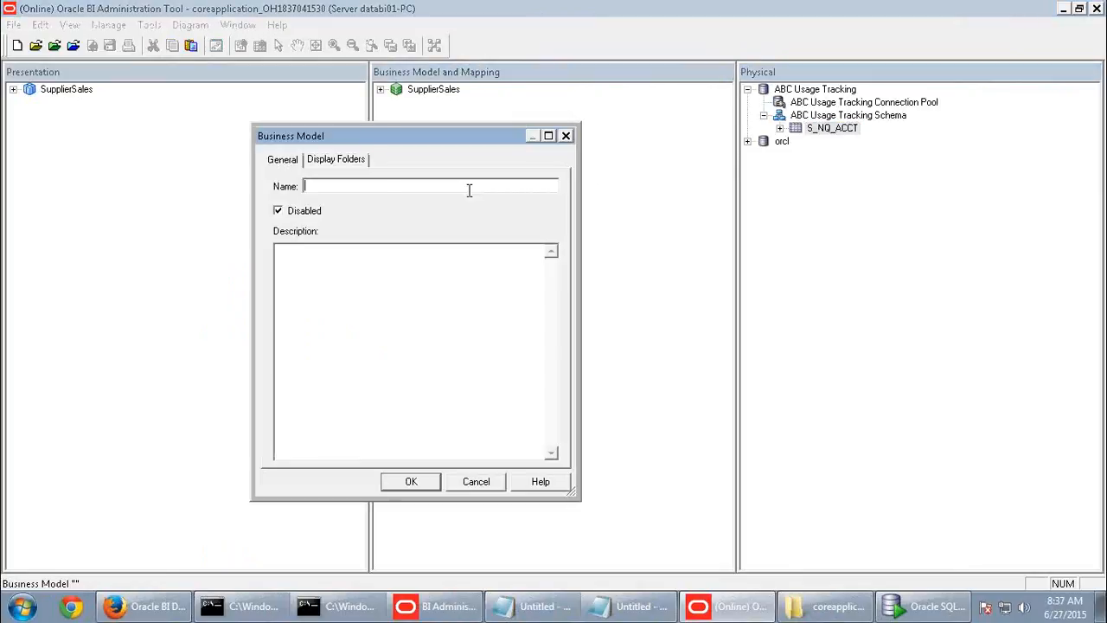
key(ctrl+v)
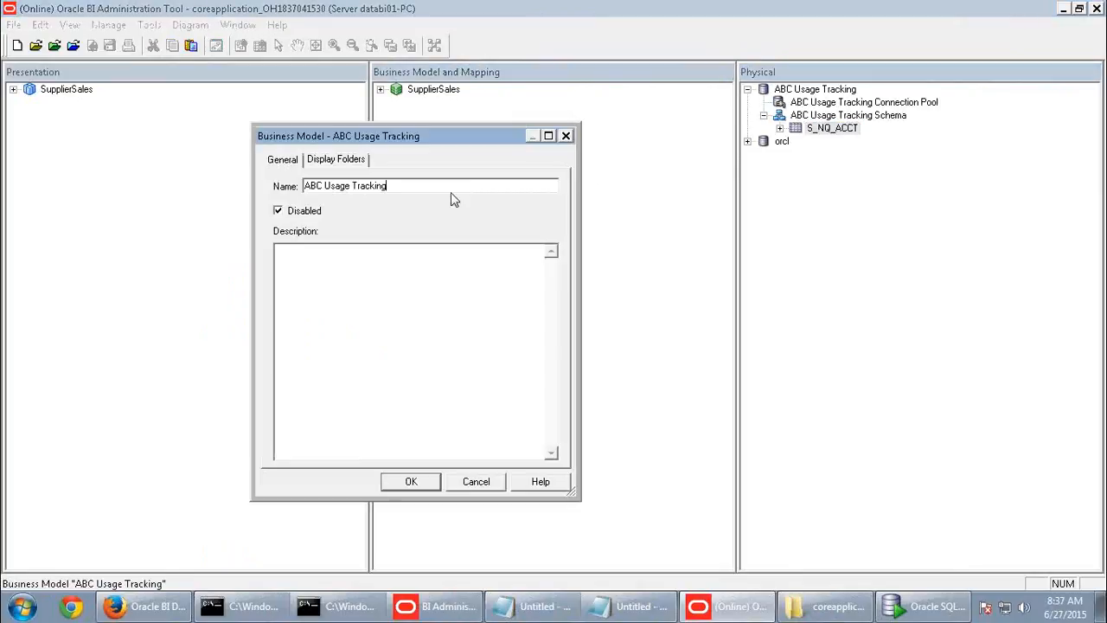
click(412, 486)
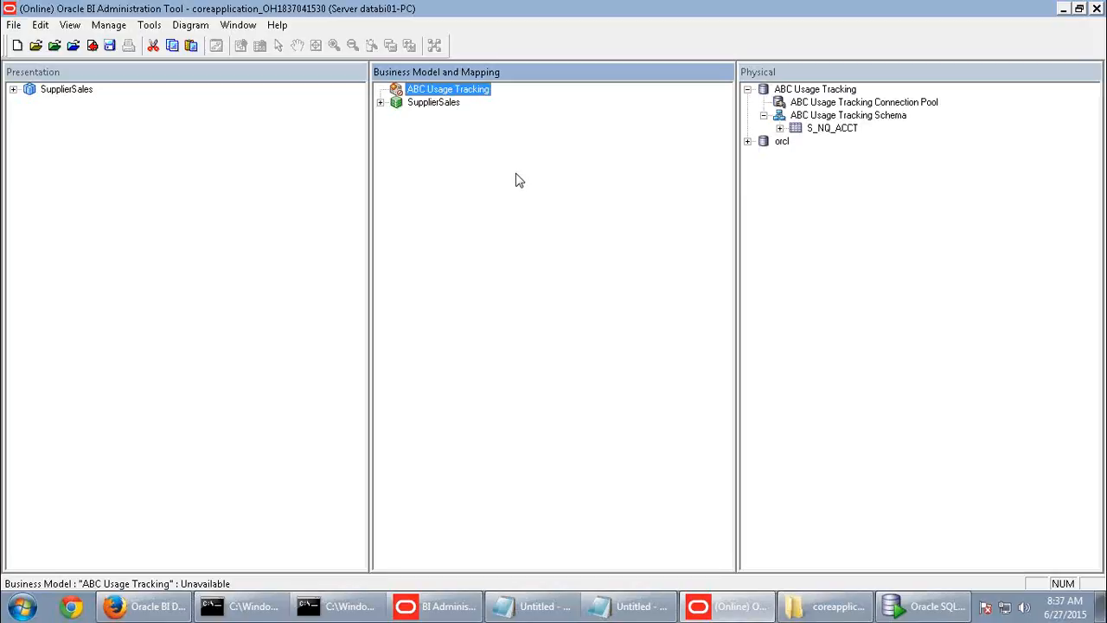
click(818, 131)
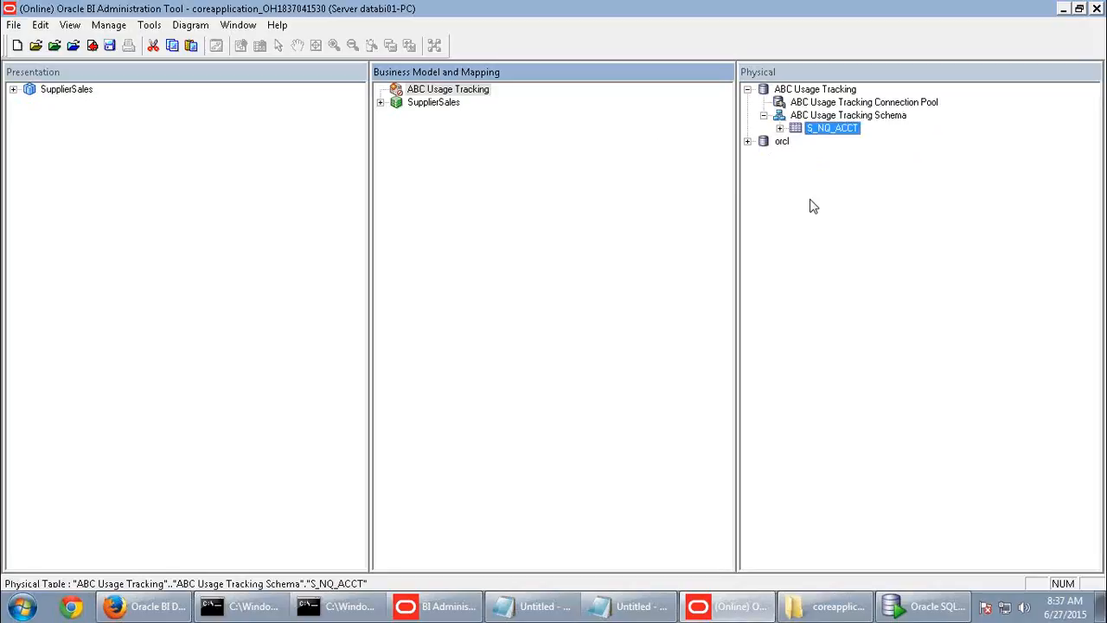
- Scroll the guide to steps c–h on page 306 and highlight the table name Time
mouse_move(692, 2)
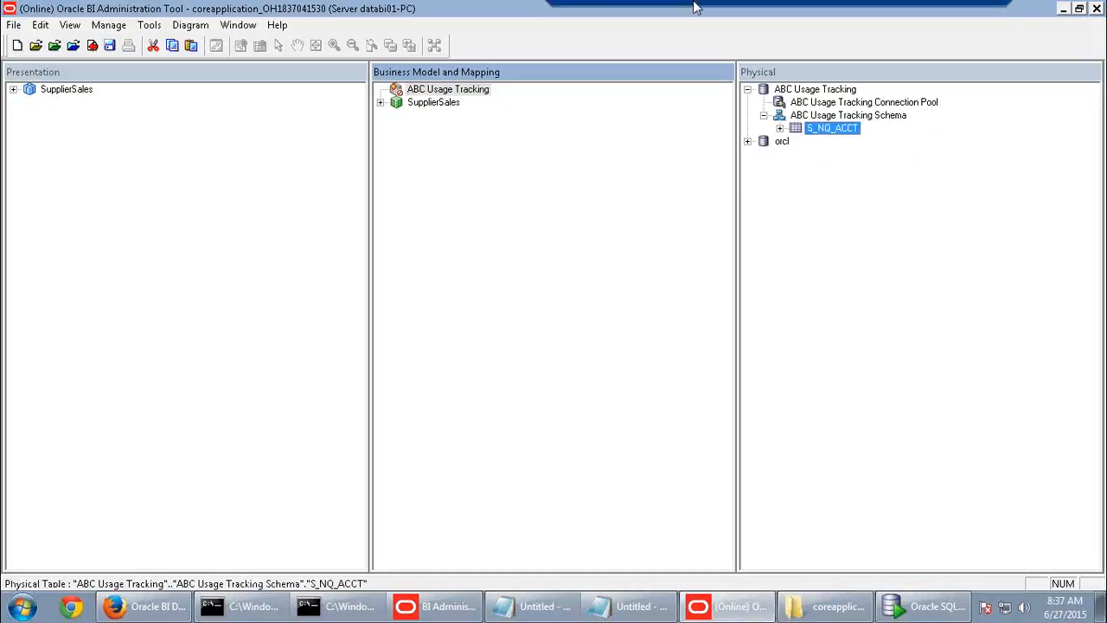
click(958, 11)
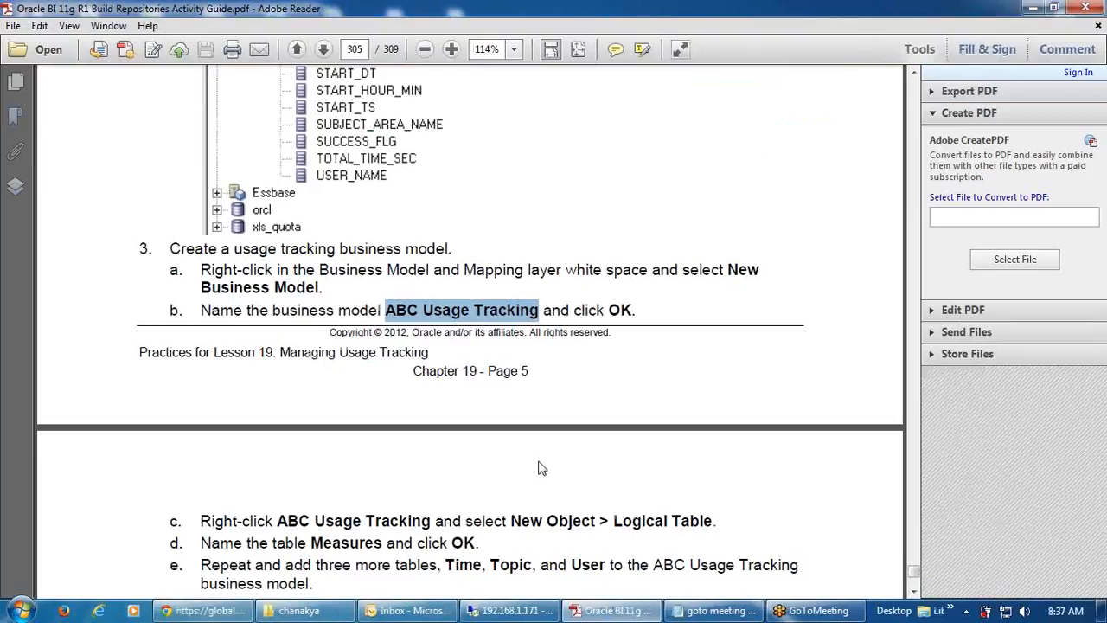
scroll(540, 467, down, 5)
scroll(540, 467, down, 1)
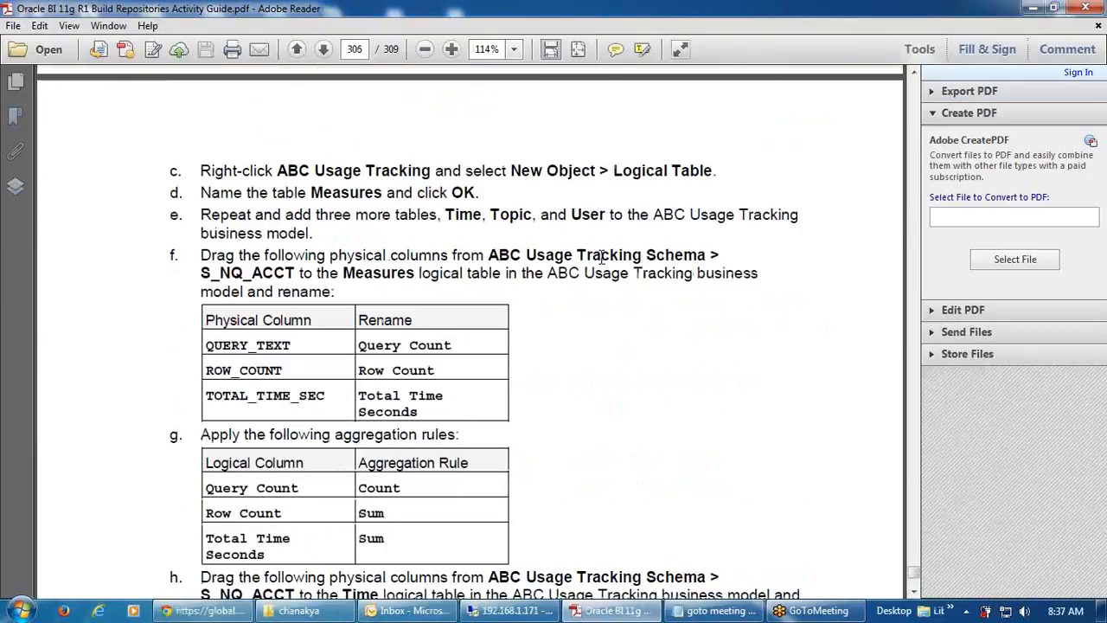
scroll(609, 373, up, 1)
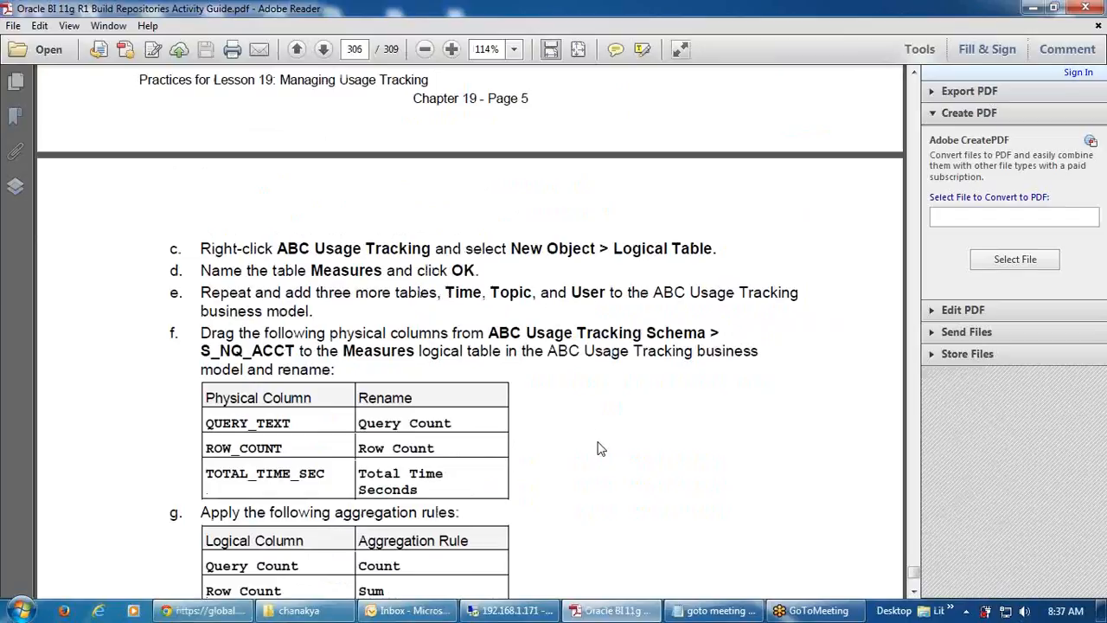
scroll(601, 449, down, 1)
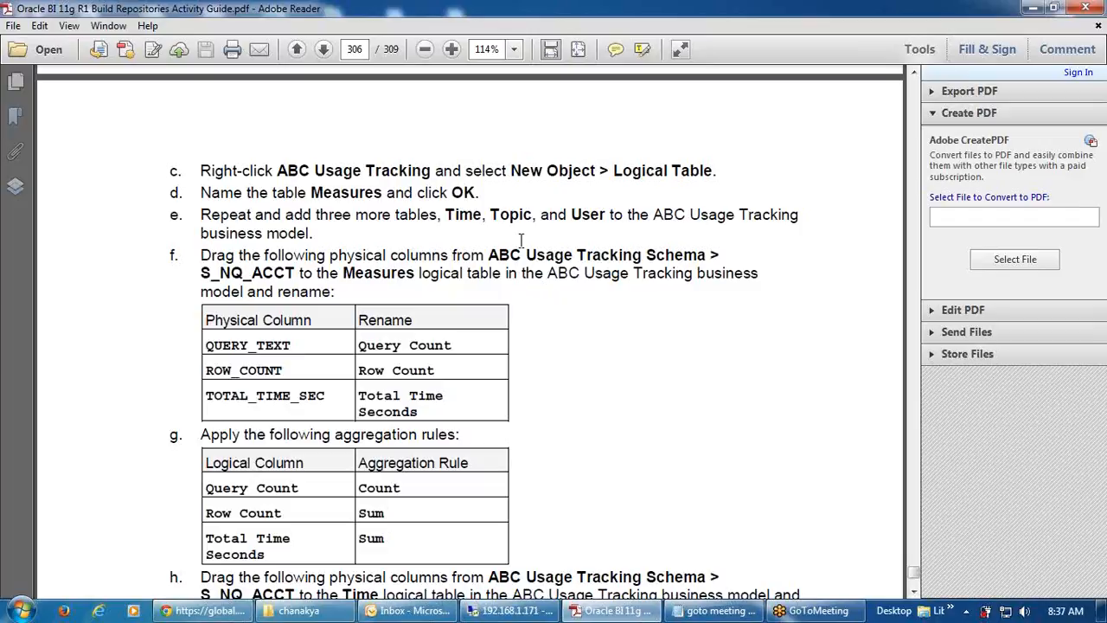
drag(449, 214, 483, 214)
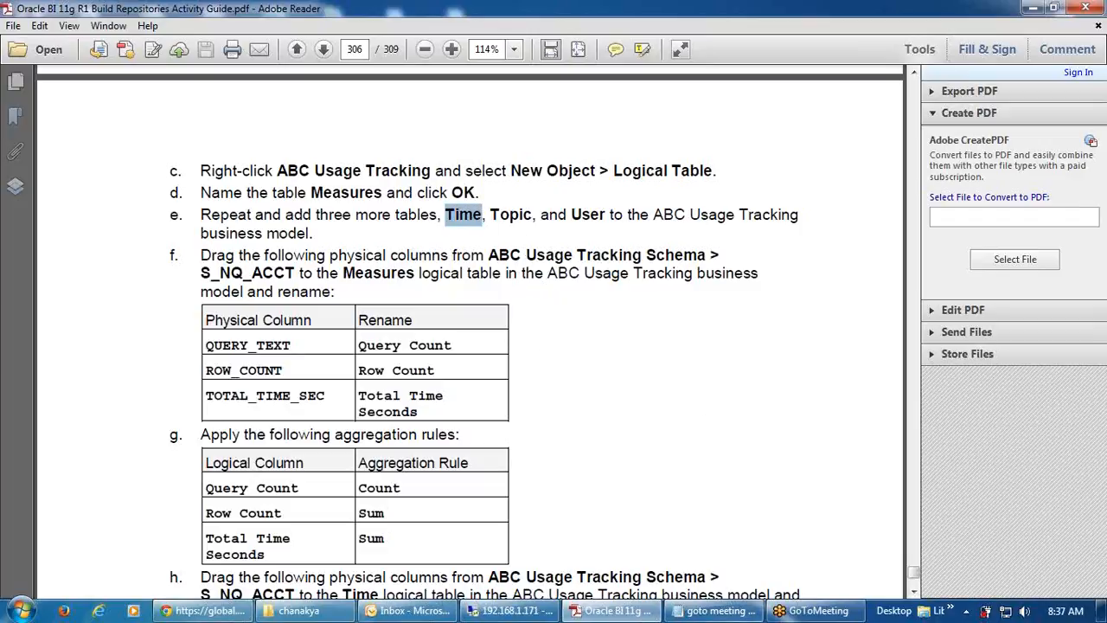
- Create a Time logical table in the ABC Usage Tracking business model
click(502, 610)
right_click(451, 95)
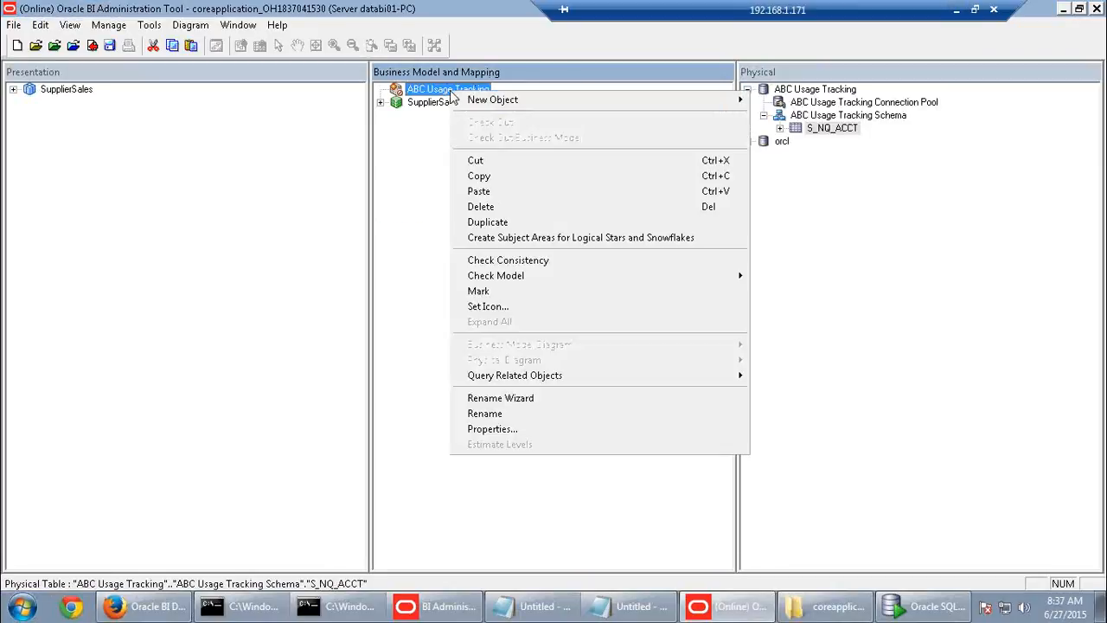
click(795, 119)
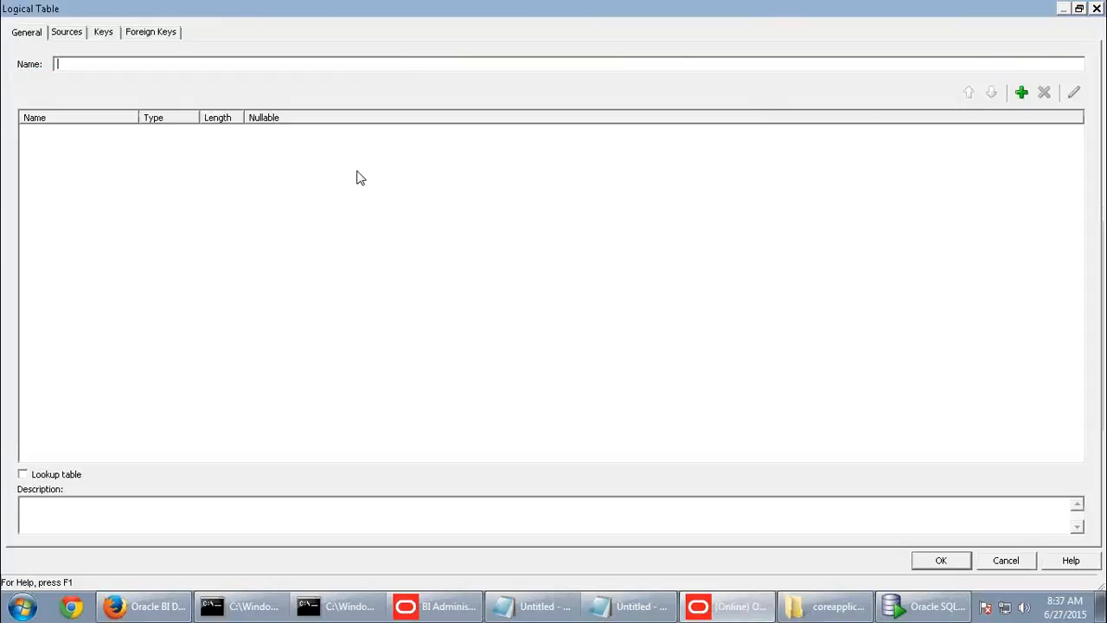
text(Time)
click(942, 560)
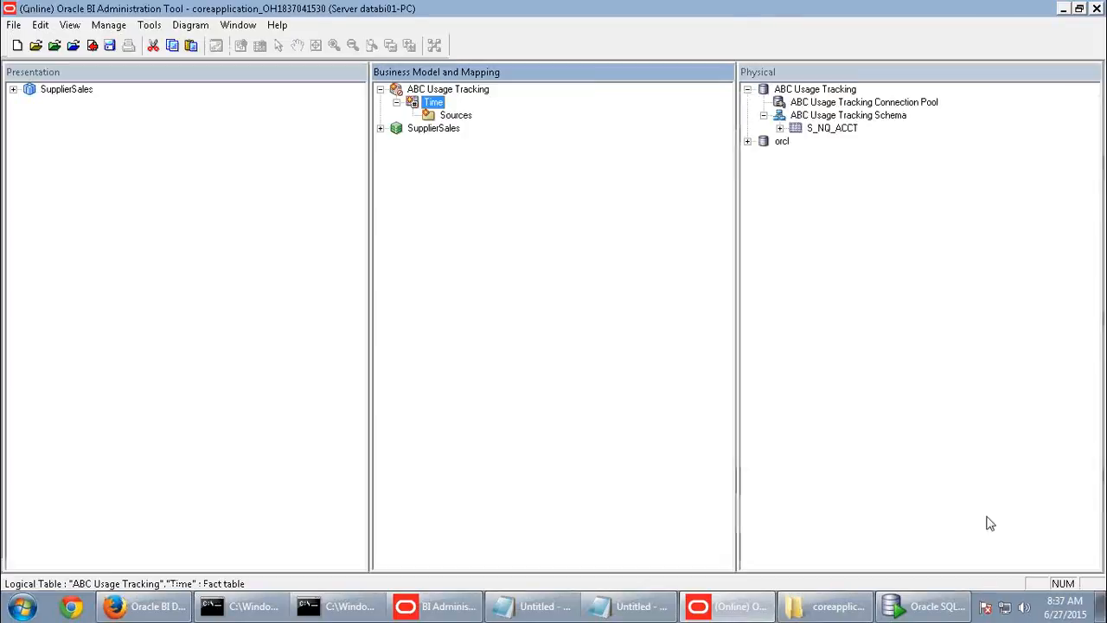
- Create a Topic logical table, copying the name Topic from the guide
right_click(461, 92)
mouse_move(732, 99)
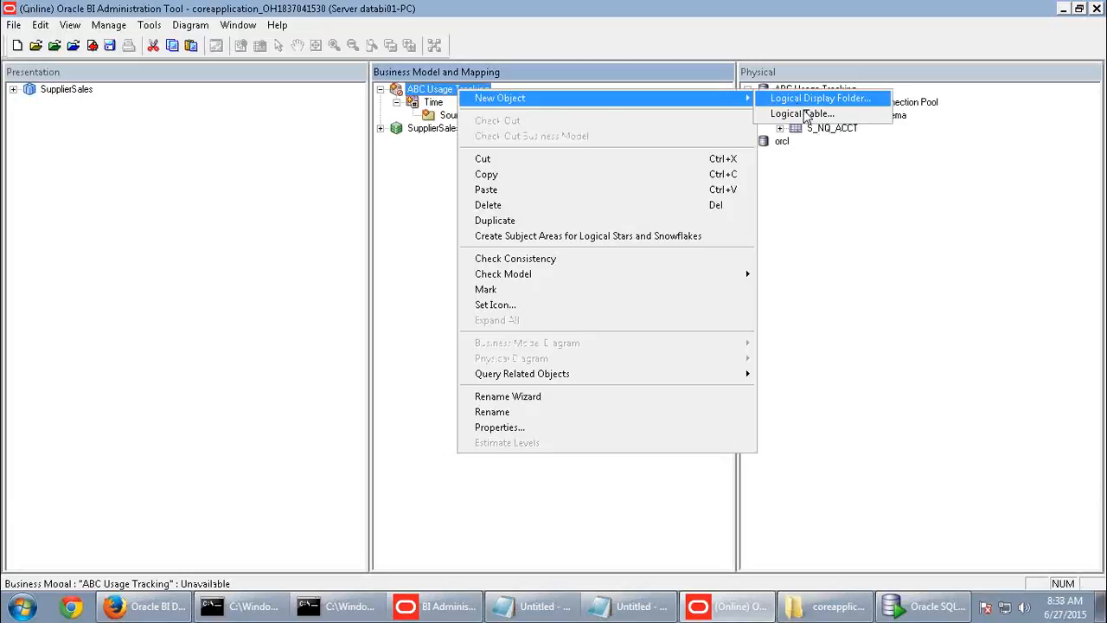
click(802, 114)
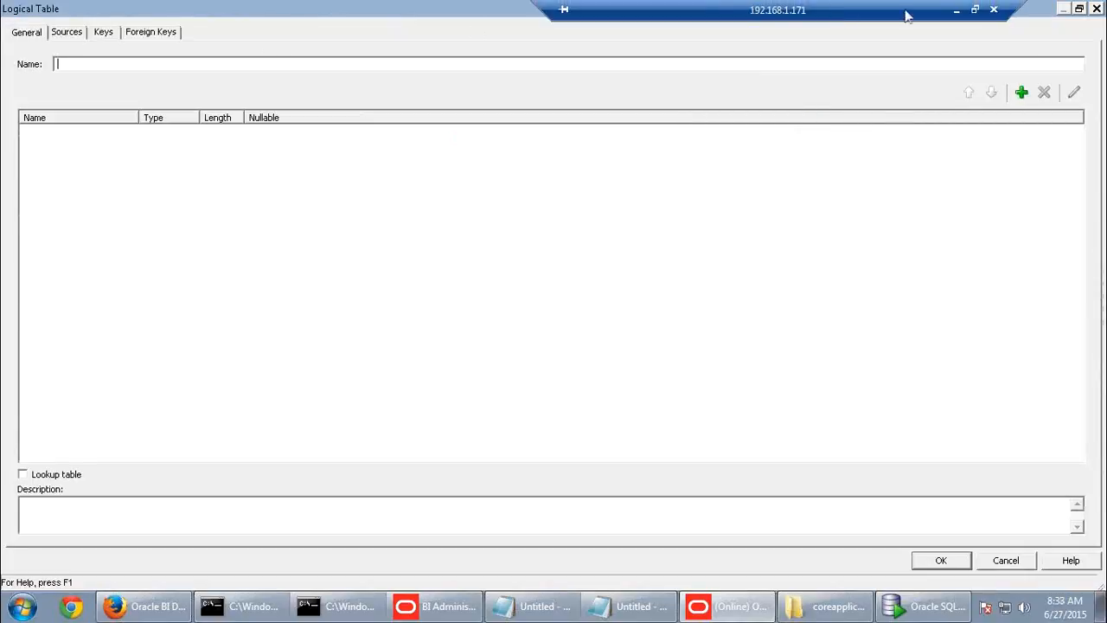
click(956, 9)
drag(498, 214, 532, 215)
key(ctrl+c)
click(490, 214)
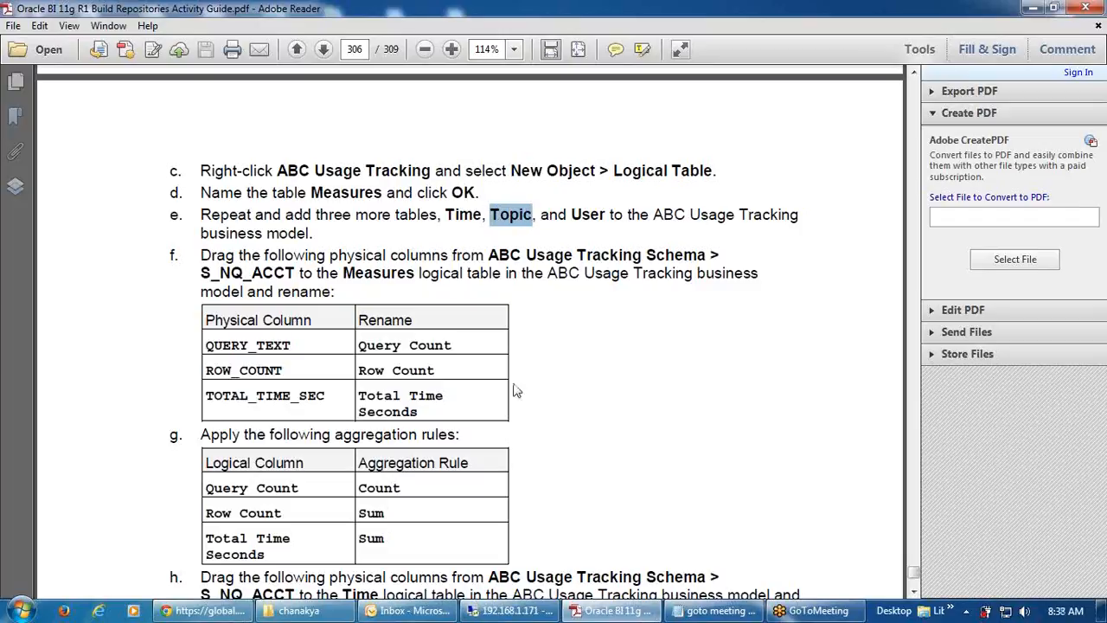
scroll(526, 448, up, 5)
scroll(578, 589, down, 3)
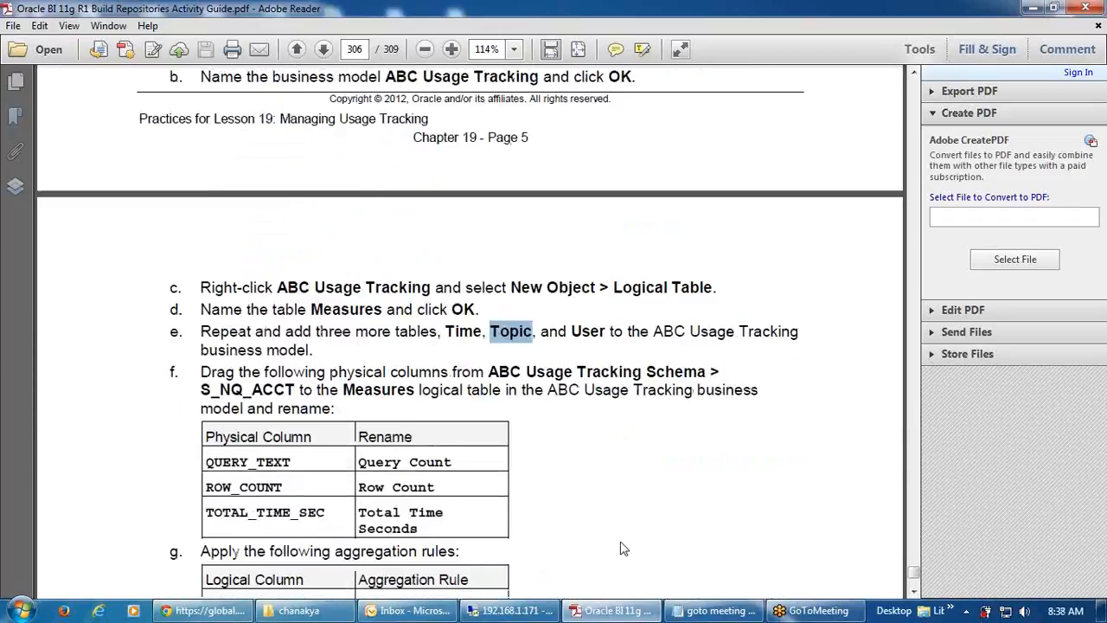
scroll(623, 549, down, 4)
click(511, 611)
key(ctrl+v)
click(940, 560)
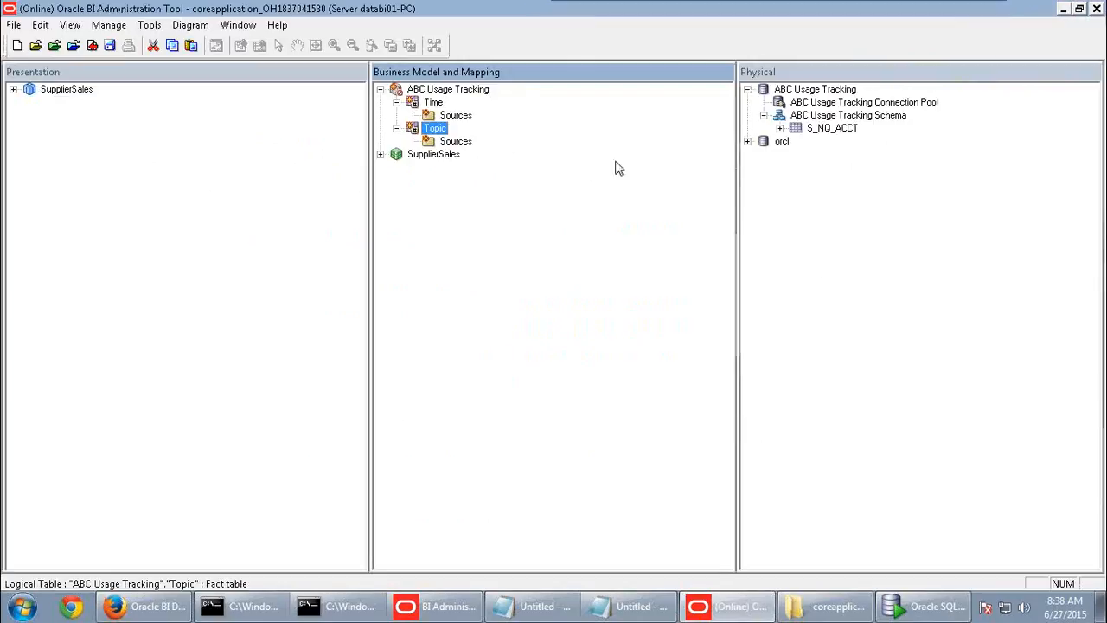
- Create a User logical table in ABC Usage Tracking
right_click(453, 91)
mouse_move(627, 111)
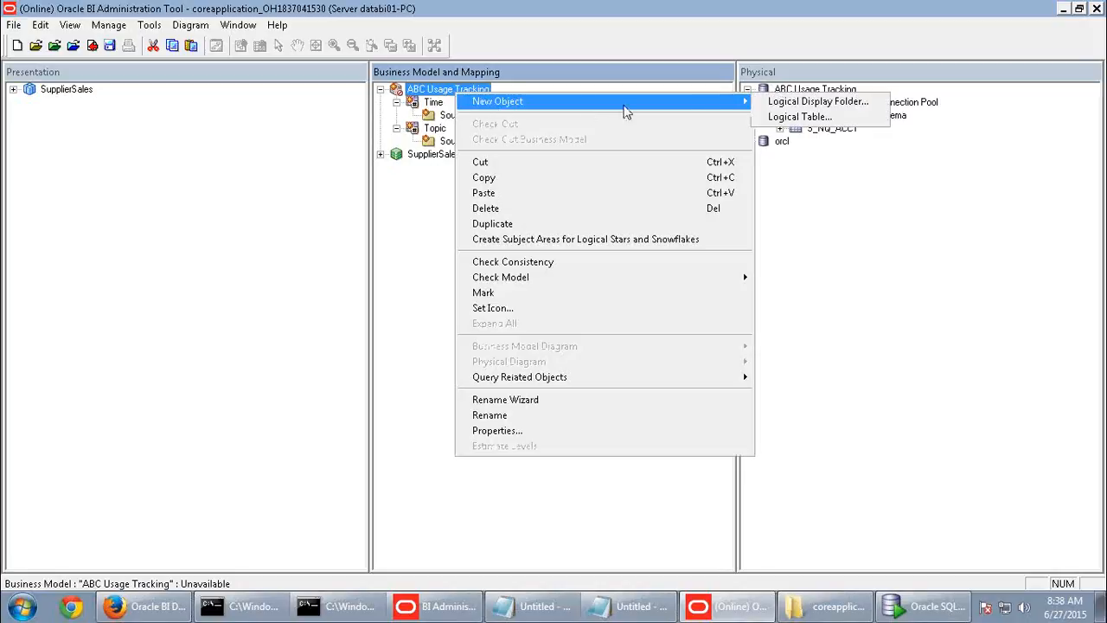
click(799, 116)
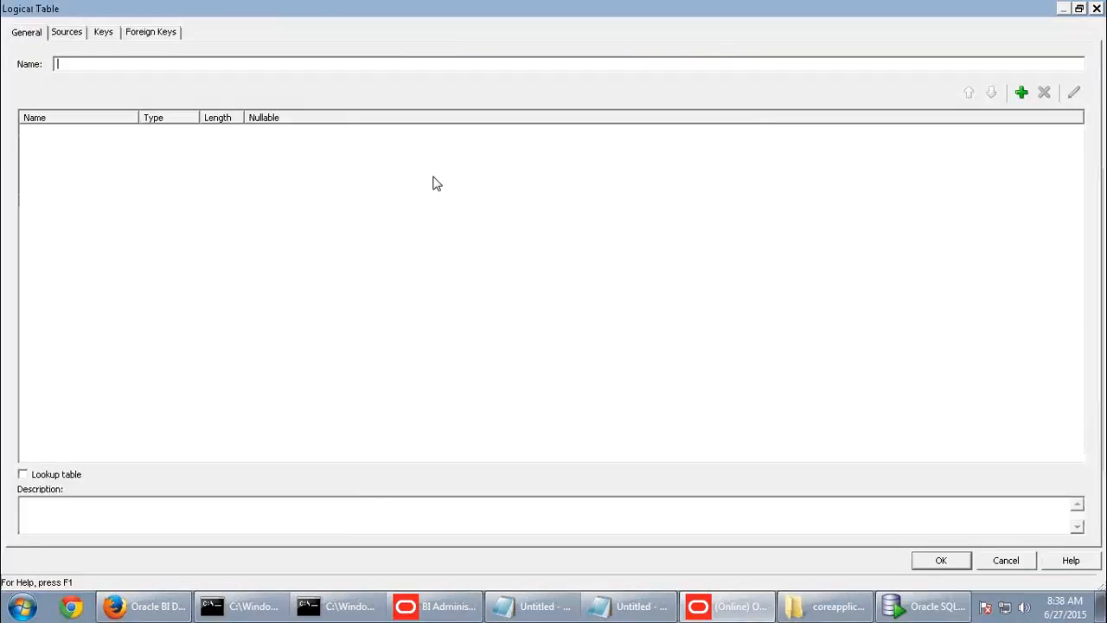
text(User)
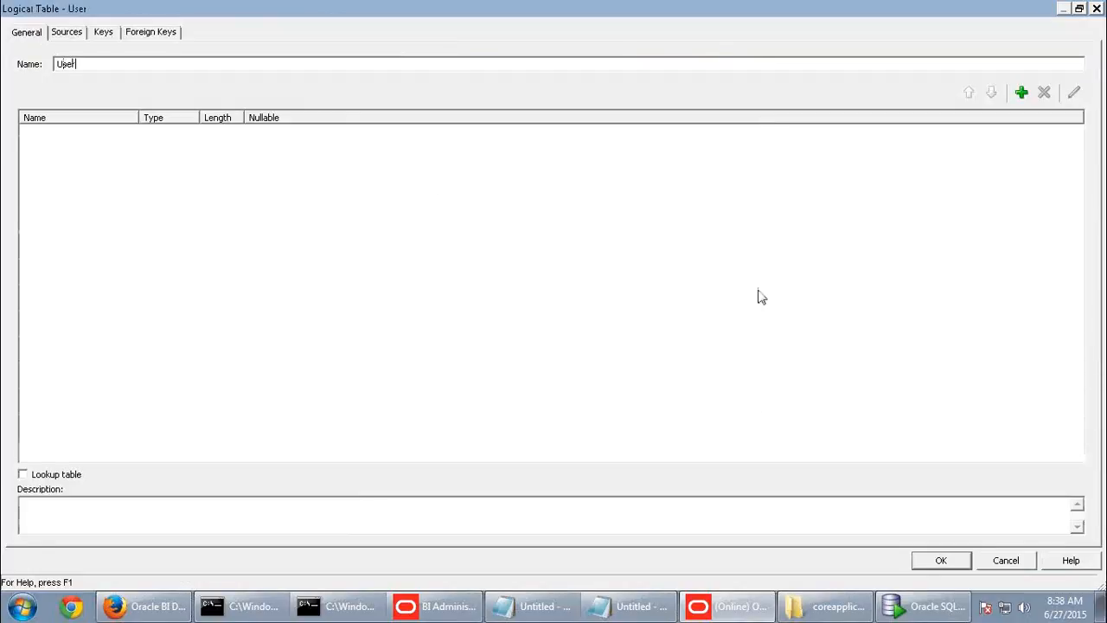
click(921, 562)
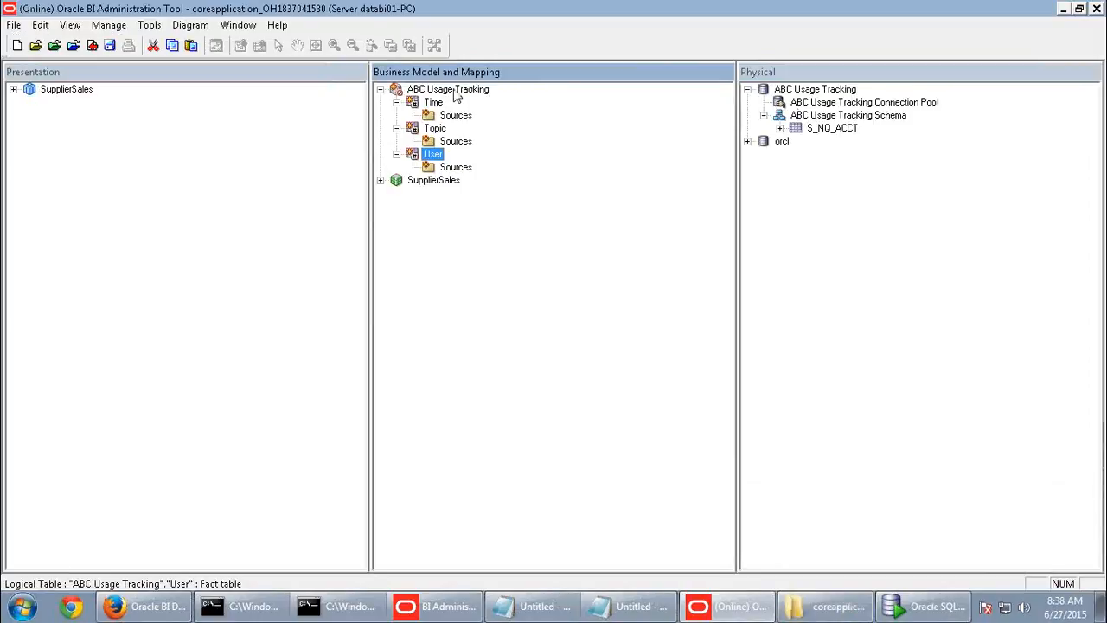
- Start another new logical table and switch to the guide to read its name
right_click(455, 90)
mouse_move(486, 107)
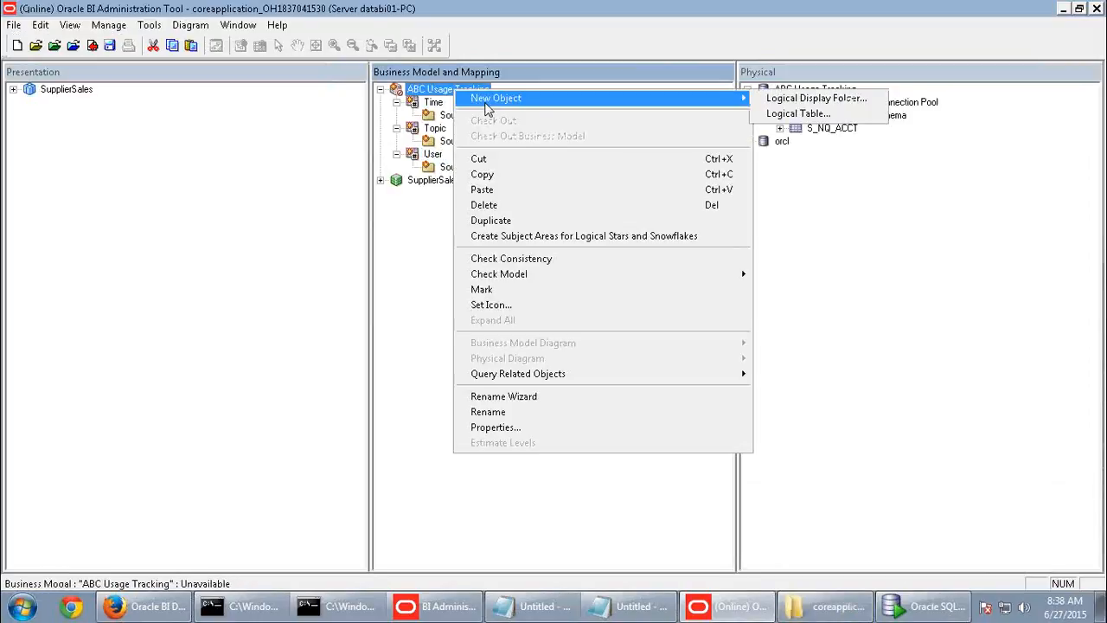
click(793, 115)
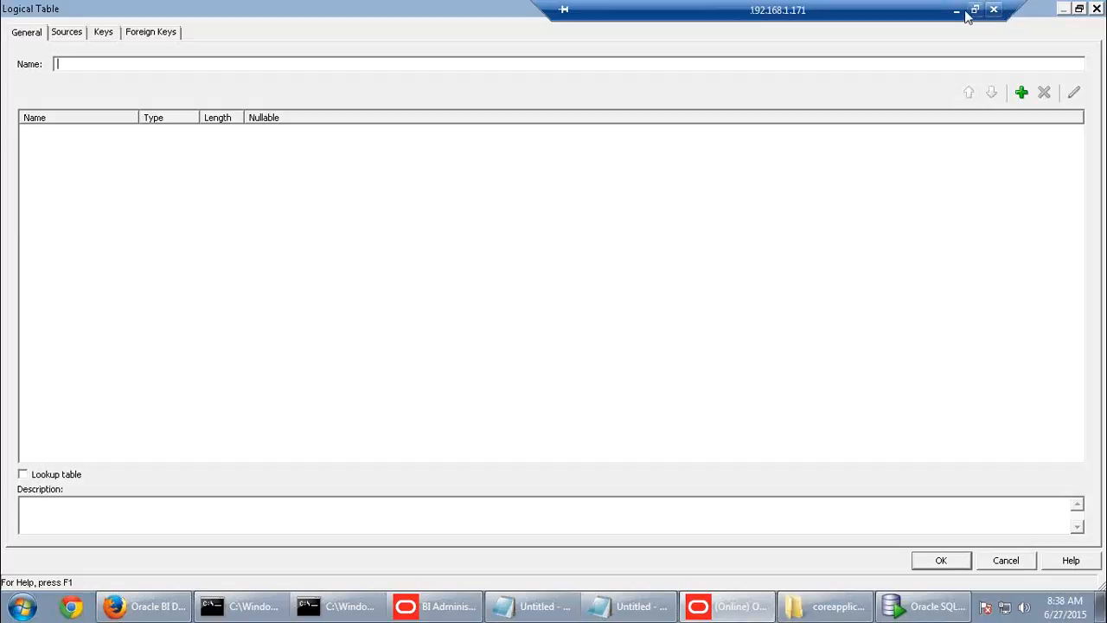
click(970, 9)
scroll(584, 407, down, 5)
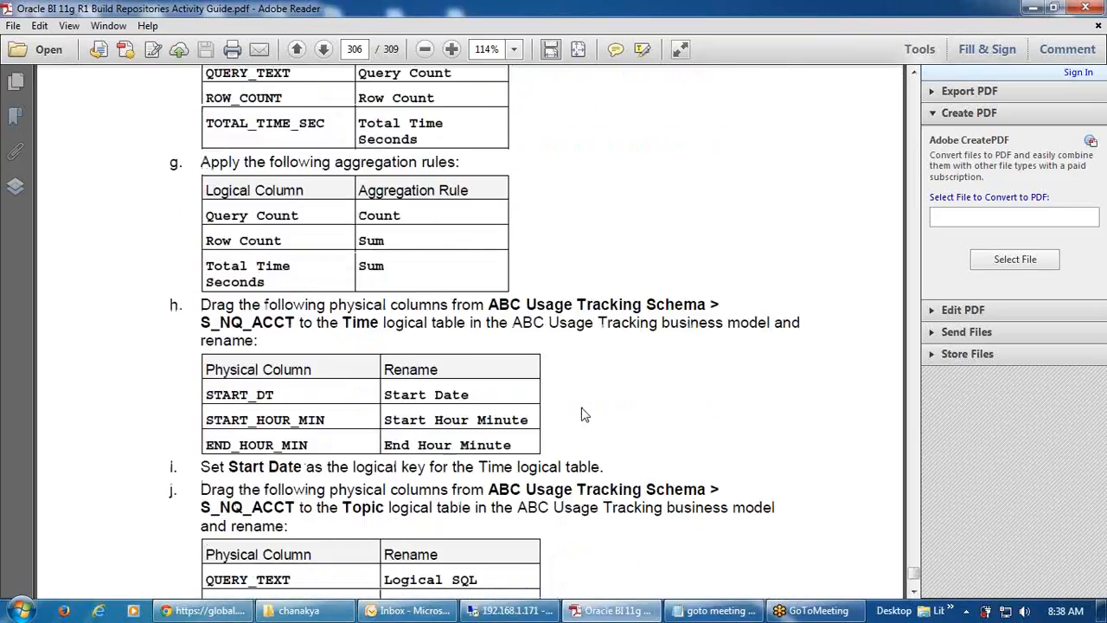
scroll(585, 415, down, 9)
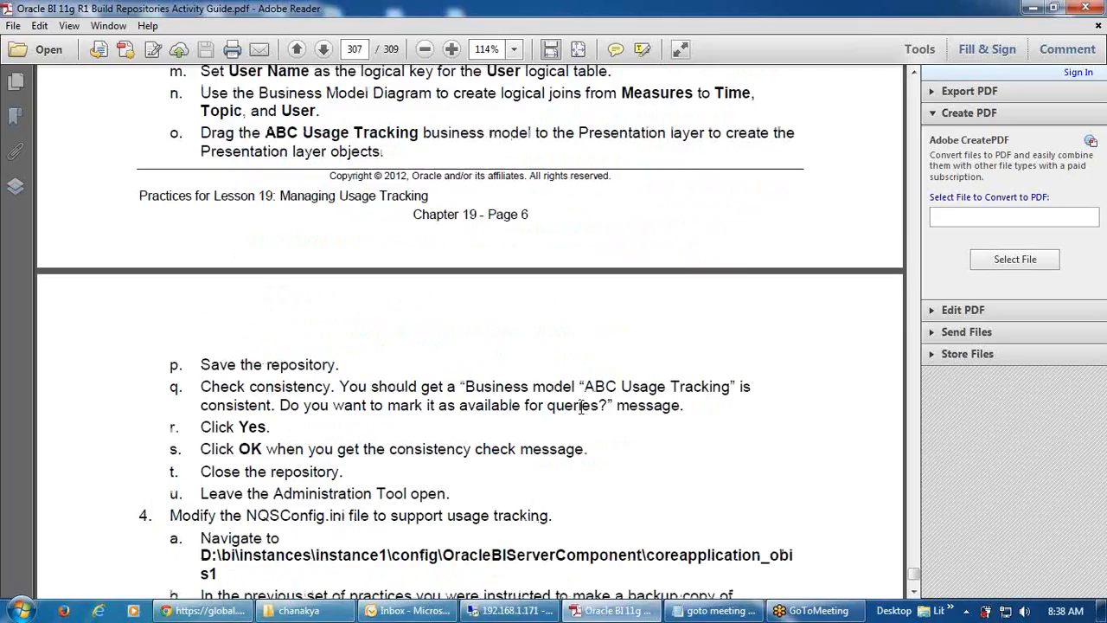
scroll(582, 406, down, 2)
scroll(581, 406, up, 8)
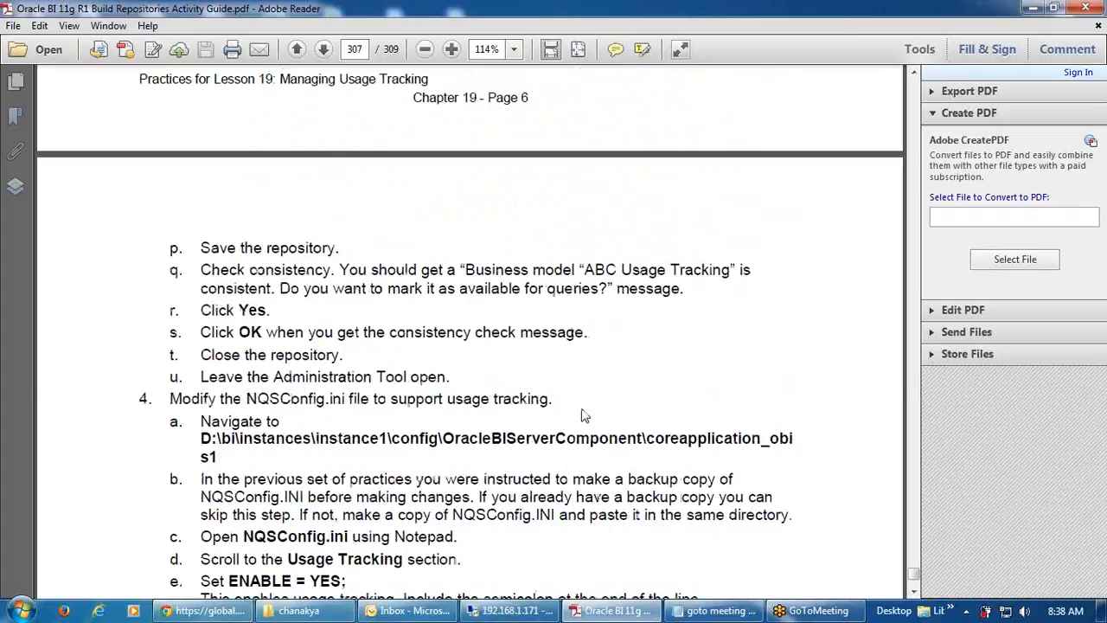
scroll(582, 406, up, 5)
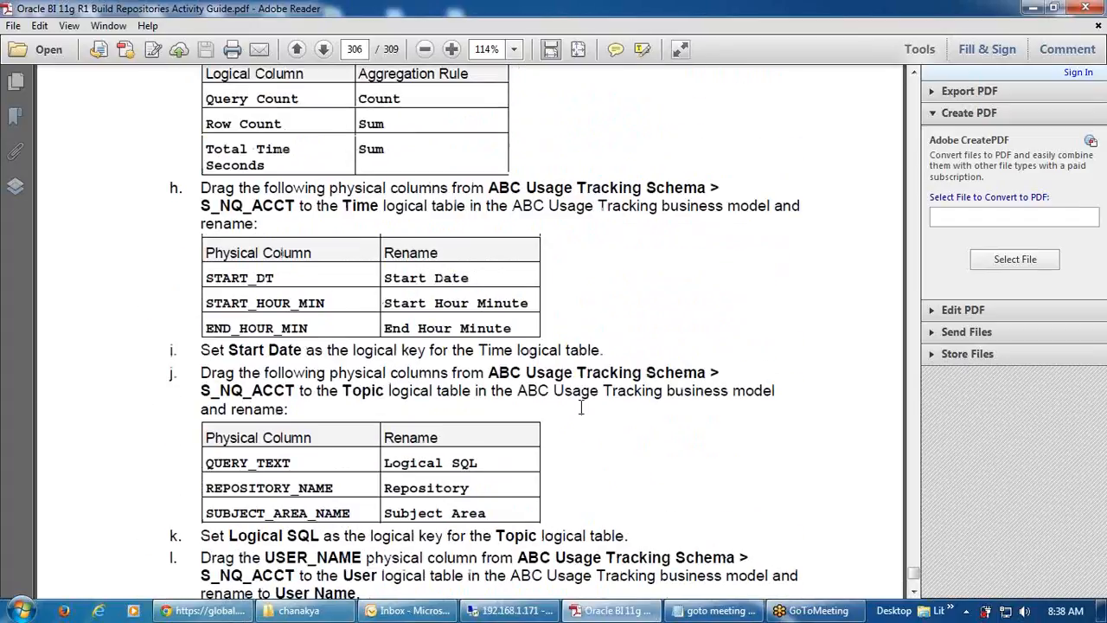
scroll(582, 407, up, 2)
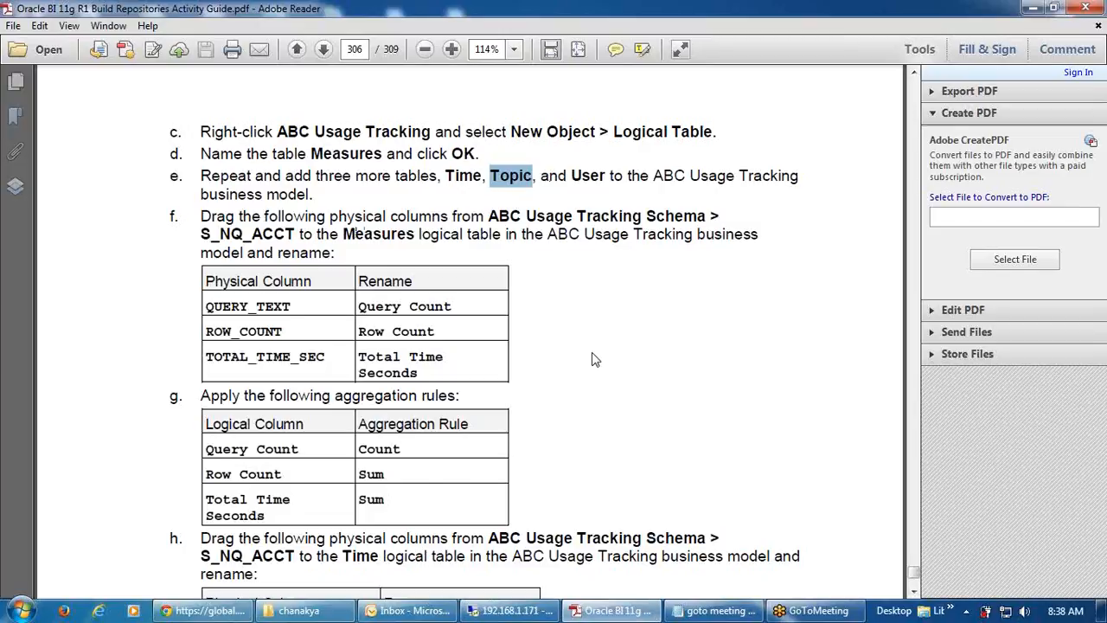
scroll(594, 359, down, 2)
scroll(594, 359, down, 2)
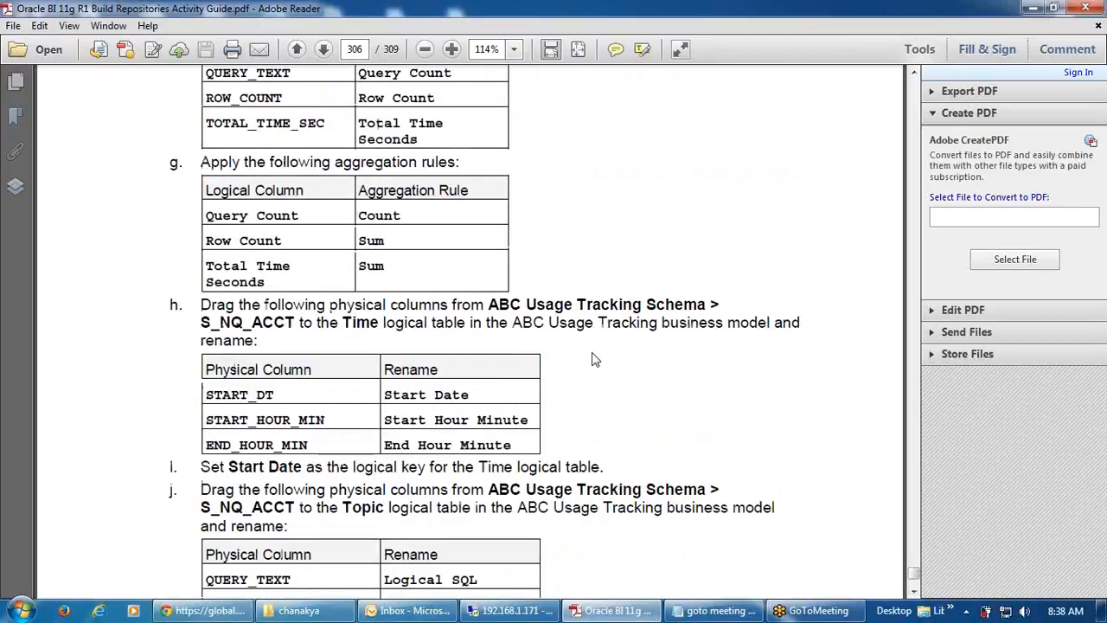
scroll(595, 359, down, 2)
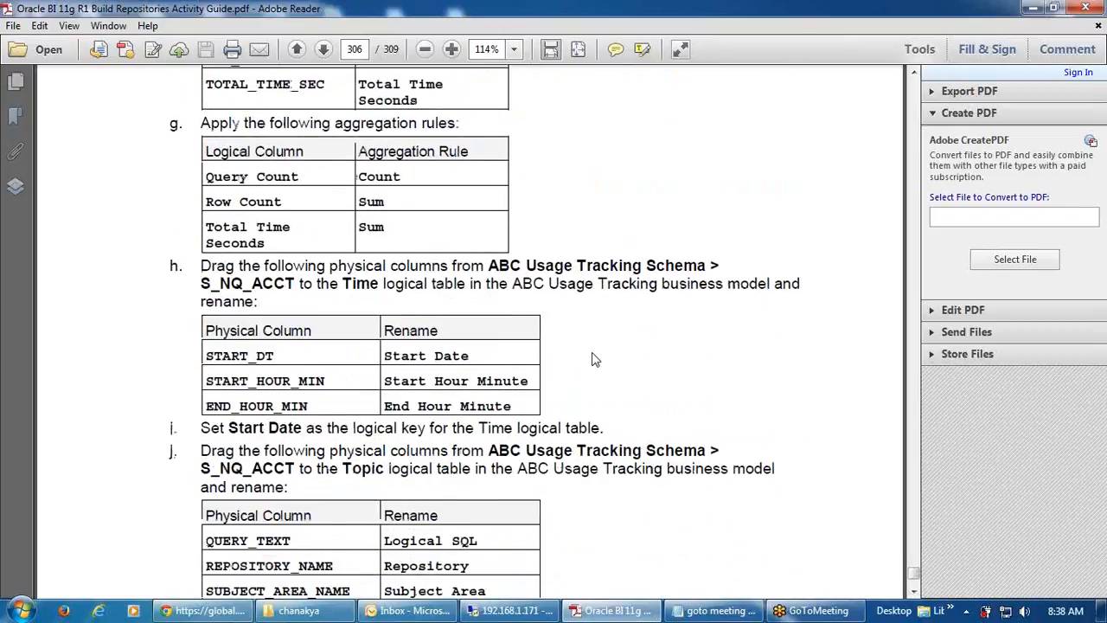
scroll(594, 359, down, 3)
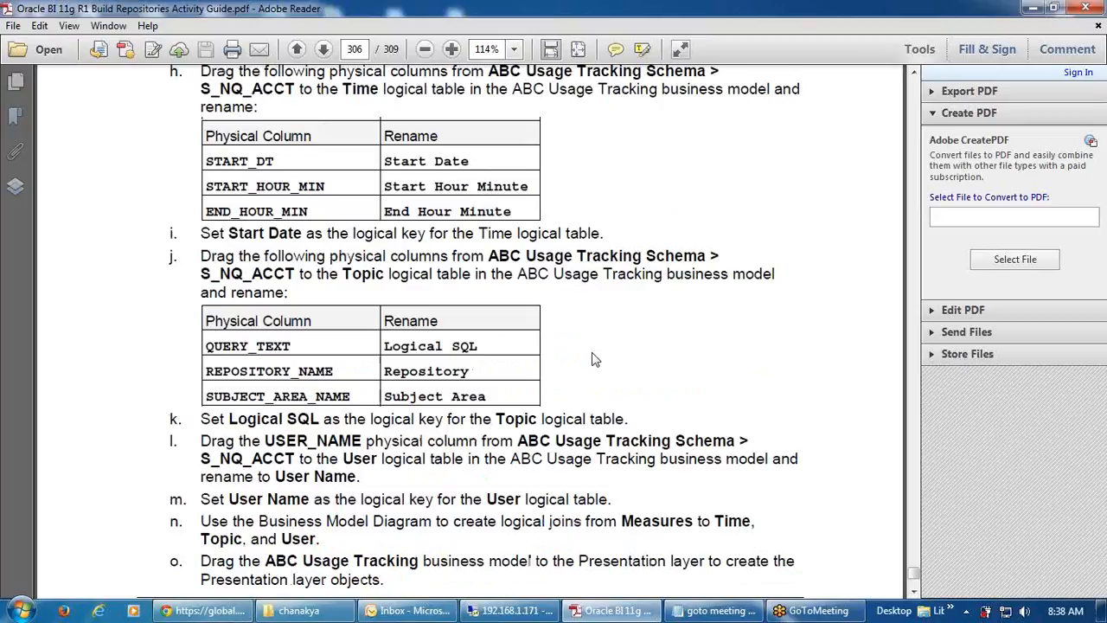
scroll(595, 359, down, 1)
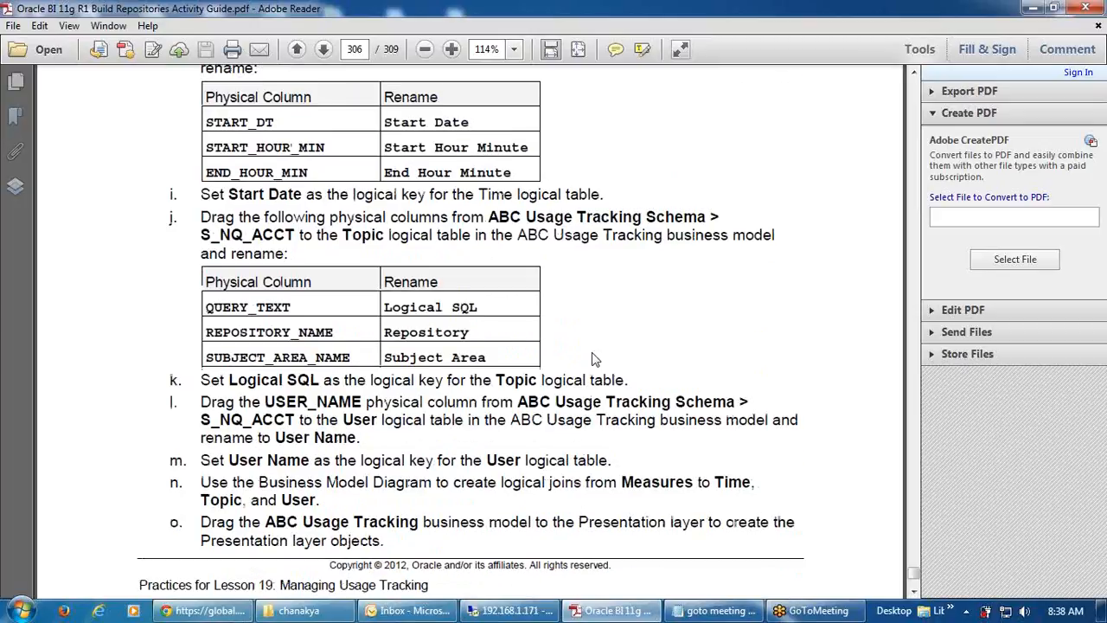
scroll(594, 359, down, 4)
scroll(592, 350, down, 20)
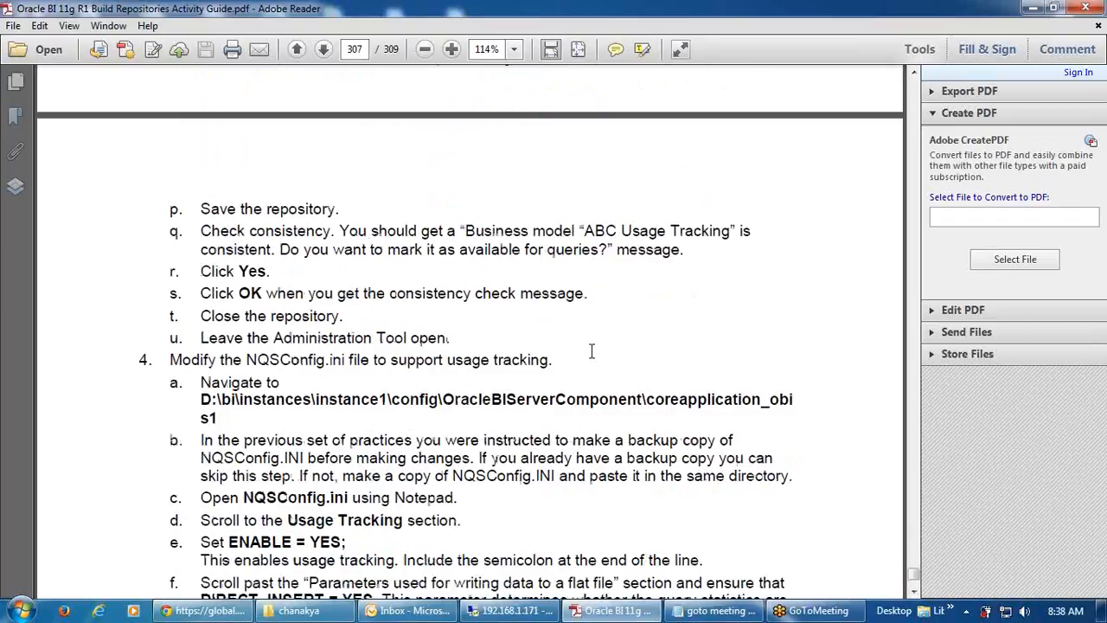
scroll(604, 371, down, 18)
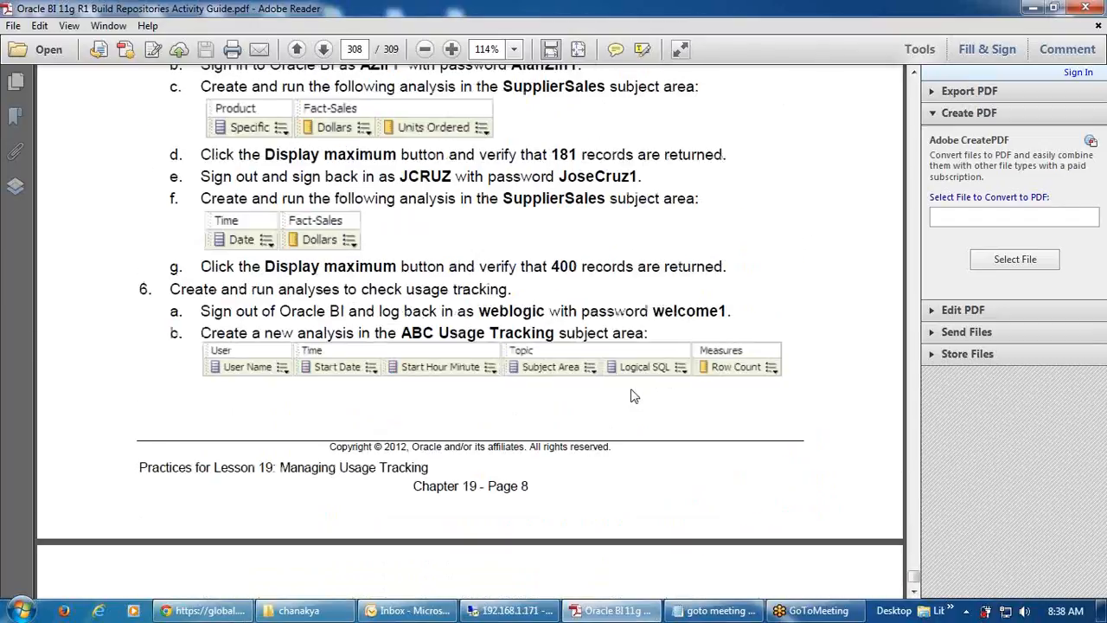
scroll(632, 396, down, 20)
scroll(640, 405, up, 6)
scroll(641, 405, up, 20)
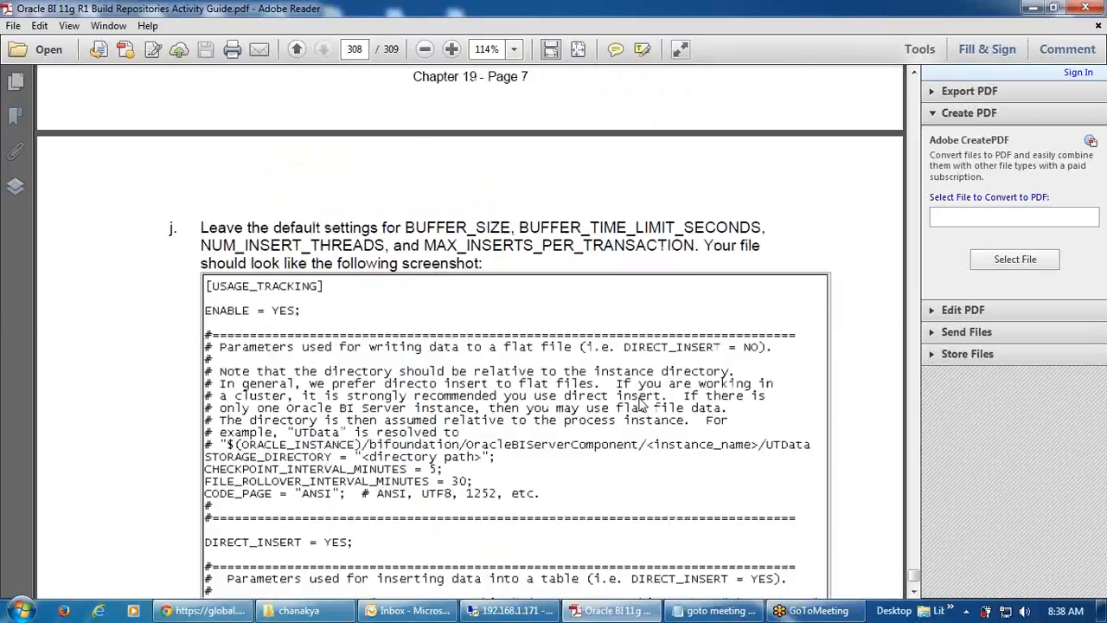
scroll(639, 396, up, 20)
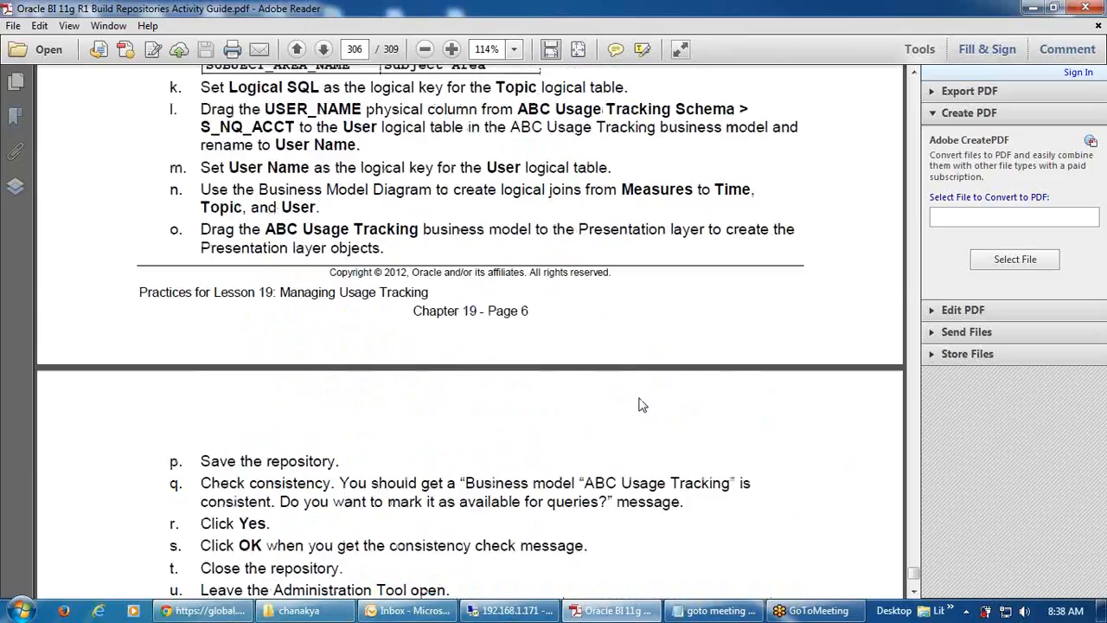
scroll(638, 397, up, 10)
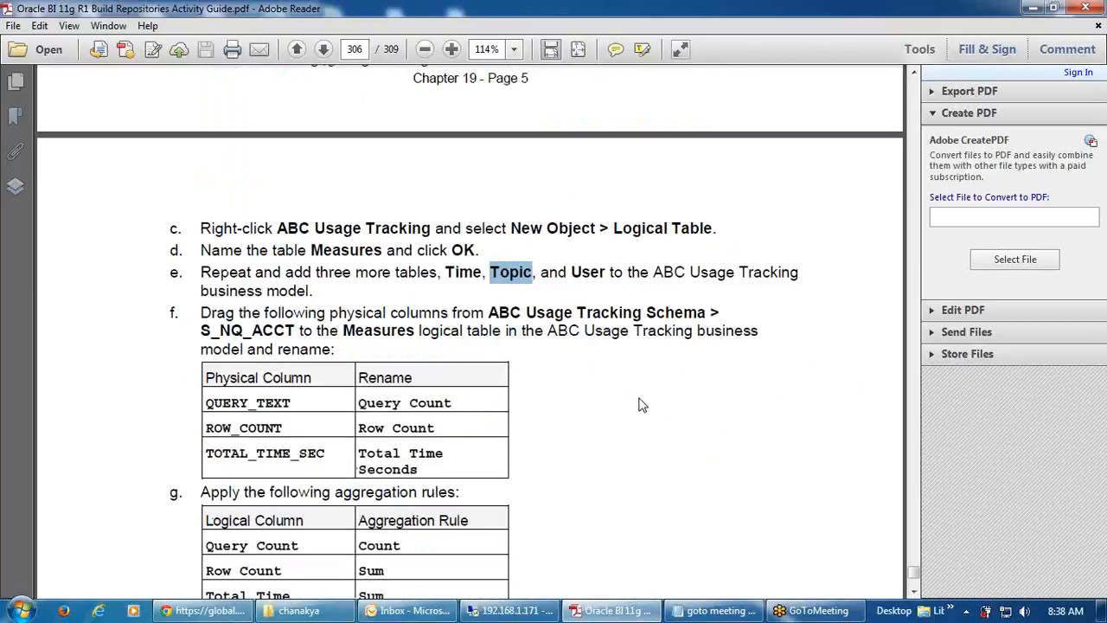
scroll(640, 404, up, 2)
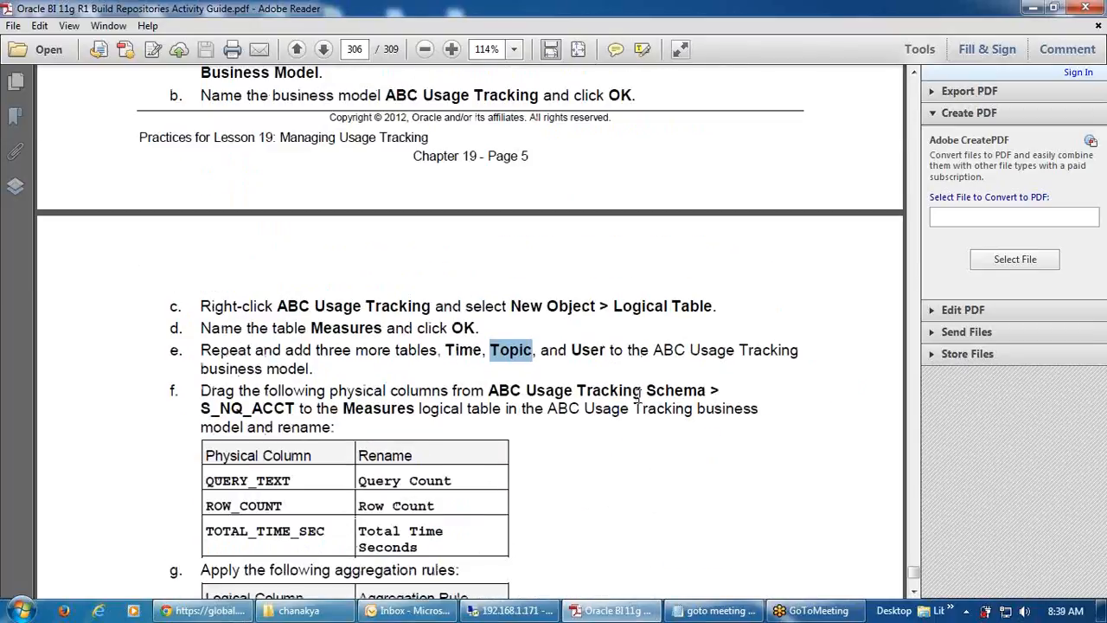
scroll(637, 467, up, 3)
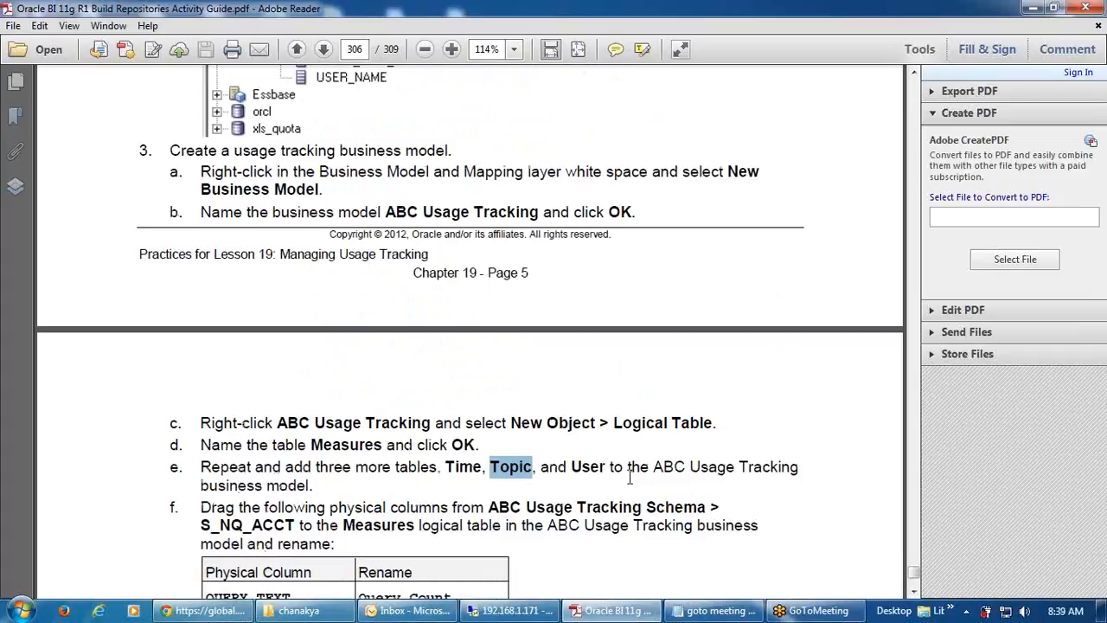
scroll(629, 478, down, 6)
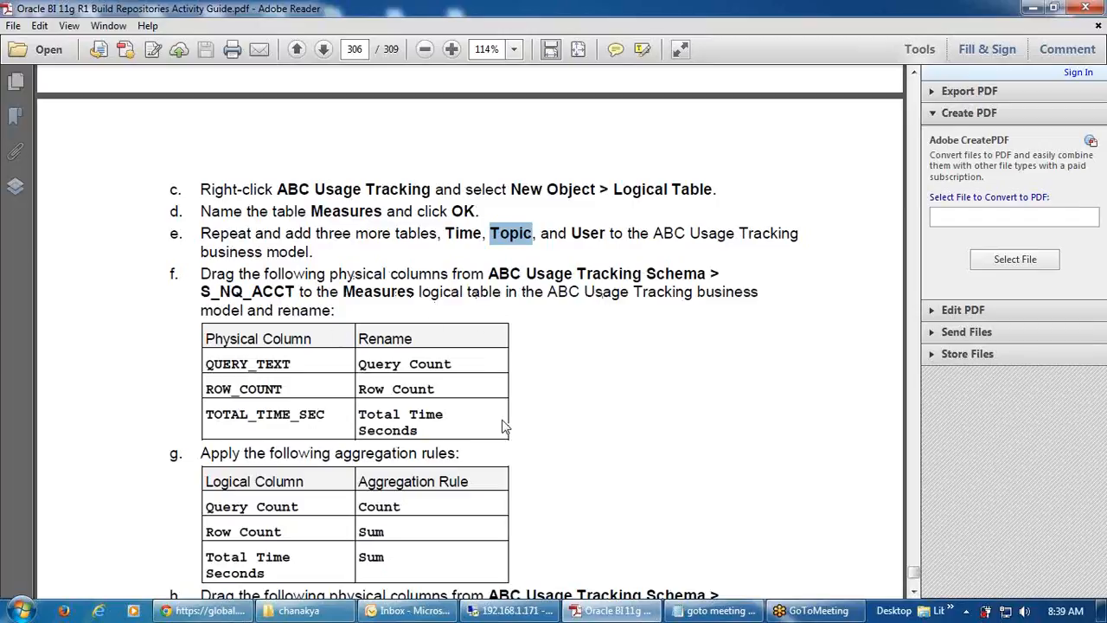
scroll(506, 425, down, 1)
scroll(506, 426, down, 1)
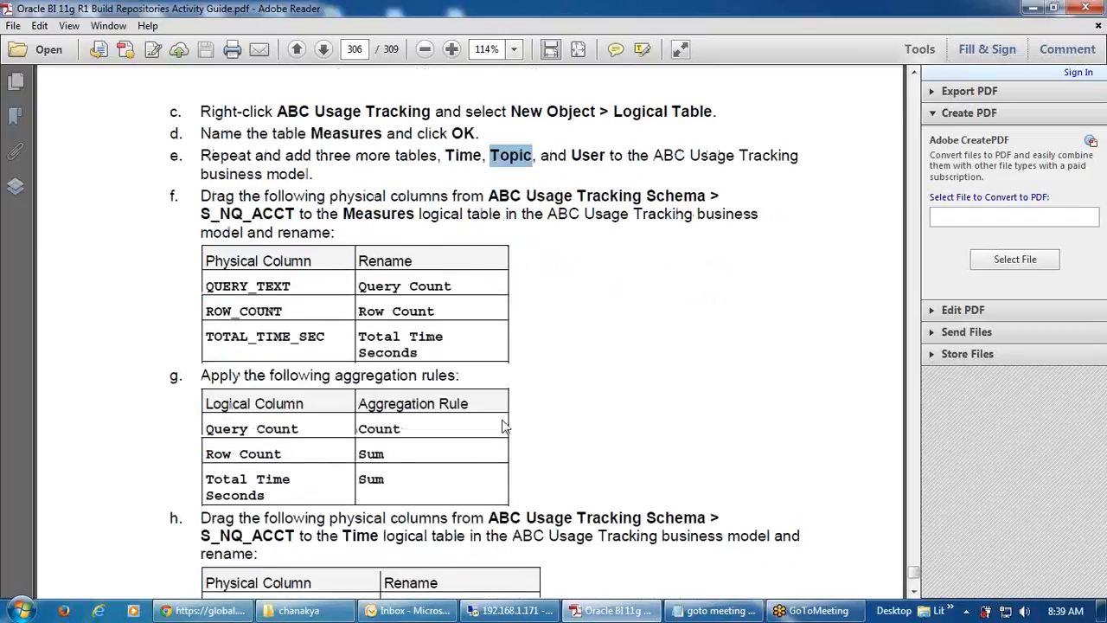
scroll(506, 426, down, 2)
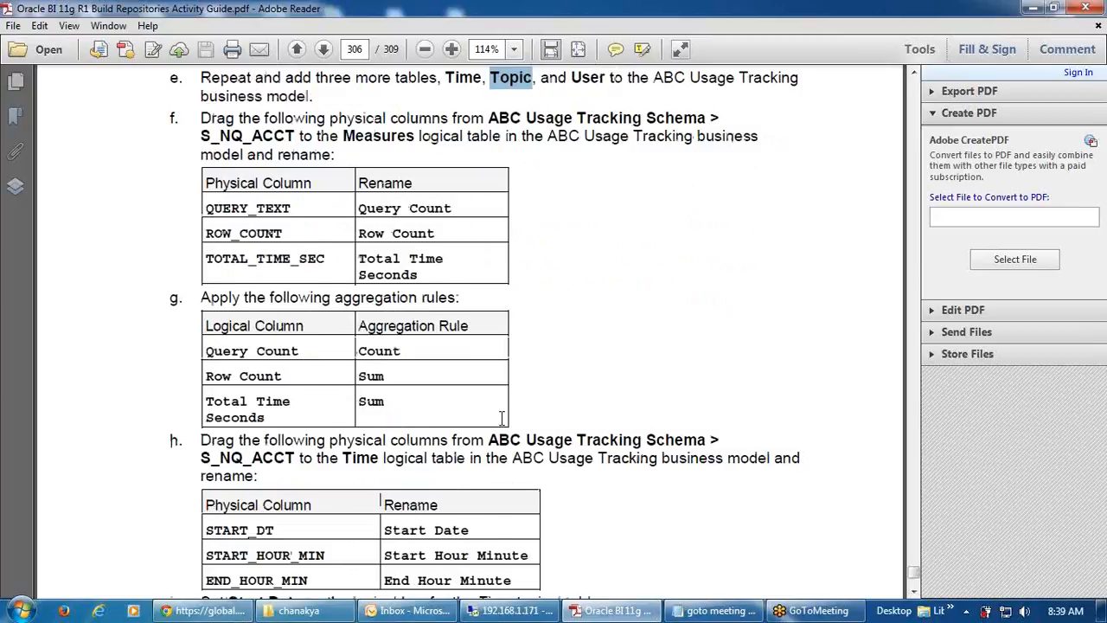
scroll(503, 422, down, 2)
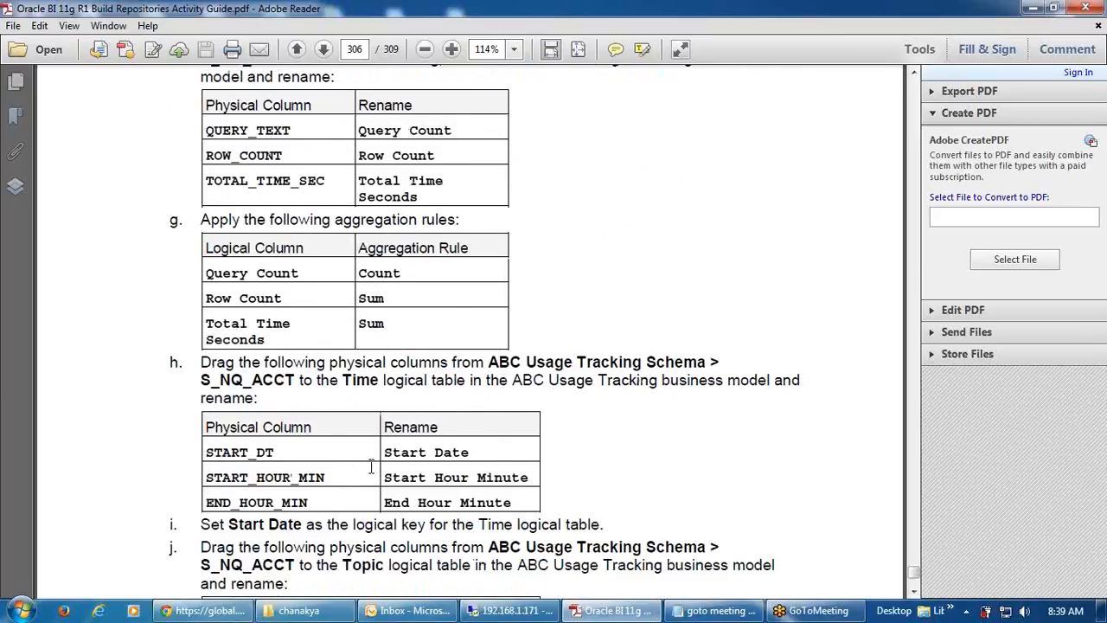
scroll(371, 467, up, 1)
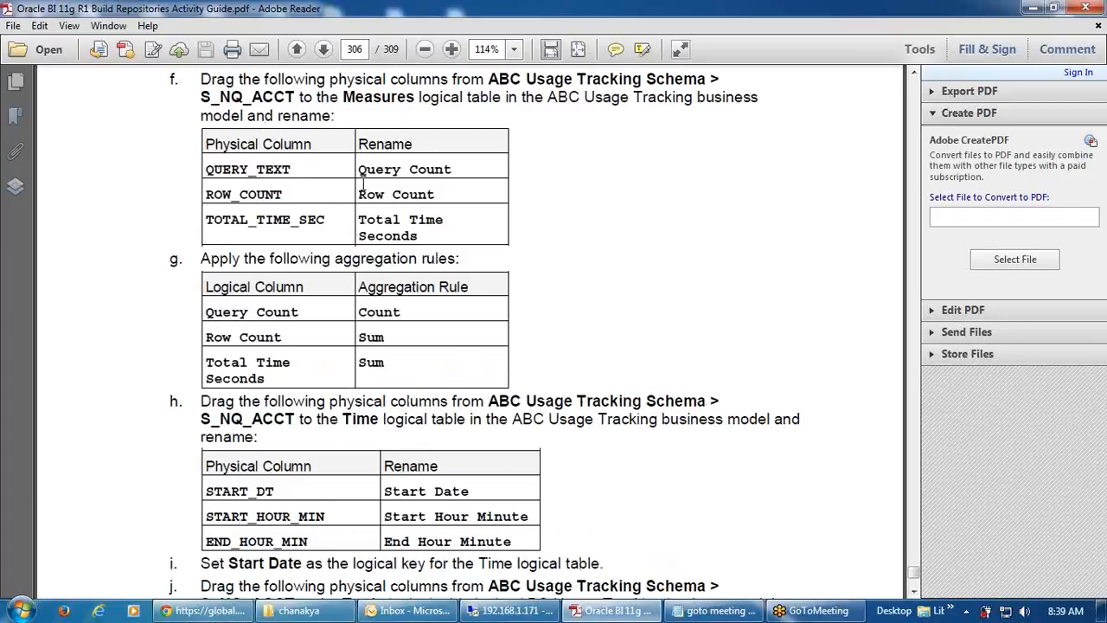
scroll(449, 288, up, 2)
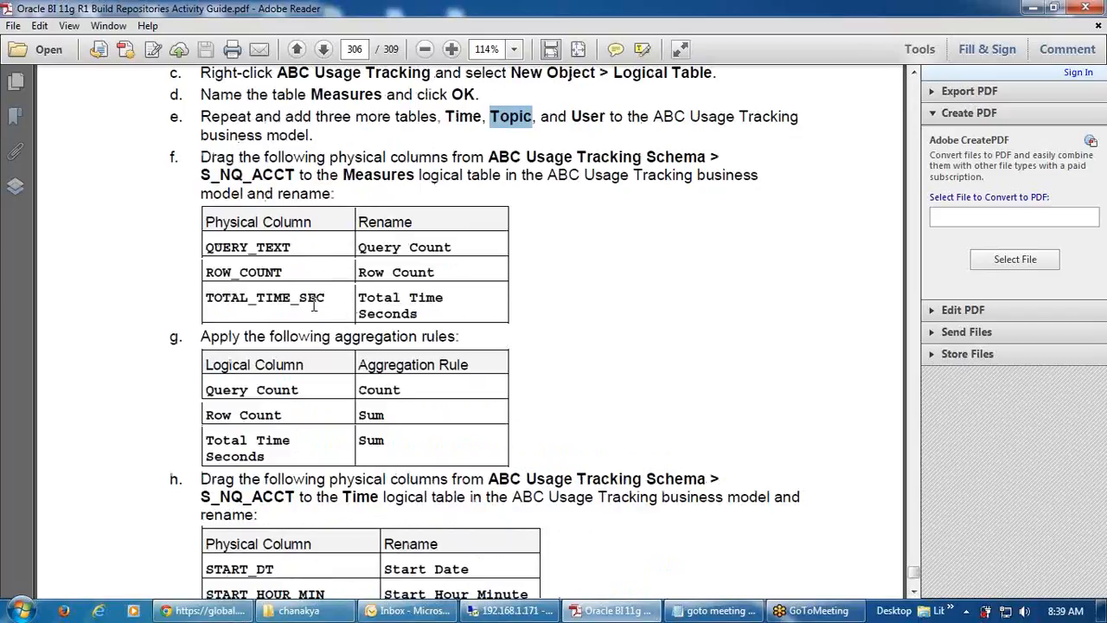
scroll(314, 303, down, 7)
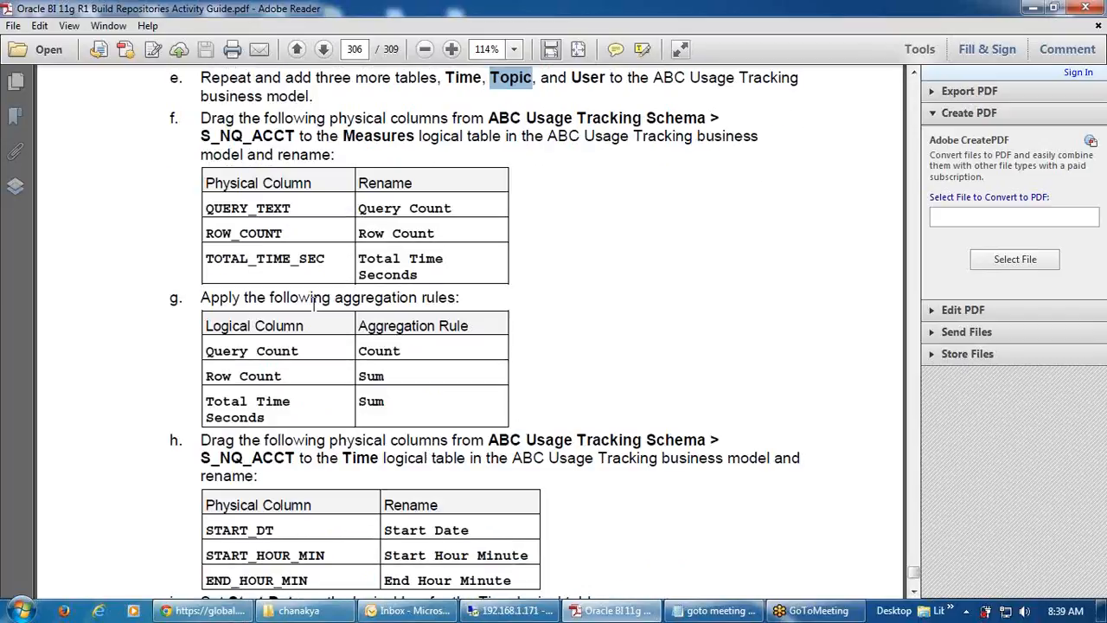
scroll(313, 303, down, 4)
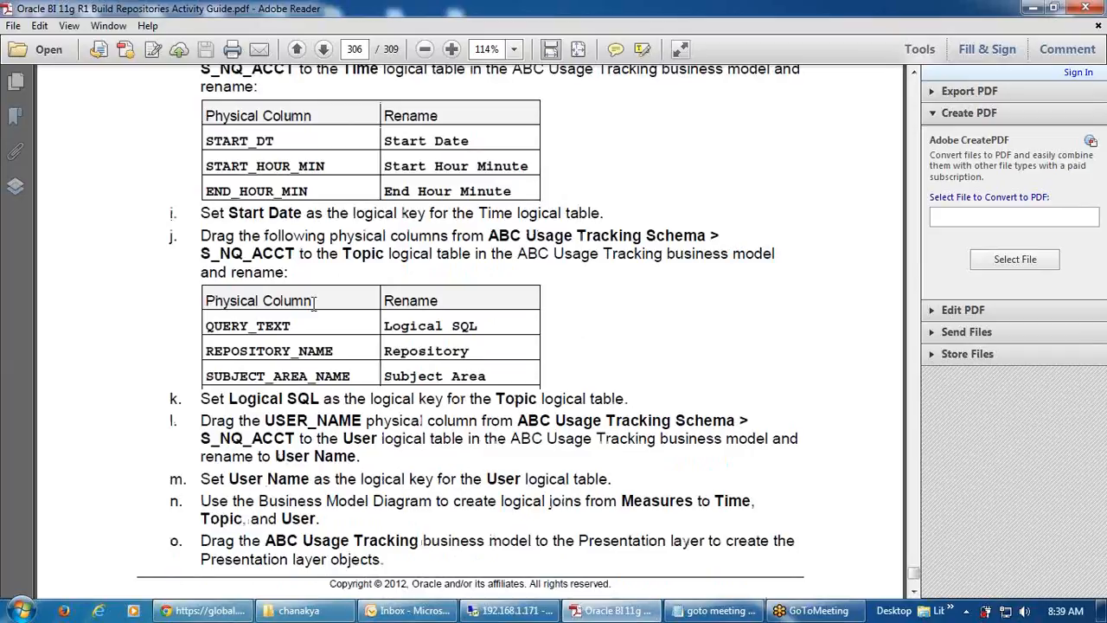
drag(623, 502, 694, 503)
key(ctrl+c)
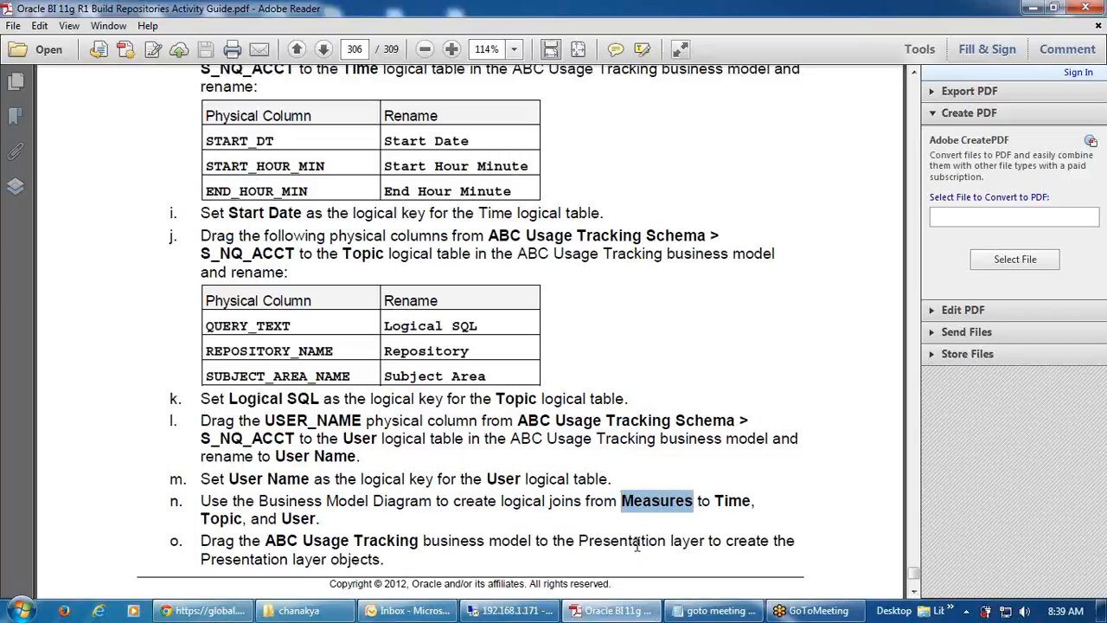
- Name the new logical table Measures and create it
click(515, 611)
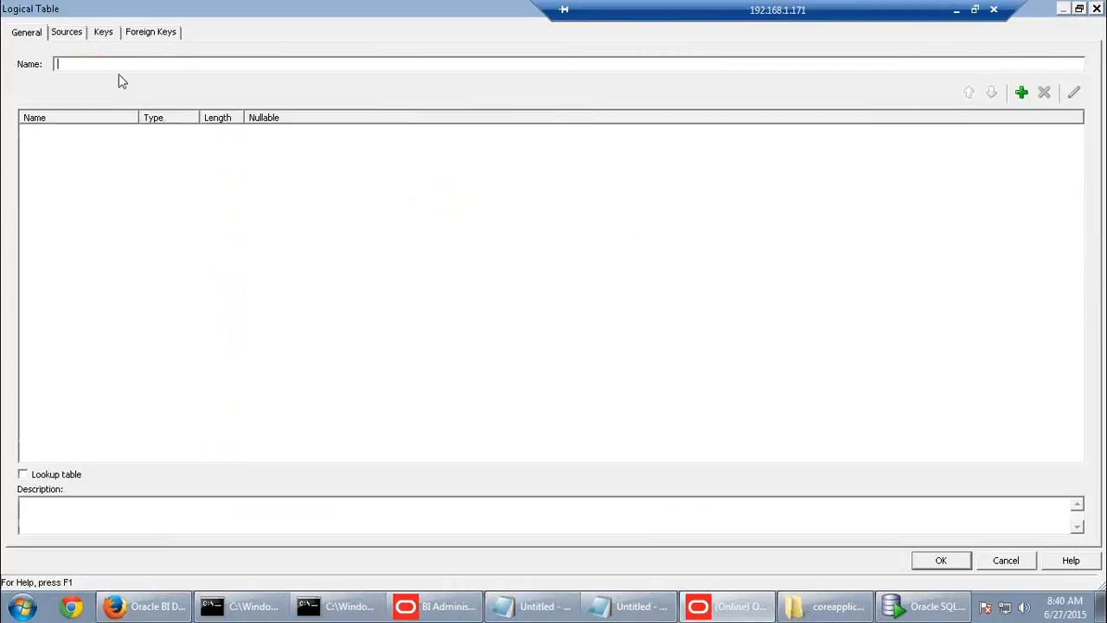
key(ctrl+v)
click(951, 560)
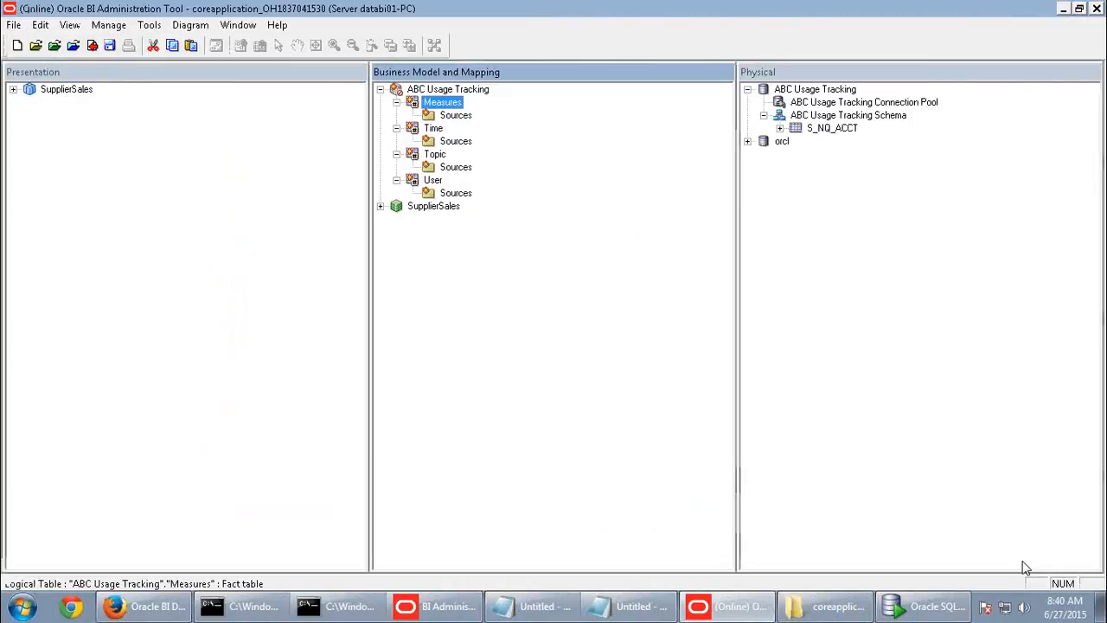
- Confirm ABC Usage Tracking lists Measures, Time, Topic and User, then return to the guide
ctrl+click(434, 130)
ctrl+click(435, 154)
ctrl+click(433, 180)
right_click(432, 180)
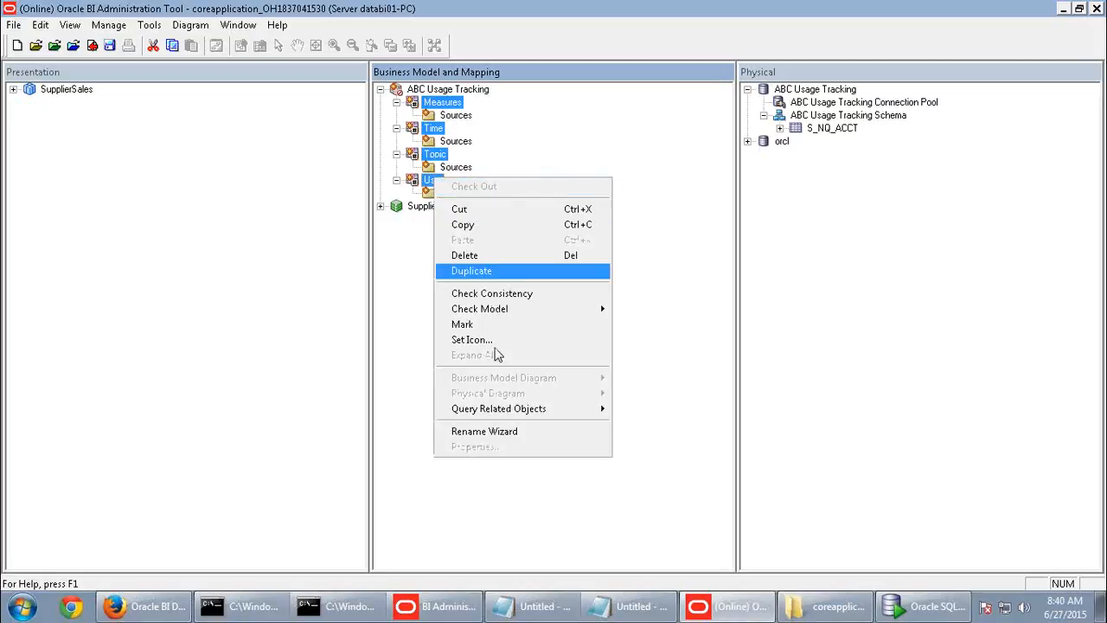
click(630, 156)
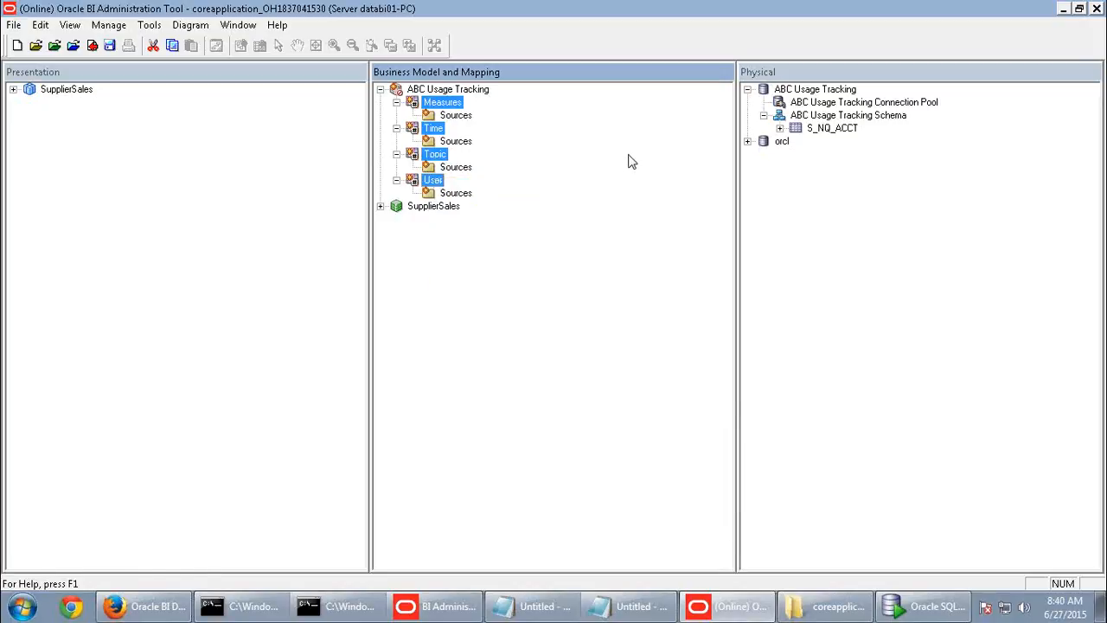
click(441, 103)
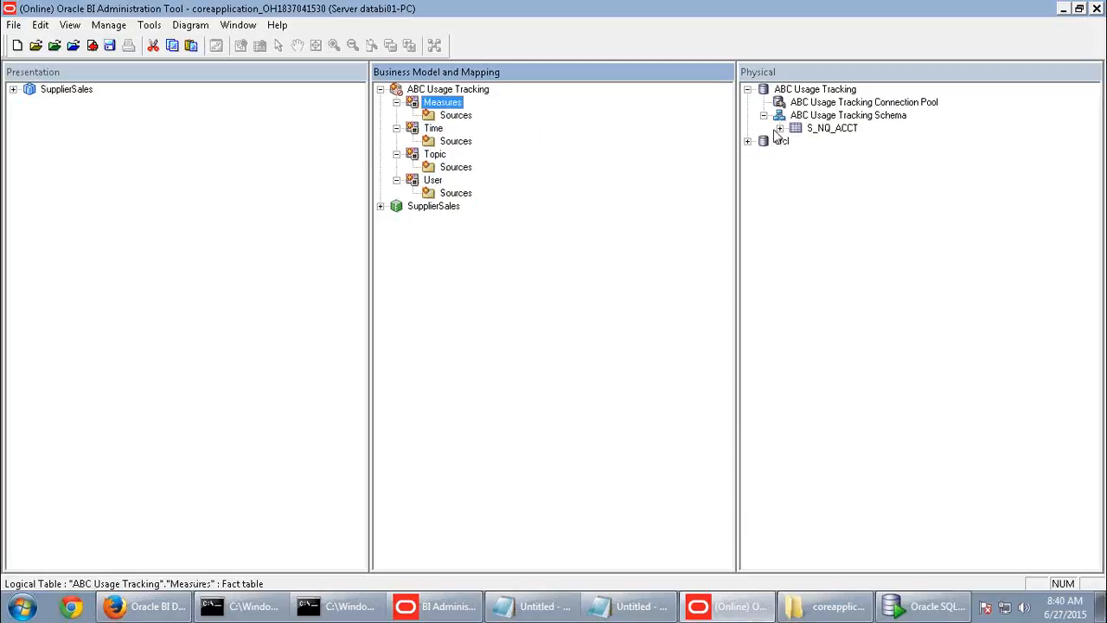
mouse_move(746, 5)
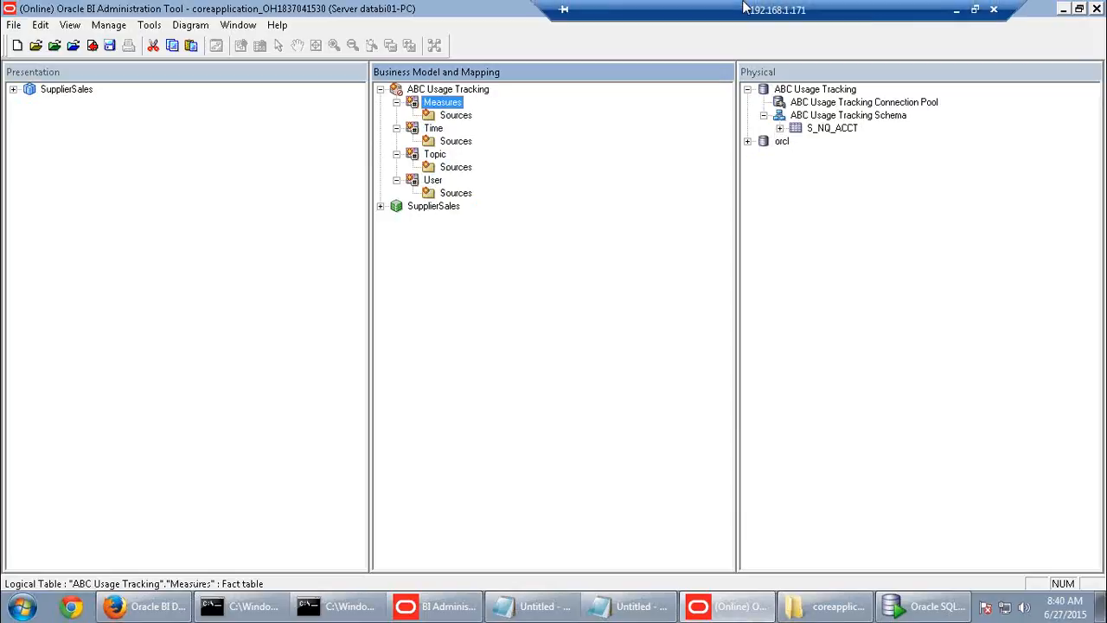
click(956, 10)
scroll(604, 418, up, 3)
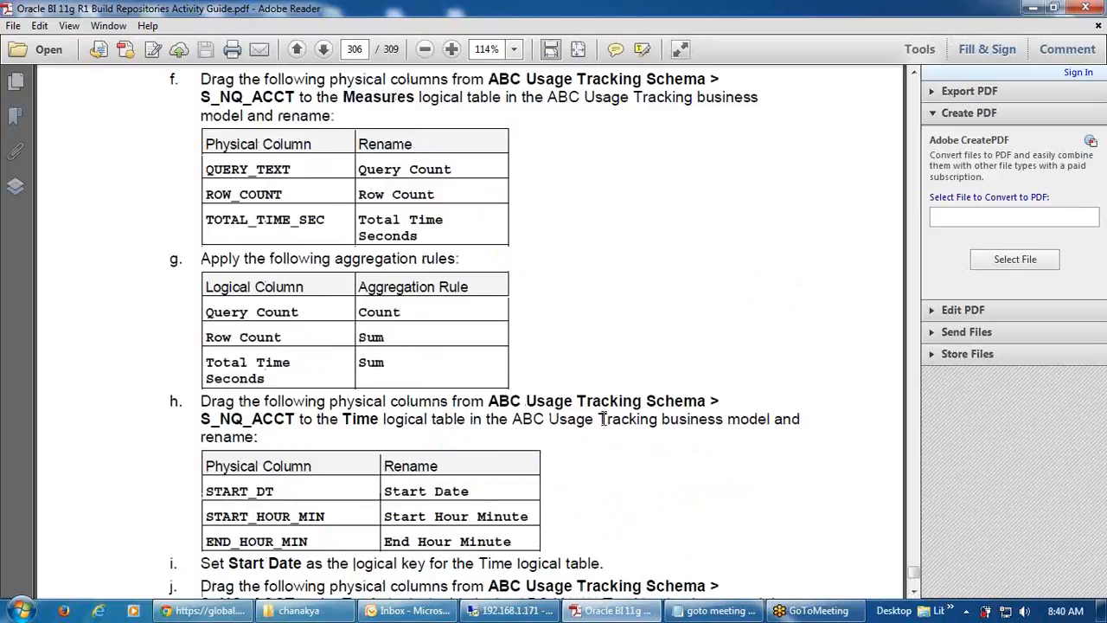
- Drag QUERY_TEXT, ROW_COUNT and TOTAL_TIME_SEC from S_NQ_ACCT onto the Measures logical table
scroll(604, 418, up, 2)
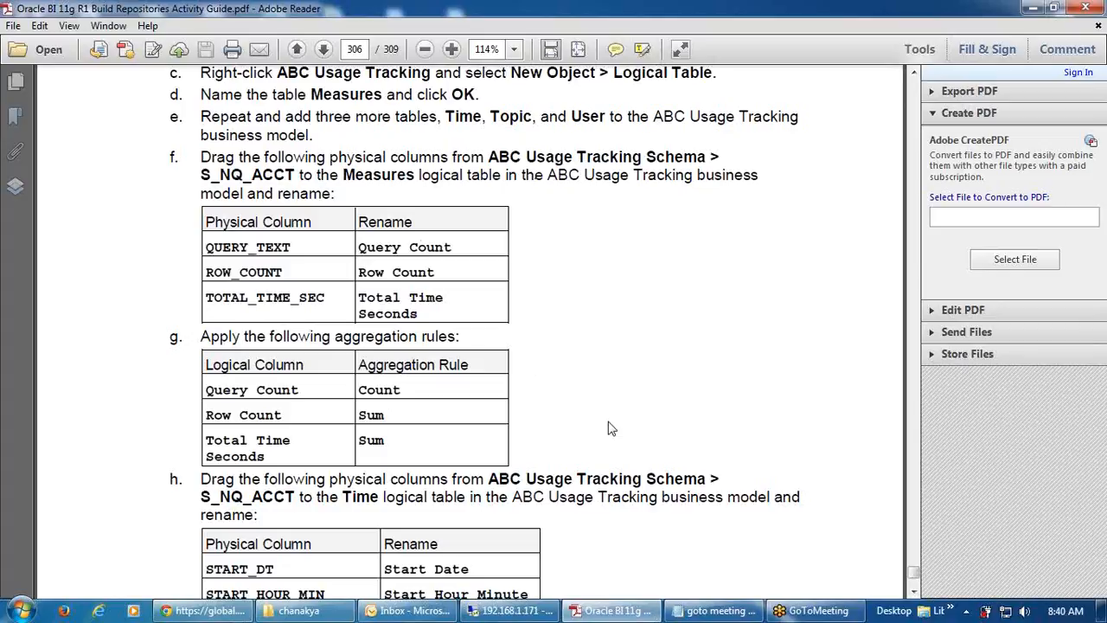
key(alt+Tab)
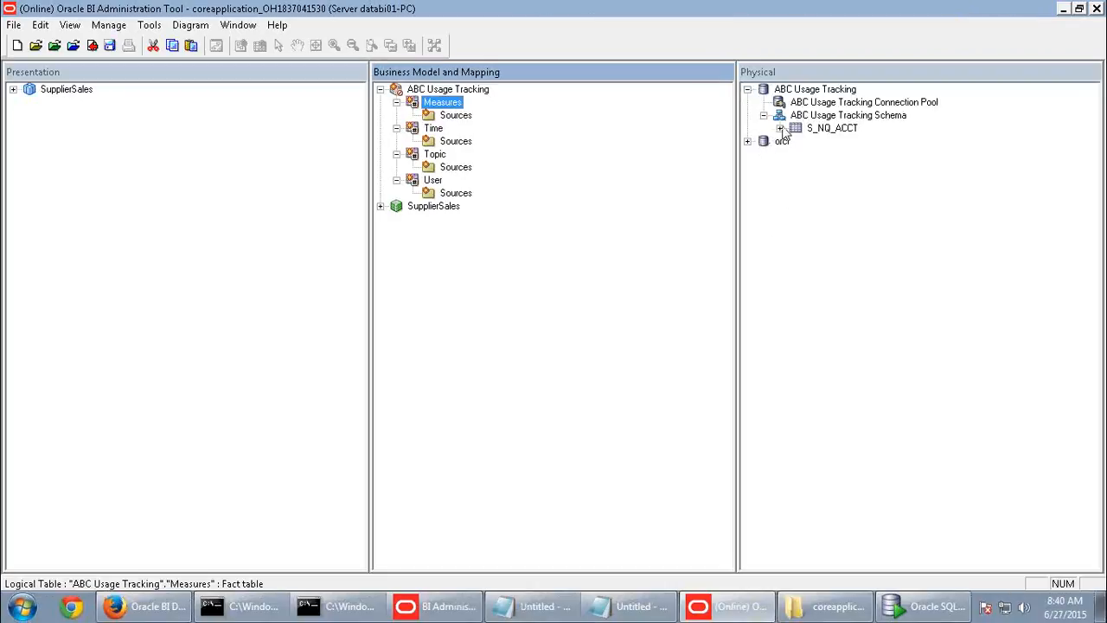
click(781, 128)
drag(859, 378, 446, 112)
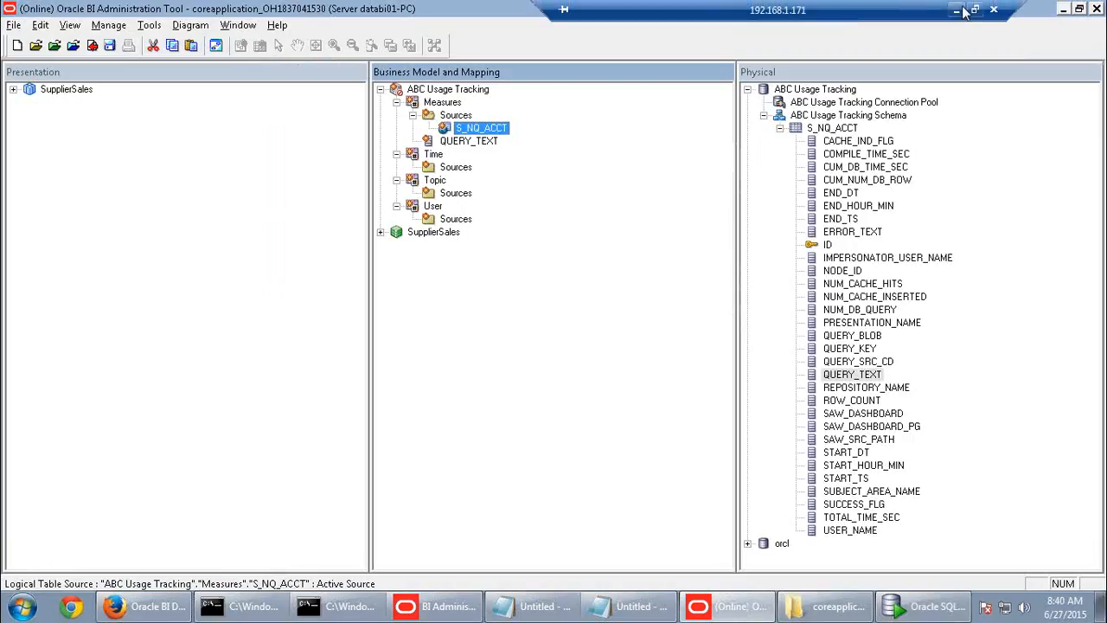
click(959, 10)
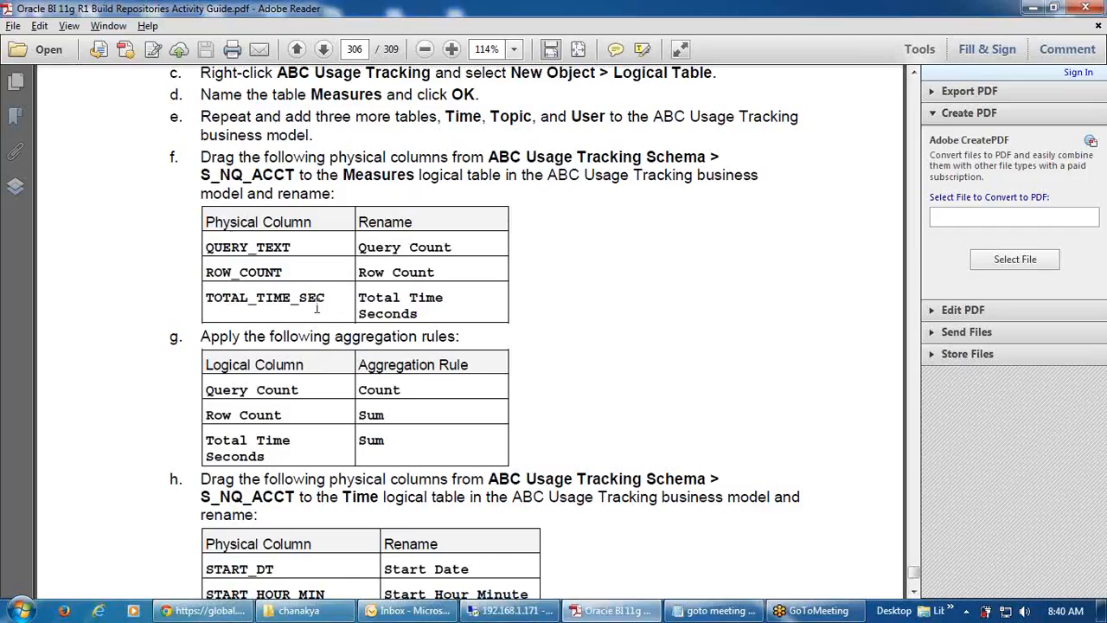
click(510, 611)
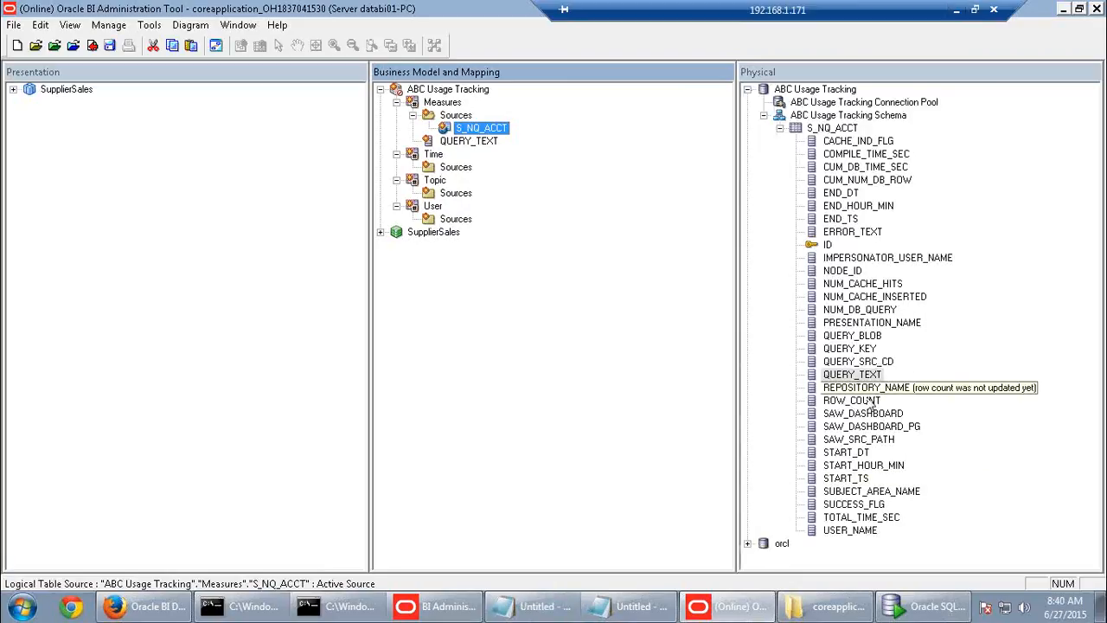
drag(855, 402, 476, 143)
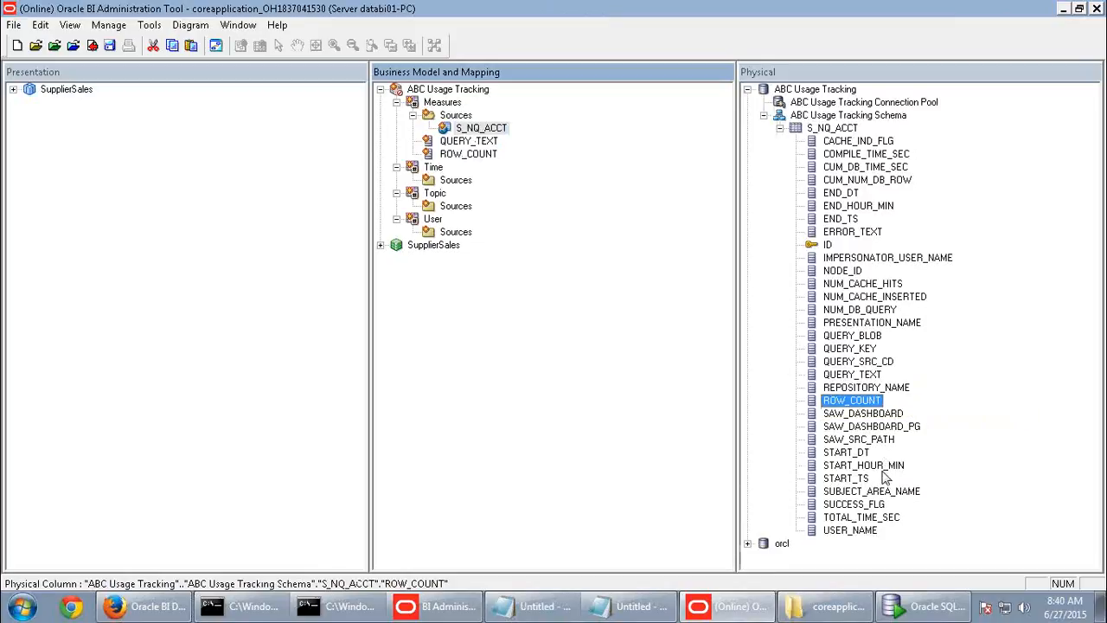
drag(861, 518, 497, 145)
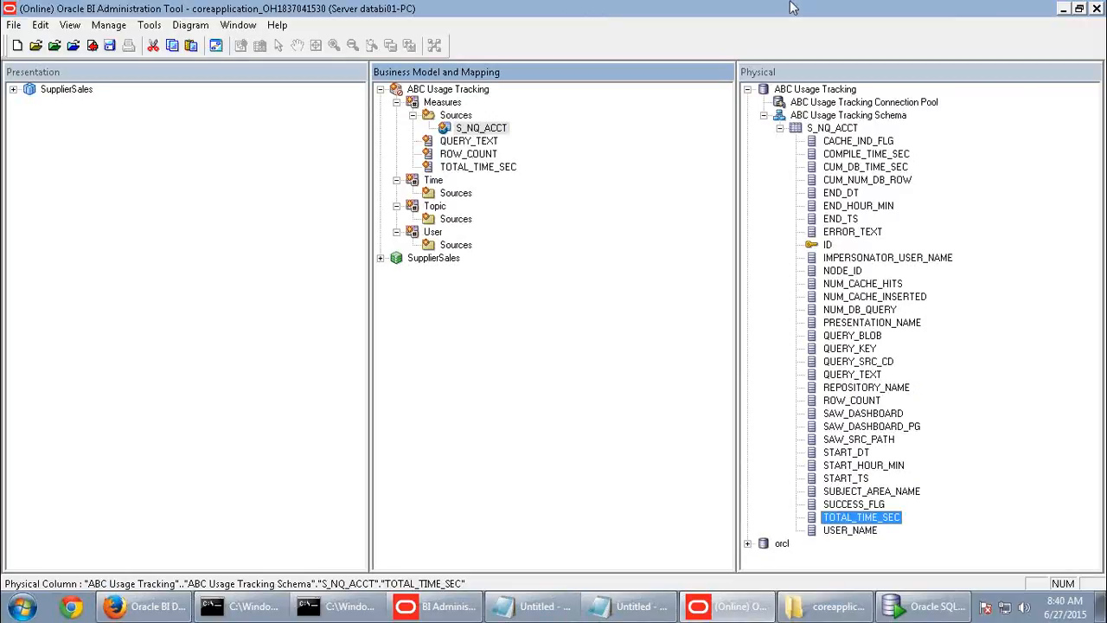
- Highlight 'Query Count' in the guide's aggregation rules table
mouse_move(794, 4)
click(957, 10)
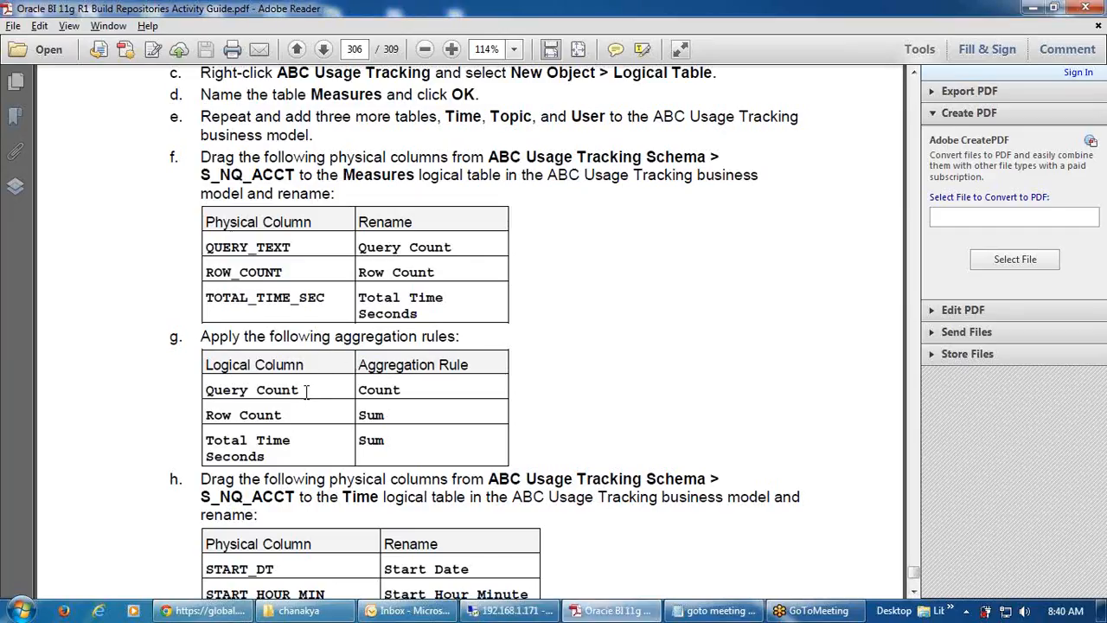
drag(298, 390, 205, 390)
key(ctrl+c)
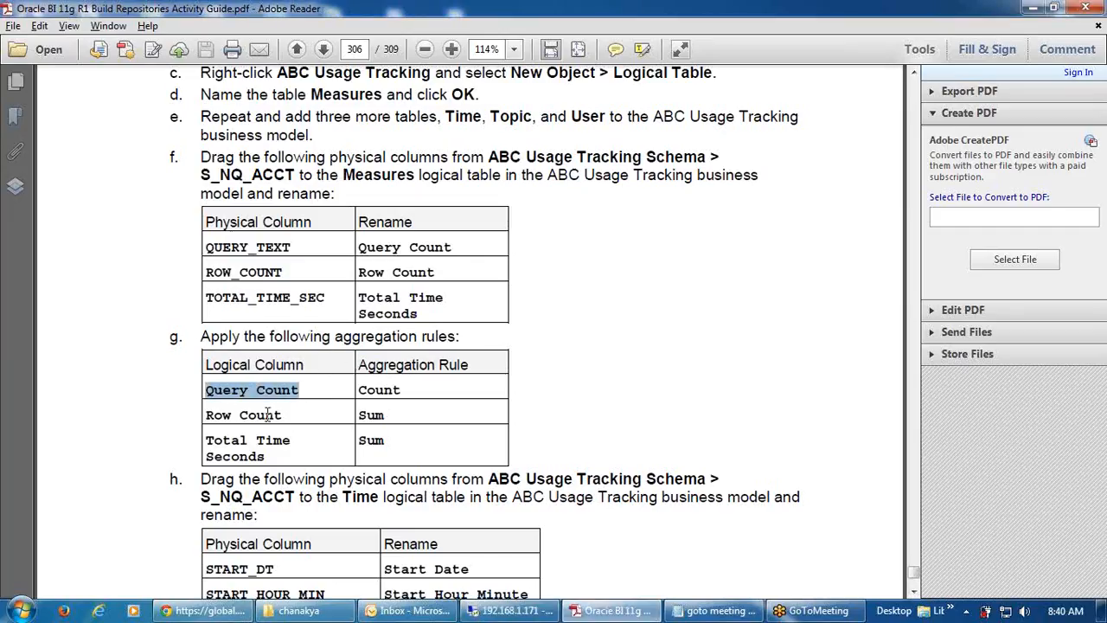
key(alt+Tab)
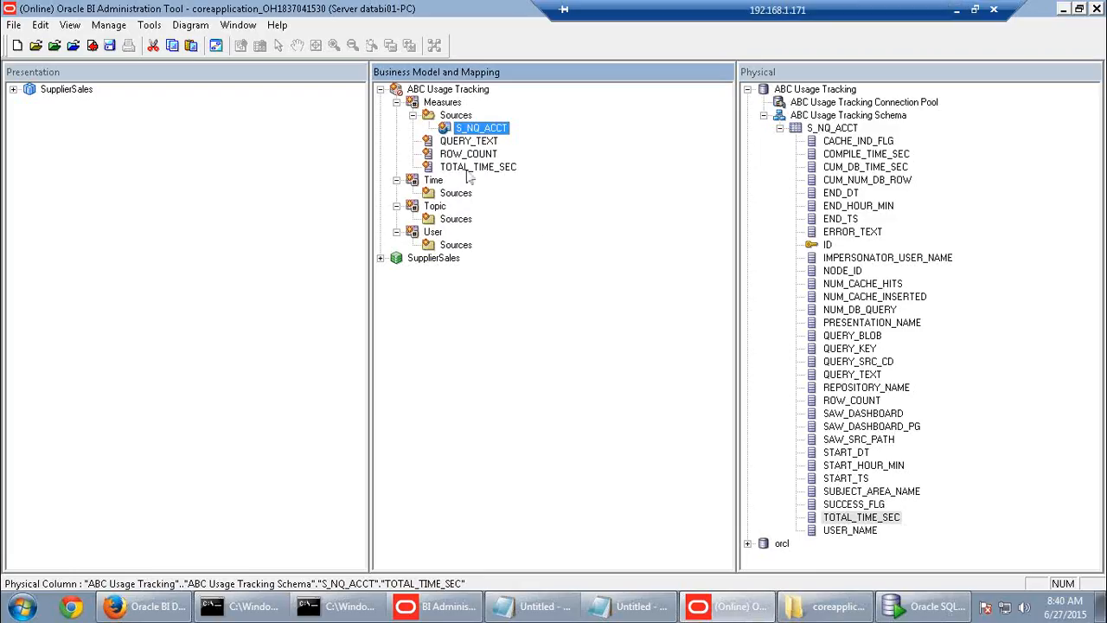
- Rename the QUERY_TEXT measure column to Query Count
click(467, 142)
click(468, 142)
key(ctrl+v)
key(Return)
- Rename the TOTAL_TIME_SEC measure column to Total Time Sec
click(957, 12)
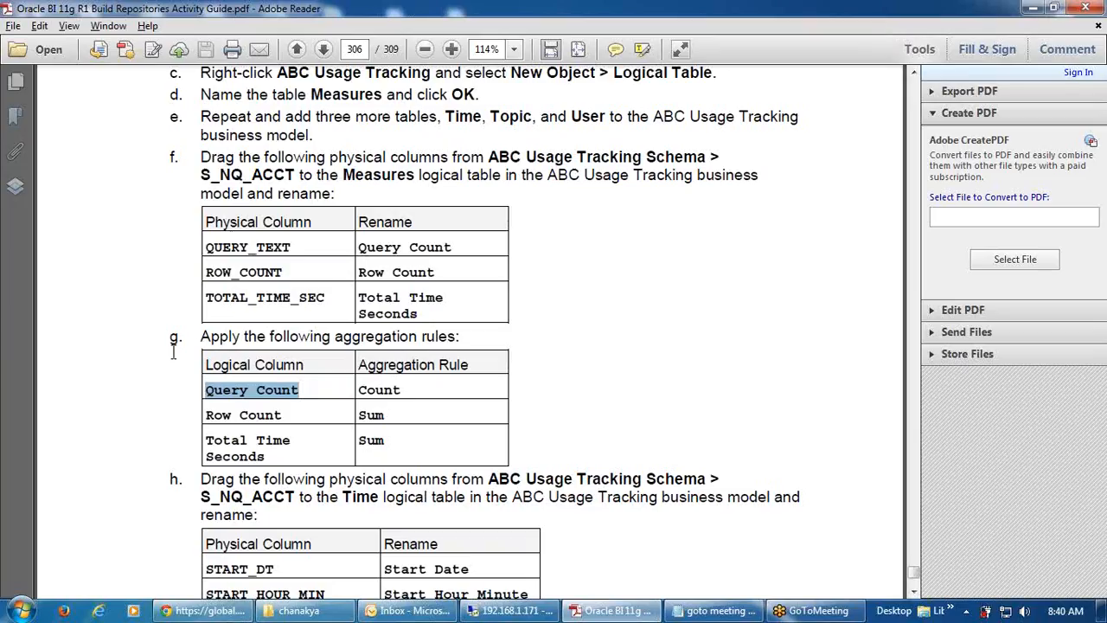
drag(267, 459, 207, 441)
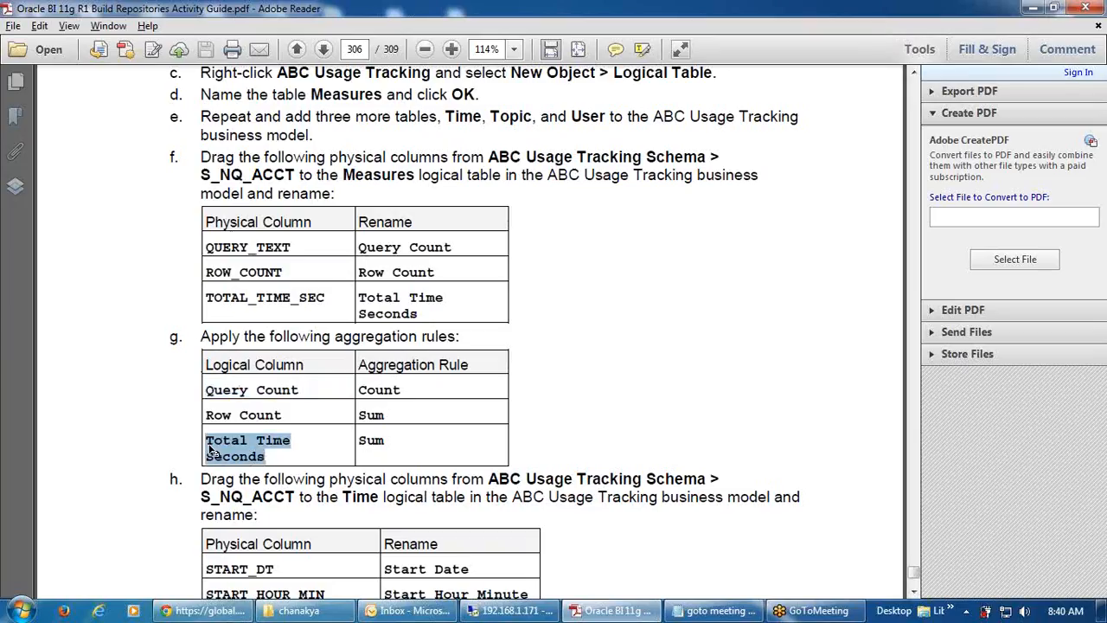
click(520, 611)
click(489, 170)
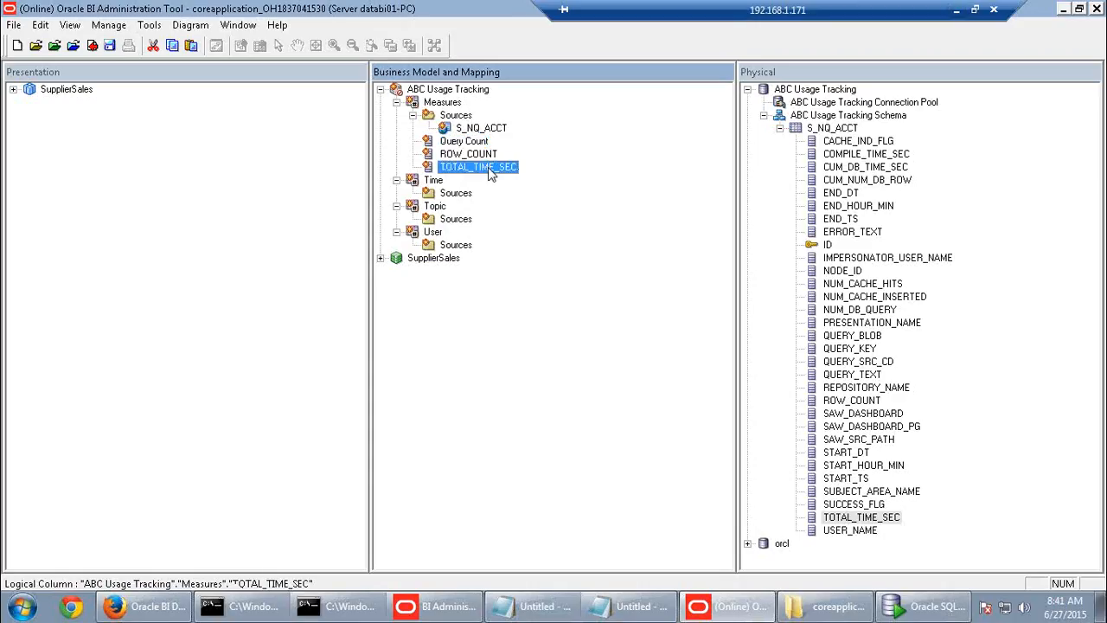
click(489, 170)
key(BackSpace)
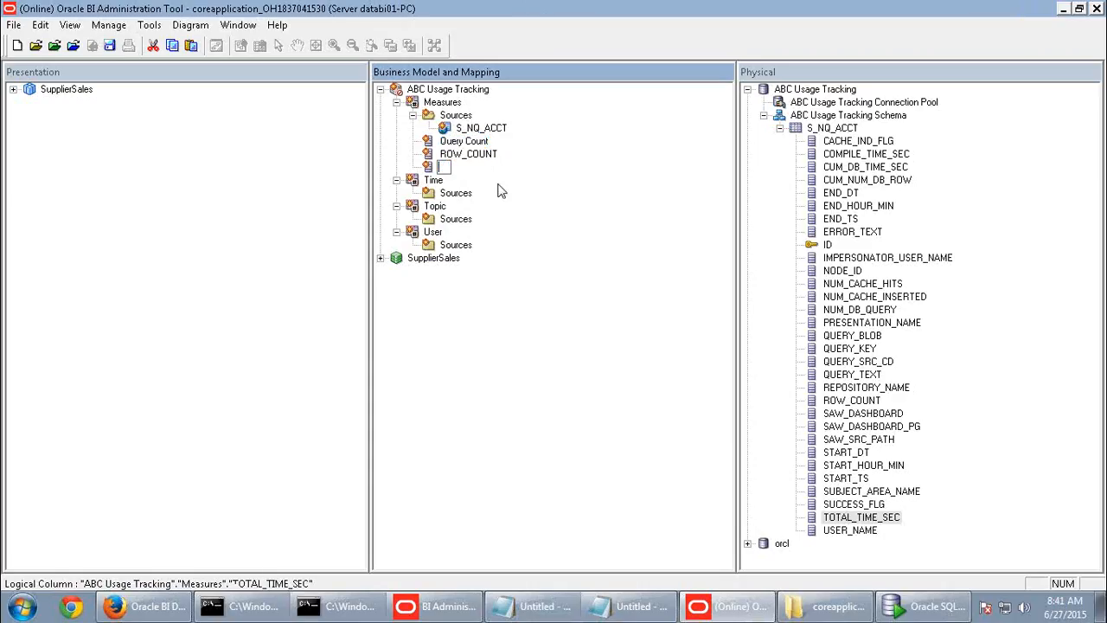
key(ctrl+z)
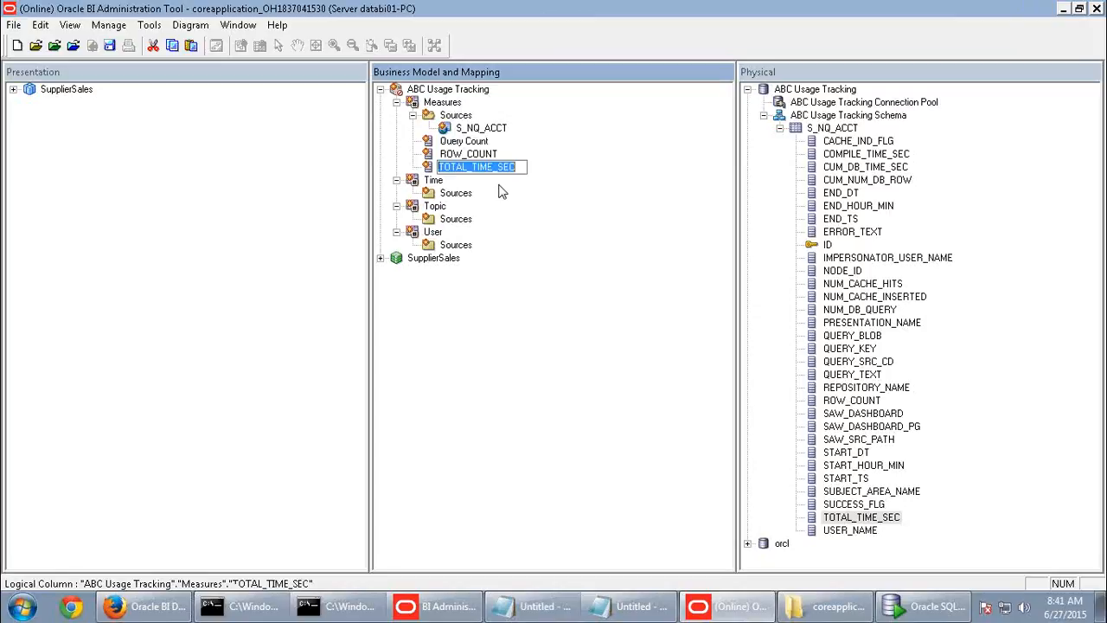
text(Total)
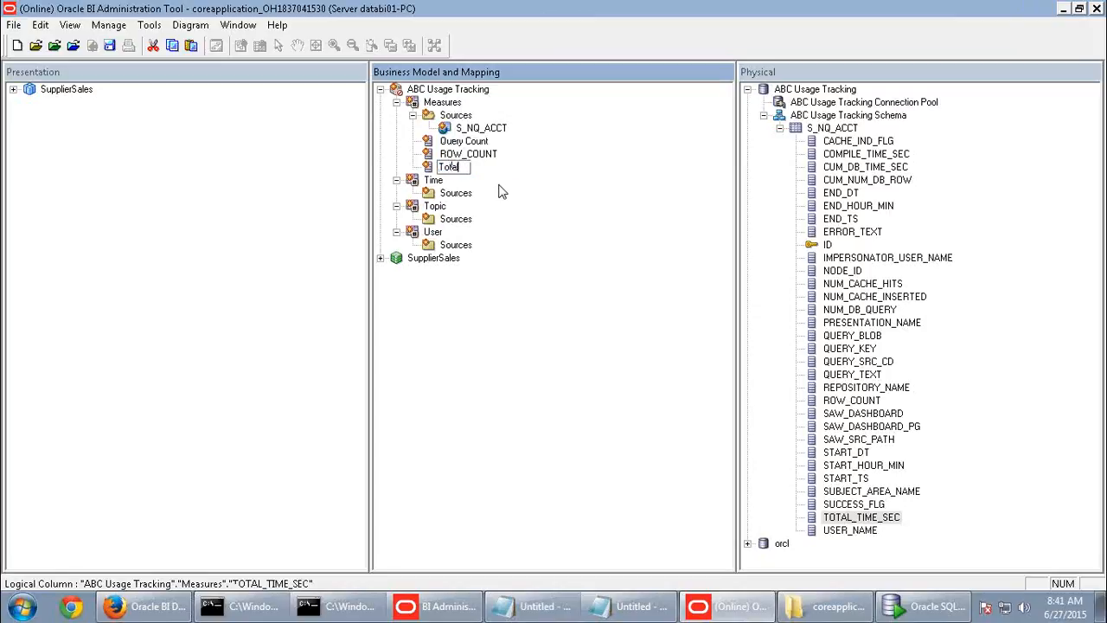
text( Time Sec)
click(488, 155)
- Rename the ROW_COUNT measure column to Row Count
click(488, 156)
text(R)
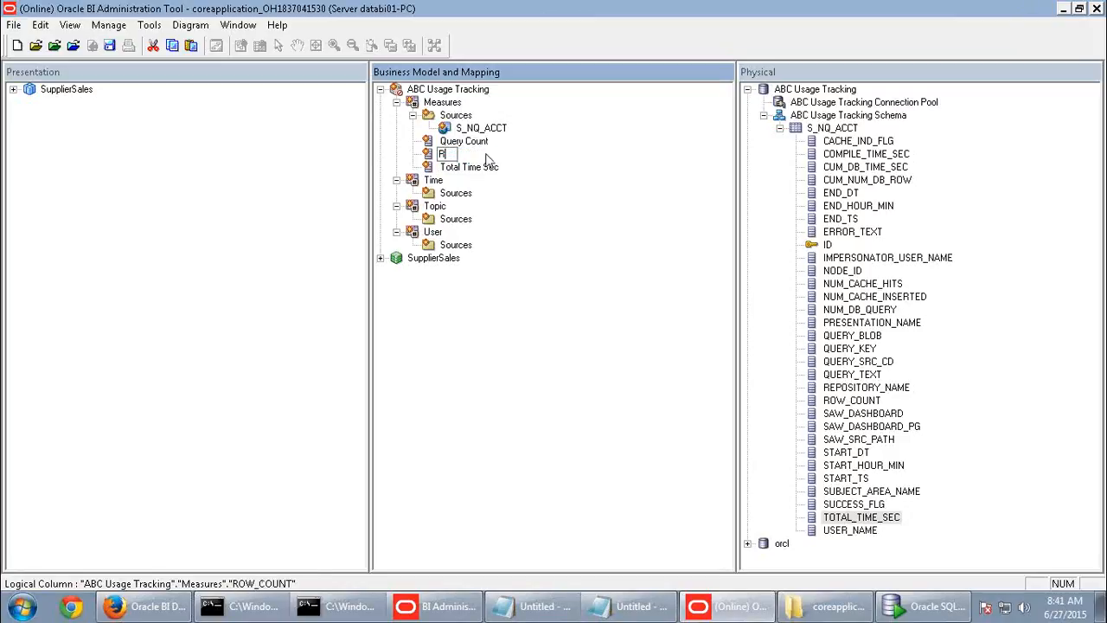
text(ow Cou)
click(952, 8)
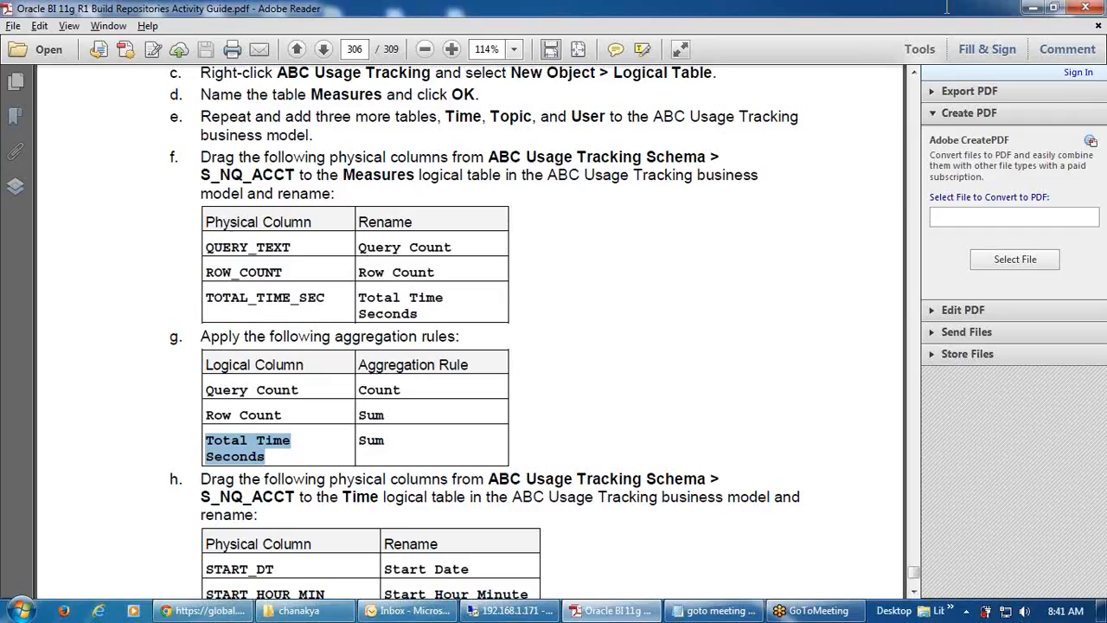
click(511, 611)
- Extend the Total Time Sec column name to Total Time Seconds
click(494, 168)
click(497, 167)
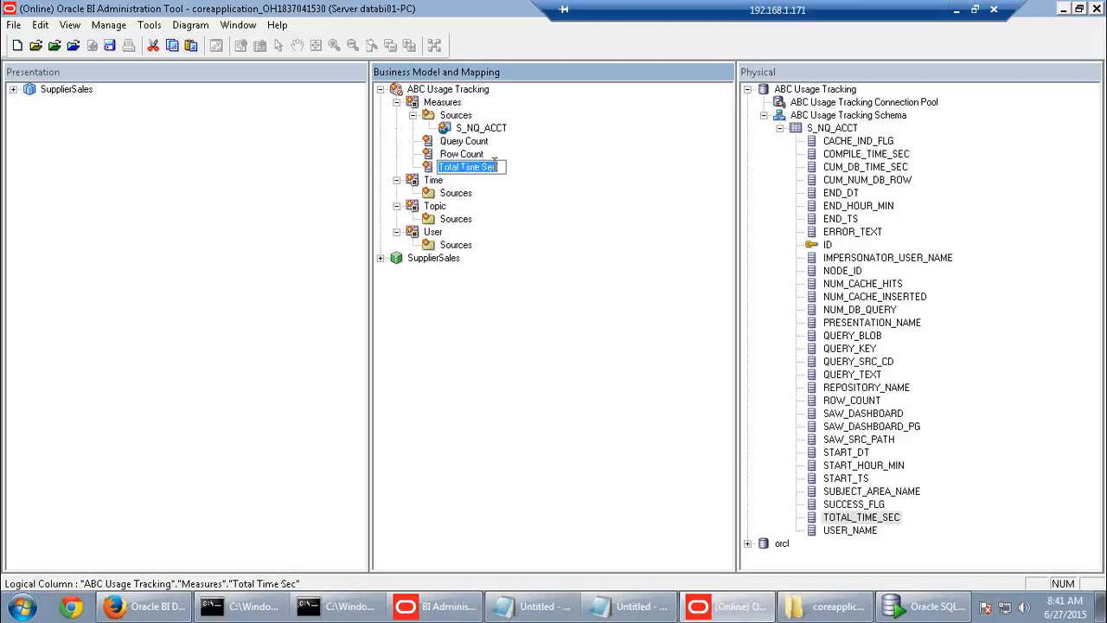
click(504, 168)
text(onds)
click(553, 240)
- Set the Query Count column's default aggregation rule to Count
double_click(485, 142)
click(186, 83)
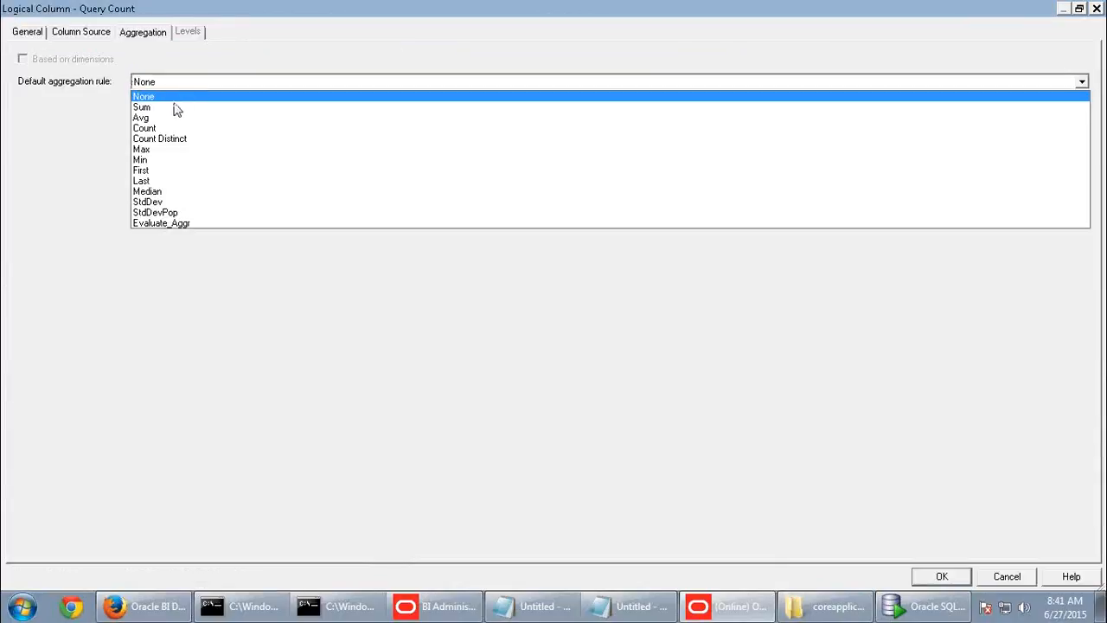
click(158, 130)
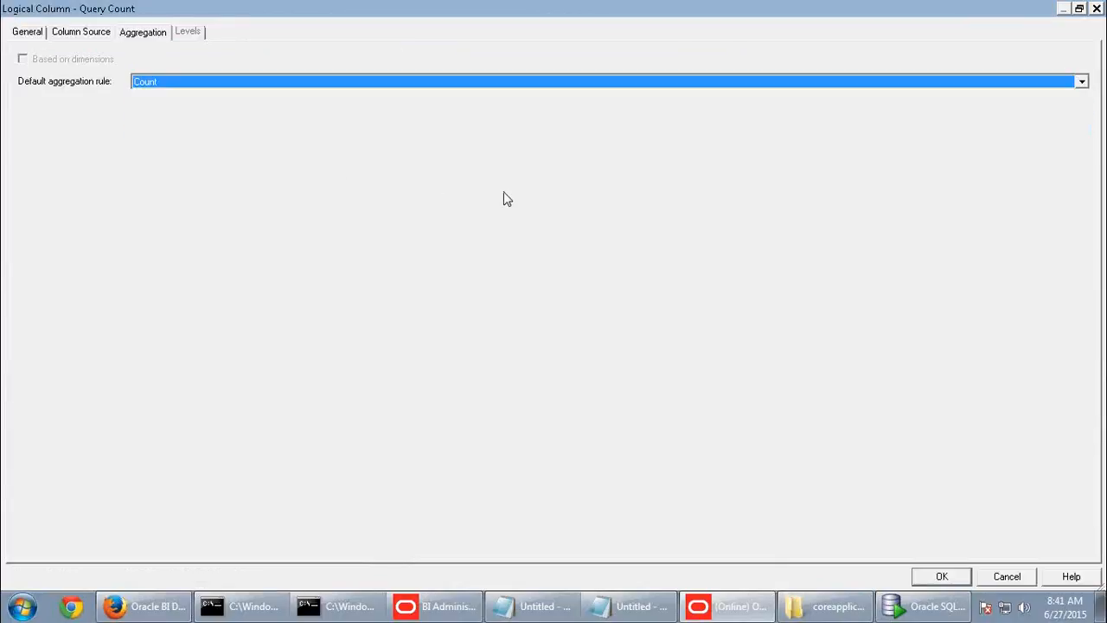
click(940, 577)
- Set the Row Count column's default aggregation rule to Sum
double_click(467, 154)
click(279, 86)
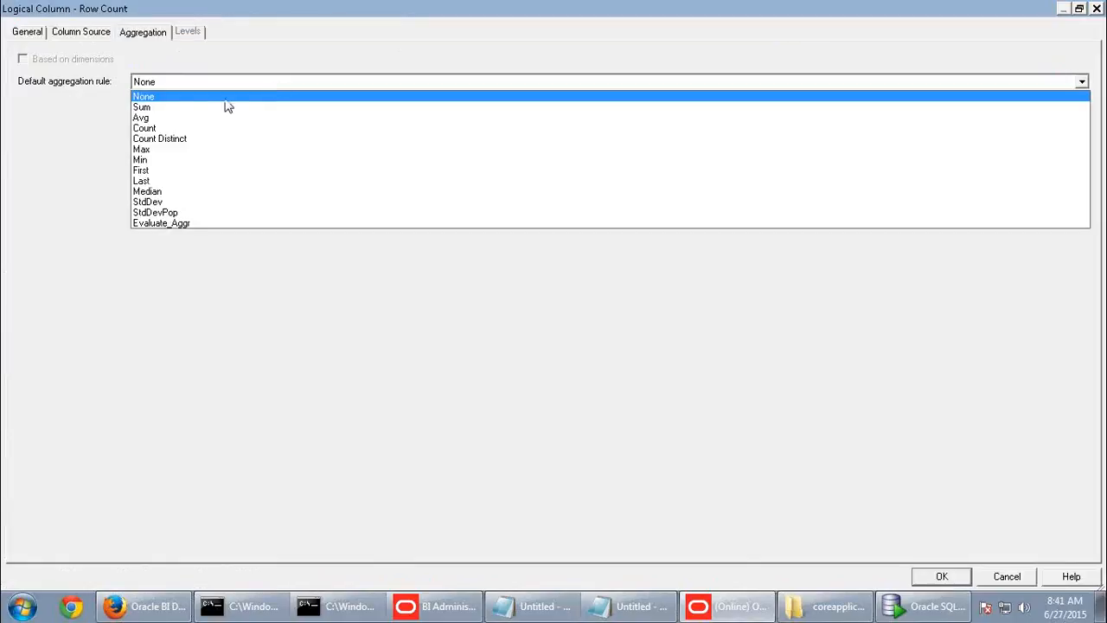
click(159, 107)
click(931, 579)
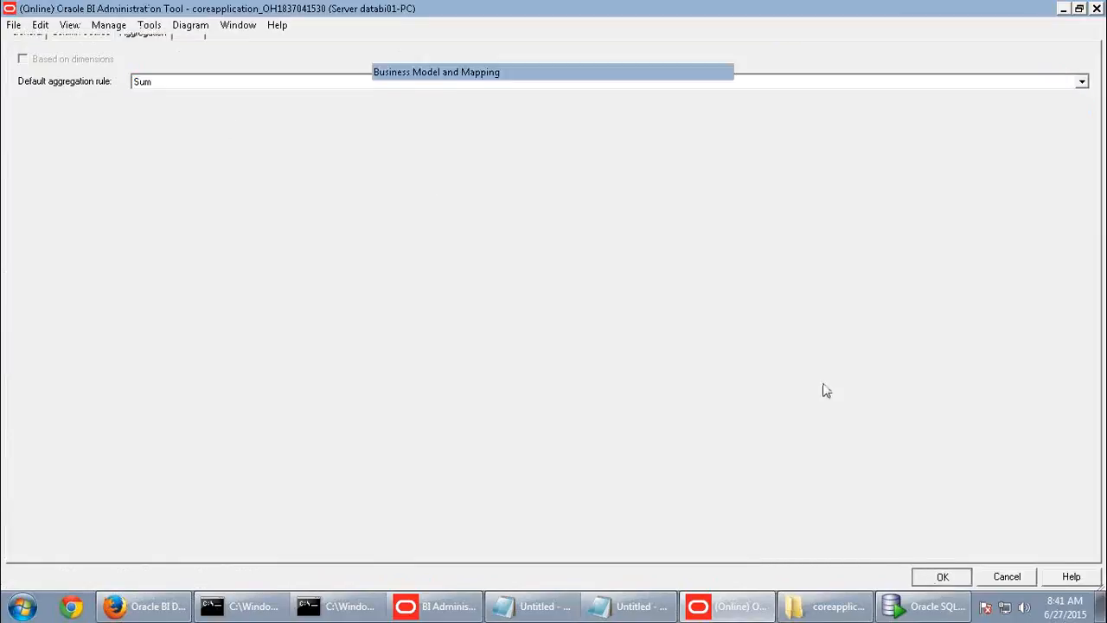
- Set the Total Time Seconds column's default aggregation rule to Sum
click(476, 170)
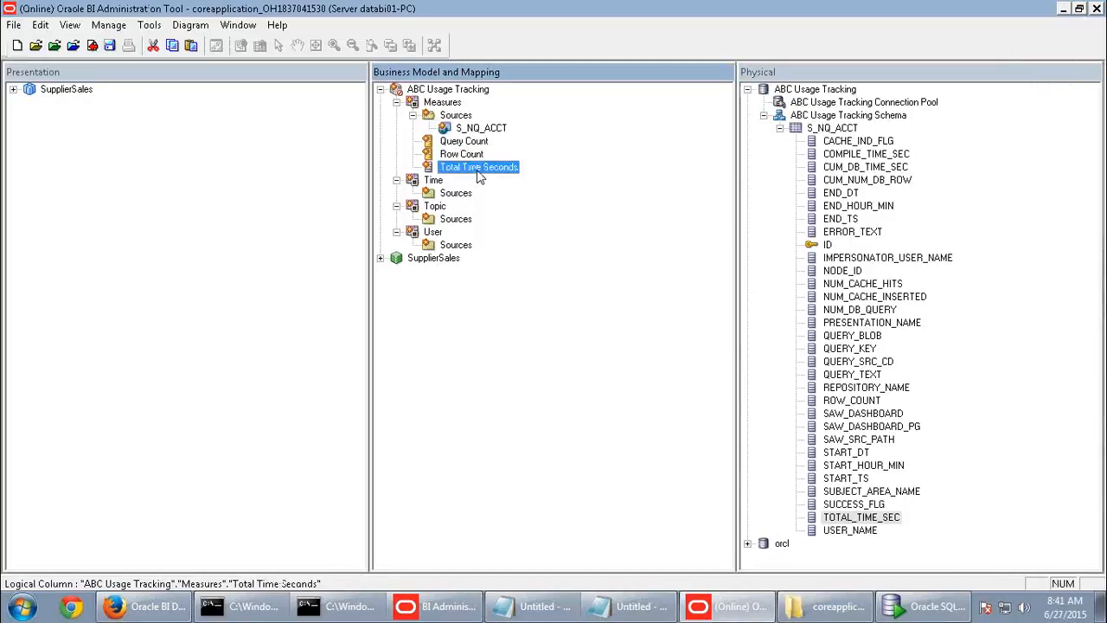
double_click(476, 168)
click(341, 82)
click(197, 108)
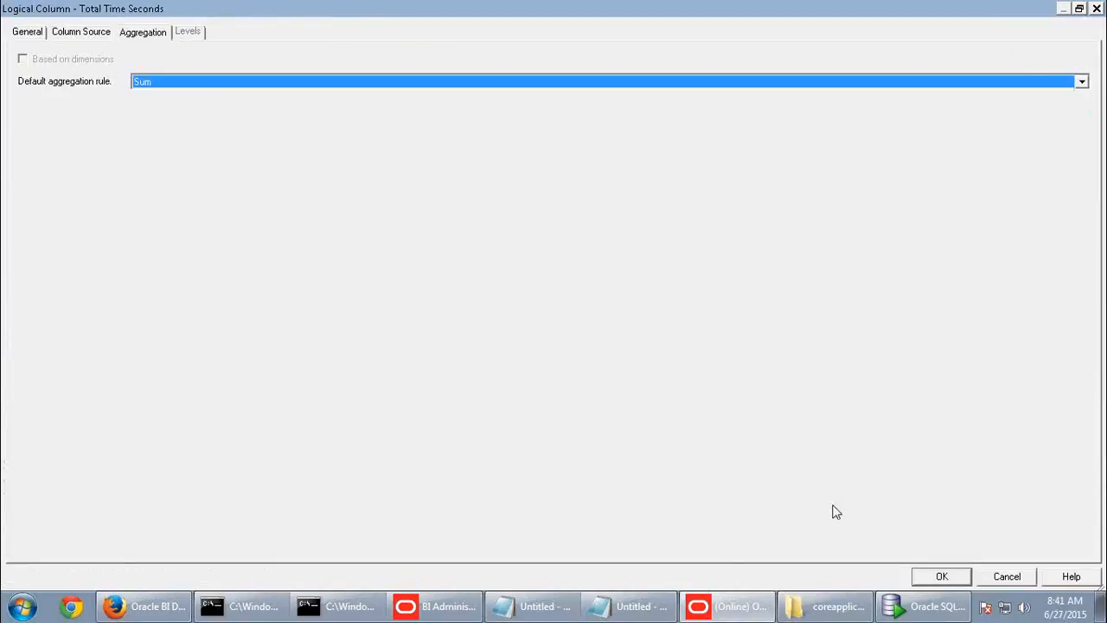
click(941, 578)
- Scroll the guide to the instructions for the Time logical table columns
mouse_move(753, 7)
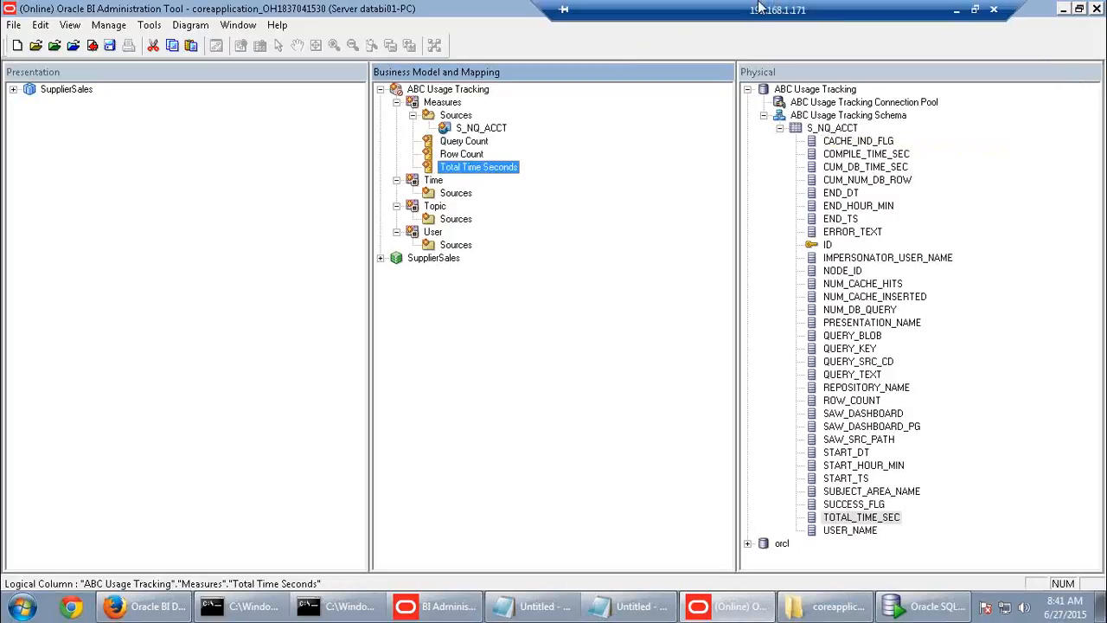
click(956, 9)
scroll(538, 442, down, 4)
scroll(540, 444, down, 2)
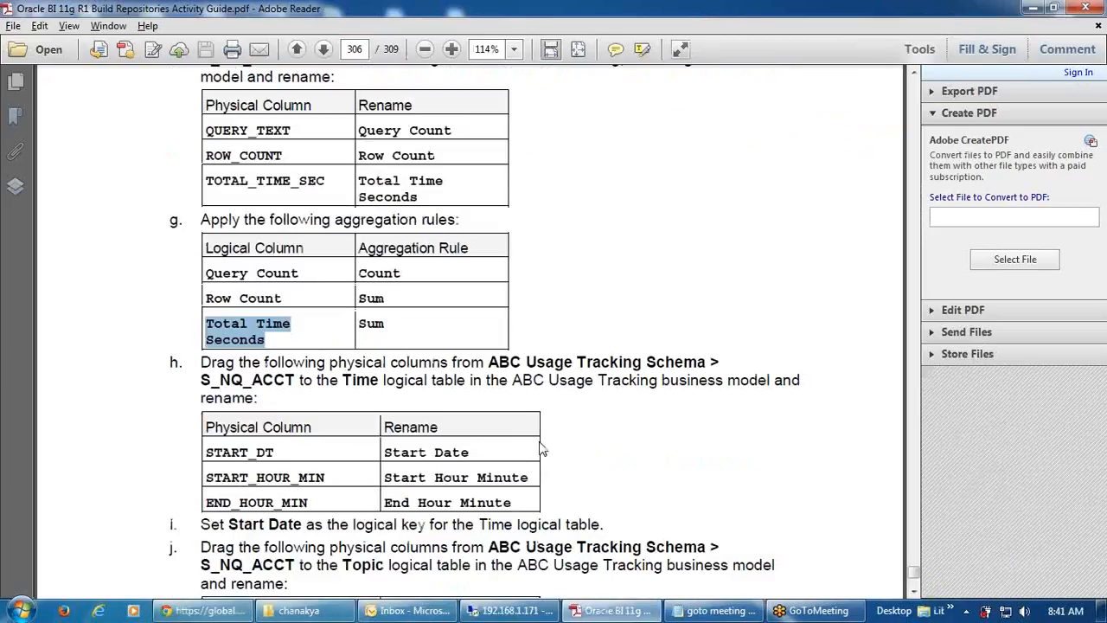
scroll(540, 449, down, 2)
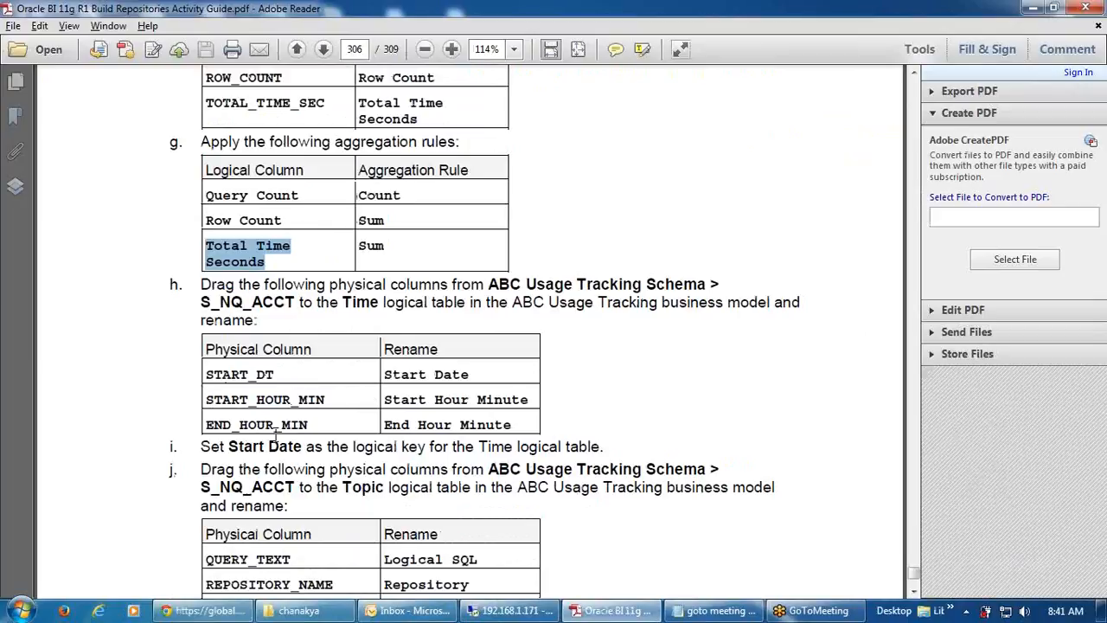
click(509, 610)
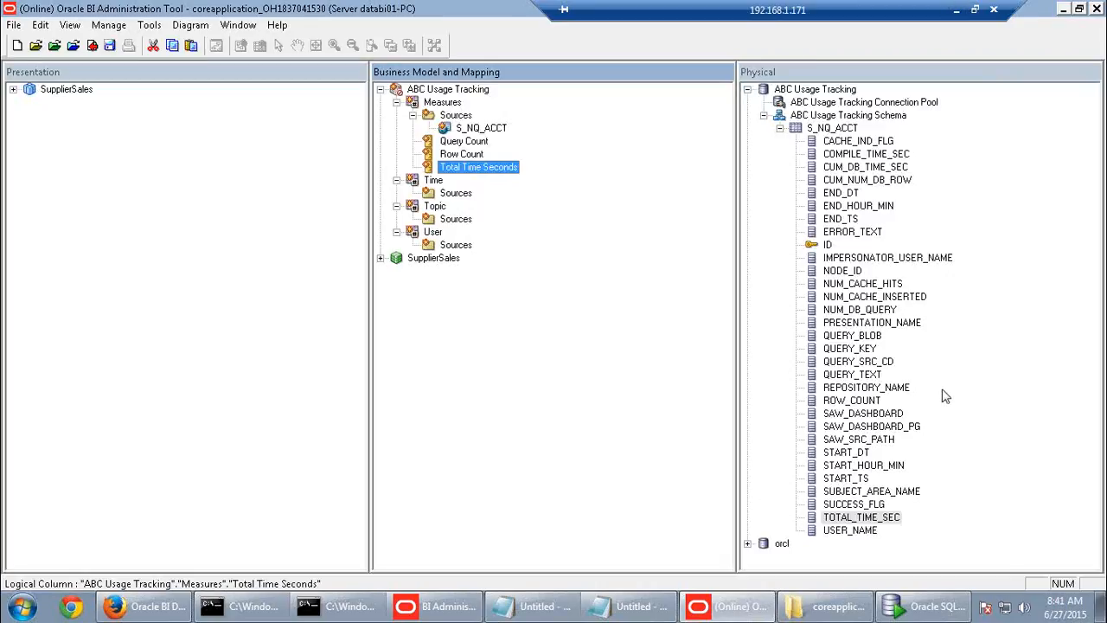
- Drag START_DT, START_HOUR_MIN and END_HOUR_MIN from S_NQ_ACCT into the Time logical table
click(862, 453)
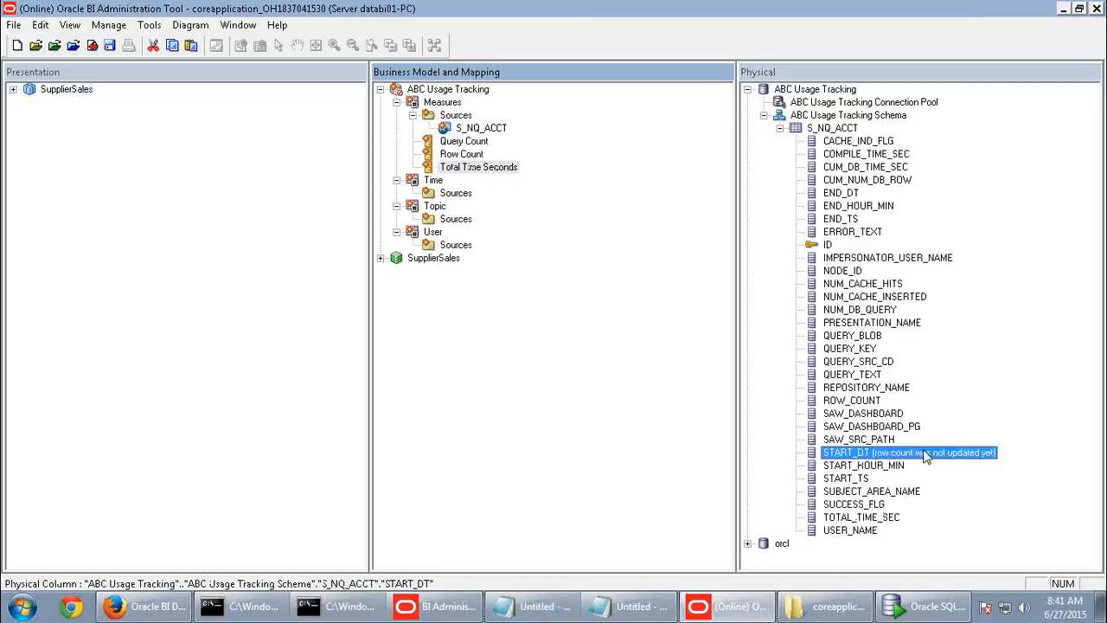
ctrl+click(868, 466)
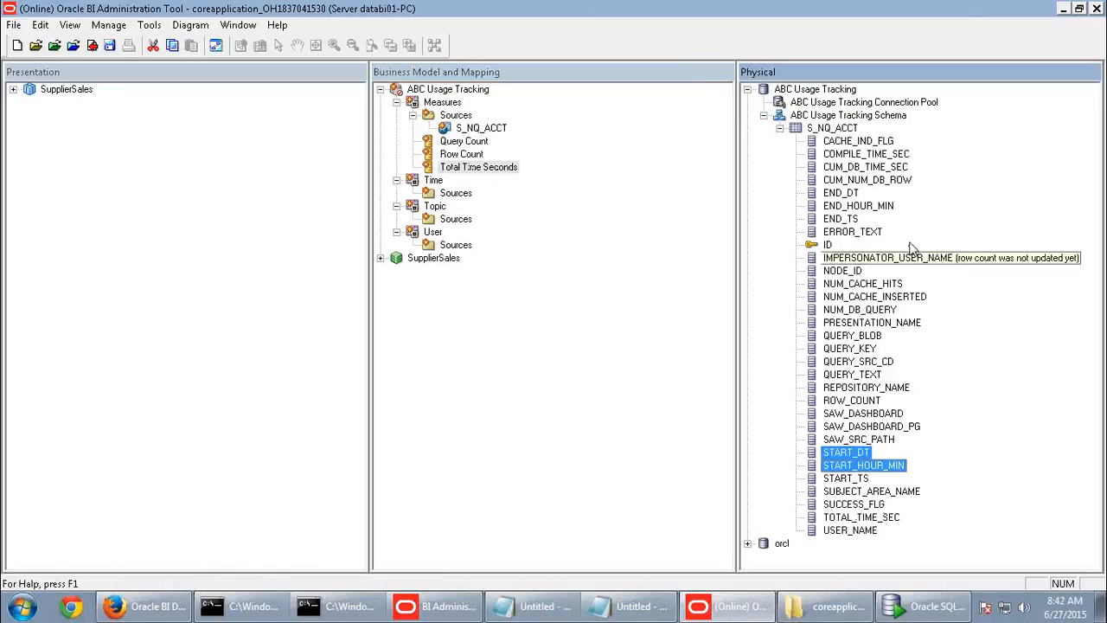
ctrl+click(869, 207)
drag(858, 209, 434, 182)
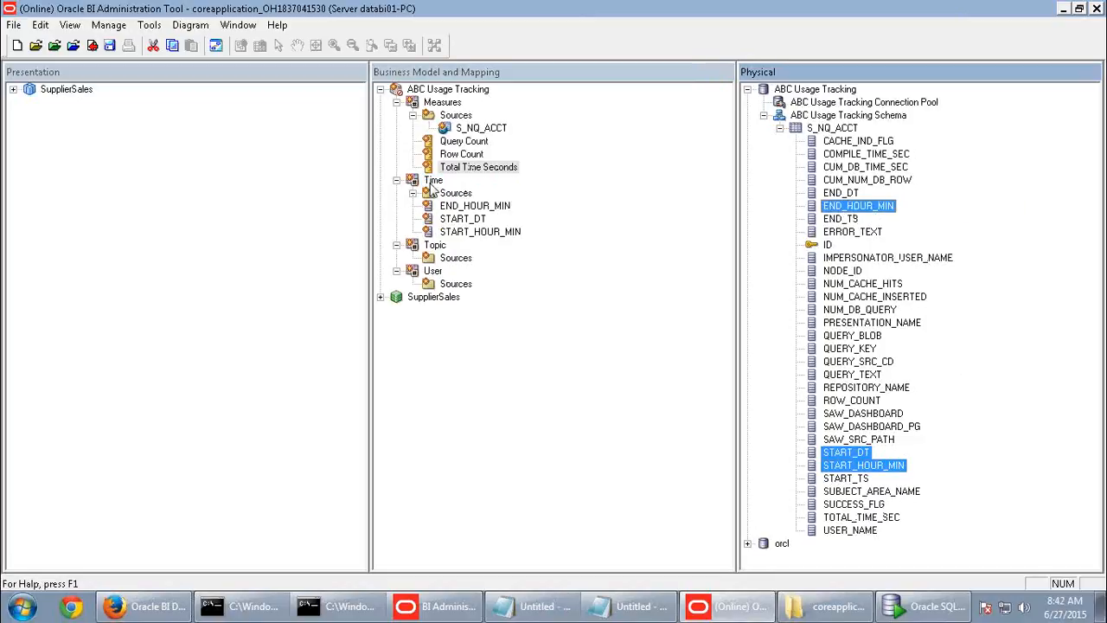
click(960, 7)
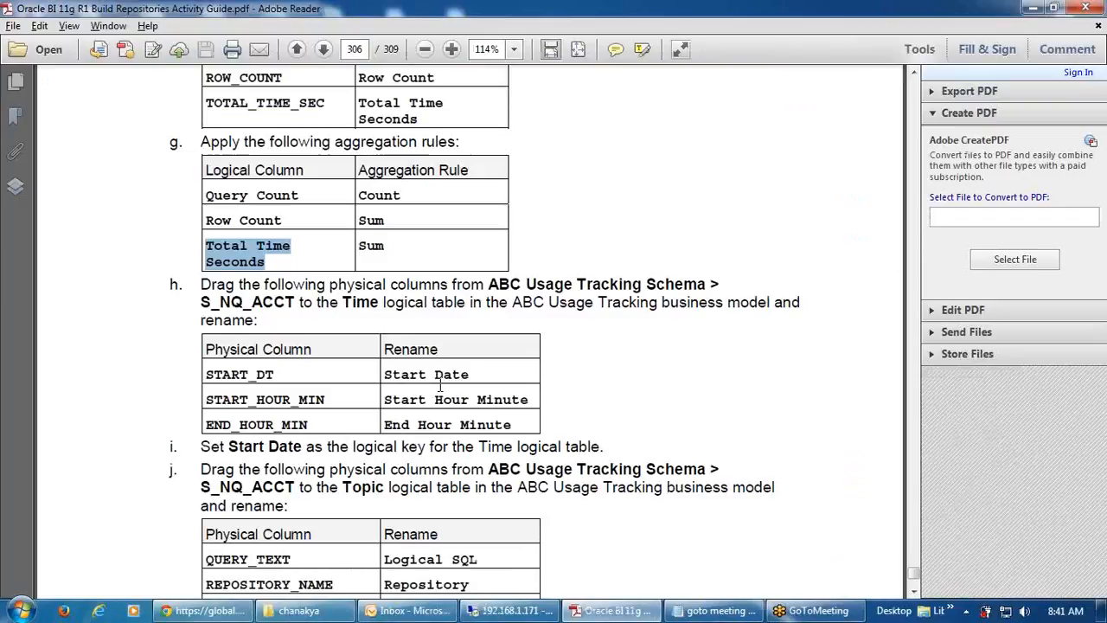
drag(472, 375, 399, 384)
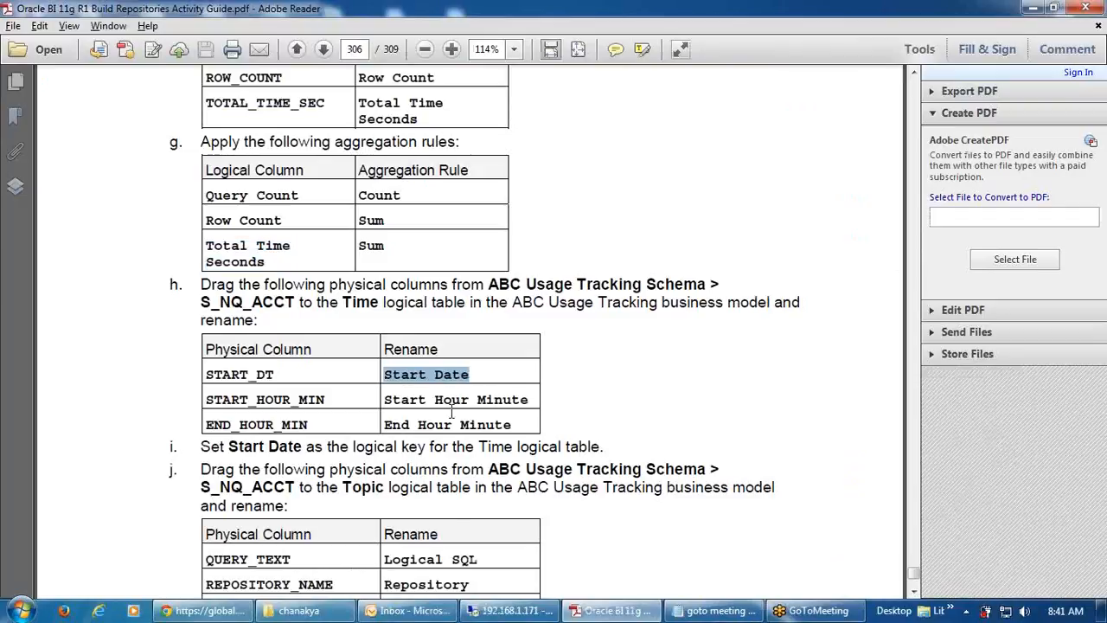
click(511, 611)
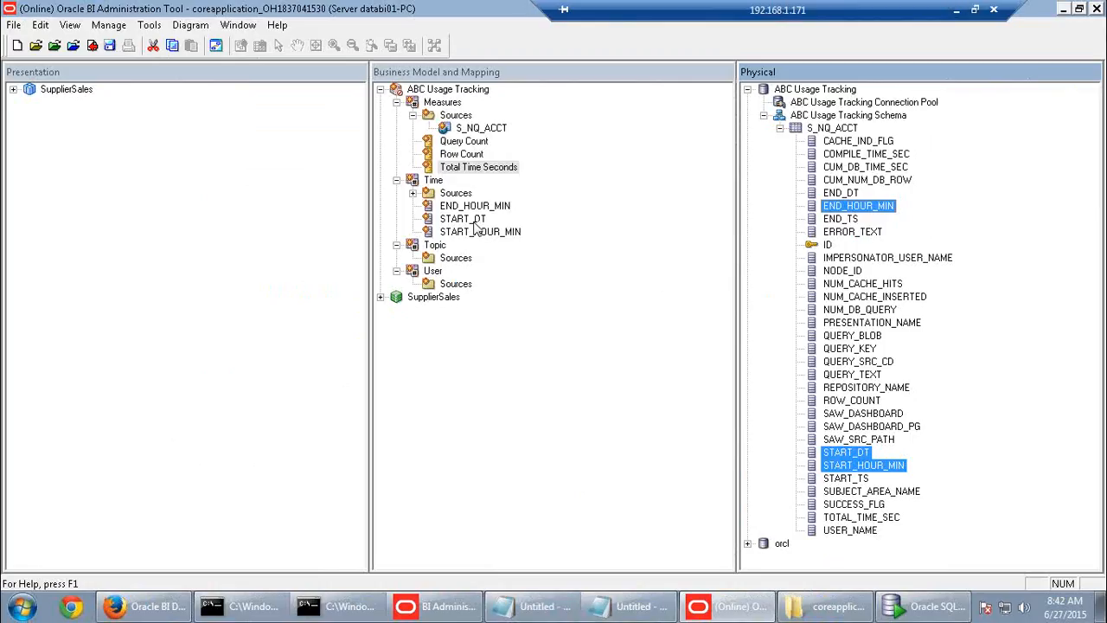
- Rename the Time column START_DT to Start Date
click(475, 220)
click(474, 221)
text(Start Date)
key(Return)
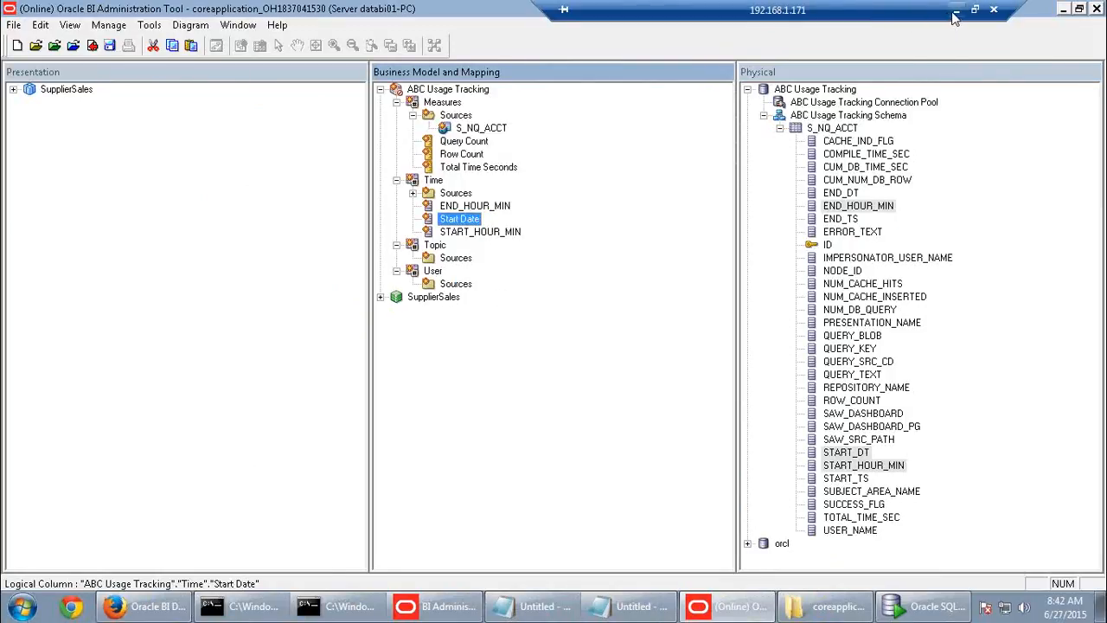
click(955, 12)
drag(510, 426, 400, 419)
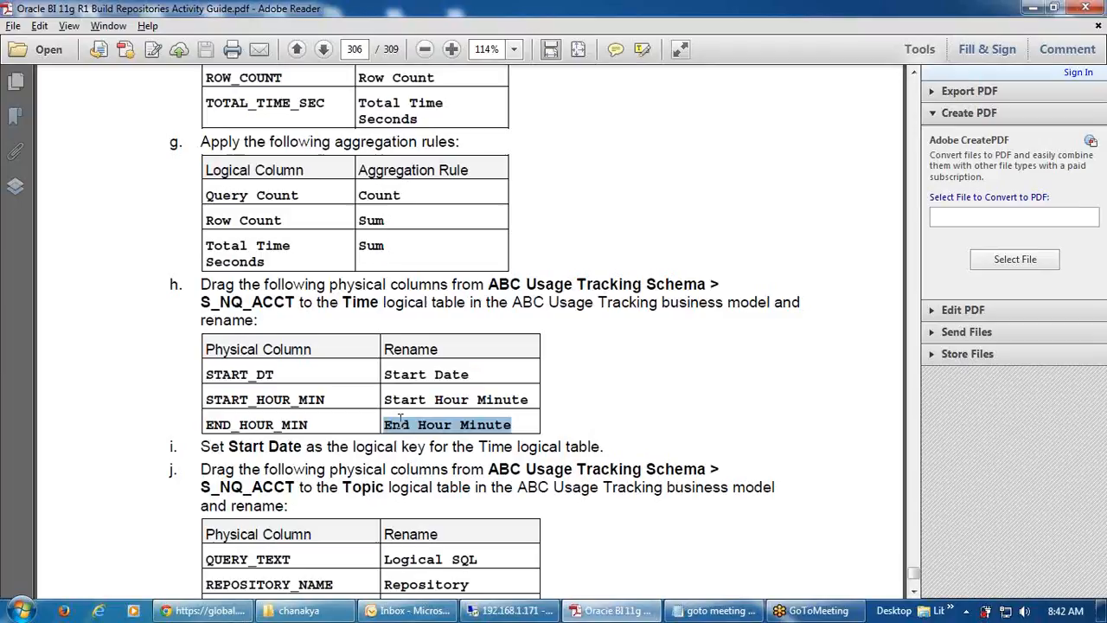
click(490, 405)
drag(529, 400, 395, 403)
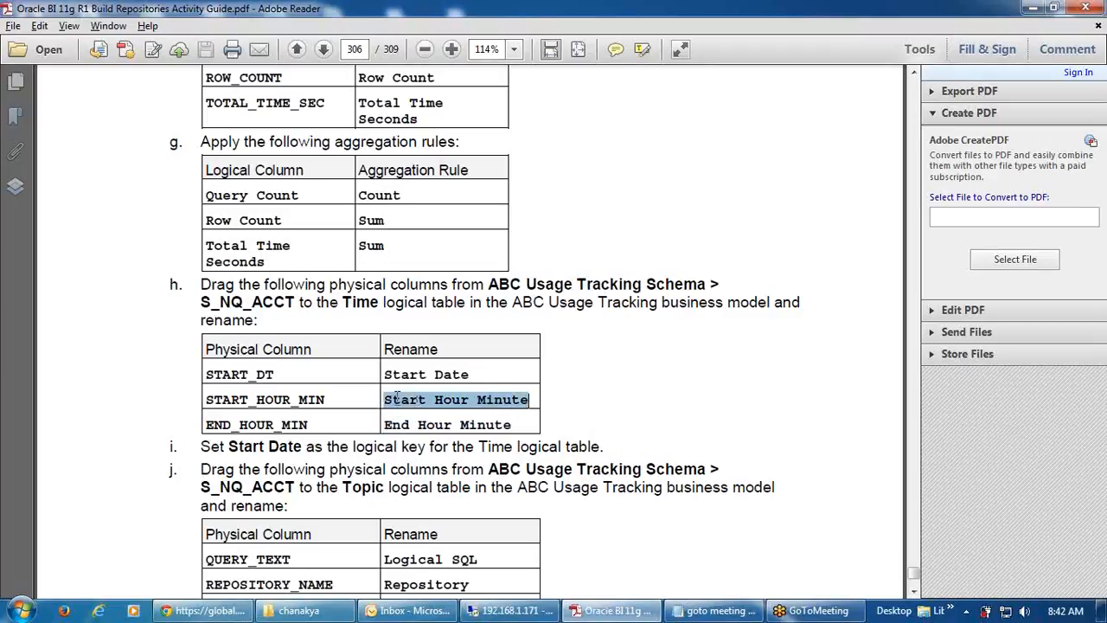
click(511, 611)
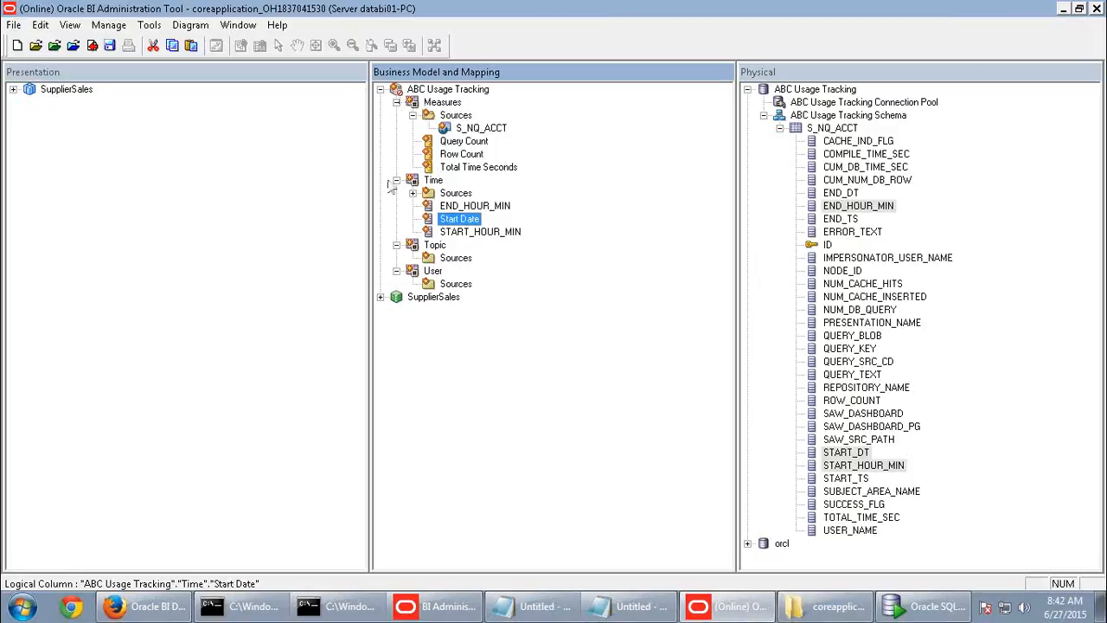
- Rename the Time column START_HOUR_MIN to Start Hour Minute
click(479, 232)
key(F2)
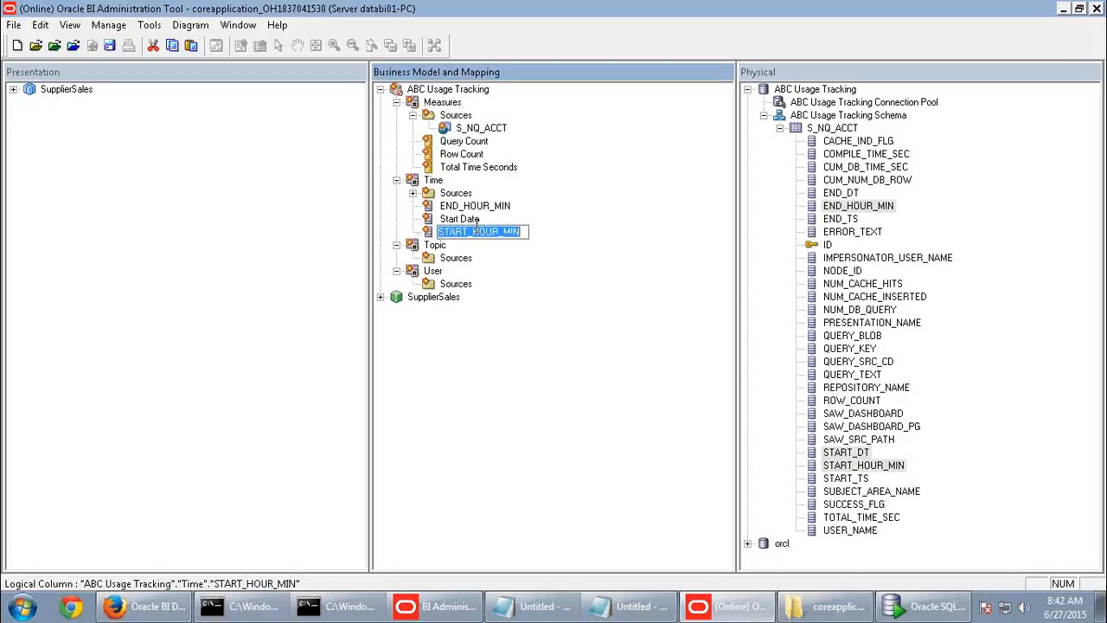
text(Start Hour Minute)
key(Return)
mouse_move(845, 5)
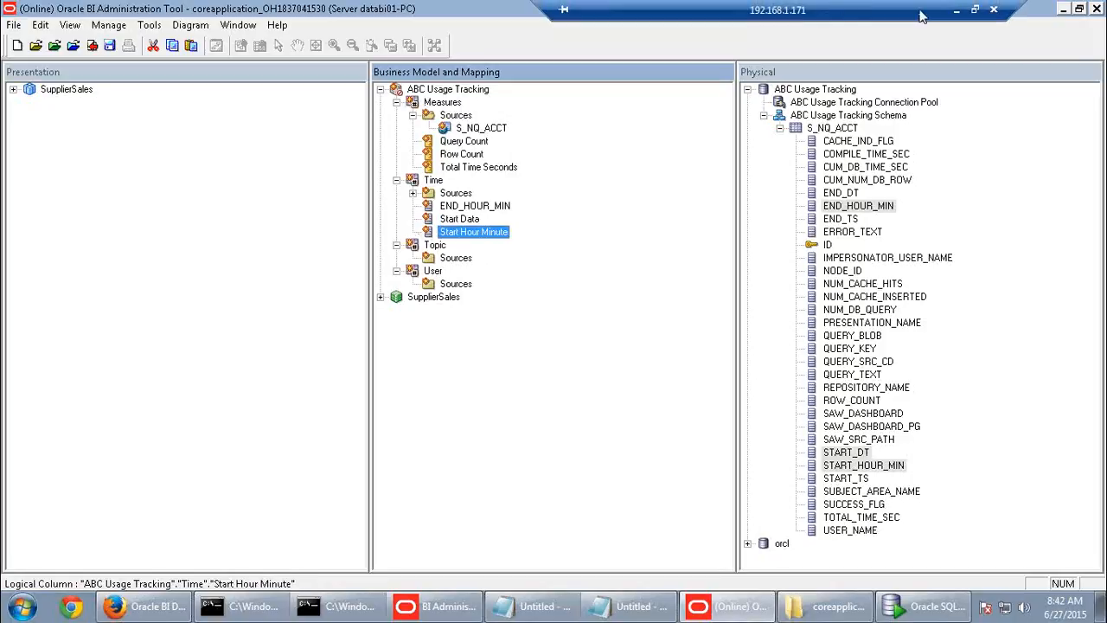
click(958, 12)
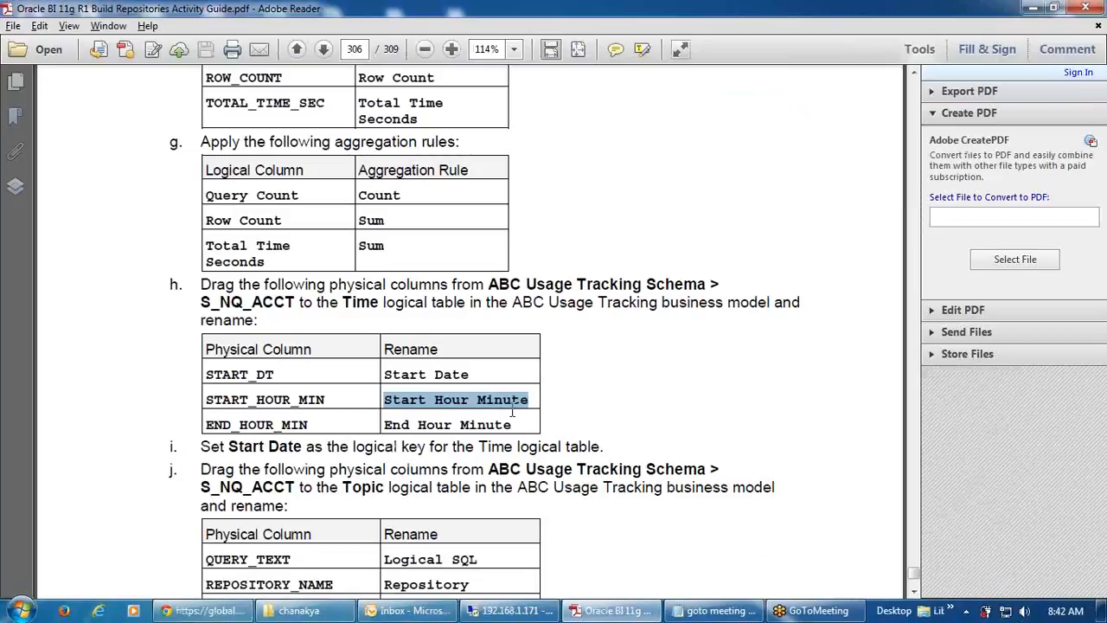
drag(514, 424, 384, 425)
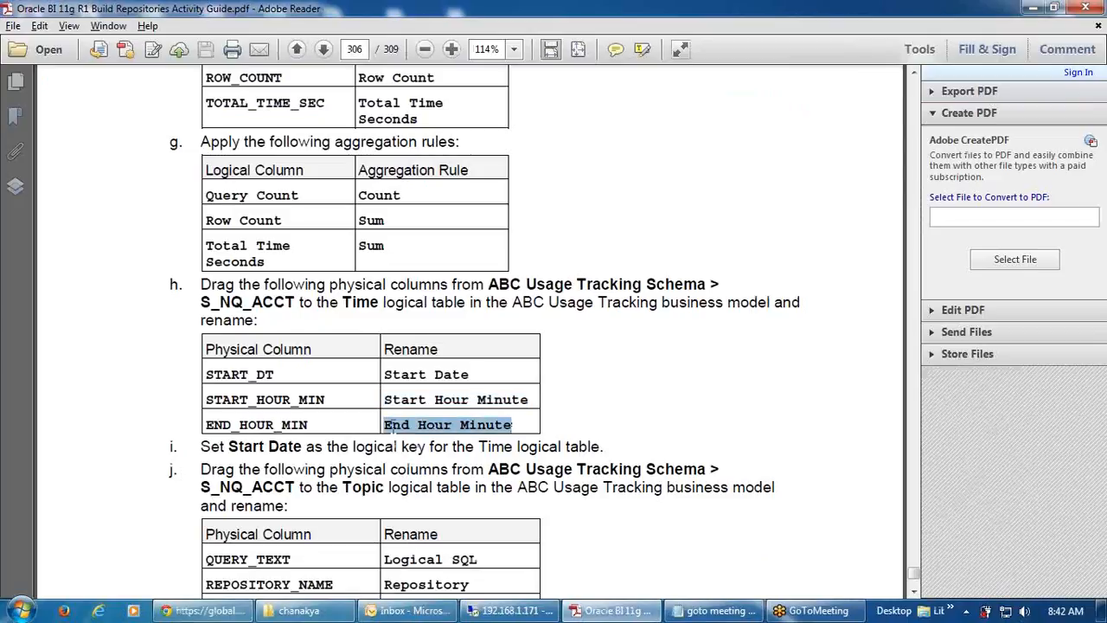
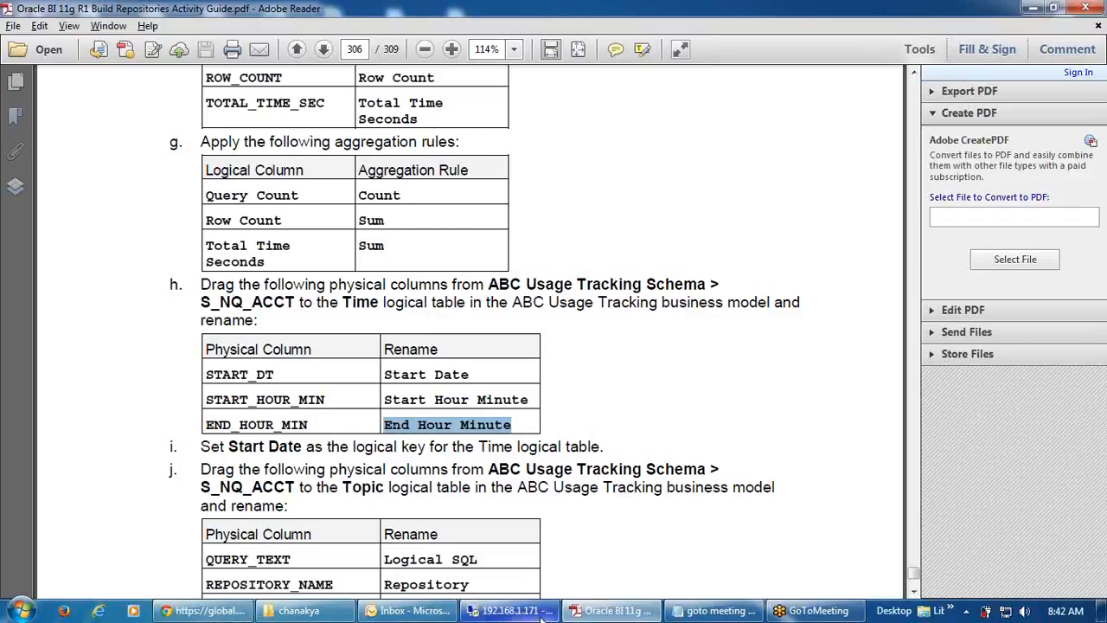
- Rename the Time column END_HOUR_MIN to End Hour Minute
click(514, 611)
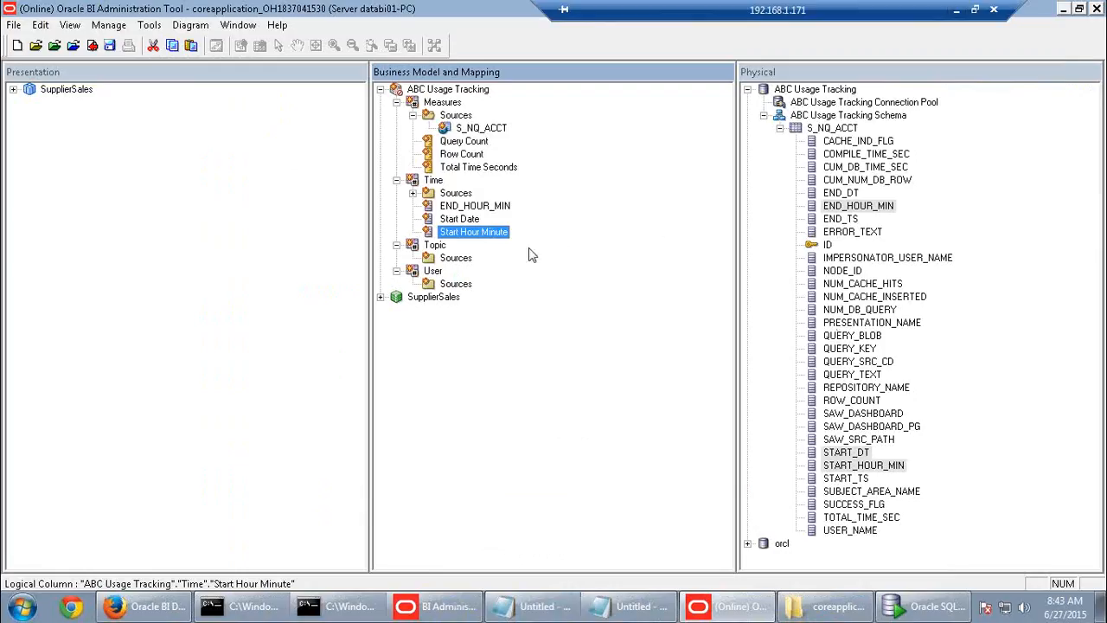
click(474, 208)
click(474, 208)
text(End Hour Minute)
click(542, 299)
- Read the next instructions in the activity guide, then return to the Administration Tool
mouse_move(908, 12)
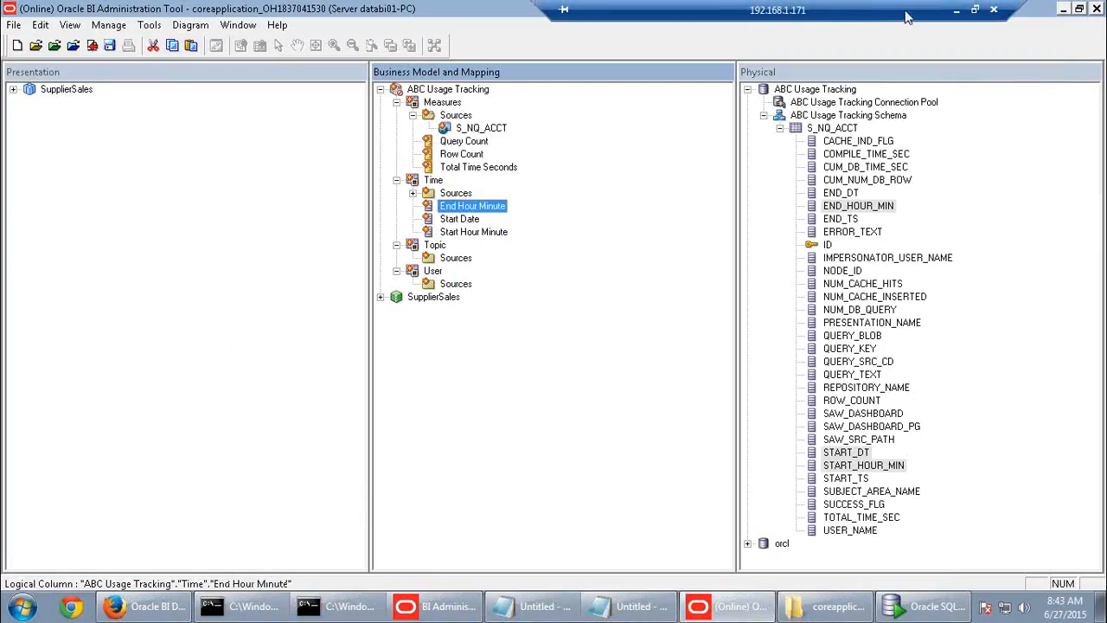
click(959, 11)
scroll(597, 417, down, 3)
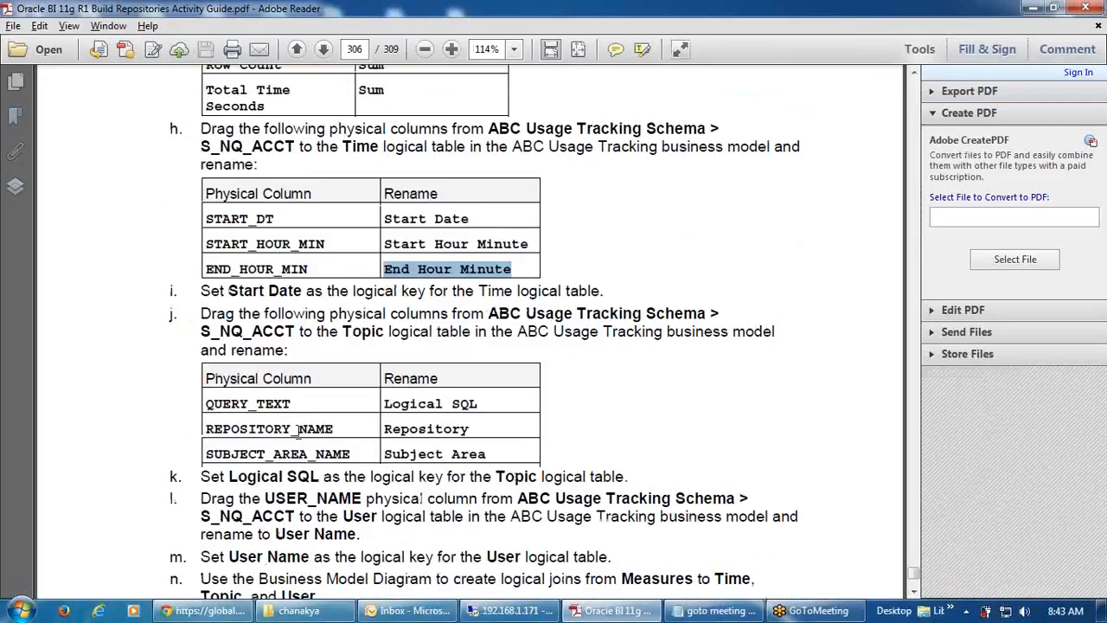
click(511, 611)
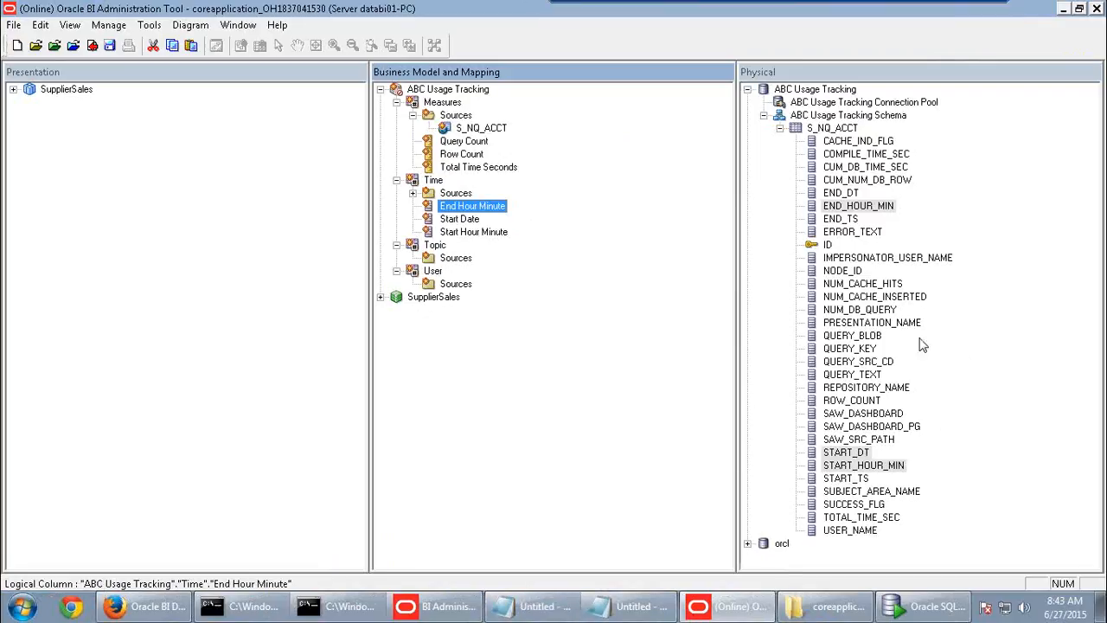
- Drag QUERY_TEXT, REPOSITORY_NAME and SUBJECT_AREA_NAME from S_NQ_ACCT into the Topic logical table
click(856, 376)
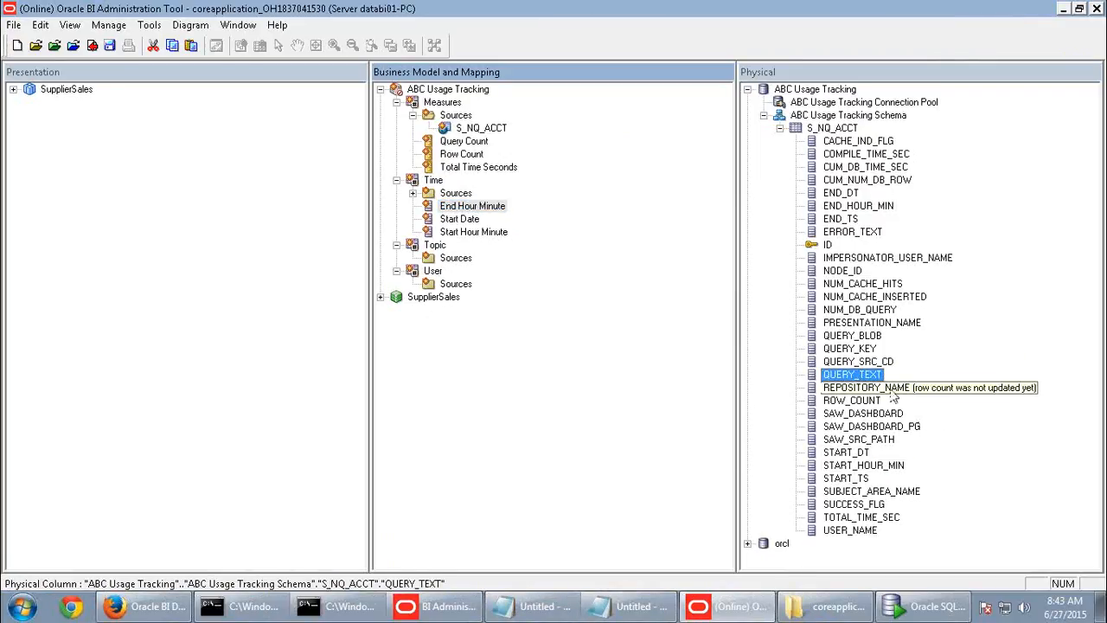
ctrl+click(900, 389)
ctrl+click(903, 490)
drag(904, 388, 435, 249)
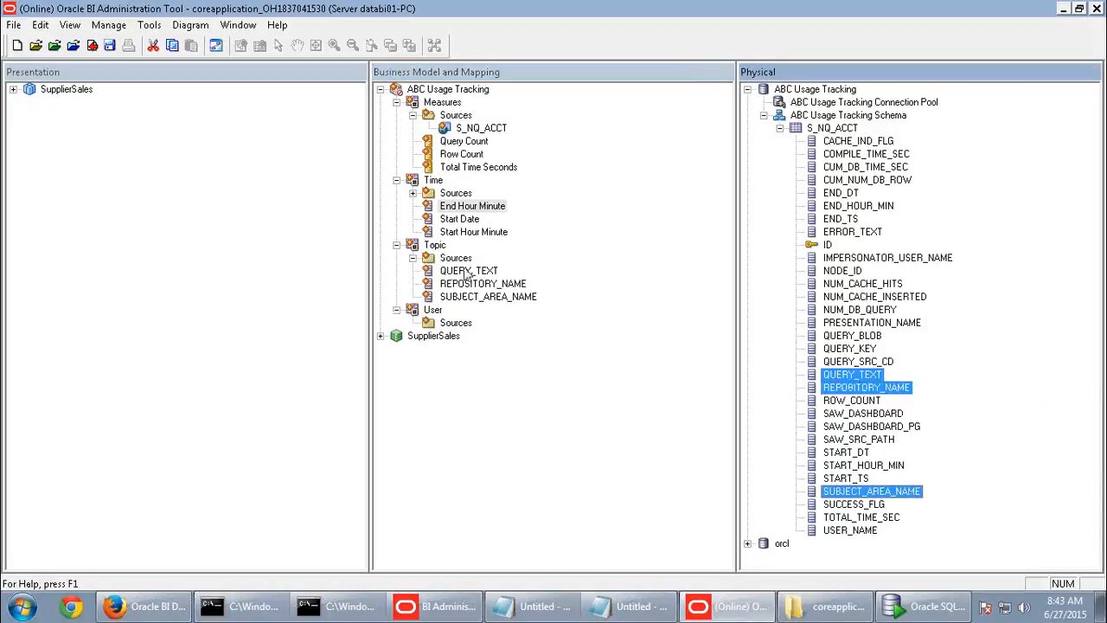
- Rename the Topic column QUERY_TEXT to Logical SQL, copying the name from the guide
click(958, 10)
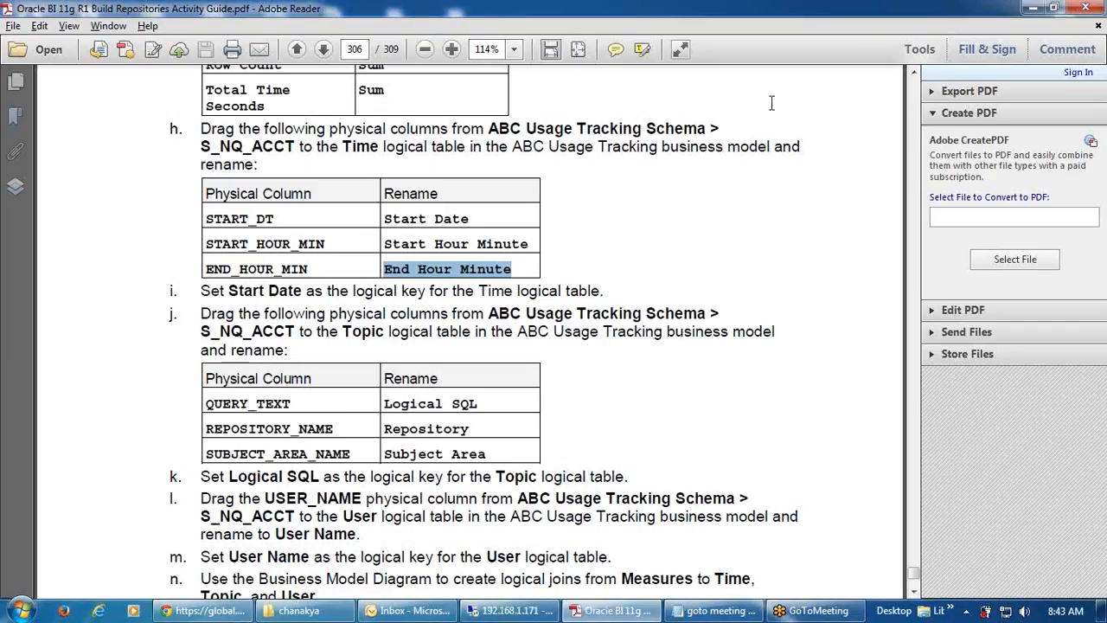
drag(481, 404, 390, 411)
key(ctrl+c)
click(510, 610)
click(476, 271)
click(474, 269)
key(ctrl+v)
- Rename REPOSITORY_NAME to Repository and SUBJECT_AREA_NAME to Subject Area
click(488, 285)
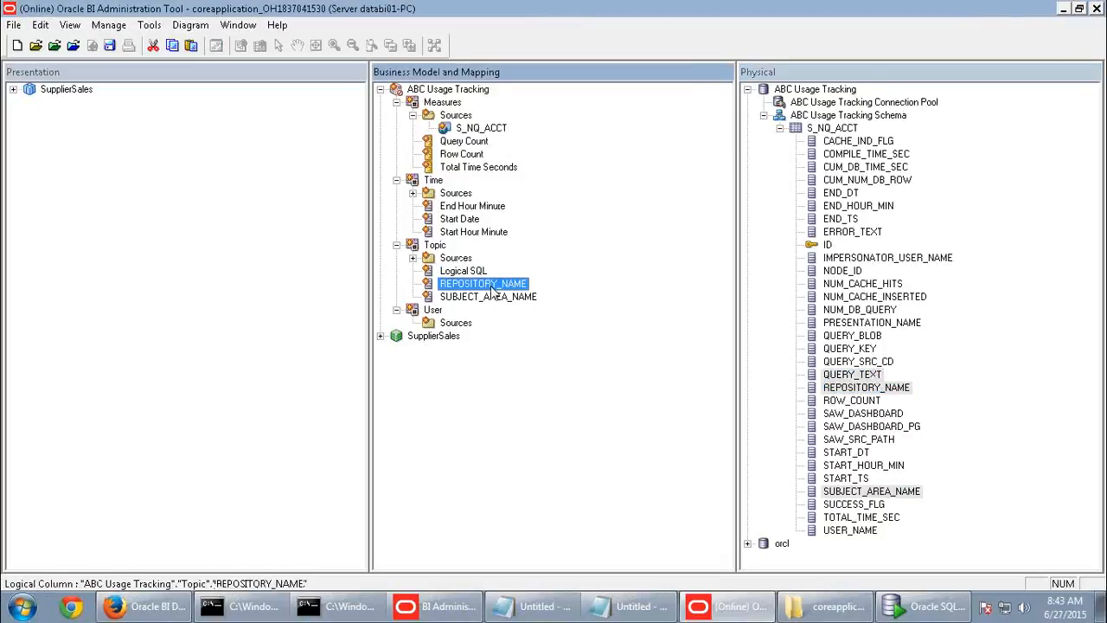
click(491, 288)
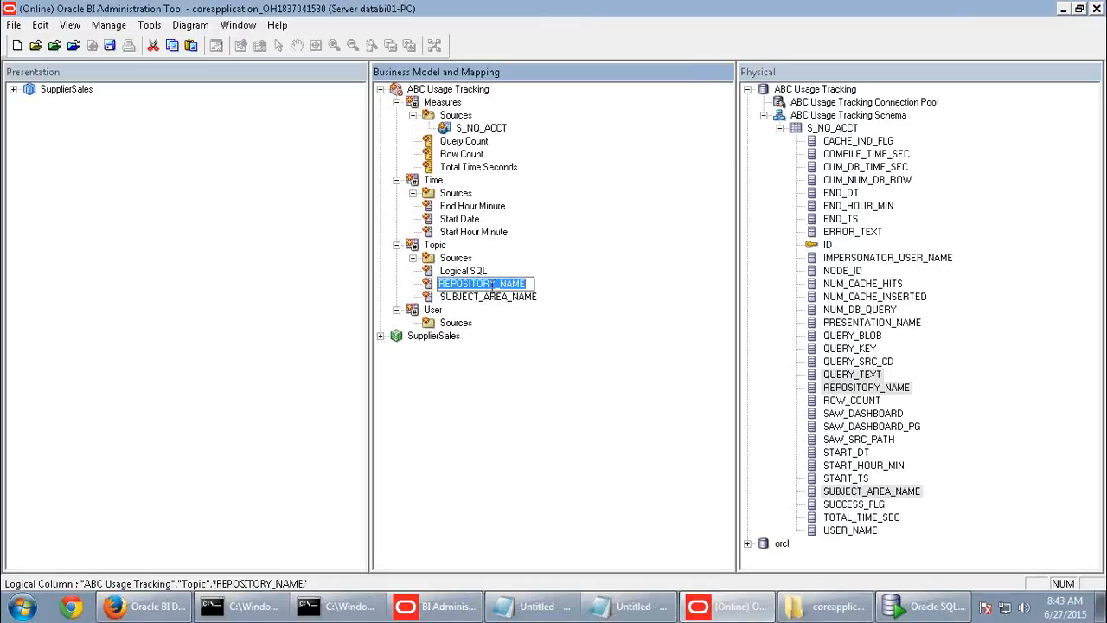
text(Repository)
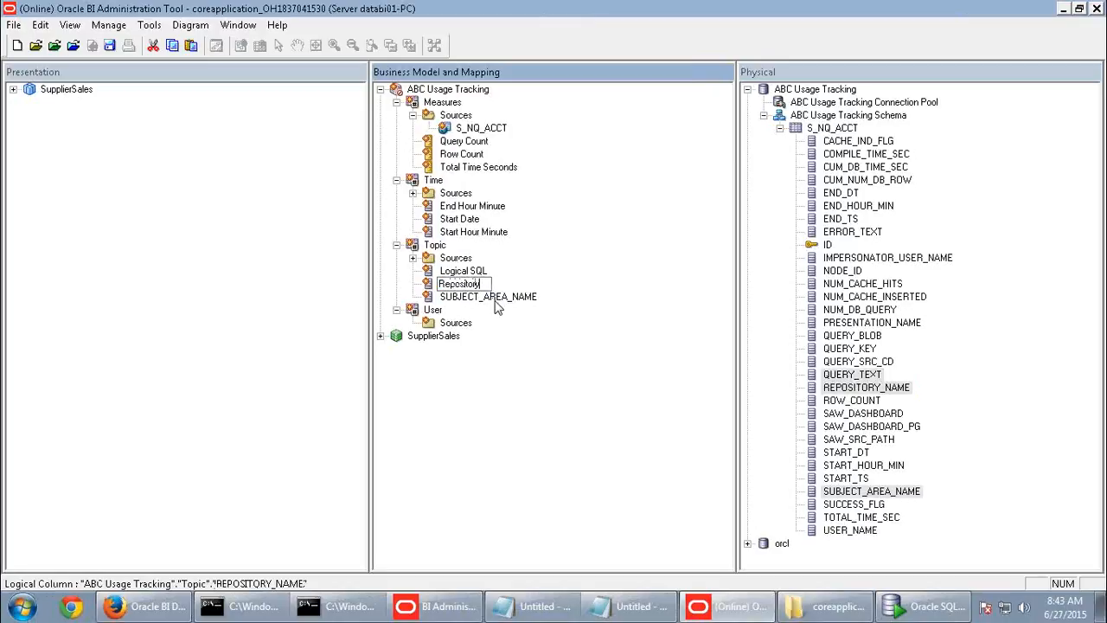
click(495, 301)
click(496, 299)
text(Subject)
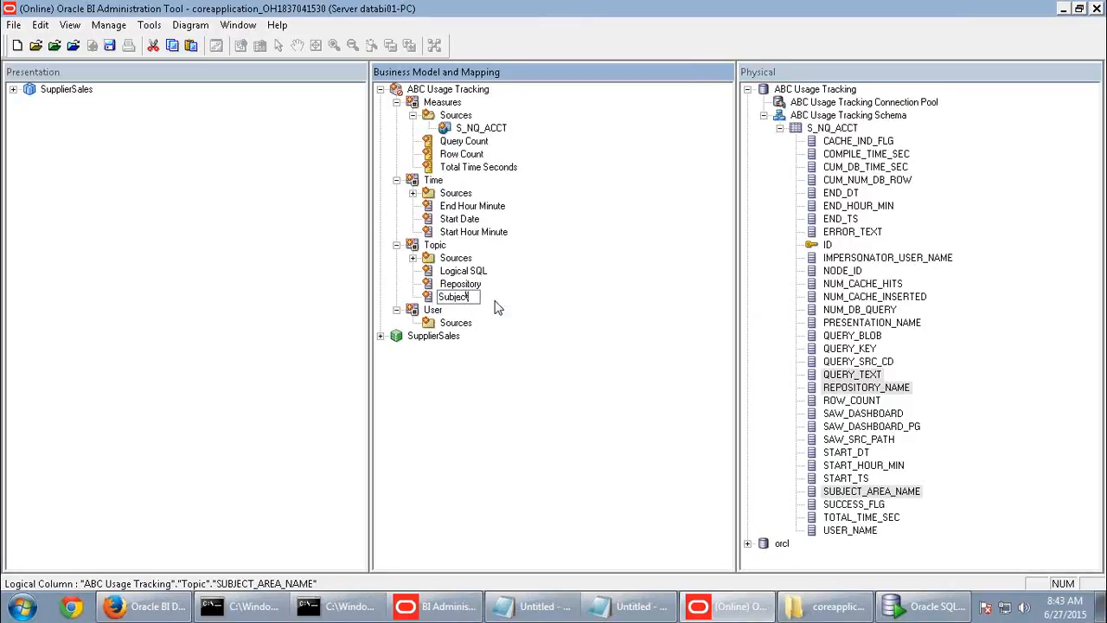
text( Area)
key(Return)
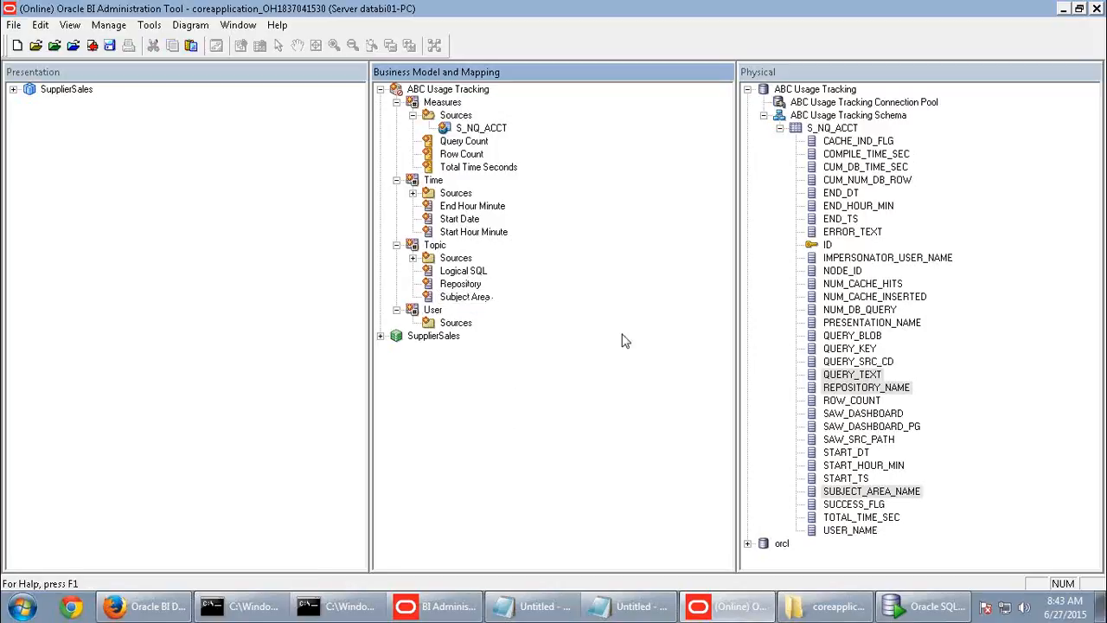
- Add USER_NAME from S_NQ_ACCT to the User table and rename it User Name
click(857, 270)
click(858, 362)
drag(851, 531, 432, 310)
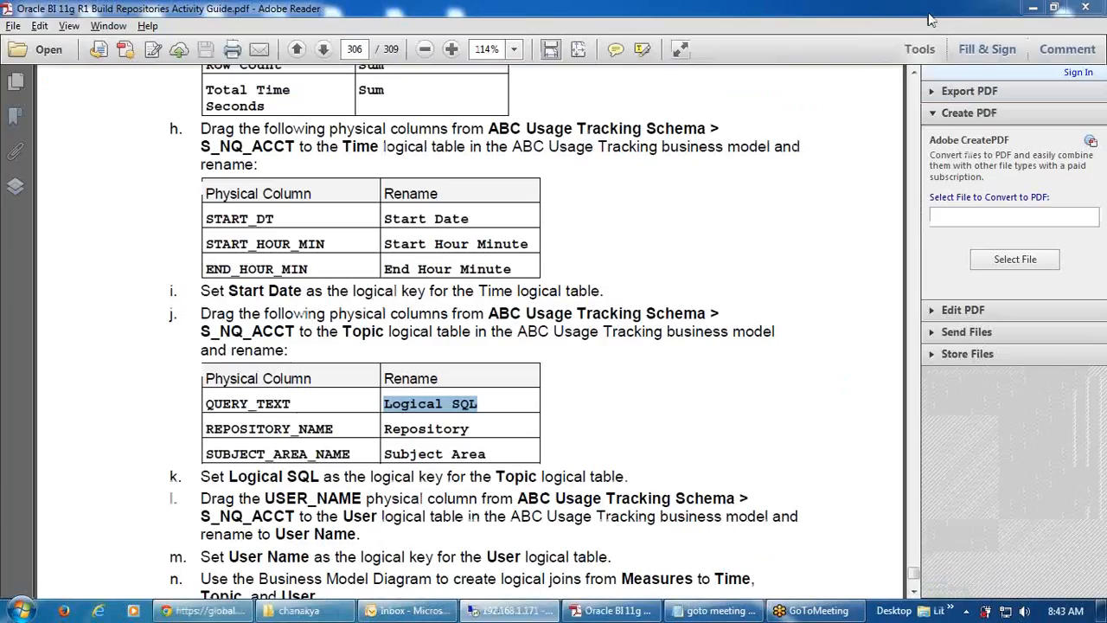
click(957, 11)
scroll(395, 517, down, 3)
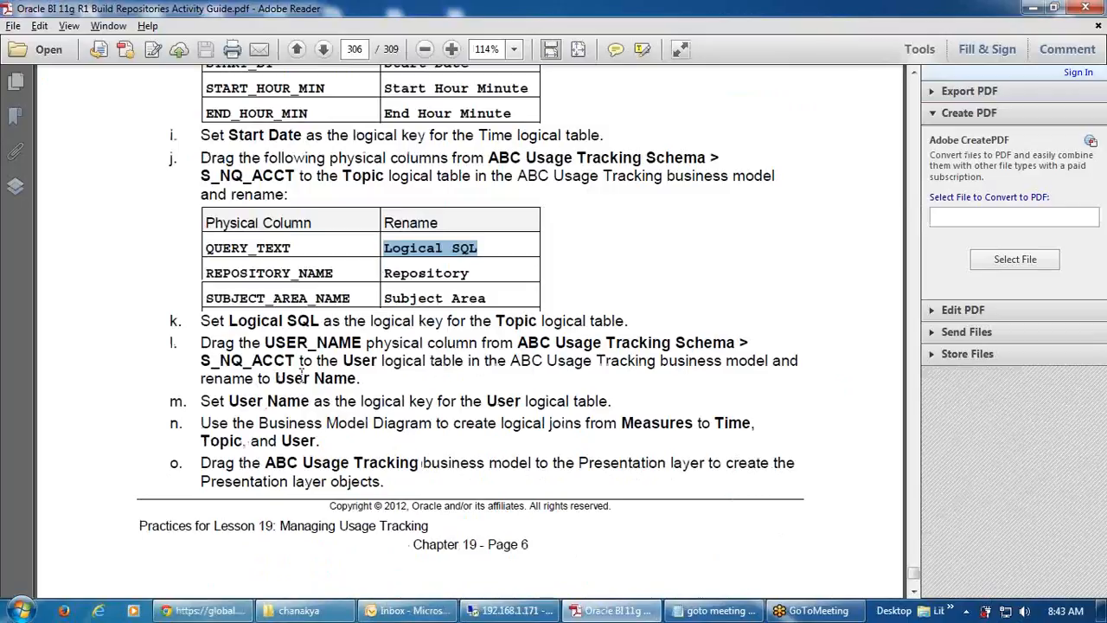
drag(275, 379, 356, 378)
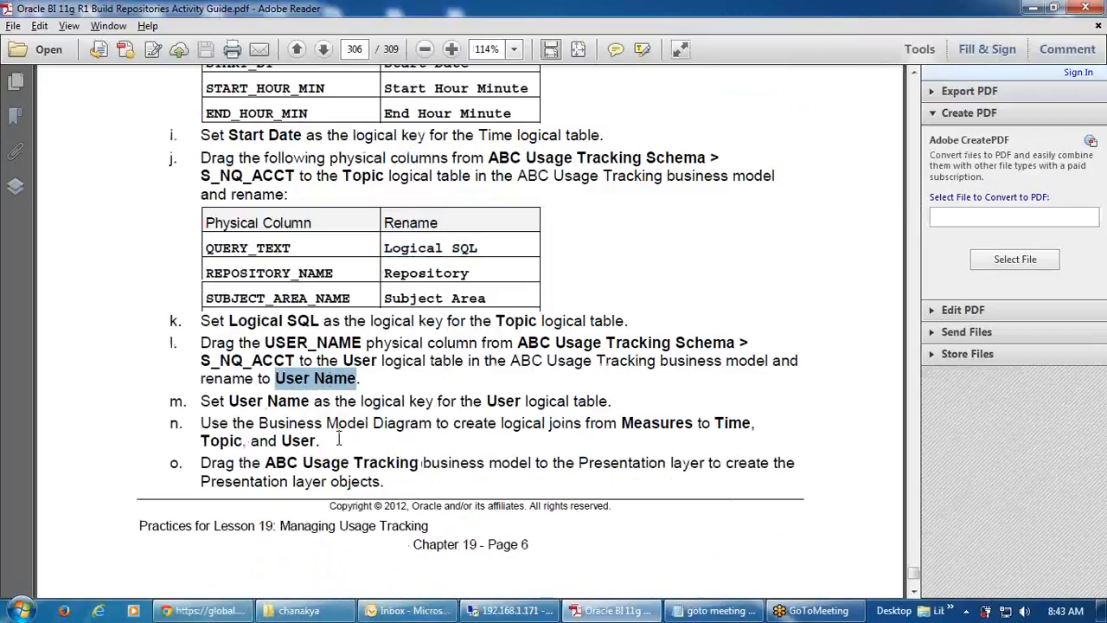
click(511, 611)
click(467, 336)
click(467, 337)
text(User Name)
click(508, 397)
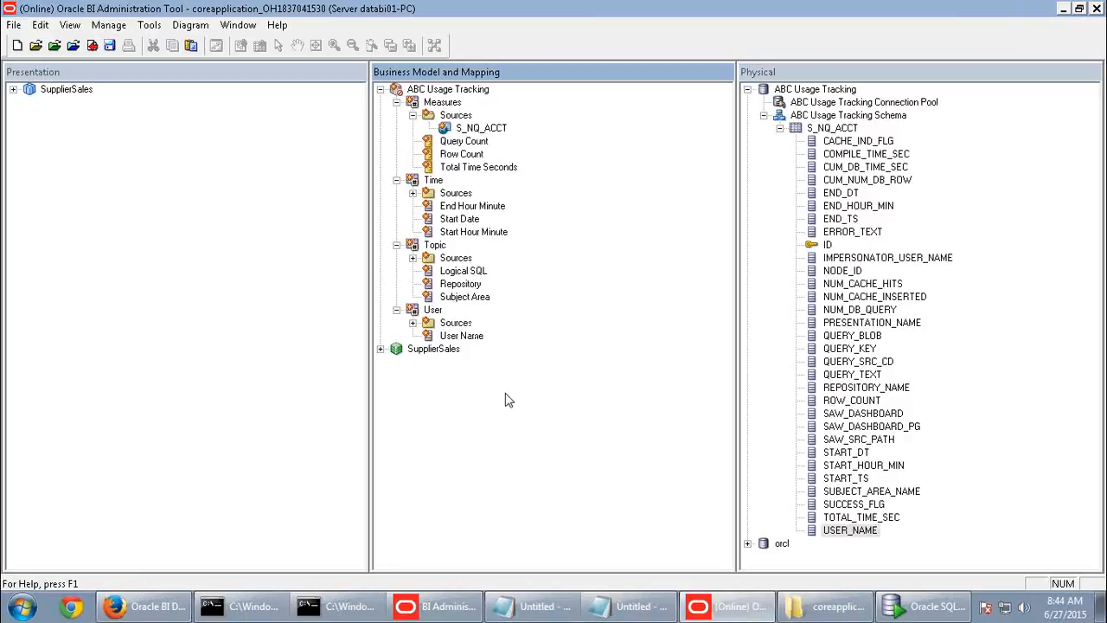
- Give the User logical table a key named User on the User Name column
double_click(435, 311)
click(105, 34)
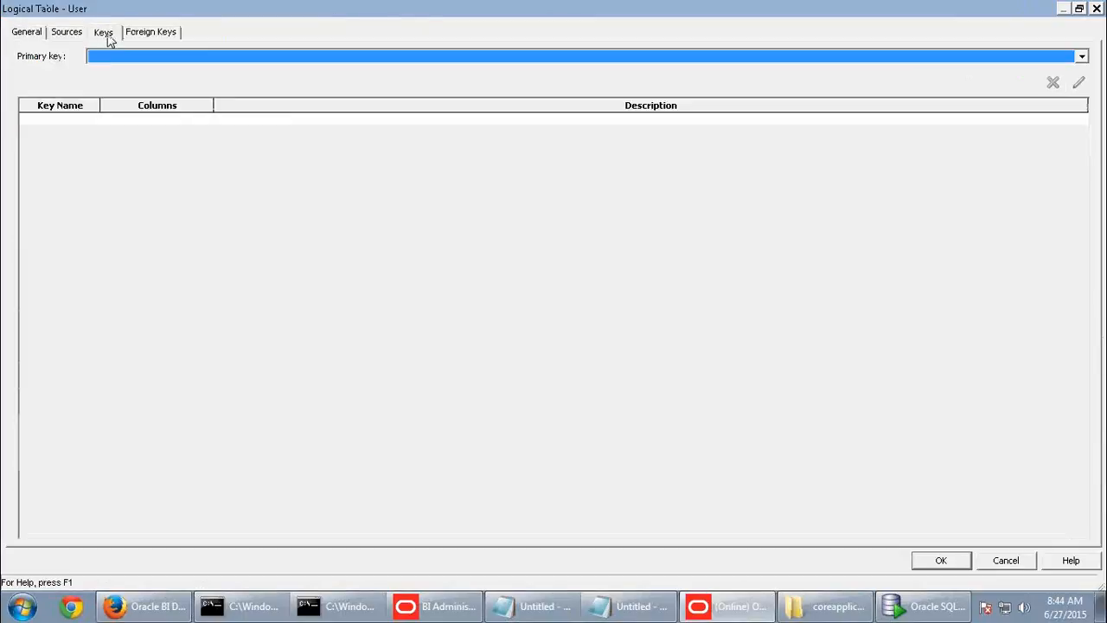
click(64, 123)
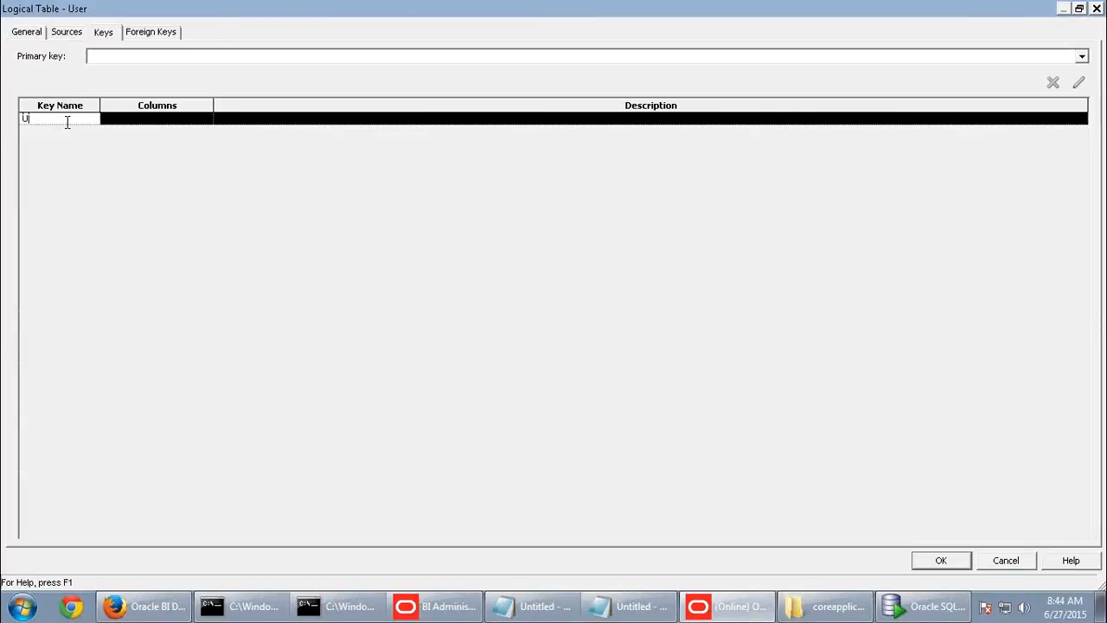
text(User)
click(198, 118)
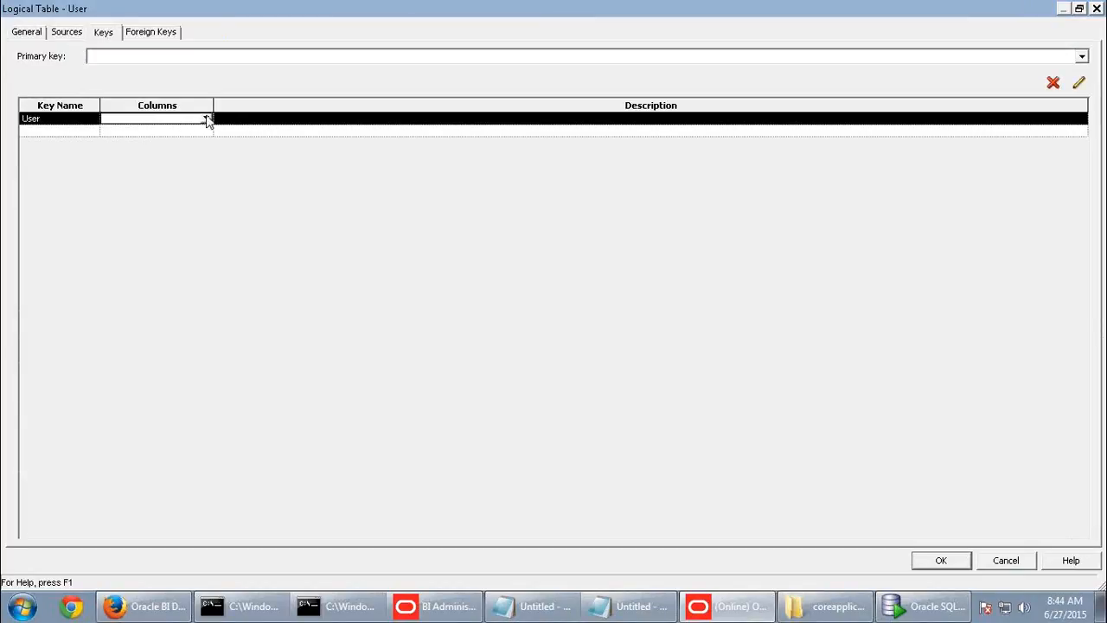
click(206, 119)
click(107, 131)
click(198, 202)
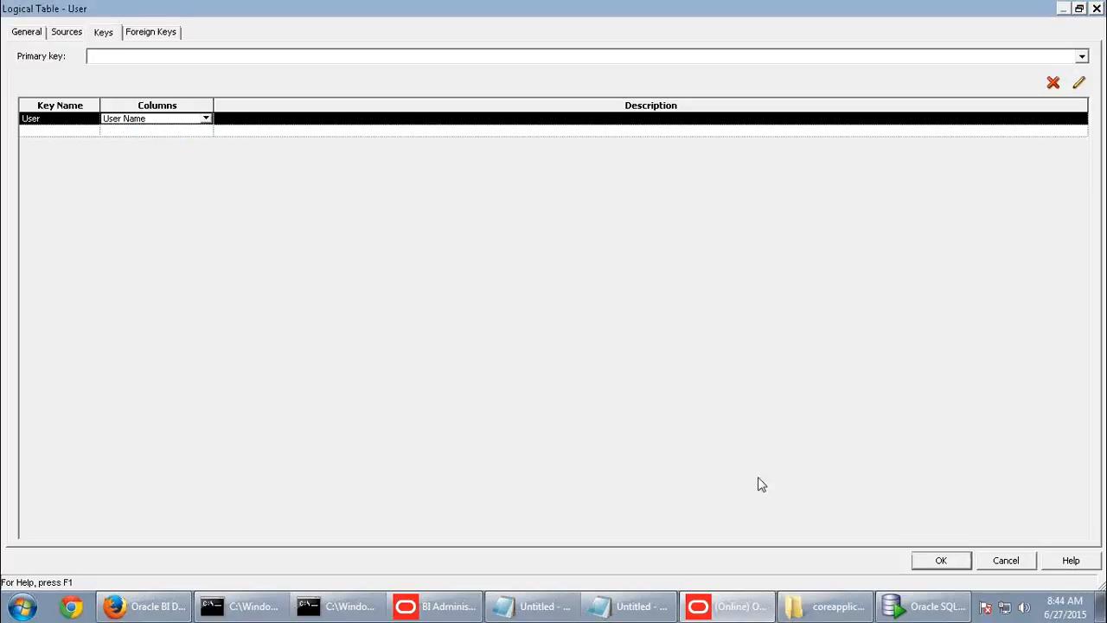
click(940, 562)
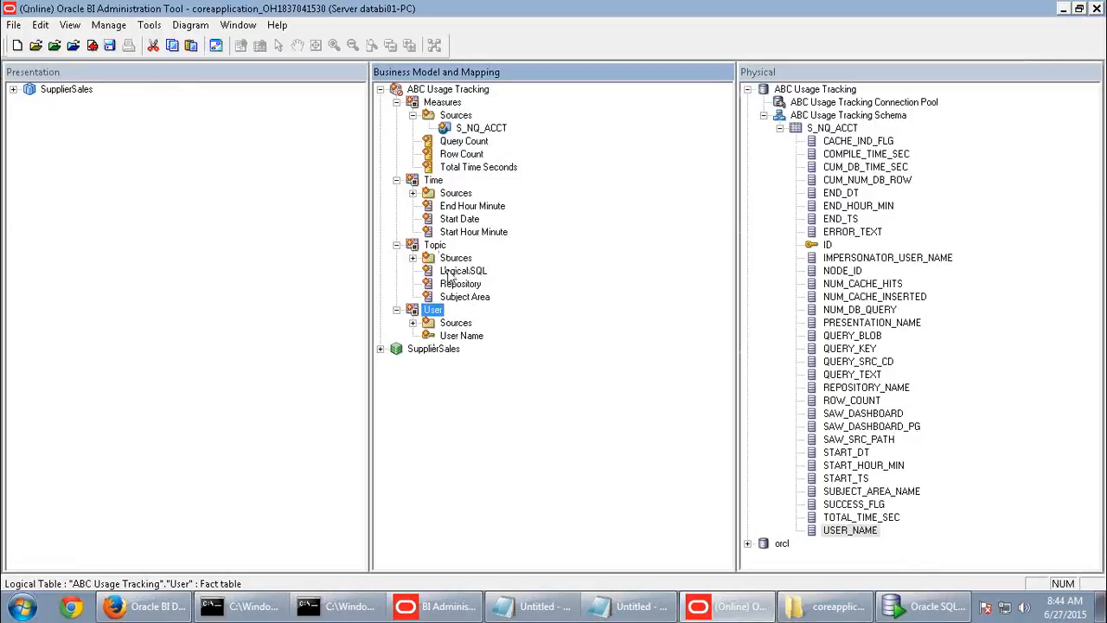
- Give the Topic logical table a key named SQL on the Logical SQL column
click(957, 9)
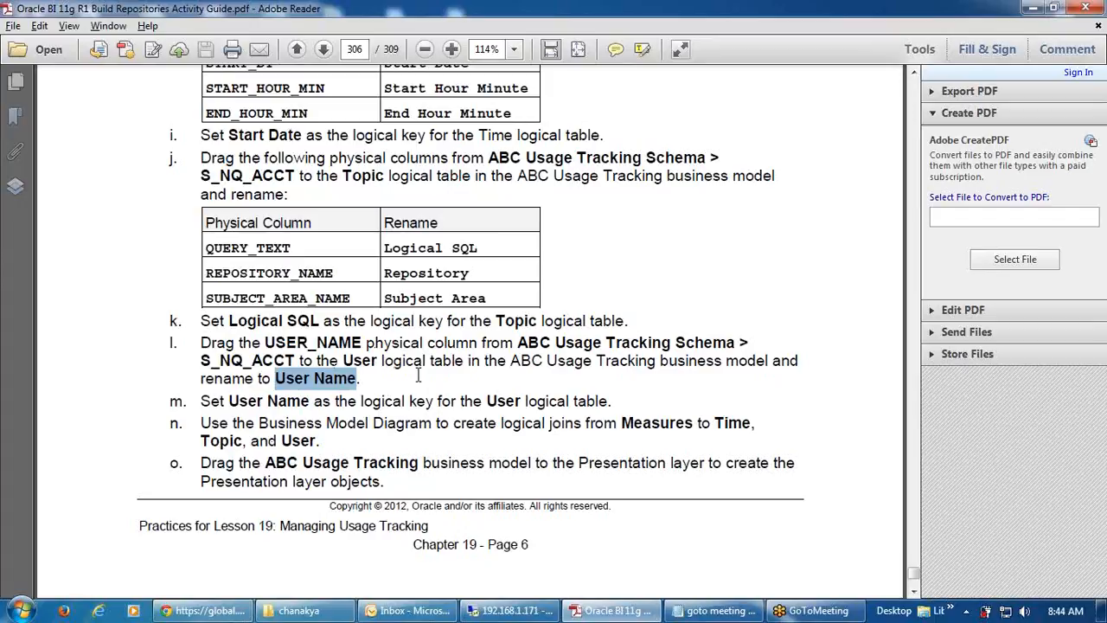
scroll(414, 365, up, 2)
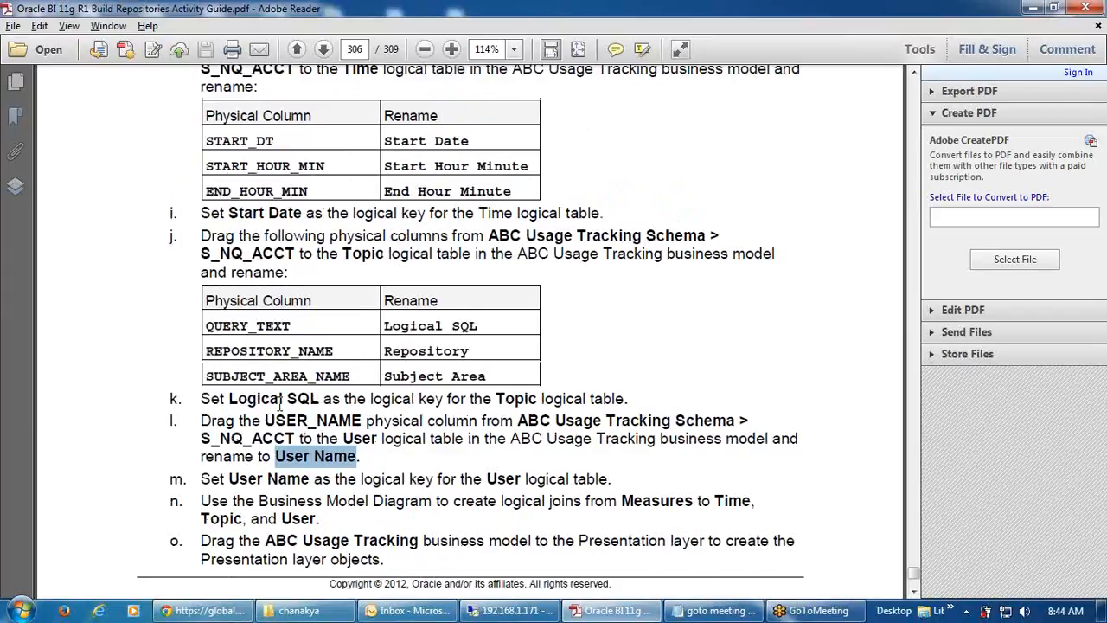
click(510, 611)
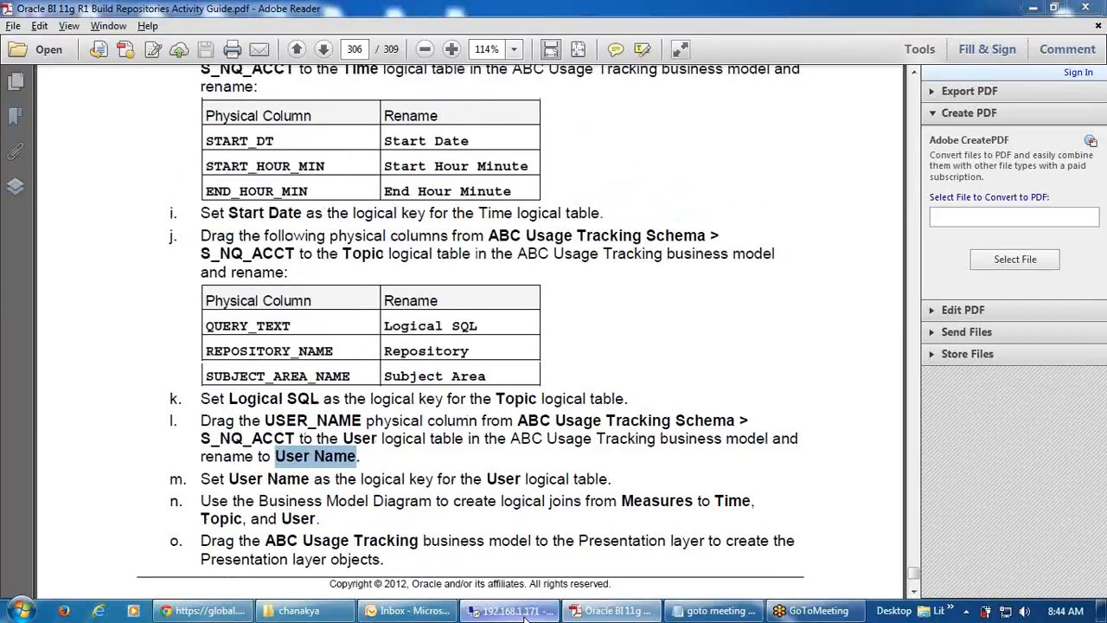
double_click(434, 245)
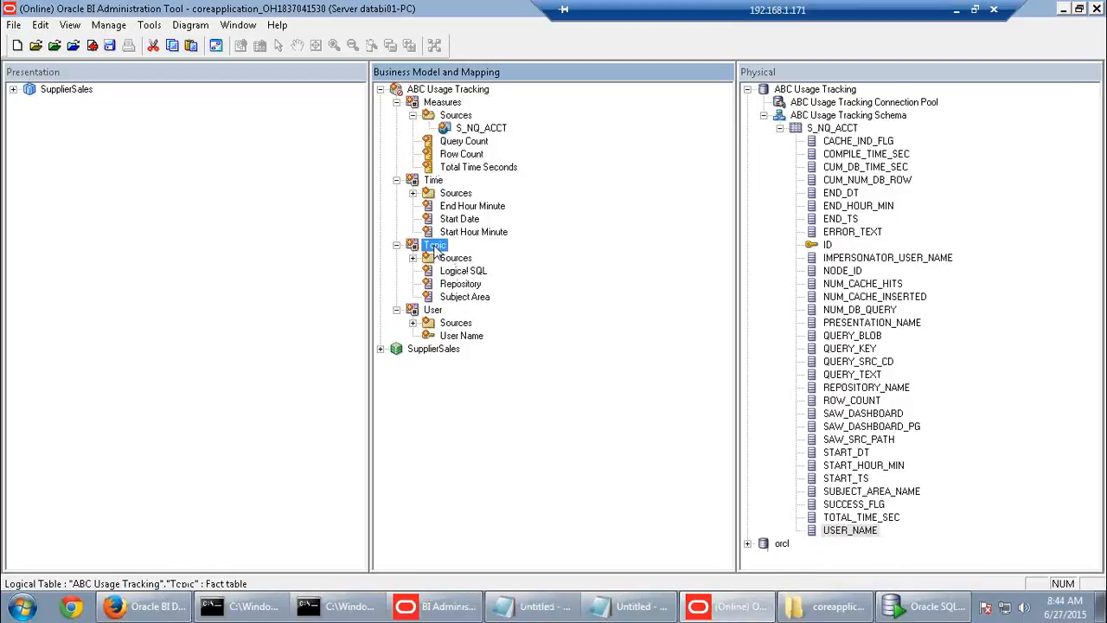
click(50, 119)
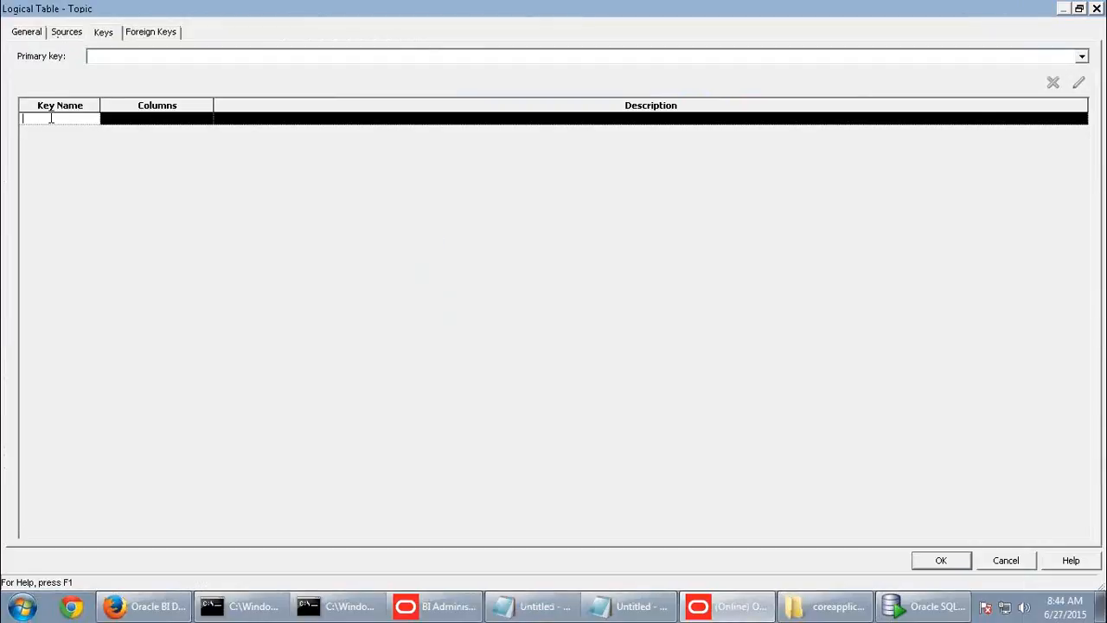
click(154, 121)
click(195, 122)
click(209, 127)
click(110, 130)
click(277, 276)
click(943, 560)
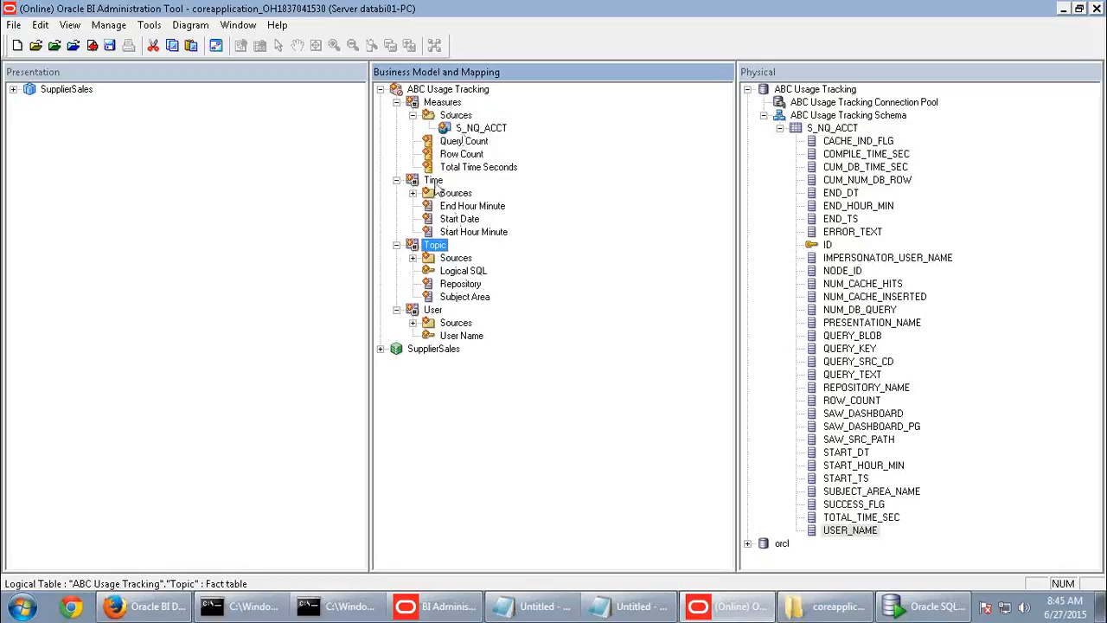
- Give the Time logical table a key named date on the Start Date column
double_click(435, 184)
click(58, 121)
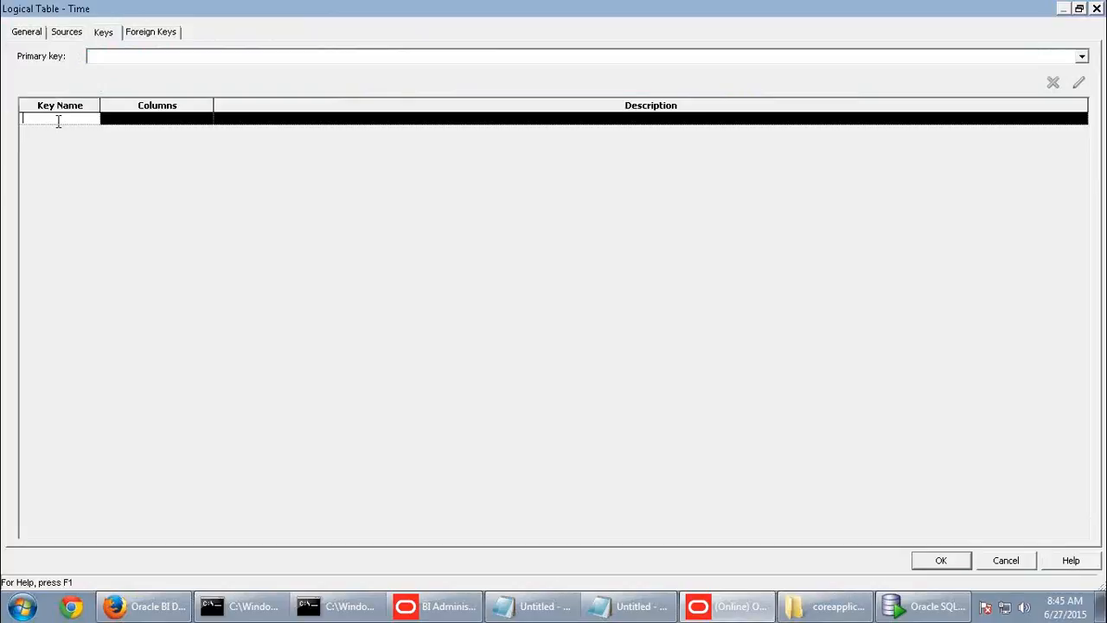
text(date)
click(188, 129)
click(205, 118)
click(116, 142)
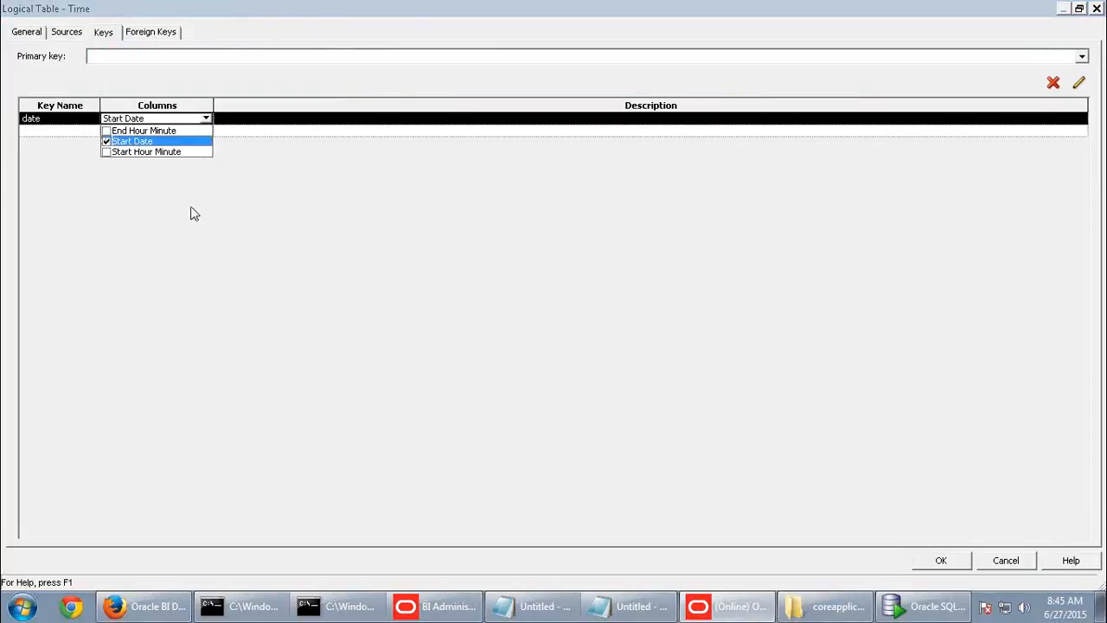
click(193, 213)
click(939, 562)
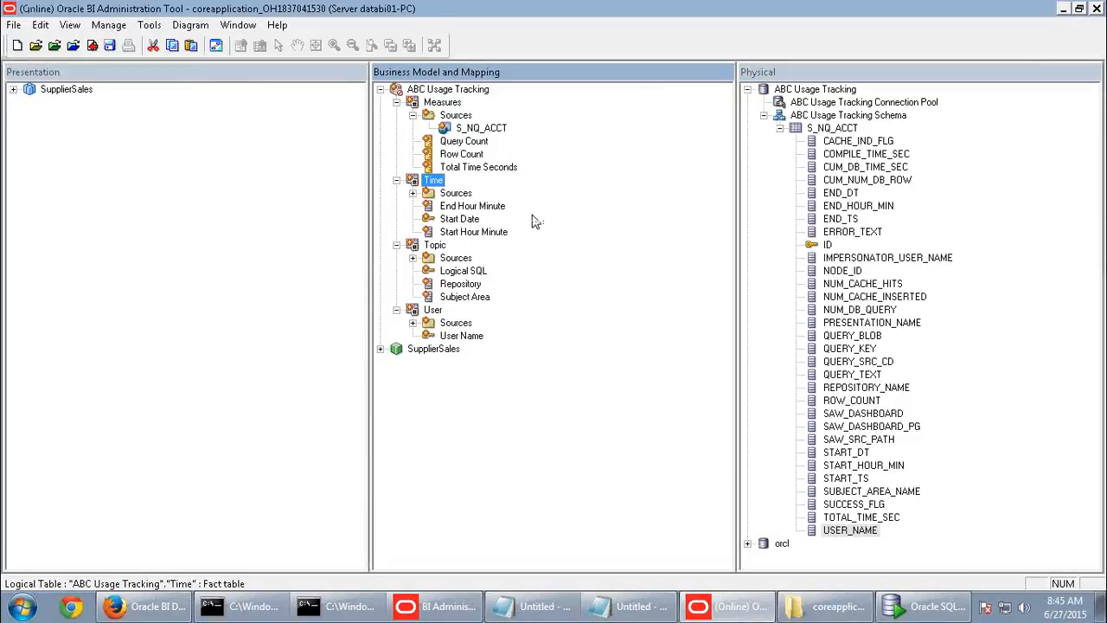
- Open a Business Model Diagram of only the Measures, Time, Topic and User tables
click(442, 102)
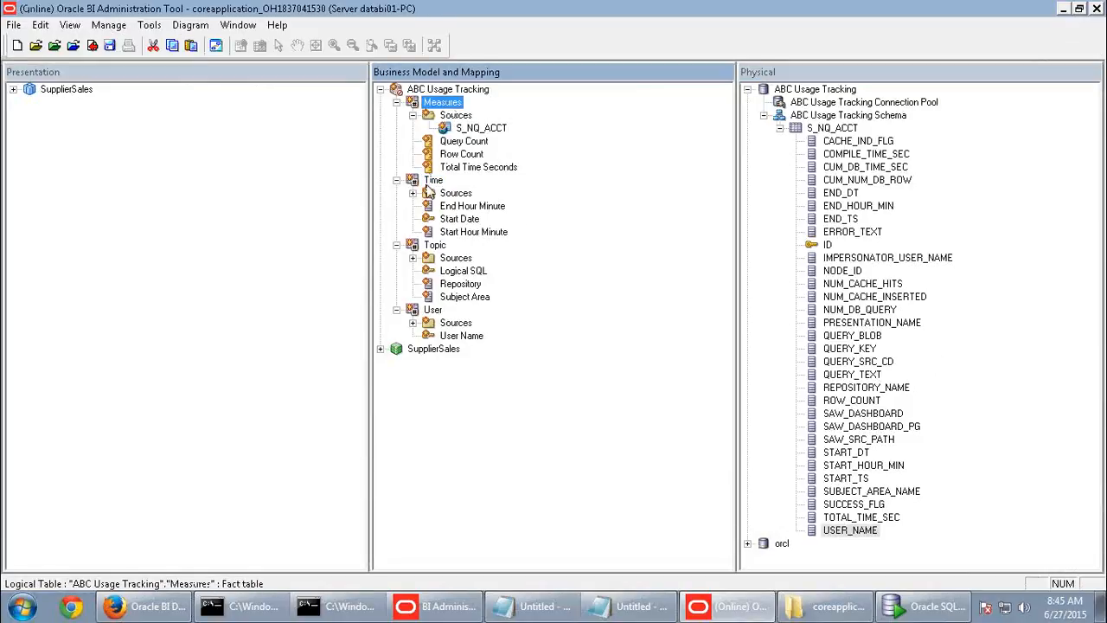
ctrl+click(433, 183)
ctrl+click(435, 247)
ctrl+click(437, 312)
right_click(436, 315)
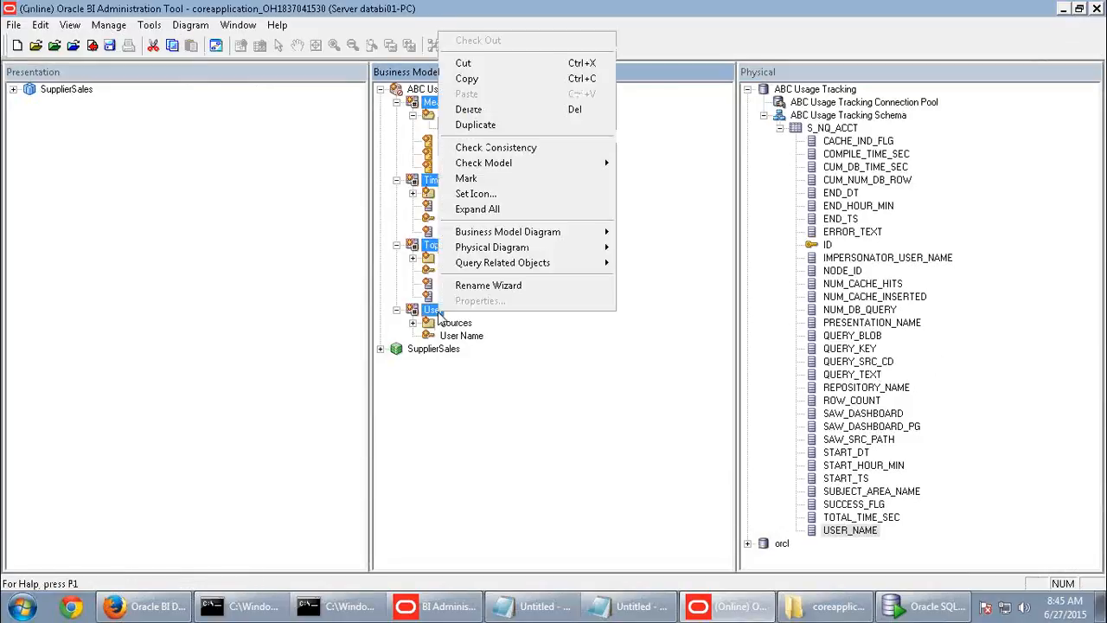
mouse_move(488, 235)
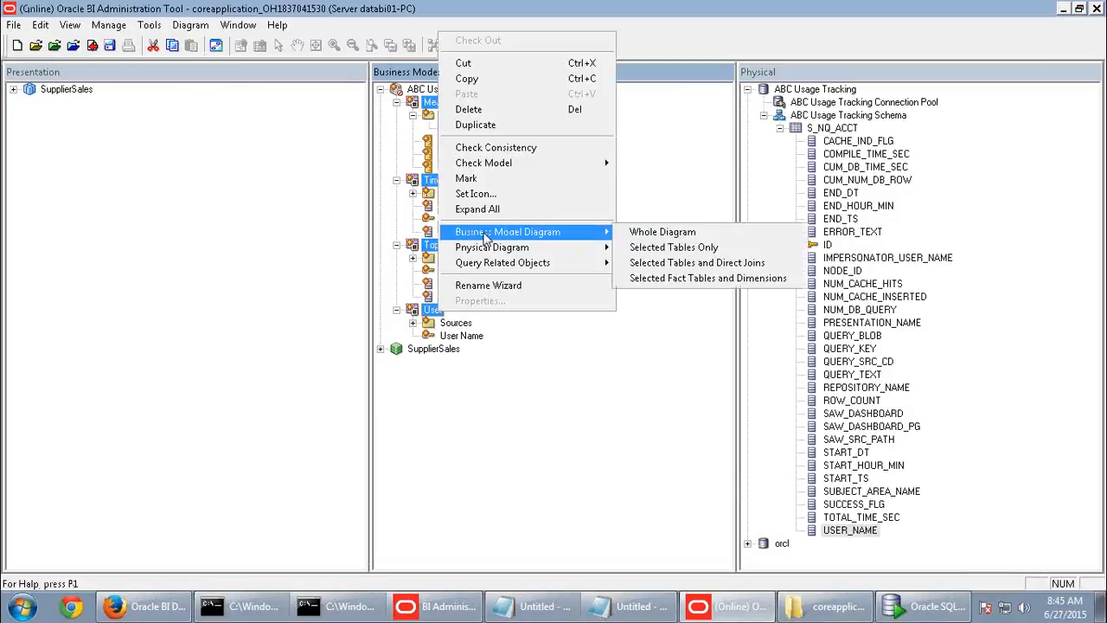
click(671, 247)
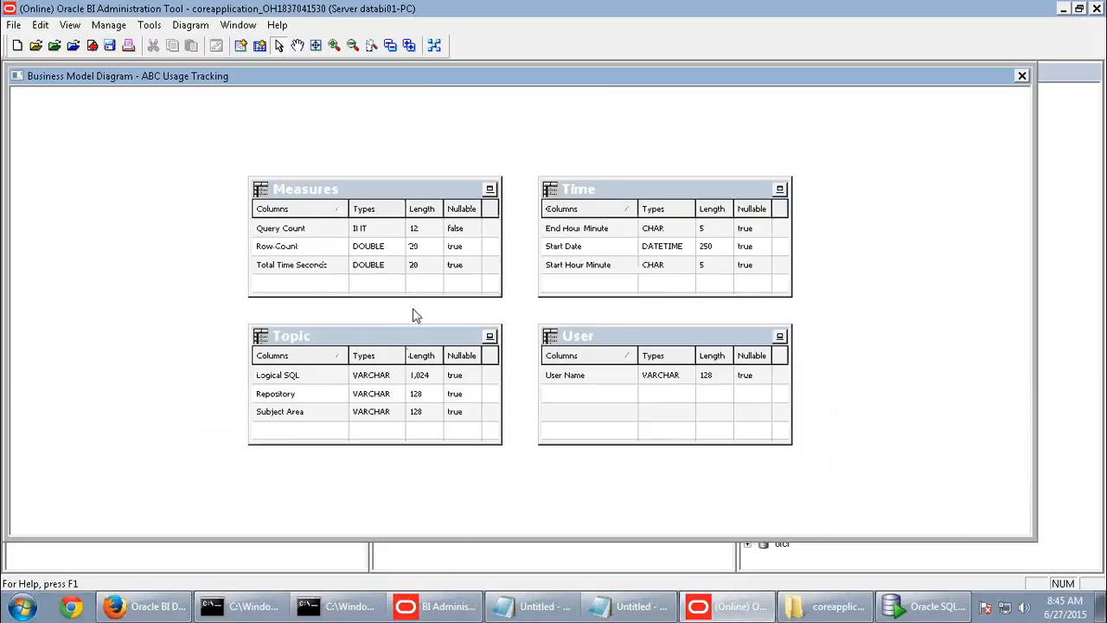
- Arrange the diagram with Measures in the centre, Topic left, Time top and User right
drag(419, 342, 20, 296)
drag(407, 195, 359, 332)
drag(640, 196, 387, 136)
drag(54, 294, 126, 381)
drag(294, 329, 371, 385)
drag(643, 331, 826, 348)
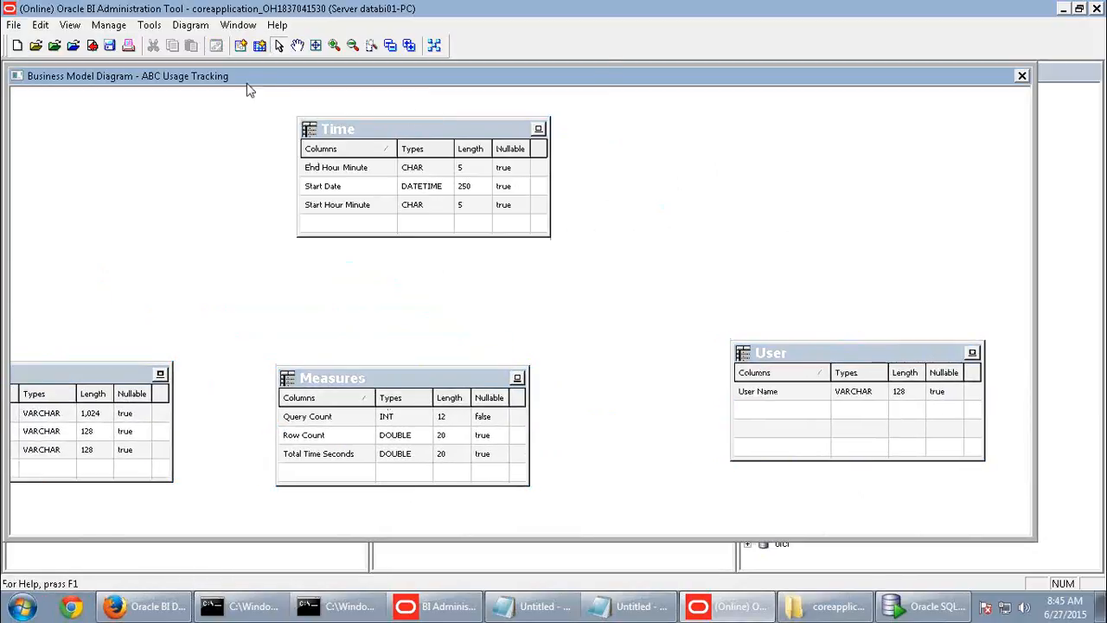
- Draw logical joins from Measures to Topic, Time and User, then close the diagram
click(241, 45)
click(353, 447)
click(31, 424)
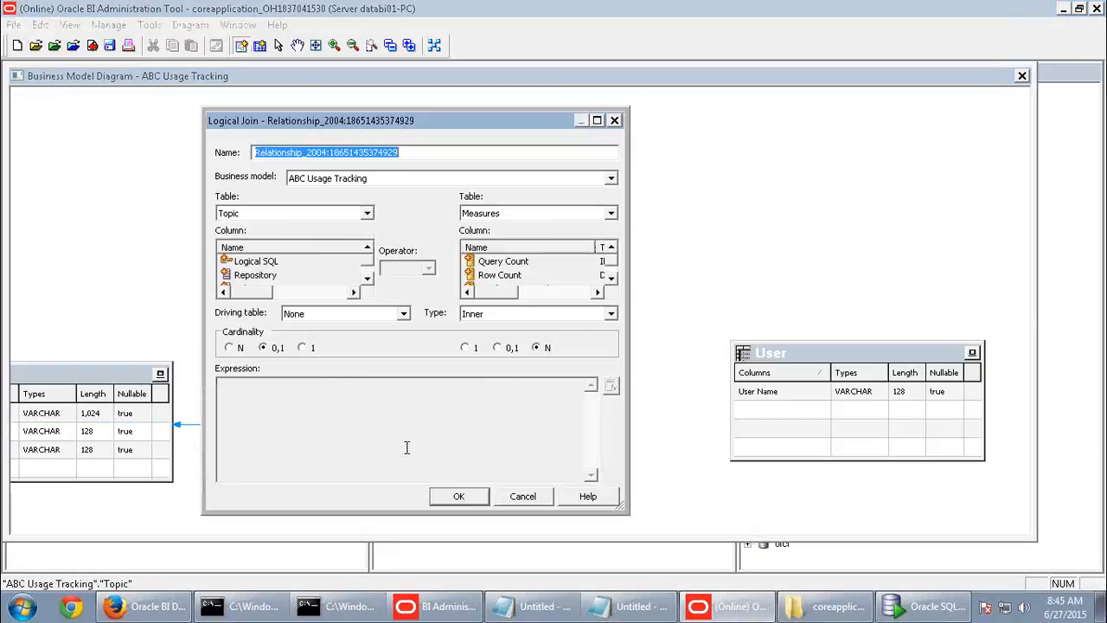
click(458, 496)
click(391, 372)
click(405, 212)
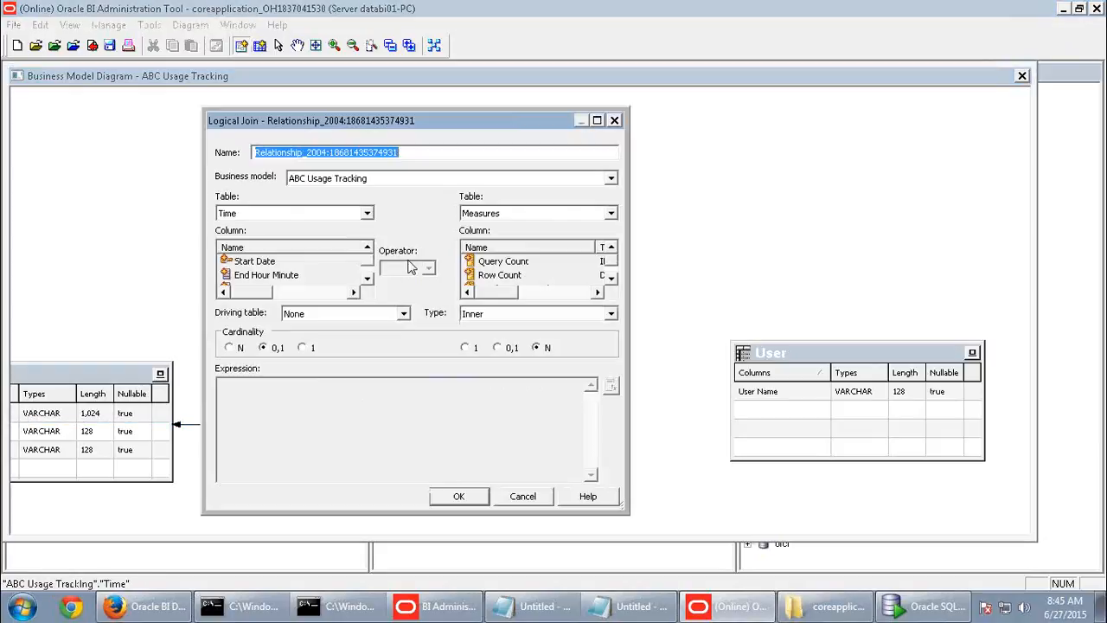
click(458, 496)
click(464, 440)
click(835, 423)
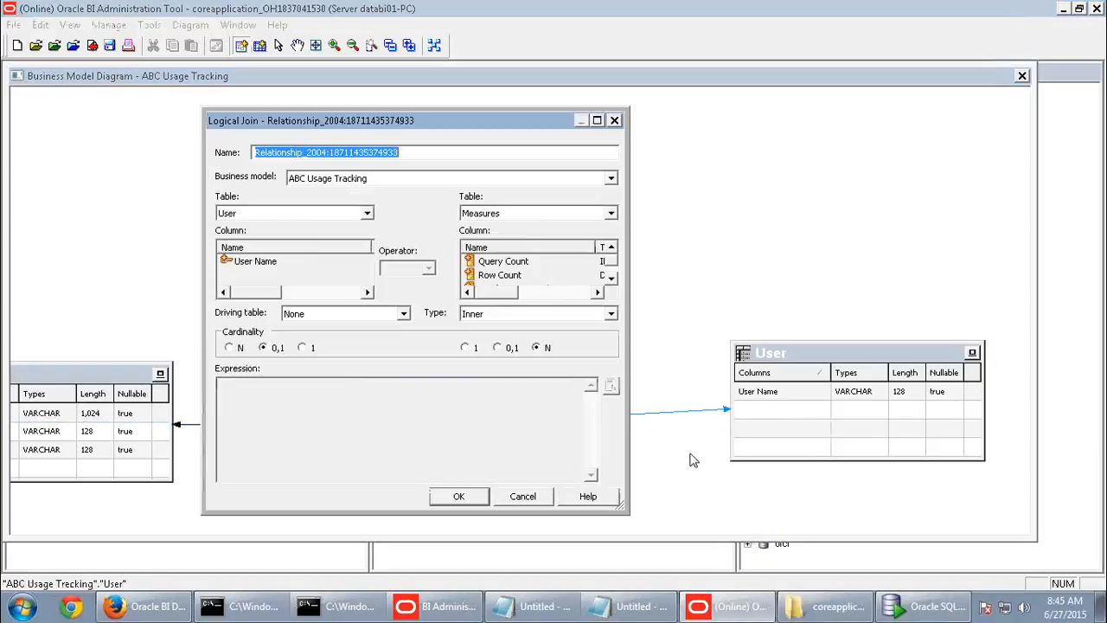
click(458, 496)
click(1021, 77)
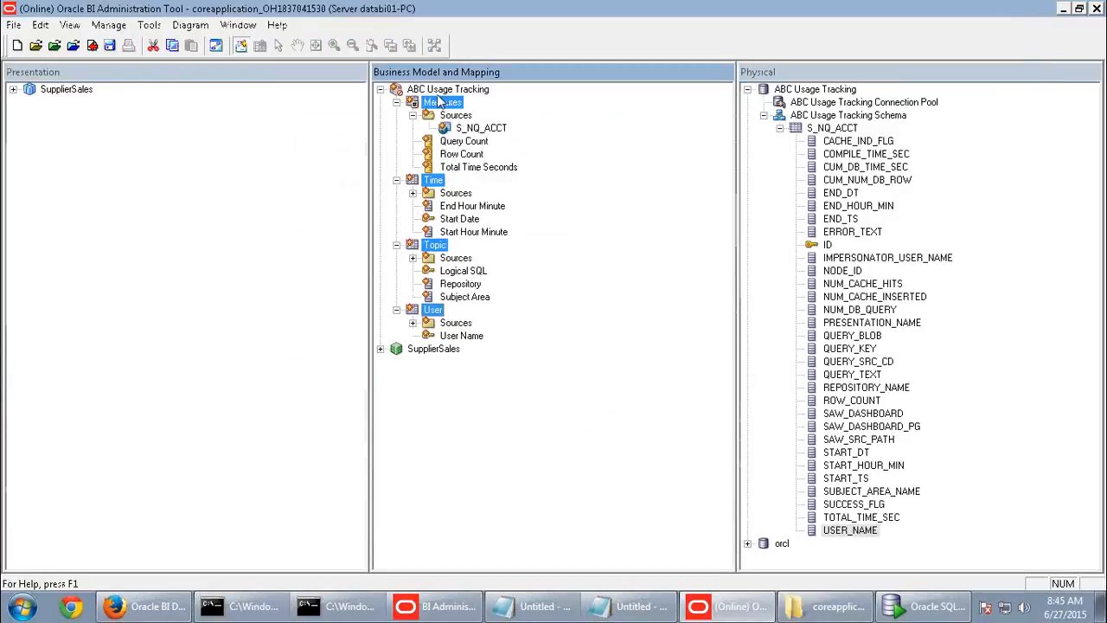
- Copy ABC Usage Tracking into the Presentation layer and check in, making it available for queries
click(440, 90)
drag(436, 95, 76, 175)
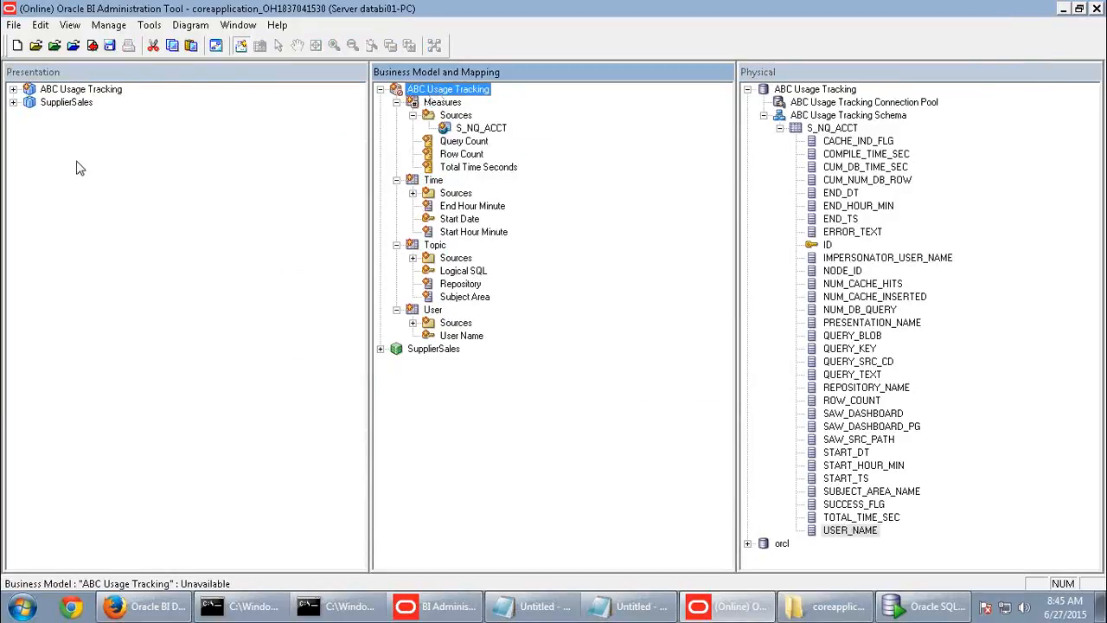
click(93, 46)
click(488, 341)
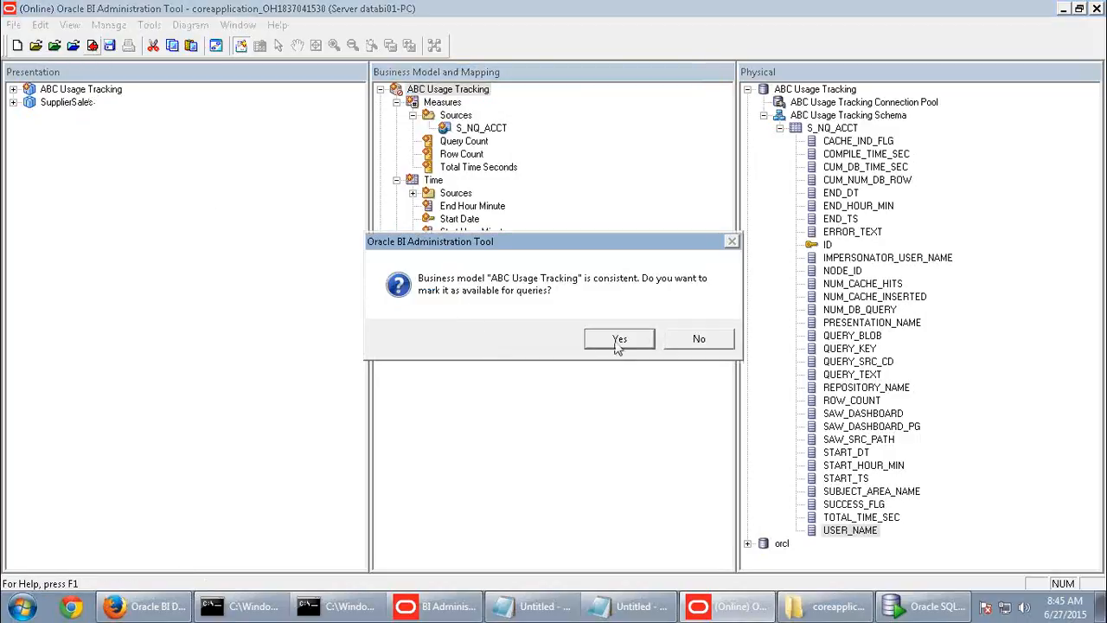
click(623, 339)
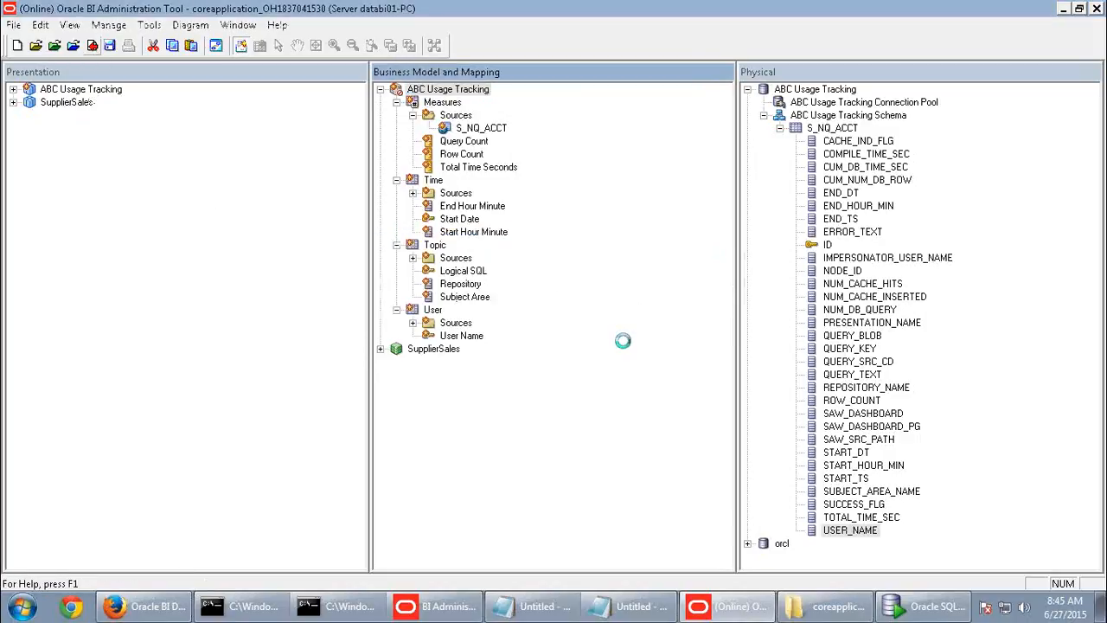
click(704, 338)
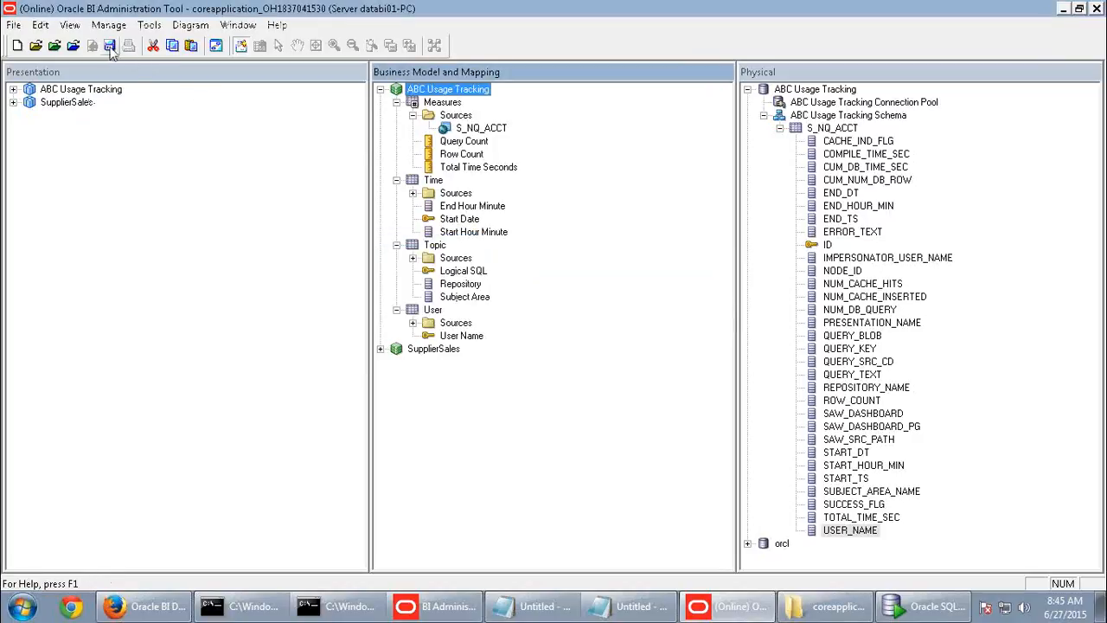
click(145, 606)
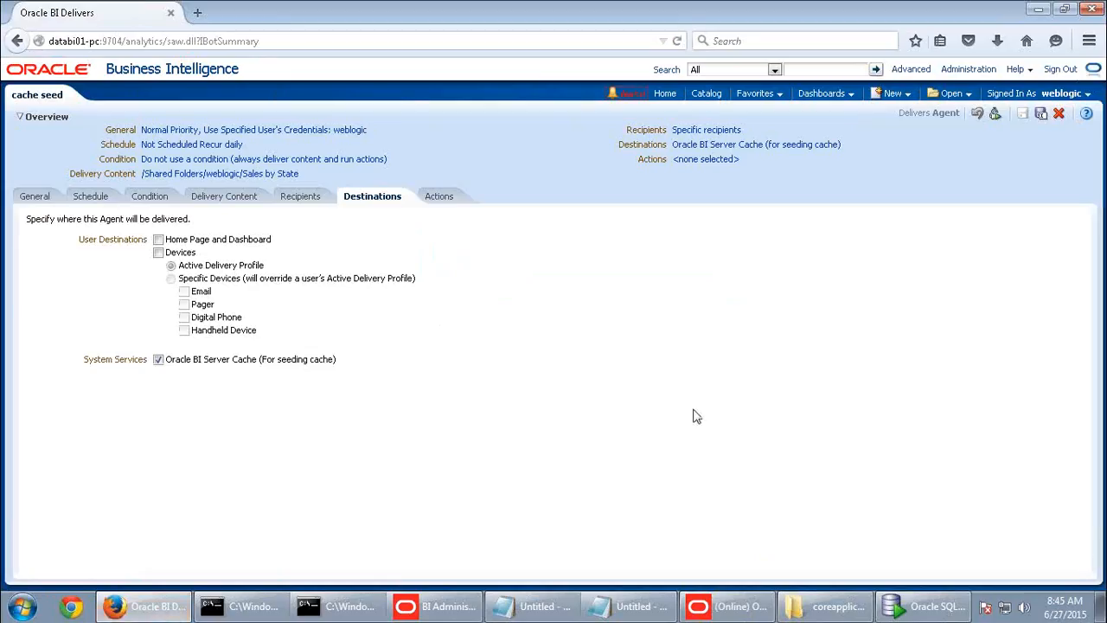
- Sign out of Oracle Business Intelligence, go to the Sign In page, then return to the Administration Tool
click(1060, 69)
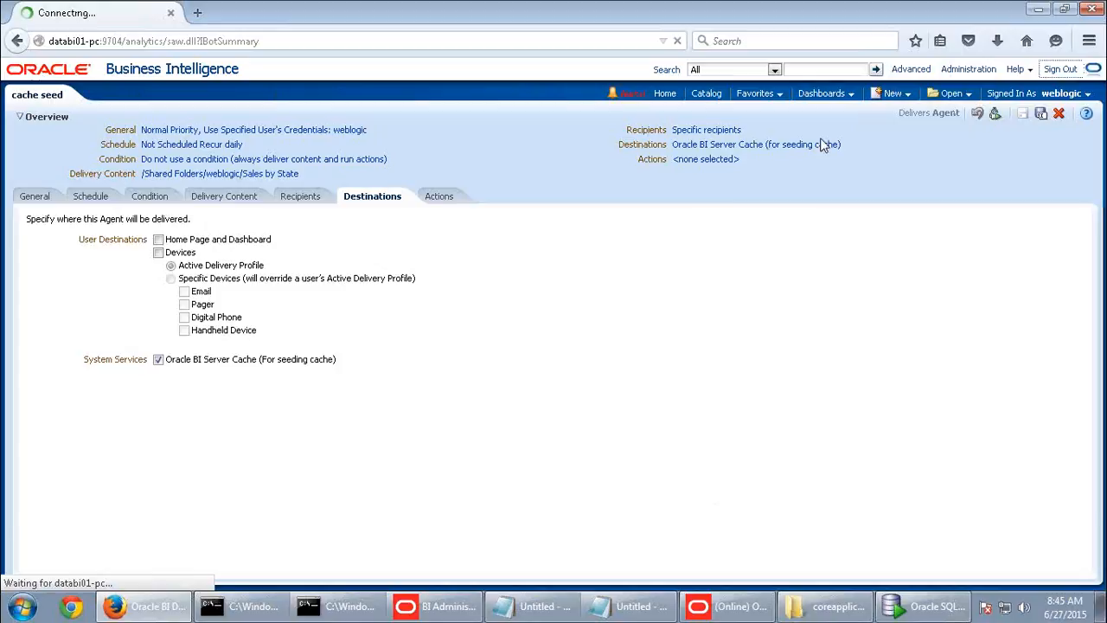
click(460, 264)
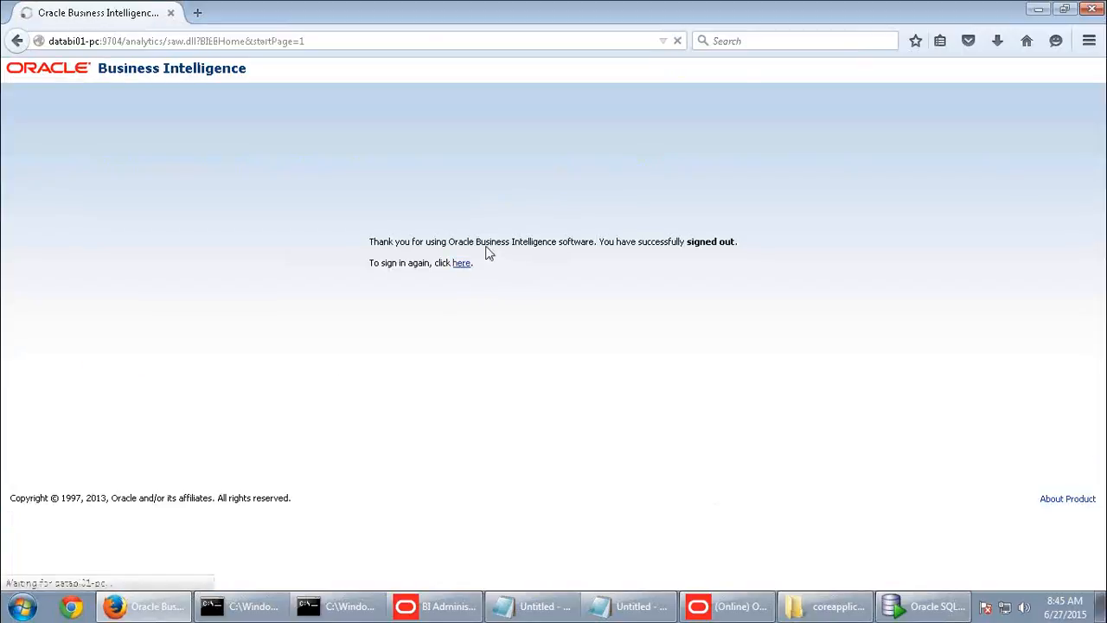
click(480, 223)
click(800, 228)
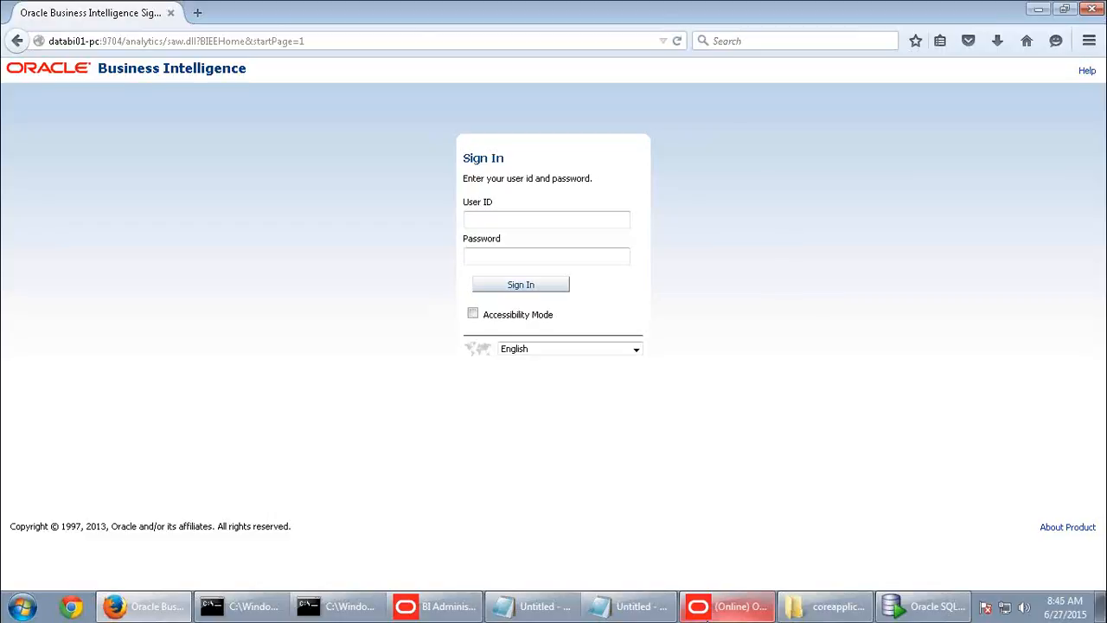
click(727, 605)
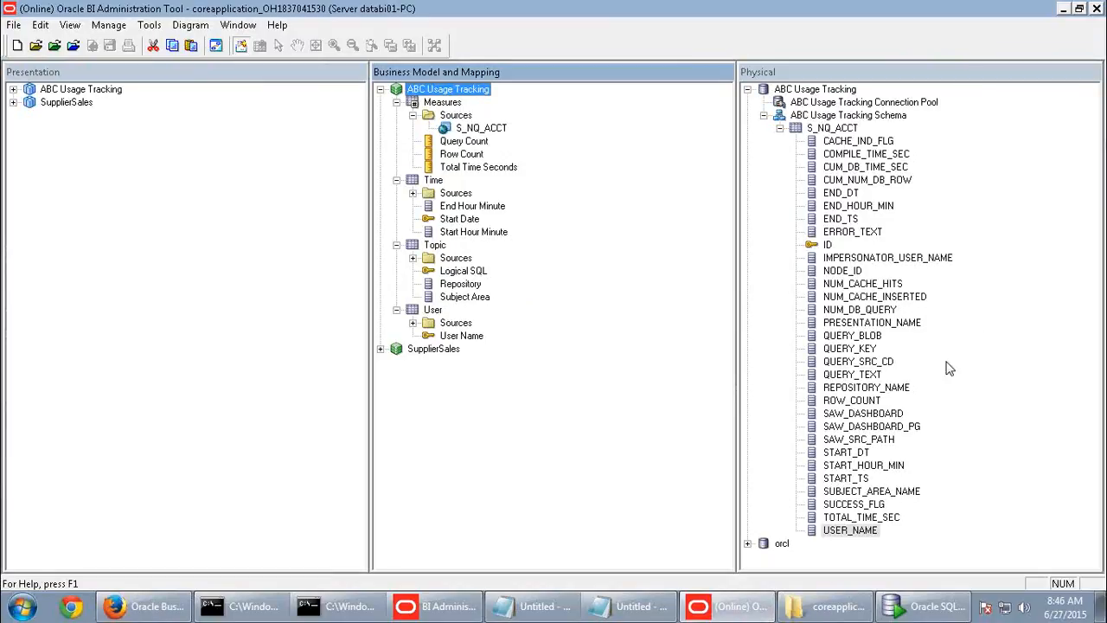
- Open NQSConfig.INI in a maximized Notepad and find its Usage Tracking section
click(826, 605)
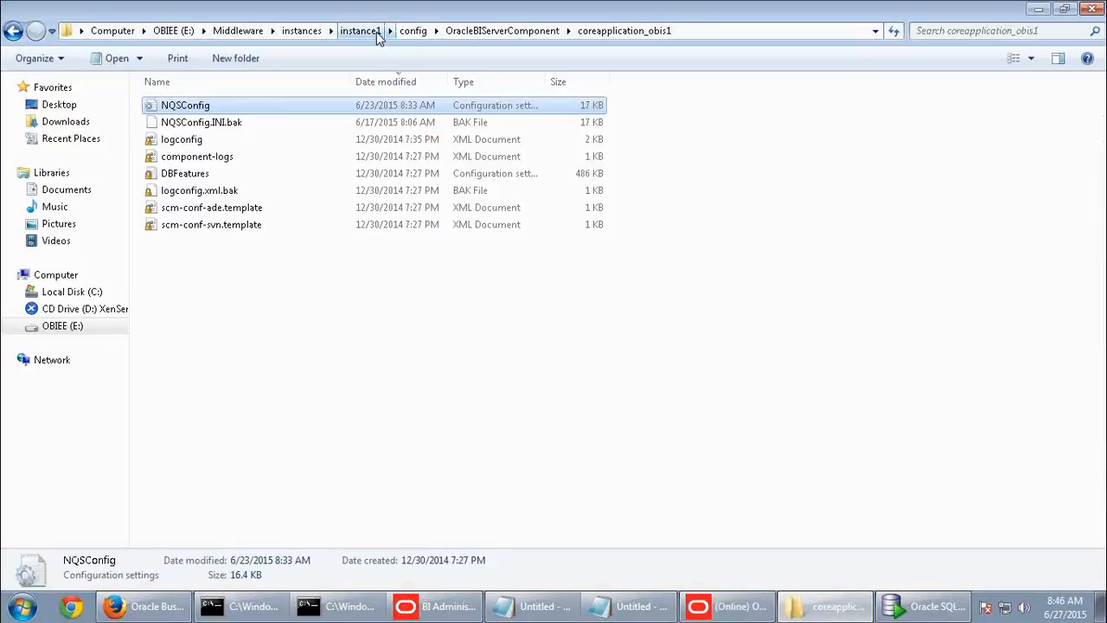
double_click(191, 111)
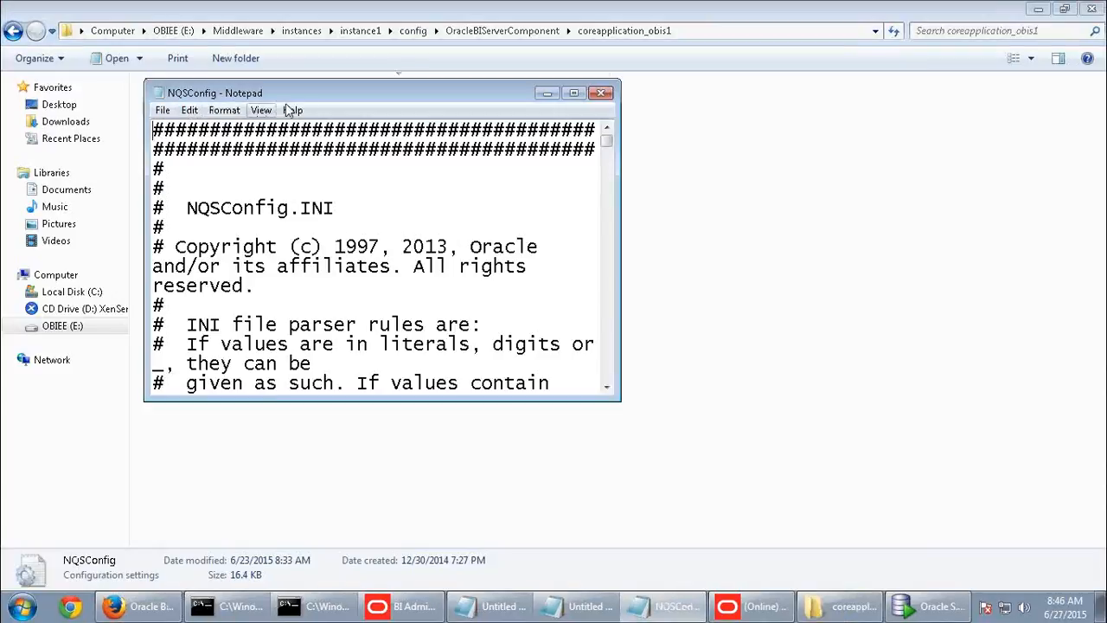
double_click(299, 95)
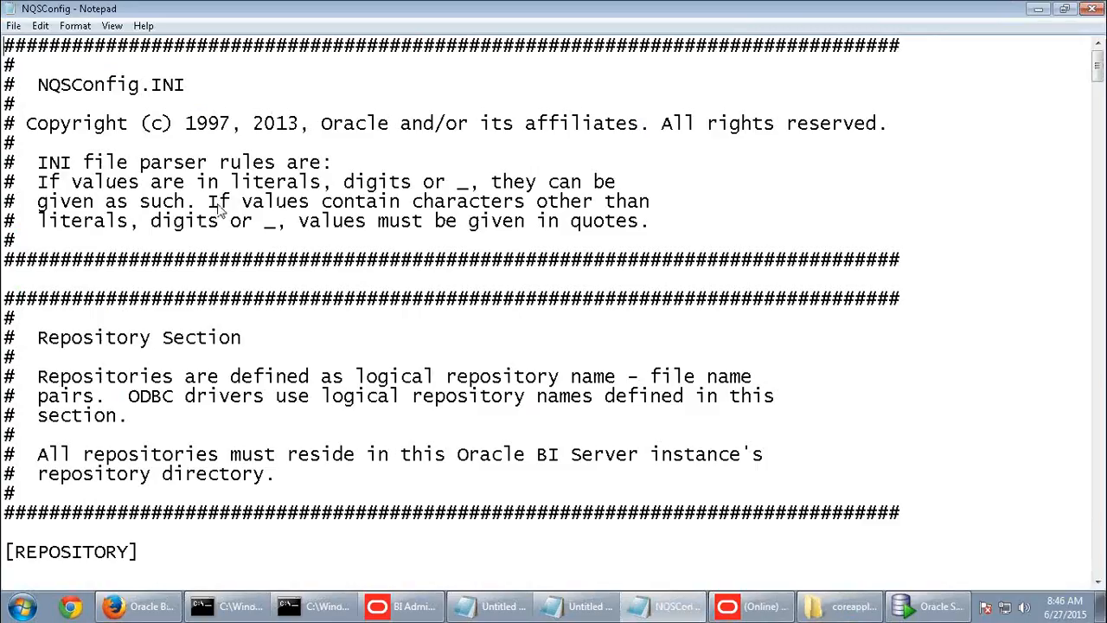
key(ctrl+f)
text(usa)
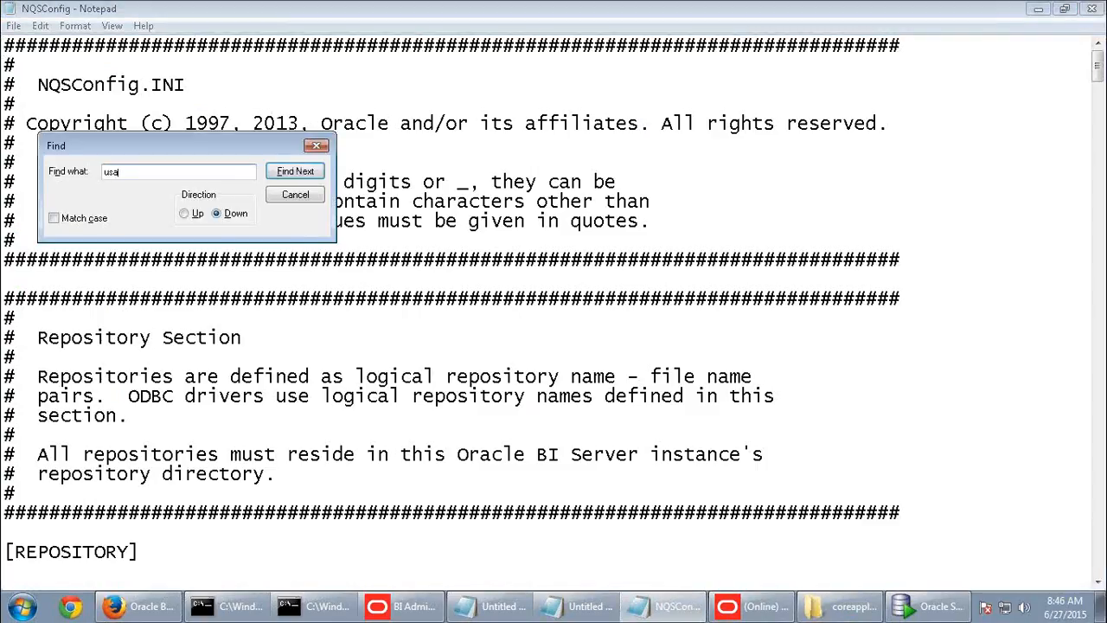
key(Return)
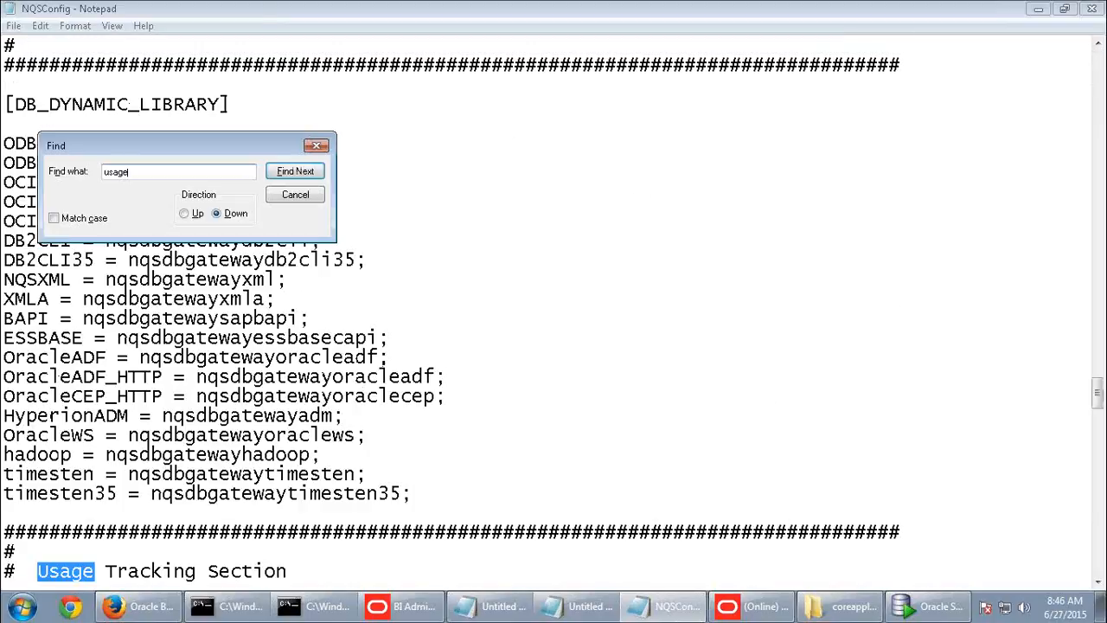
click(295, 195)
scroll(500, 340, down, 2)
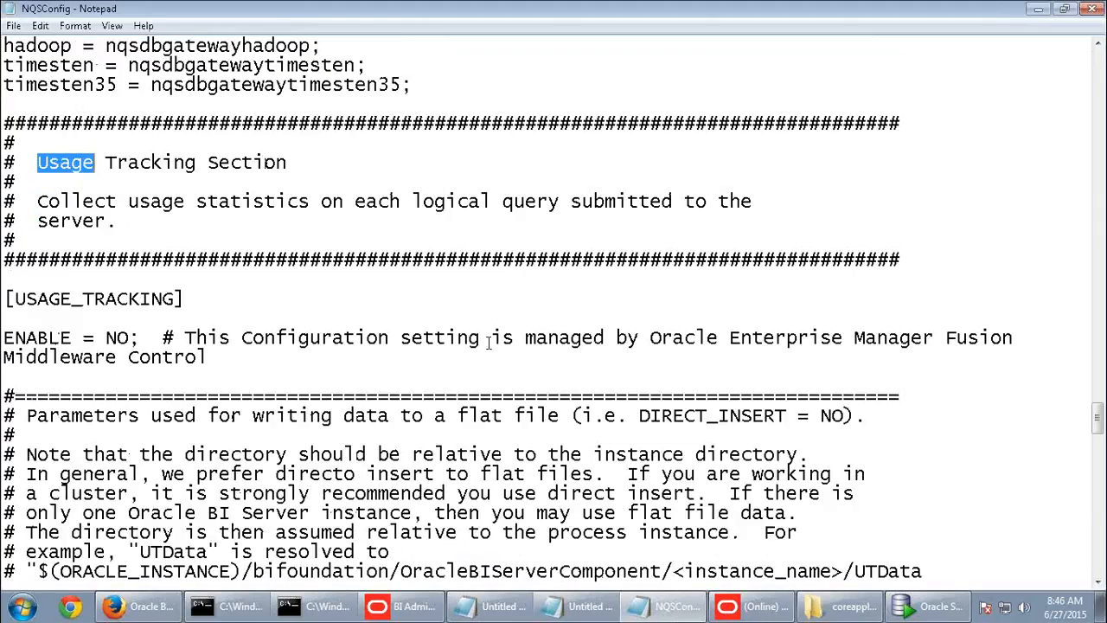
scroll(489, 342, down, 1)
drag(310, 278, 546, 295)
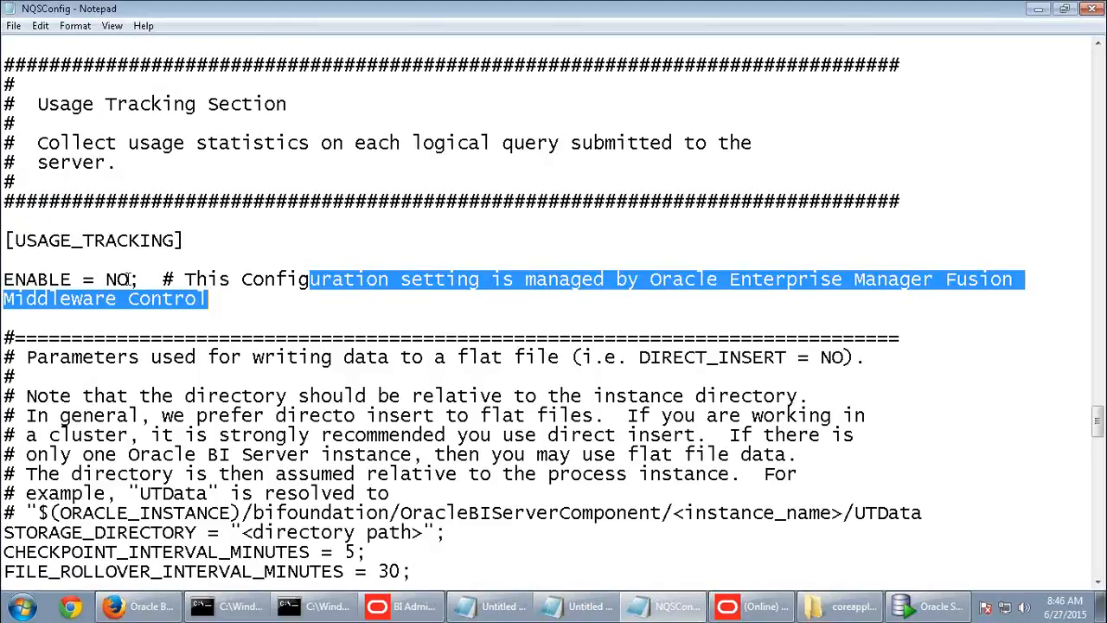
- Change the Usage Tracking ENABLE value from NO to YES
click(128, 279)
key(BackSpace)
key(BackSpace)
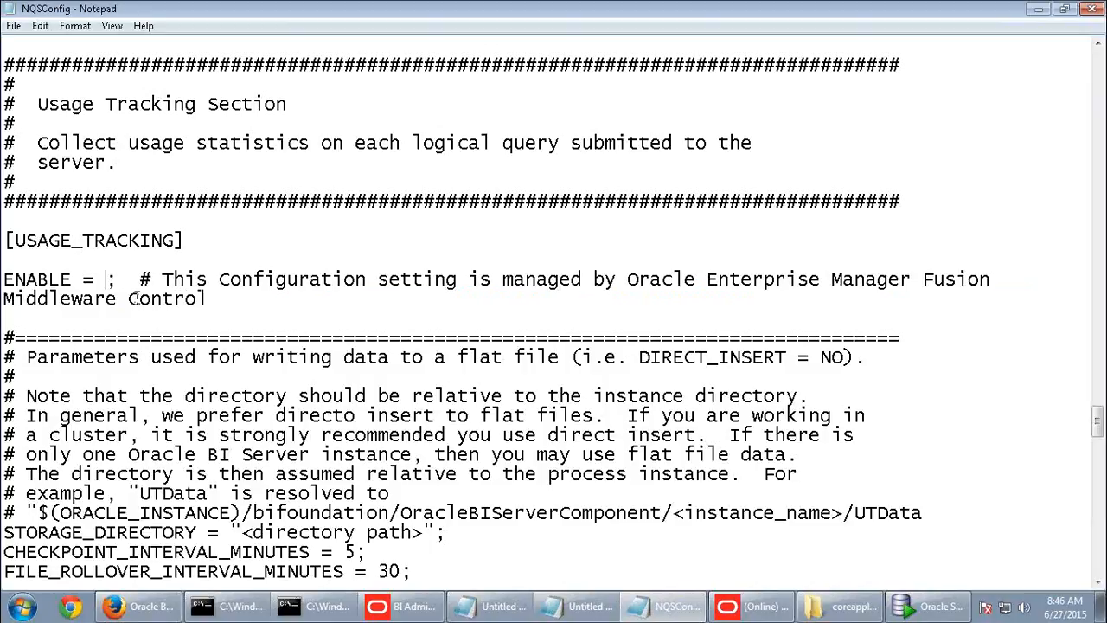
text(YES)
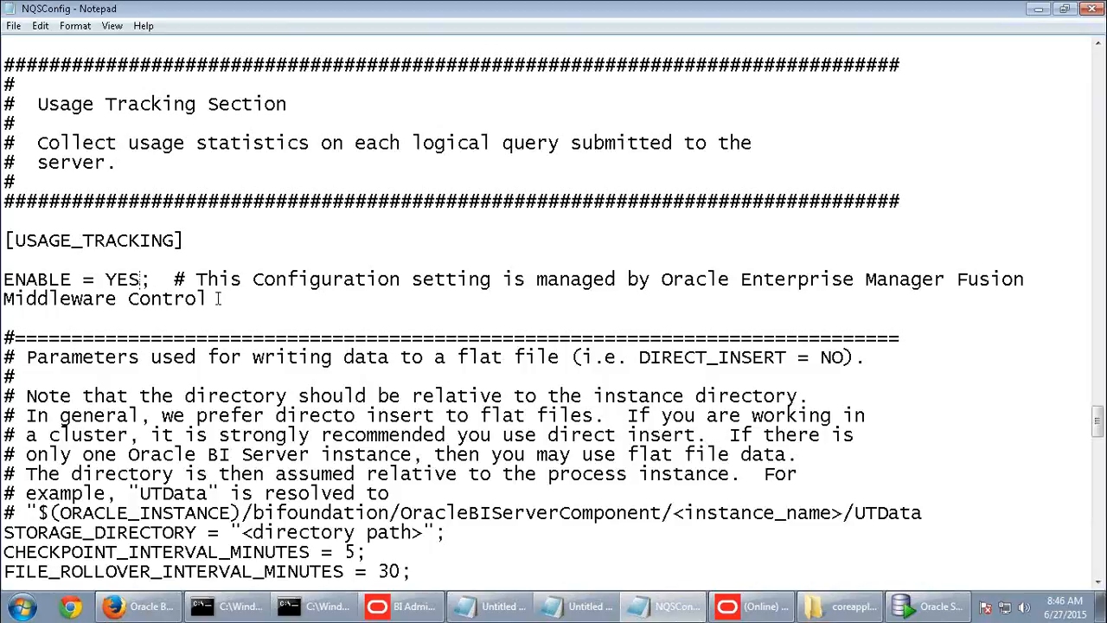
- Review DIRECT_INSERT and the Database, Catalog, Schema and Table placeholders in PHYSICAL_TABLE_NAME
scroll(218, 298, down, 7)
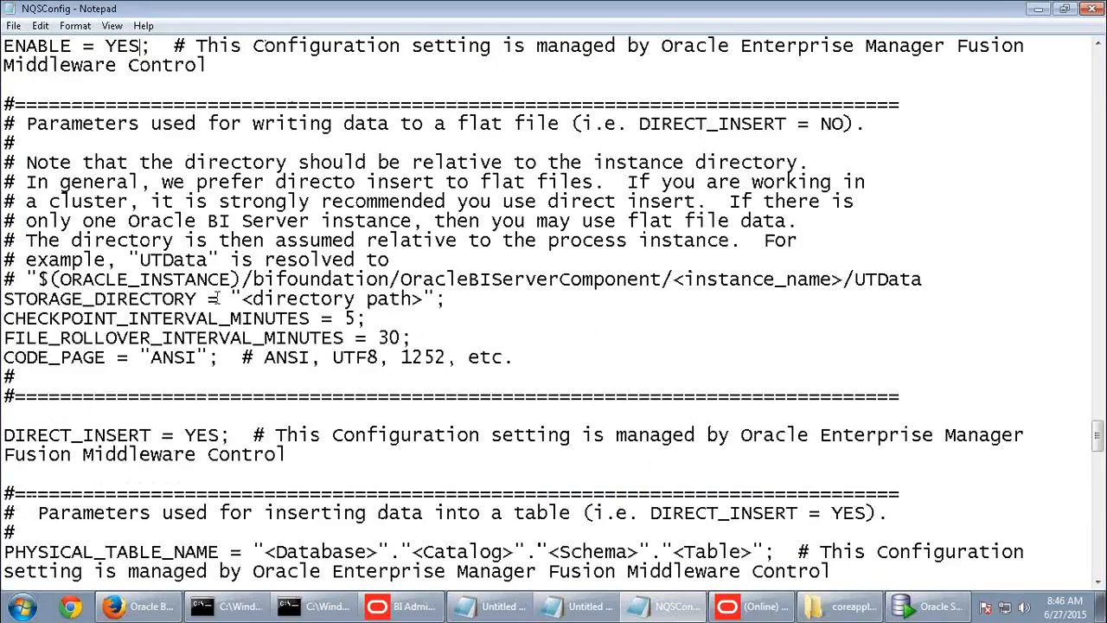
scroll(218, 298, down, 1)
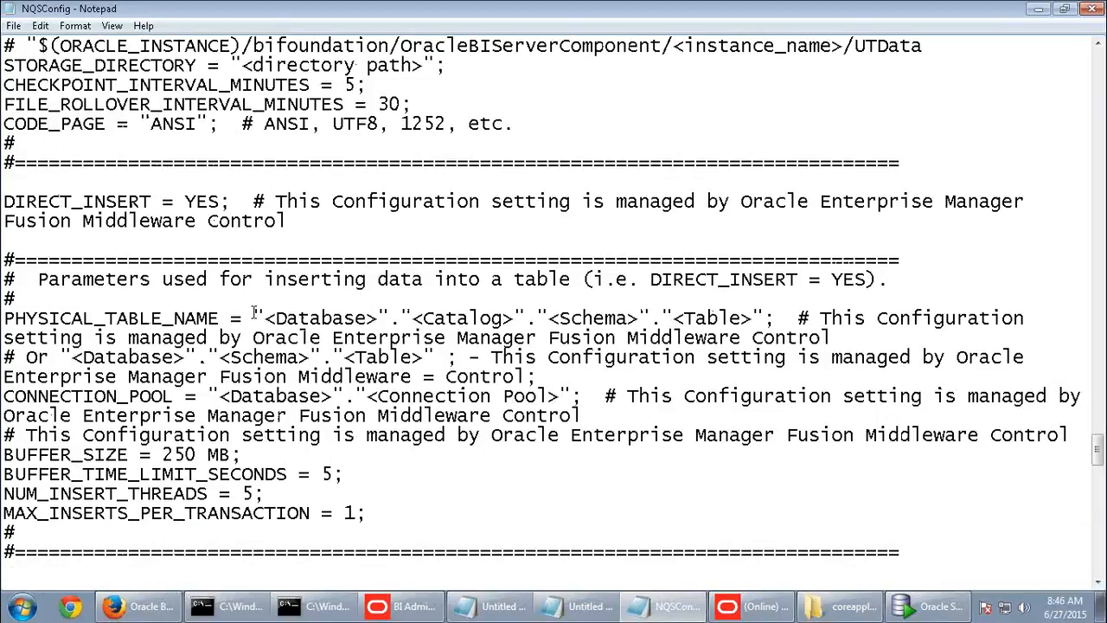
drag(264, 318, 333, 319)
drag(412, 319, 471, 318)
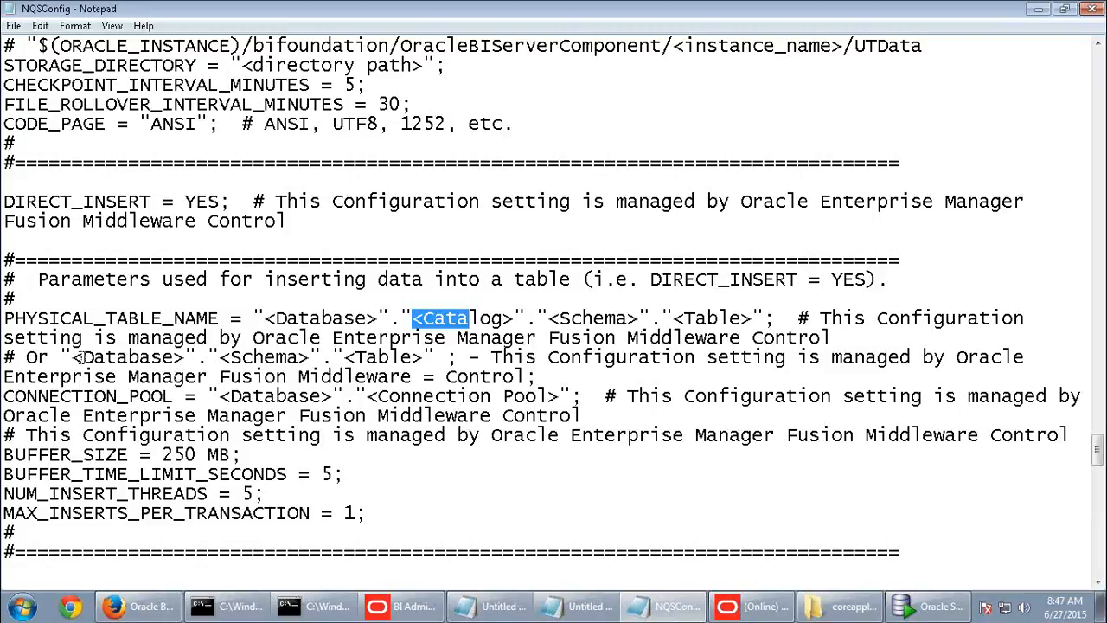
drag(76, 357, 140, 357)
click(253, 357)
click(379, 354)
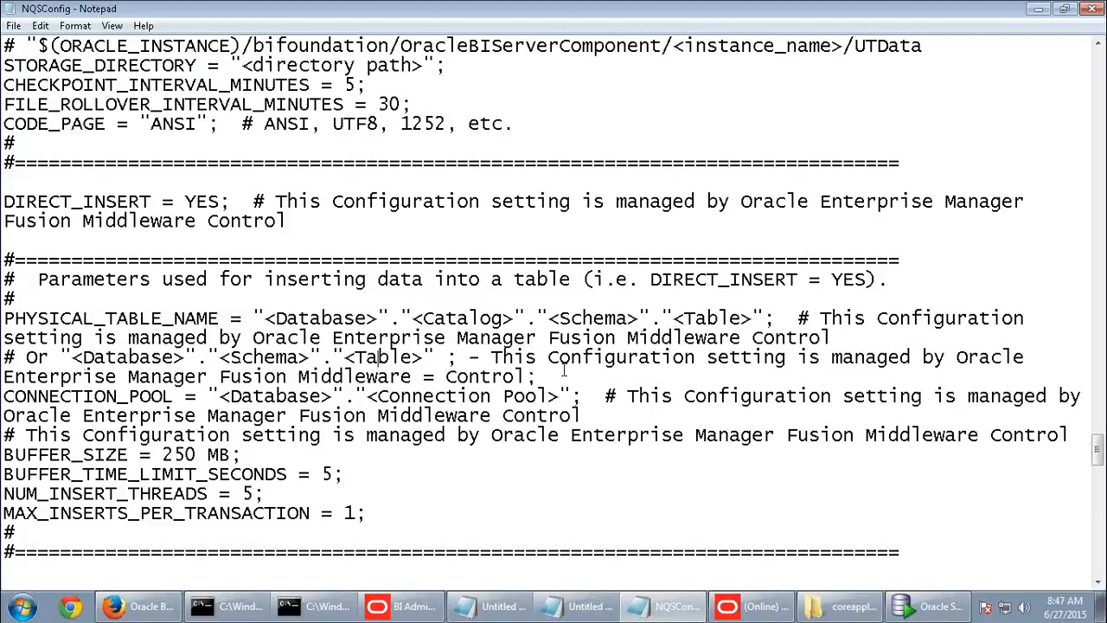
- Check out the ABC Usage Tracking database, paste its name over <Database>, and delete the <Catalog> part
click(766, 610)
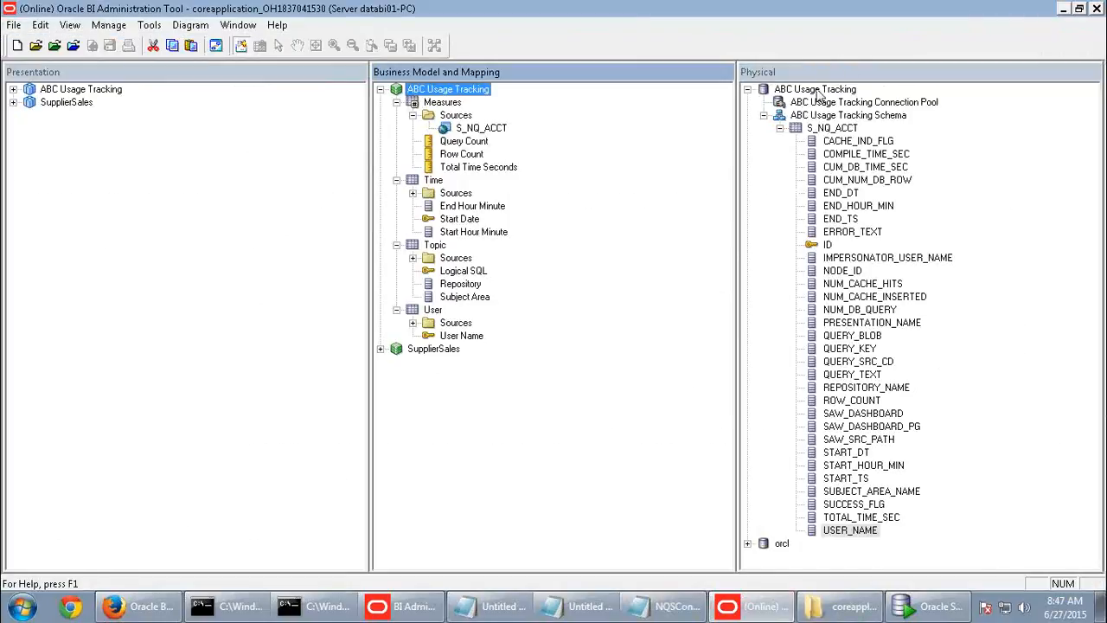
click(816, 90)
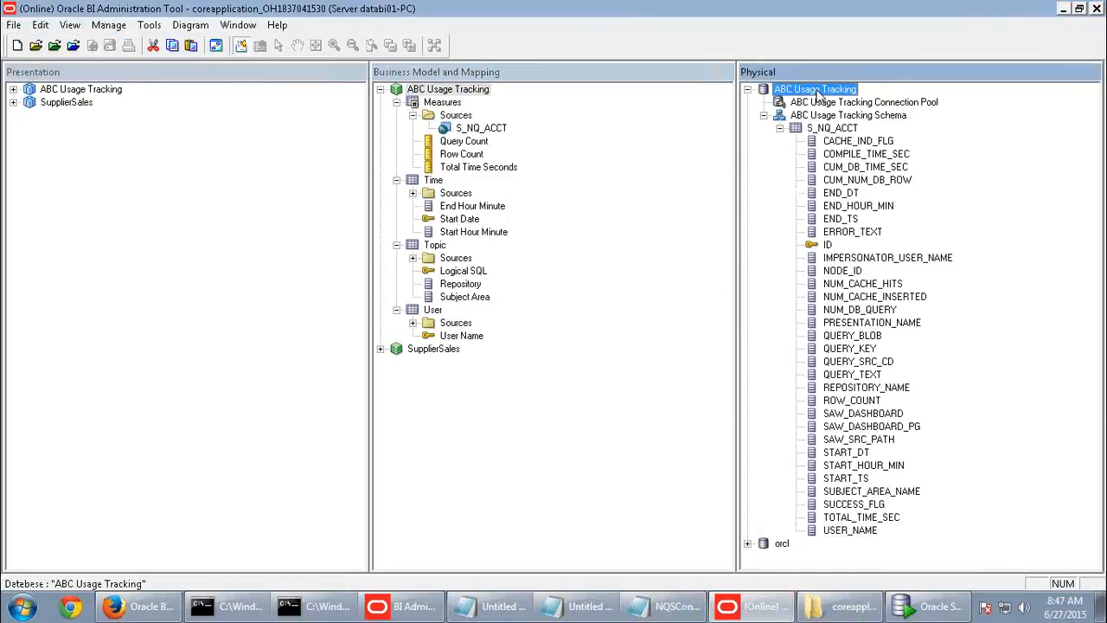
click(820, 104)
click(818, 91)
right_click(818, 93)
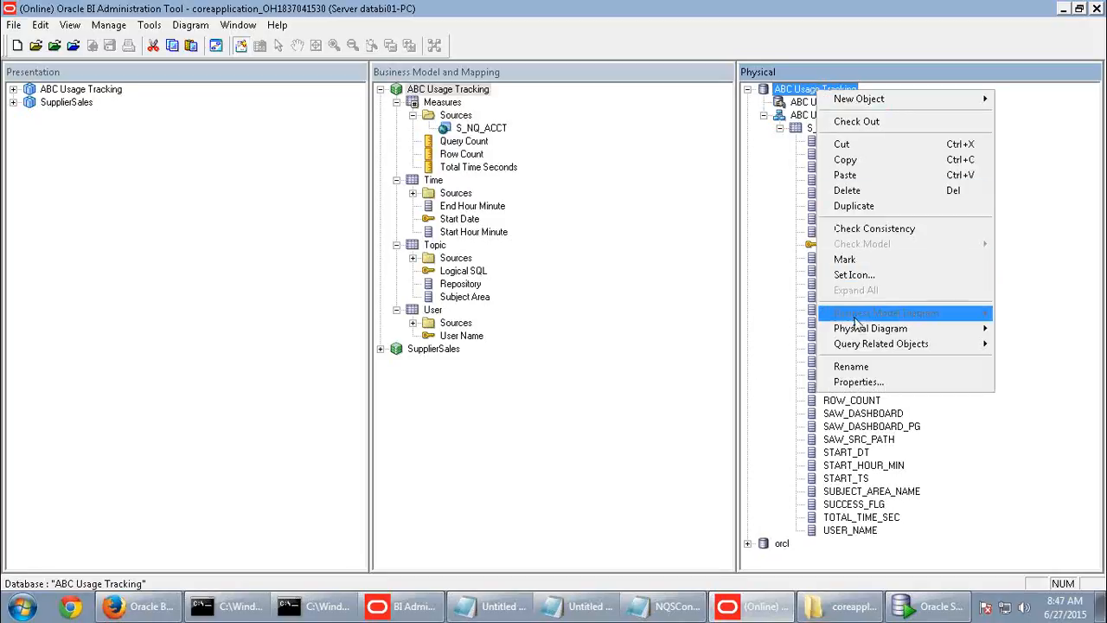
click(853, 367)
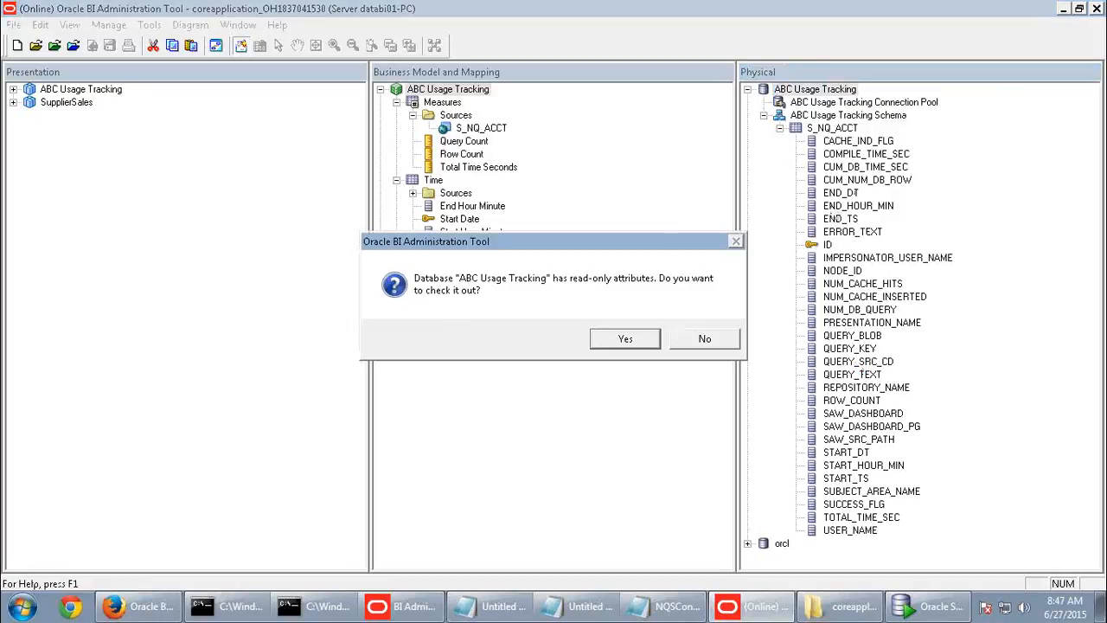
click(623, 340)
key(ctrl+c)
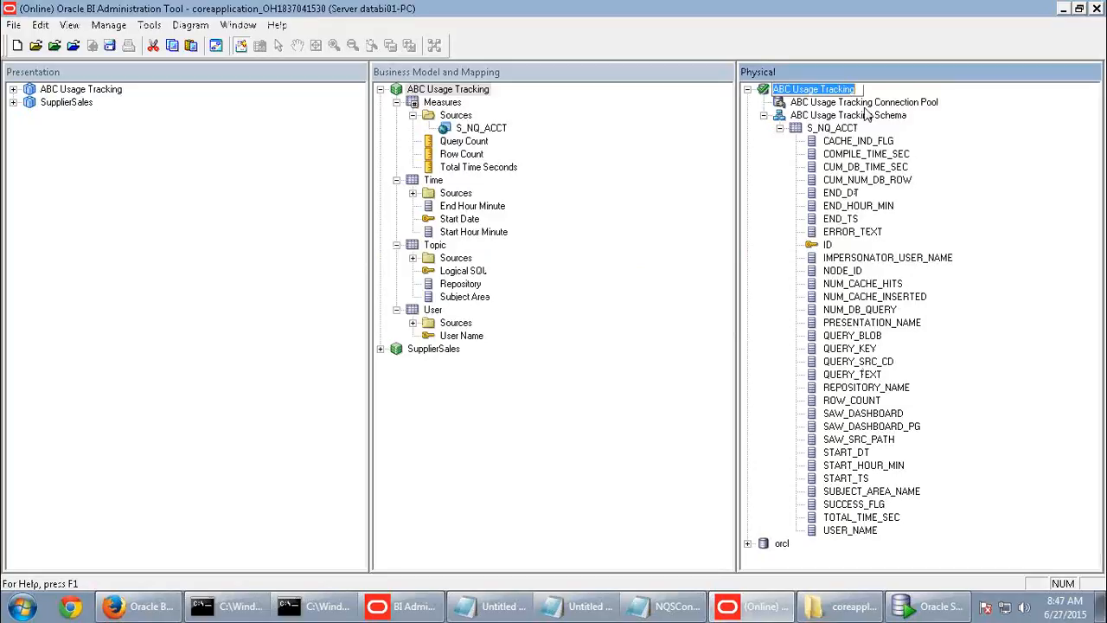
key(alt+Tab)
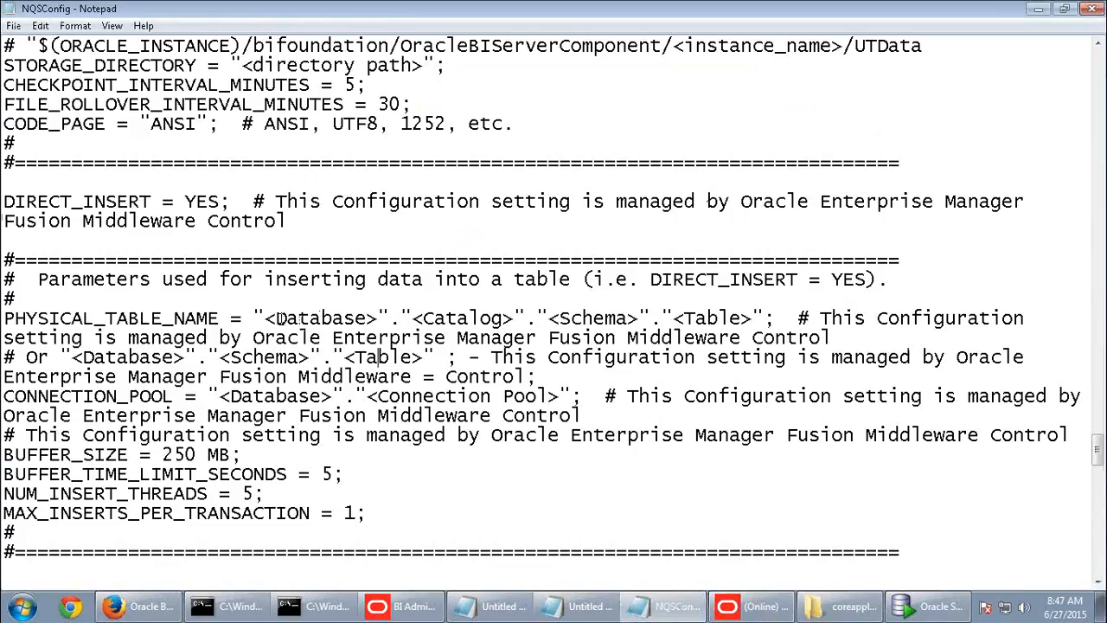
drag(267, 319, 378, 318)
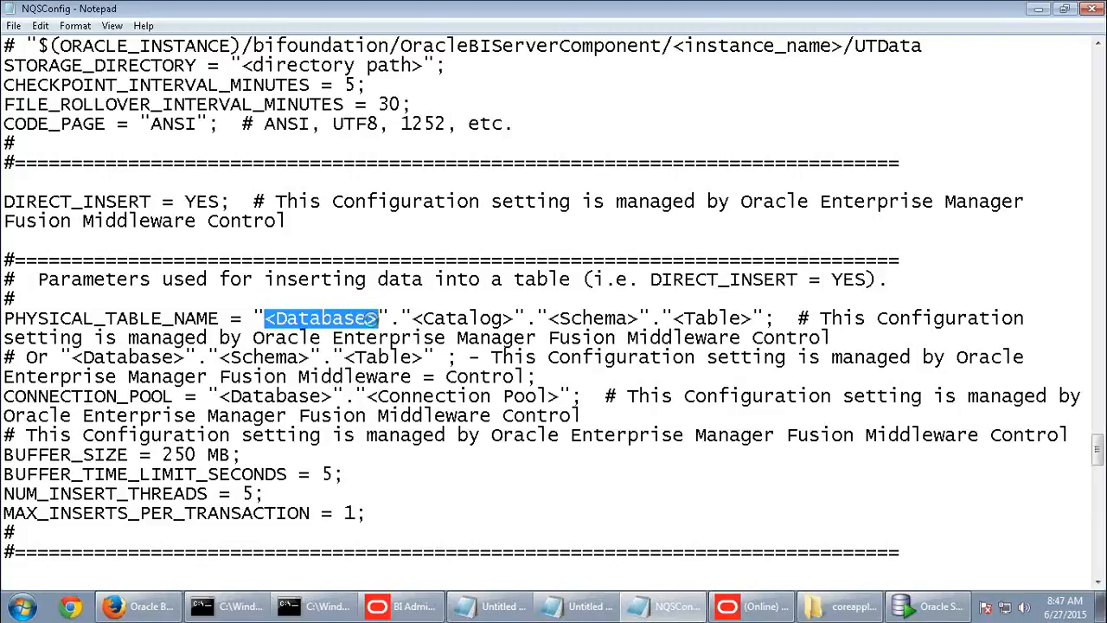
key(ctrl+v)
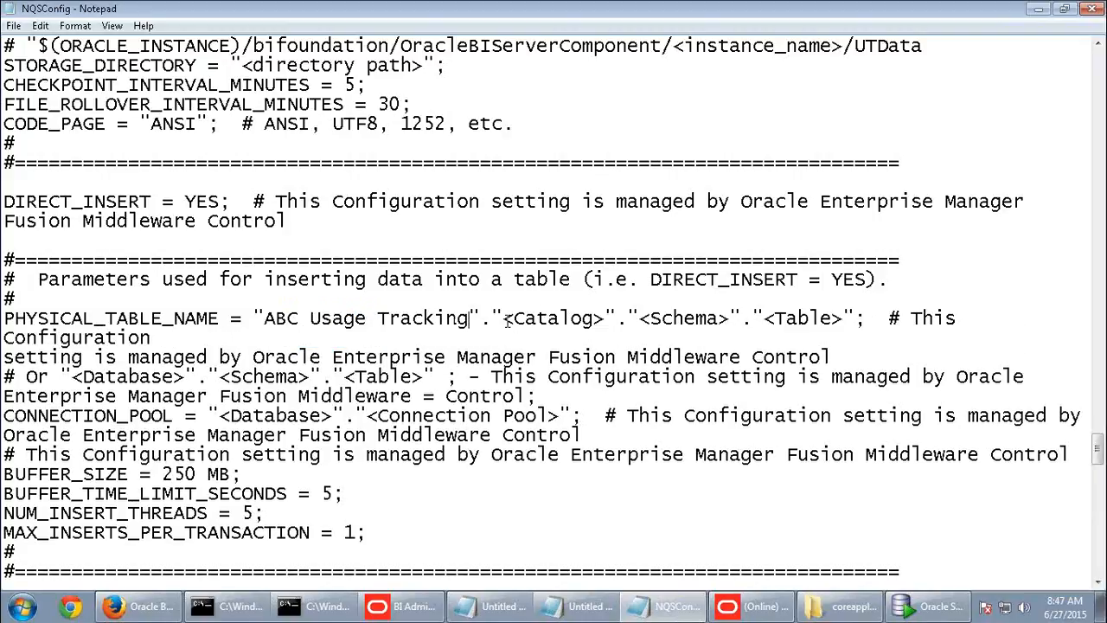
drag(504, 318, 606, 319)
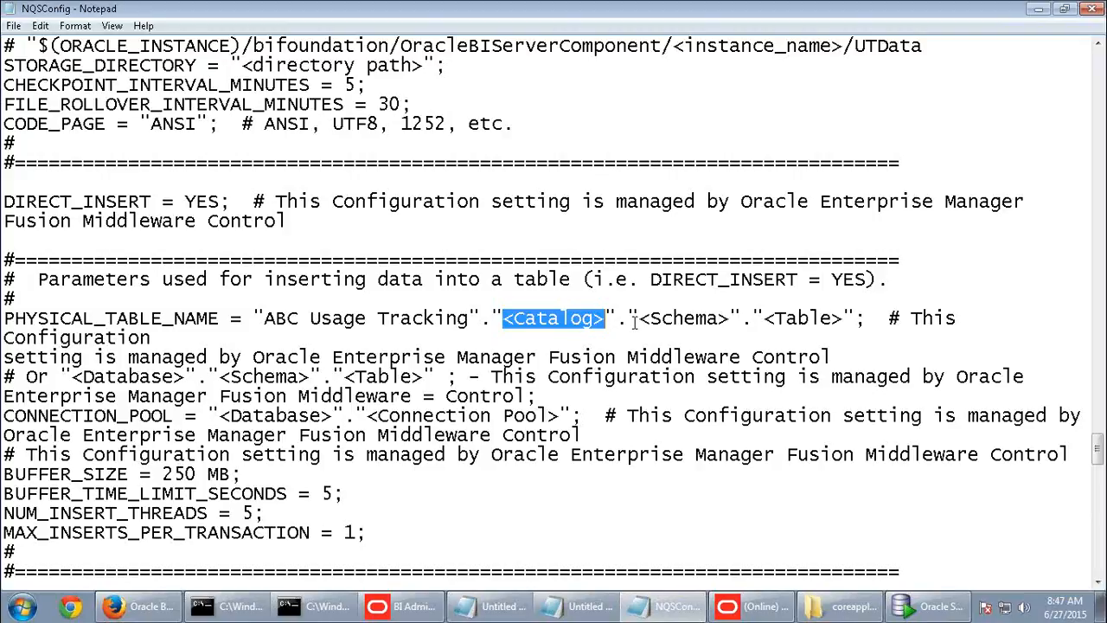
drag(627, 319, 481, 319)
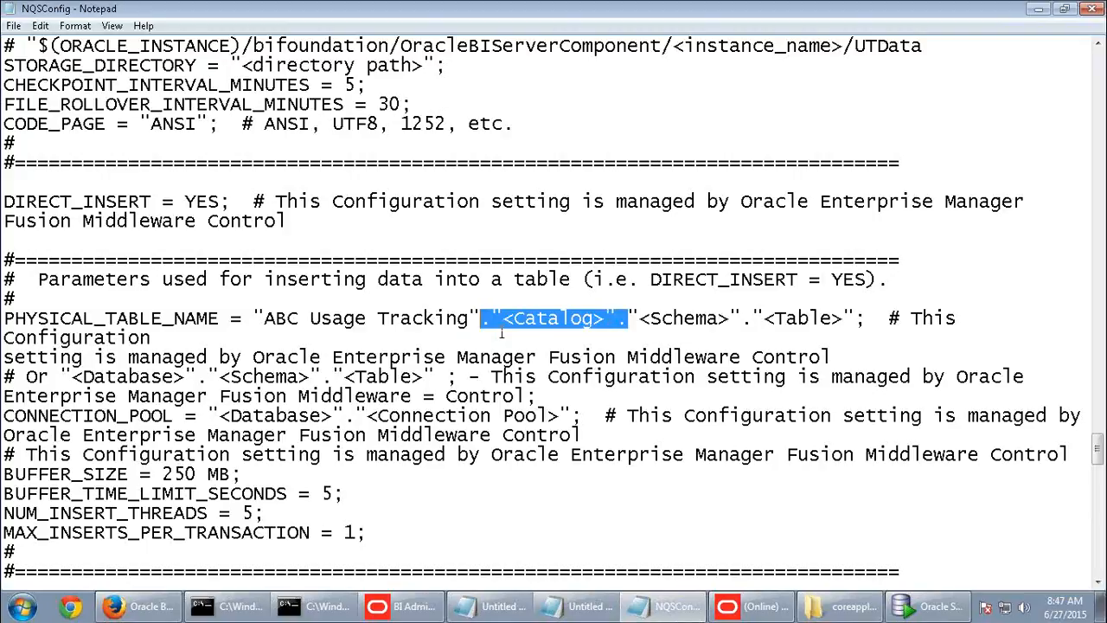
key(Delete)
- Check out the ABC Usage Tracking Schema and paste its name over <Schema> in PHYSICAL_TABLE_NAME
key(alt+Tab)
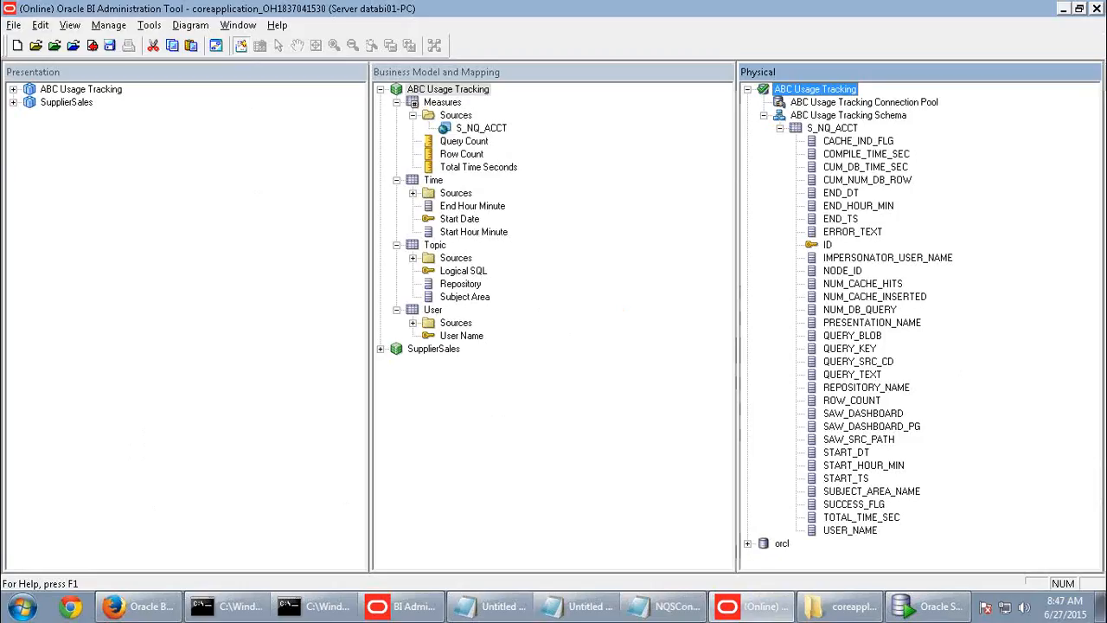
click(891, 117)
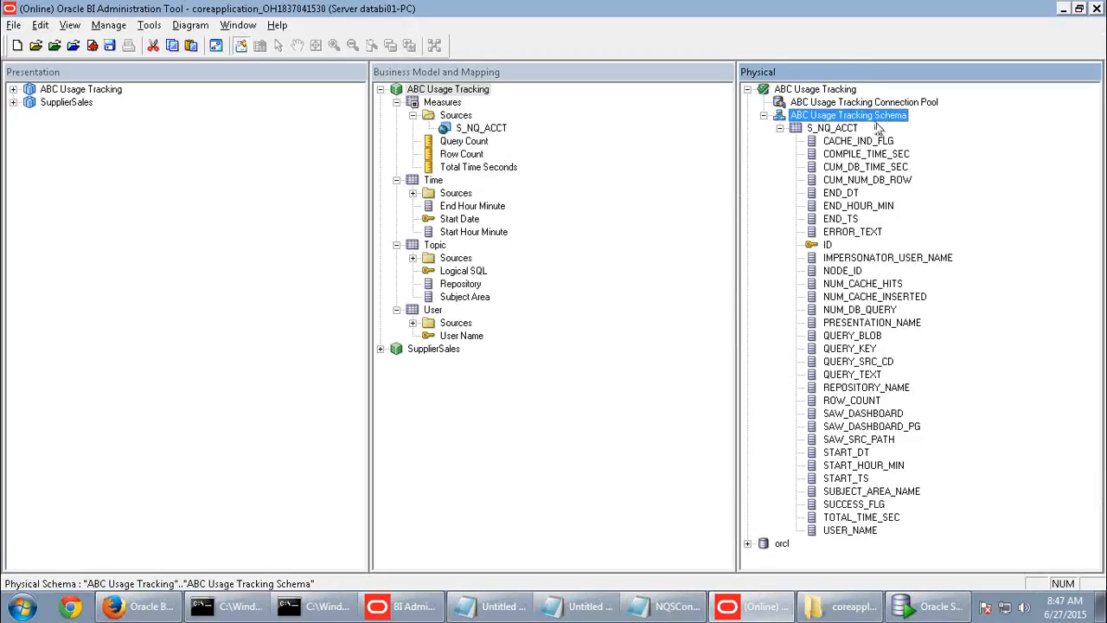
right_click(877, 119)
click(907, 399)
click(636, 337)
key(ctrl+c)
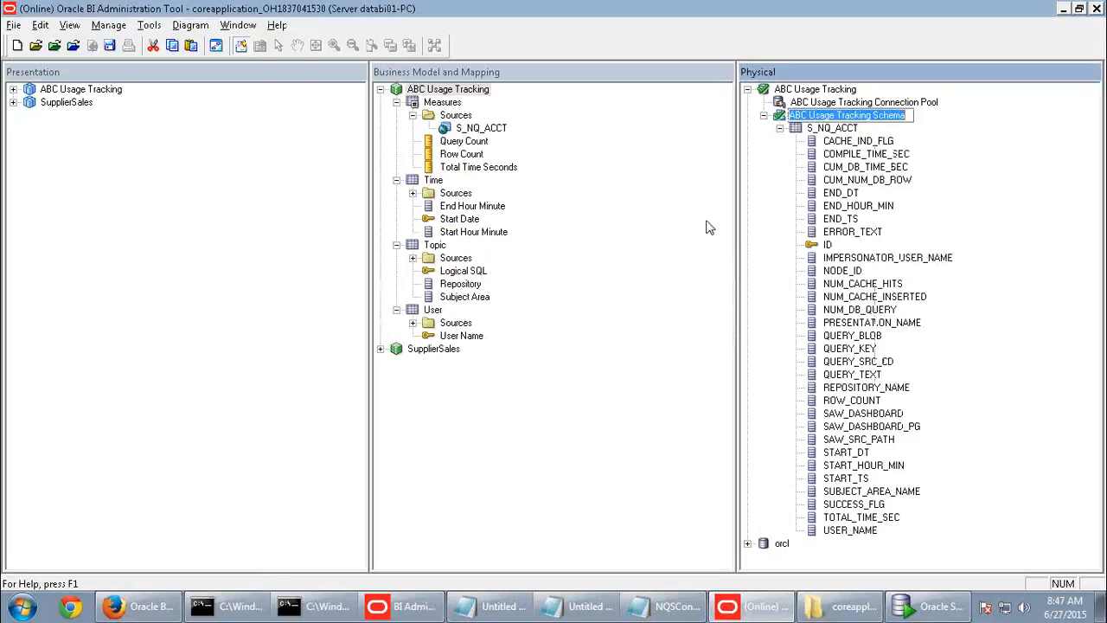
key(alt+Tab)
drag(500, 319, 593, 319)
key(ctrl+v)
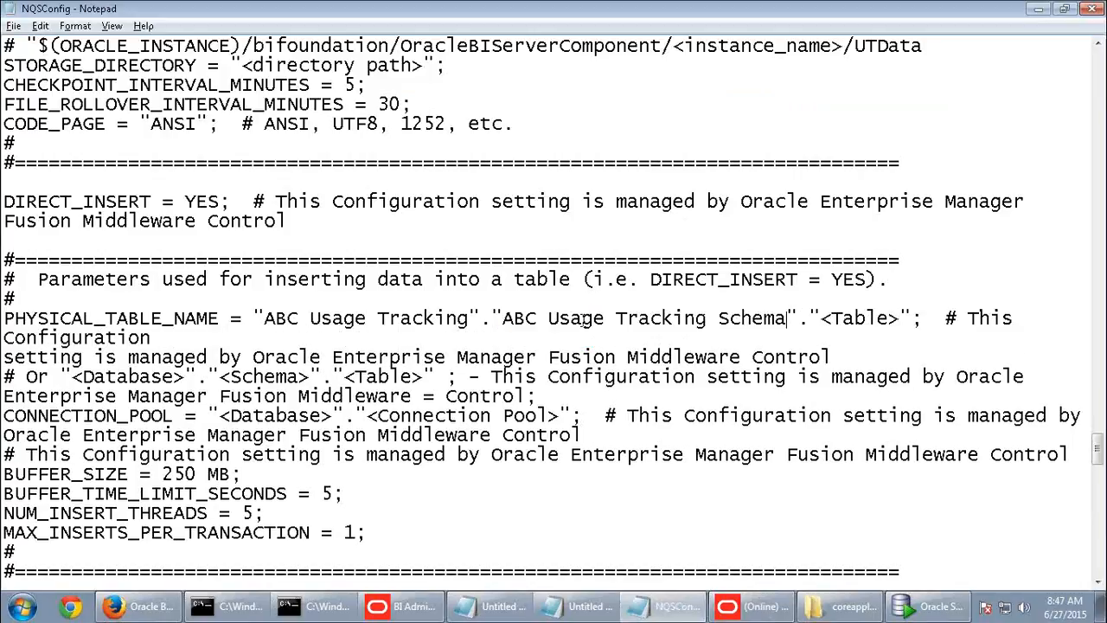
key(alt+Tab)
- Check out S_NQ_ACCT with its columns and paste it over <Table> in PHYSICAL_TABLE_NAME
click(828, 129)
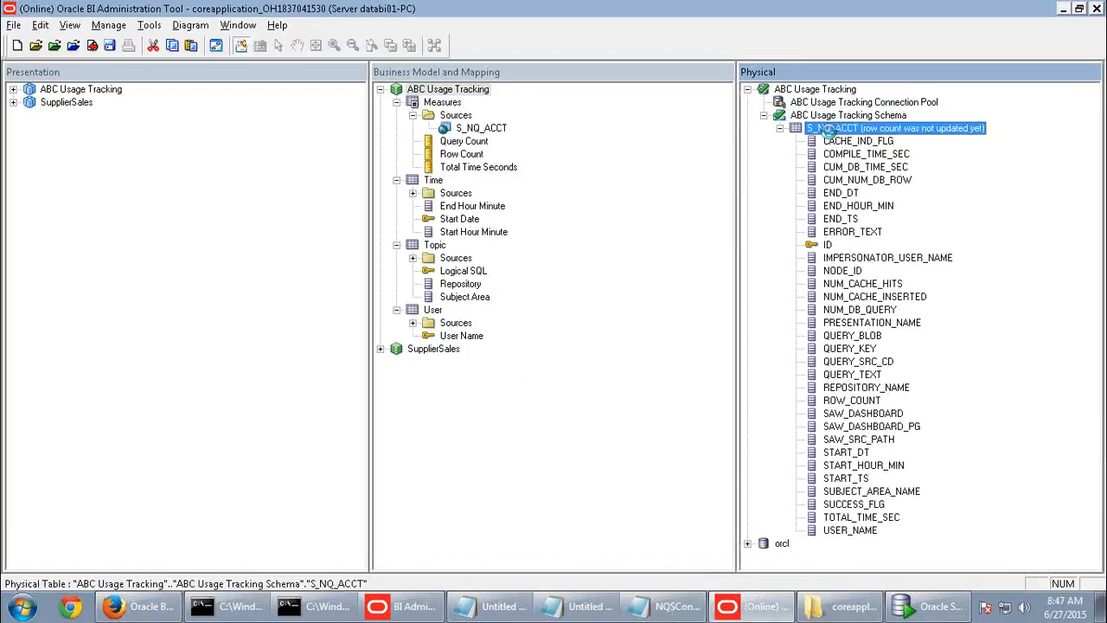
right_click(828, 129)
click(874, 443)
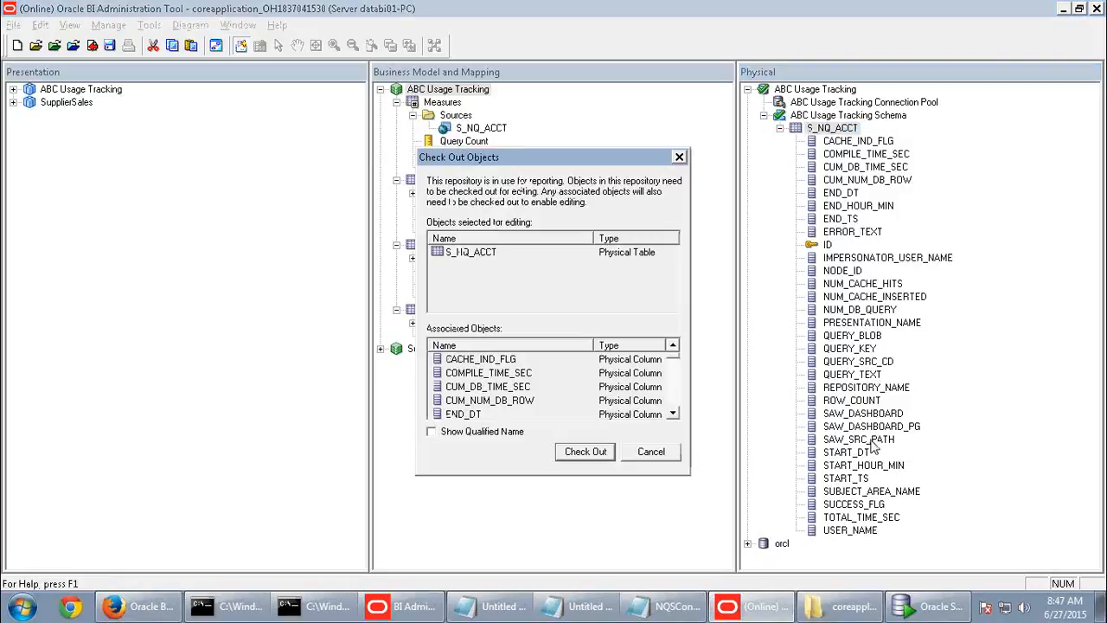
click(609, 451)
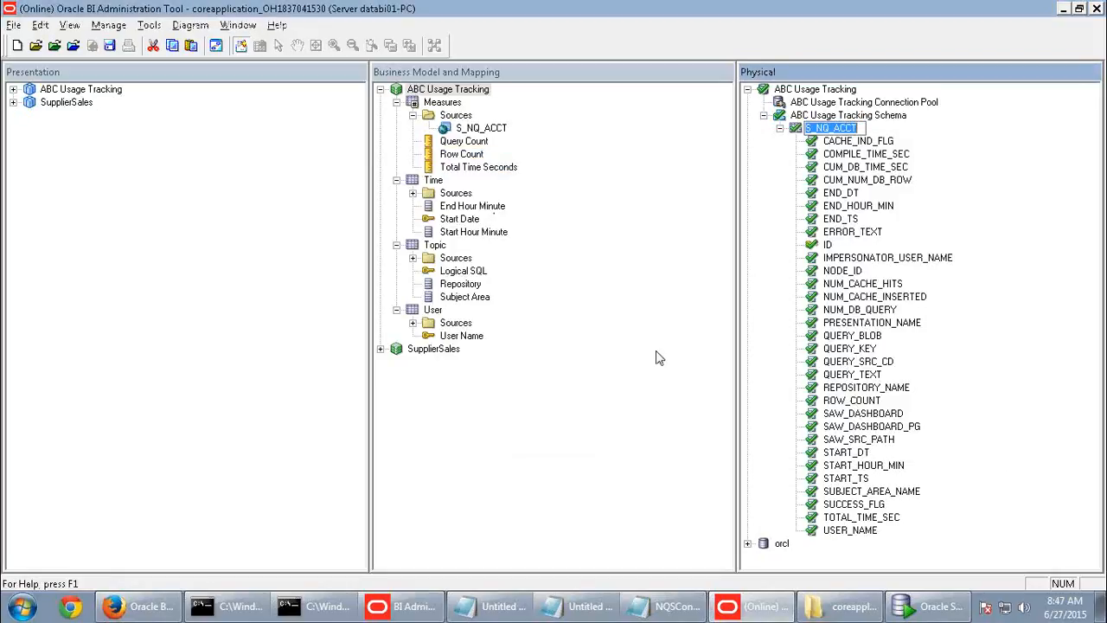
key(alt+Tab)
drag(820, 318, 892, 322)
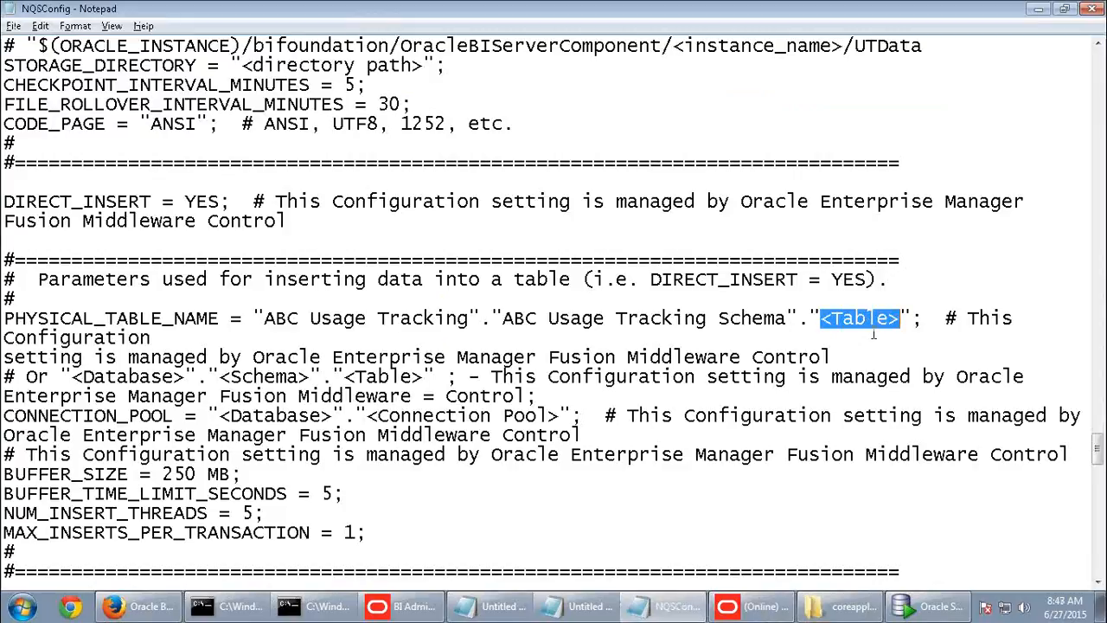
text(S_NQ_ACCT)
- Undo accidental edits, then replace <Database> in CONNECTION_POOL with "ABC Usage Tracking"
key(Down)
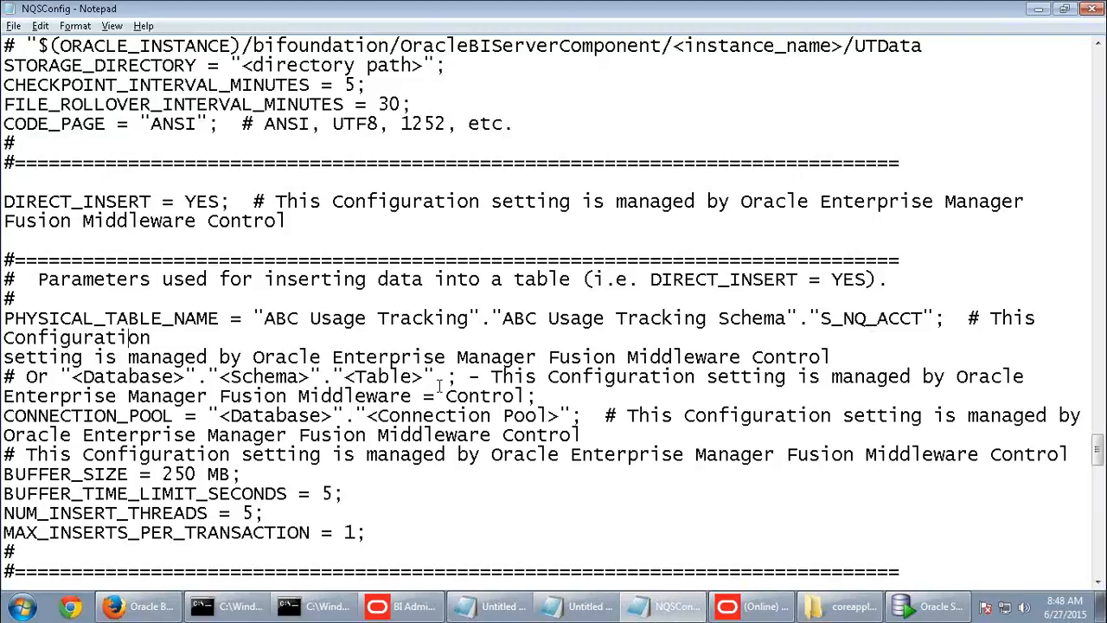
drag(254, 319, 493, 320)
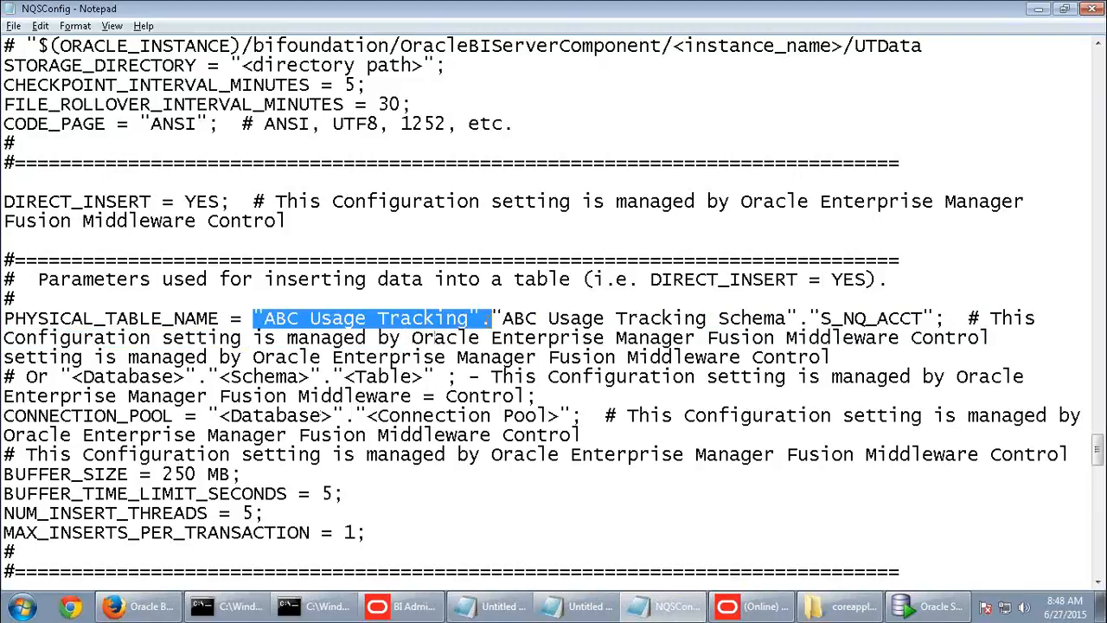
drag(212, 413, 346, 402)
click(451, 416)
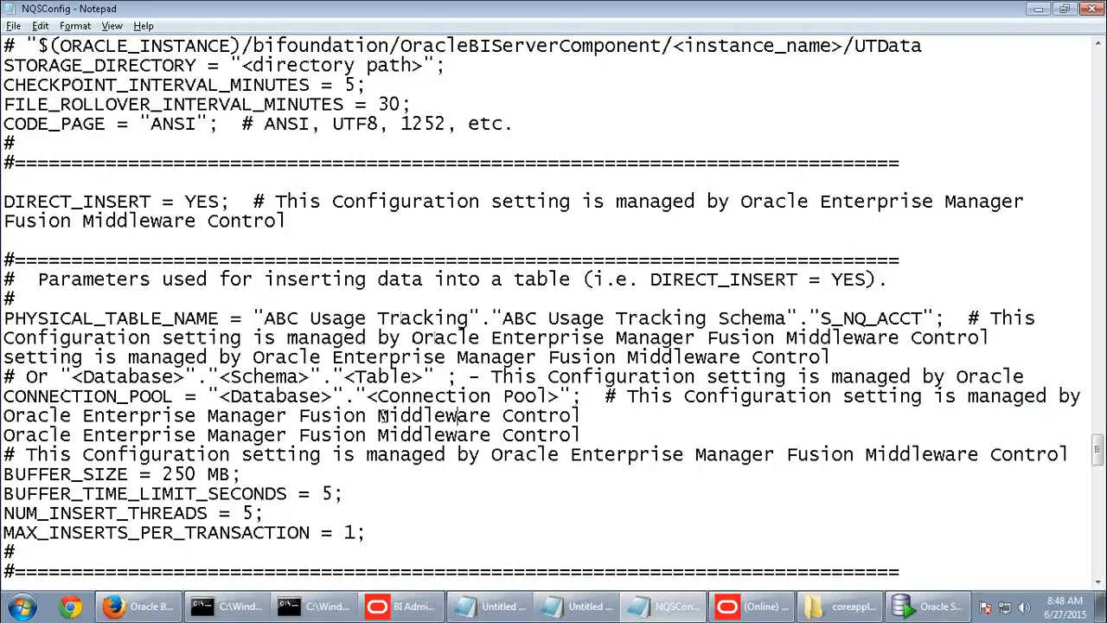
key(ctrl+z)
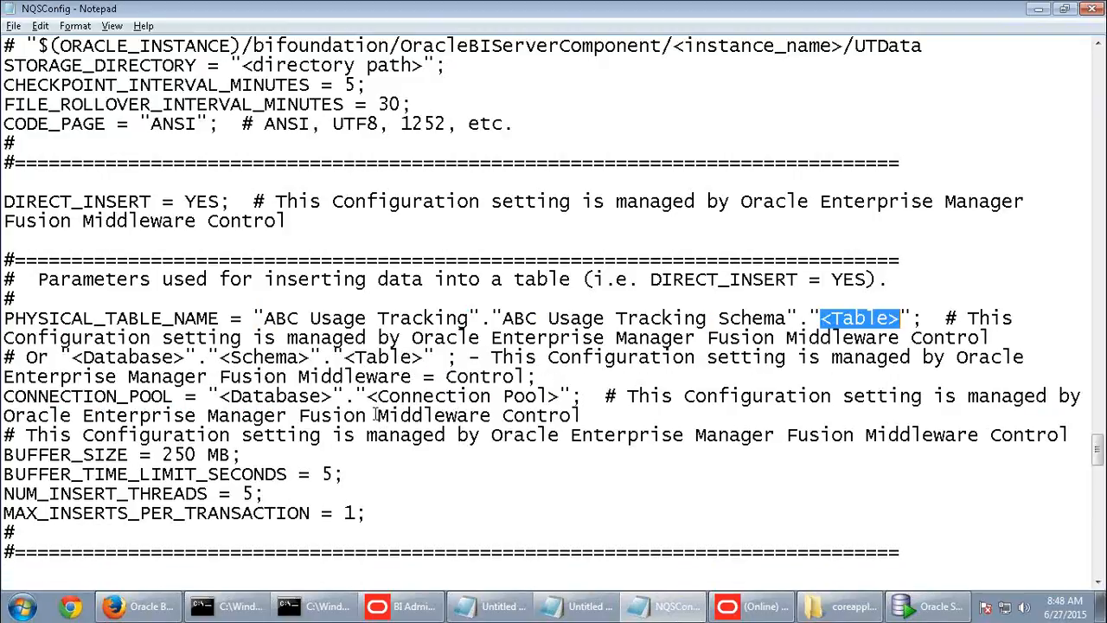
key(ctrl+z)
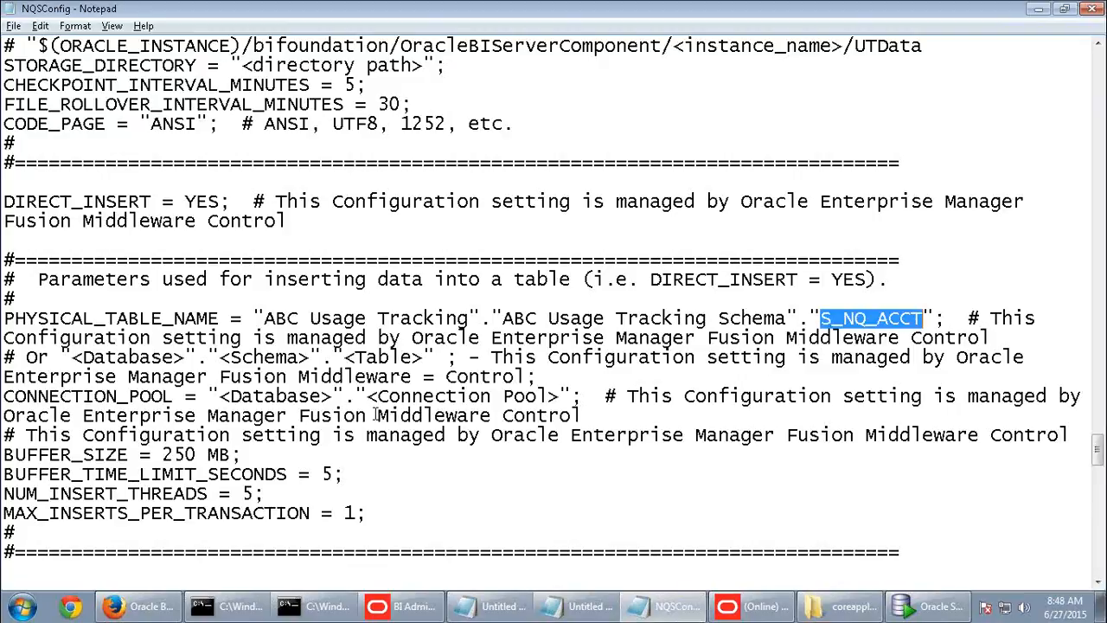
click(365, 414)
drag(256, 317, 495, 320)
key(ctrl+c)
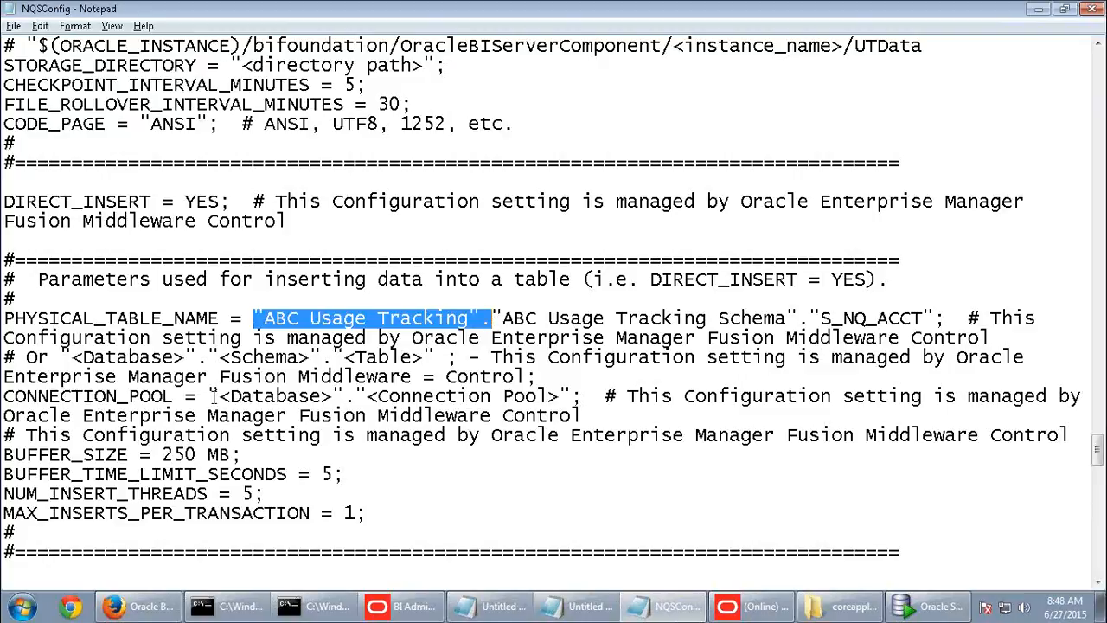
drag(210, 396, 355, 400)
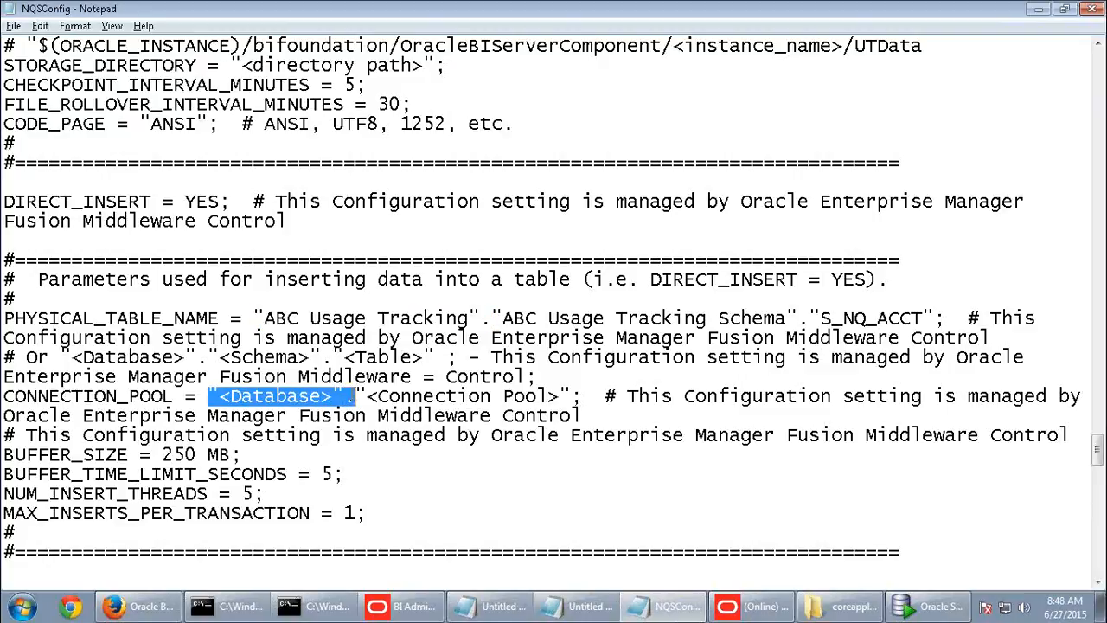
key(ctrl+v)
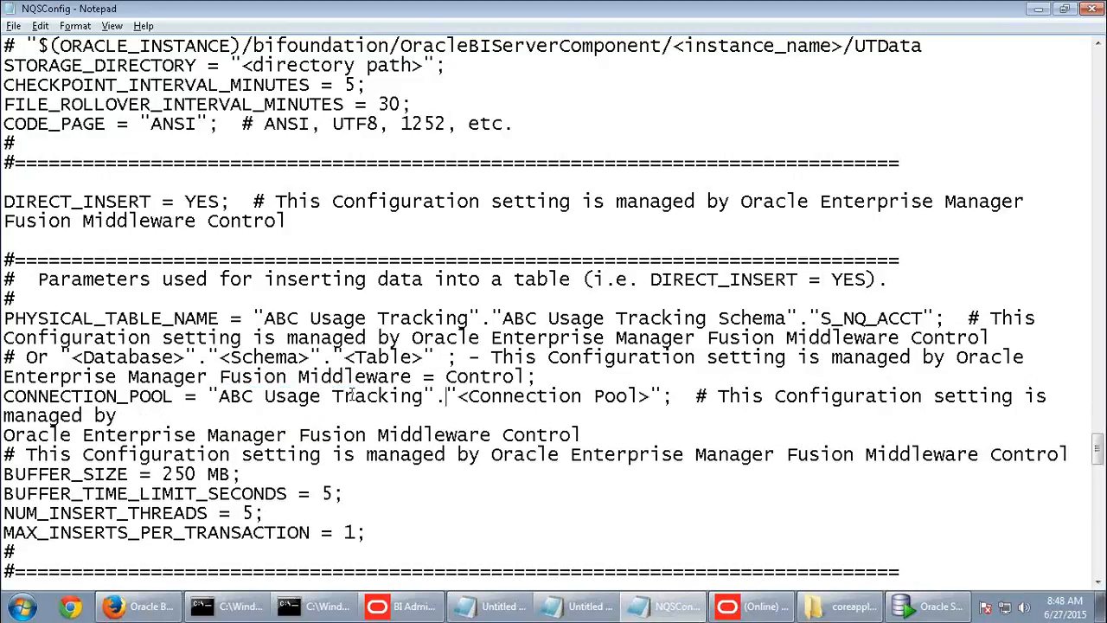
- Check out the ABC Usage Tracking Connection Pool and paste its name over <Connection Pool>
click(746, 616)
click(865, 102)
right_click(818, 104)
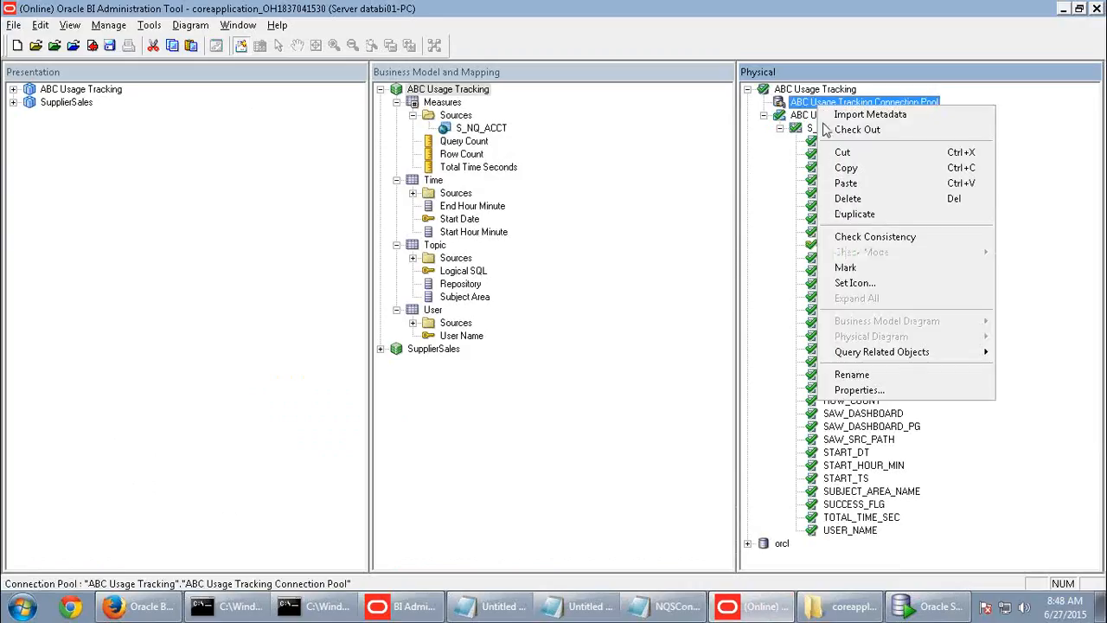
click(852, 374)
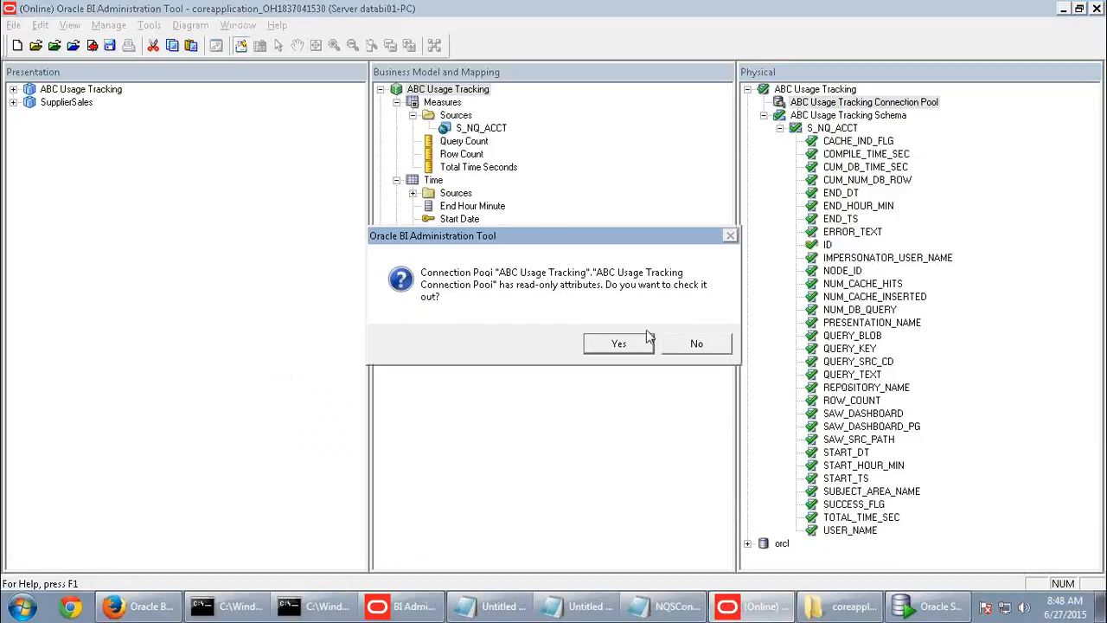
click(616, 344)
key(ctrl+c)
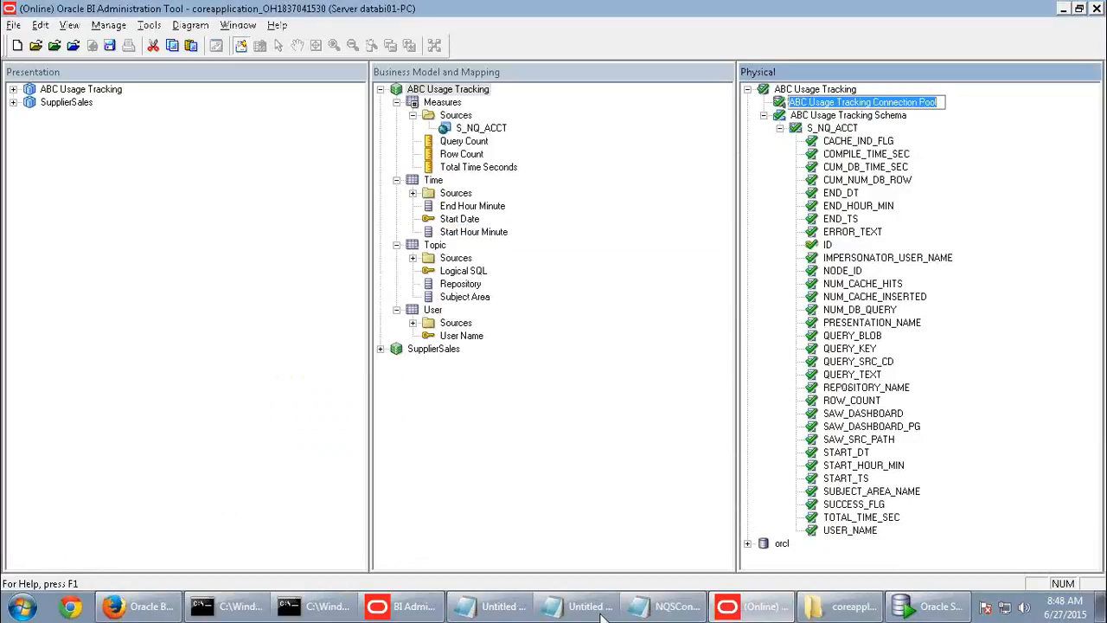
click(679, 610)
click(448, 395)
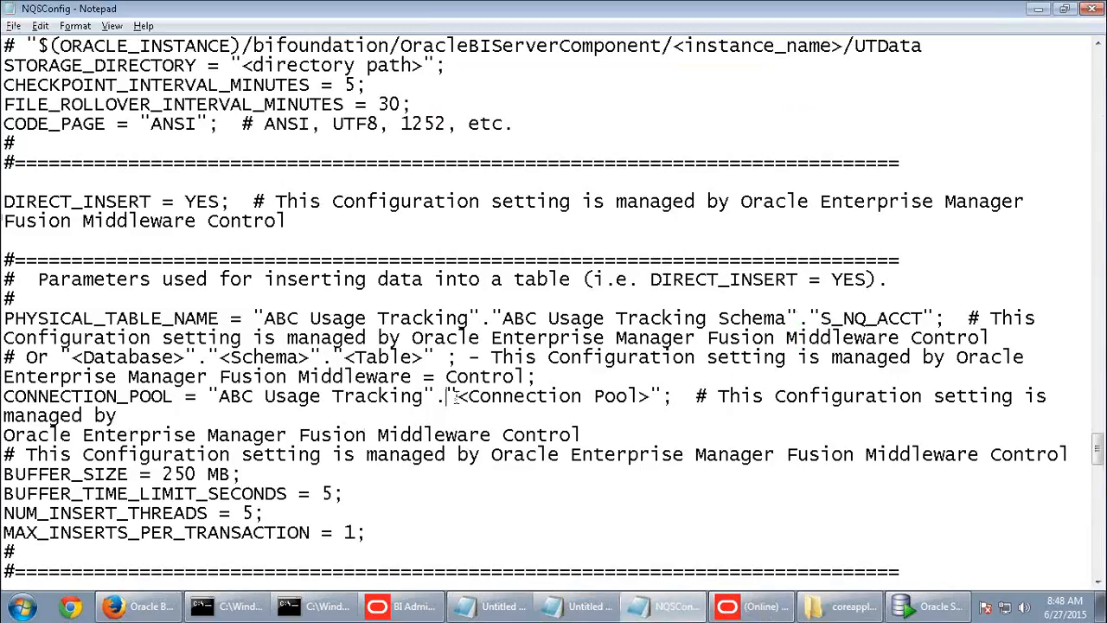
drag(450, 392, 334, 397)
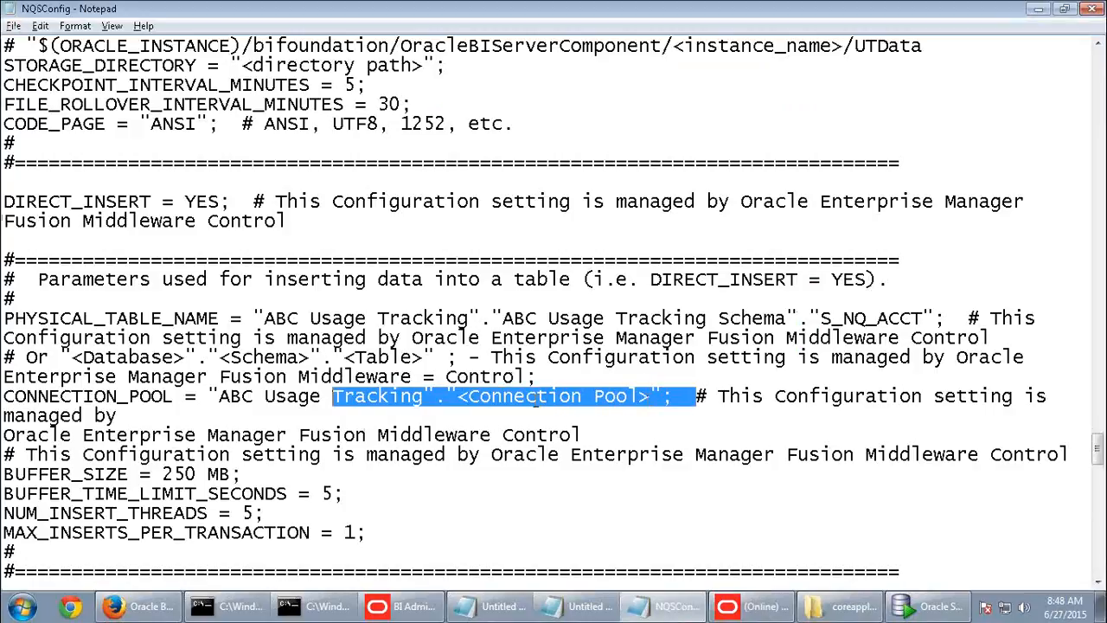
click(458, 396)
key(shift+Right)
key(shift+Right)
drag(500, 396, 650, 396)
key(ctrl+v)
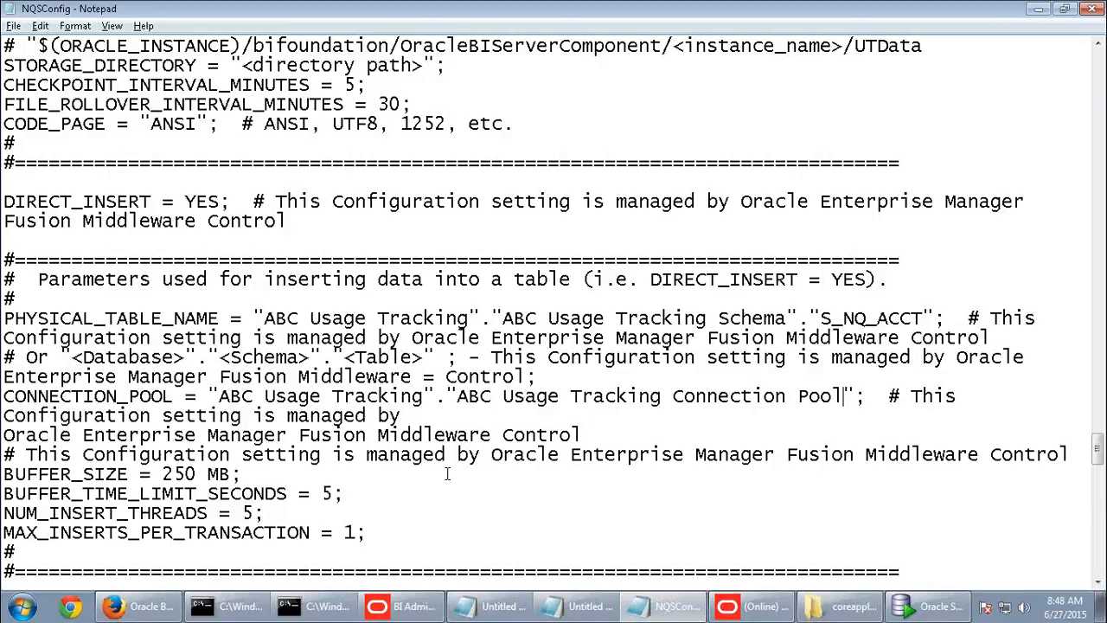
- Close NQSConfig, pass an error-free global consistency check, save the repository, and return to the browser
click(1092, 8)
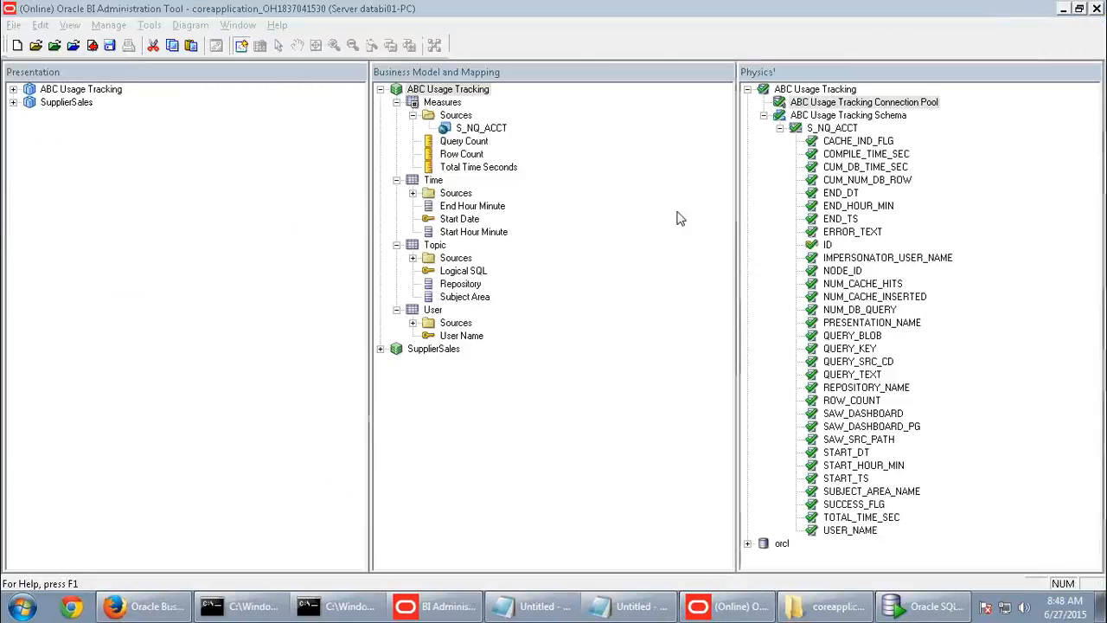
click(92, 47)
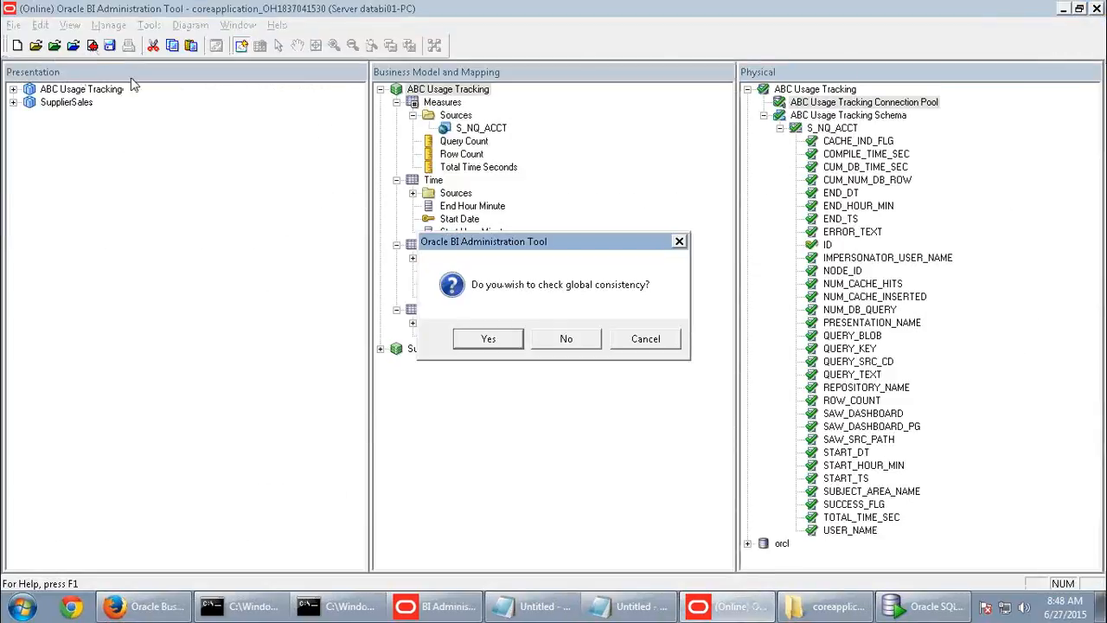
click(493, 339)
click(708, 343)
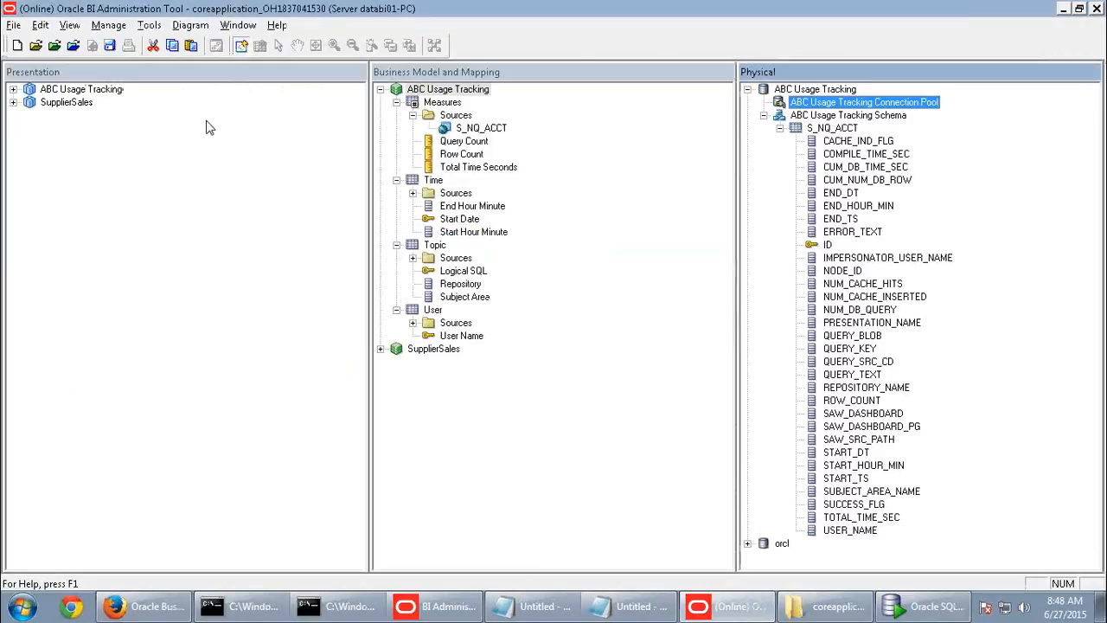
click(110, 45)
click(143, 611)
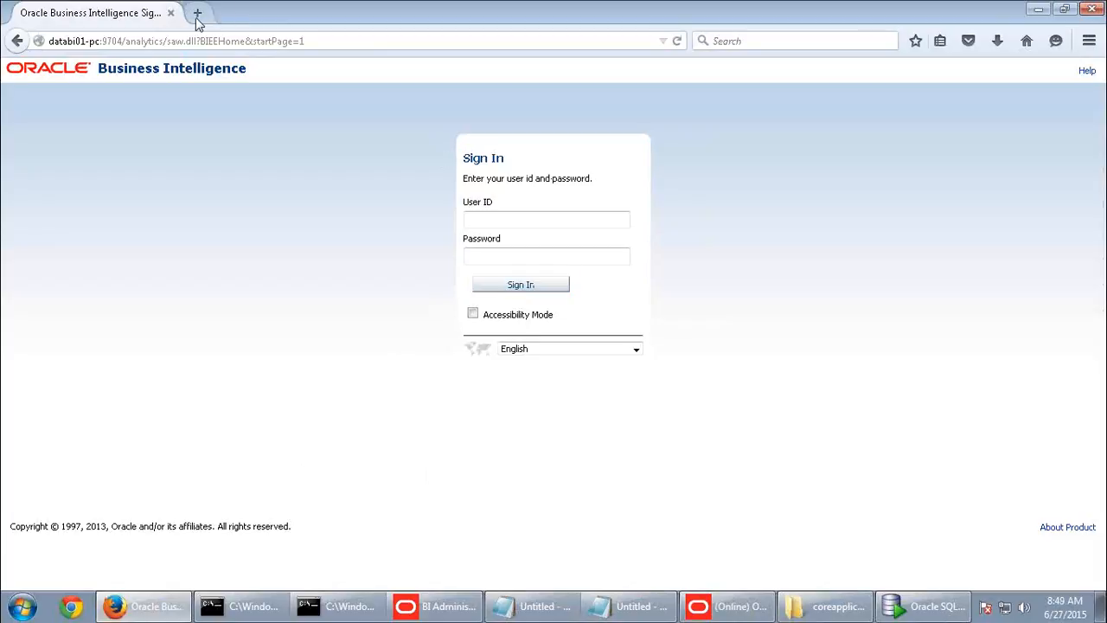
- Log in to Enterprise Manager at databi01-pc:7001/em with the saved administrator user and password
click(197, 15)
text(databi01-pc/)
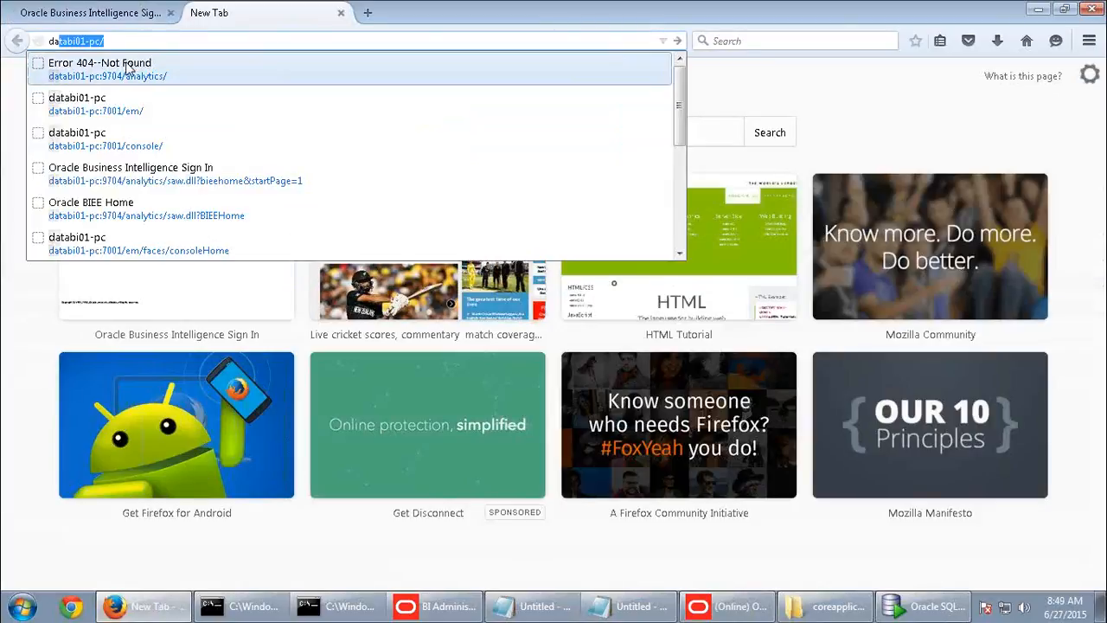
click(116, 117)
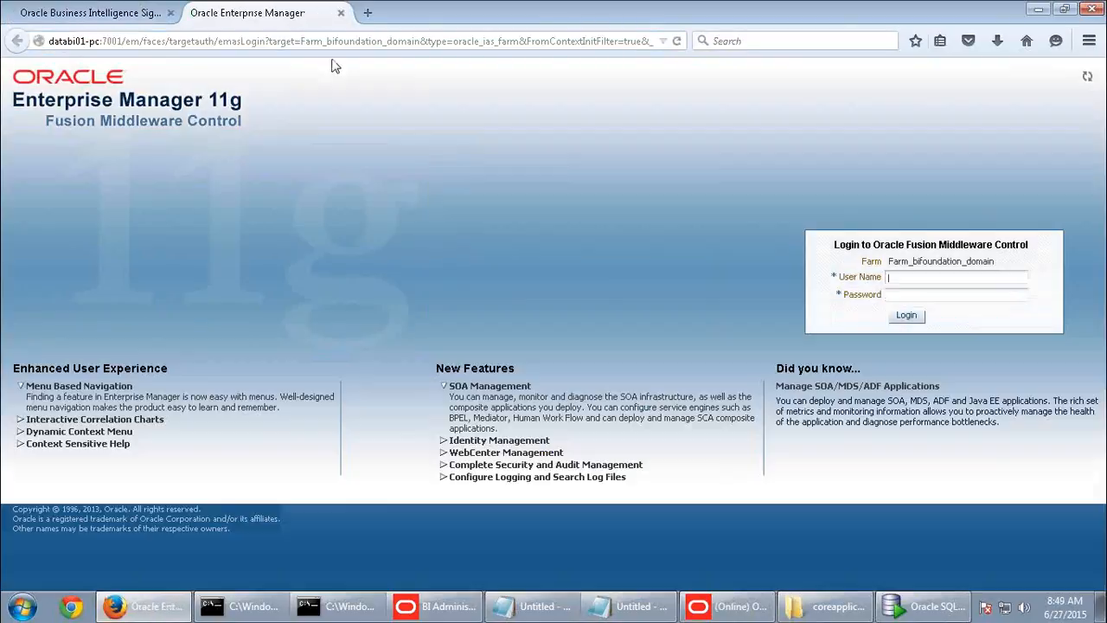
click(913, 281)
click(911, 292)
text(welcome1)
key(Return)
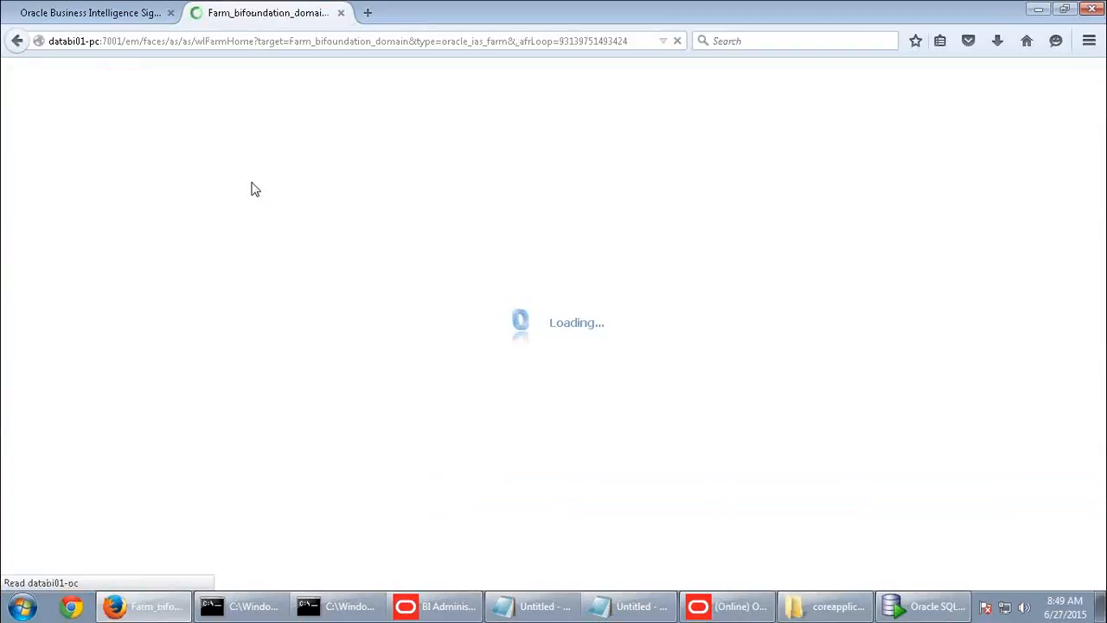
- Under Business Intelligence > coreapplication, request Restart All from the Availability tab
click(91, 173)
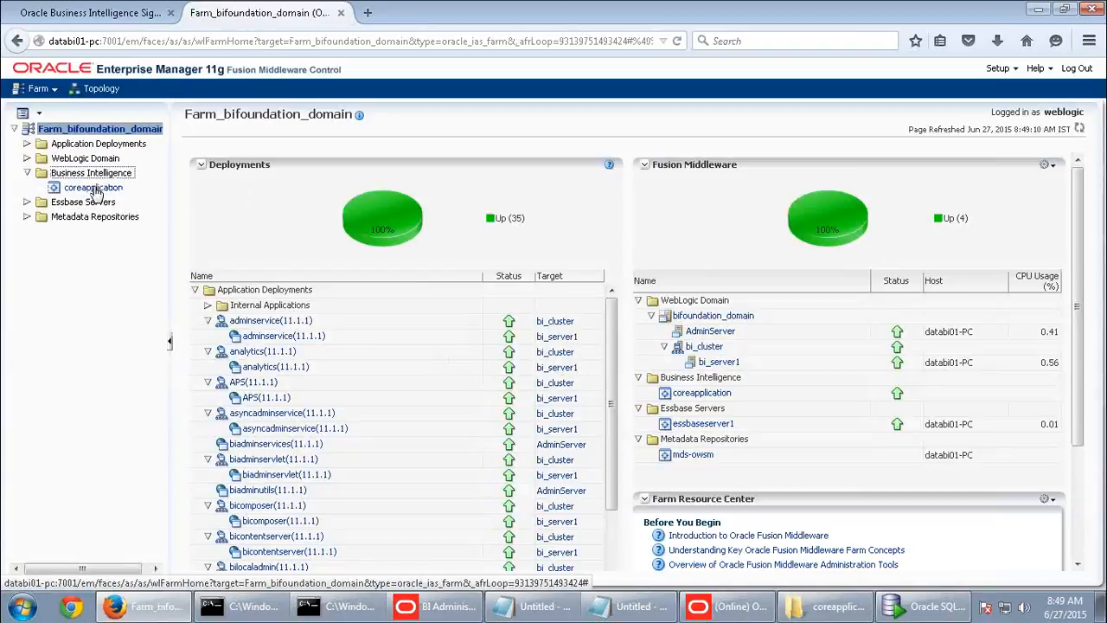
click(96, 188)
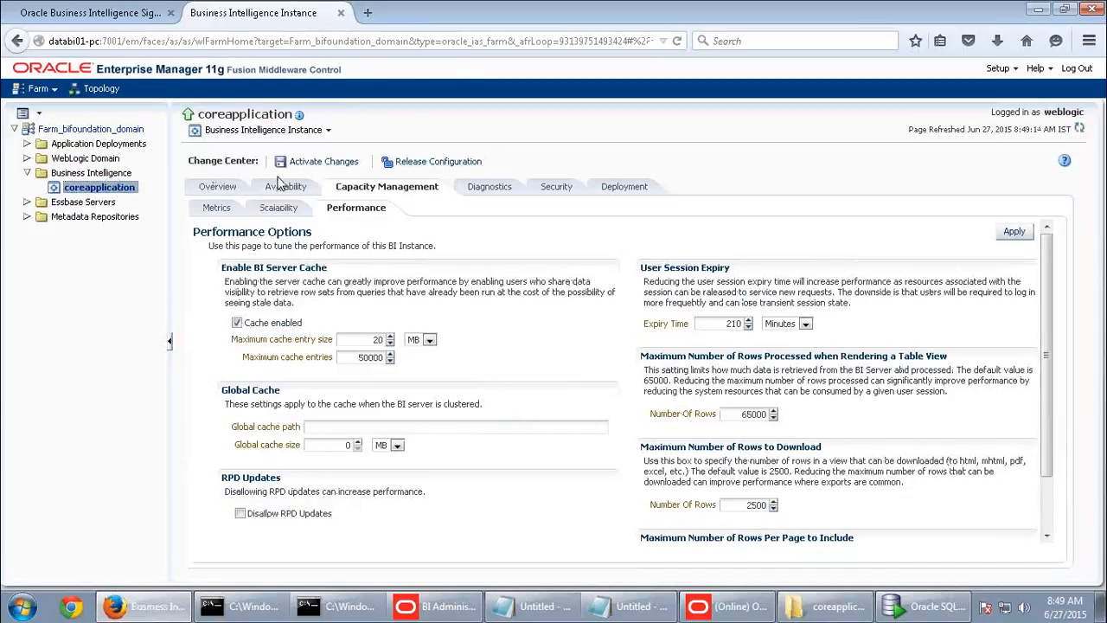
click(286, 186)
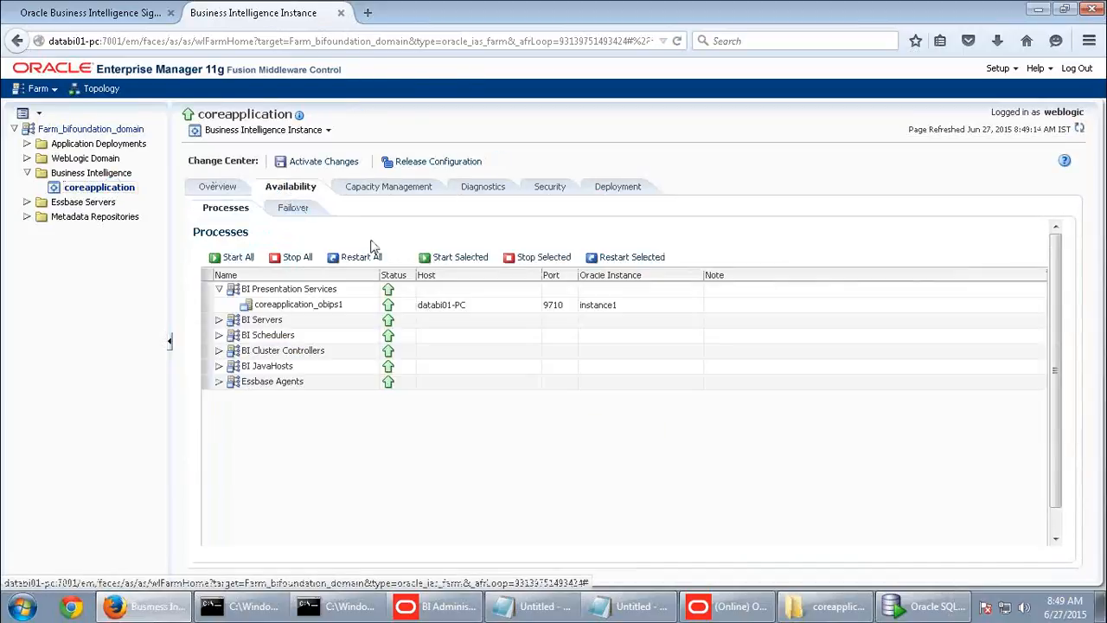
click(371, 258)
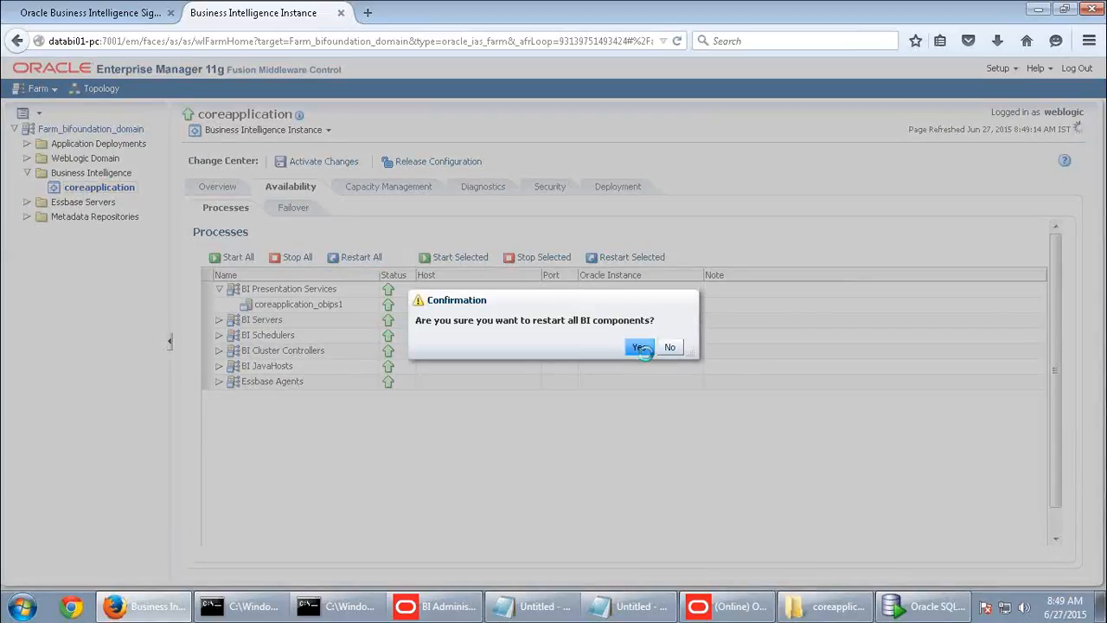
- Confirm Yes to restart all coreapplication BI components
click(643, 349)
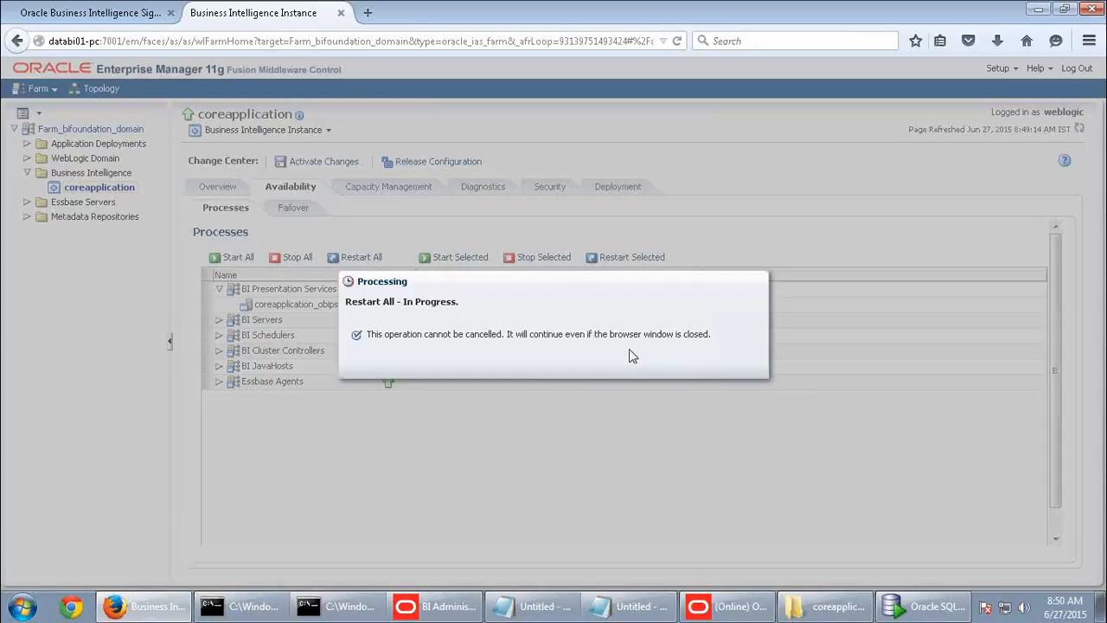
click(22, 610)
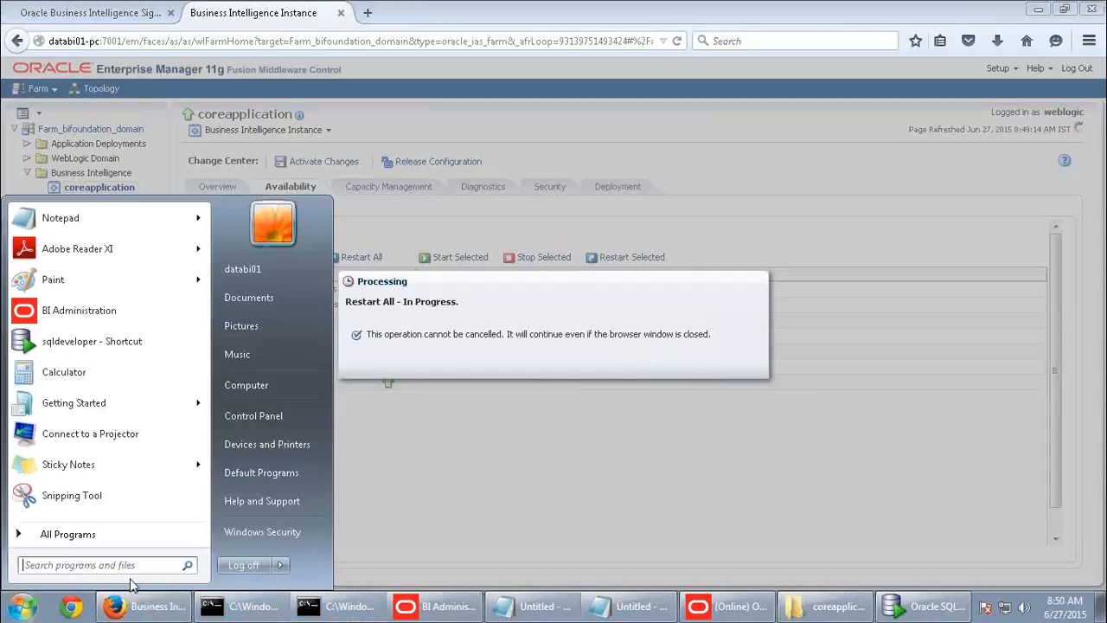
click(568, 489)
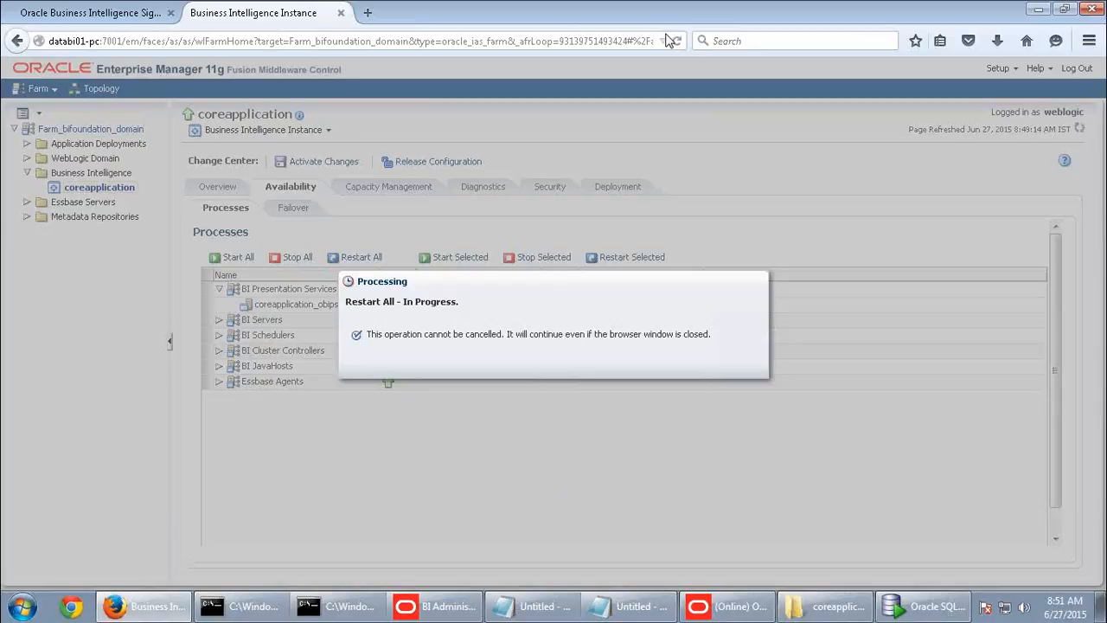
- Read through the PDF guide's NQSConfig.ini usage-tracking steps 4–6, marking values such as = YES
mouse_move(800, 7)
click(956, 13)
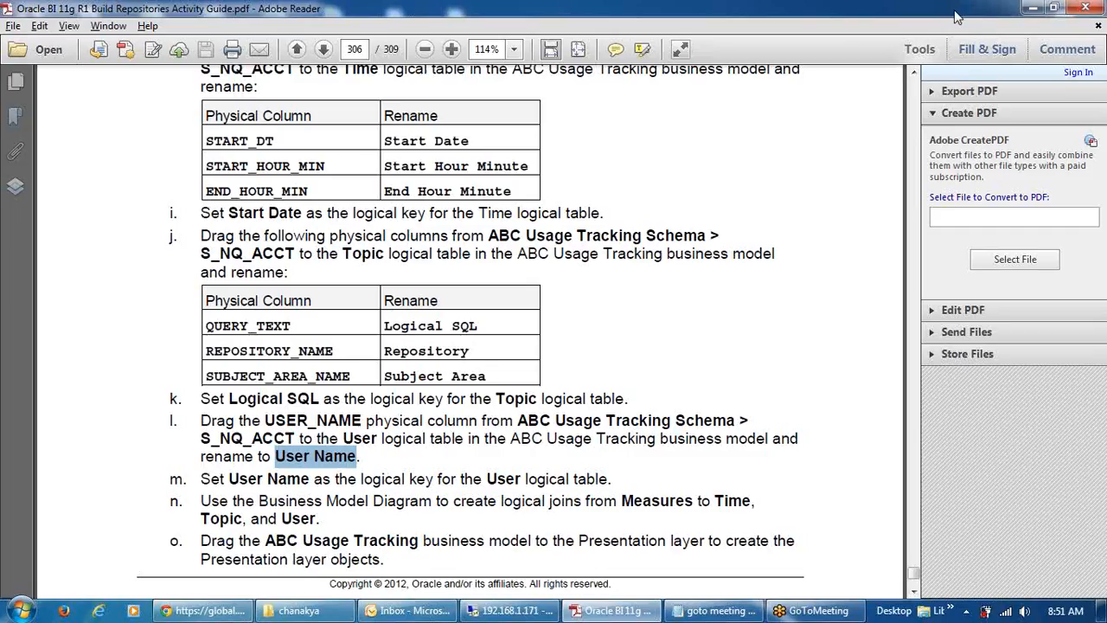
scroll(467, 369, down, 5)
scroll(467, 369, down, 5)
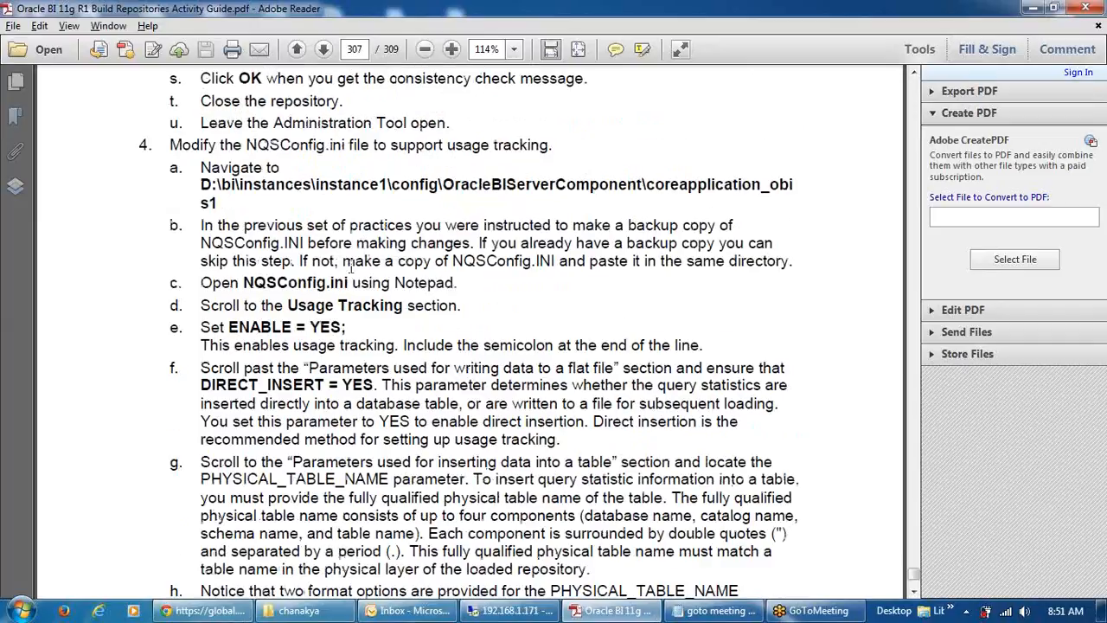
drag(300, 327, 343, 328)
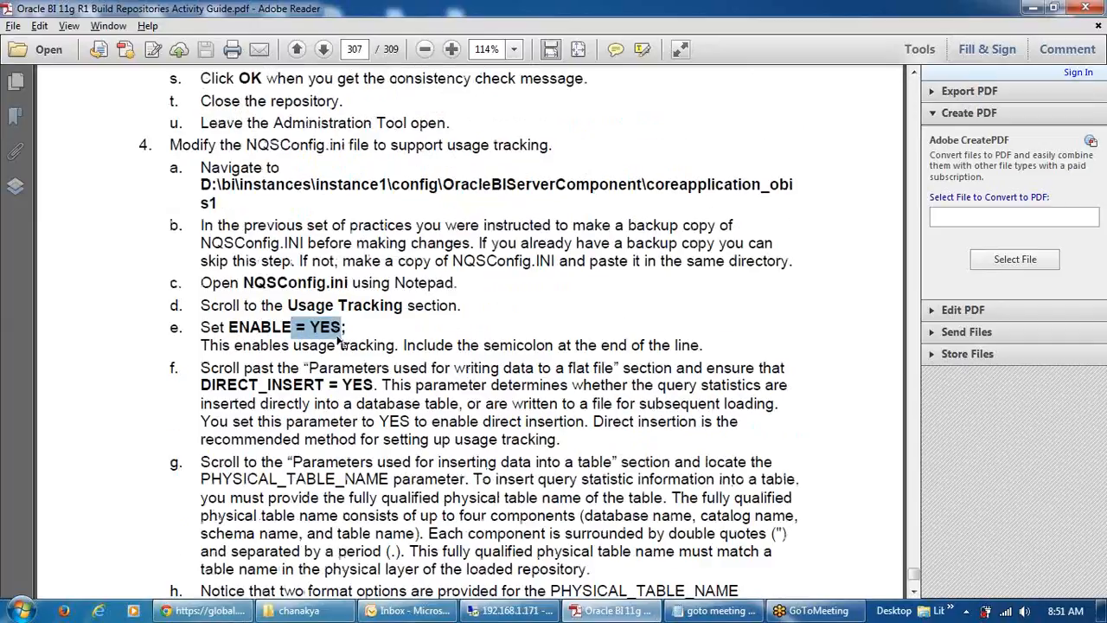
drag(266, 386, 412, 388)
scroll(516, 457, down, 4)
scroll(508, 511, down, 2)
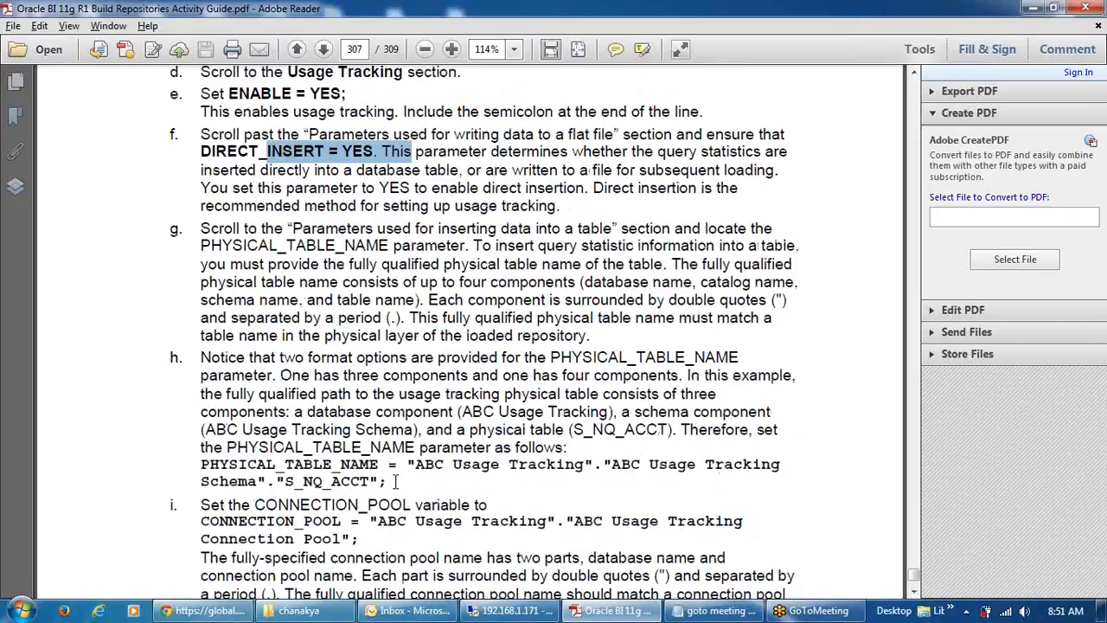
drag(200, 465, 443, 465)
scroll(519, 484, down, 2)
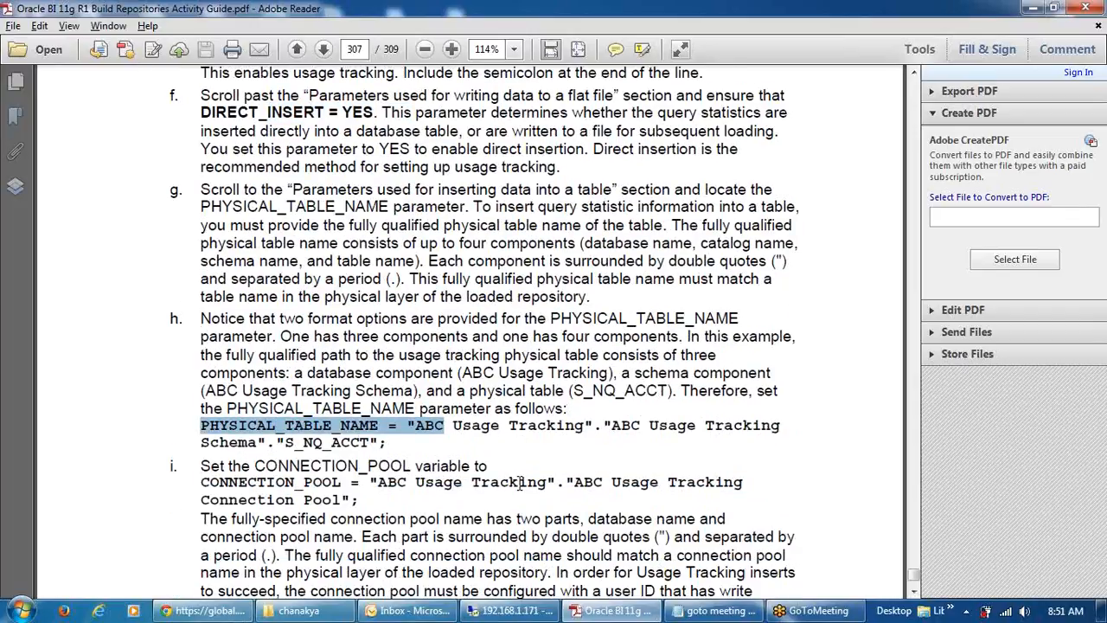
drag(201, 445, 406, 446)
scroll(509, 464, down, 2)
scroll(509, 465, down, 16)
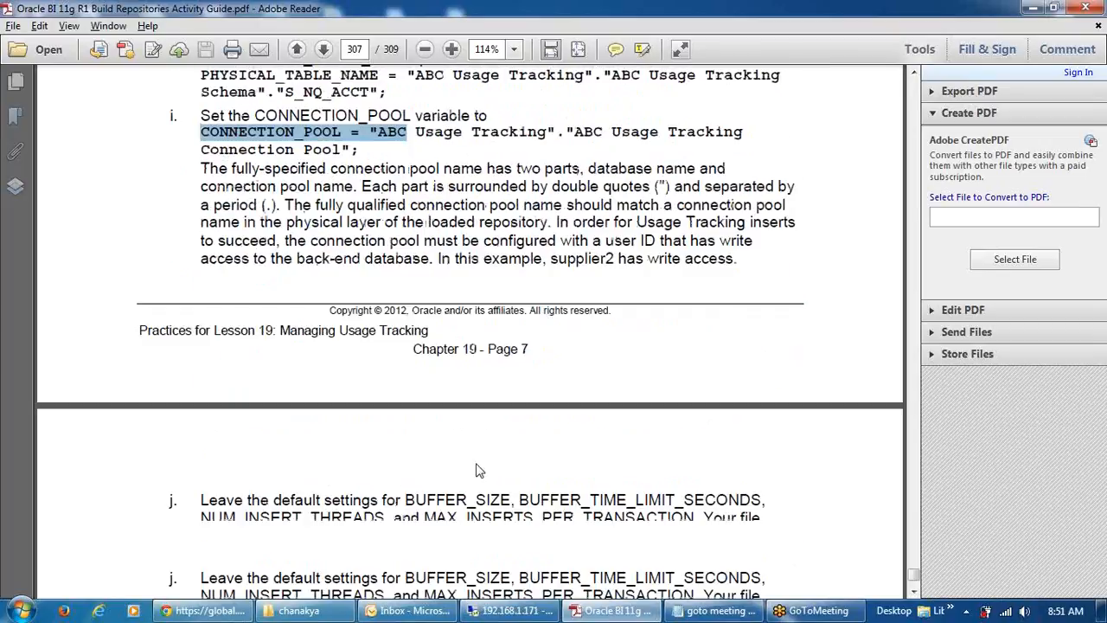
scroll(603, 509, down, 10)
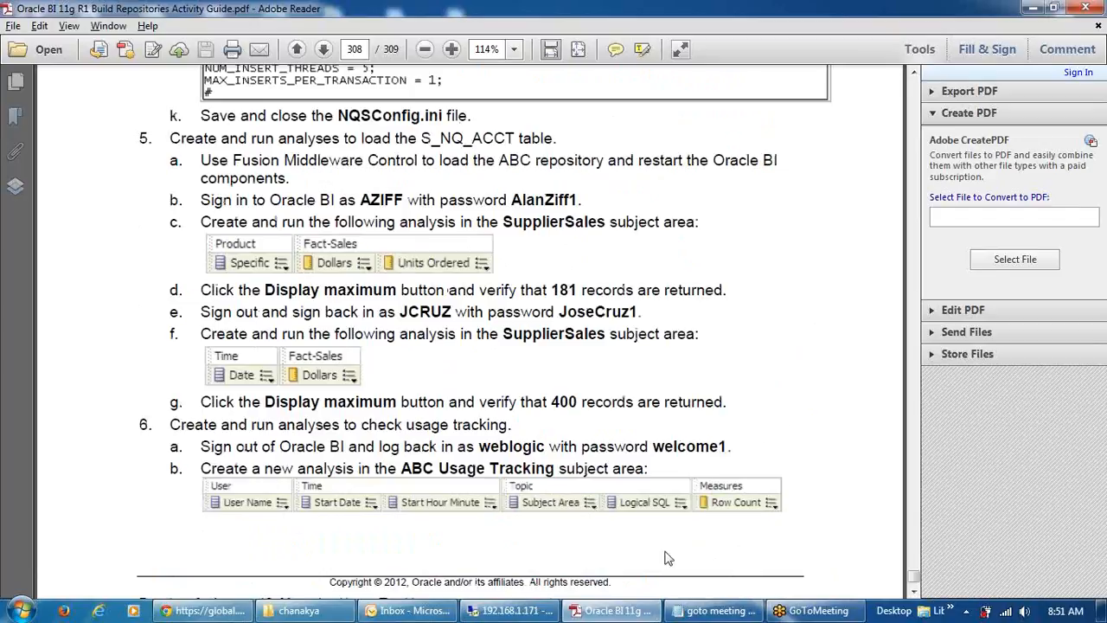
- Back in the remote desktop, dismiss the Restart All completed message and go to the Sign In tab
click(510, 611)
click(743, 366)
click(137, 15)
click(500, 219)
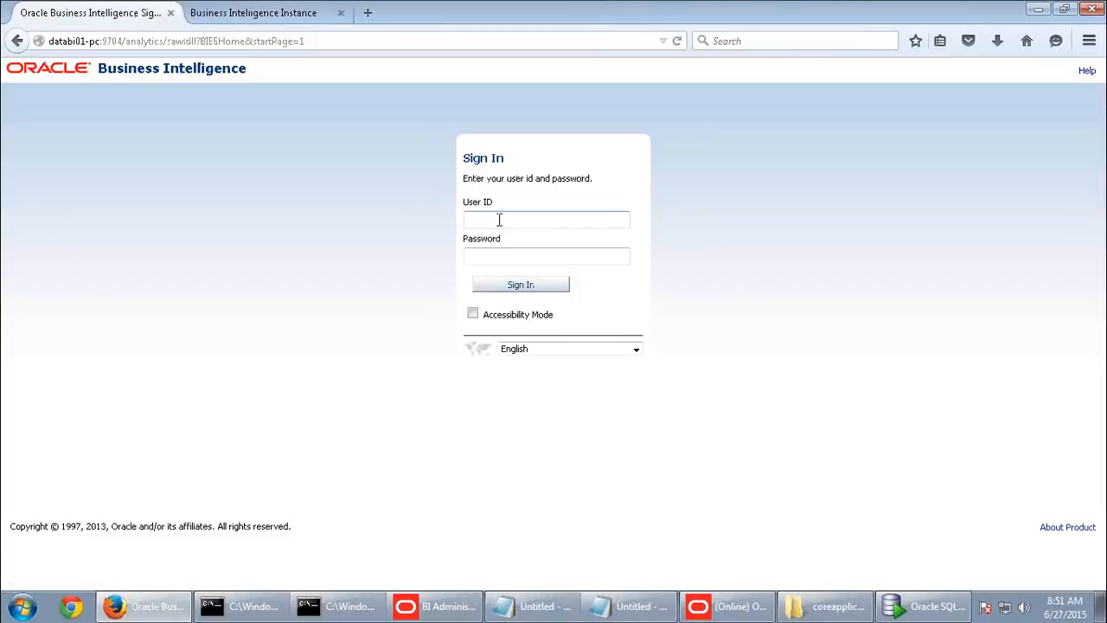
- Sign in to Oracle BI as the first test user with its password
click(499, 220)
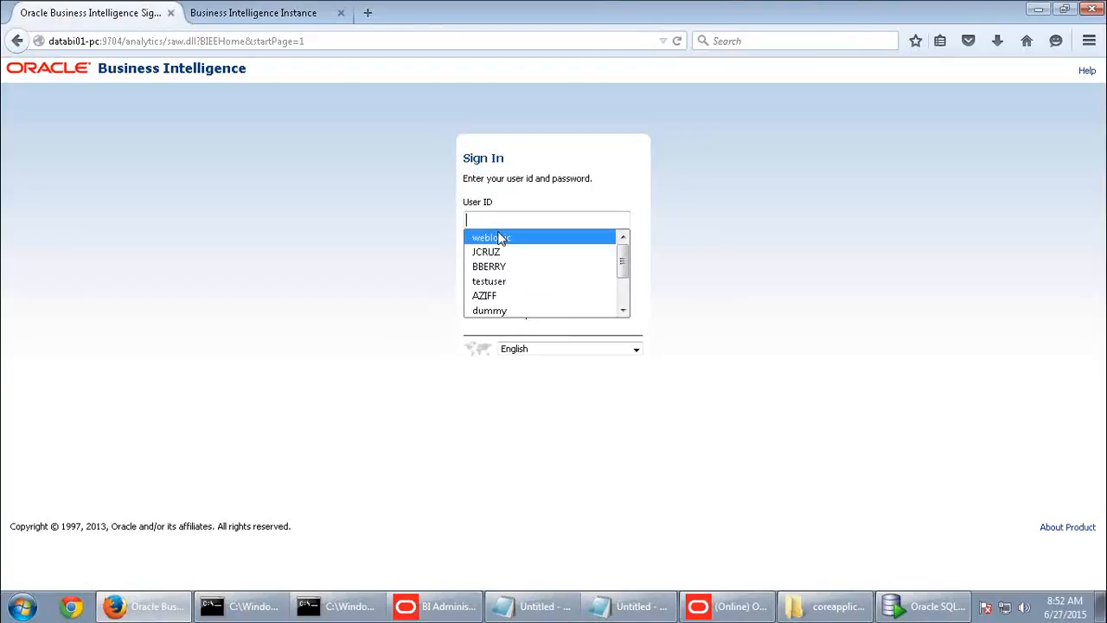
click(492, 295)
click(489, 257)
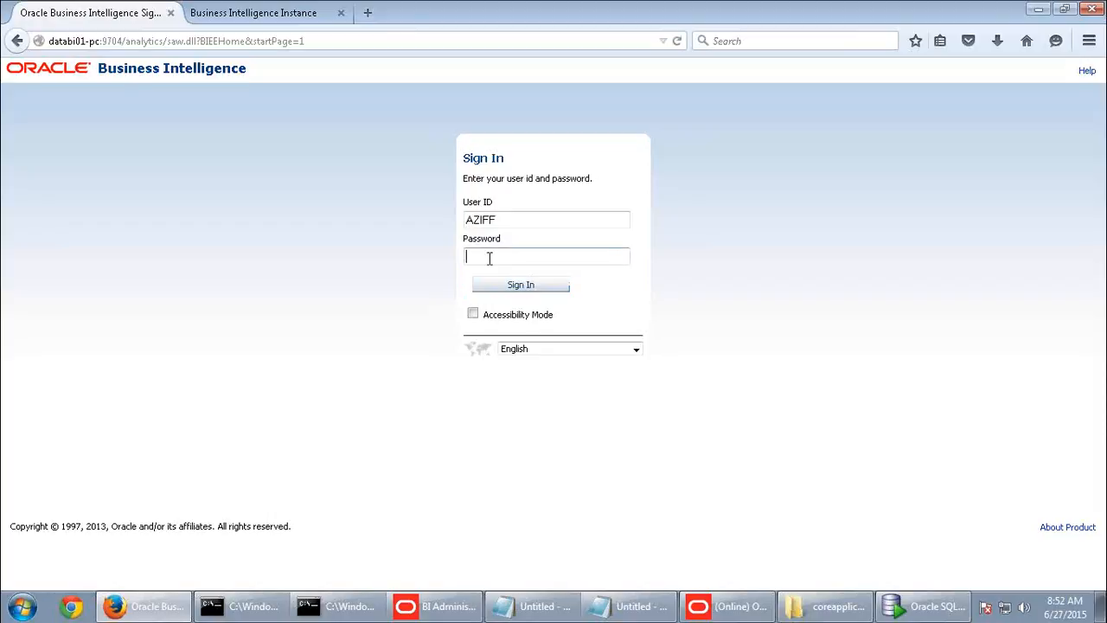
text(•••••••)
key(BackSpace)
key(BackSpace)
key(BackSpace)
key(BackSpace)
key(BackSpace)
key(BackSpace)
key(BackSpace)
text(••••••••••)
click(507, 285)
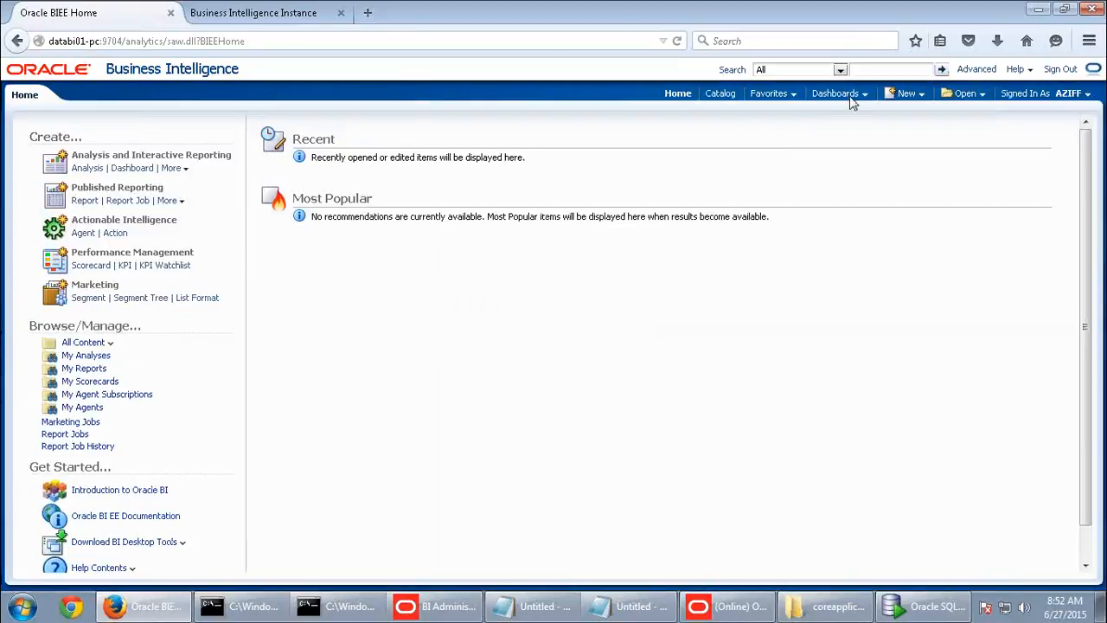
- Create a SupplierSales analysis of Product Type with Fact-Sales Dollars and view its results
click(917, 97)
click(924, 129)
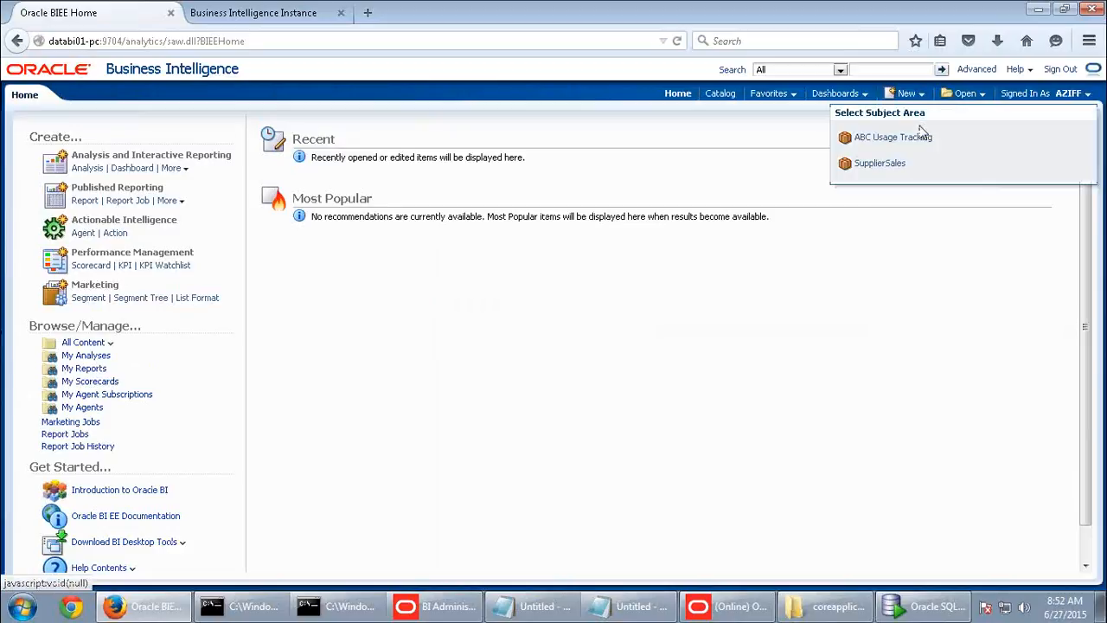
click(881, 165)
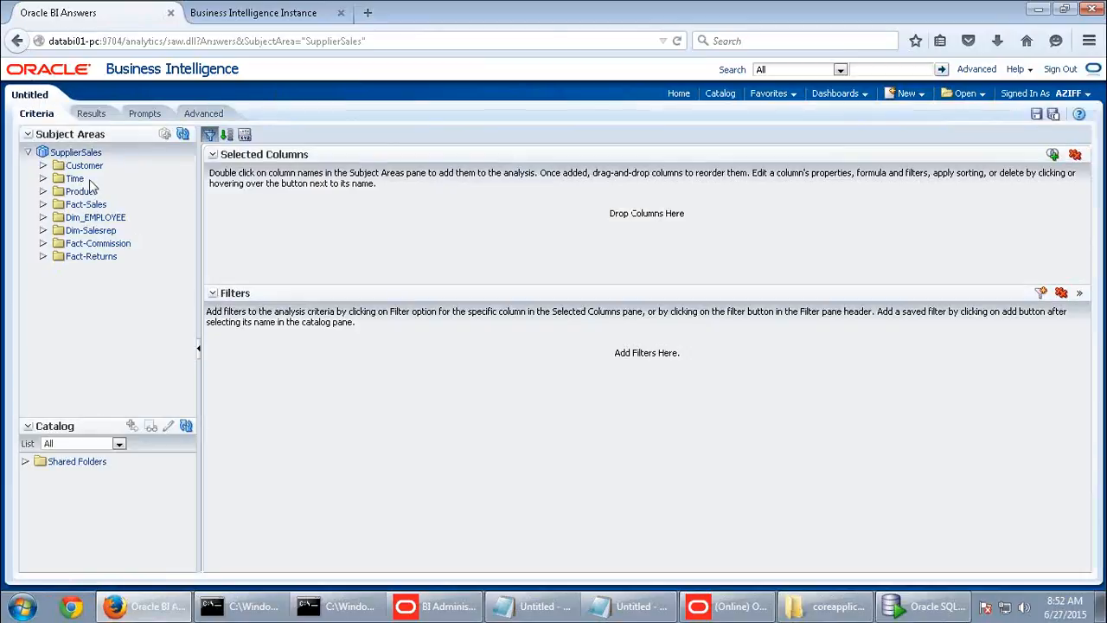
double_click(78, 192)
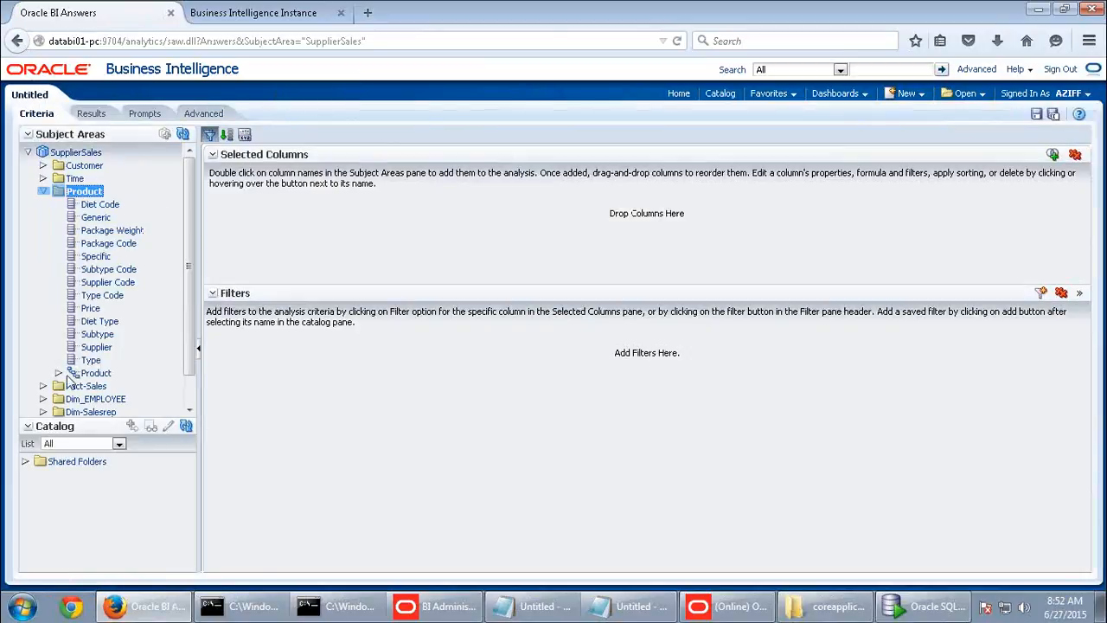
double_click(91, 360)
scroll(91, 360, down, 1)
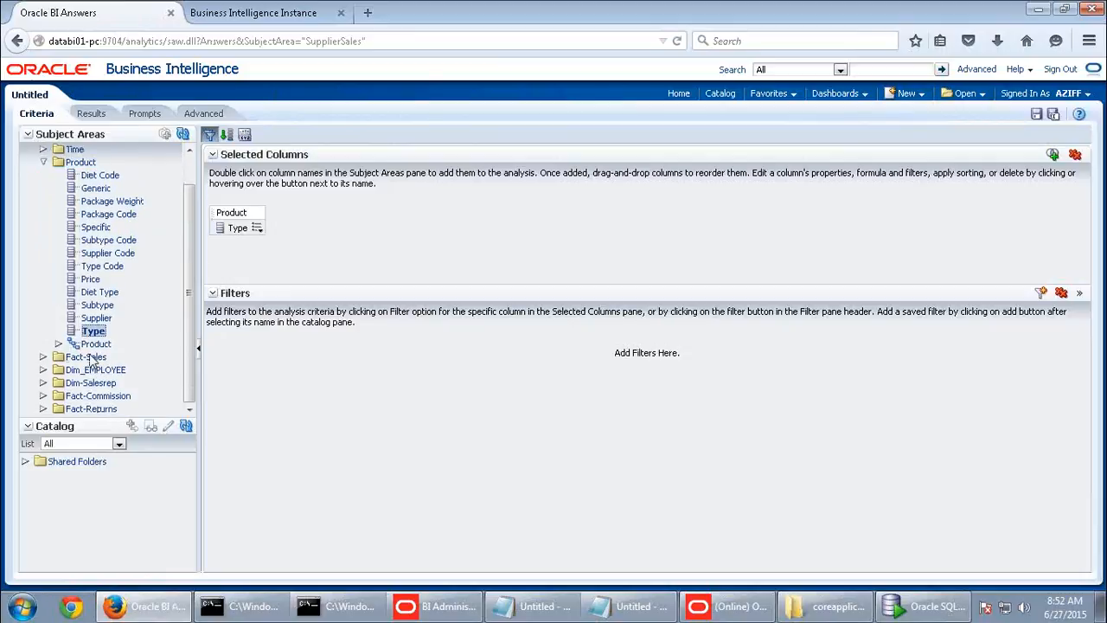
double_click(91, 358)
double_click(97, 369)
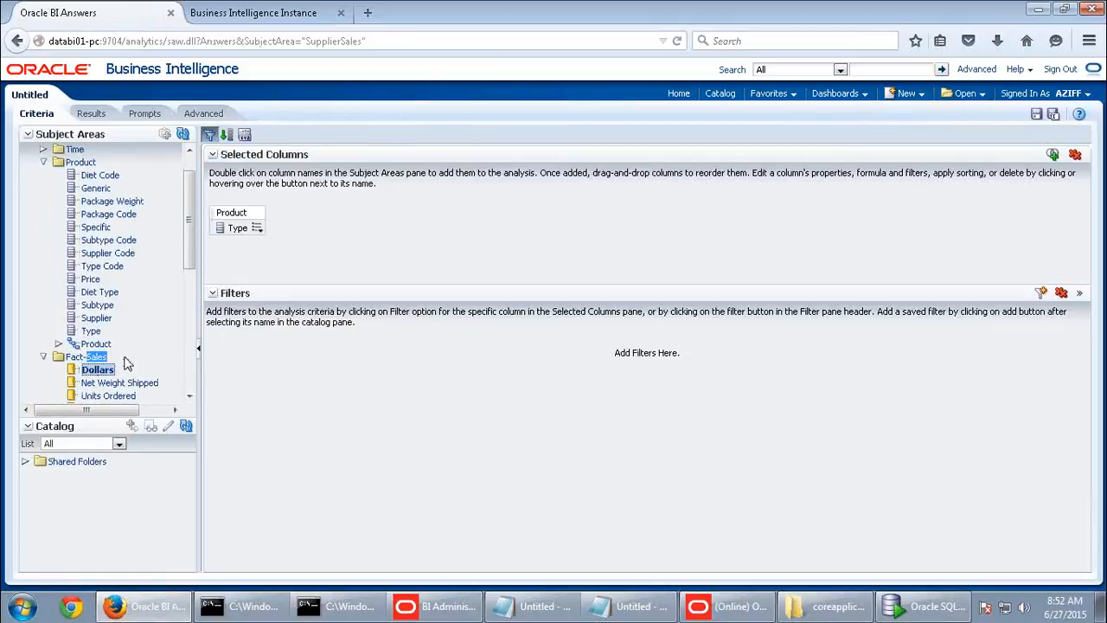
click(93, 116)
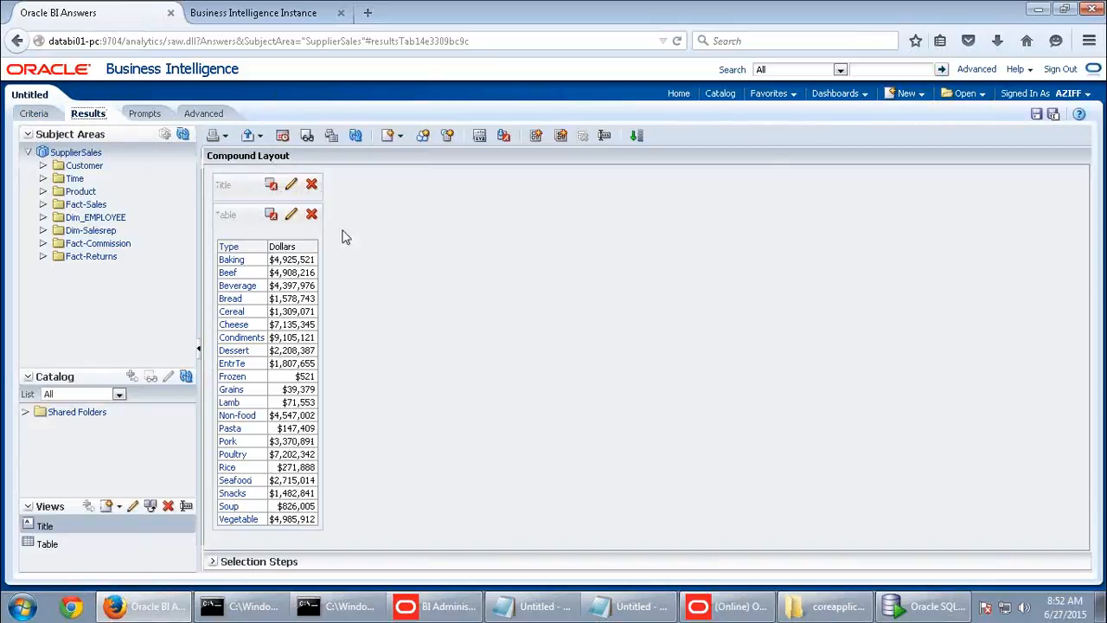
- Sign out, leaving the unsaved analysis, and return to the sign-in page
click(1064, 71)
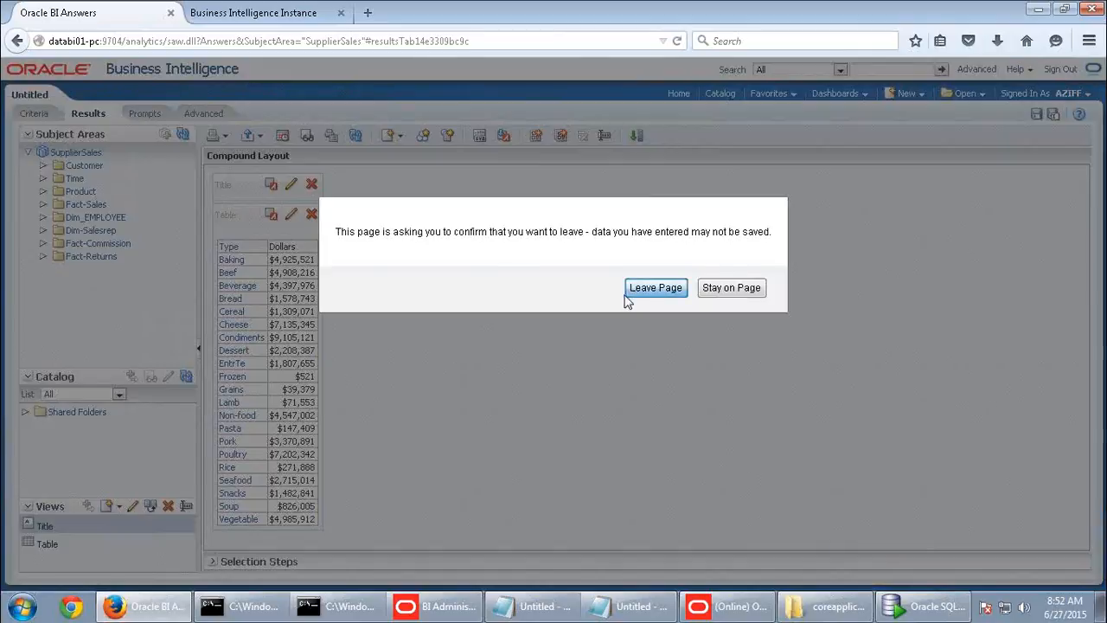
click(628, 290)
click(462, 266)
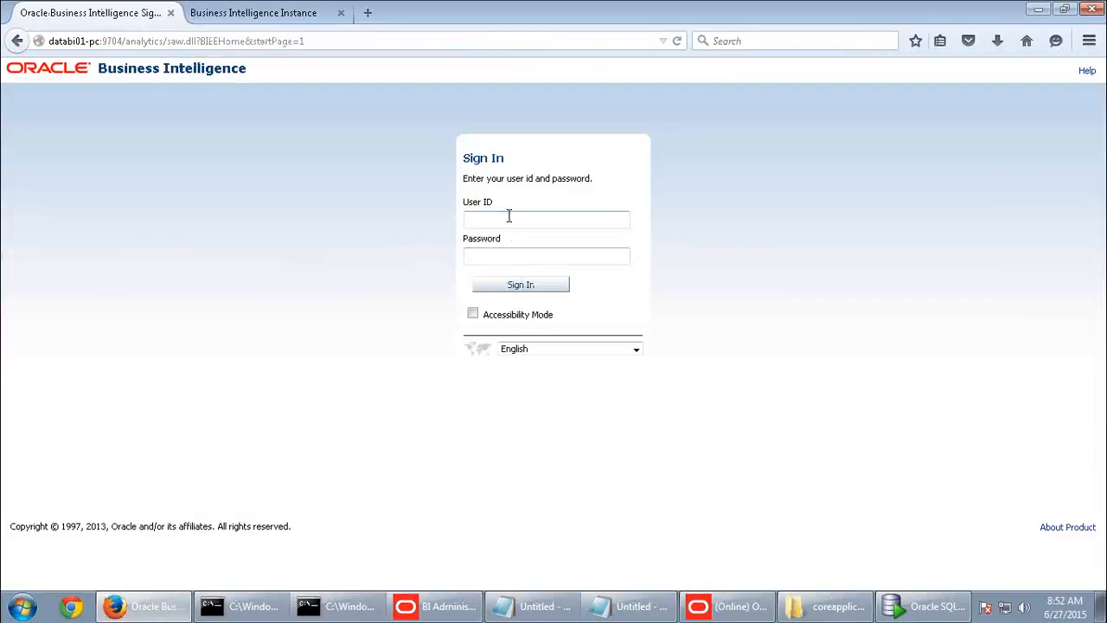
- Sign in to Oracle BI as the sales user after a failed first attempt
click(508, 216)
click(502, 250)
click(497, 256)
text(*********)
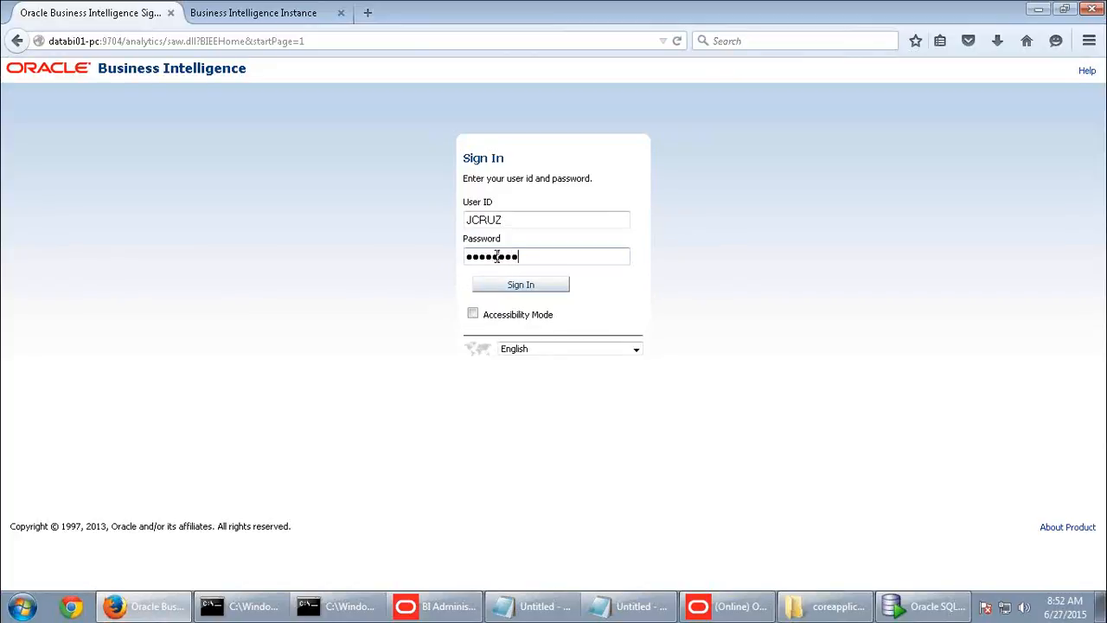
click(498, 284)
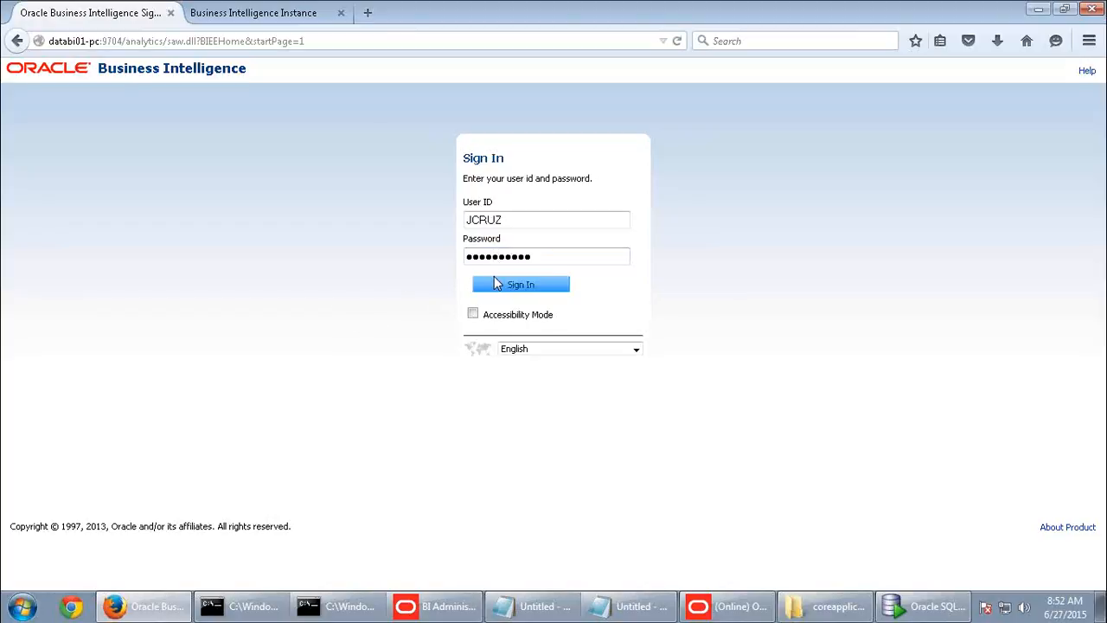
click(527, 262)
click(526, 262)
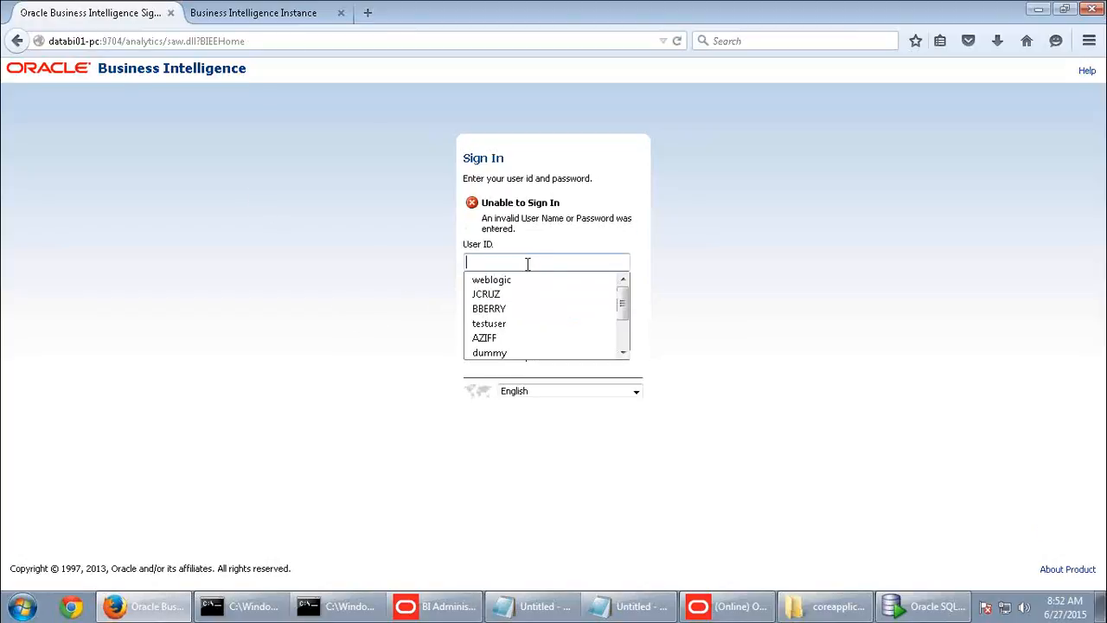
click(502, 297)
click(502, 297)
text(********)
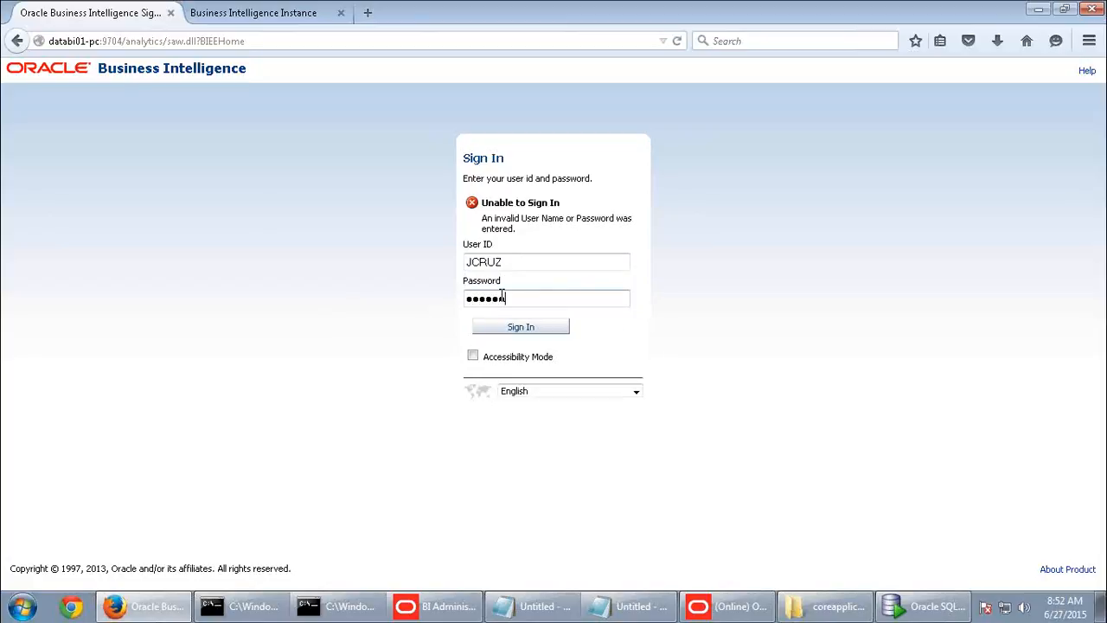
key(Return)
- Create a SupplierSales analysis of Customer with Fact-Sales Dollars and view its results
click(911, 103)
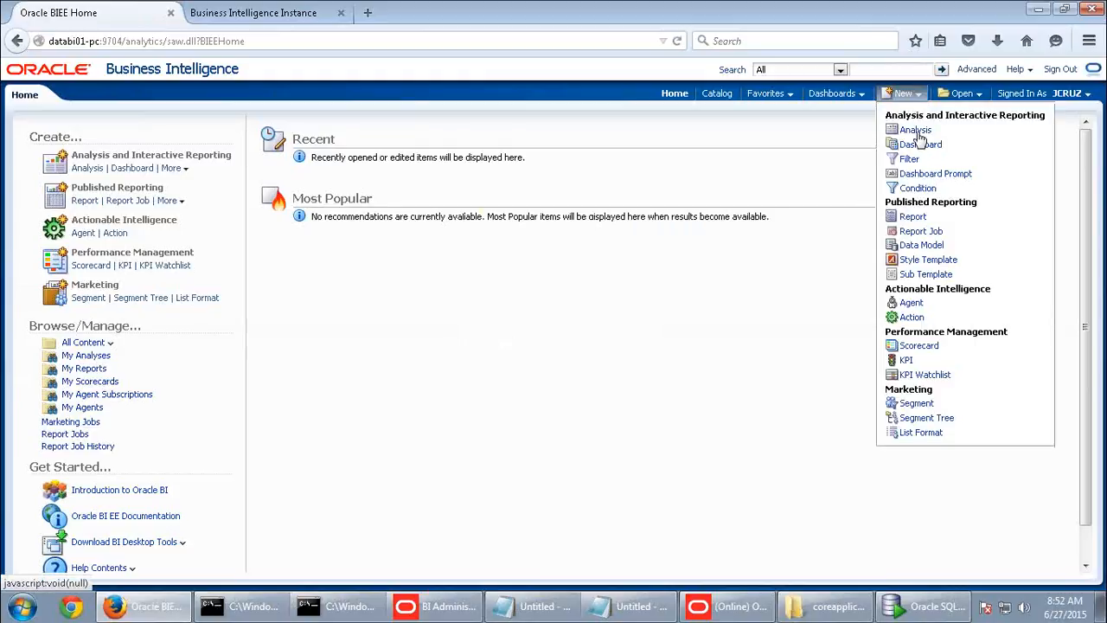
click(919, 131)
click(898, 173)
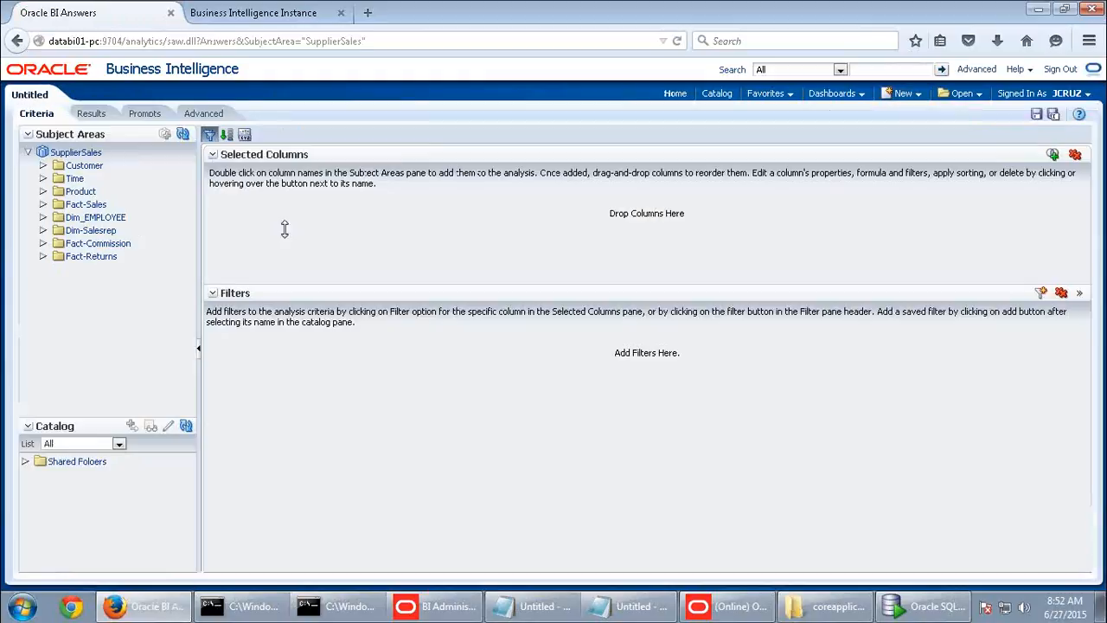
double_click(83, 165)
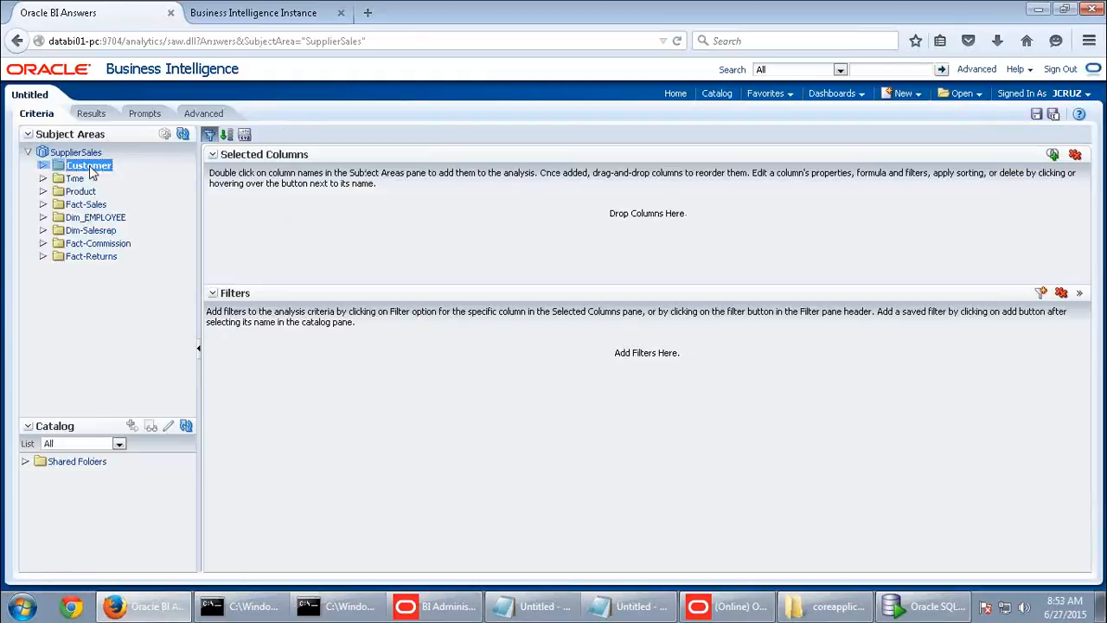
double_click(102, 218)
double_click(90, 373)
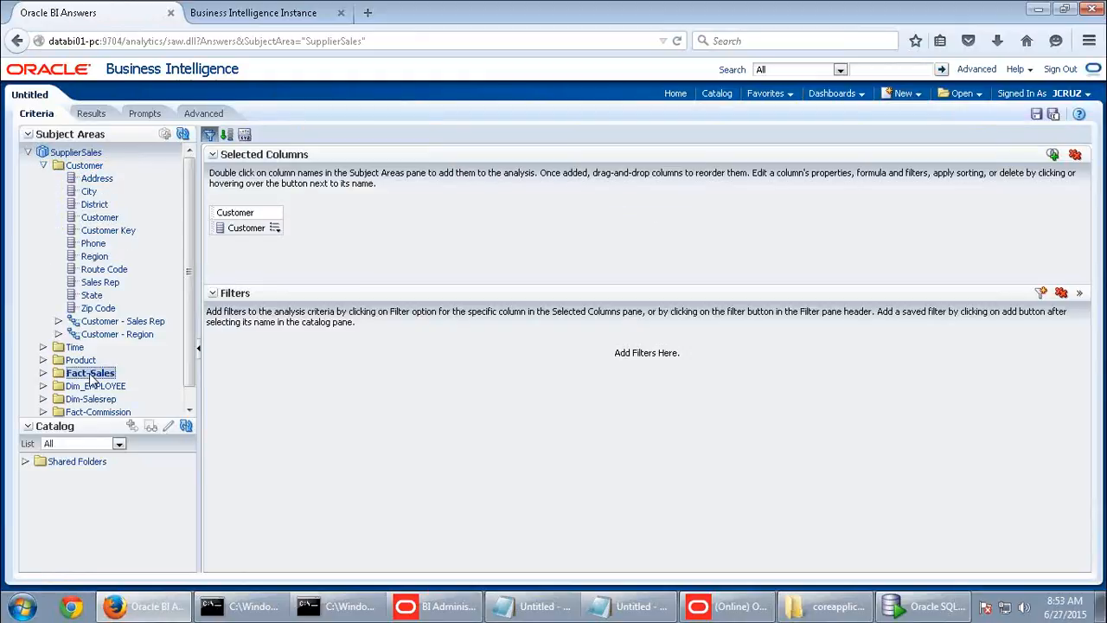
double_click(97, 385)
click(94, 116)
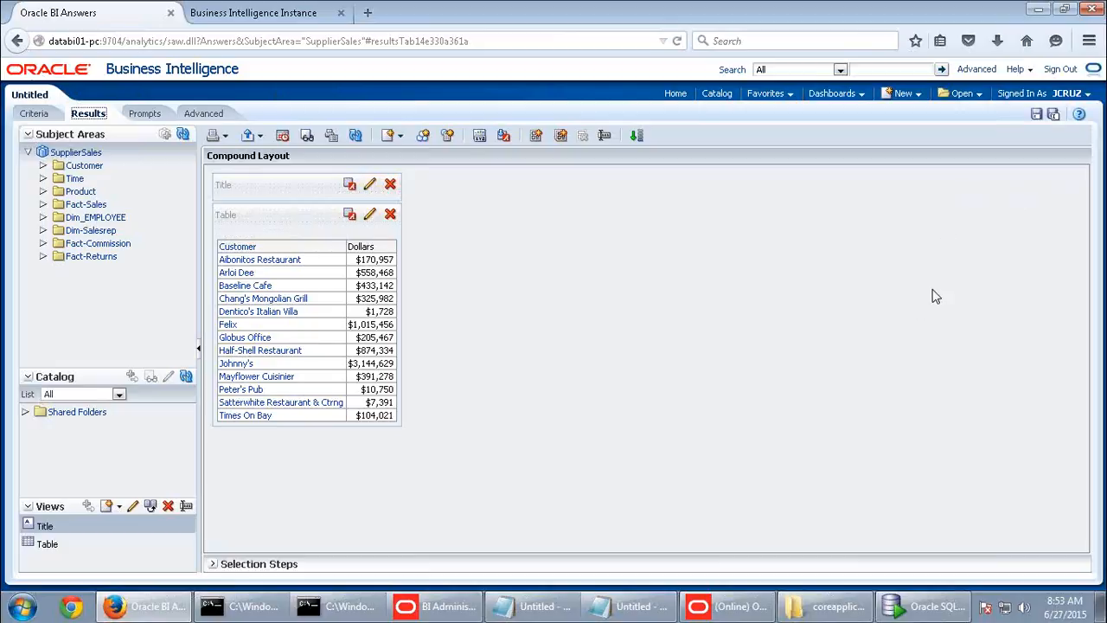
click(761, 610)
click(108, 25)
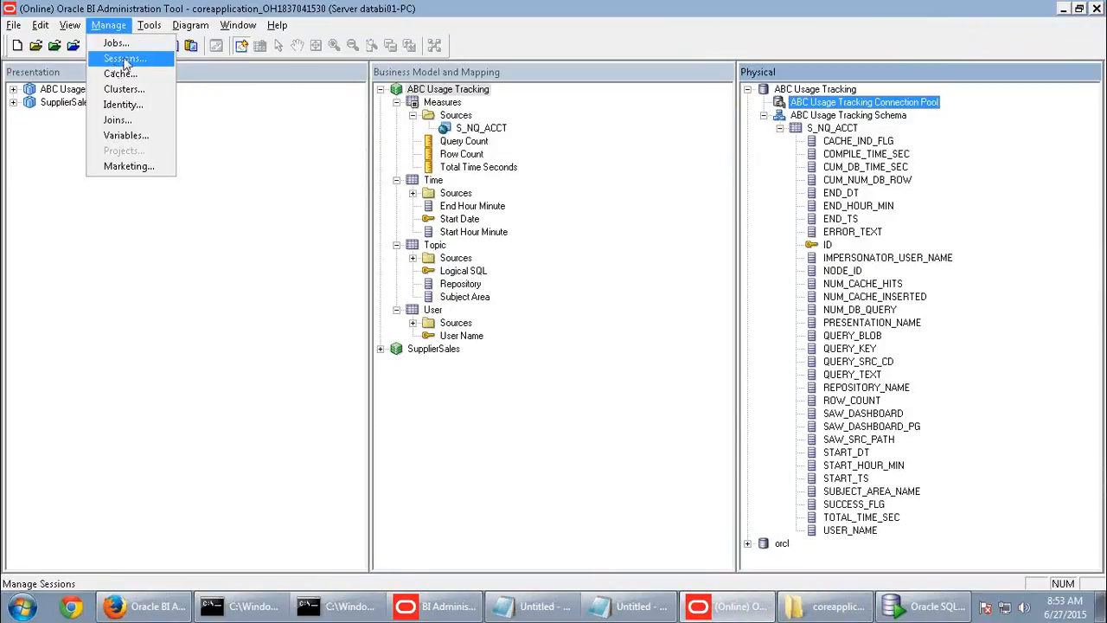
- Reopen the repository online with the repository and administrator passwords, then open Identity Manager
click(123, 104)
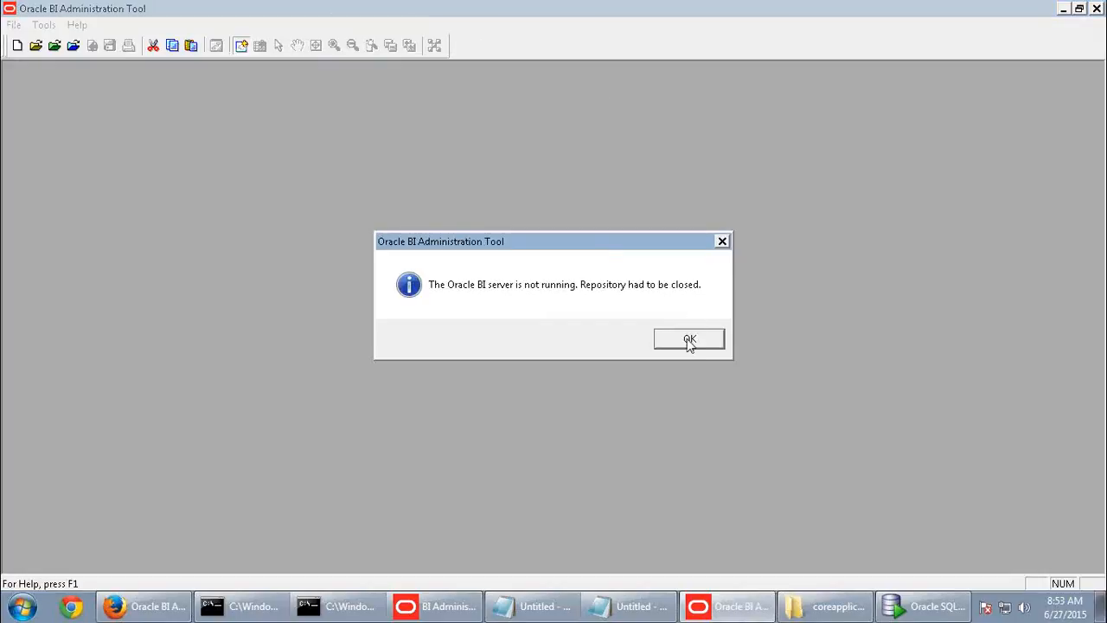
click(690, 341)
click(74, 46)
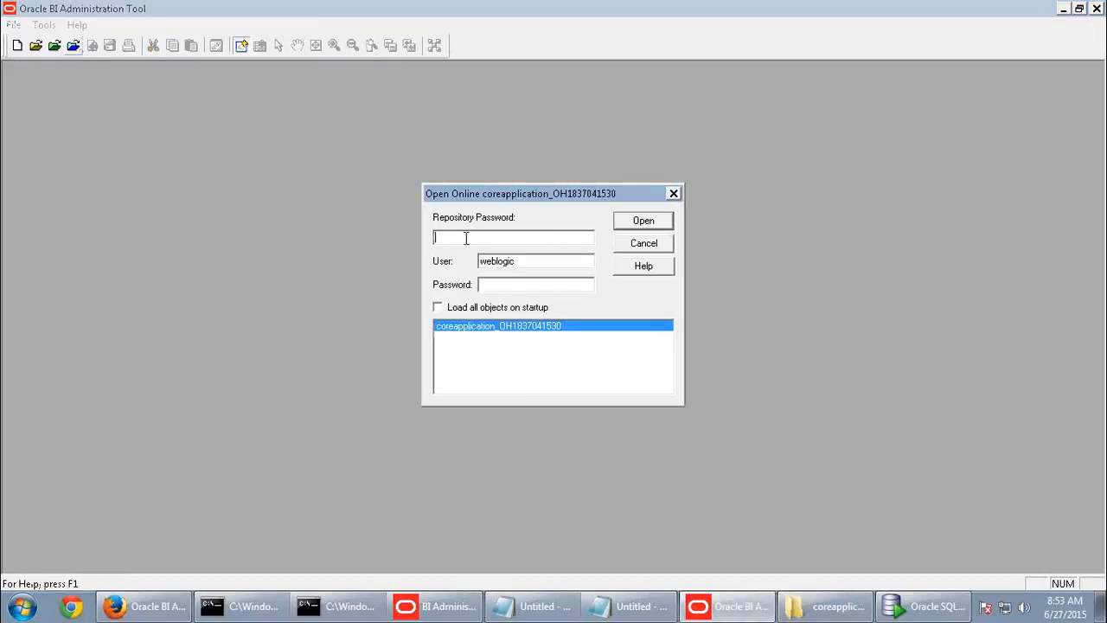
text(Admin123)
key(Tab)
key(Tab)
text(Admin)
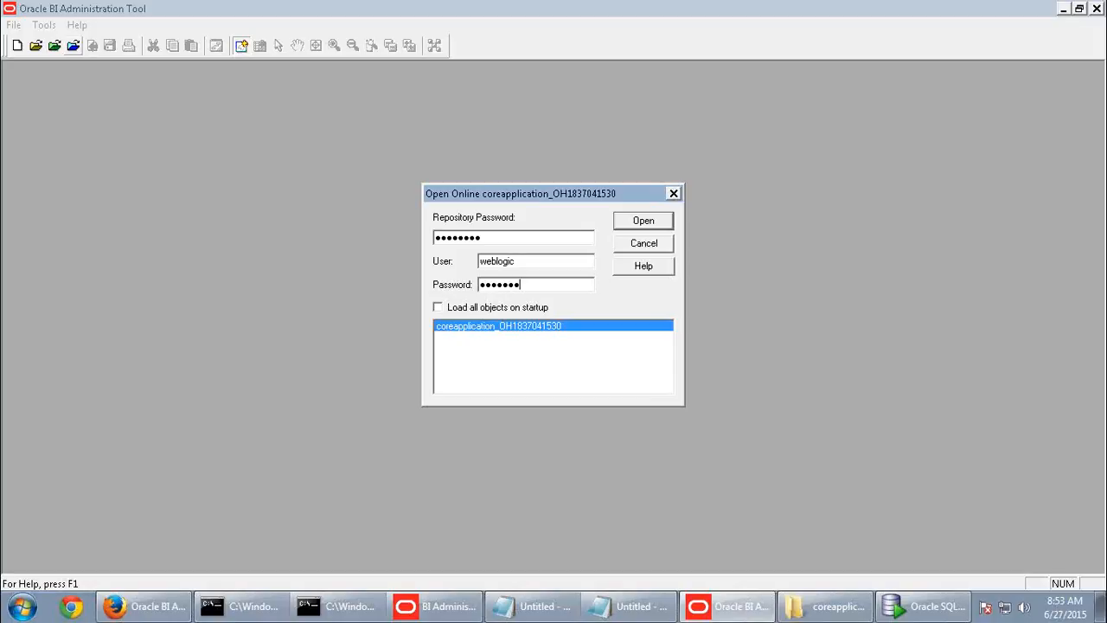
key(Return)
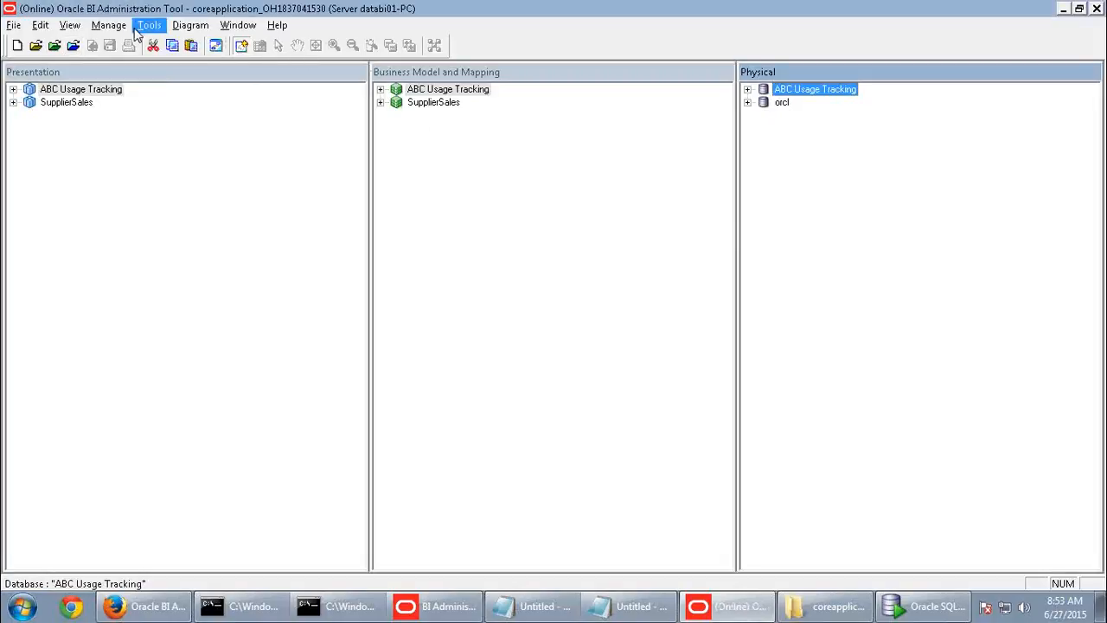
click(116, 25)
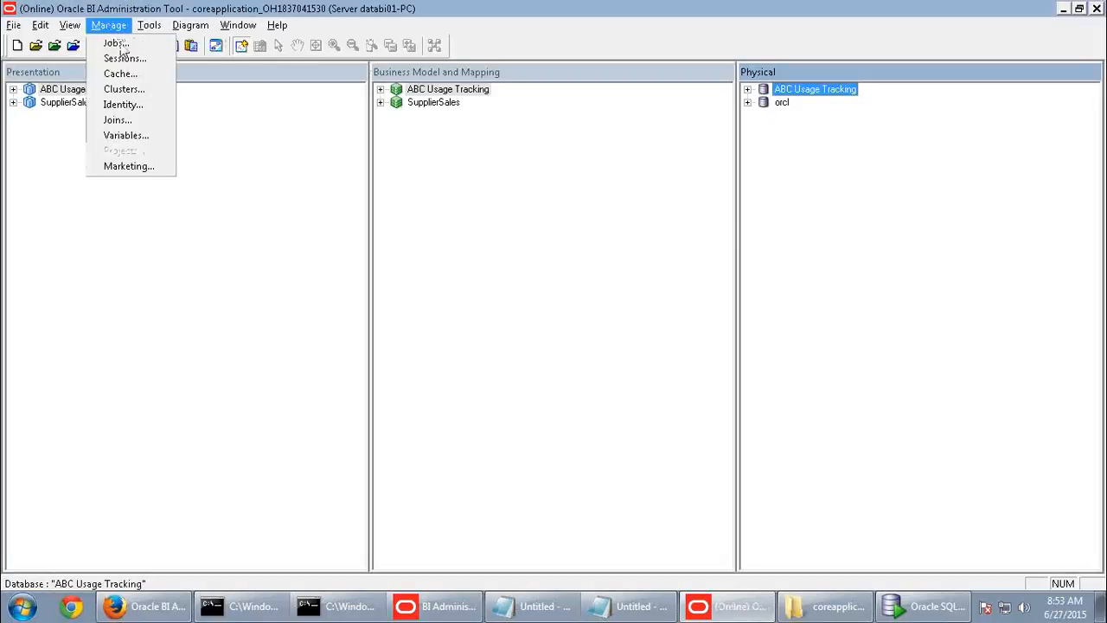
click(130, 104)
- Check out SalesSupervisorsRole and delete its SupplierSales Customer data filter
click(551, 53)
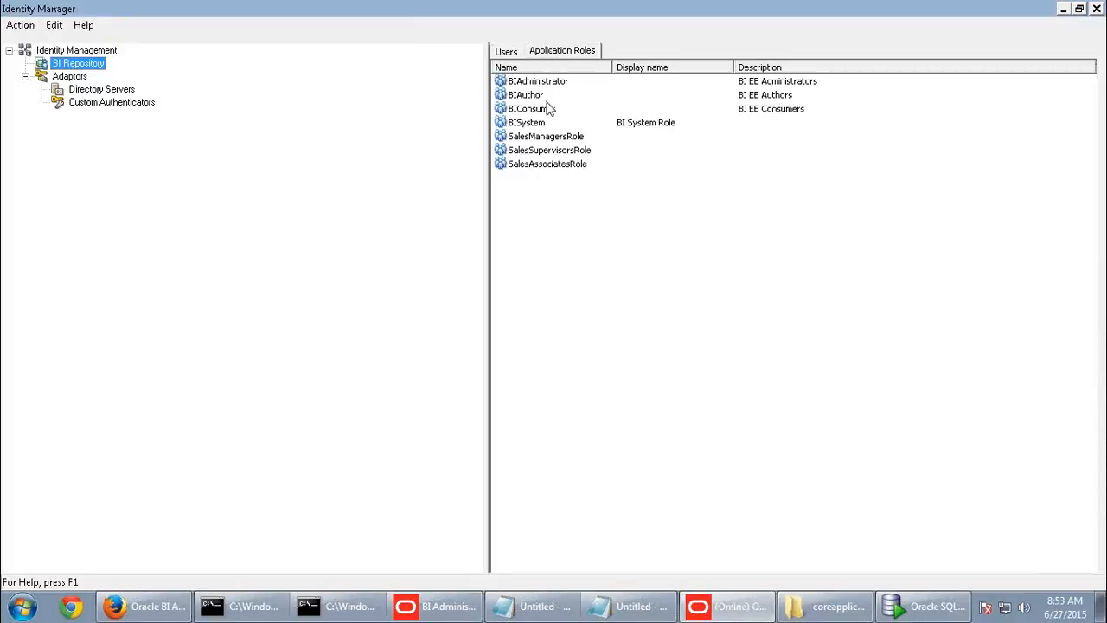
click(542, 150)
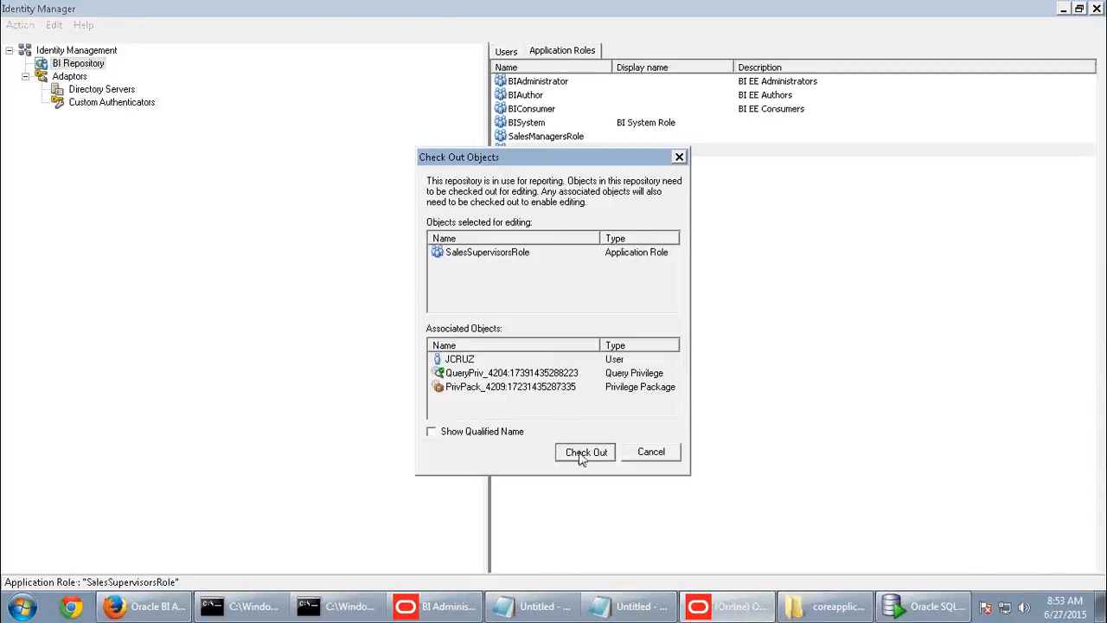
click(586, 454)
click(664, 160)
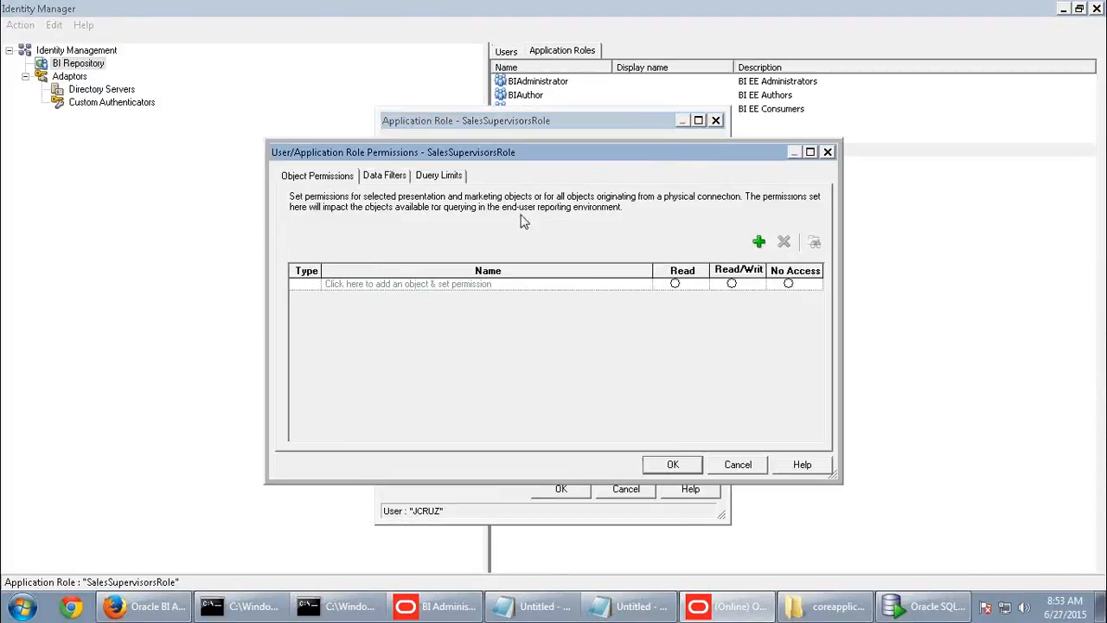
click(388, 176)
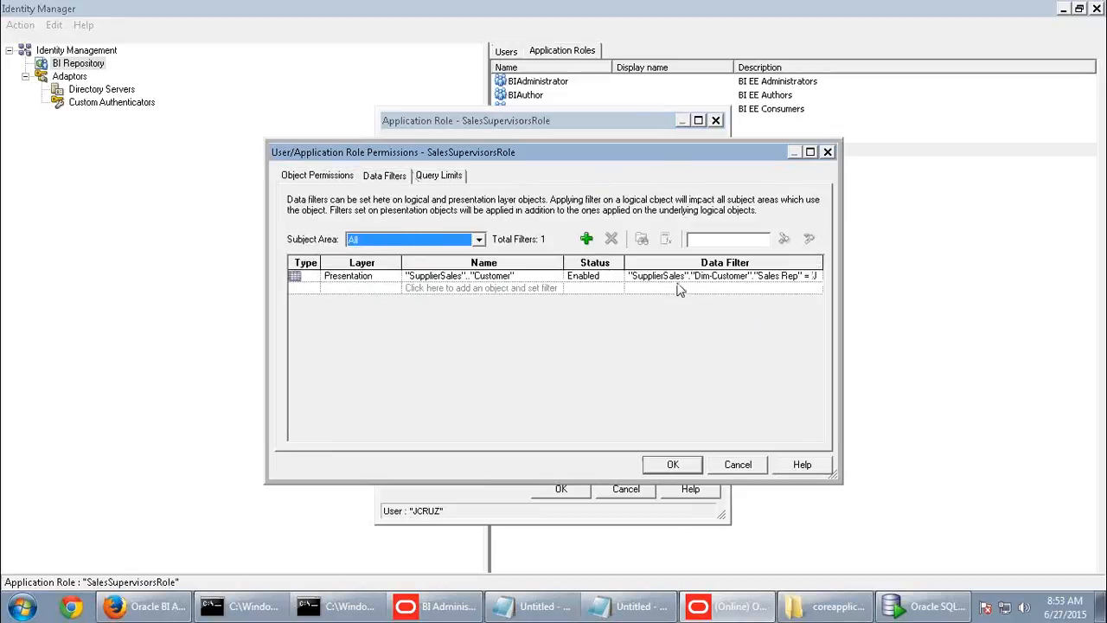
click(727, 275)
click(611, 238)
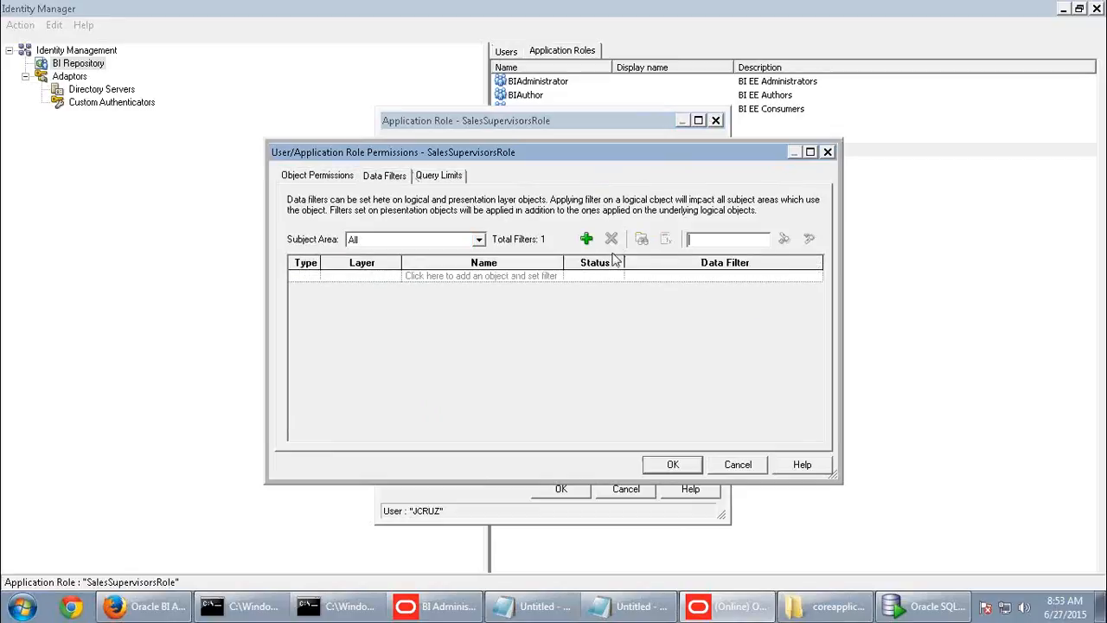
click(687, 466)
click(558, 490)
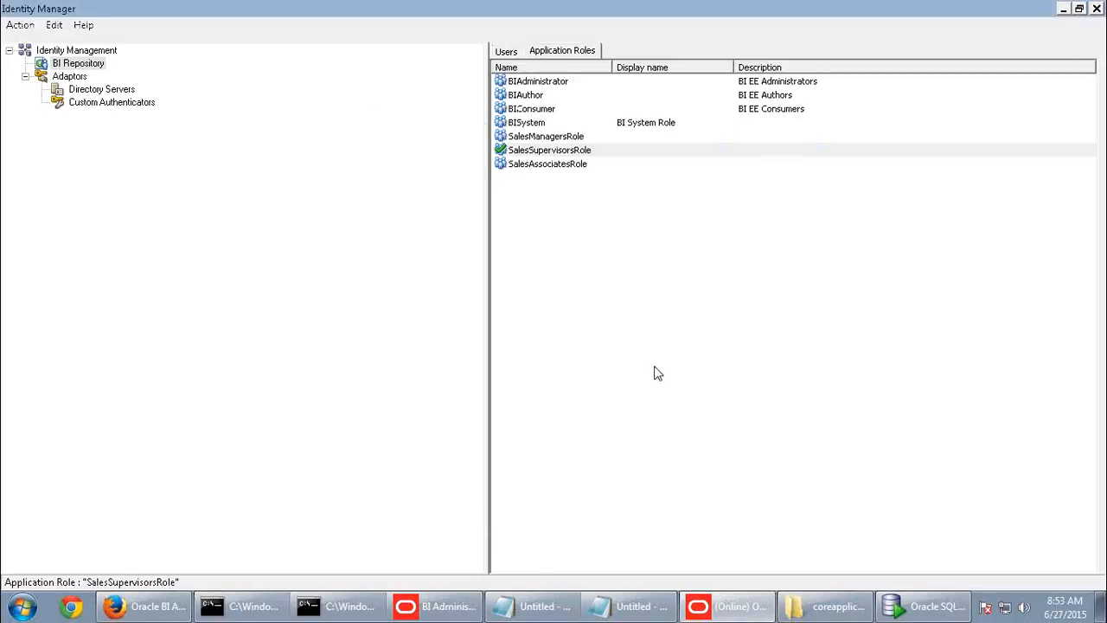
click(1096, 10)
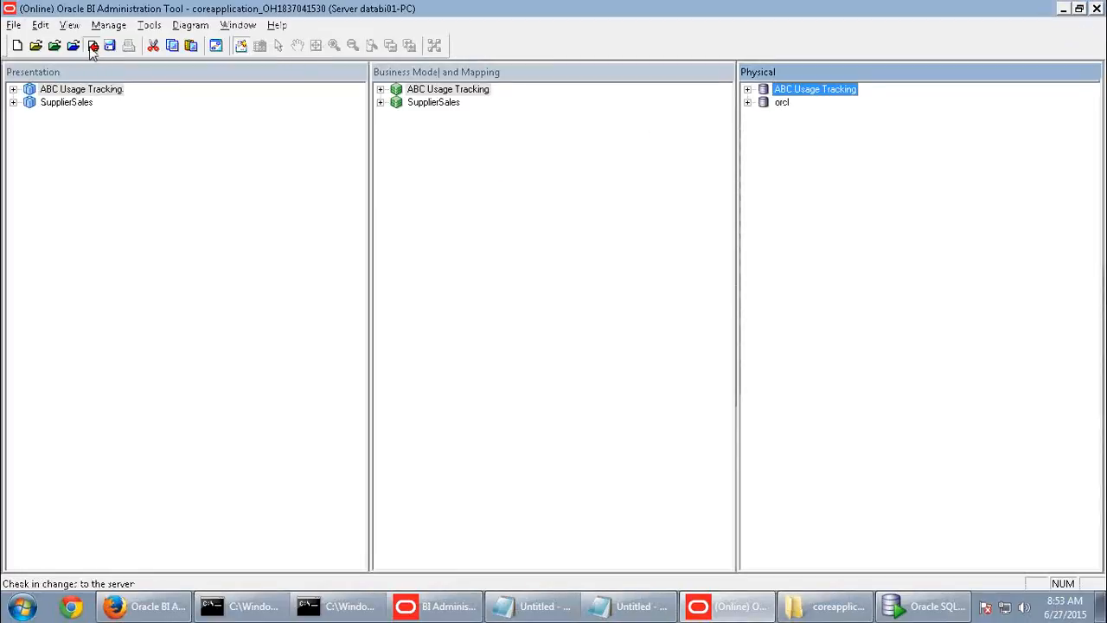
- Check the repository changes in to the server after running the consistency check
click(92, 45)
click(502, 343)
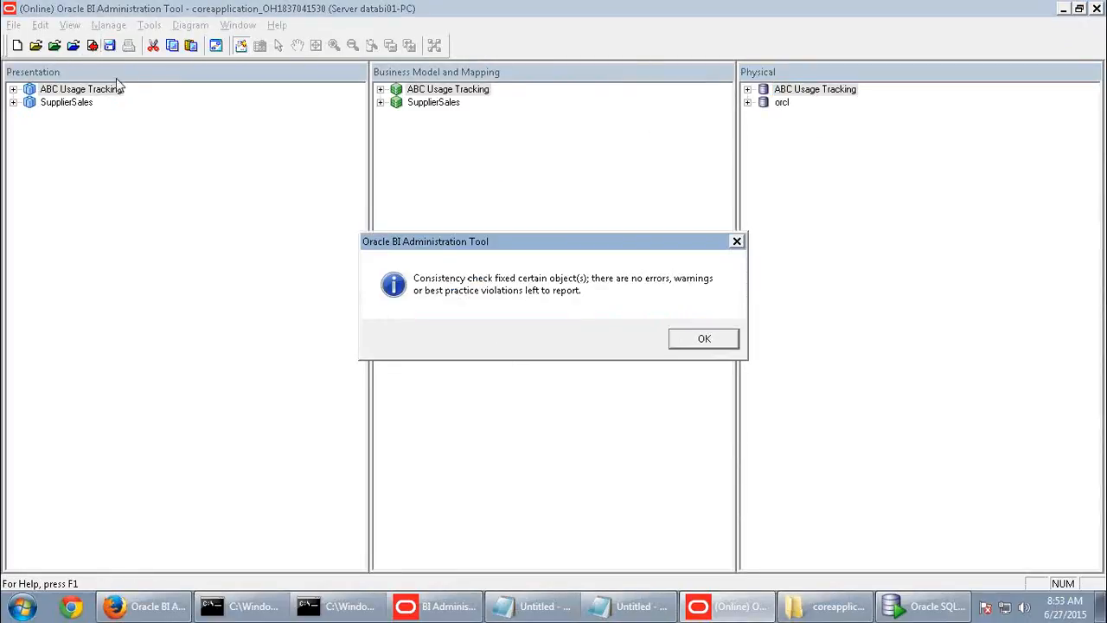
click(713, 343)
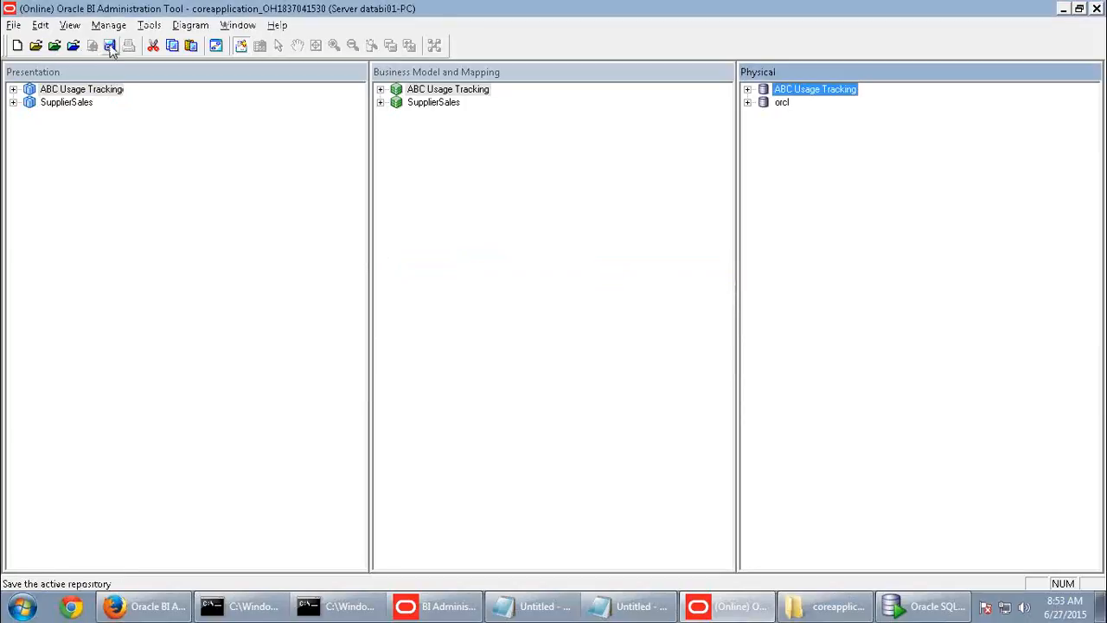
click(169, 607)
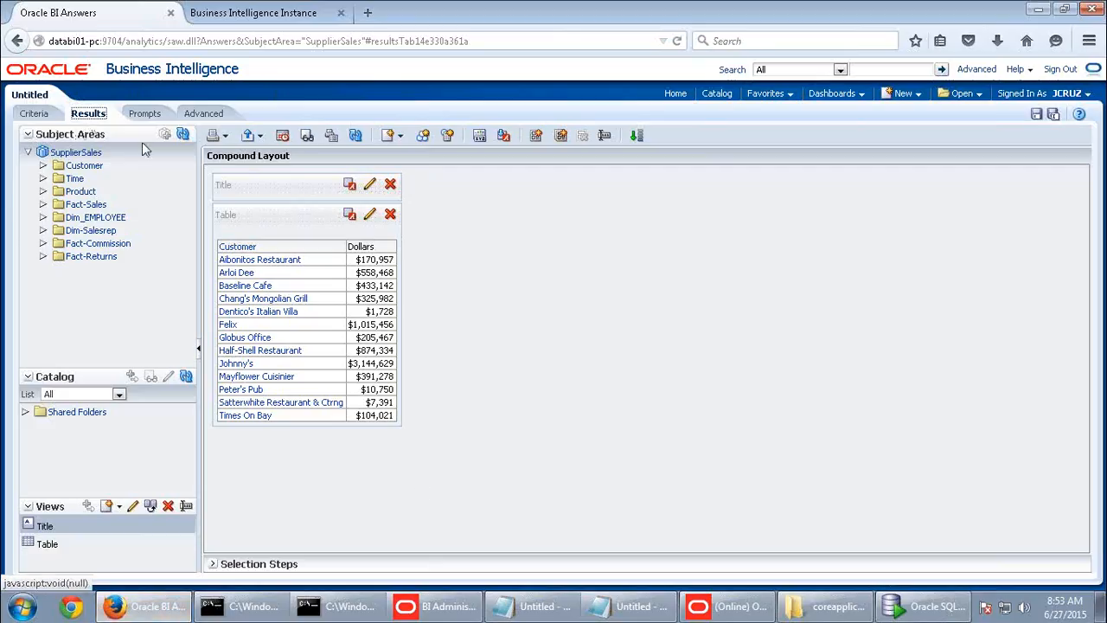
- Refresh the Subject Areas metadata and rerun Dollars by Customer, which still lists 13 customers
click(184, 136)
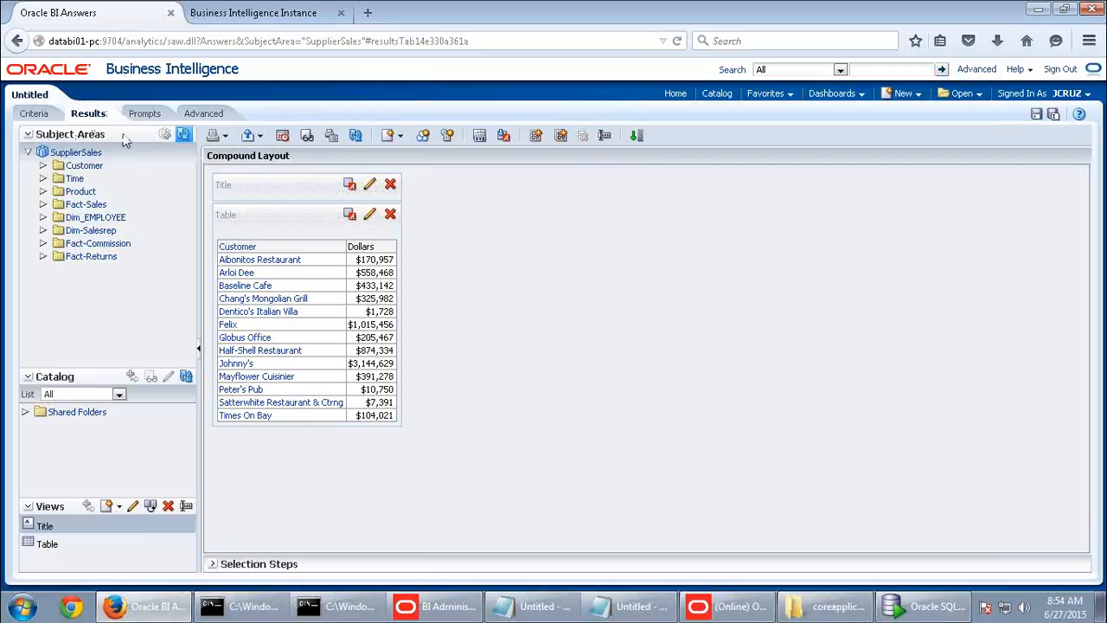
click(35, 114)
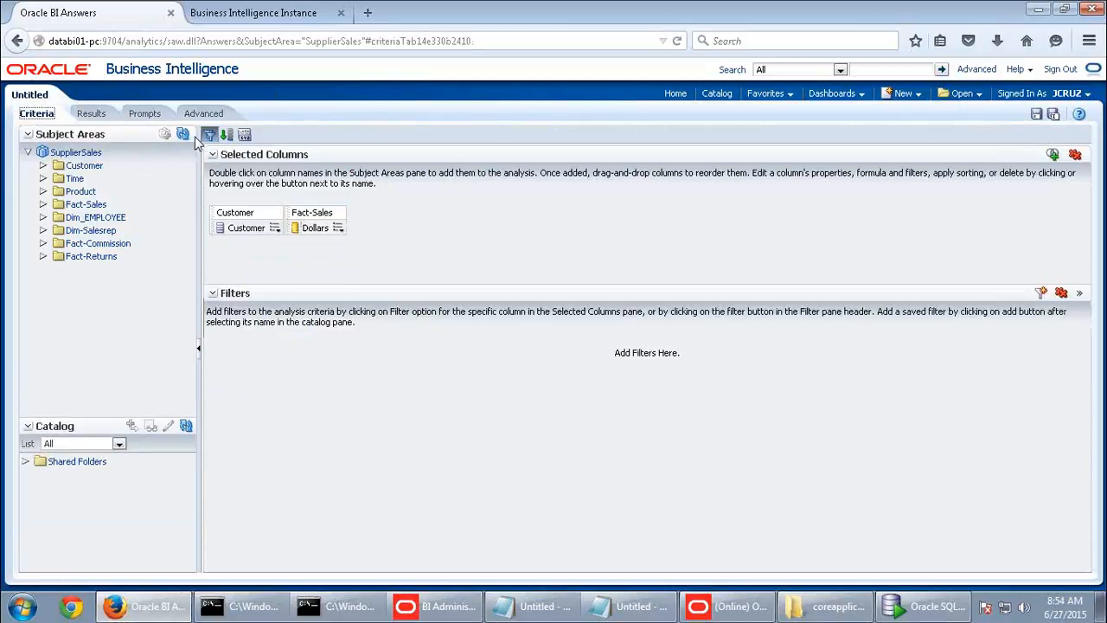
click(189, 136)
click(98, 118)
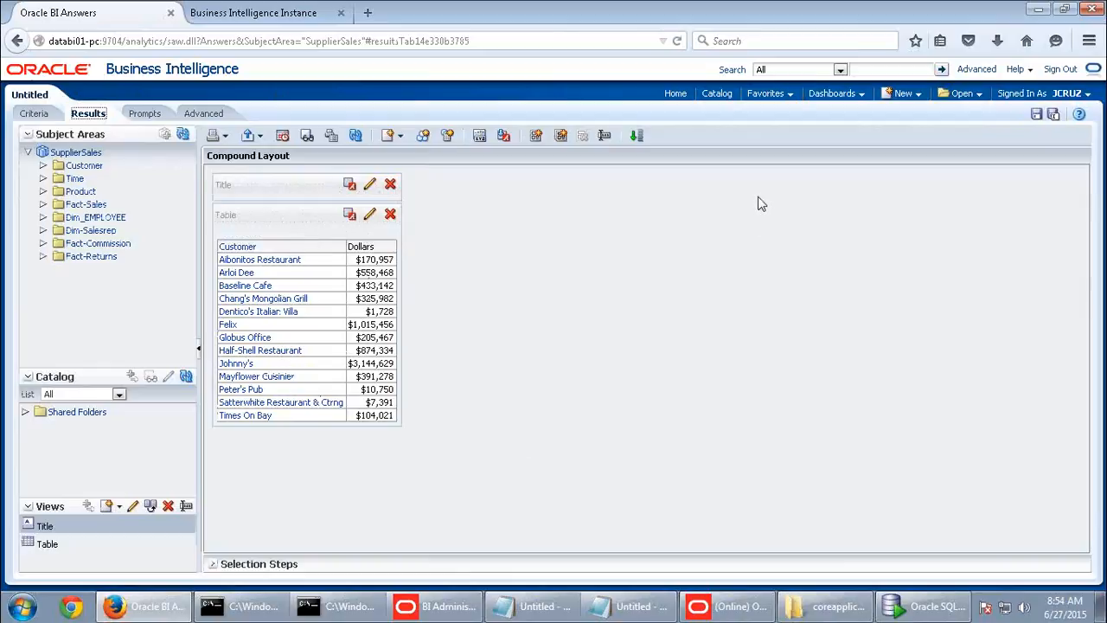
- Sign out of Oracle BI and sign back in with the administrator account
click(1061, 70)
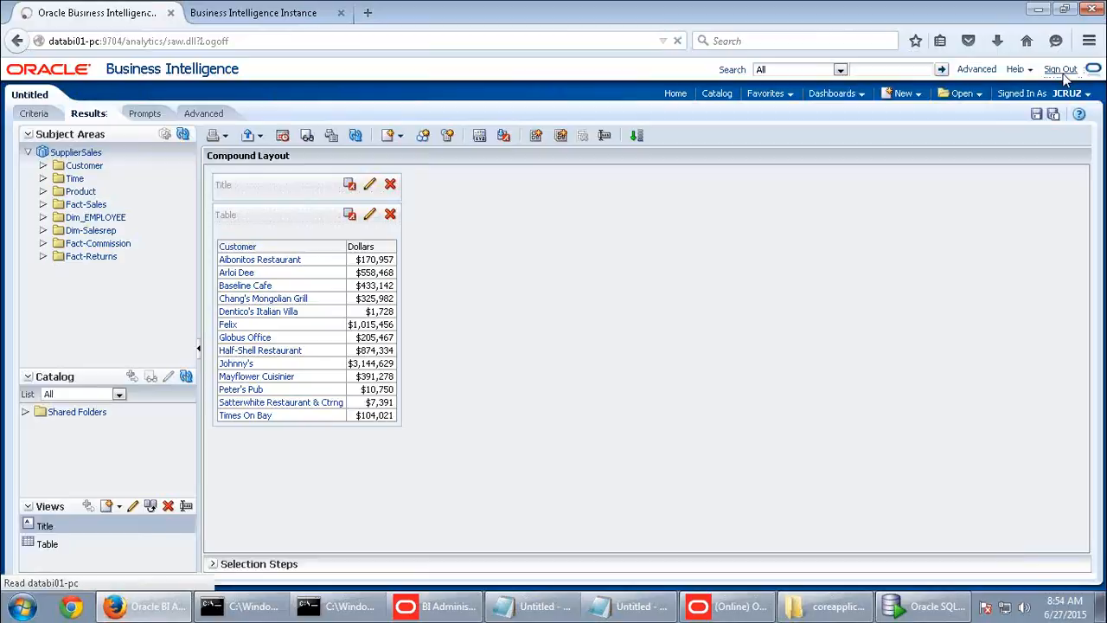
click(468, 270)
click(505, 223)
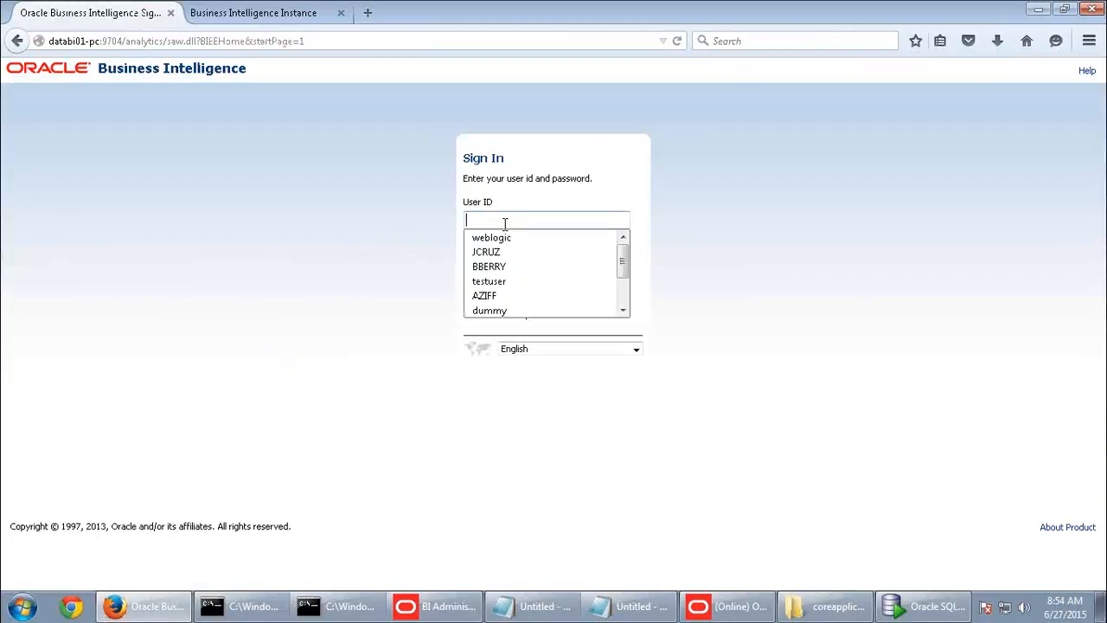
click(498, 238)
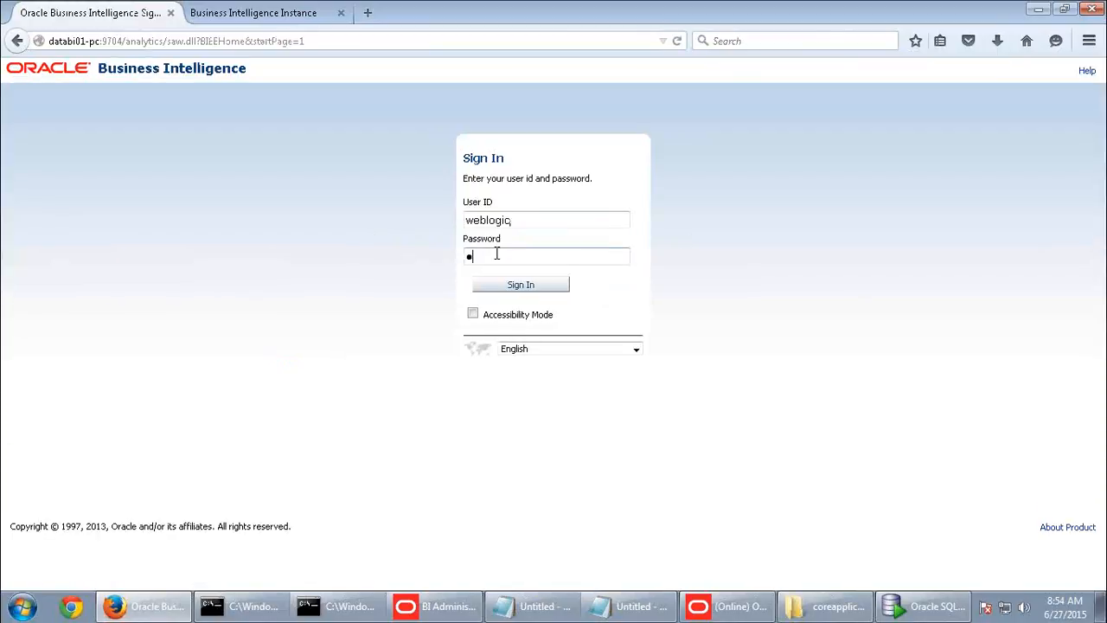
key(Return)
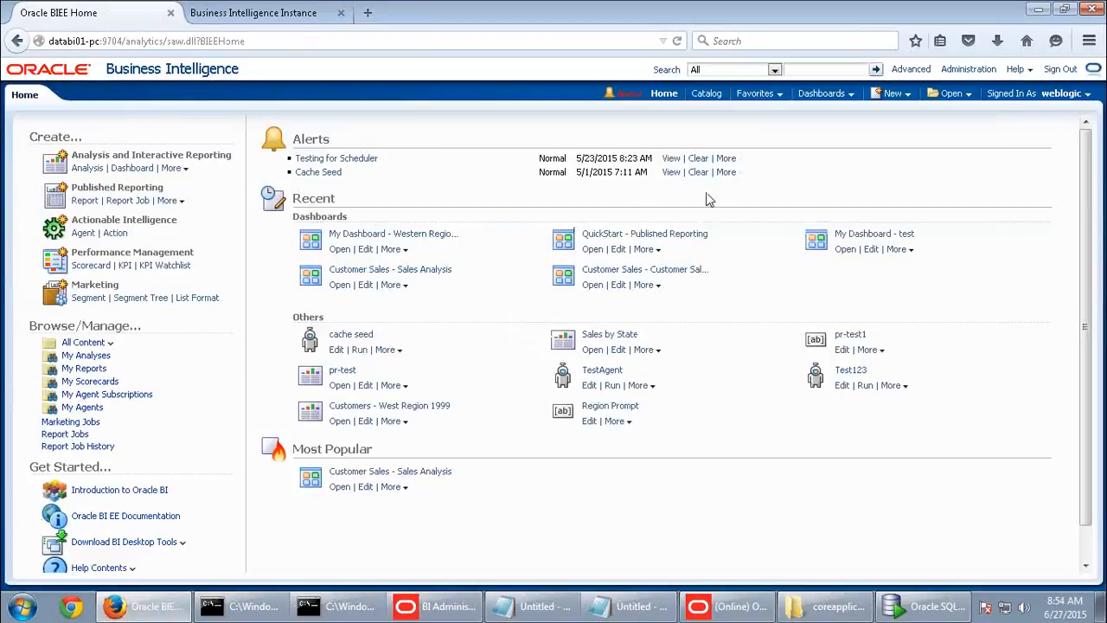
- Show the New menu's creation options and choose Analysis
click(894, 93)
click(907, 131)
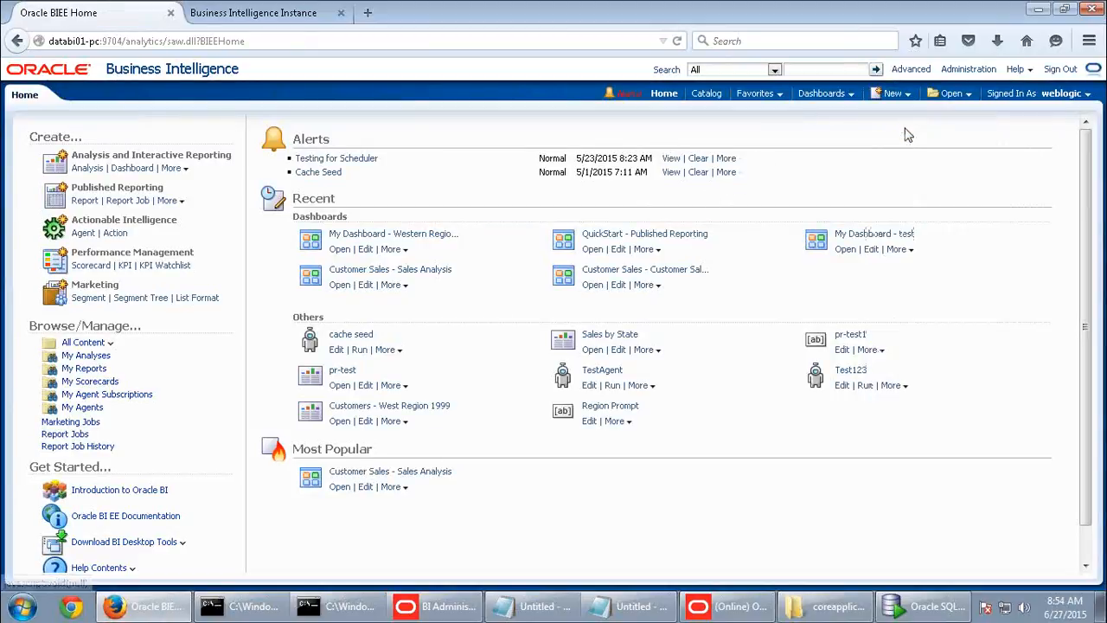
click(894, 96)
click(910, 134)
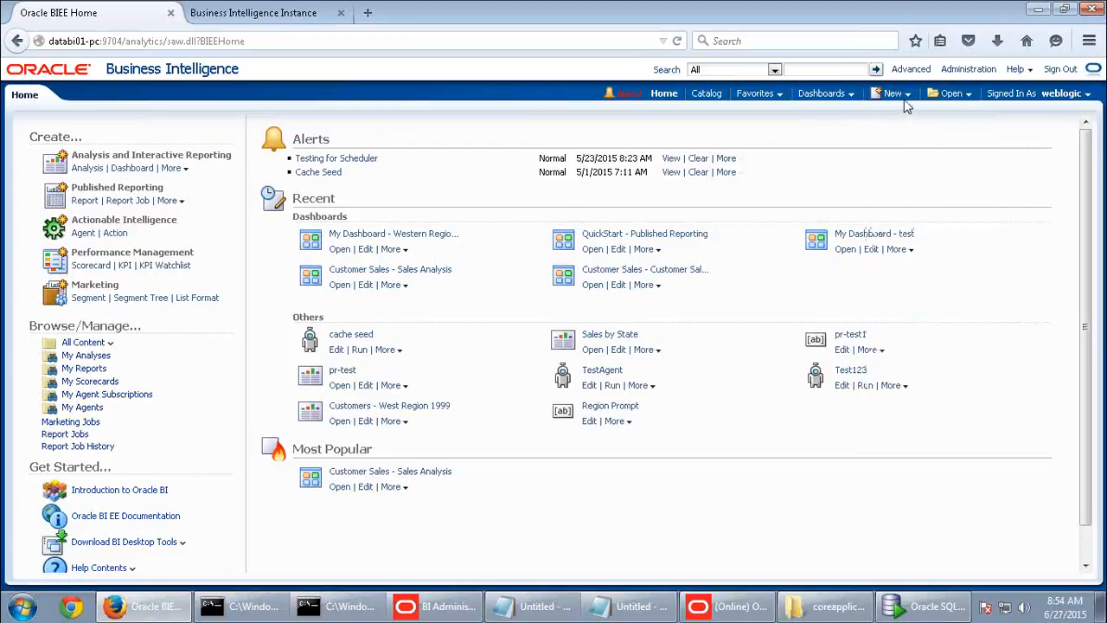
click(899, 93)
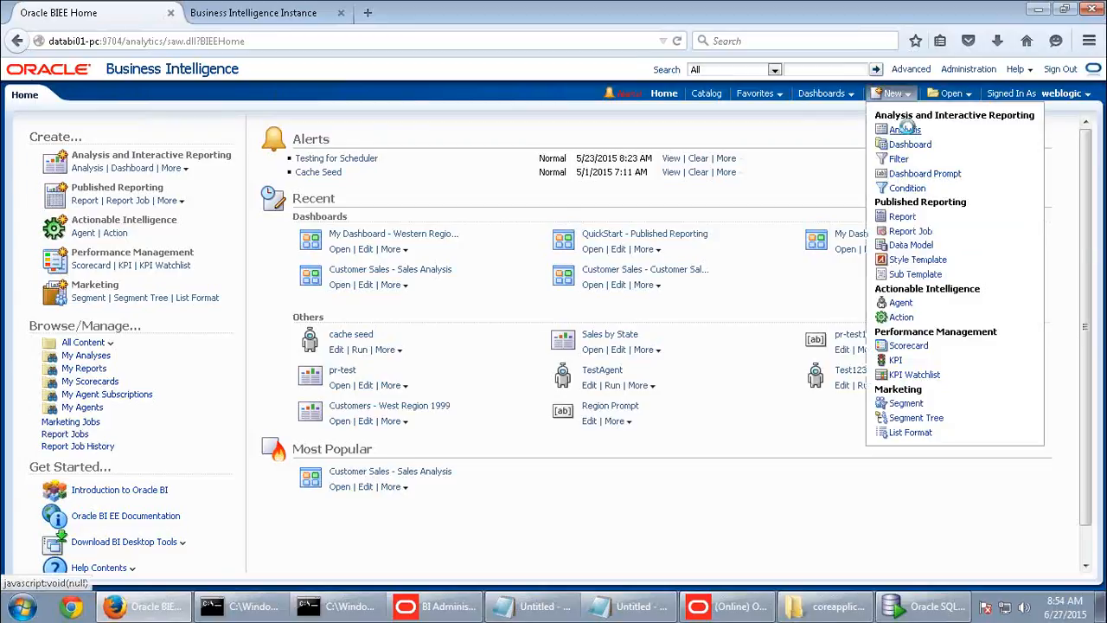
click(905, 130)
- Base a new analysis on ABC Usage Tracking with User Name, Row Count and Subject Area, and view results
click(869, 207)
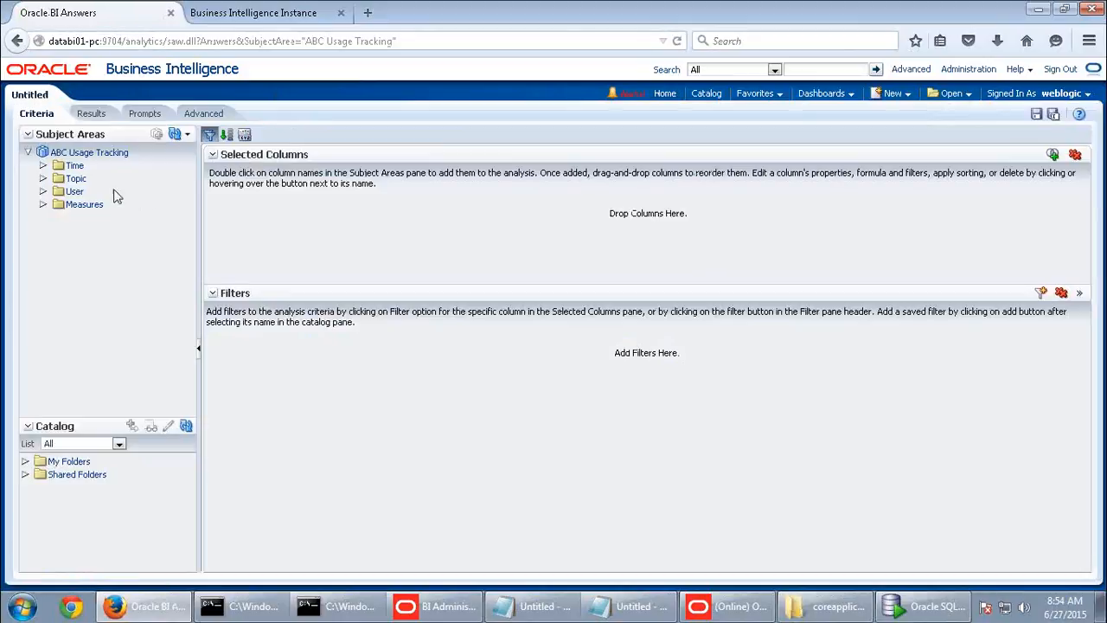
double_click(77, 191)
double_click(102, 205)
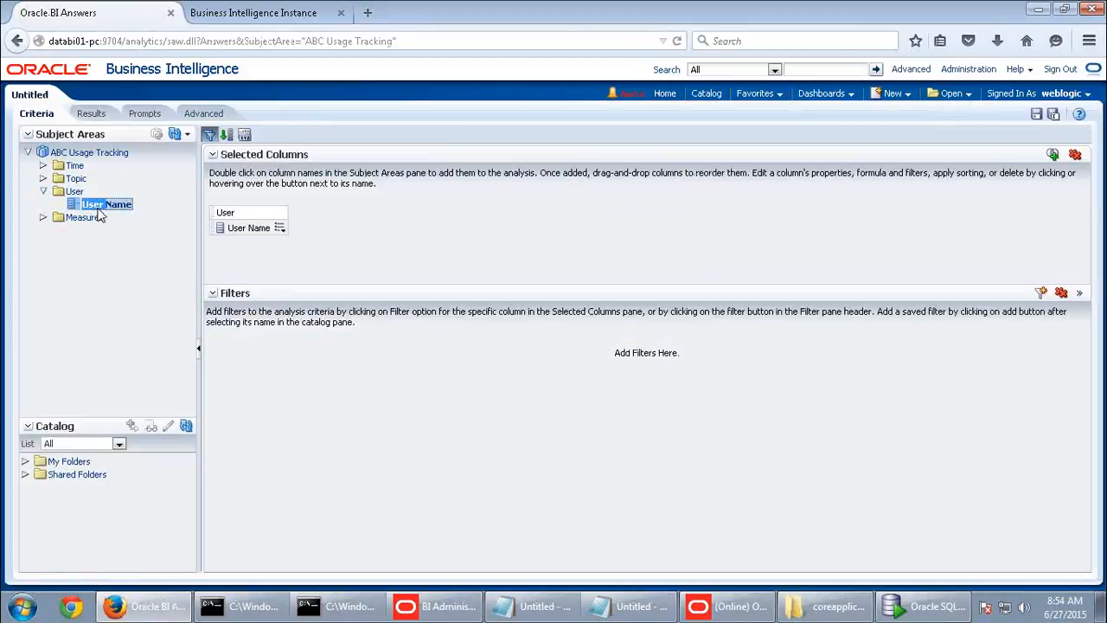
double_click(87, 217)
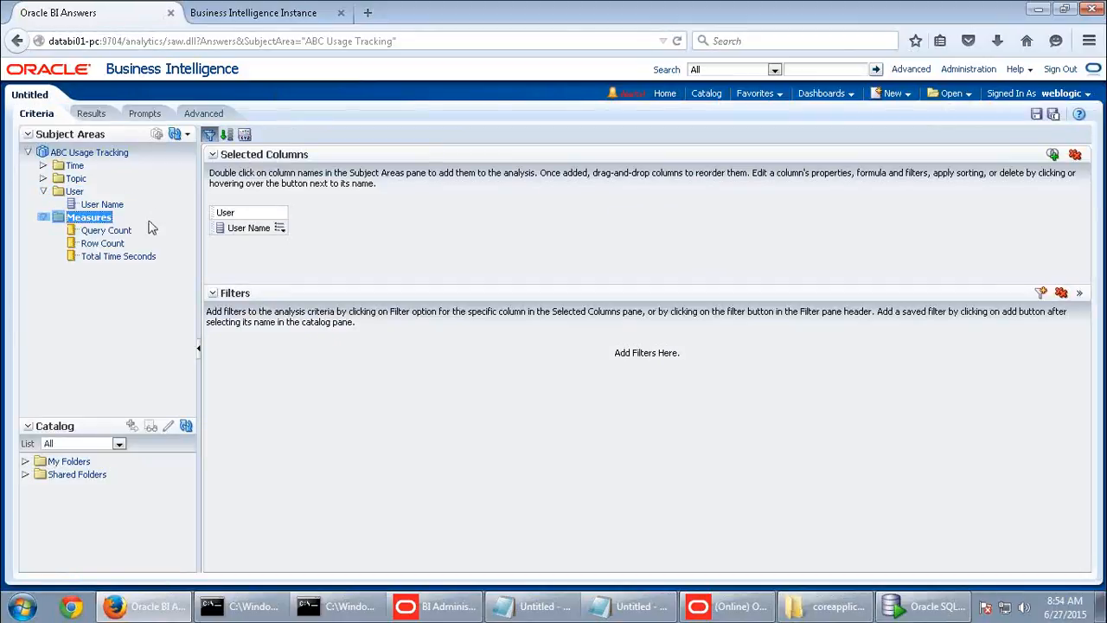
double_click(113, 248)
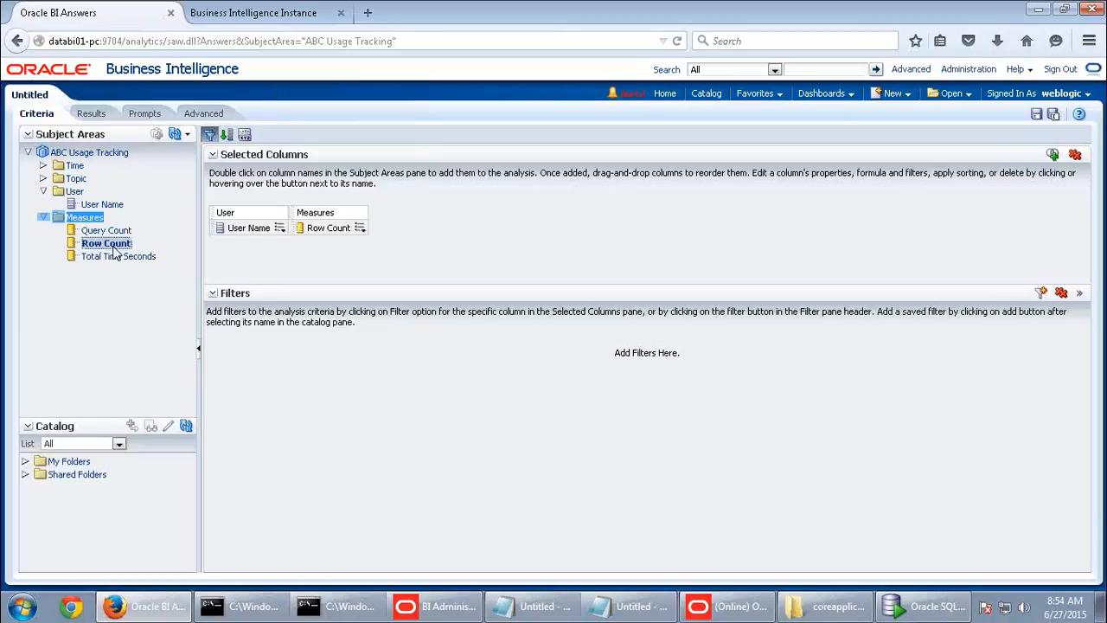
double_click(76, 179)
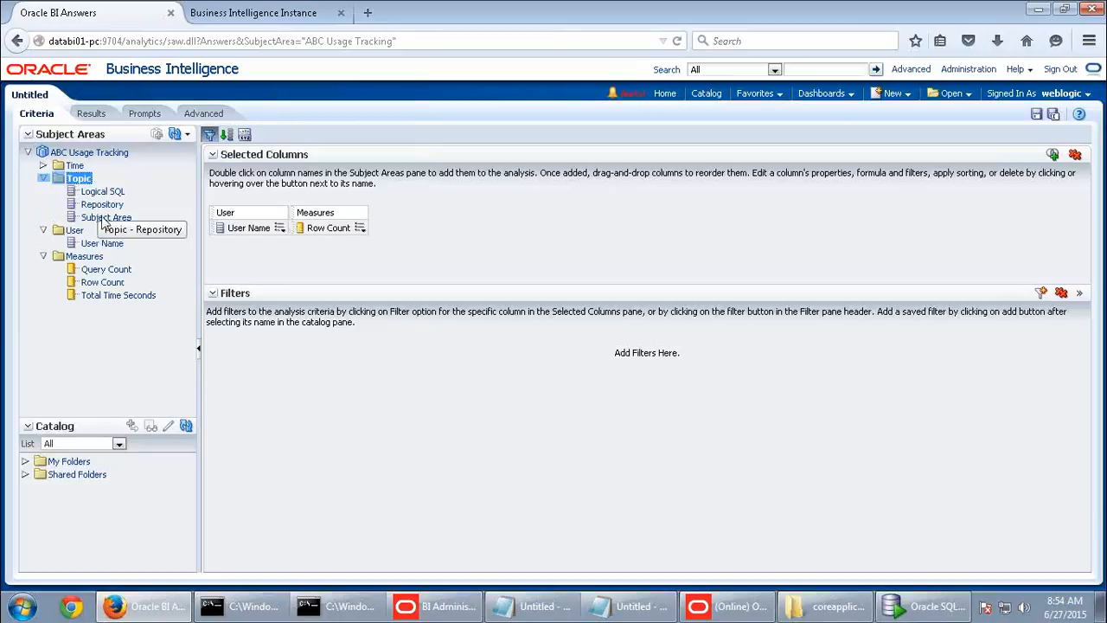
double_click(106, 217)
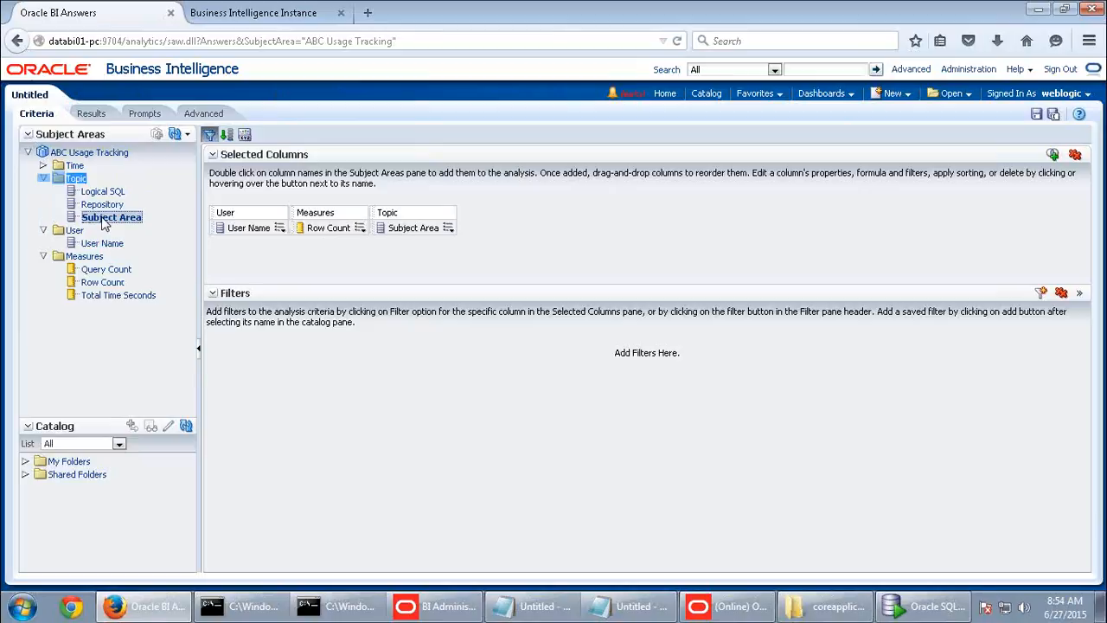
click(91, 114)
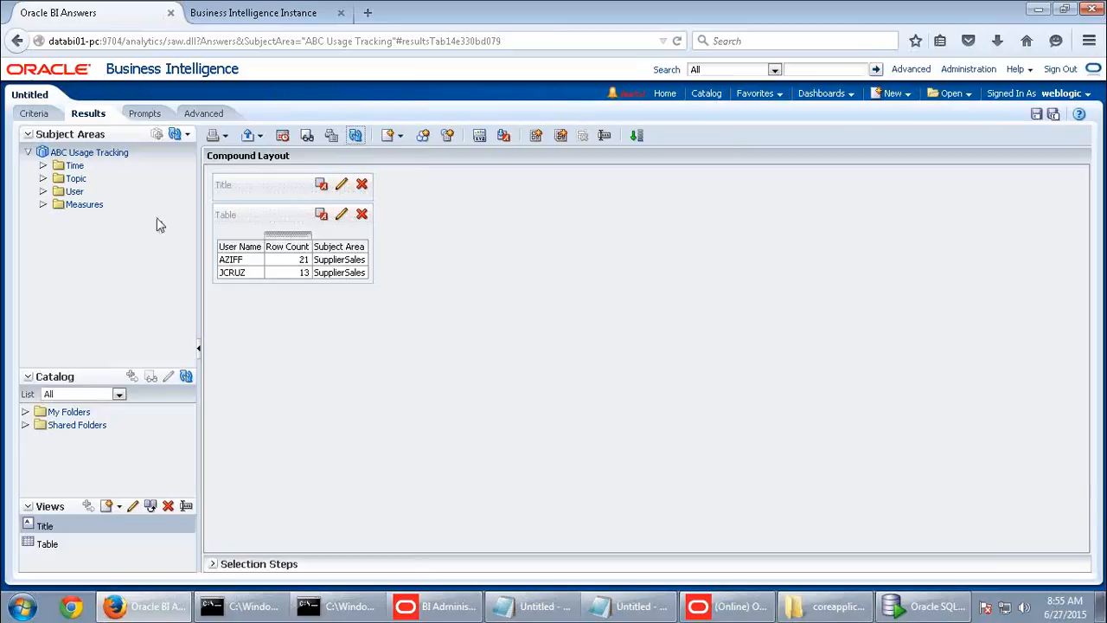
- Add the Logical SQL column from the Topic folder to the analysis
double_click(76, 179)
double_click(97, 191)
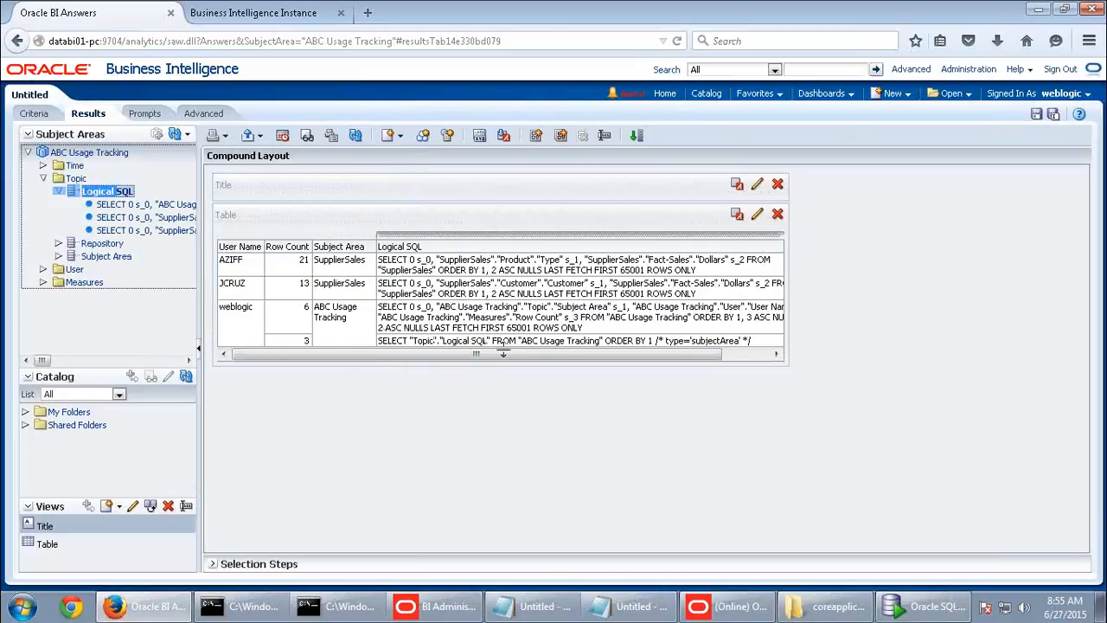
drag(502, 353, 260, 355)
- Filter Subject Area to not equal ABC Usage Tracking and view the filtered results
click(33, 113)
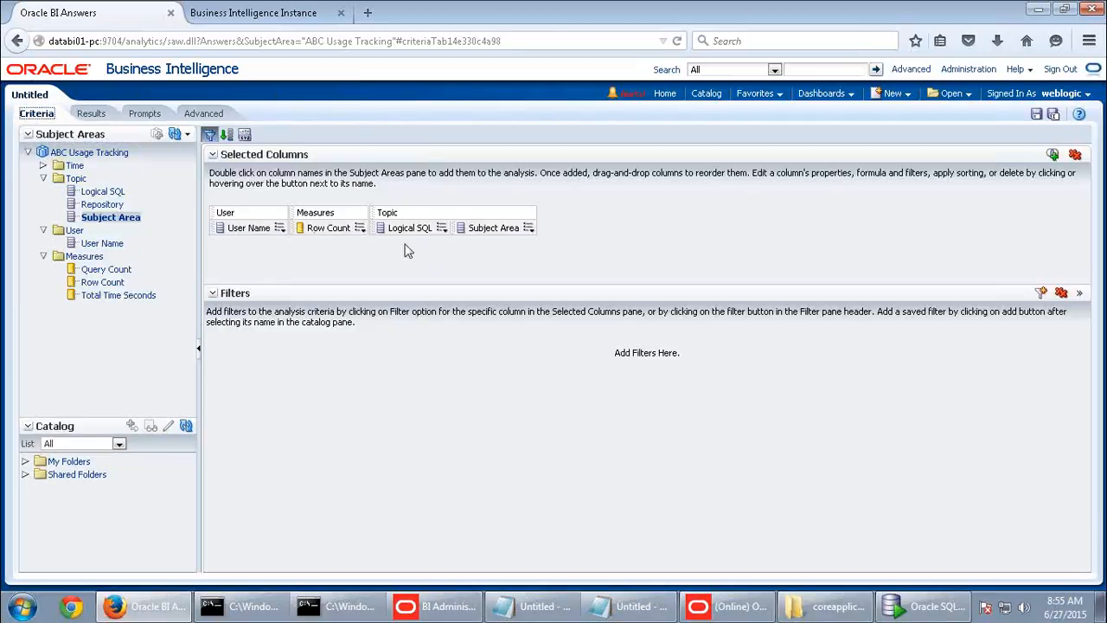
click(528, 227)
click(543, 296)
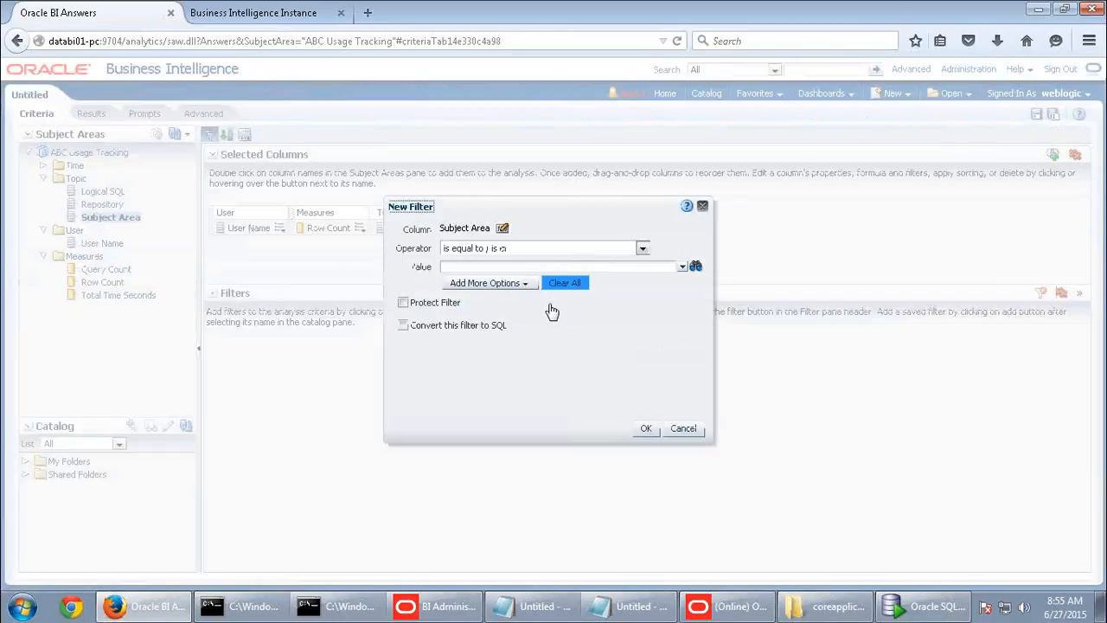
click(548, 250)
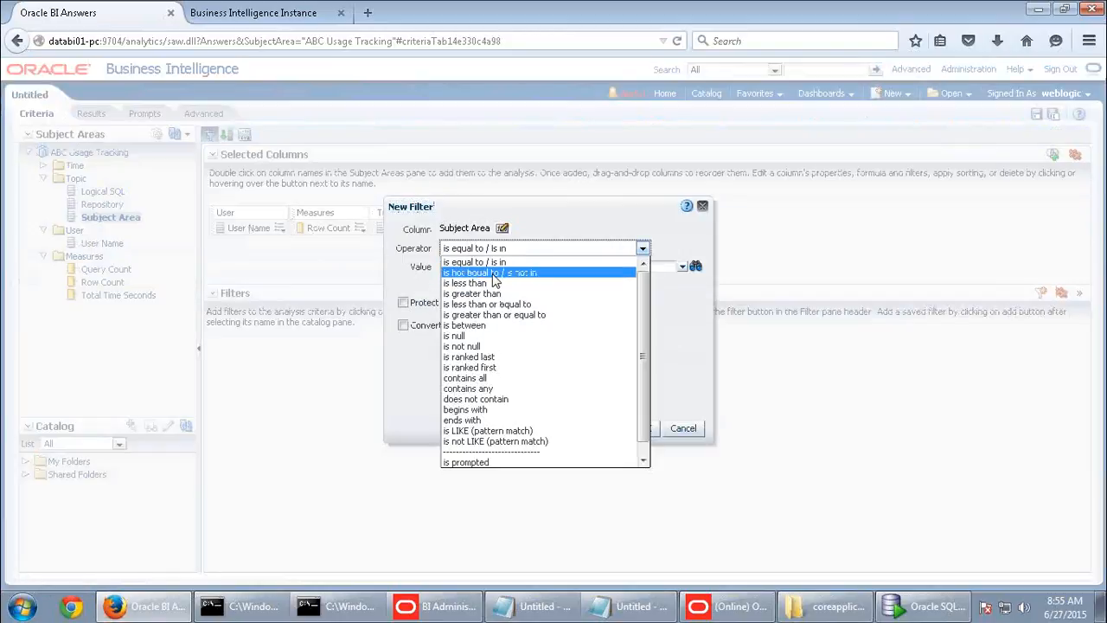
click(510, 272)
click(682, 267)
click(451, 283)
click(502, 381)
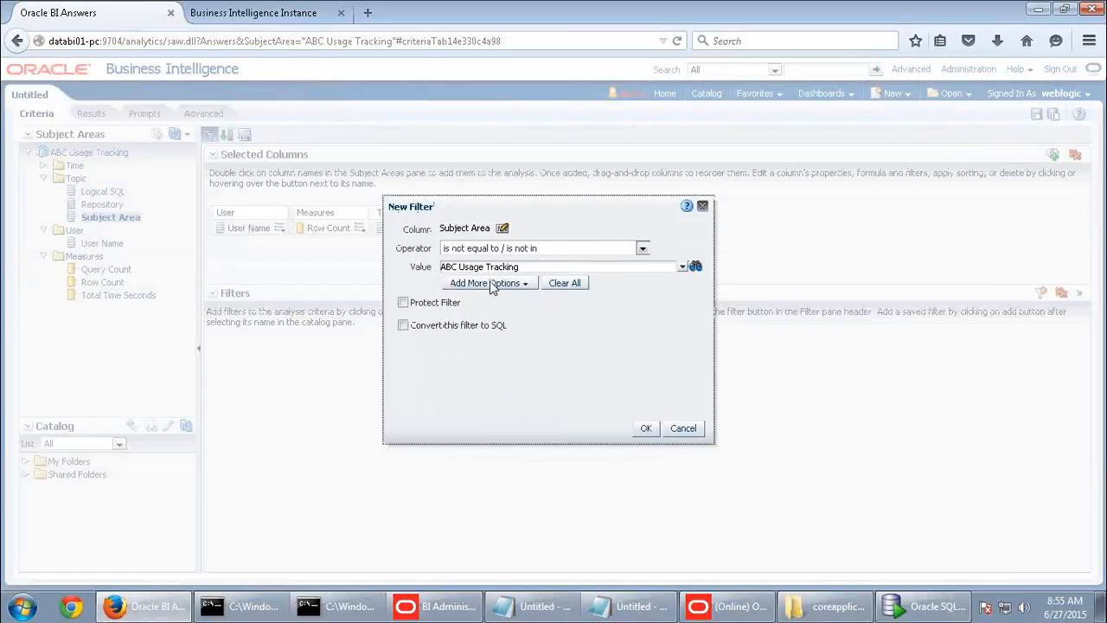
click(647, 429)
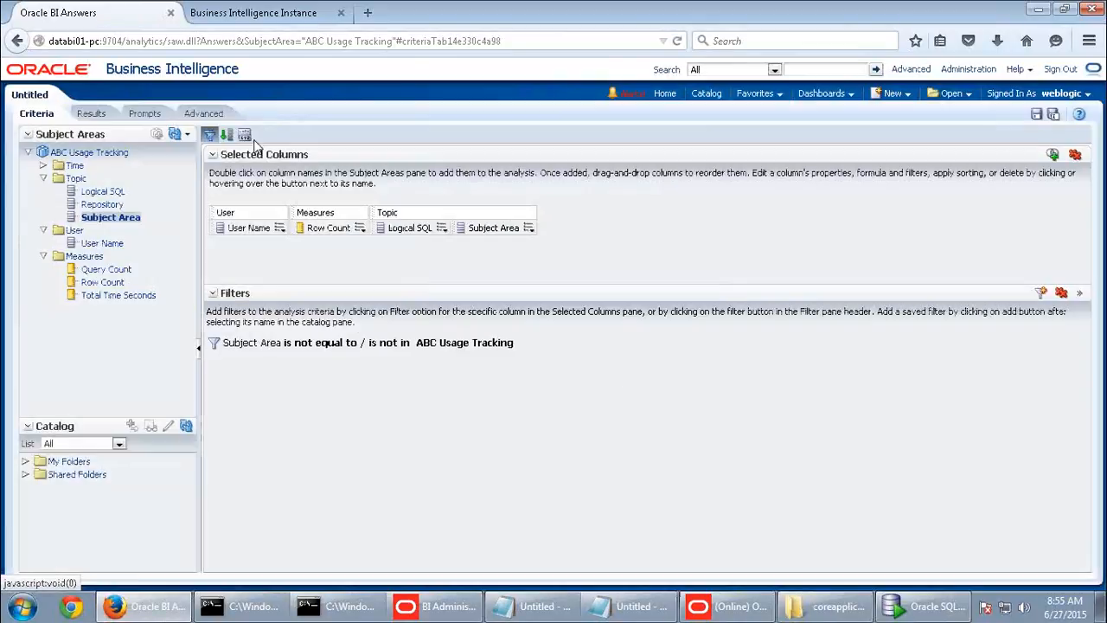
click(90, 114)
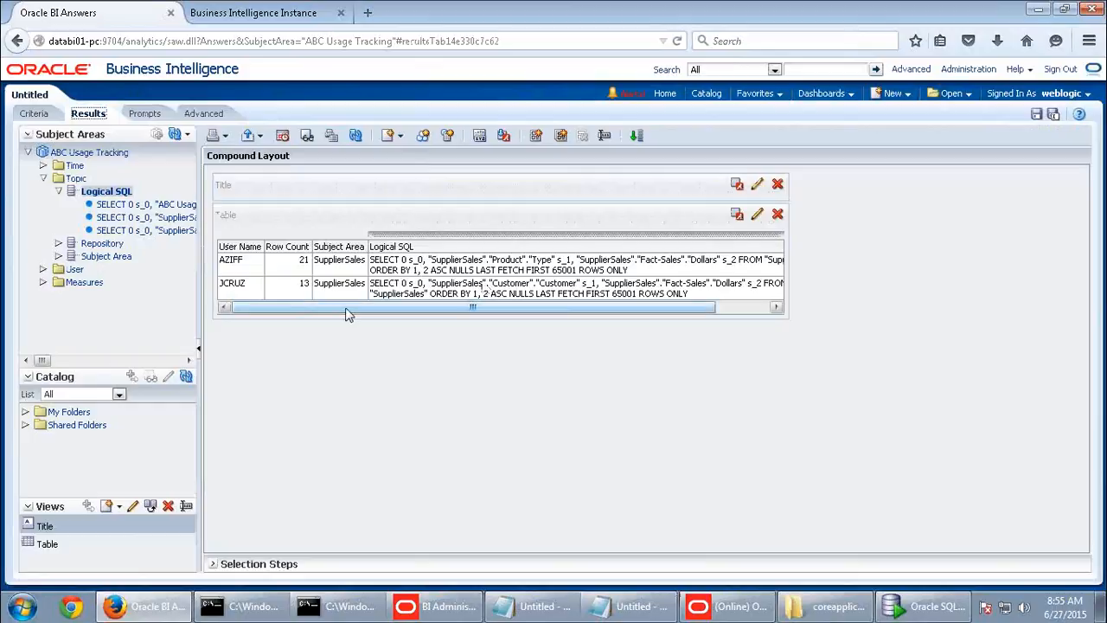
- Set the results table view to use content paging
click(757, 214)
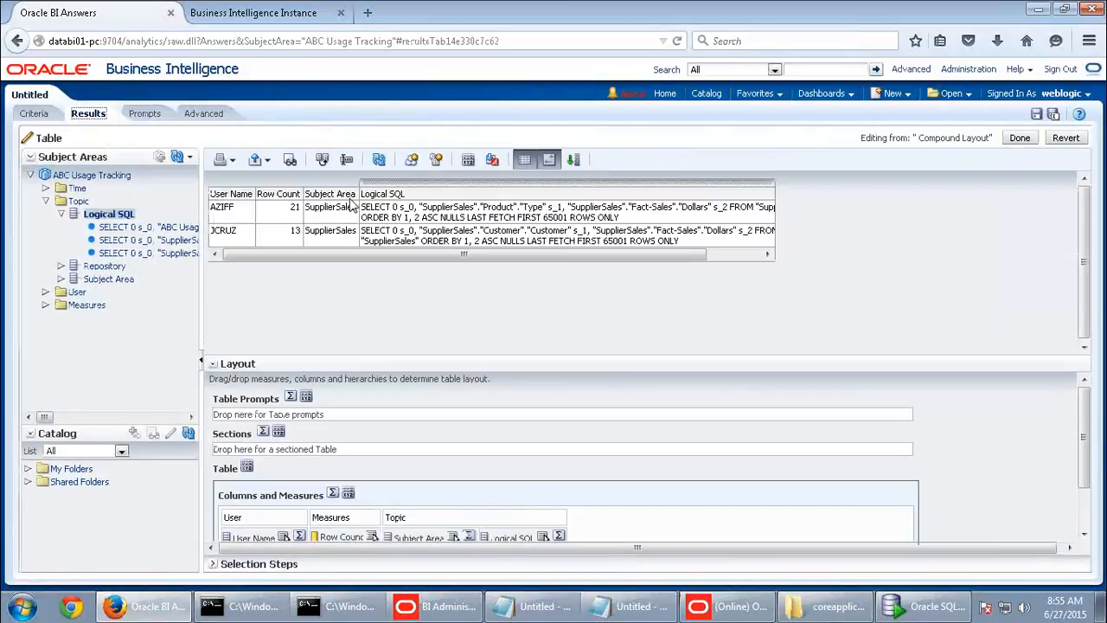
click(608, 160)
click(629, 226)
click(754, 412)
click(1023, 138)
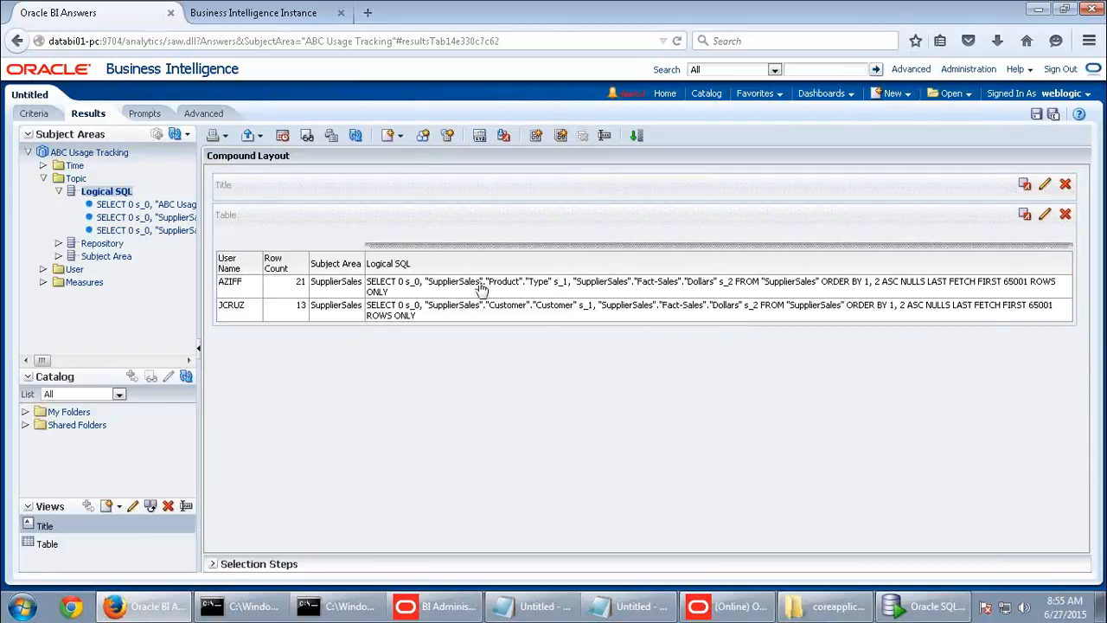
- Add Repository, Start Date, Start Hour Minute, Query Count and Total Time Seconds columns
double_click(104, 244)
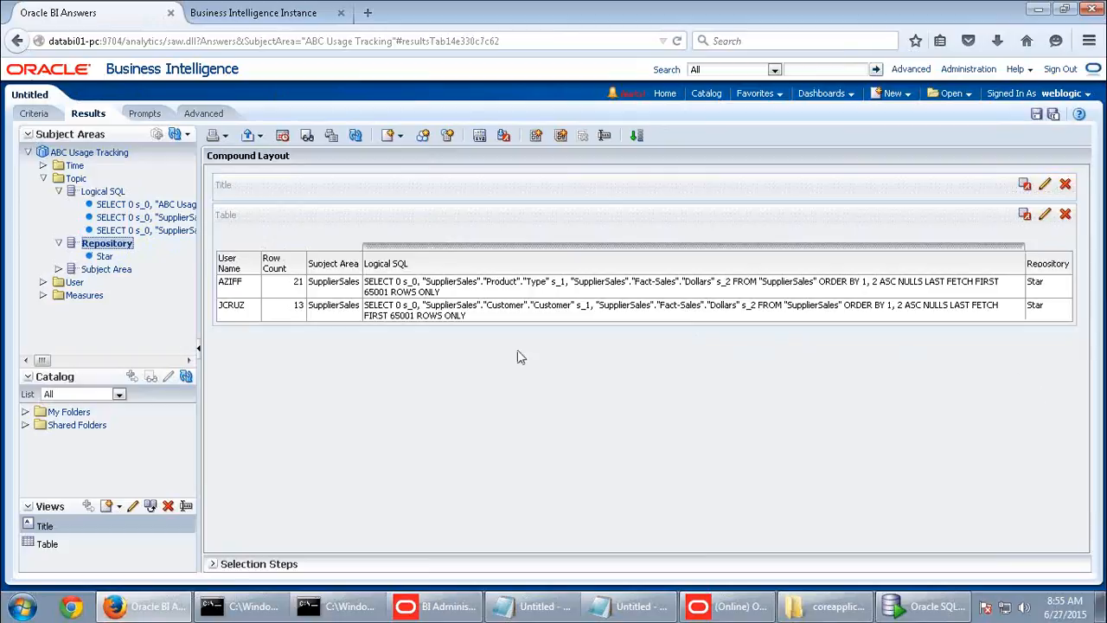
double_click(74, 166)
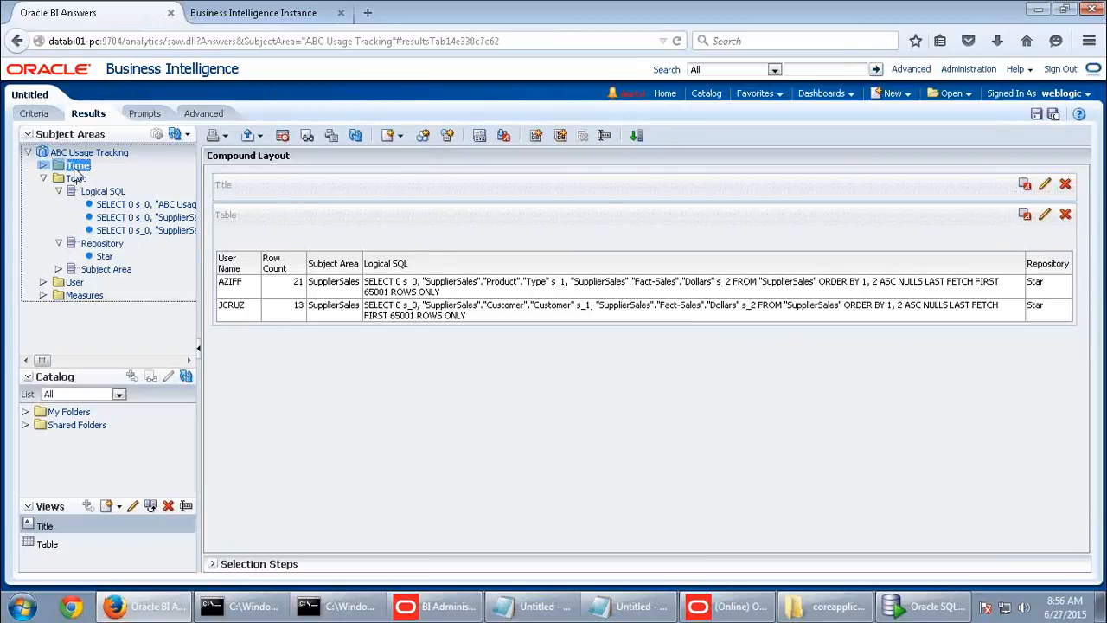
double_click(106, 191)
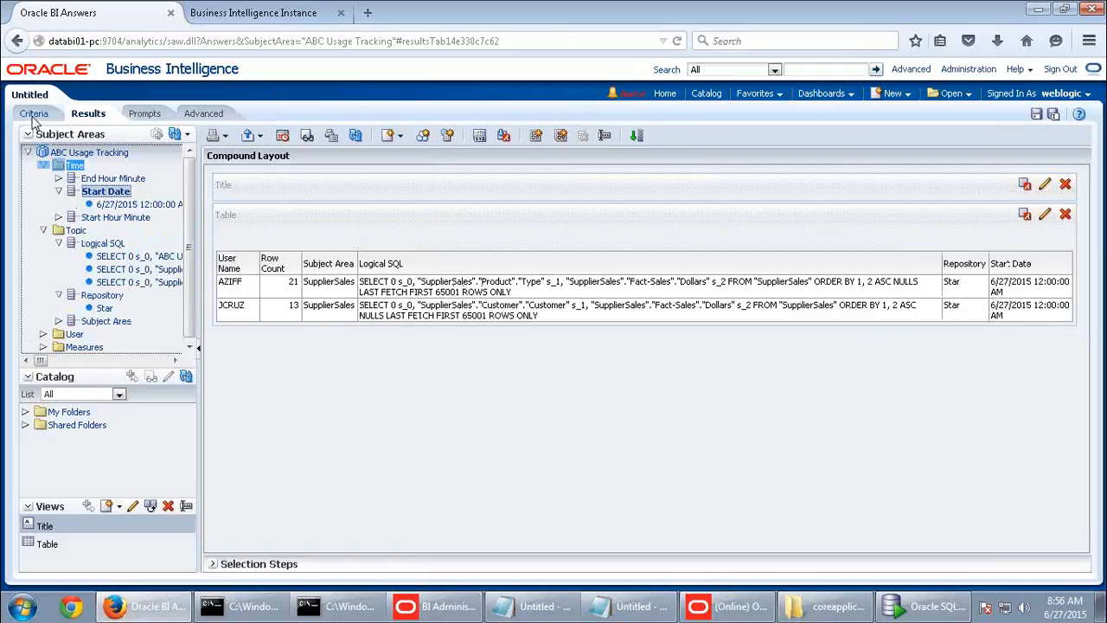
double_click(118, 217)
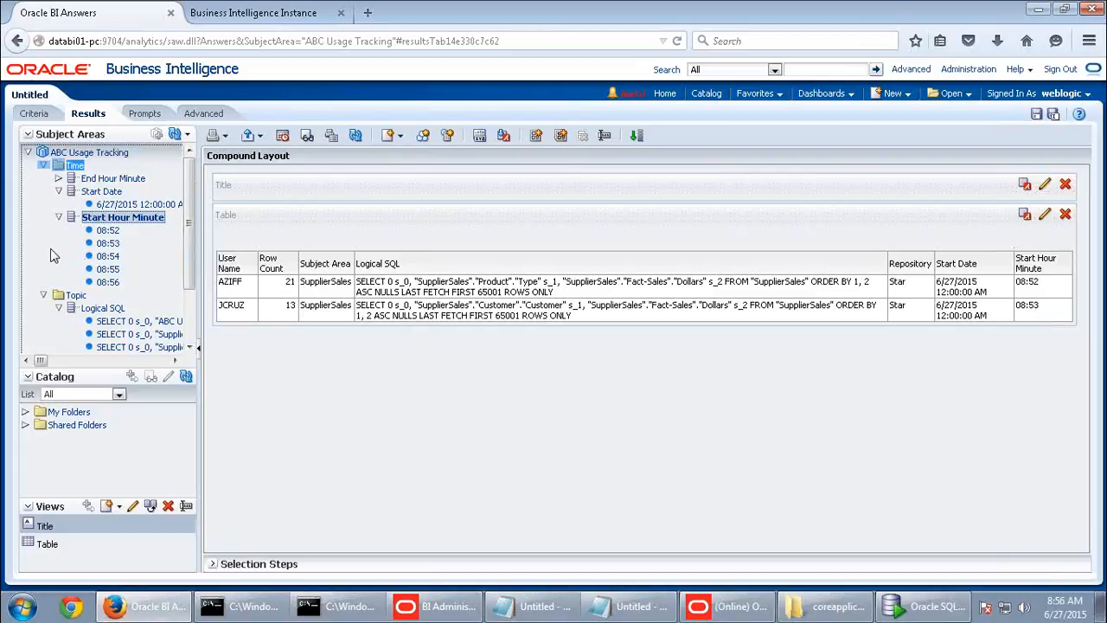
click(58, 218)
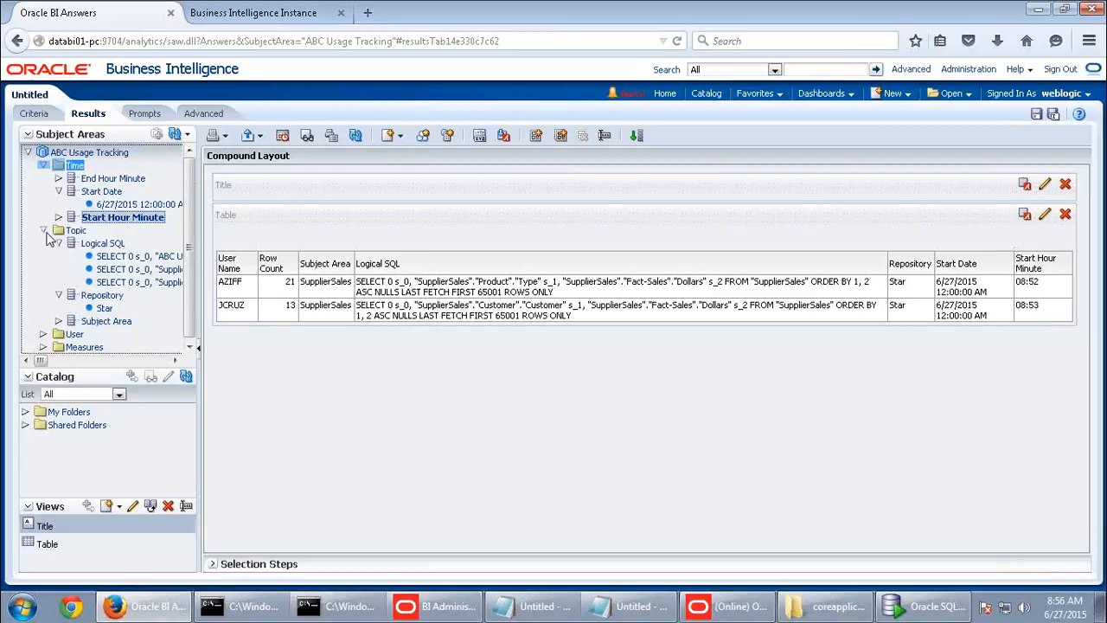
click(44, 231)
click(44, 254)
click(43, 257)
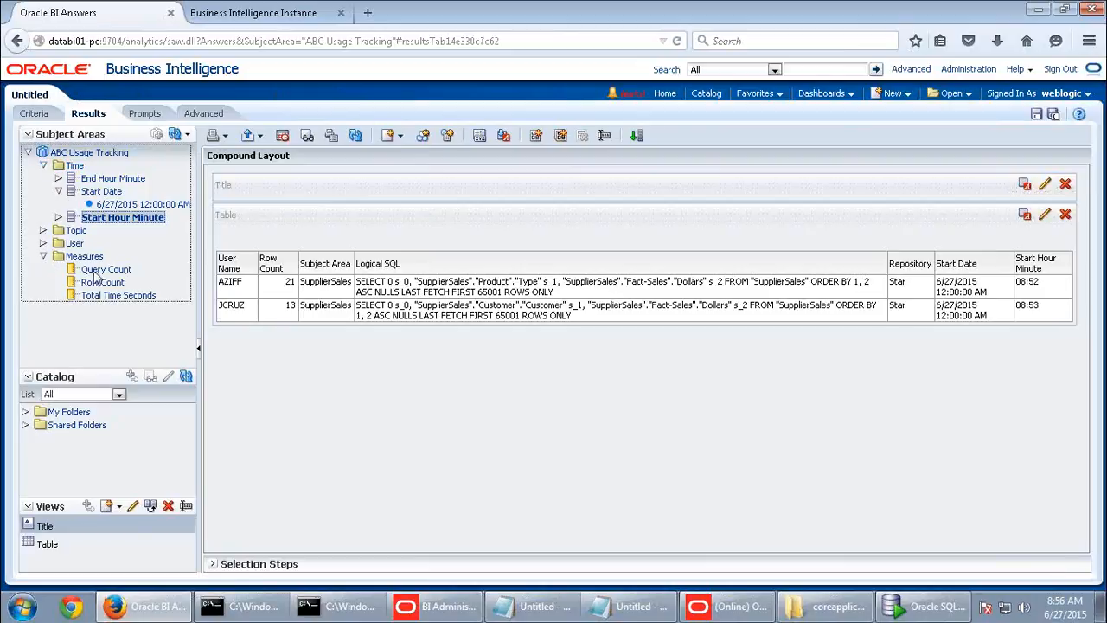
double_click(119, 272)
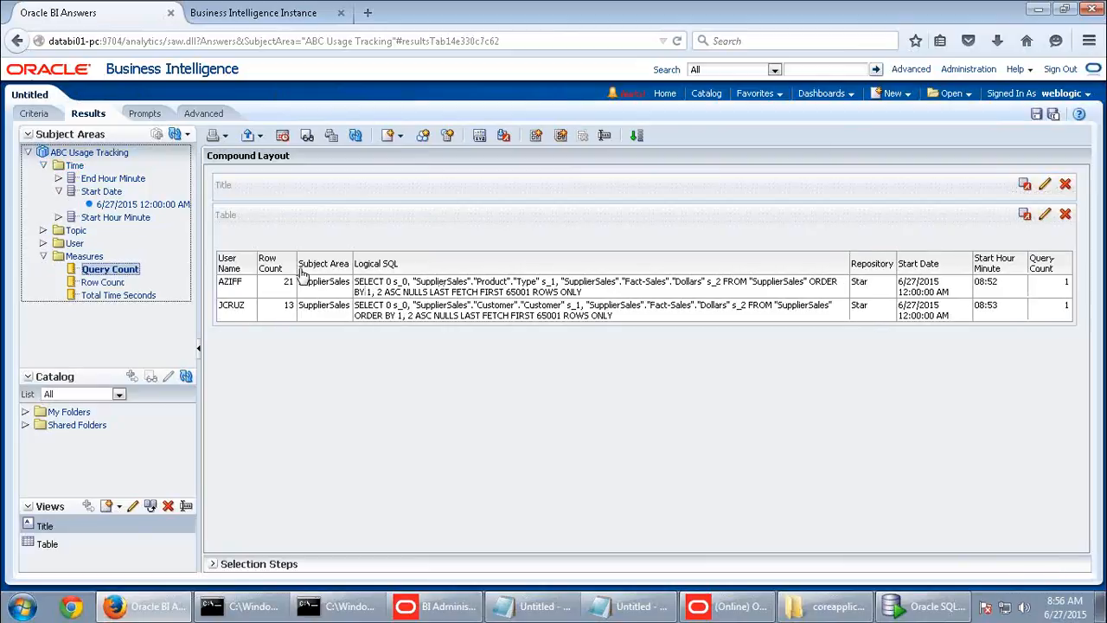
double_click(112, 296)
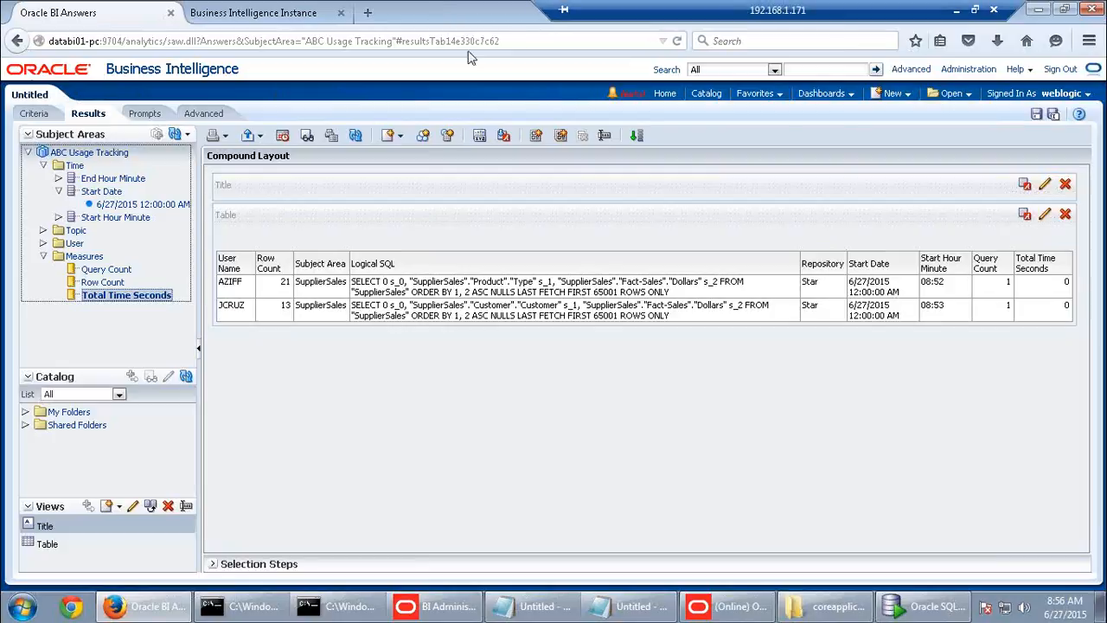
click(967, 382)
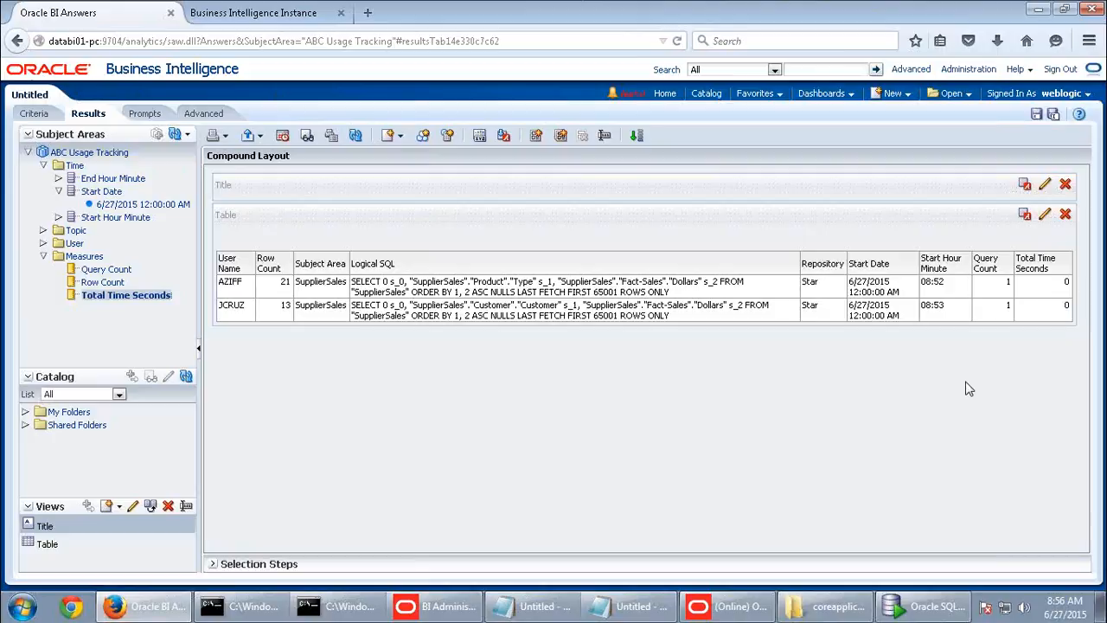
- Open the System MBean Browser for the bifoundation_domain WebLogic domain
click(260, 14)
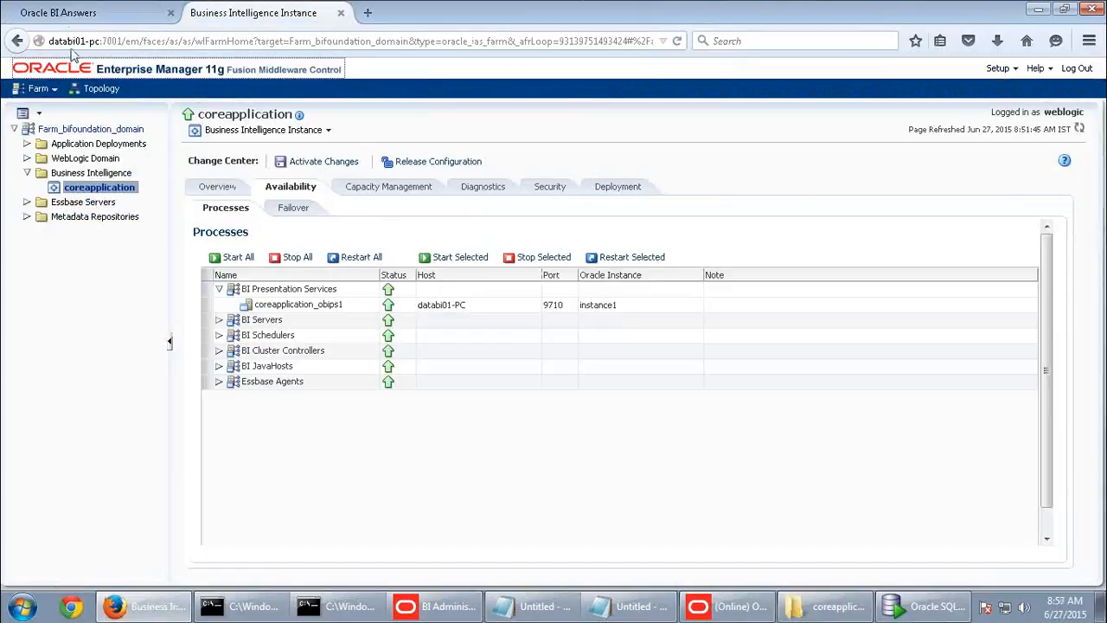
click(27, 158)
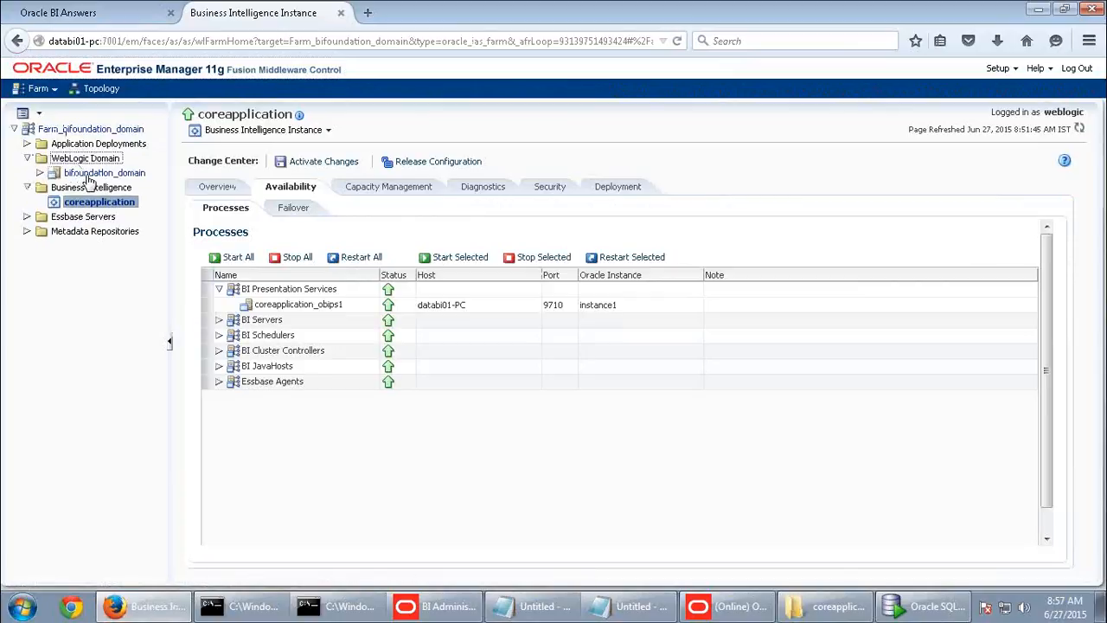
right_click(88, 174)
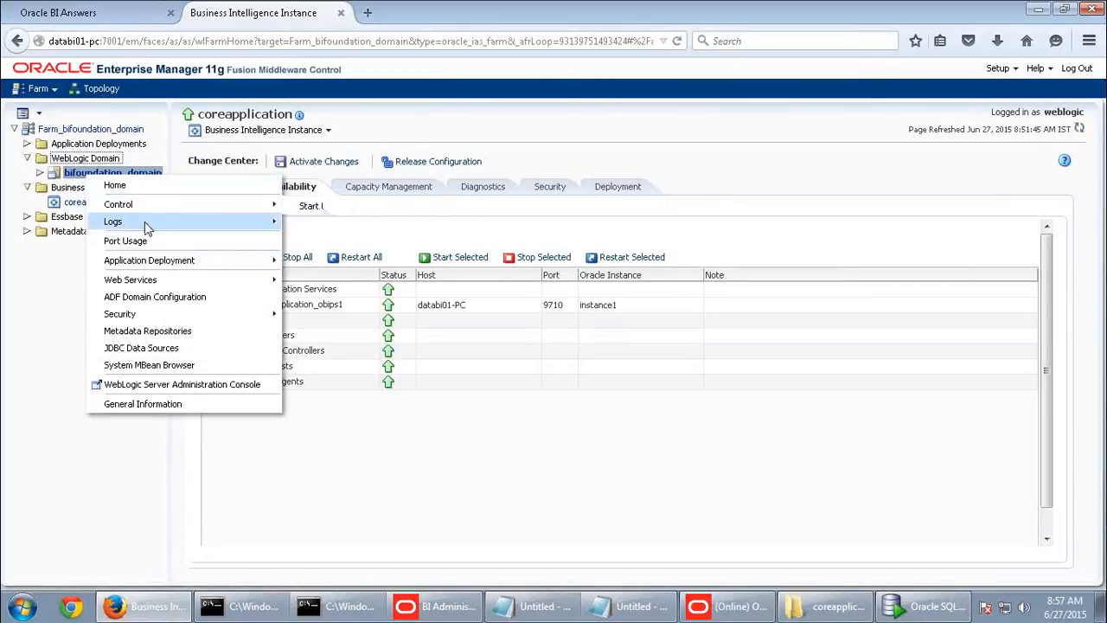
click(169, 370)
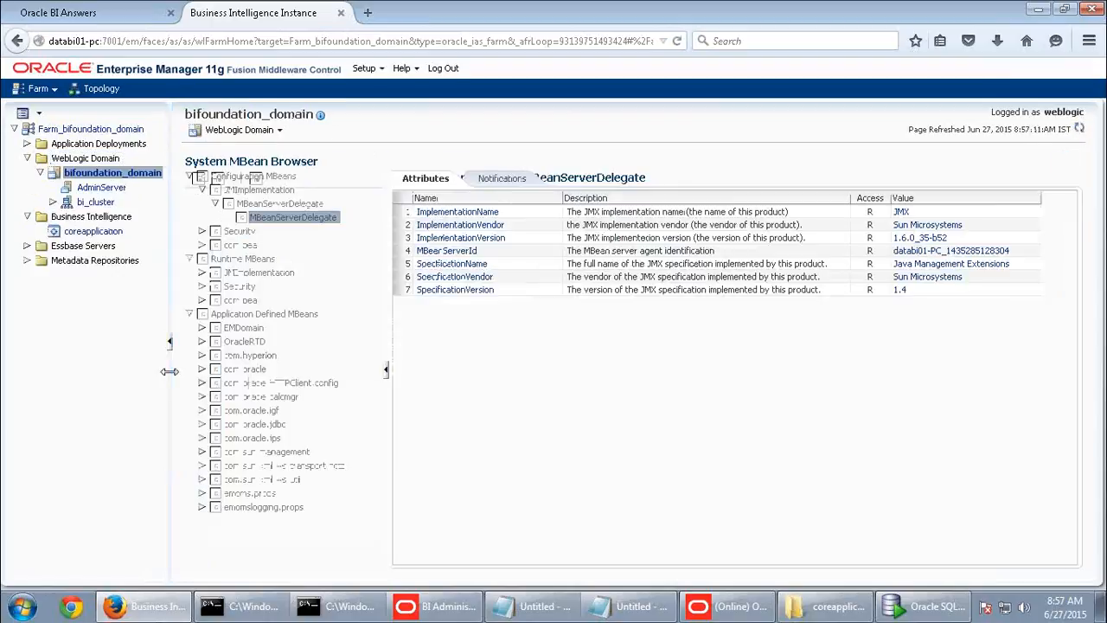
drag(377, 350, 385, 519)
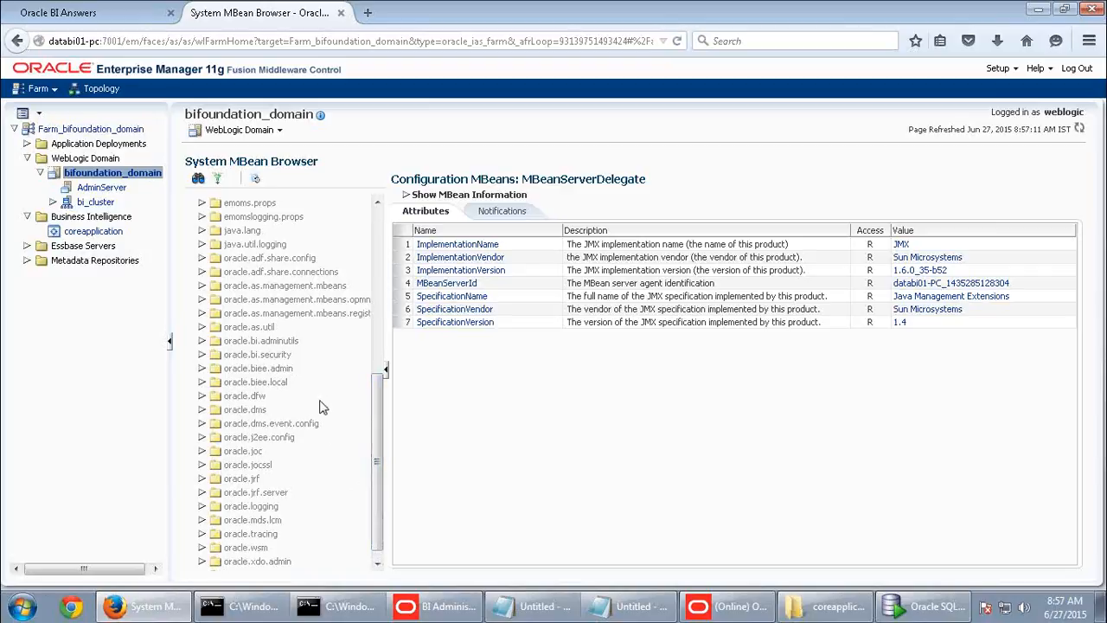
scroll(376, 460, down, 1)
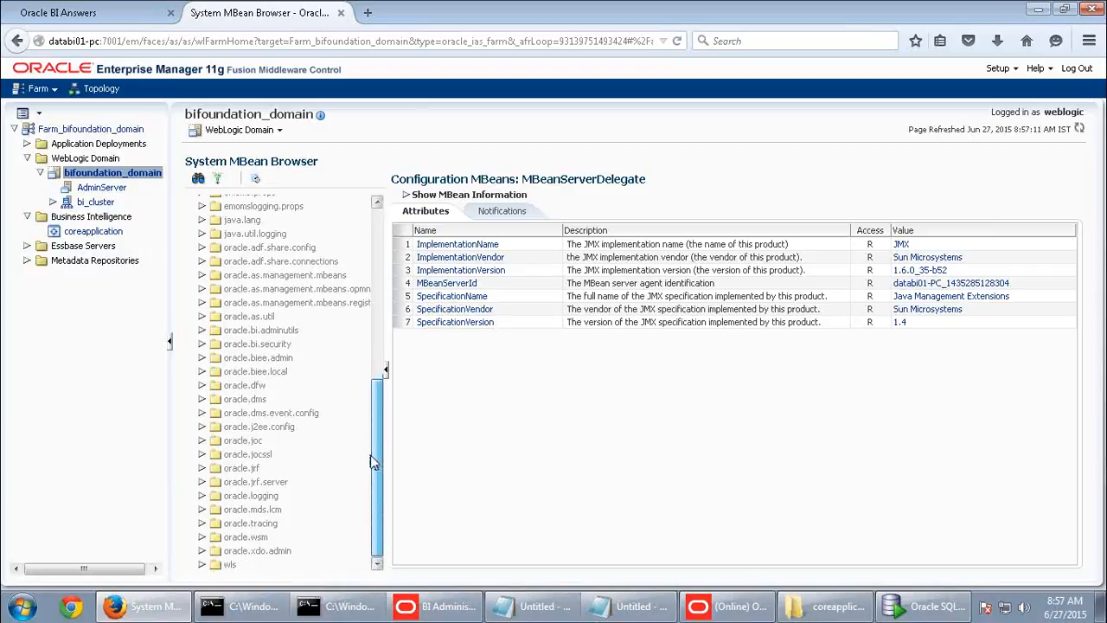
- Expand oracle.biee.admin down through bi_server1, BIDomain and bifoundation_domain
click(201, 359)
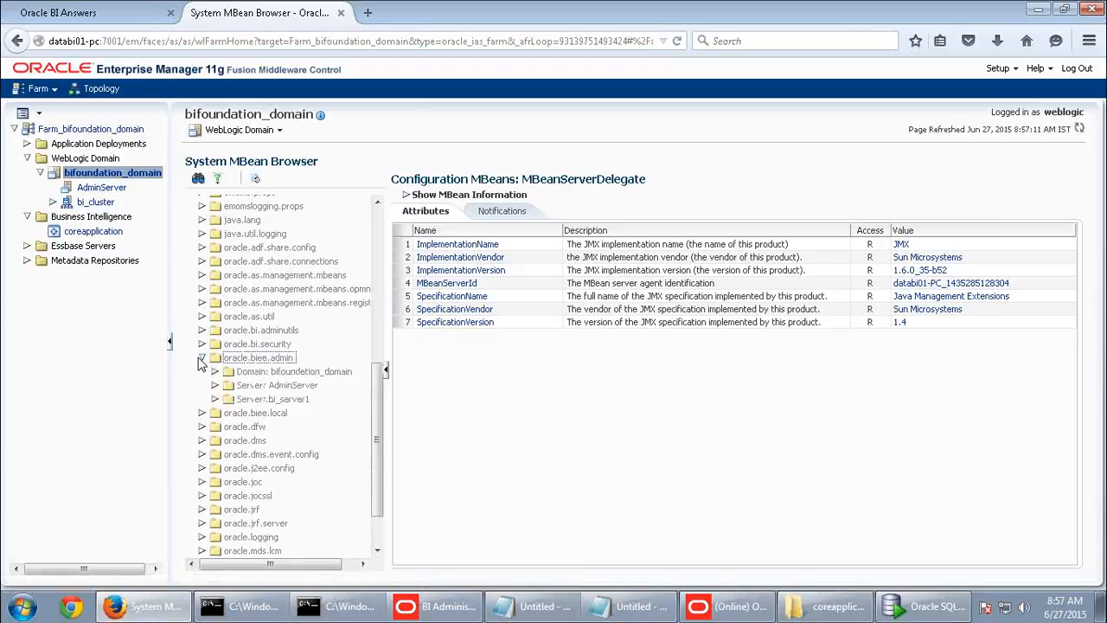
click(215, 400)
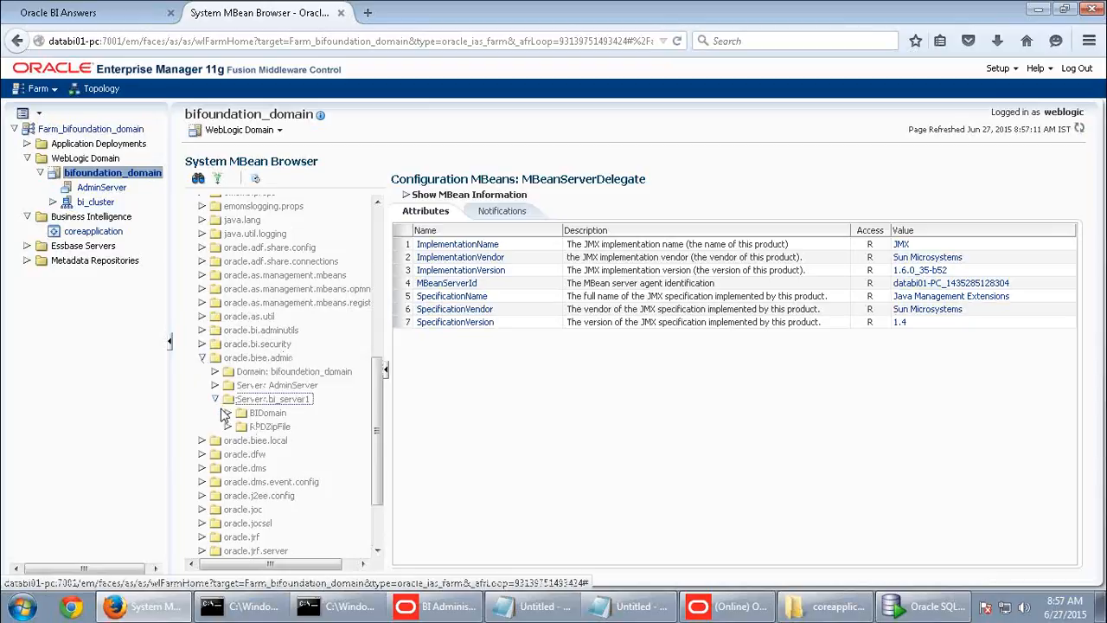
click(227, 414)
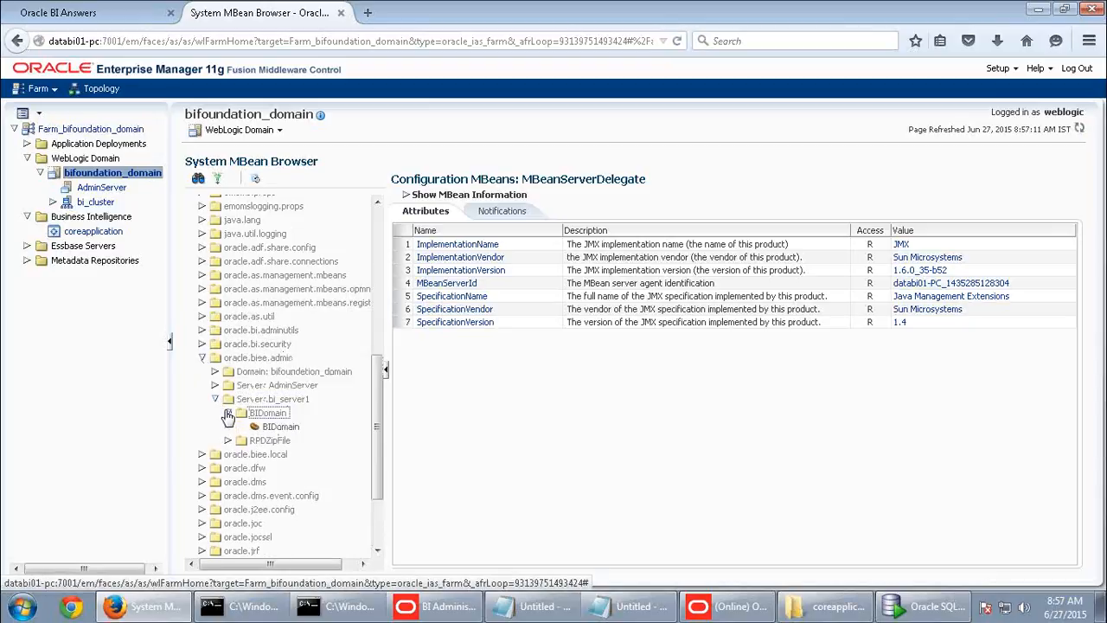
click(215, 372)
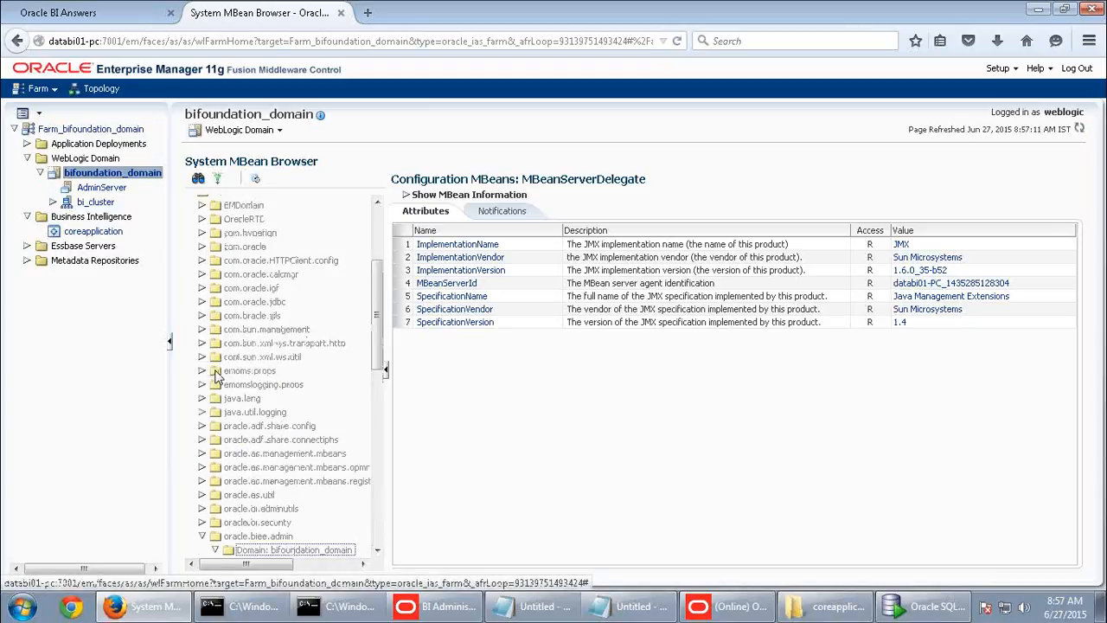
drag(381, 349, 602, 500)
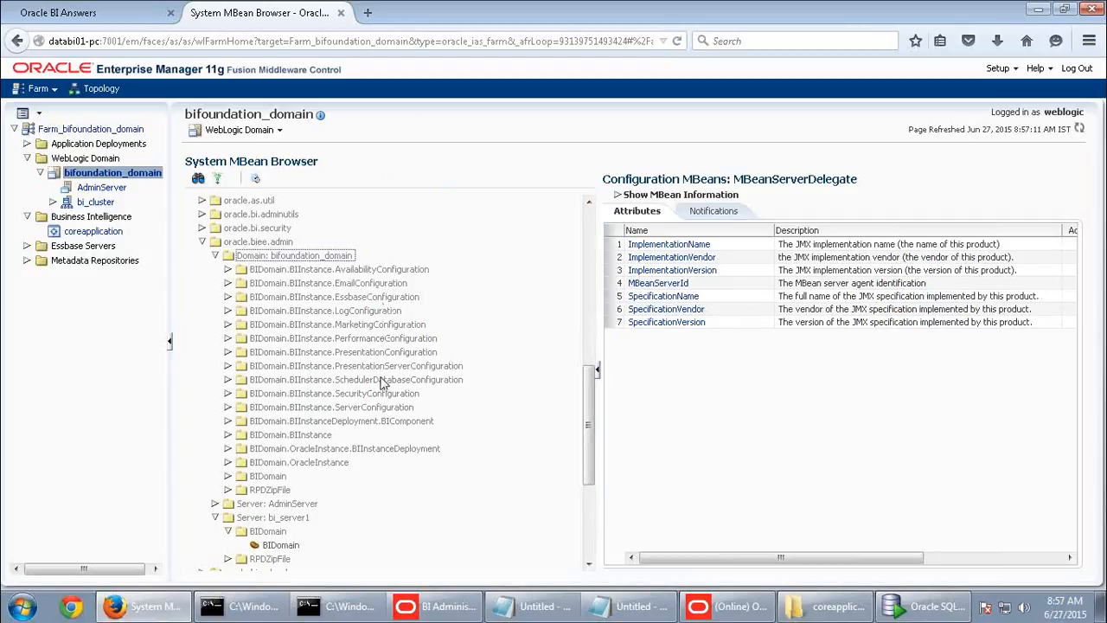
- Open the BIInstance.ServerConfiguration MBean and look over its operations and attributes
click(228, 407)
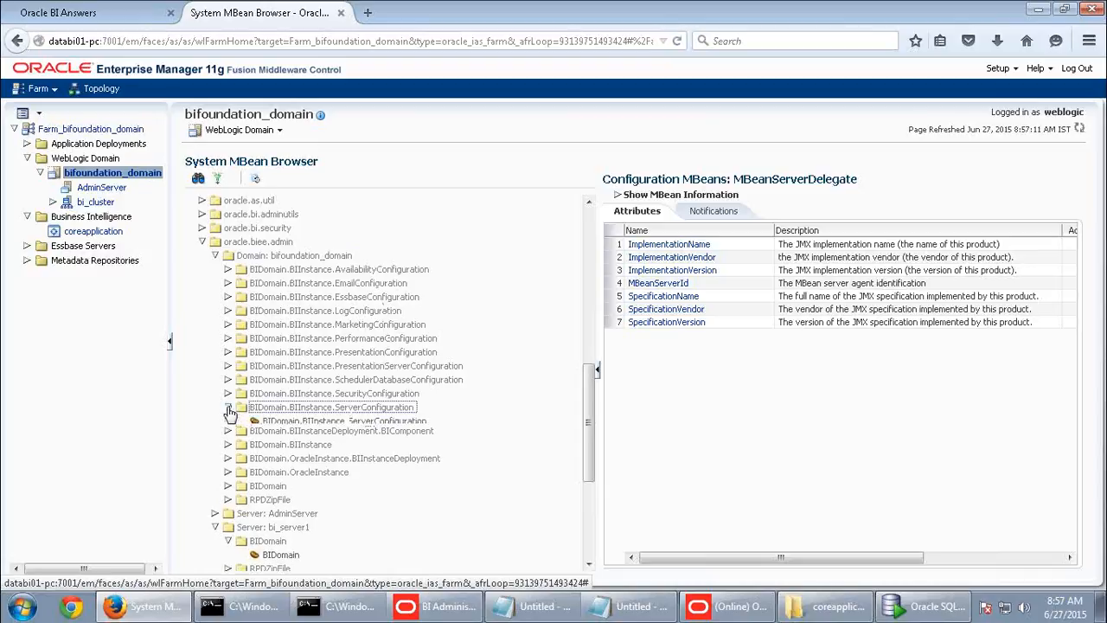
click(304, 421)
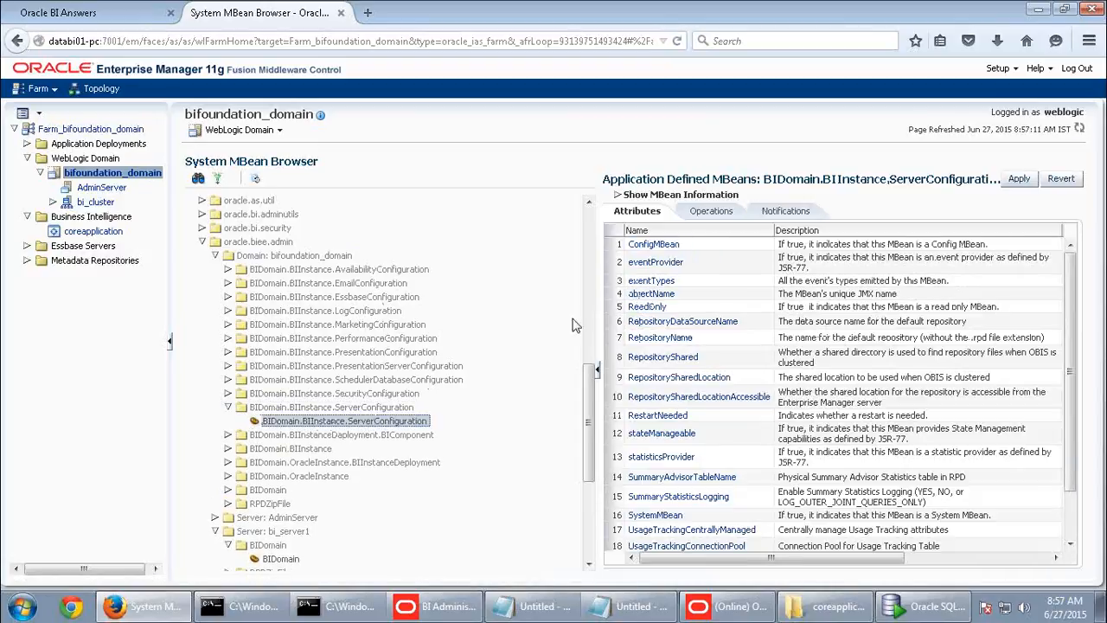
click(721, 214)
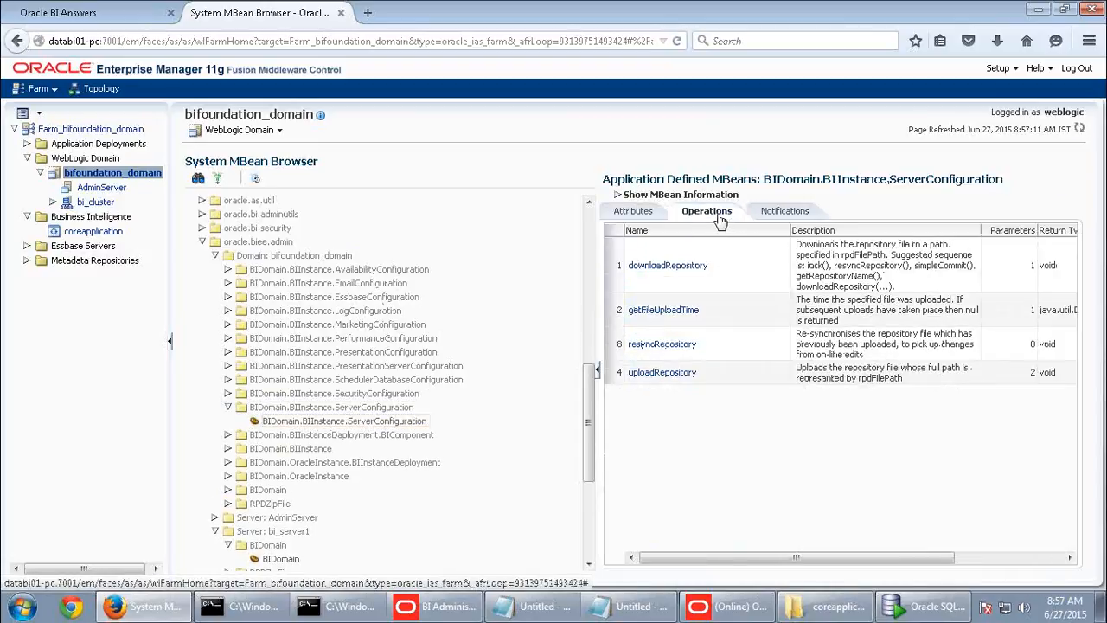
click(629, 219)
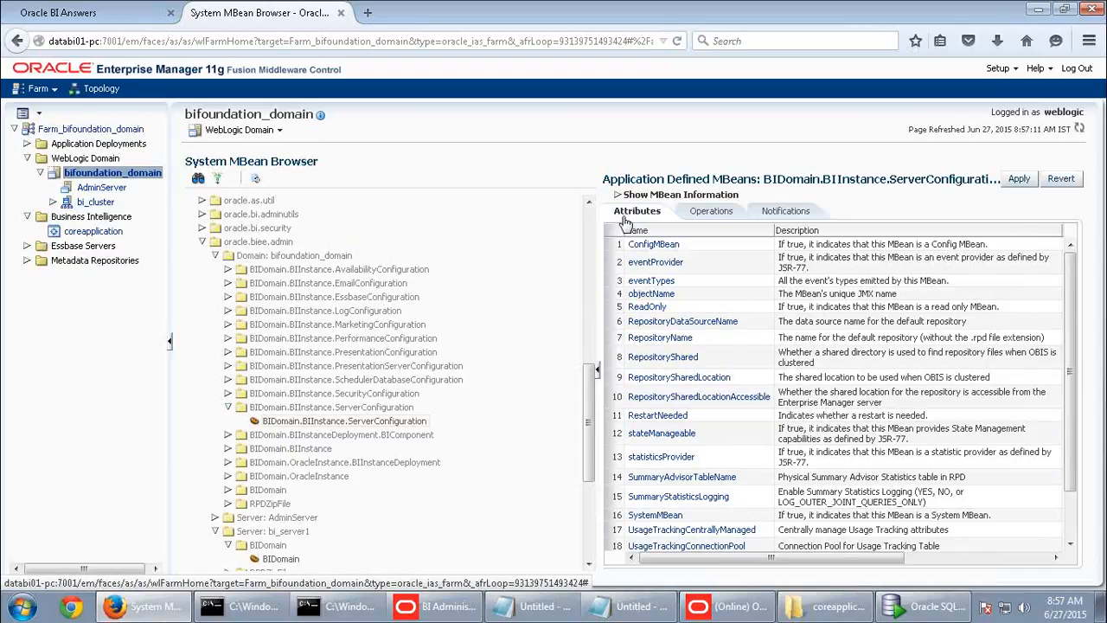
scroll(713, 420, down, 3)
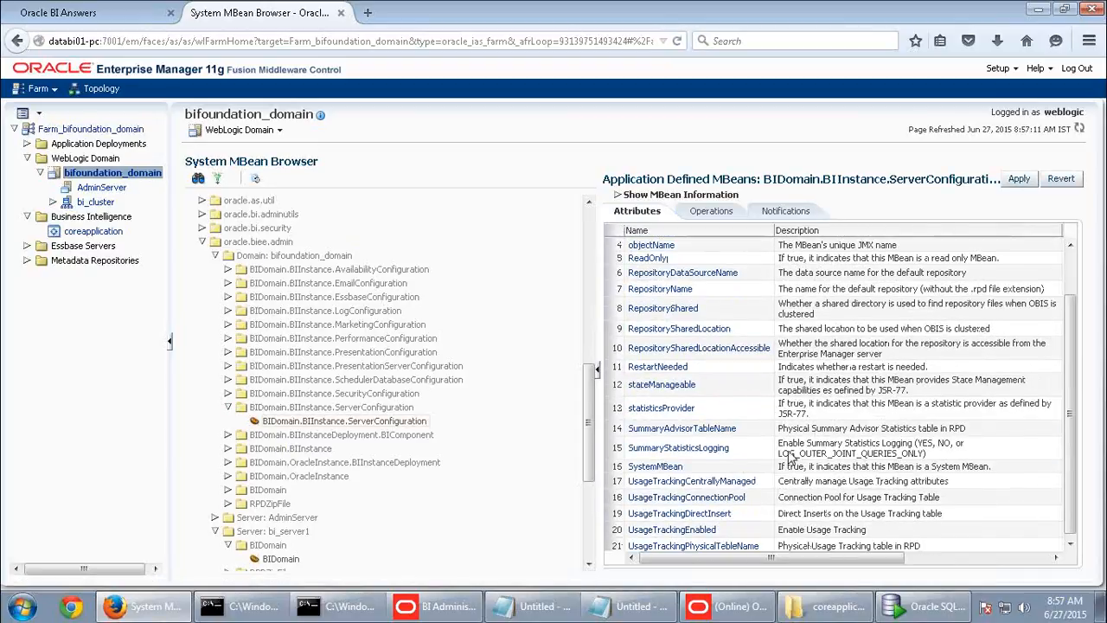
- Inspect UsageTrackingConnectionPool and UsageTrackingEnabled, leaving usage tracking set to false
click(738, 500)
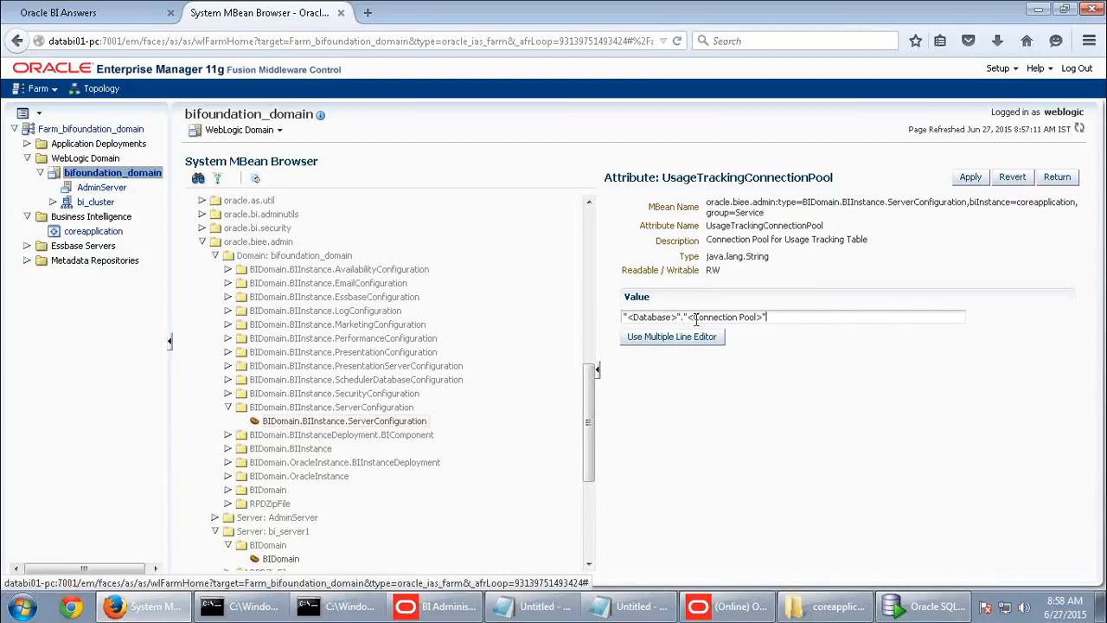
drag(766, 318, 623, 318)
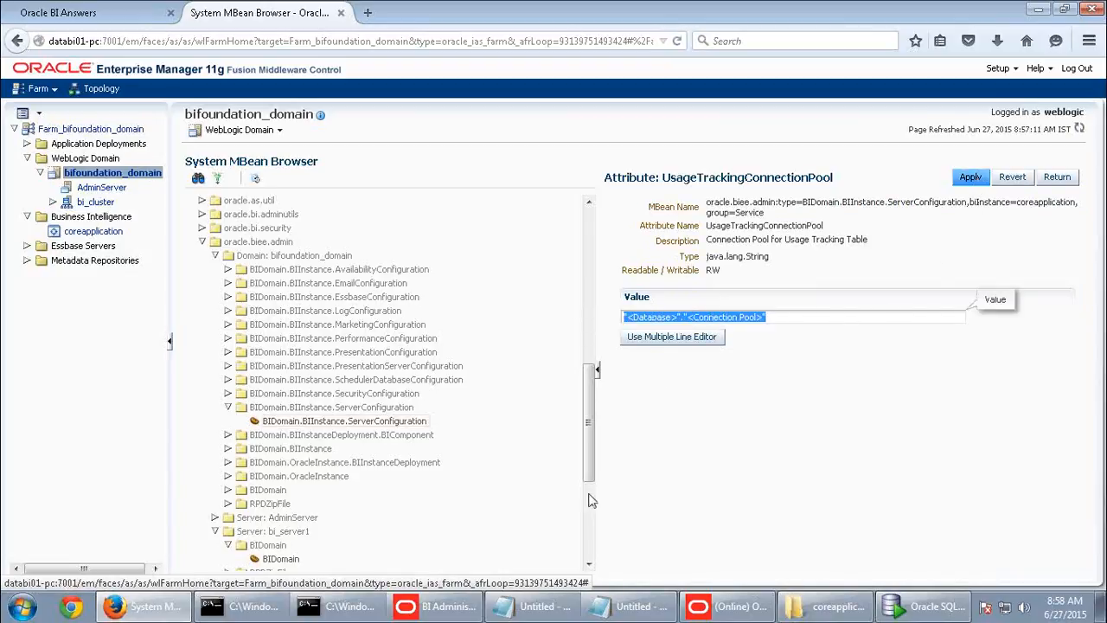
click(317, 424)
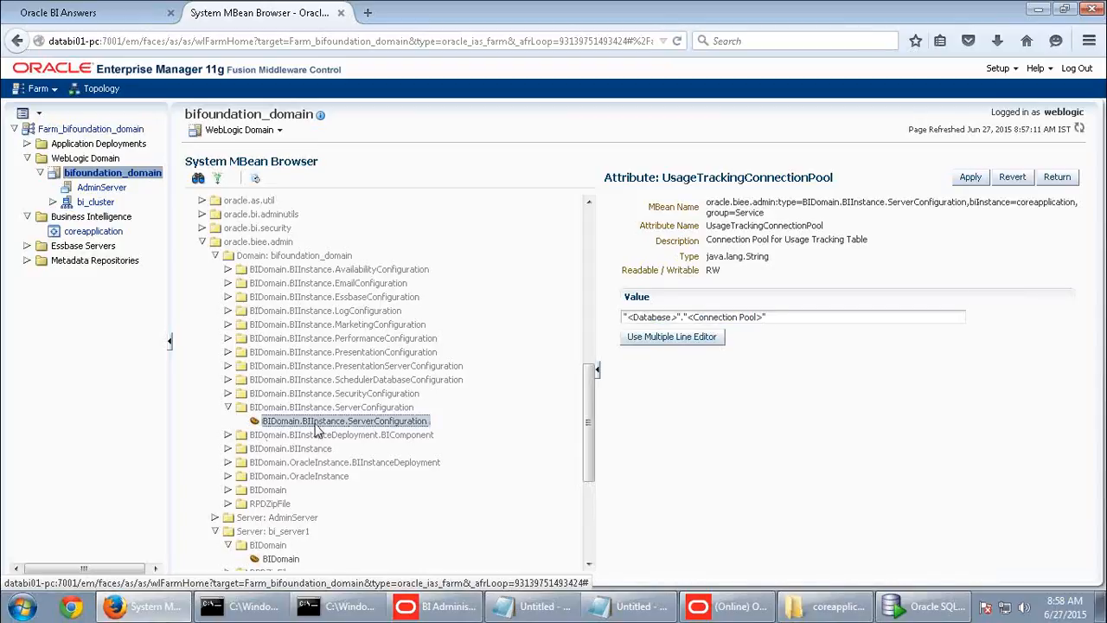
click(1067, 179)
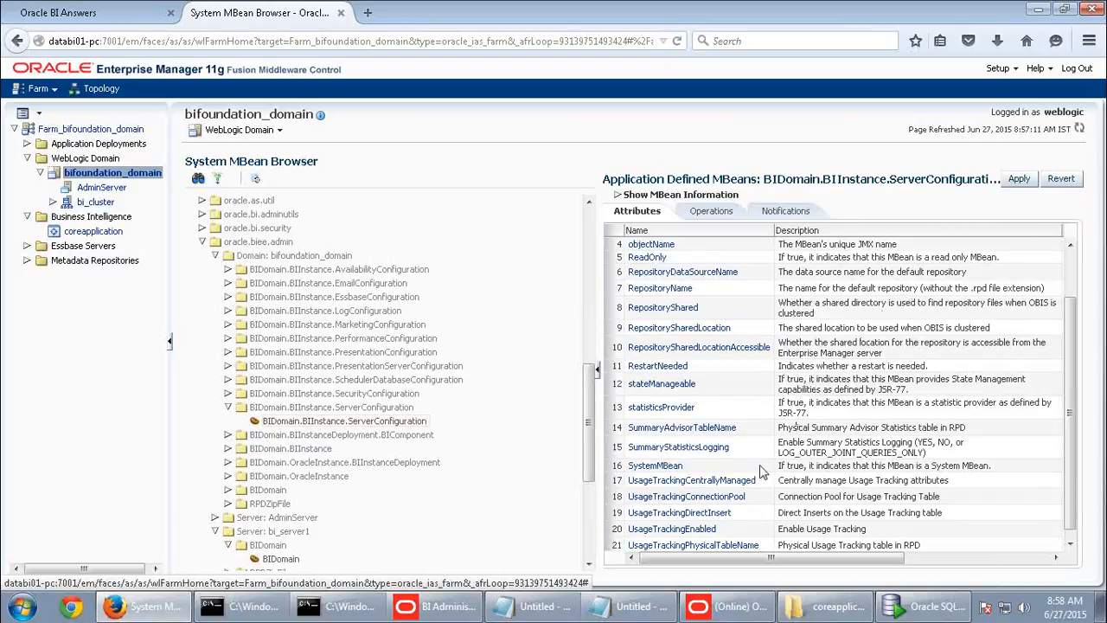
click(703, 529)
click(653, 319)
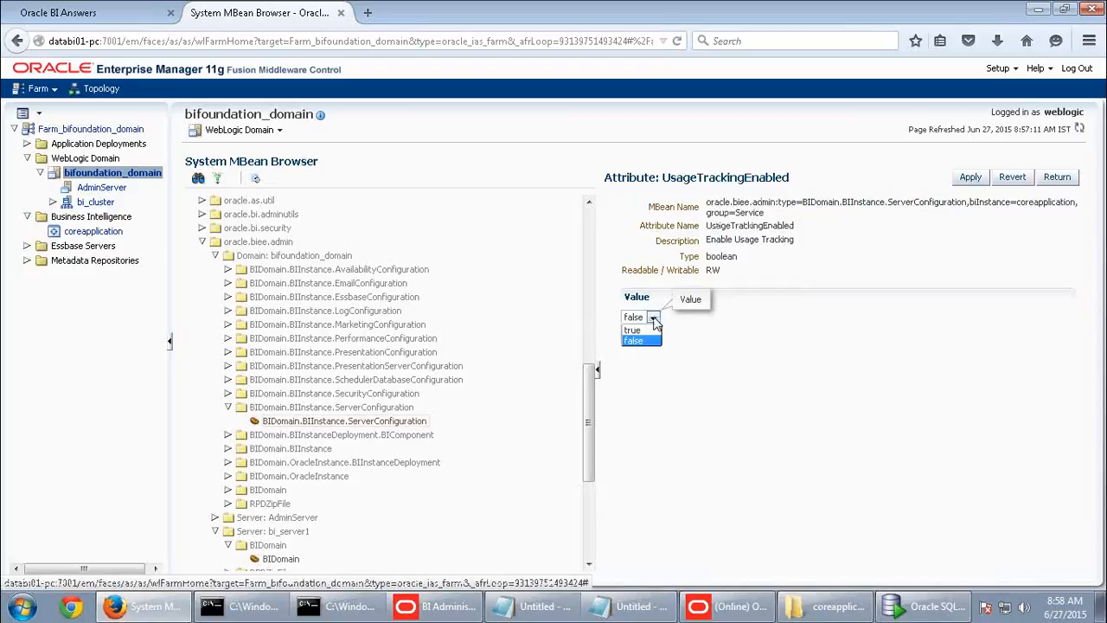
click(733, 404)
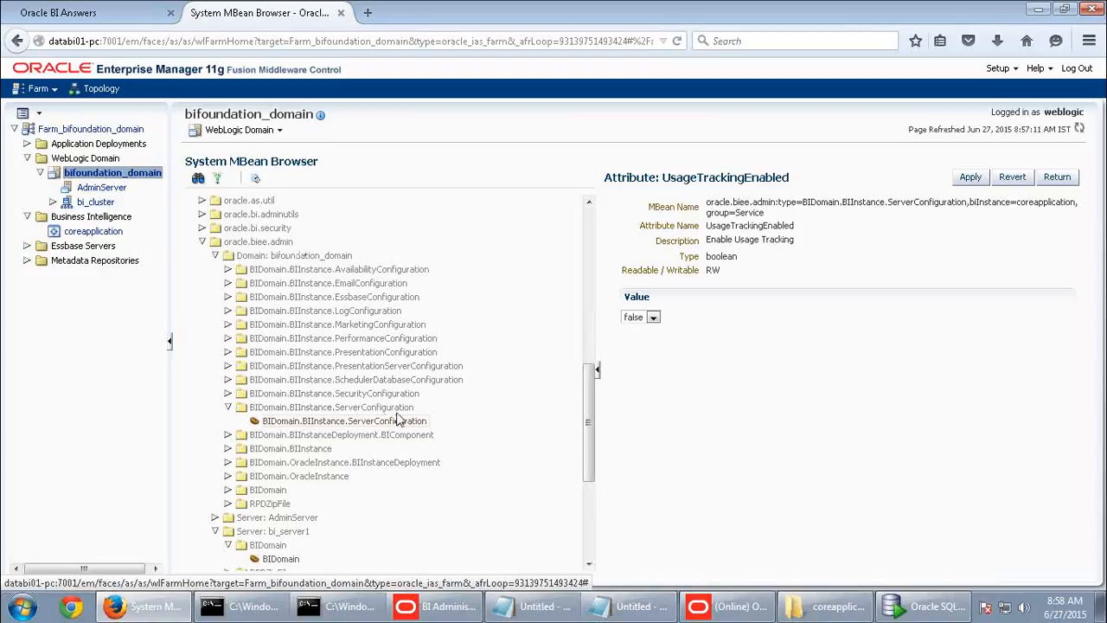
- Display the BIInstance.SecurityConfiguration MBean's attributes, such as SSLEnabled and SsoEnabled
click(378, 396)
click(228, 394)
click(318, 408)
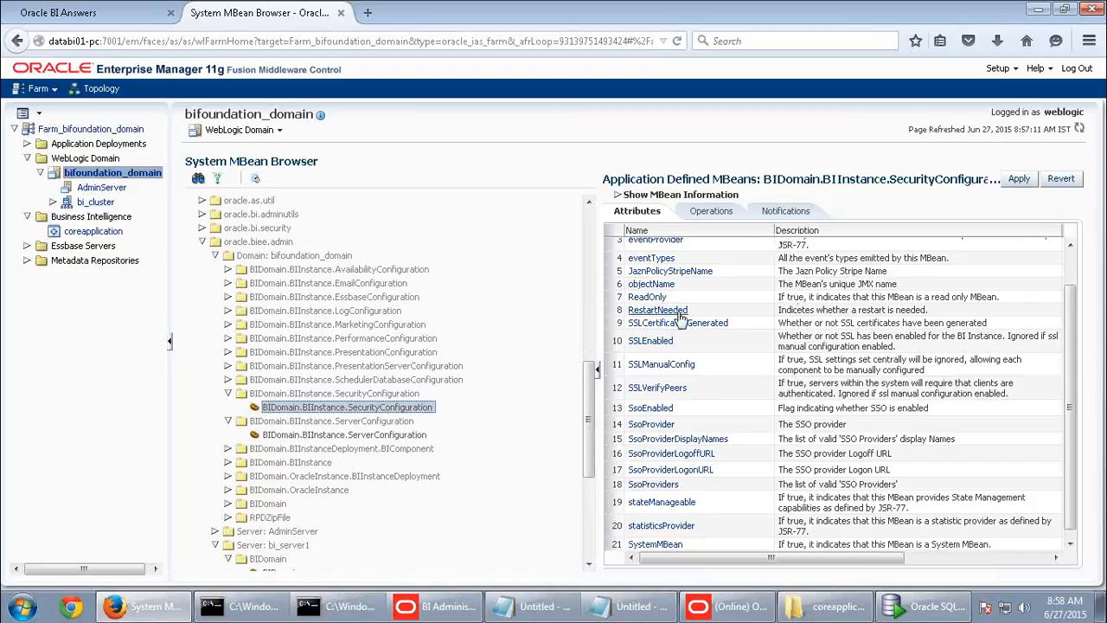
scroll(696, 370, up, 1)
scroll(697, 371, down, 1)
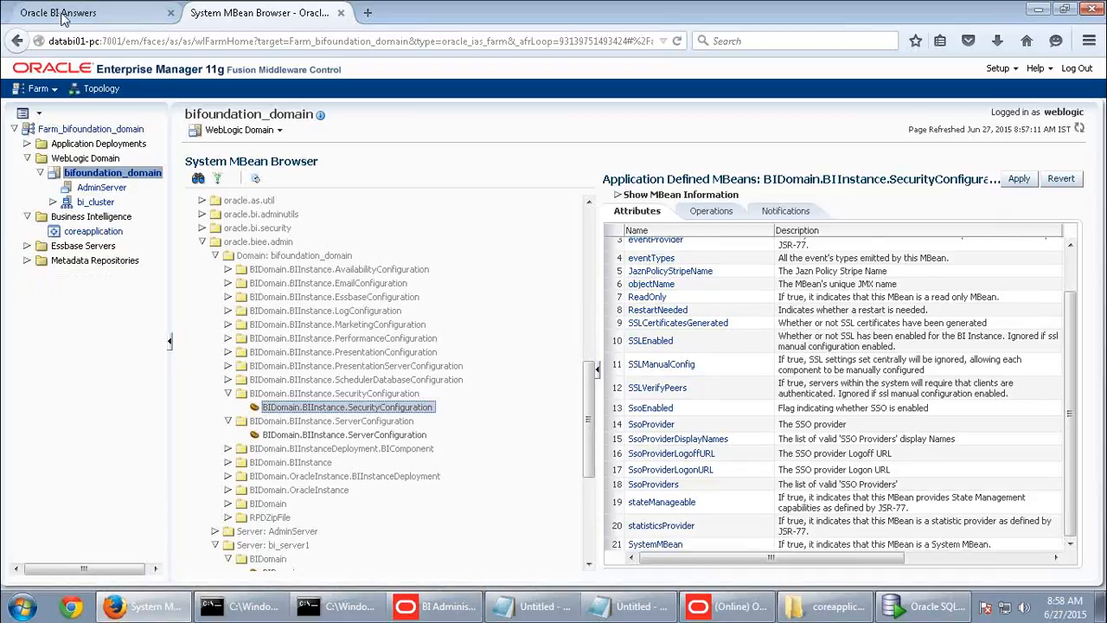
- Close the System MBean Browser page
click(112, 13)
click(229, 22)
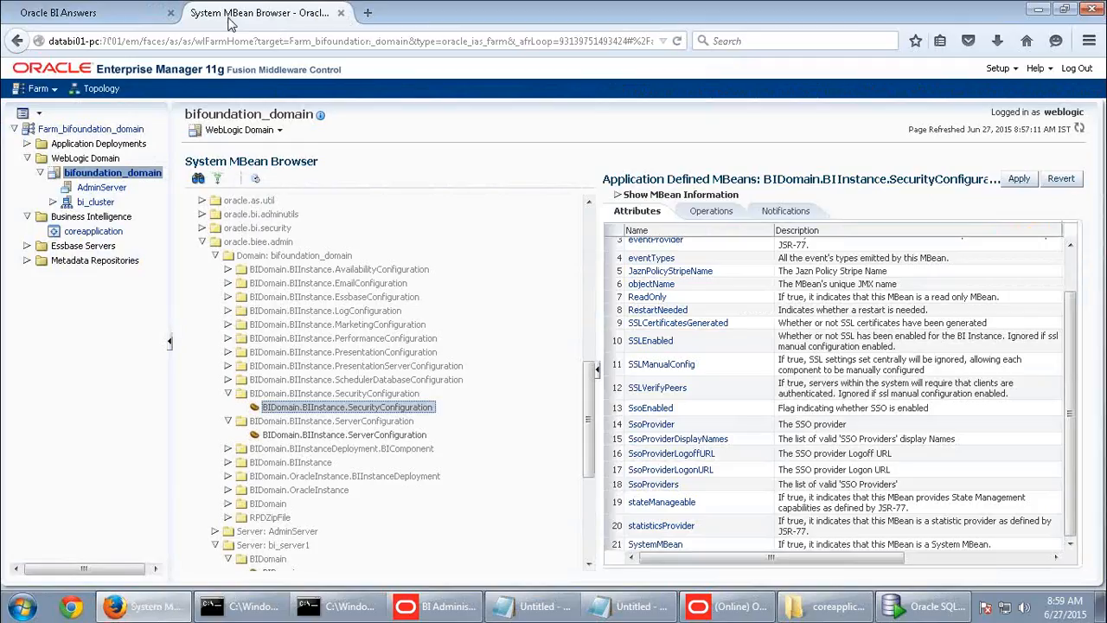
click(340, 13)
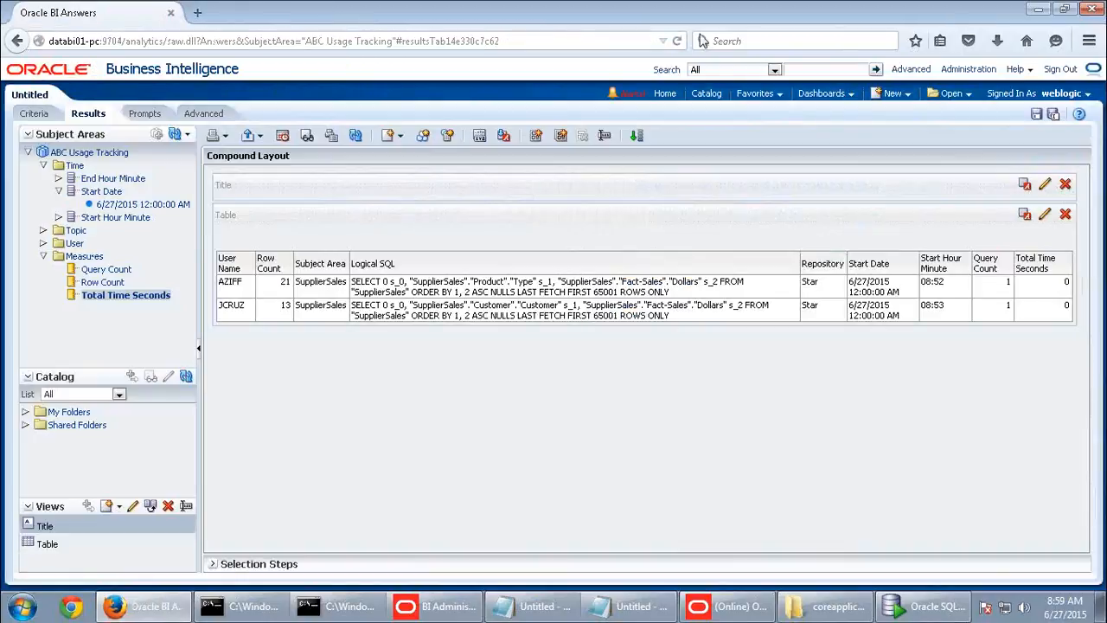
- Sign out of Oracle BI, leaving the unsaved analysis, and close Firefox
click(1054, 69)
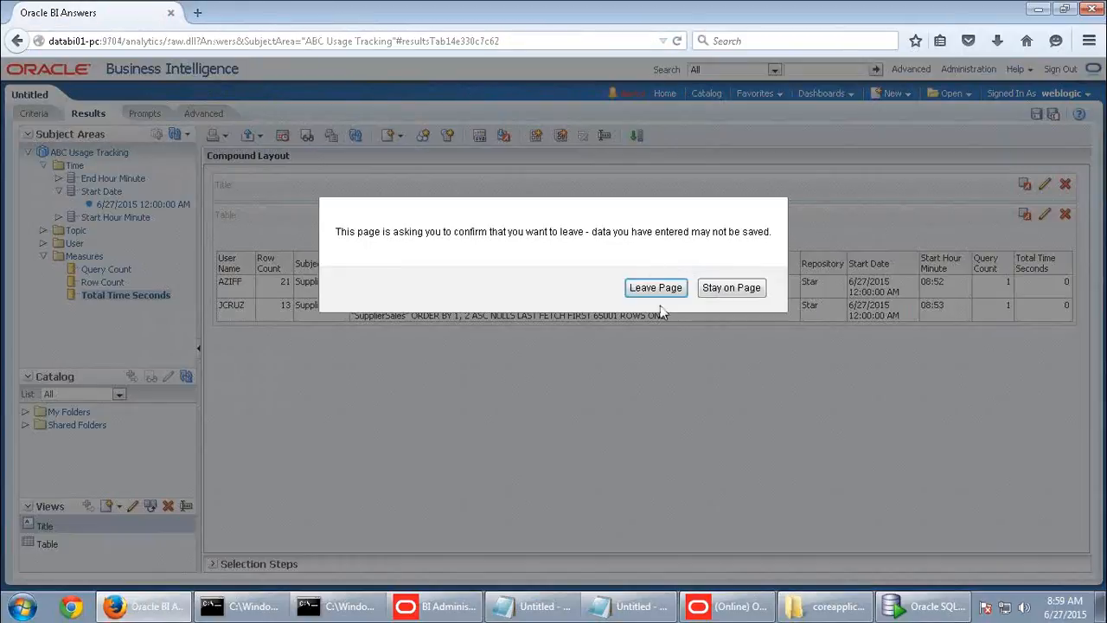
click(655, 288)
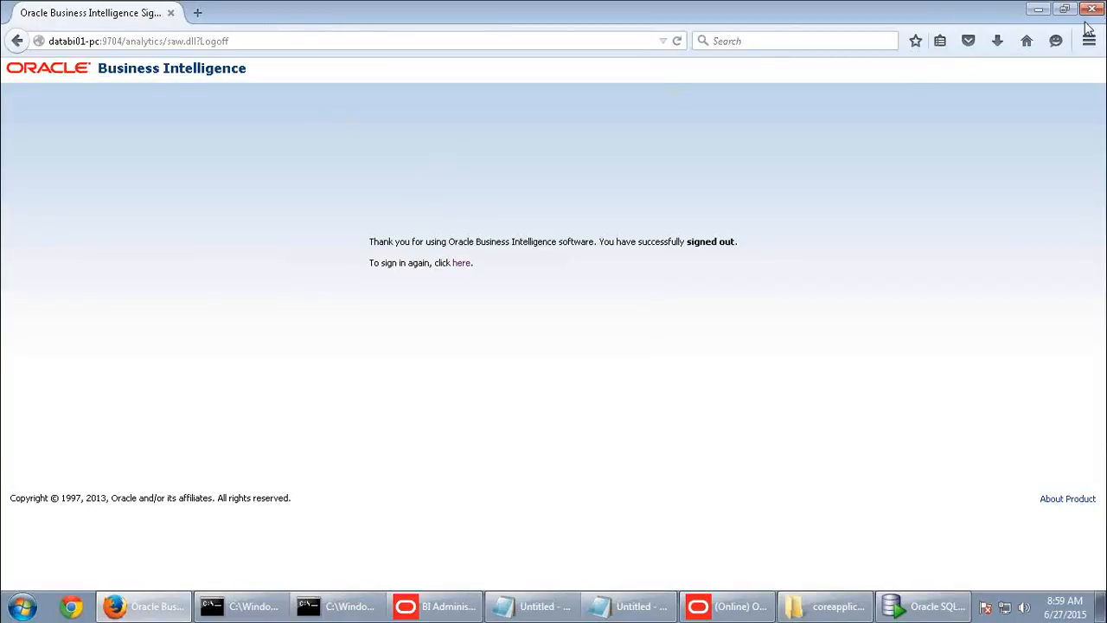
click(1093, 8)
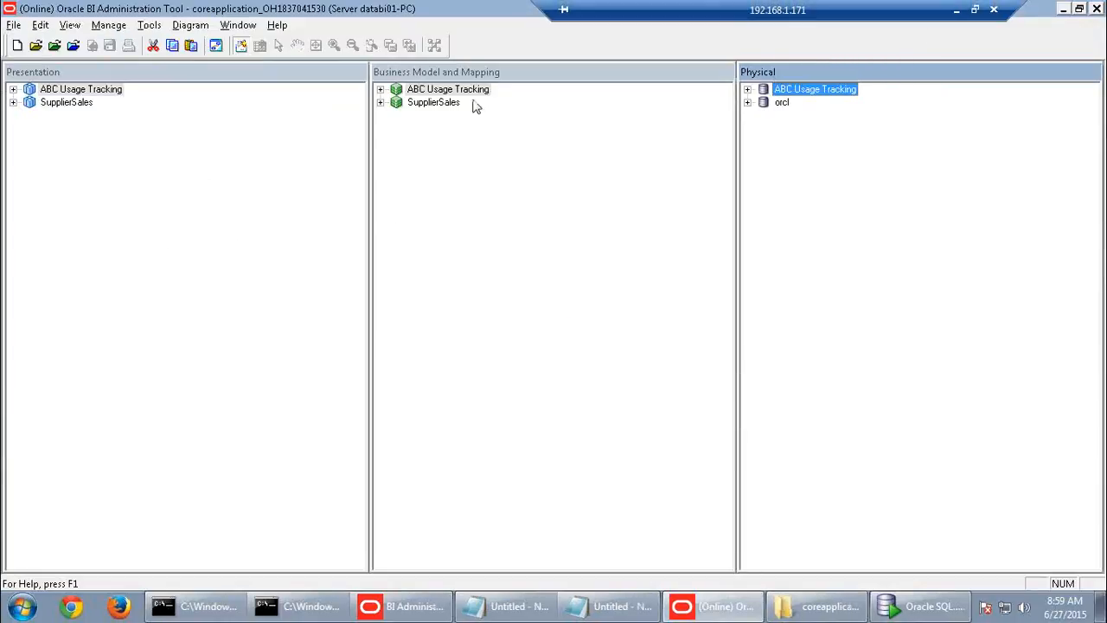
- Close the Administration Tool, acknowledge the restart notice, and minimise the remote session to the desktop
click(1097, 9)
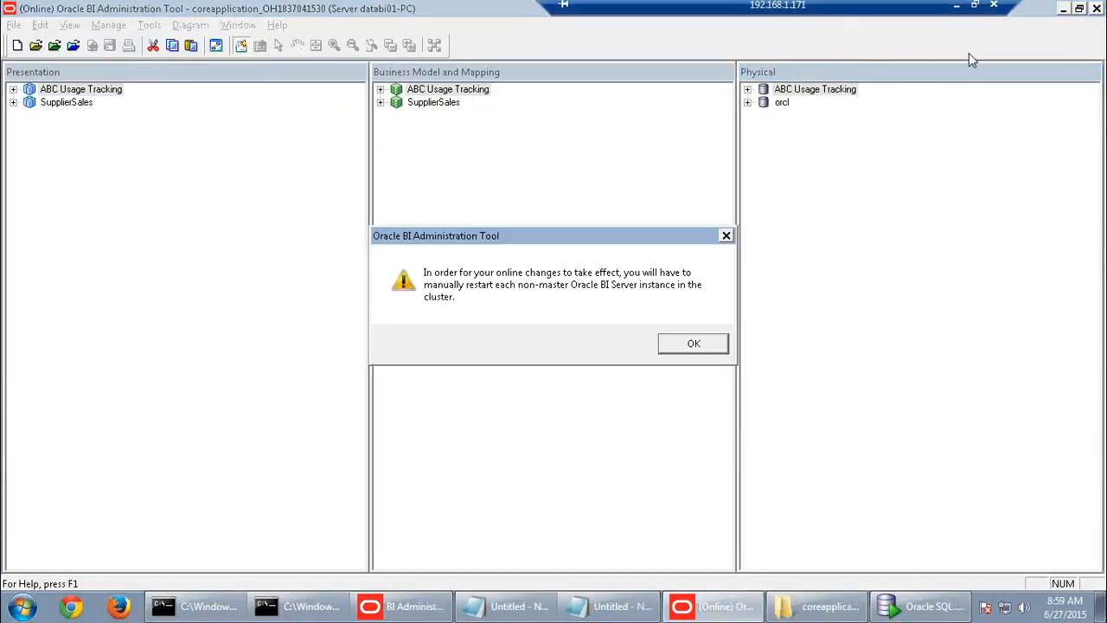
click(695, 348)
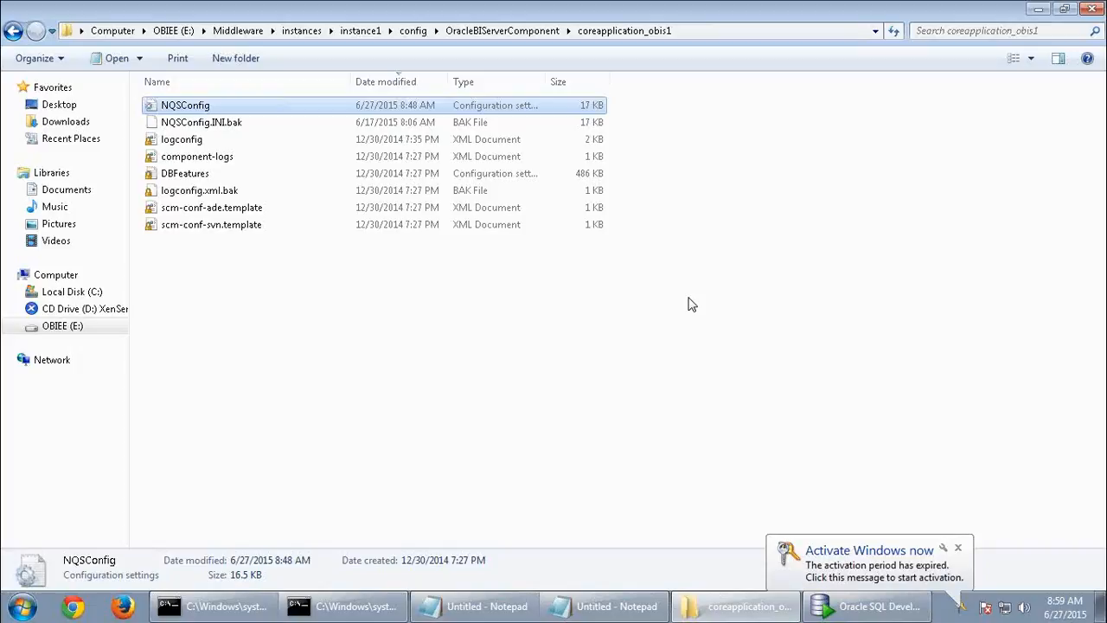
mouse_move(747, 3)
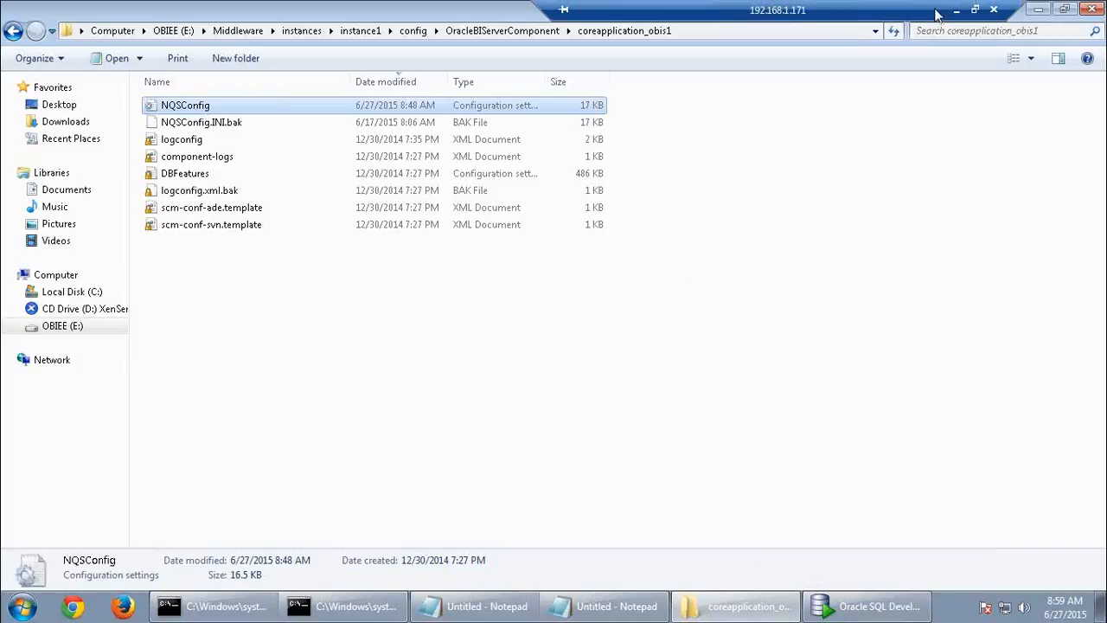
click(955, 11)
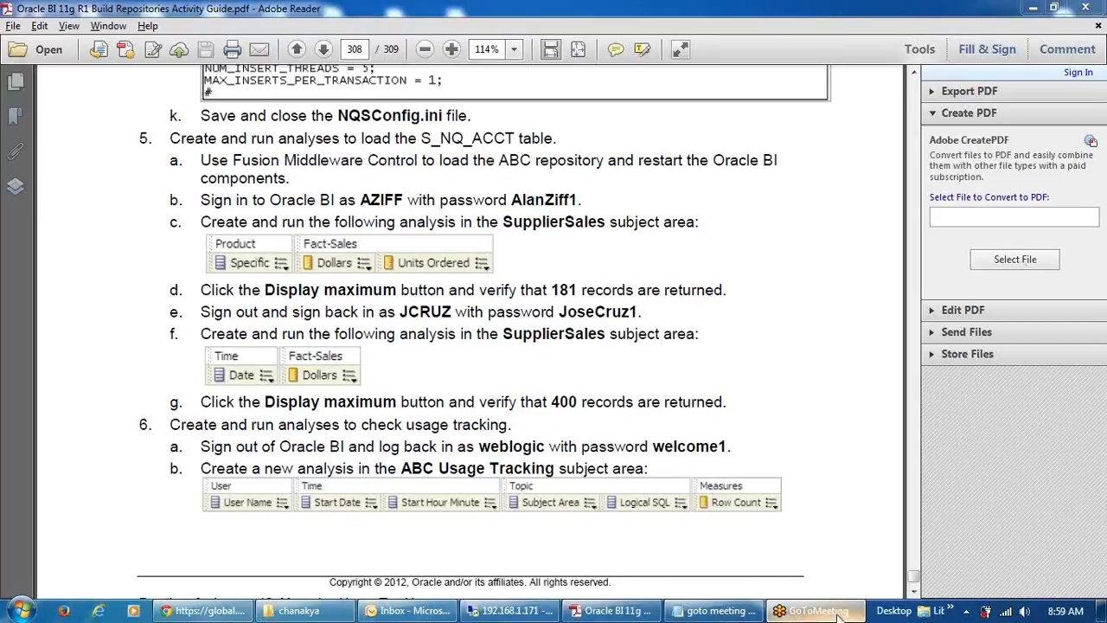
click(1101, 612)
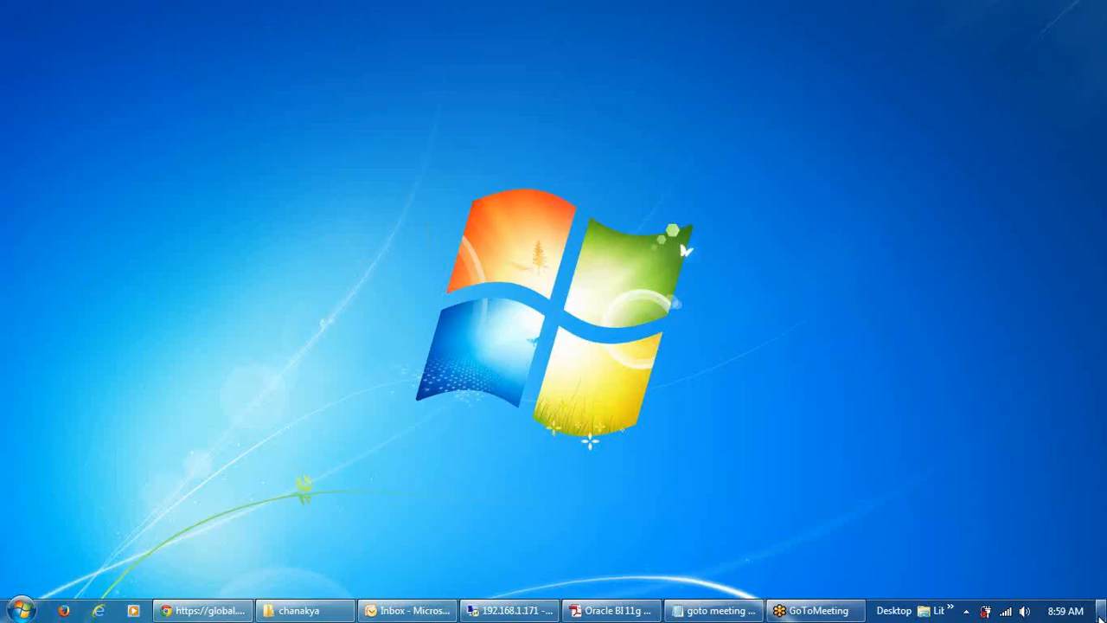